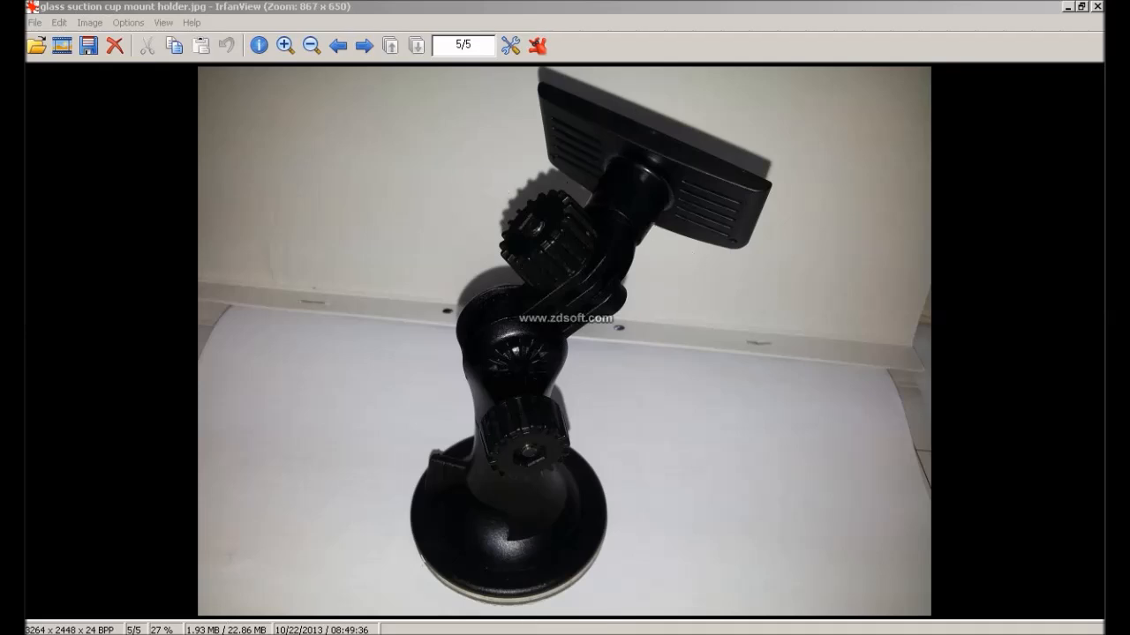
Examine the disassembled-parts photo 20131203_191653.jpg and the assembled suction cup mount holder photos from the images4 folder in IrfanView
key("alt+Tab")
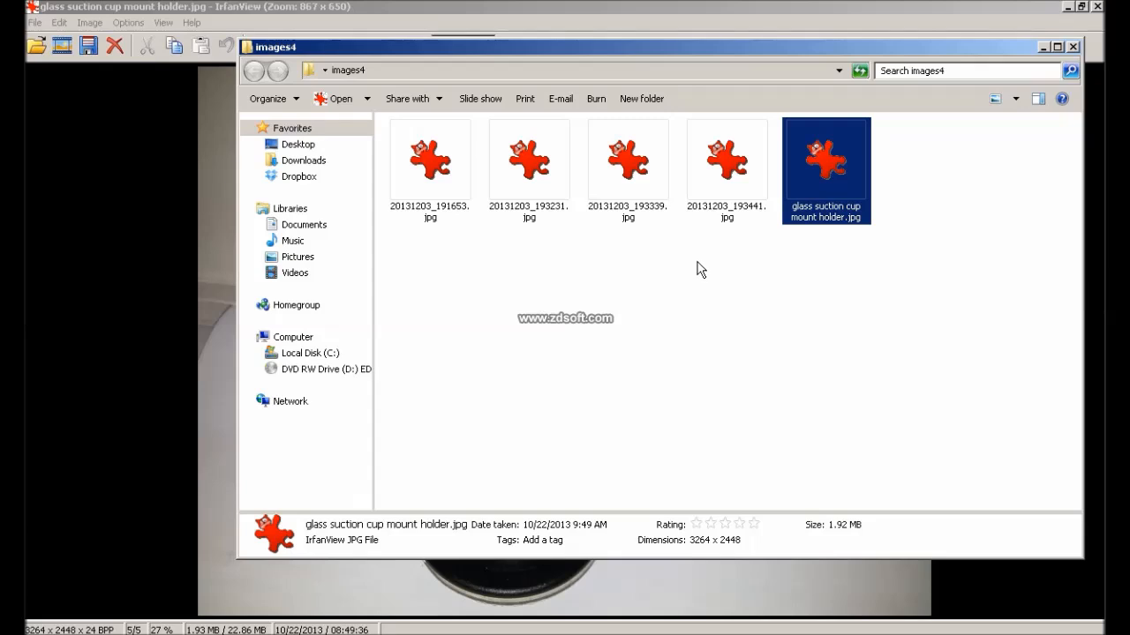
double_click(441, 177)
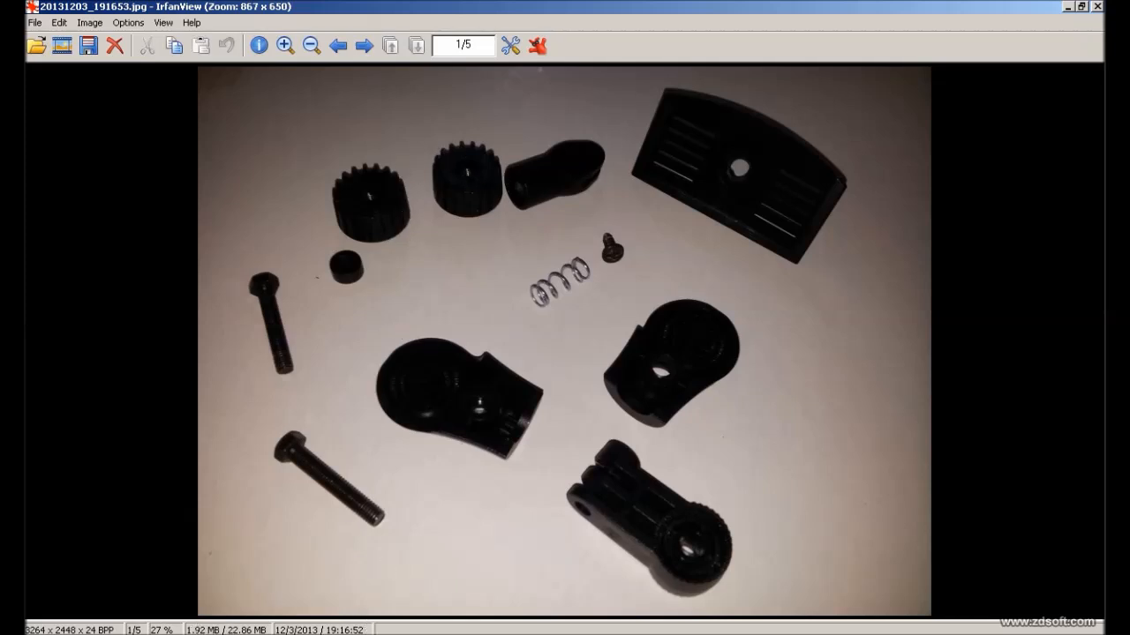
left_click(357, 596)
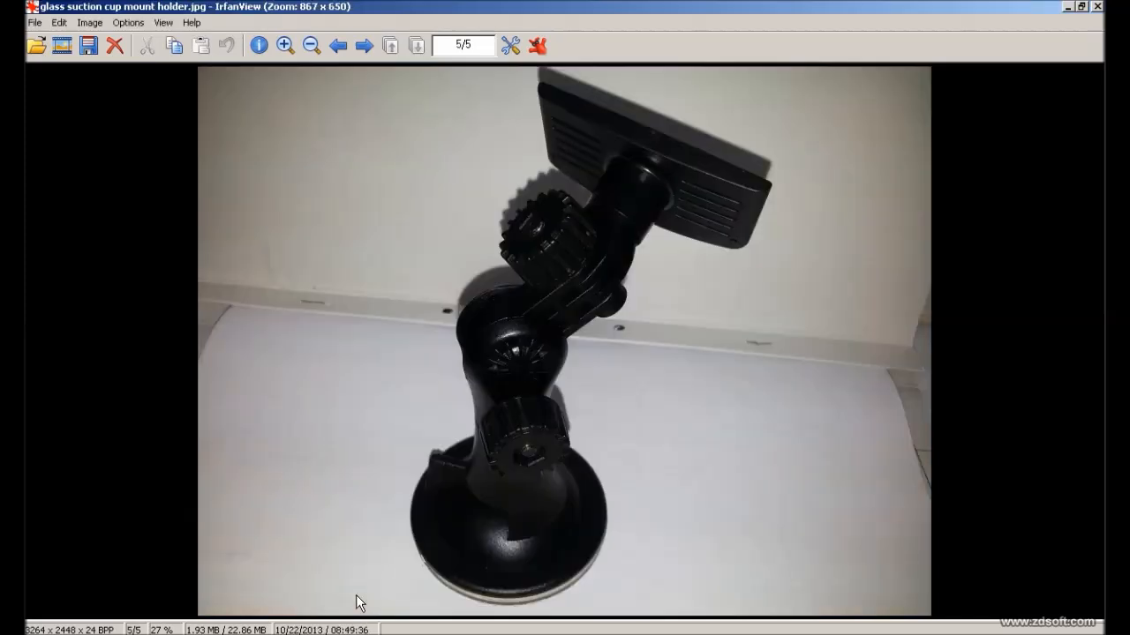
left_click(336, 43)
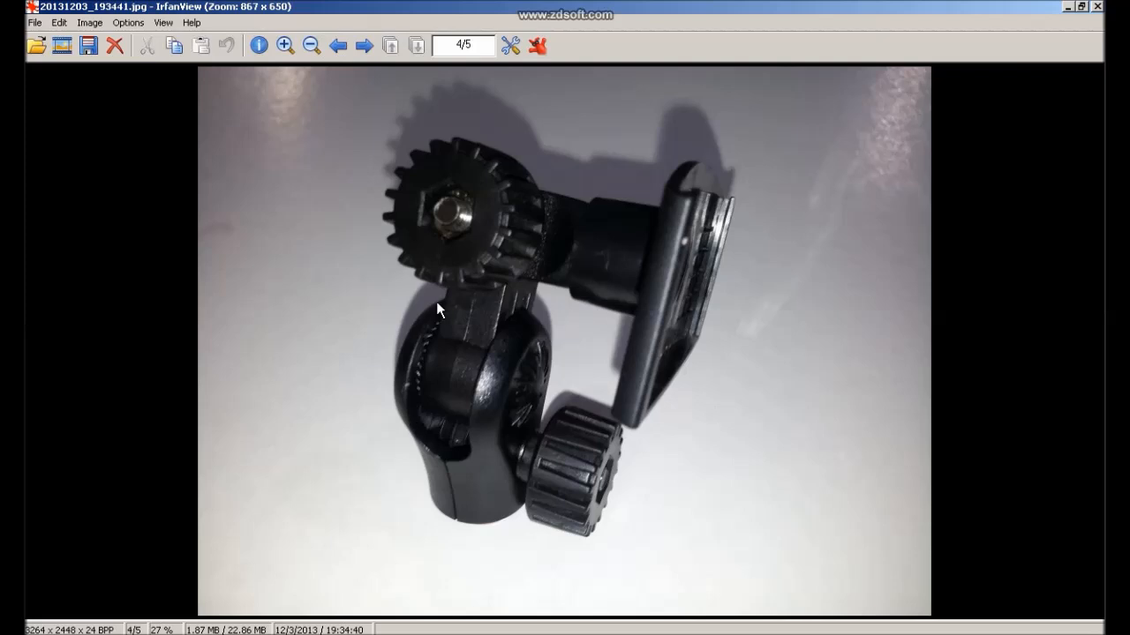
left_click(338, 43)
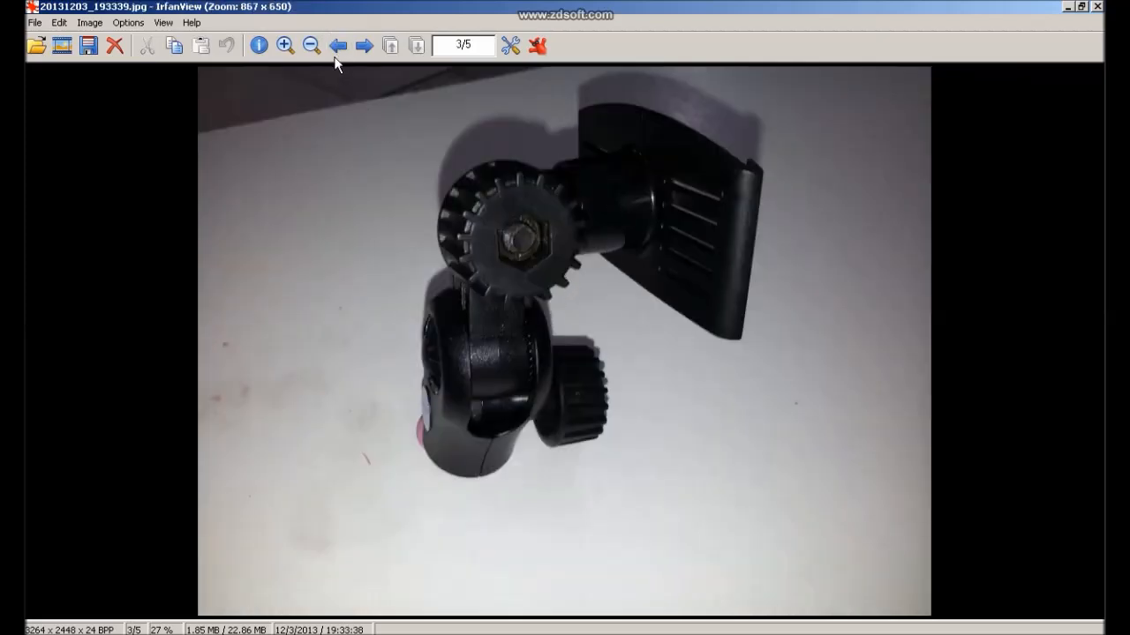
left_click(337, 44)
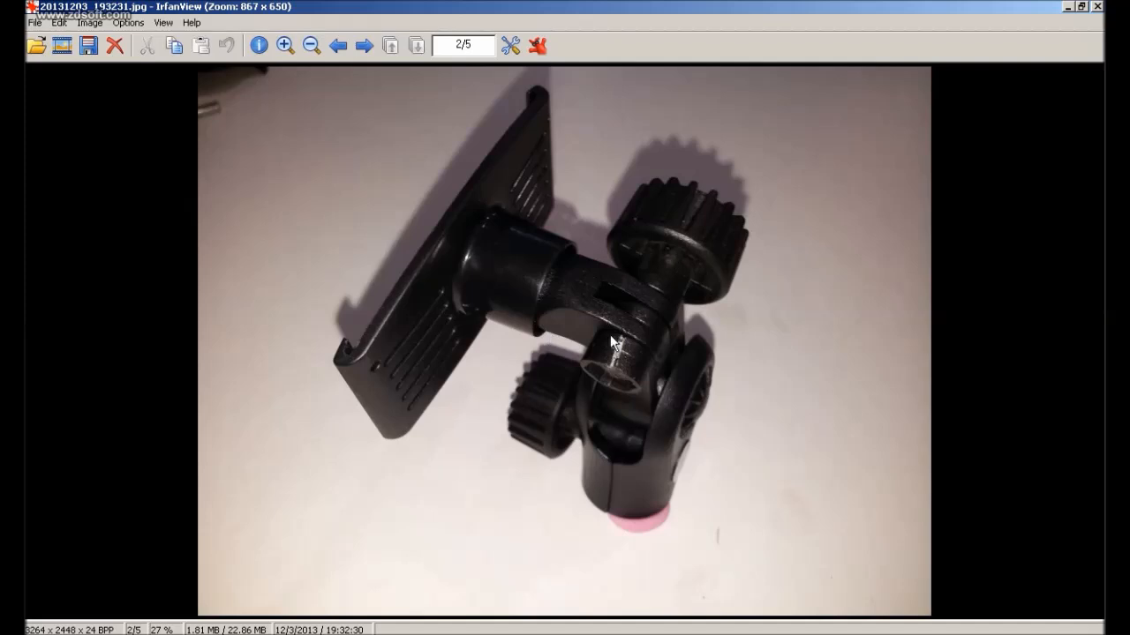
left_click(336, 46)
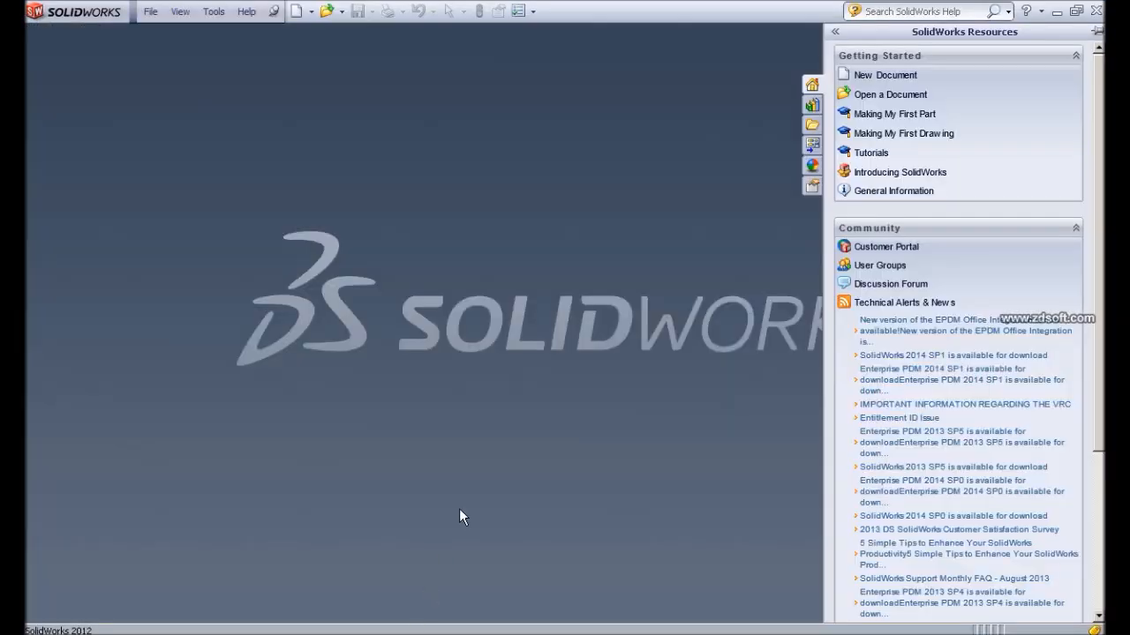
Create a new assembly document in SolidWorks and dismiss the part file selection
left_click(297, 11)
left_click(399, 286)
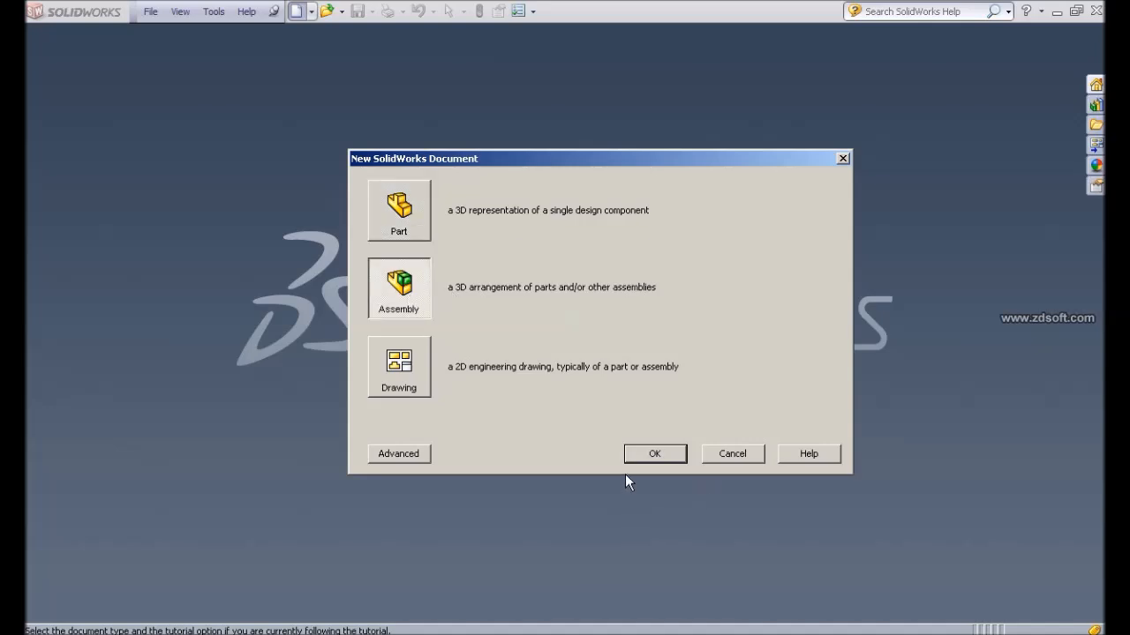
left_click(653, 454)
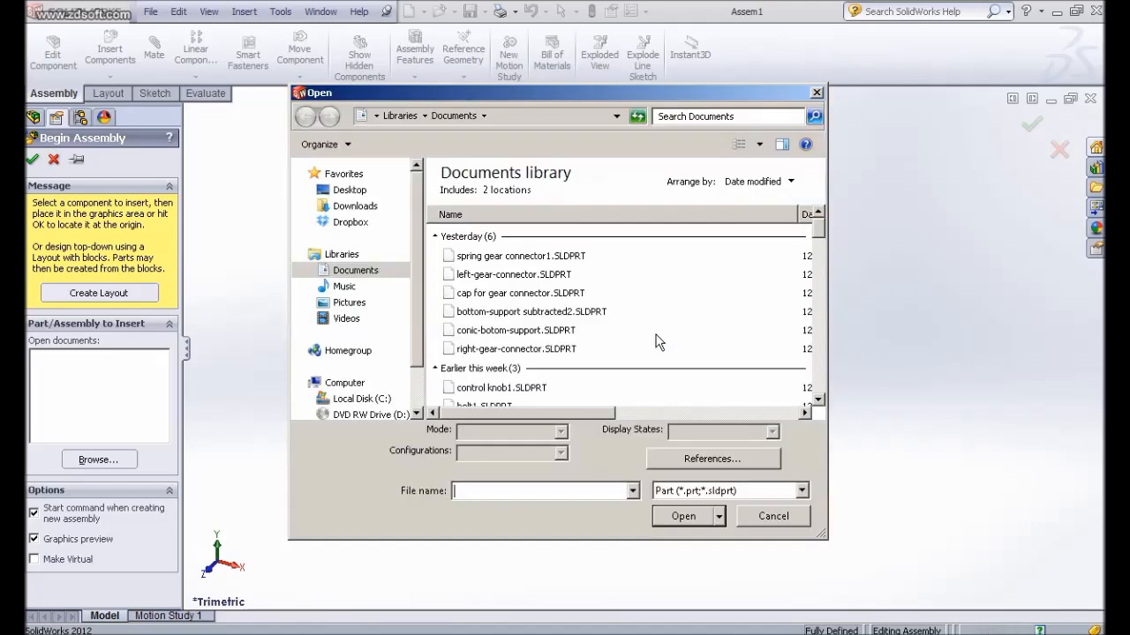
left_click(765, 518)
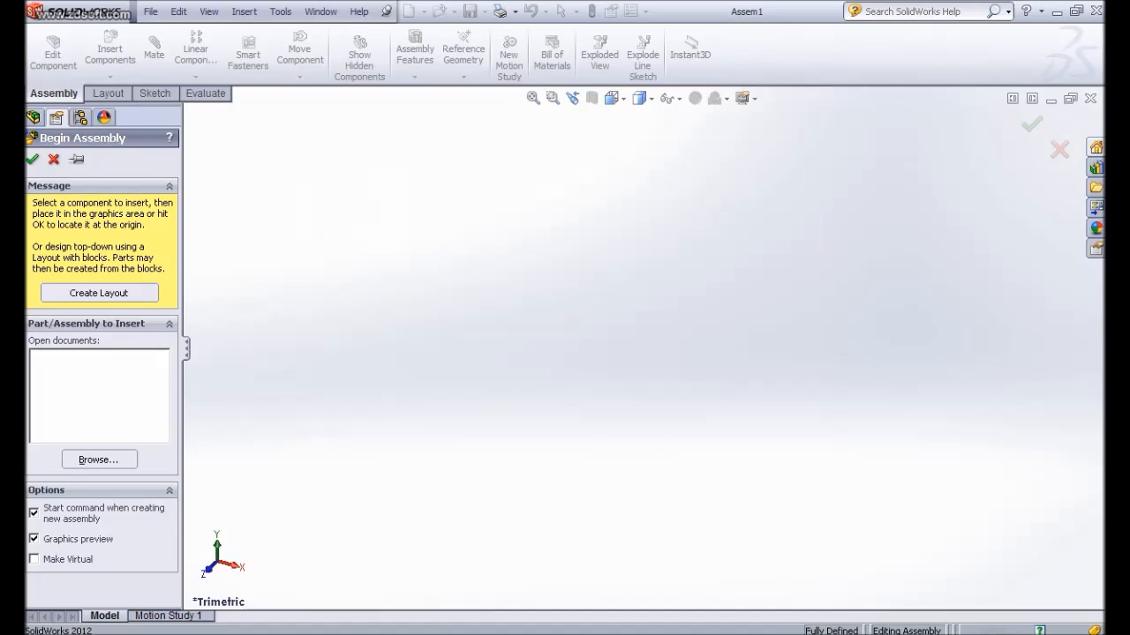
Review the assembled holder in photo 20131203_193231.jpg from the images4 folder, and return to the SolidWorks assembly
left_click(275, 633)
left_click(508, 284)
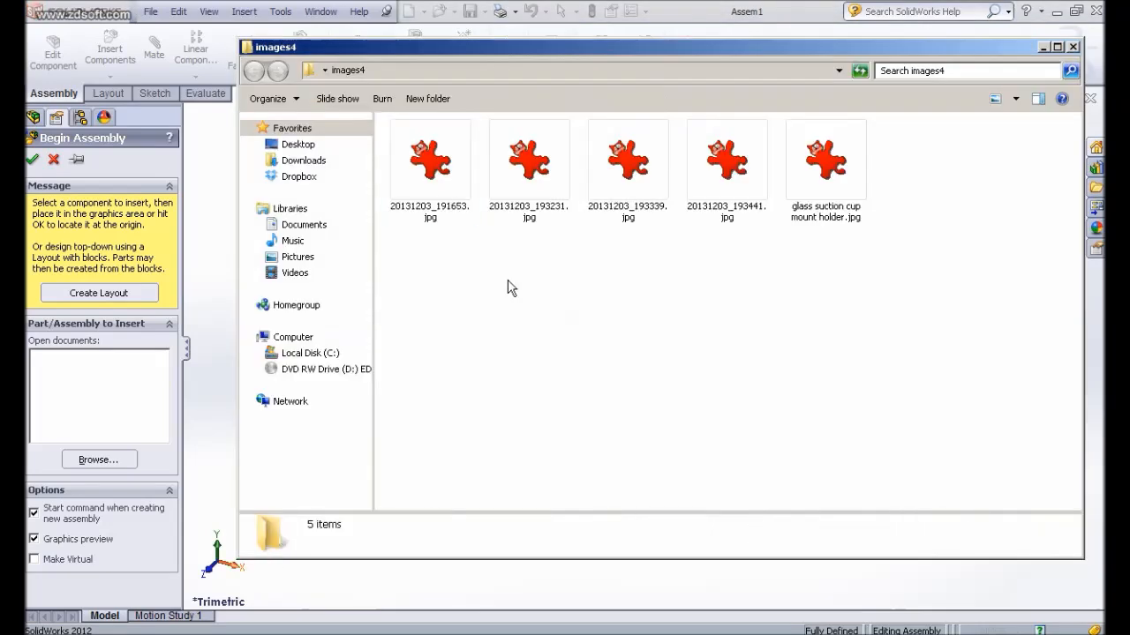
left_click(541, 205)
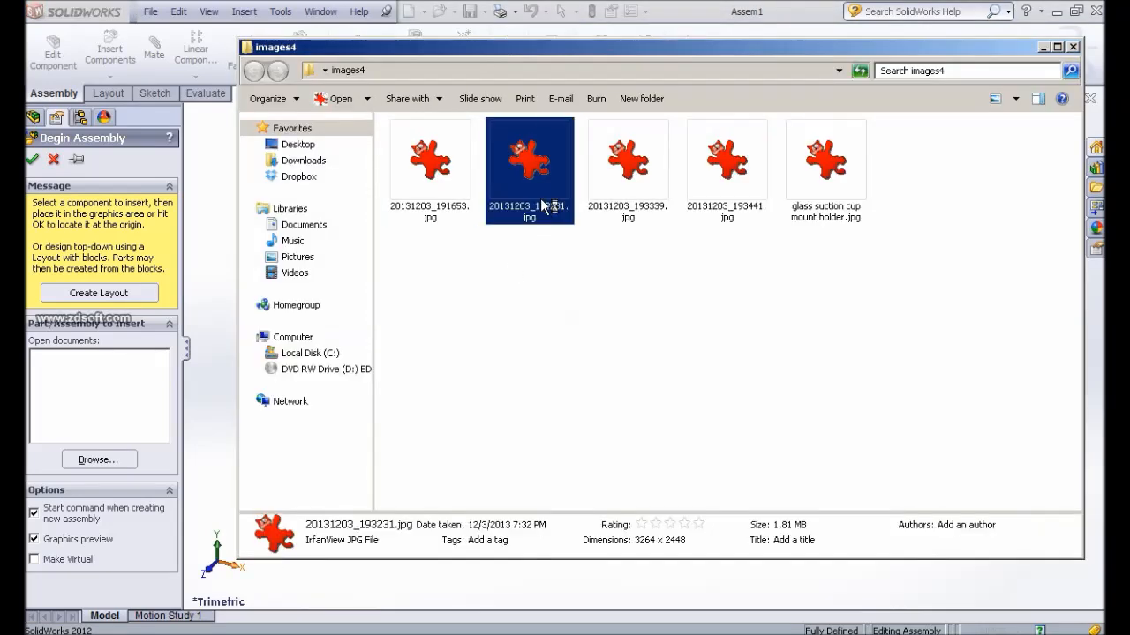
double_click(541, 197)
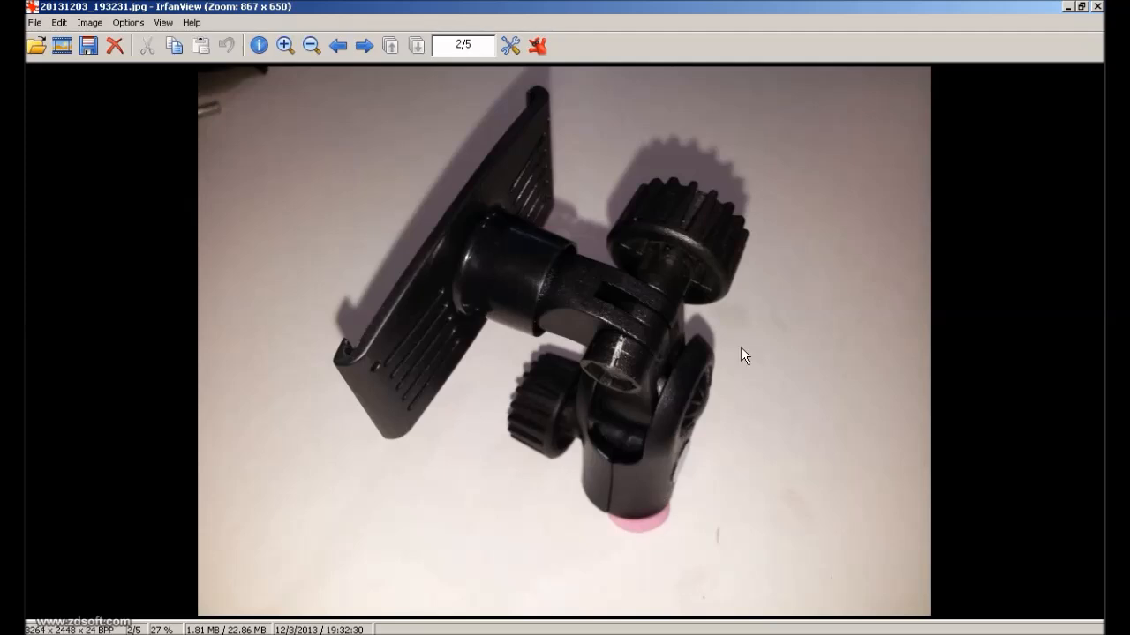
left_click(1096, 6)
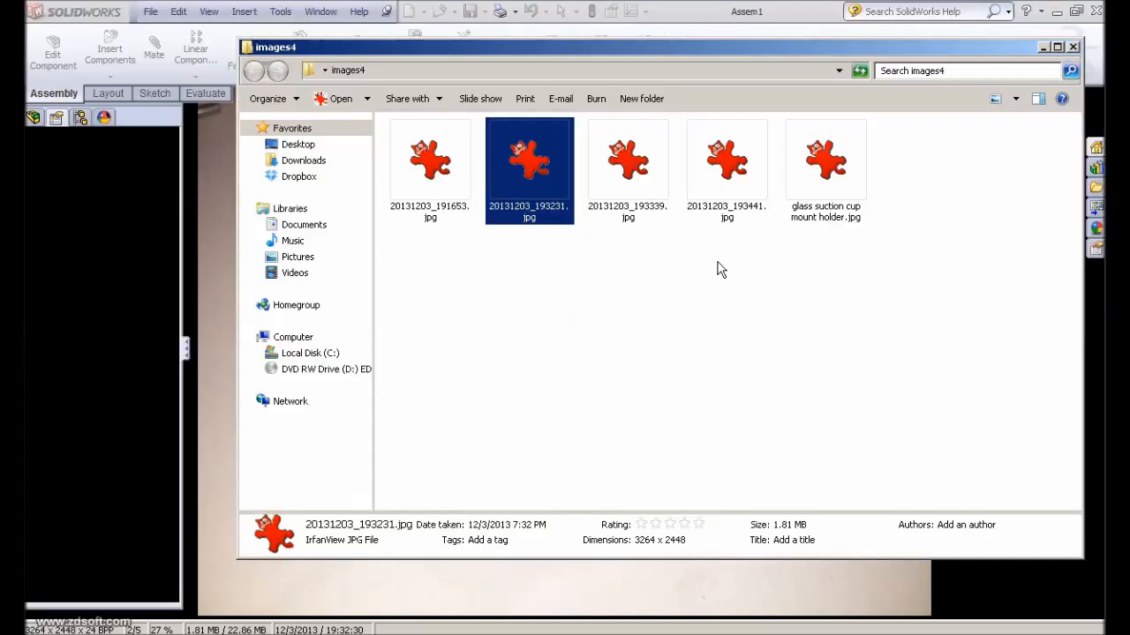
left_click(1041, 47)
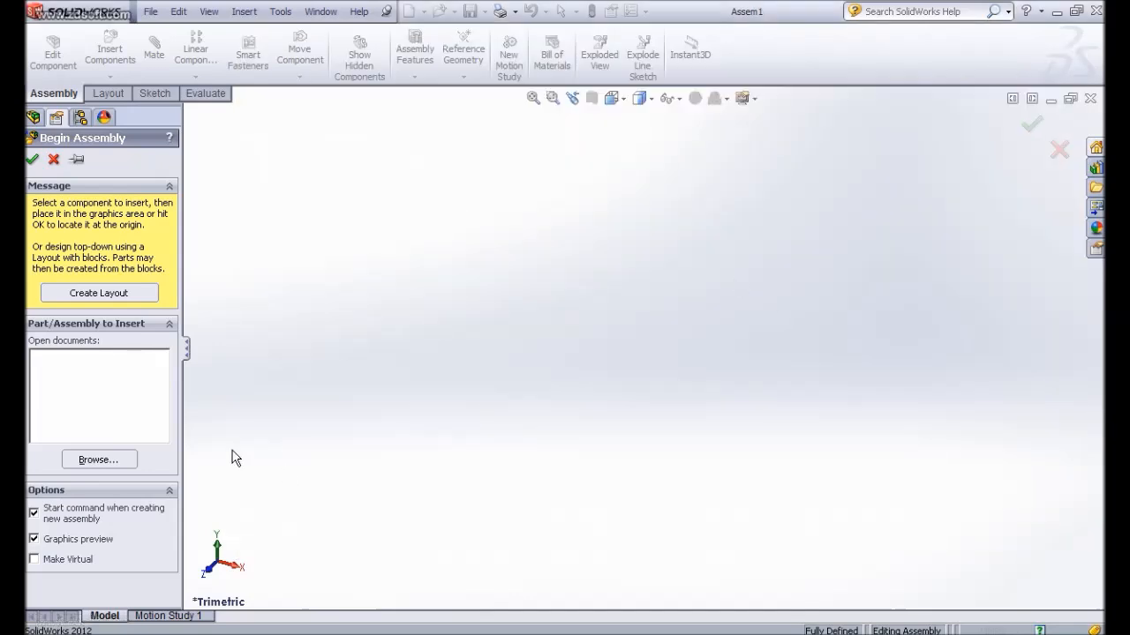
Insert right-gear-connector.SLDPRT from the Documents library as the first component, located at the assembly origin
left_click(98, 461)
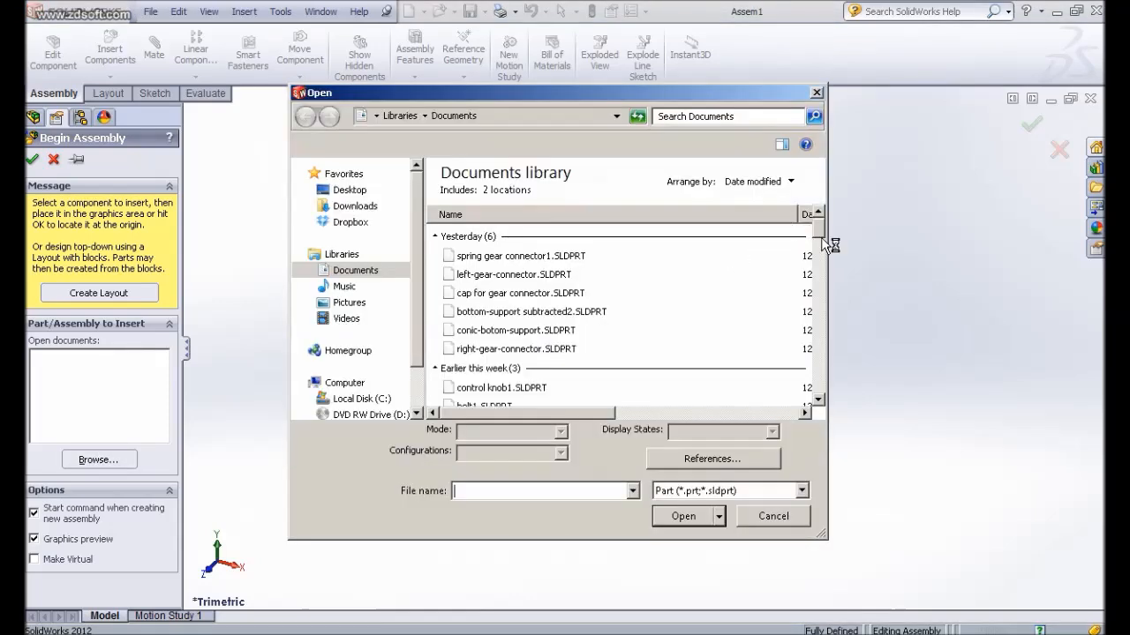
right_click(729, 288)
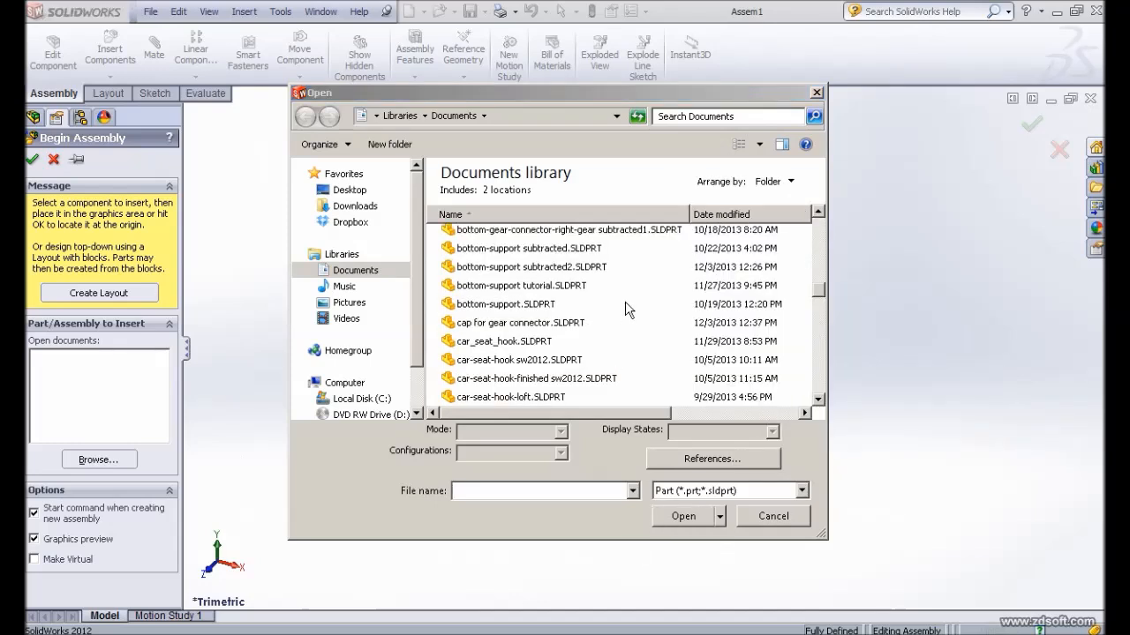
left_click(611, 305)
scroll(580, 302, "down", 1)
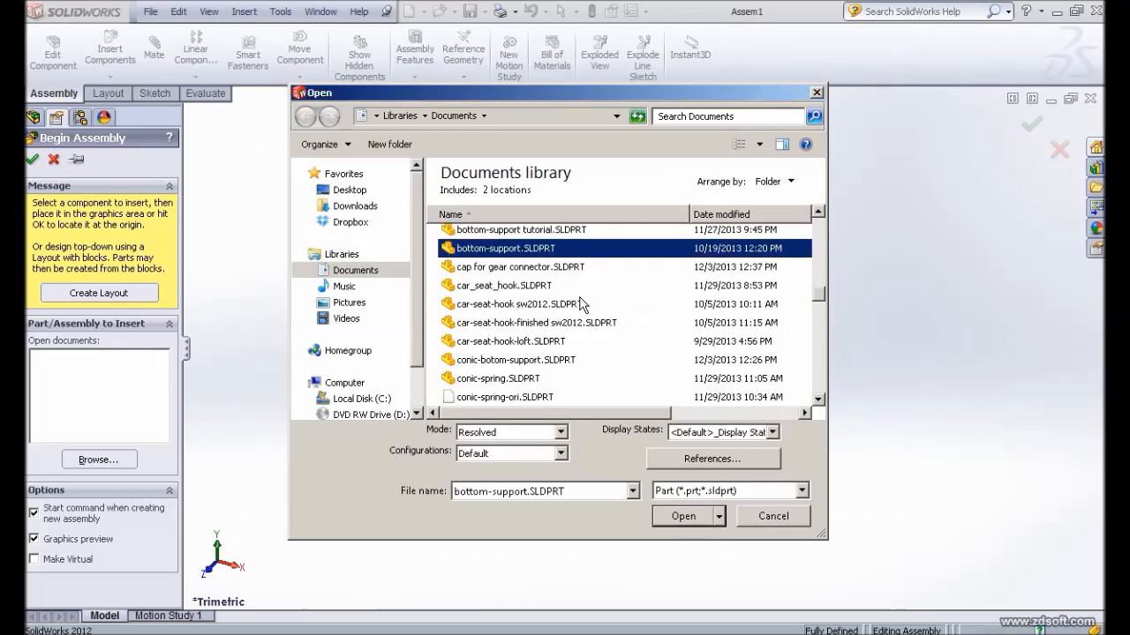
scroll(553, 304, "down", 8)
scroll(553, 304, "up", 6)
scroll(554, 304, "up", 3)
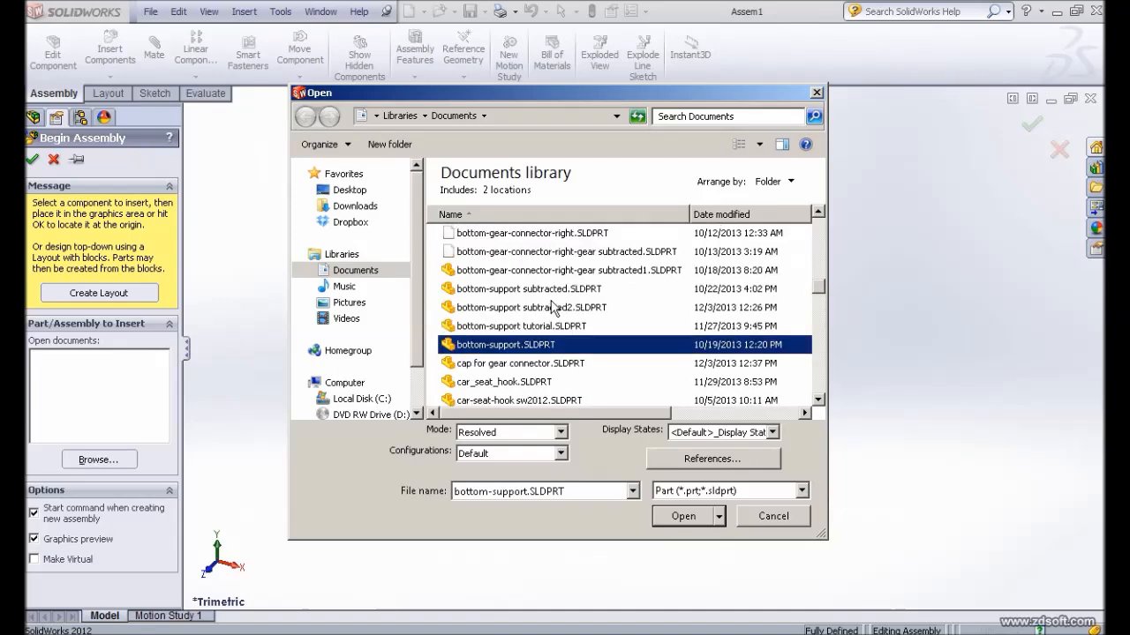
scroll(553, 305, "down", 3)
scroll(553, 305, "down", 3)
left_click(531, 291)
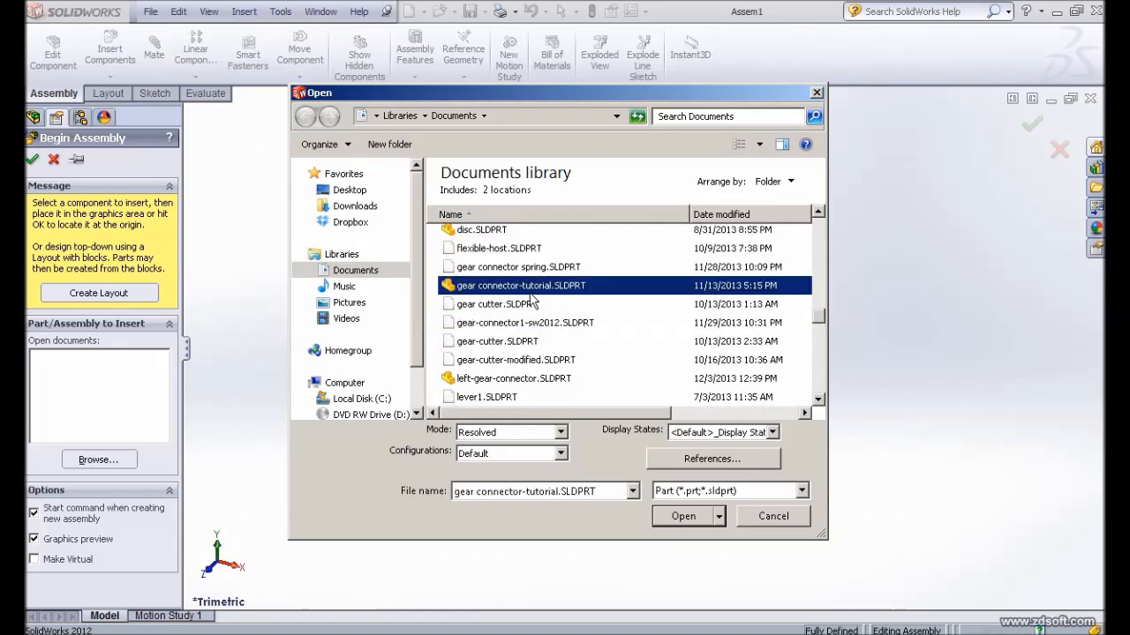
scroll(529, 298, "down", 5)
scroll(529, 300, "down", 3)
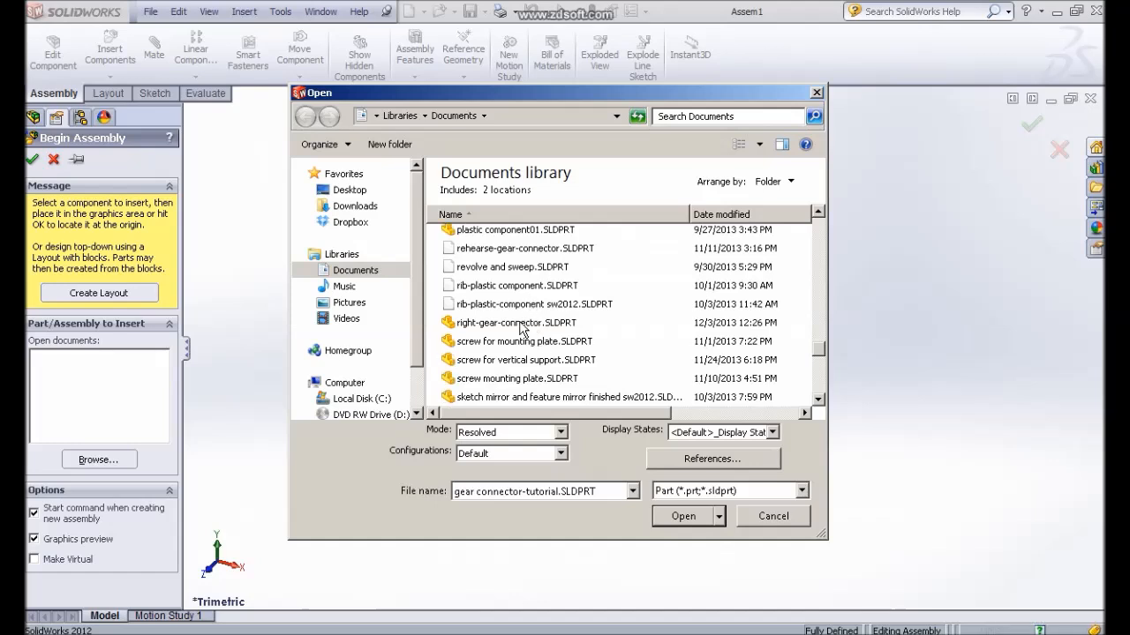
left_click(523, 323)
left_click(685, 517)
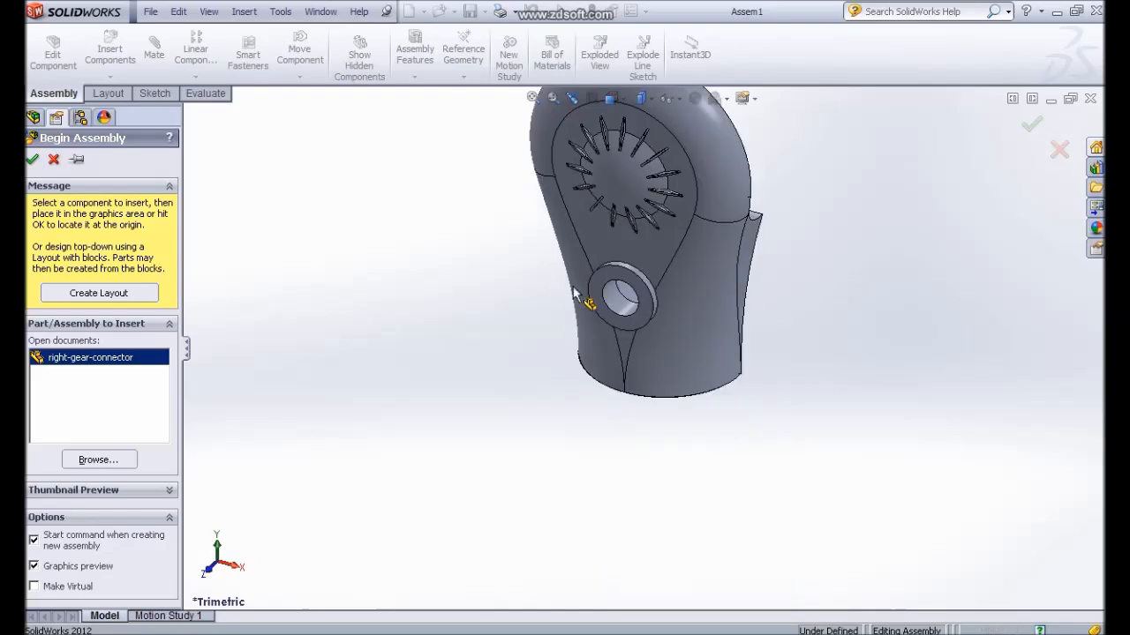
left_click(552, 330)
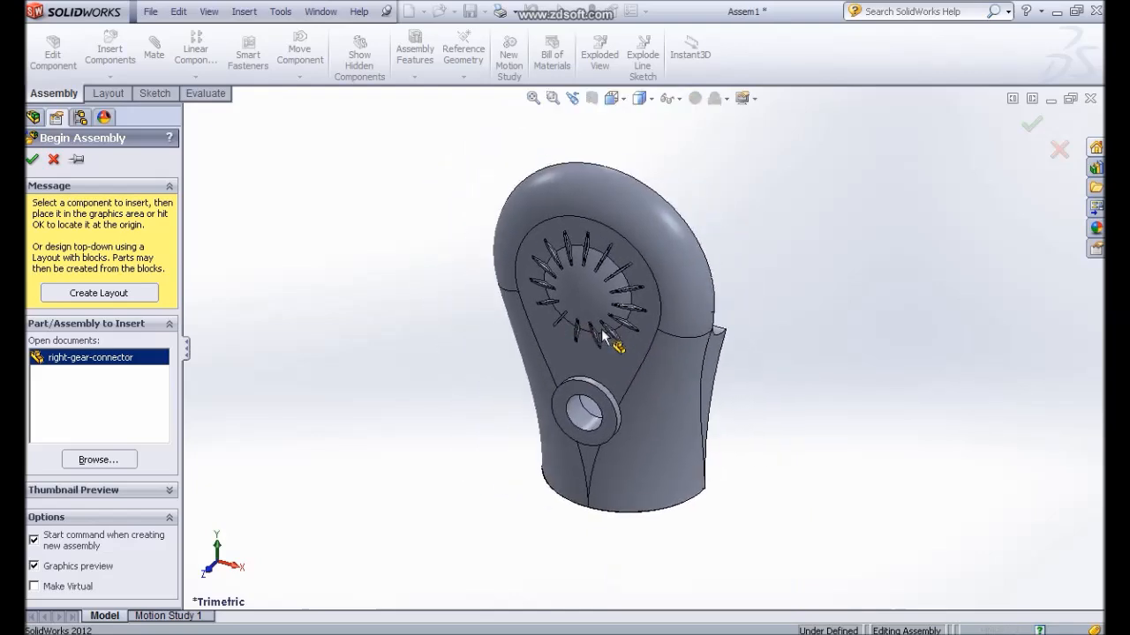
left_click(36, 161)
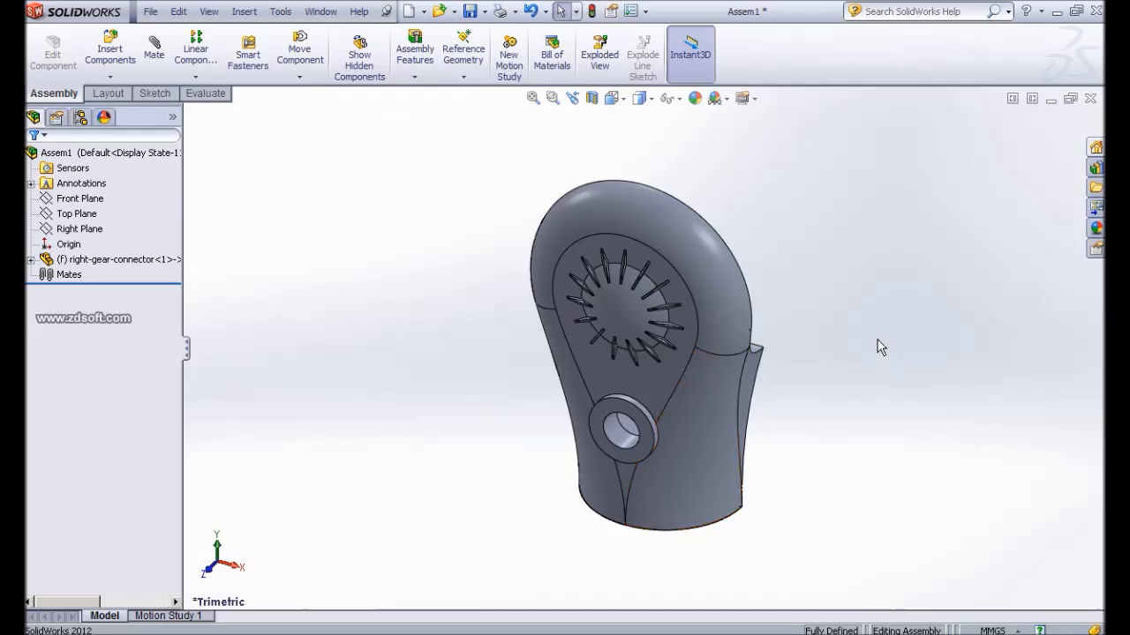
Insert left-gear-connector.SLDPRT from the Documents library and place it beside the right gear connector, clear of it
left_click(107, 53)
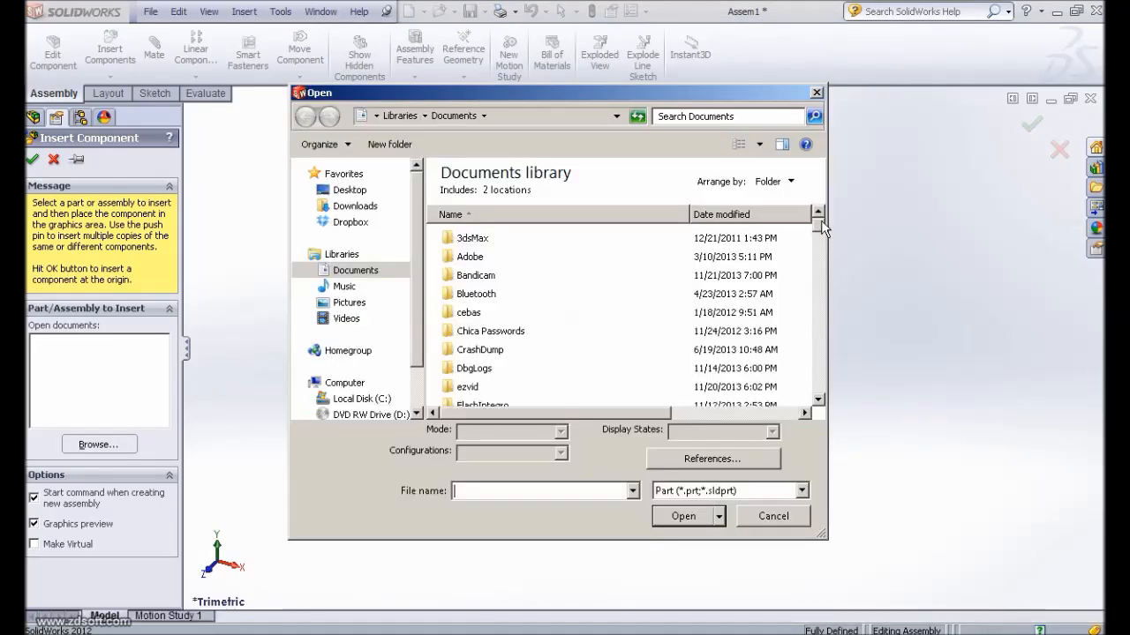
left_click_drag(820, 228, 808, 328)
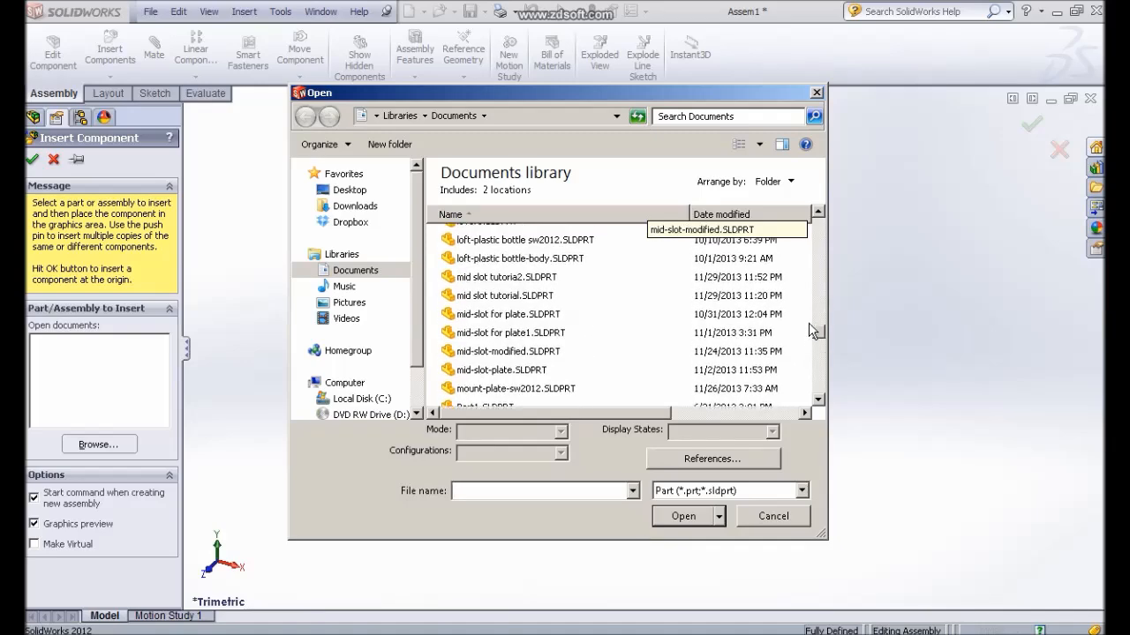
scroll(575, 351, "up", 2)
left_click(485, 306)
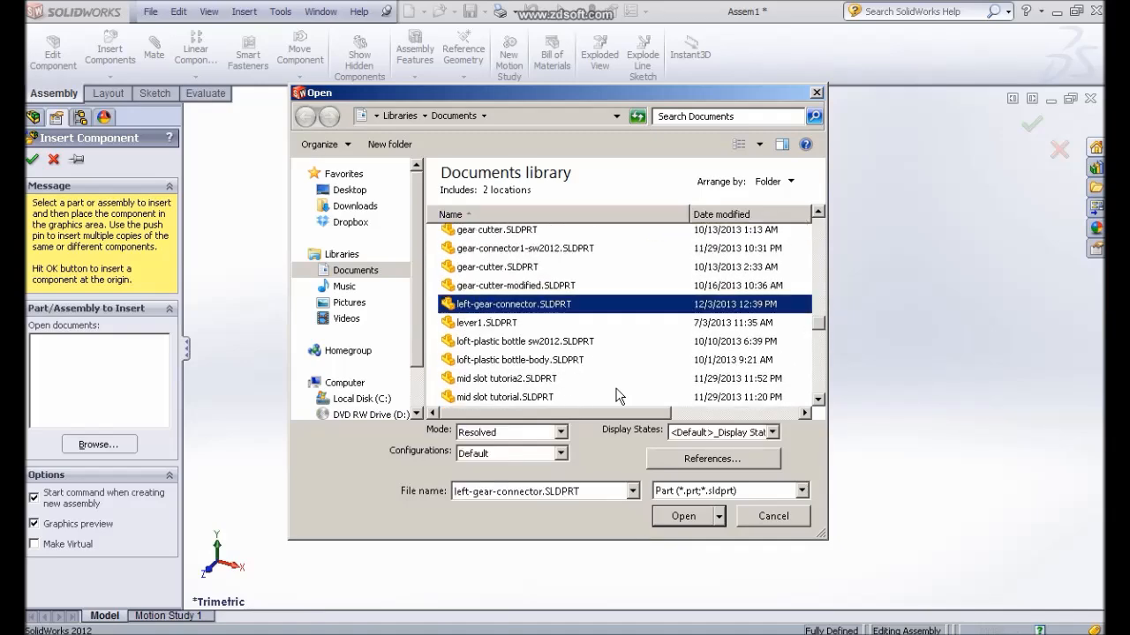
left_click(681, 518)
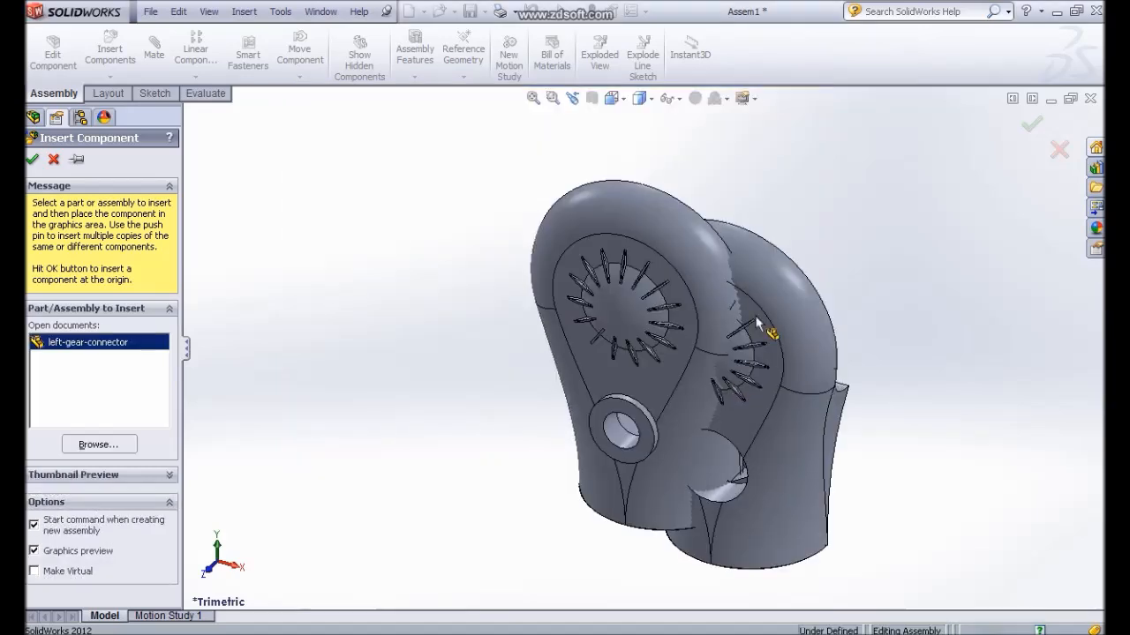
left_click(937, 307)
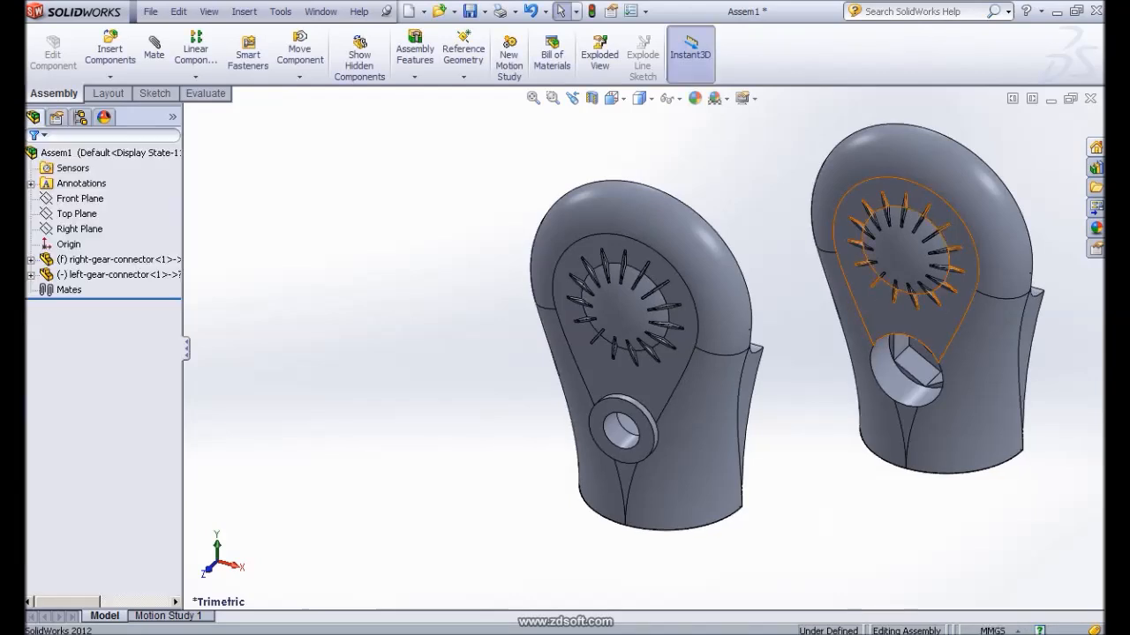
Check the separate parts in photo 20131203_191653.jpg from the images4 folder
key("alt+Tab")
left_click(458, 234)
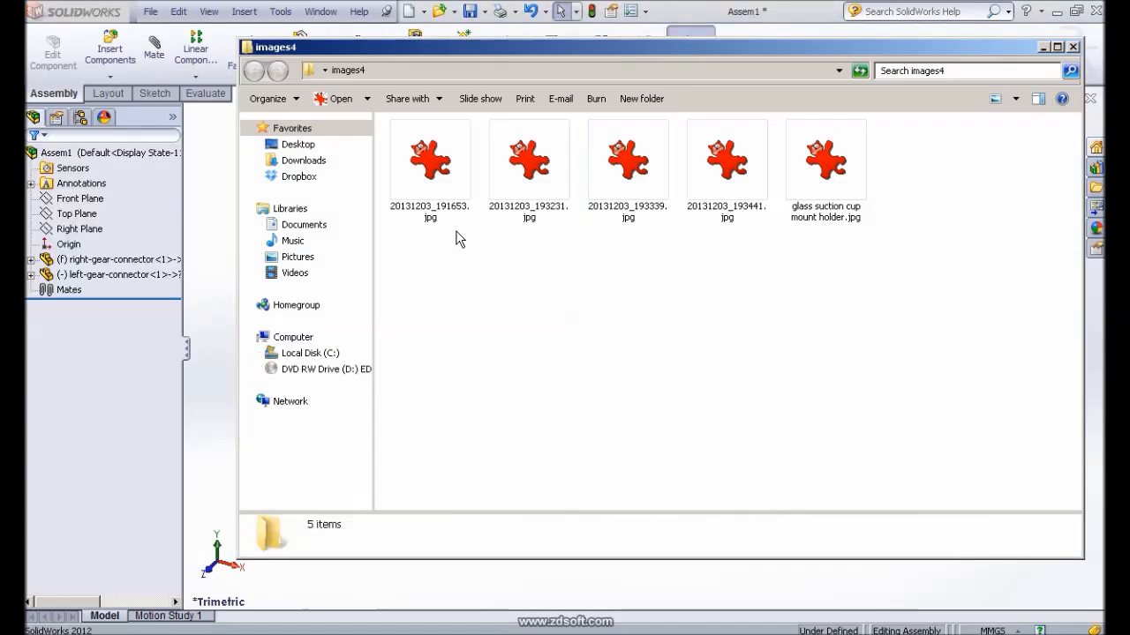
double_click(441, 189)
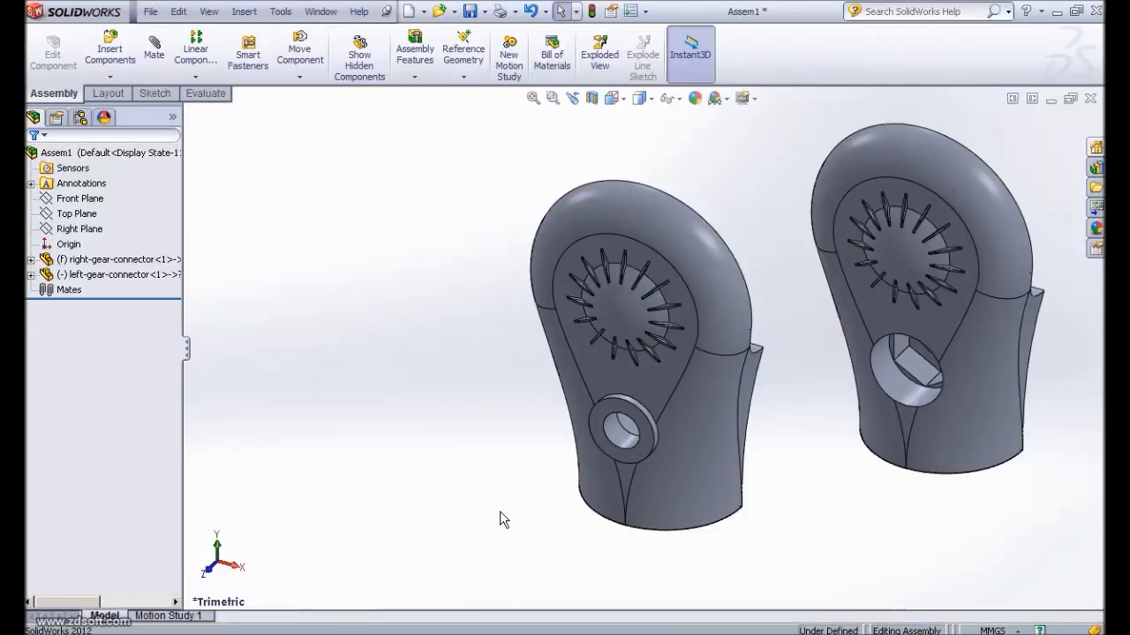
Insert gear-connector1-sw2012.SLDPRT from the Documents library and place it beside the two gear connector halves, clear of them
left_click(109, 48)
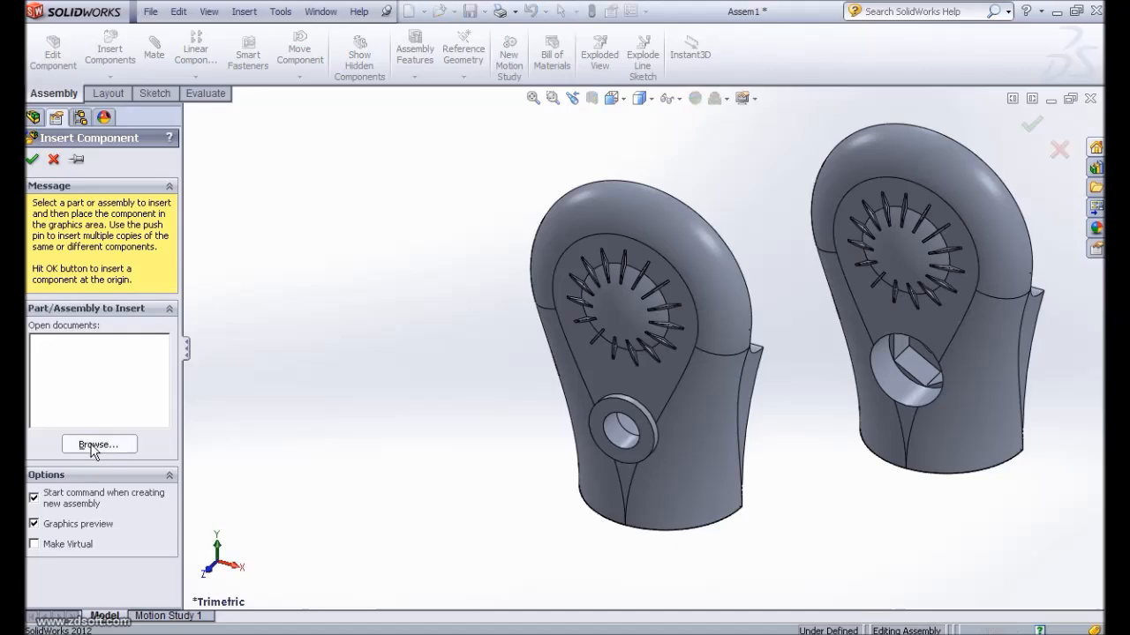
left_click(92, 445)
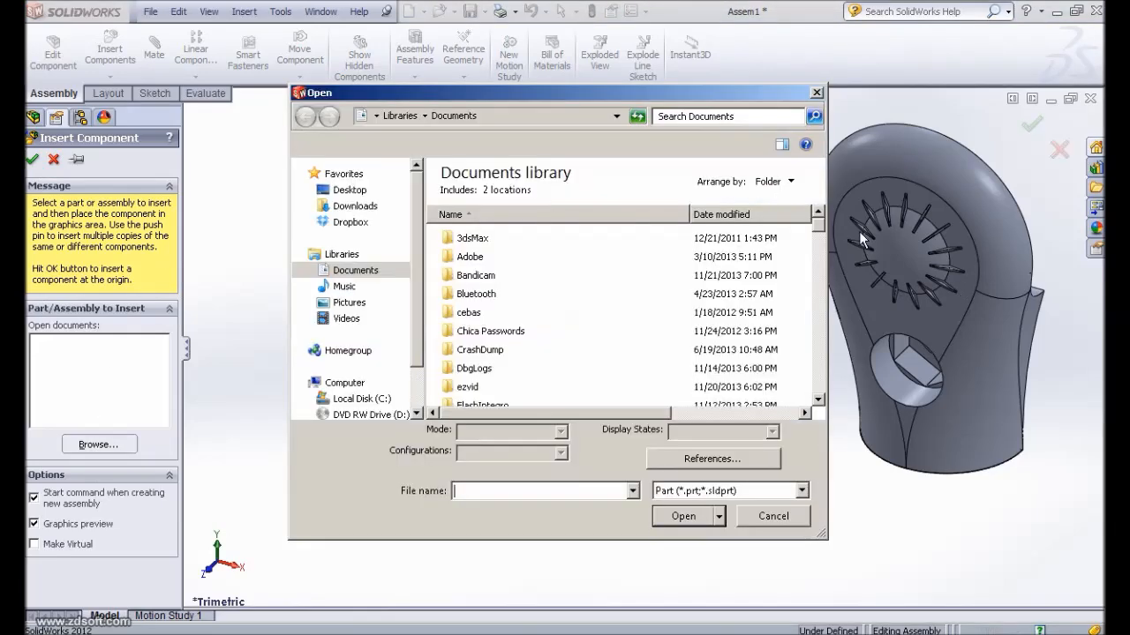
left_click_drag(818, 225, 829, 280)
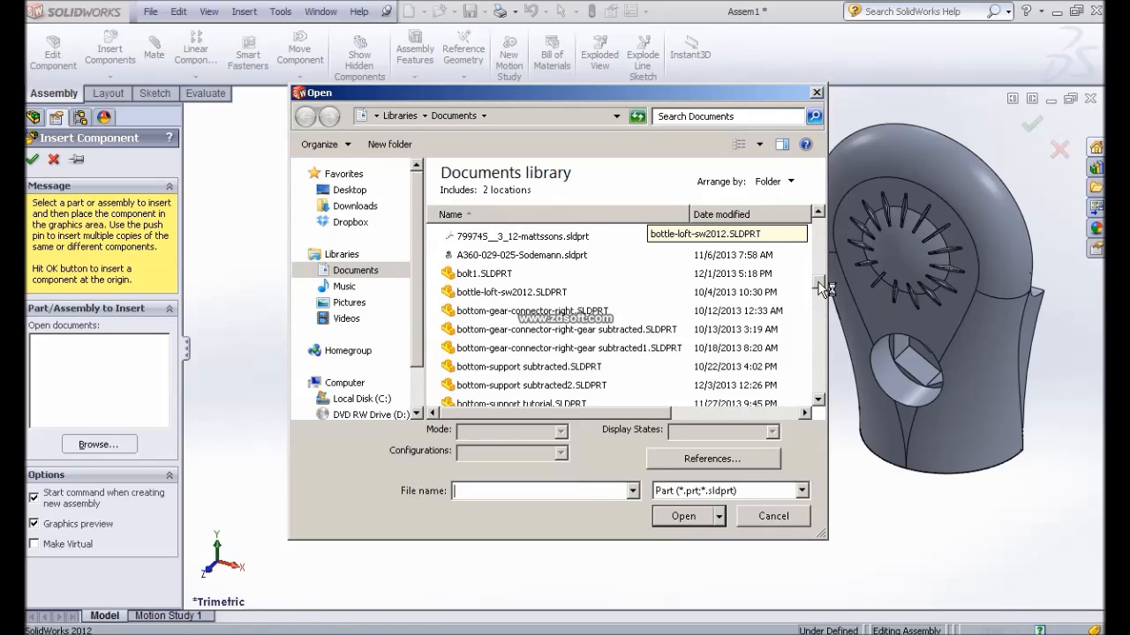
left_click(520, 328)
scroll(520, 328, "down", 3)
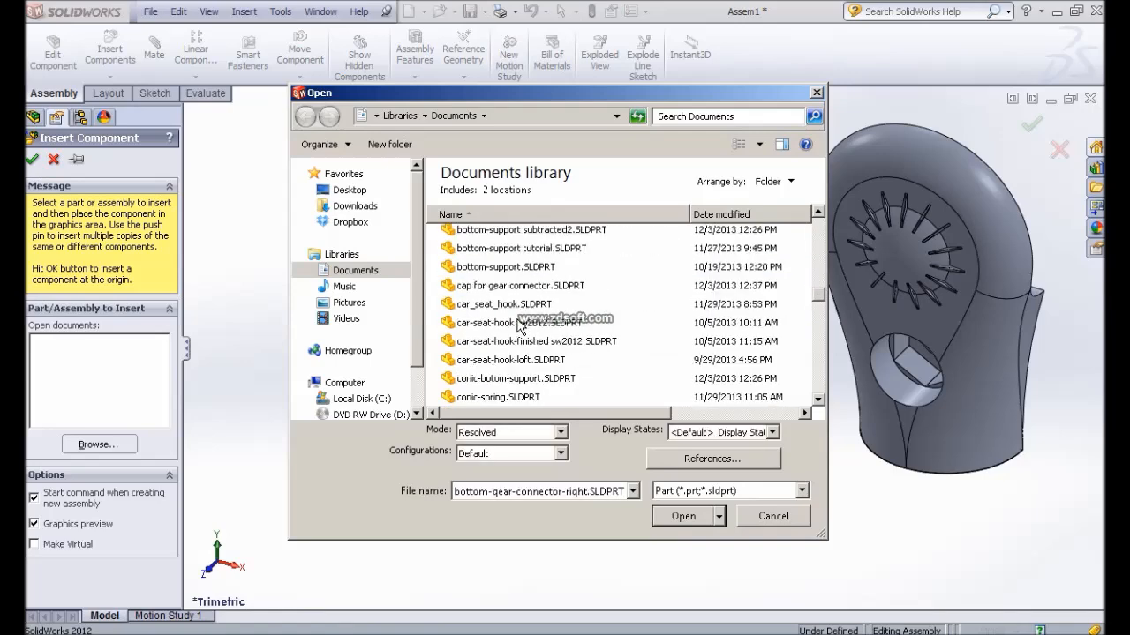
left_click(516, 307)
scroll(516, 310, "down", 2)
scroll(516, 311, "down", 3)
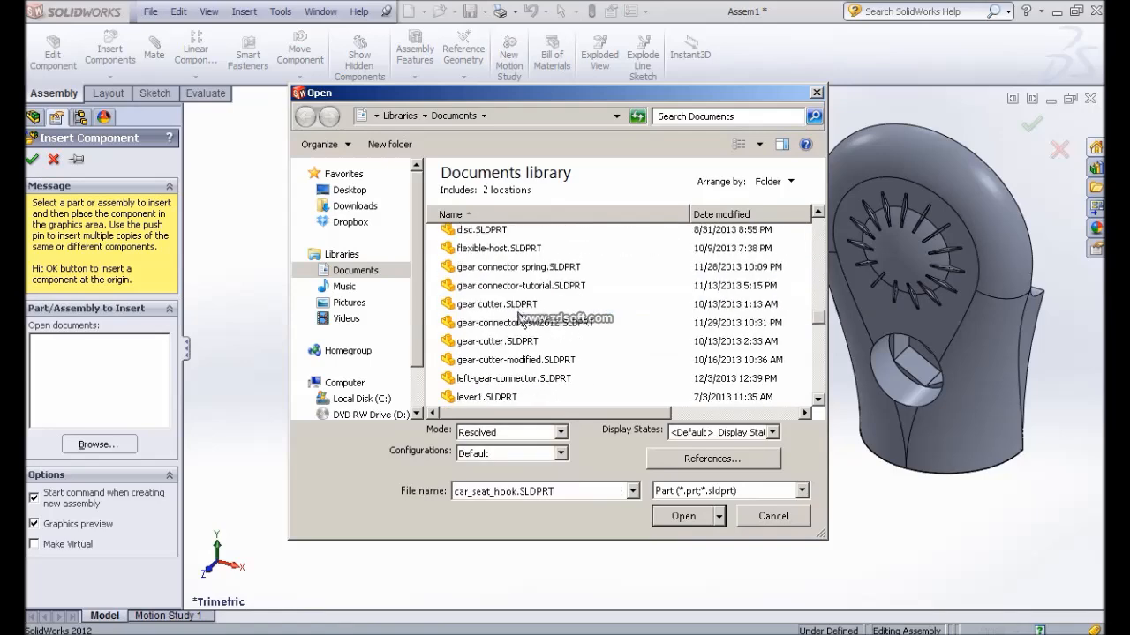
left_click(523, 323)
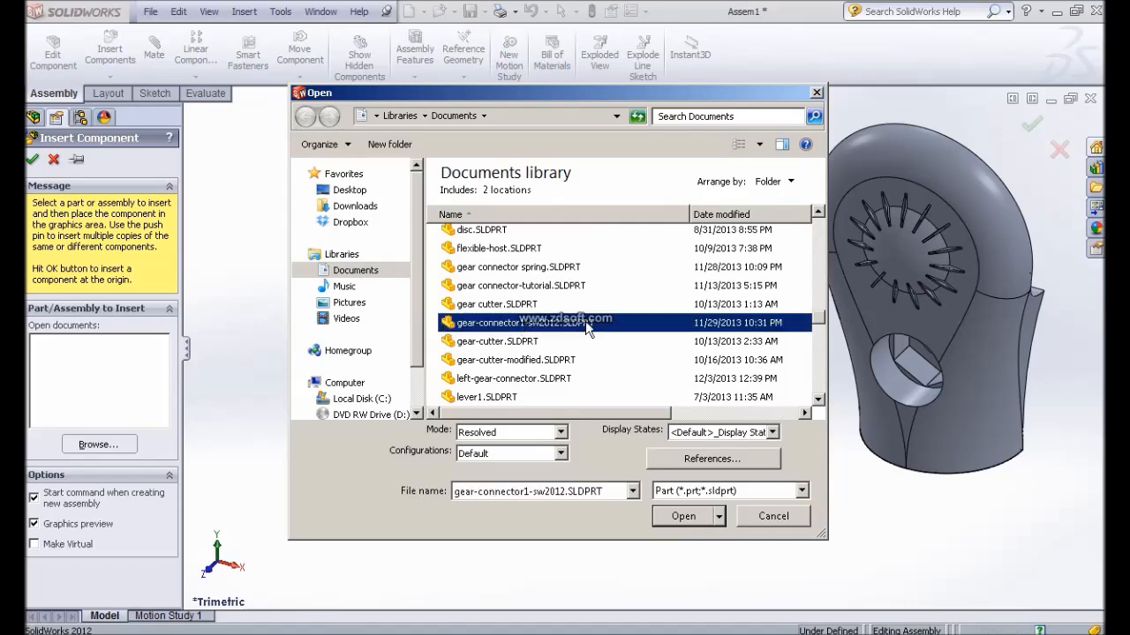
left_click(685, 516)
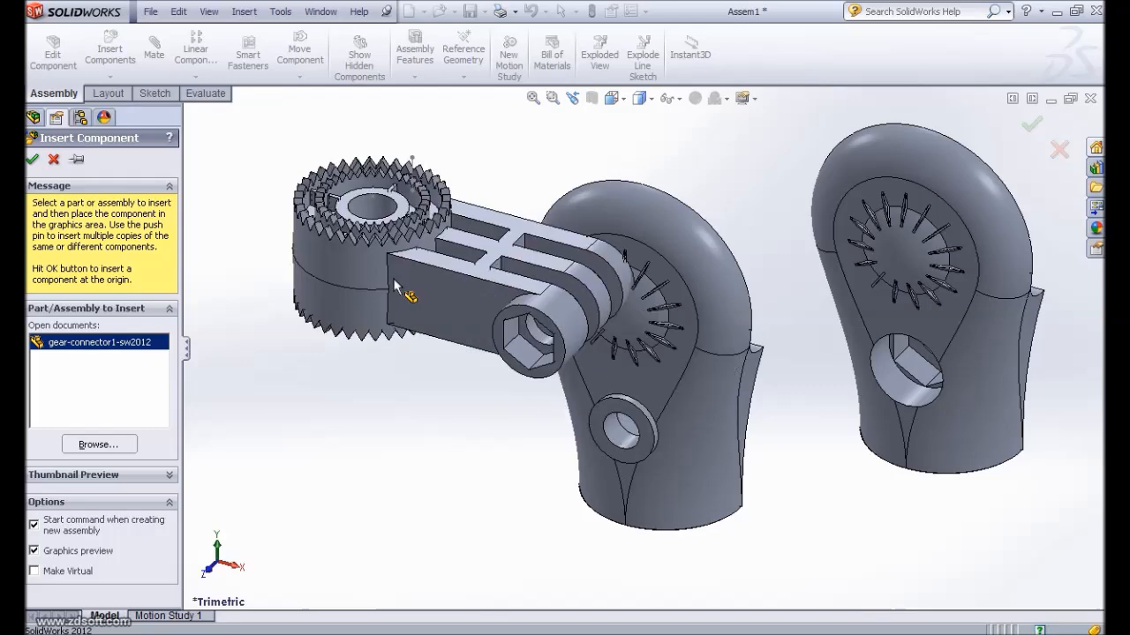
scroll(380, 327, "up", 3)
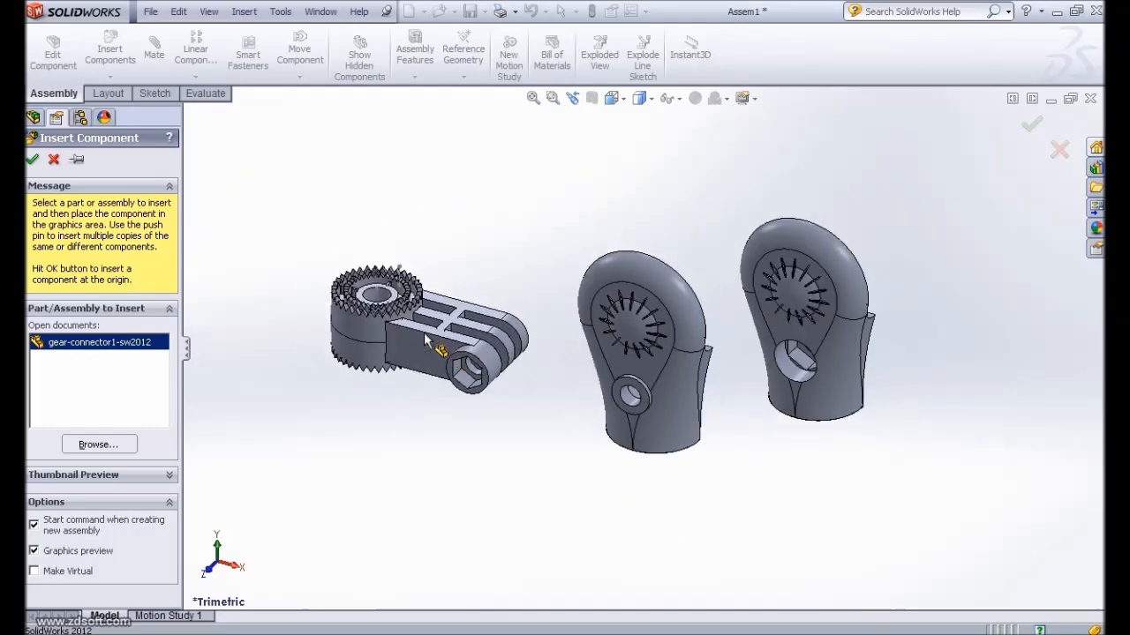
left_click(495, 384)
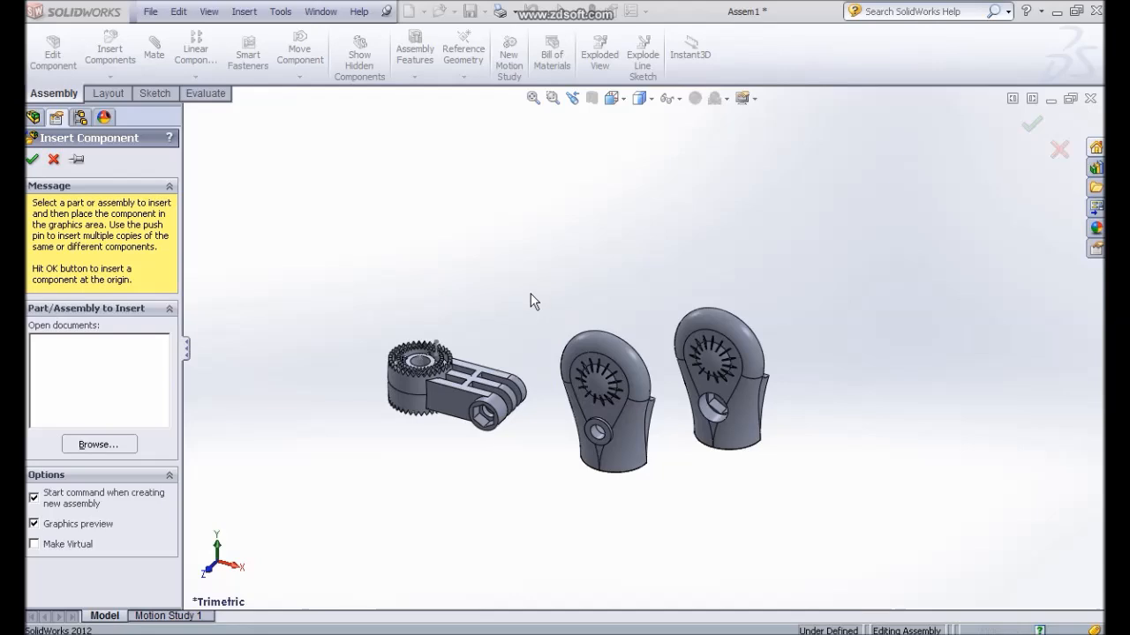
scroll(529, 298, "down", 3)
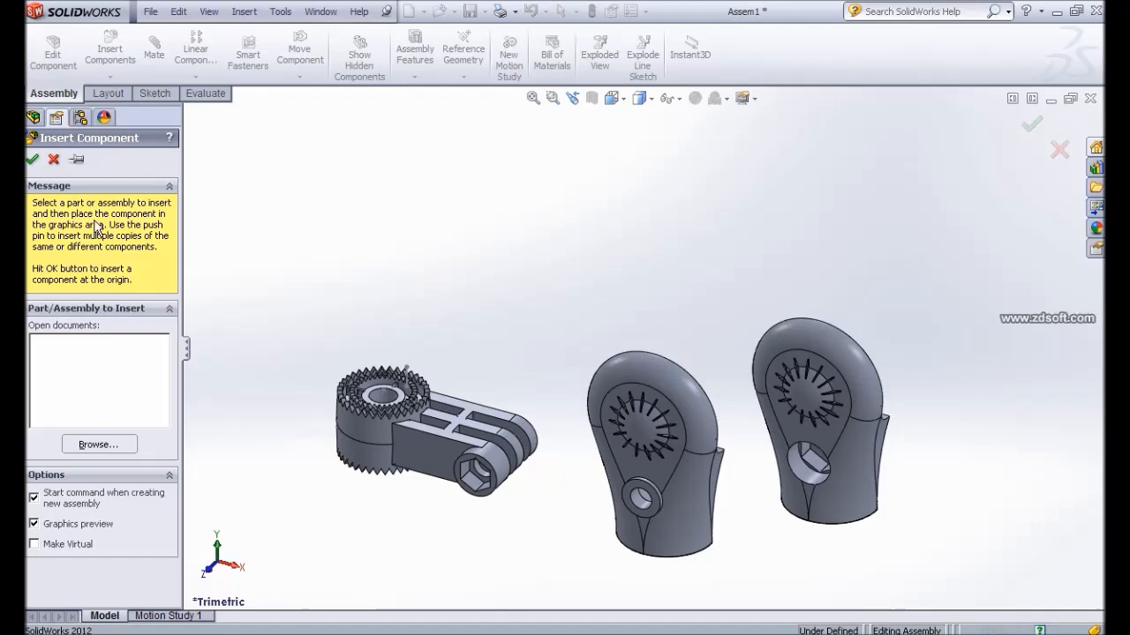
left_click(33, 160)
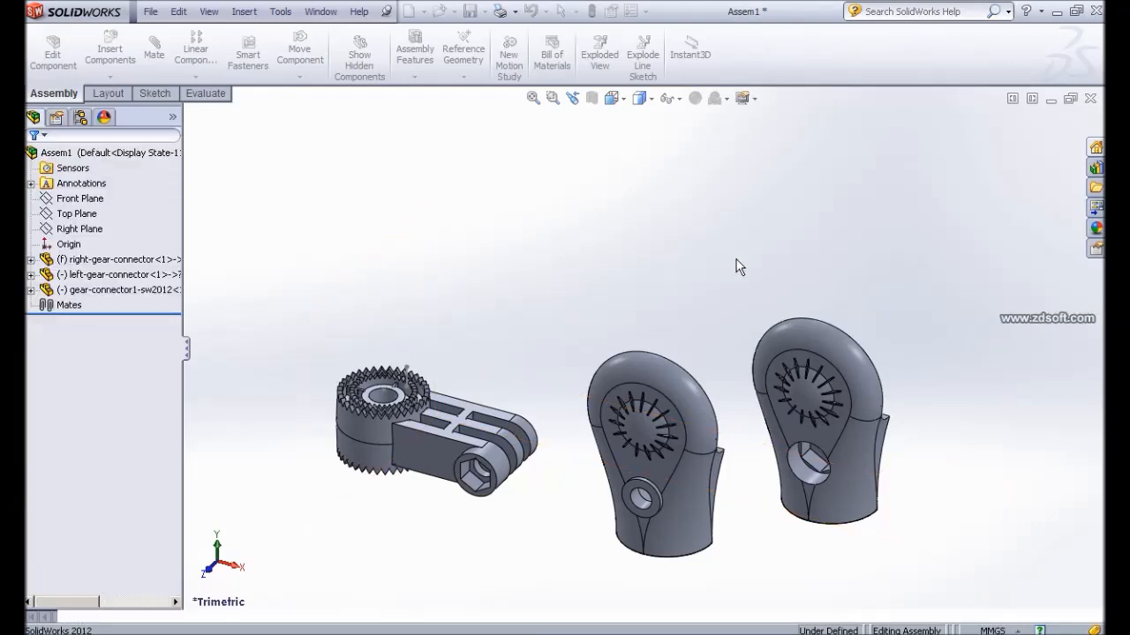
Add a coincident mate between the bottom end faces of the left and right gear connectors
scroll(723, 281, "up", 3)
middle_click_drag(713, 465, 668, 403)
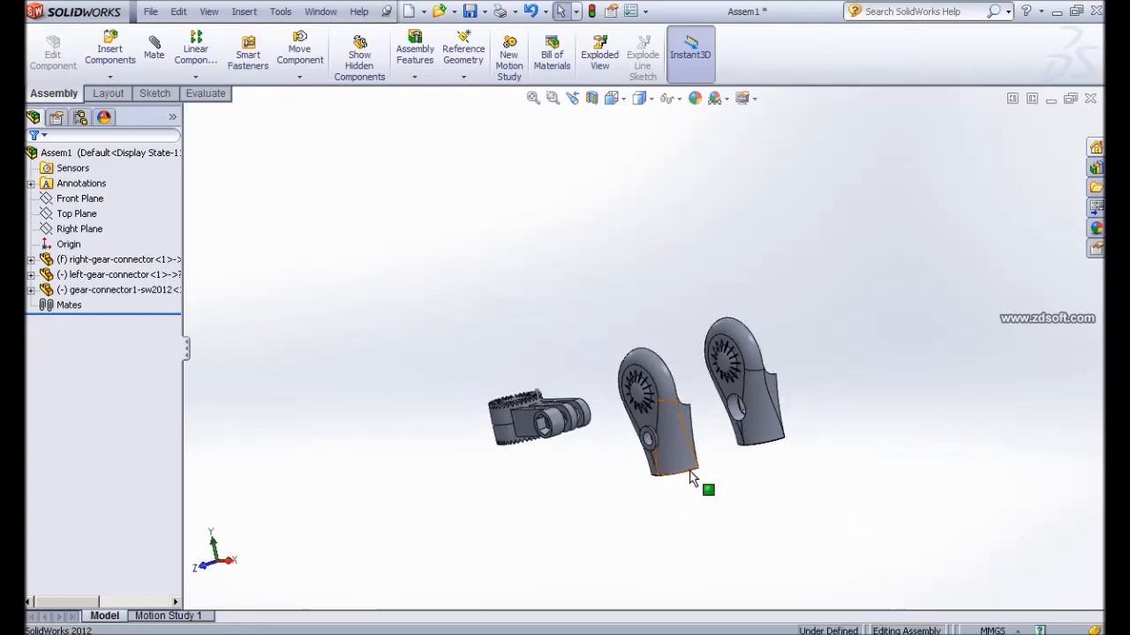
scroll(692, 480, "down", 1)
scroll(692, 480, "down", 3)
middle_click_drag(711, 450, 697, 406)
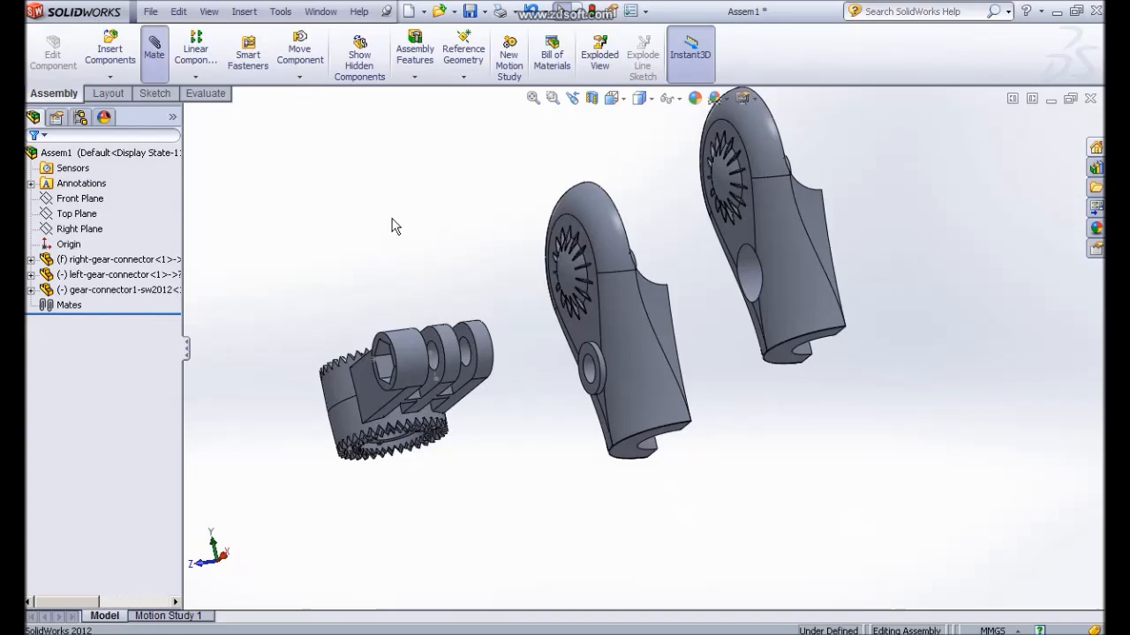
middle_click_drag(678, 503, 706, 422)
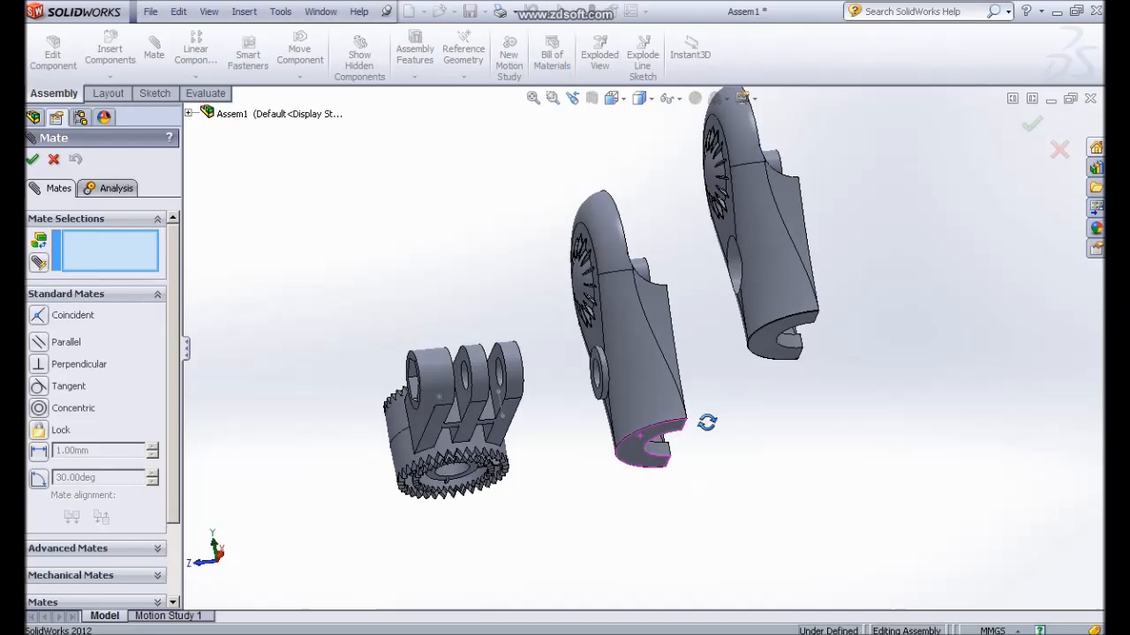
left_click(764, 342)
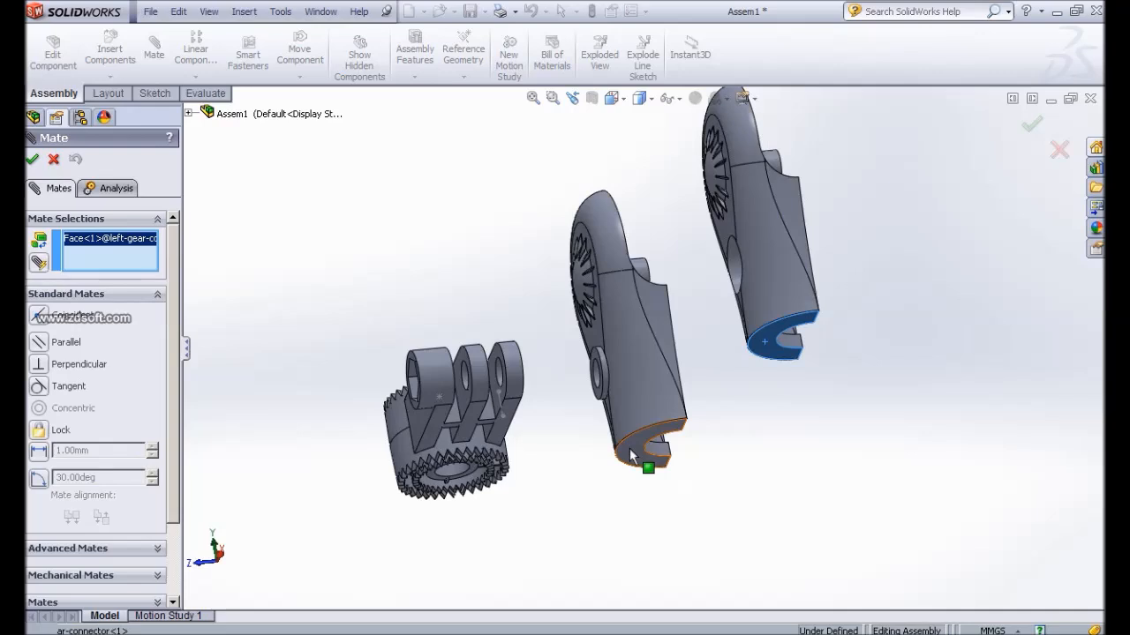
left_click(583, 468)
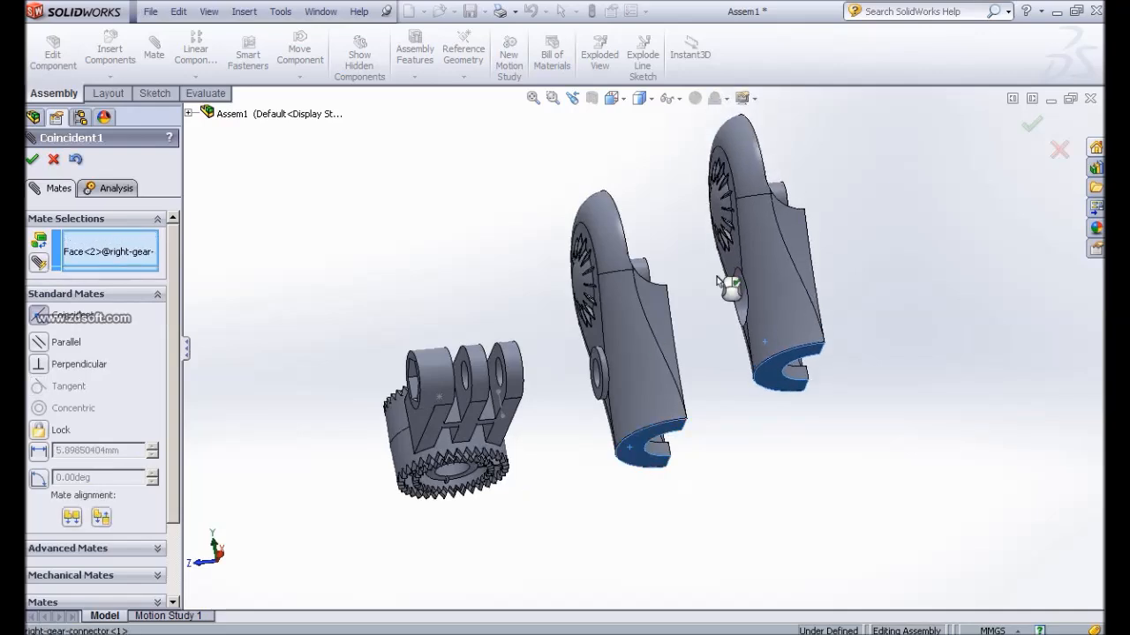
middle_click_drag(887, 345, 862, 300)
left_click(859, 268)
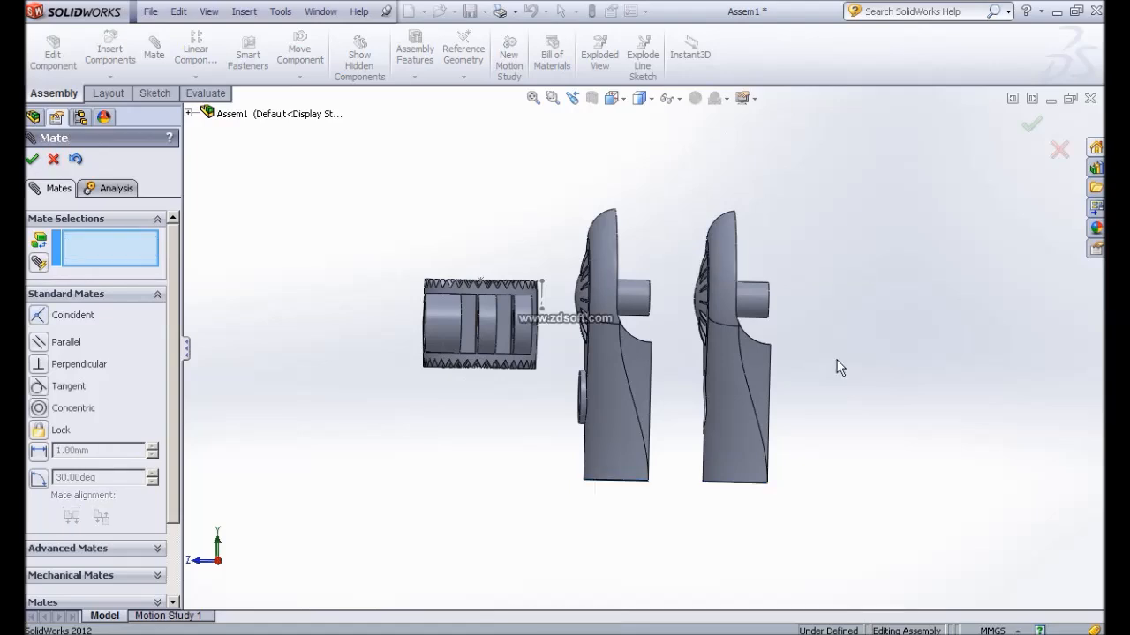
Mate the flat joining faces of the left and right gear connectors as coincident, with the alignment flipped so the halves face each other
middle_click_drag(843, 381, 779, 379)
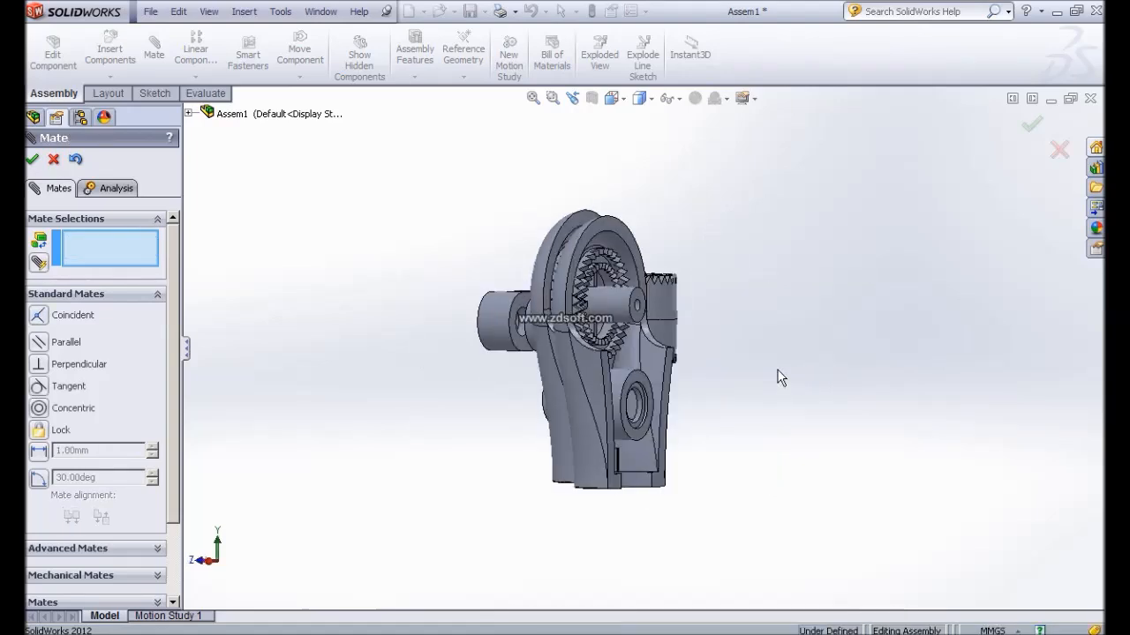
scroll(777, 370, "down", 3)
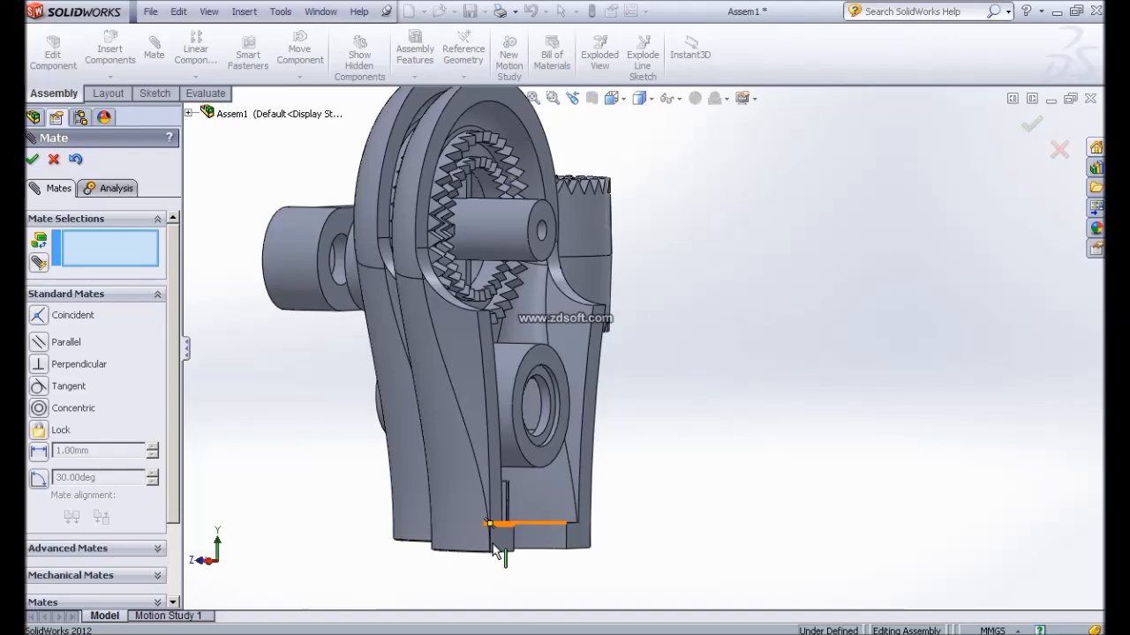
left_click(501, 548)
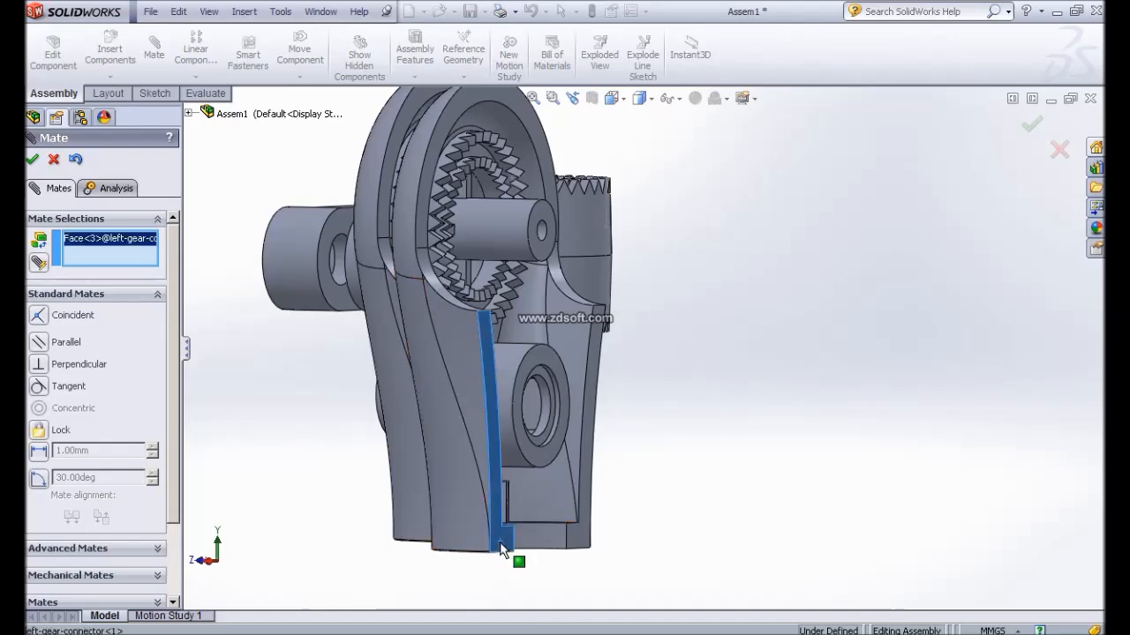
middle_click_drag(297, 422, 562, 521)
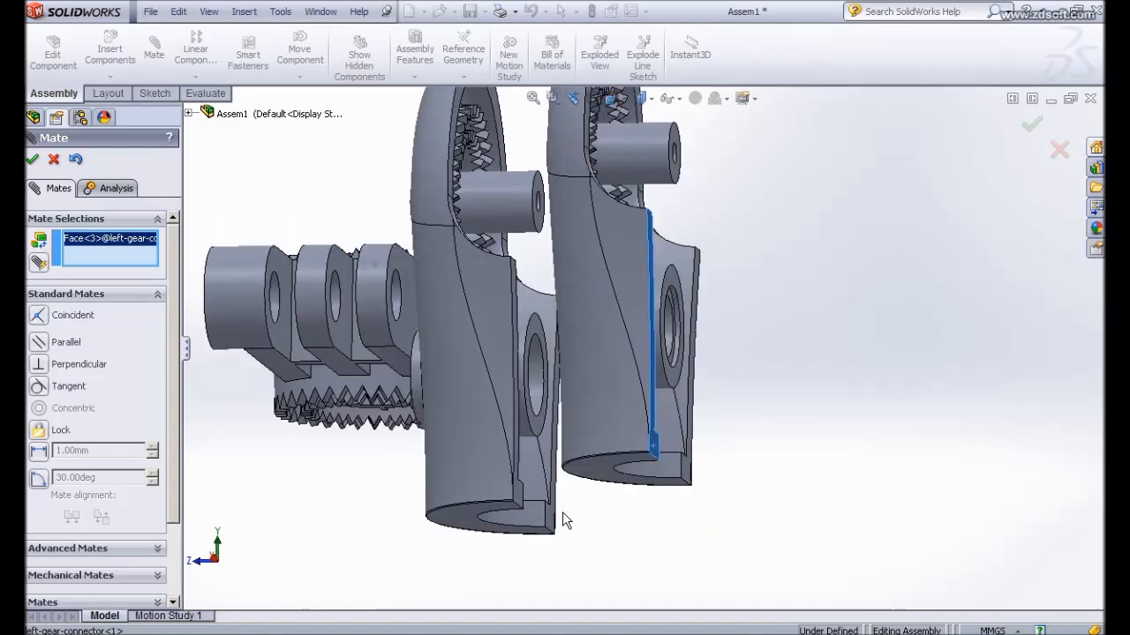
left_click(519, 491)
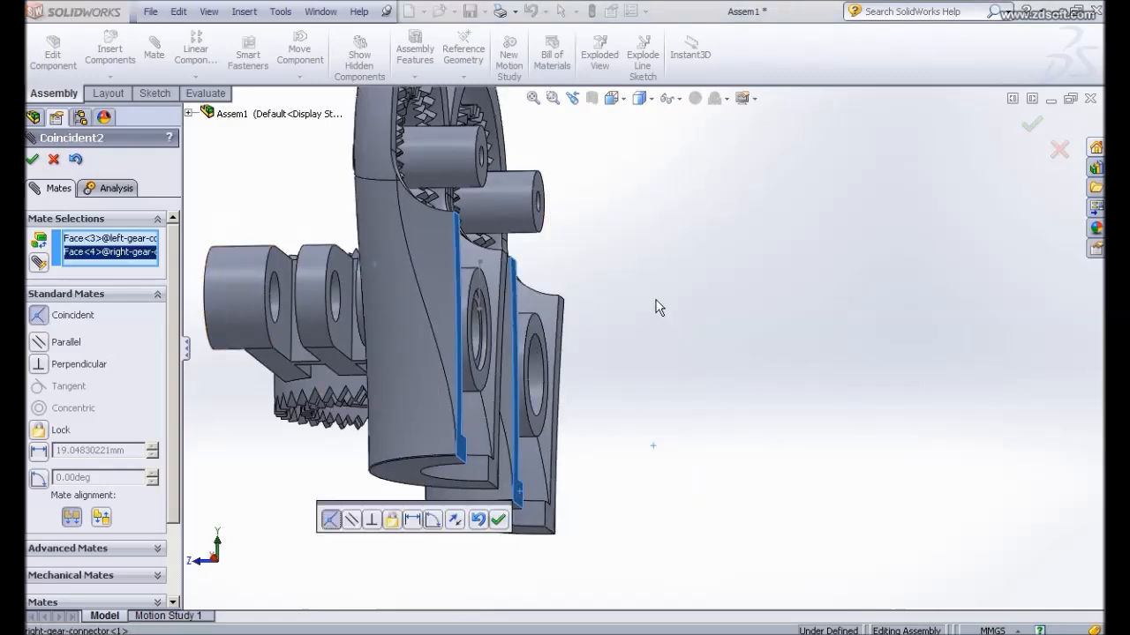
left_click_drag(439, 505, 748, 307)
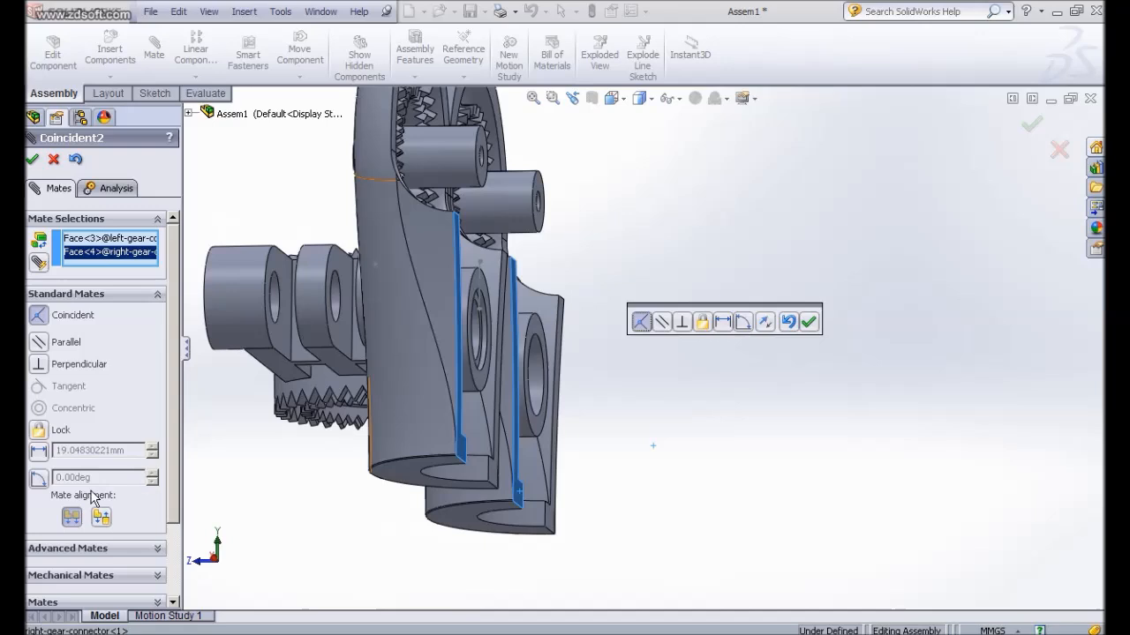
left_click(766, 323)
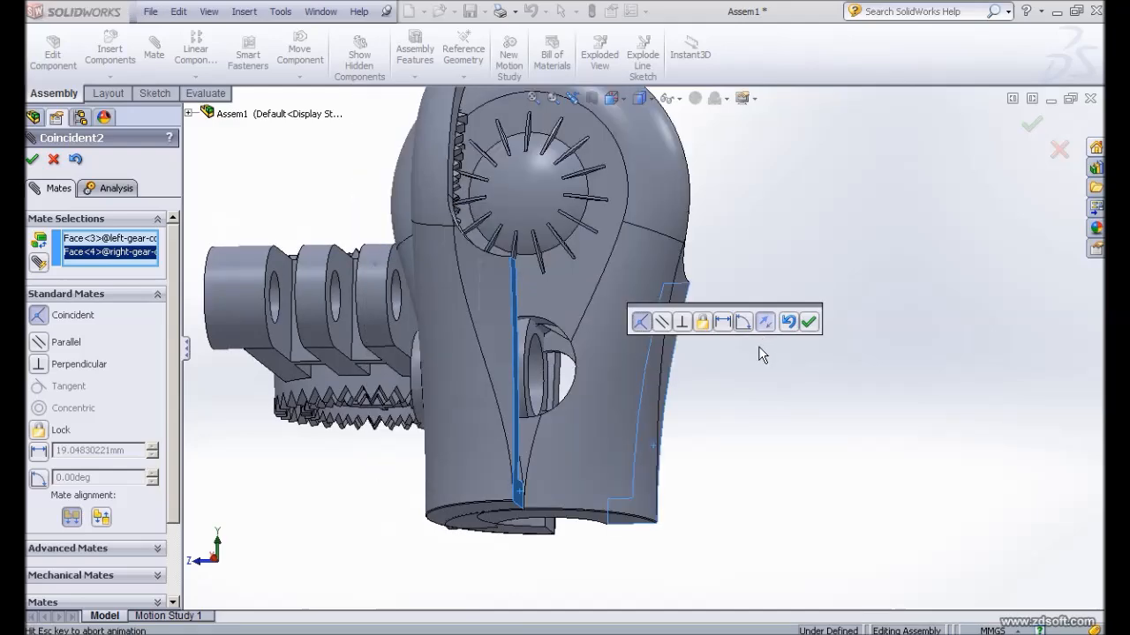
mouse_move(739, 415)
middle_mouse_down()
mouse_move(747, 411)
mouse_move(746, 435)
mouse_move(767, 423)
mouse_move(727, 418)
mouse_move(747, 433)
mouse_move(744, 411)
mouse_move(747, 434)
mouse_move(752, 422)
middle_mouse_up()
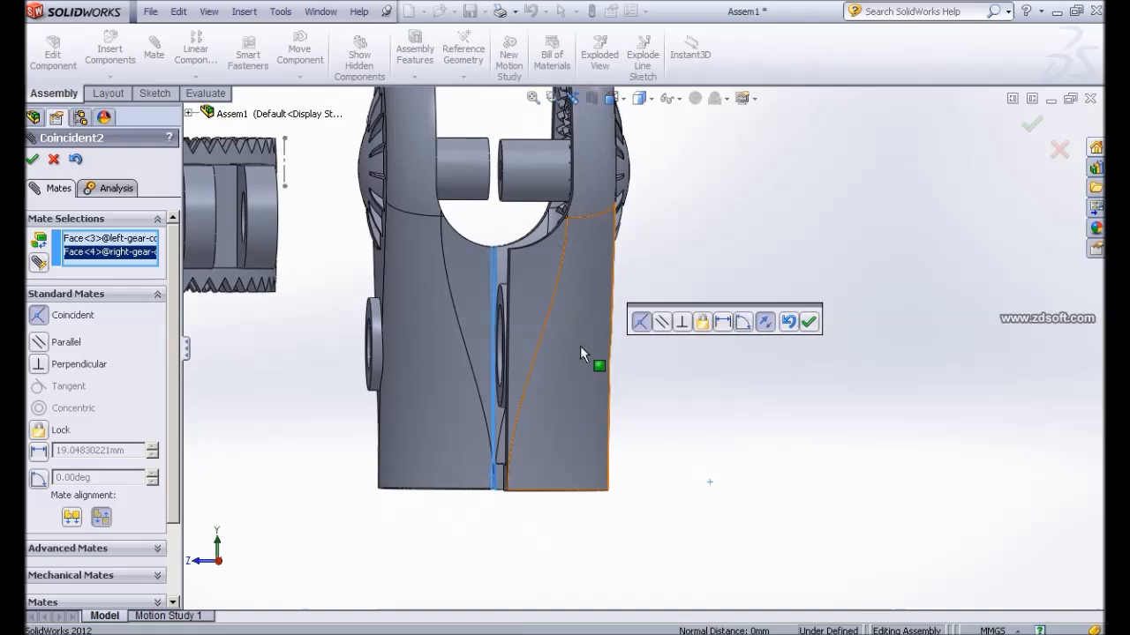
middle_click_drag(692, 437, 739, 397)
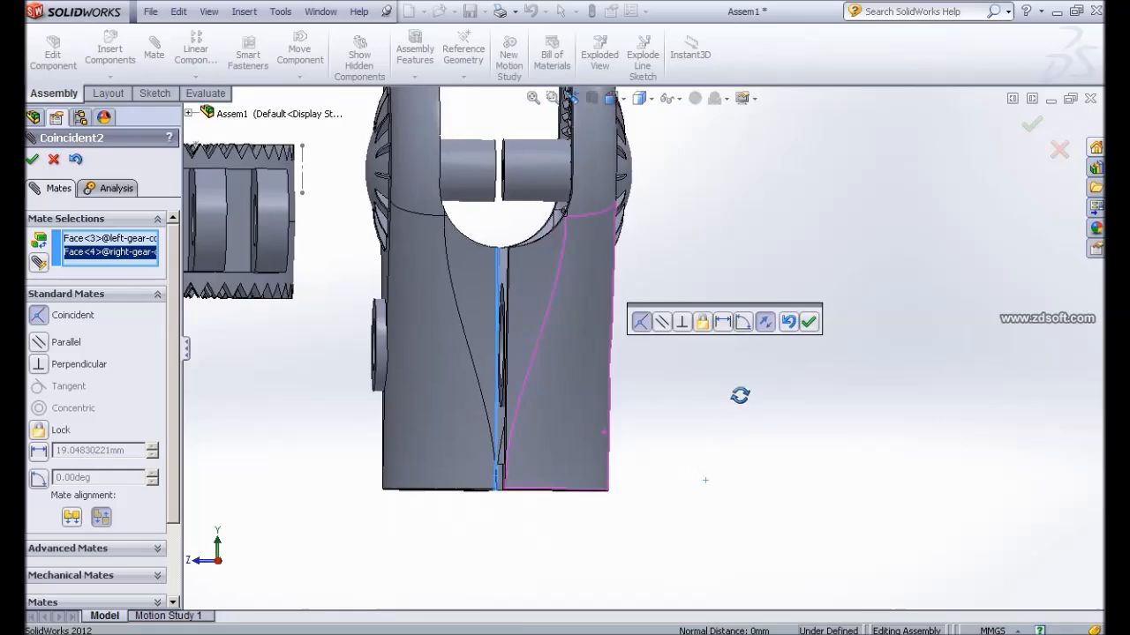
left_click(810, 323)
Add a concentric mate between the inner cylindrical faces at the bottom openings of the left and right gear connectors
middle_click_drag(720, 402, 739, 307)
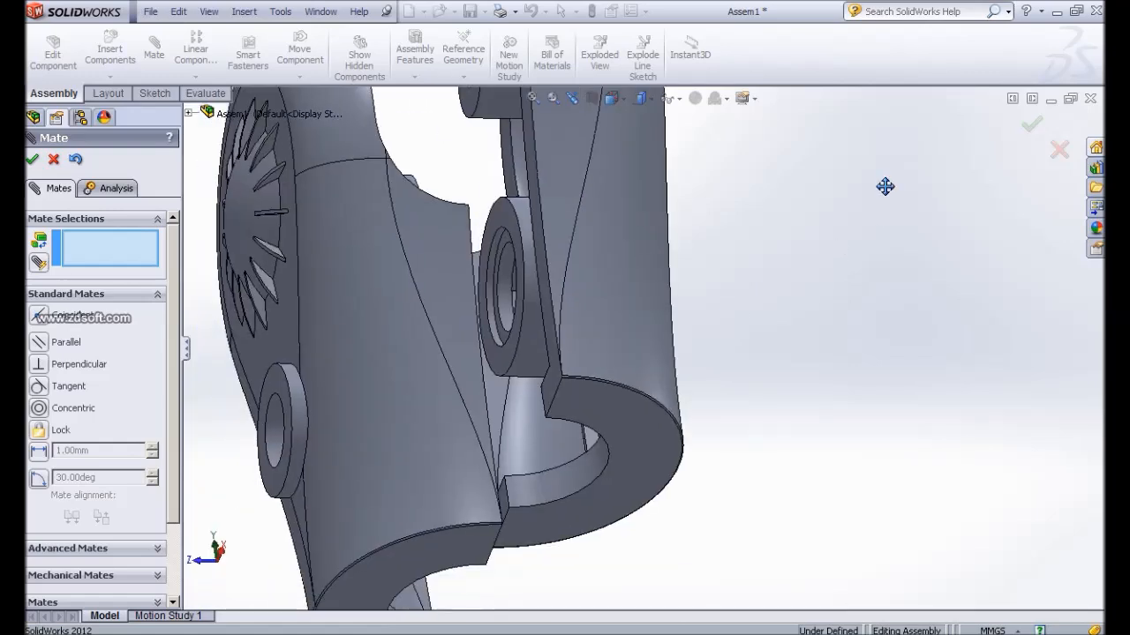
left_click(595, 451)
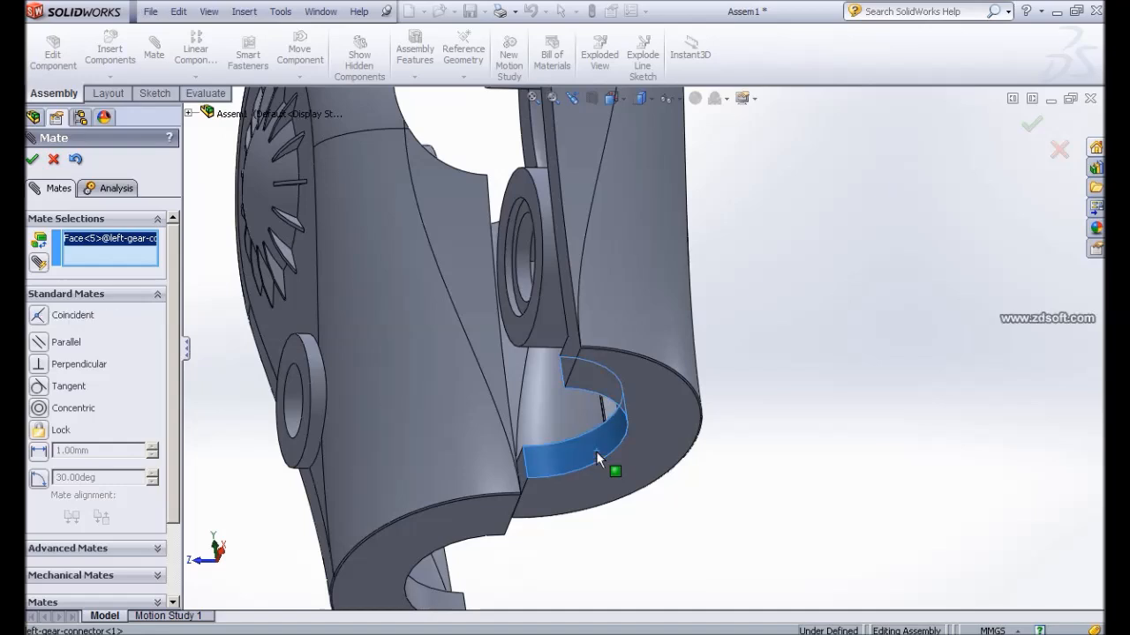
middle_click_drag(742, 469, 840, 343, "ctrl")
middle_click_drag(765, 394, 623, 436)
left_click(623, 436)
left_click(623, 436)
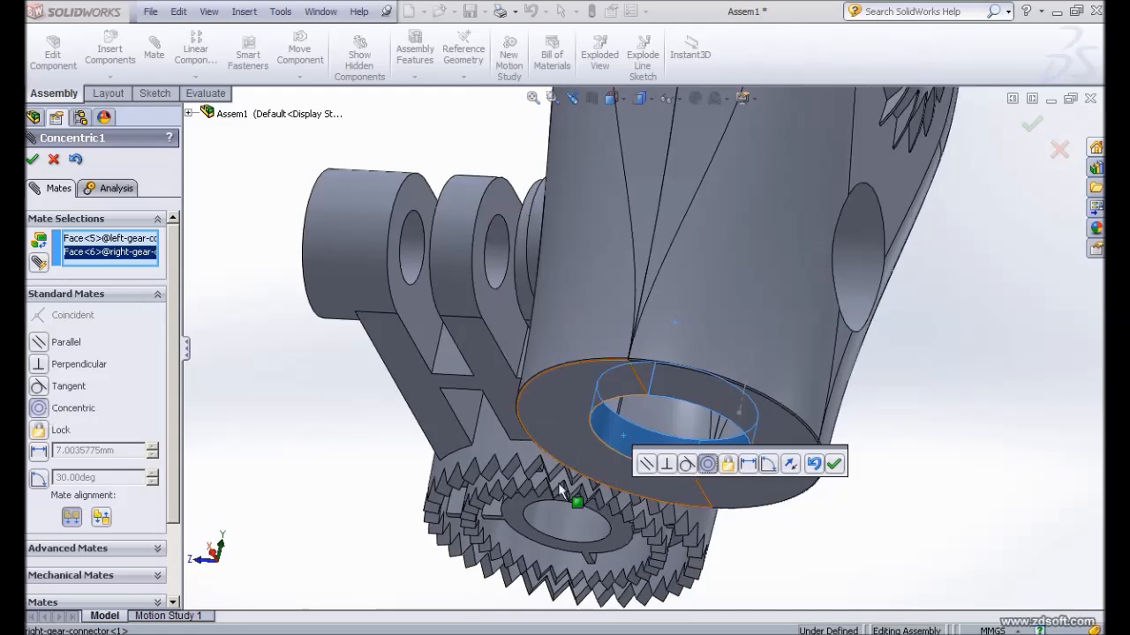
left_click(834, 463)
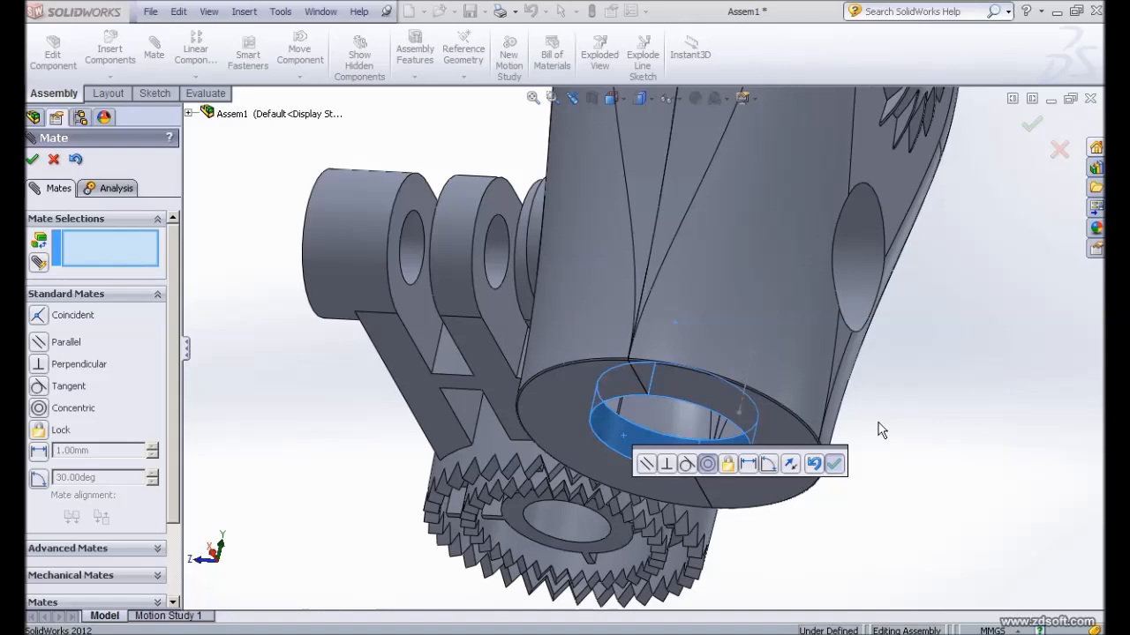
scroll(878, 424, "up", 4)
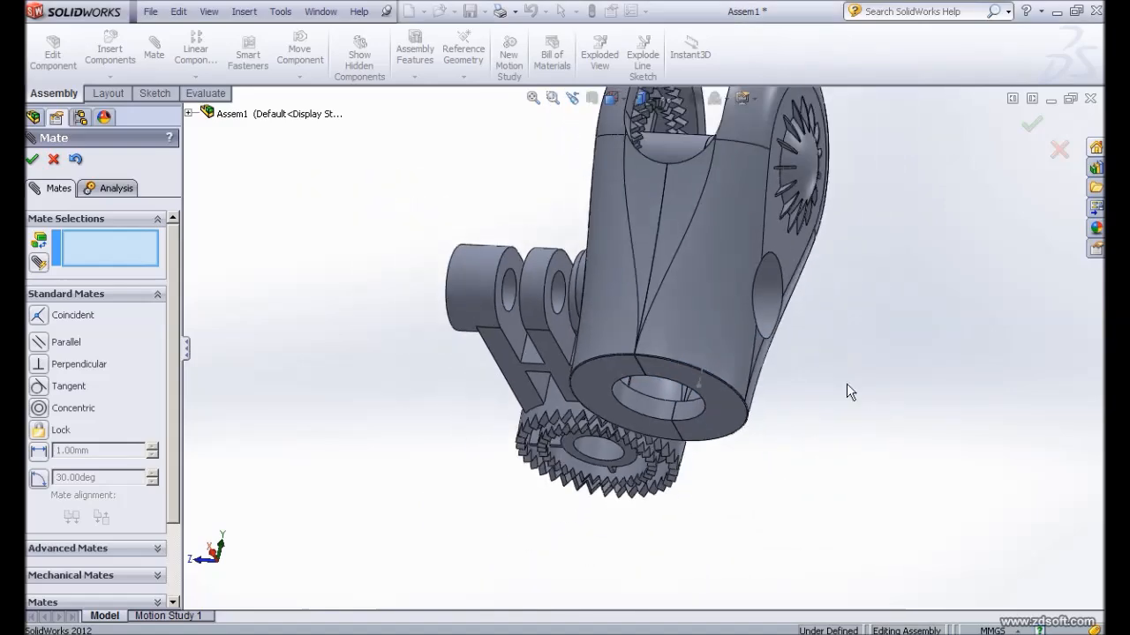
mouse_move(830, 397)
middle_mouse_down()
mouse_move(835, 433)
mouse_move(856, 441)
mouse_move(851, 418)
mouse_move(825, 479)
mouse_move(811, 404)
mouse_move(797, 449)
mouse_move(811, 447)
mouse_move(807, 406)
mouse_move(820, 391)
middle_mouse_up()
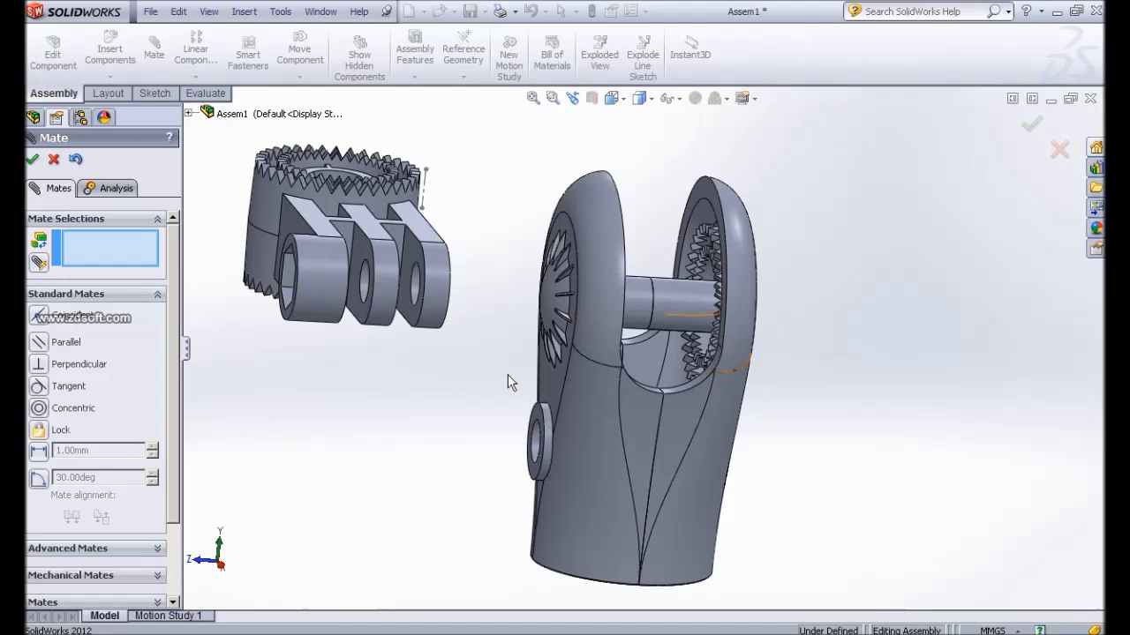
middle_click_drag(372, 392, 373, 398)
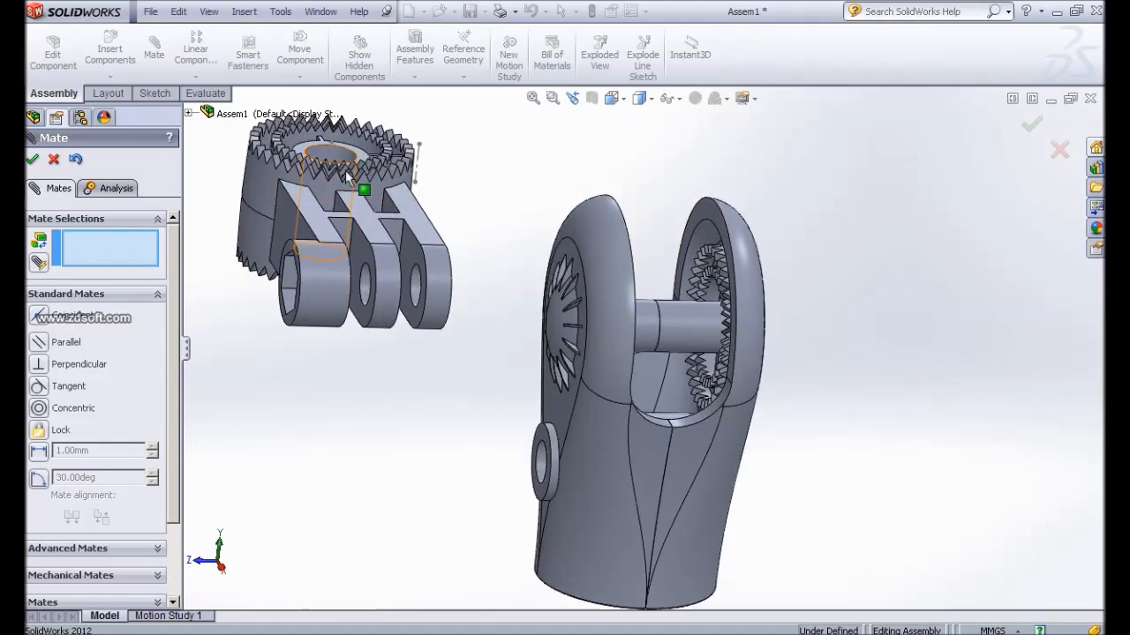
key("f")
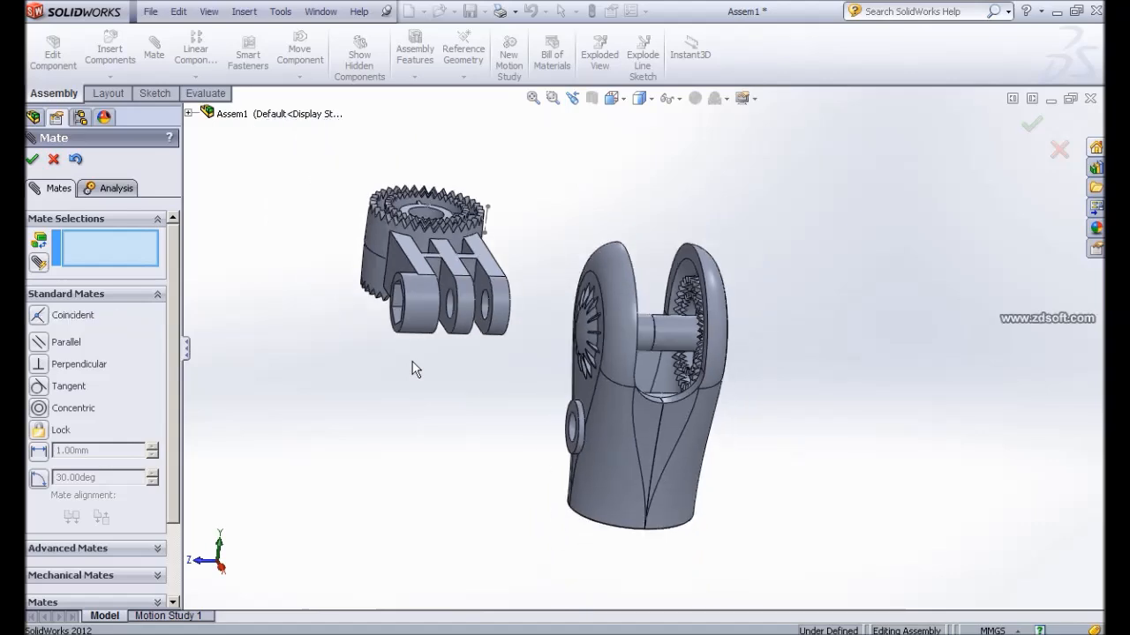
scroll(412, 362, "down", 1)
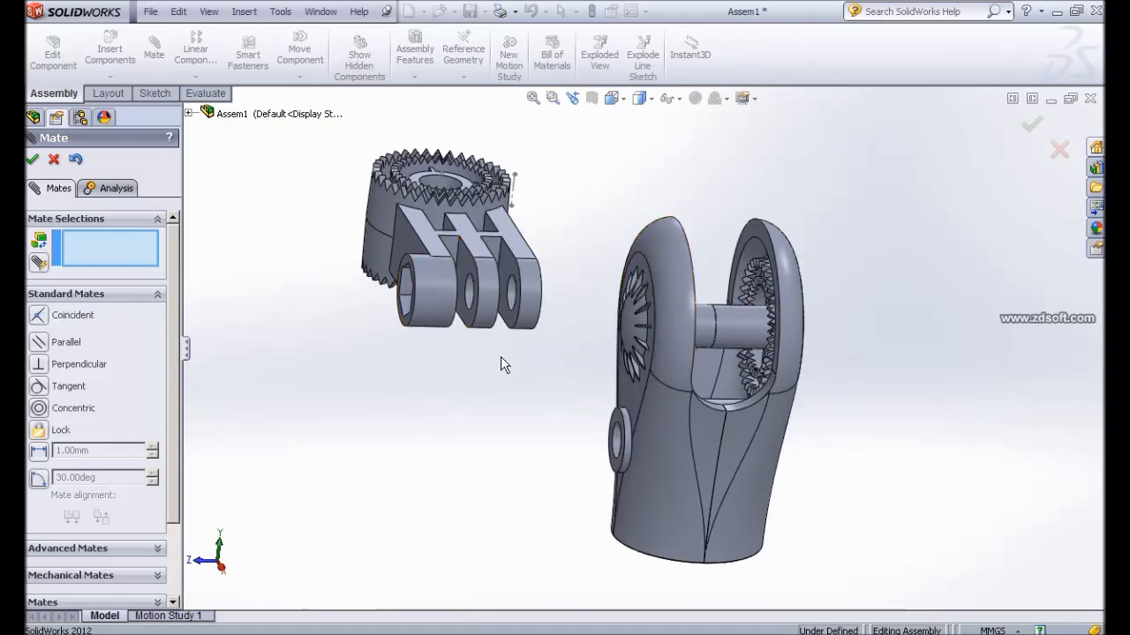
Add a concentric mate between the gear connector's round bore and the cylindrical shaft of the left gear connector
scroll(500, 356, "down", 2)
middle_click_drag(344, 341, 379, 416, "ctrl")
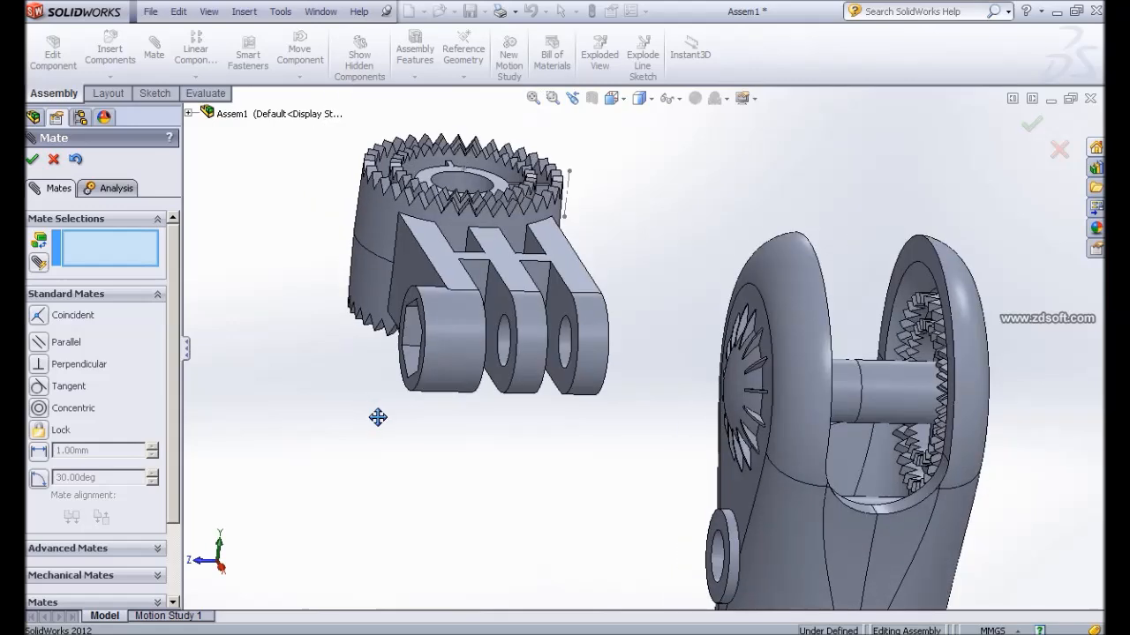
left_click(466, 196)
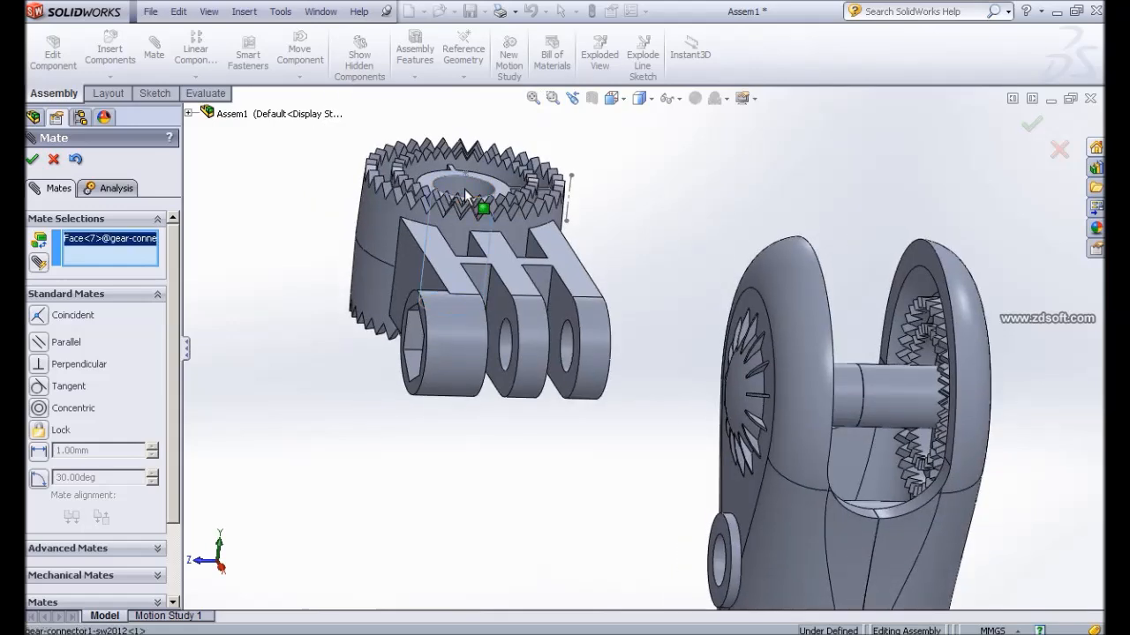
left_click(889, 387)
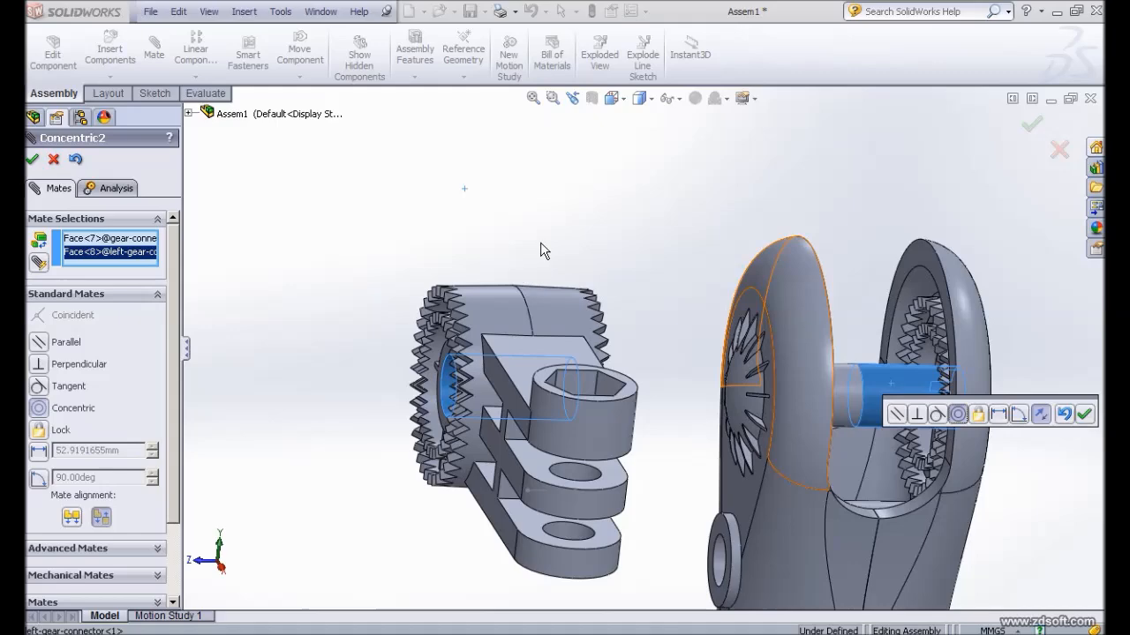
mouse_move(558, 250)
middle_mouse_down()
mouse_move(650, 236)
mouse_move(551, 253)
middle_mouse_up()
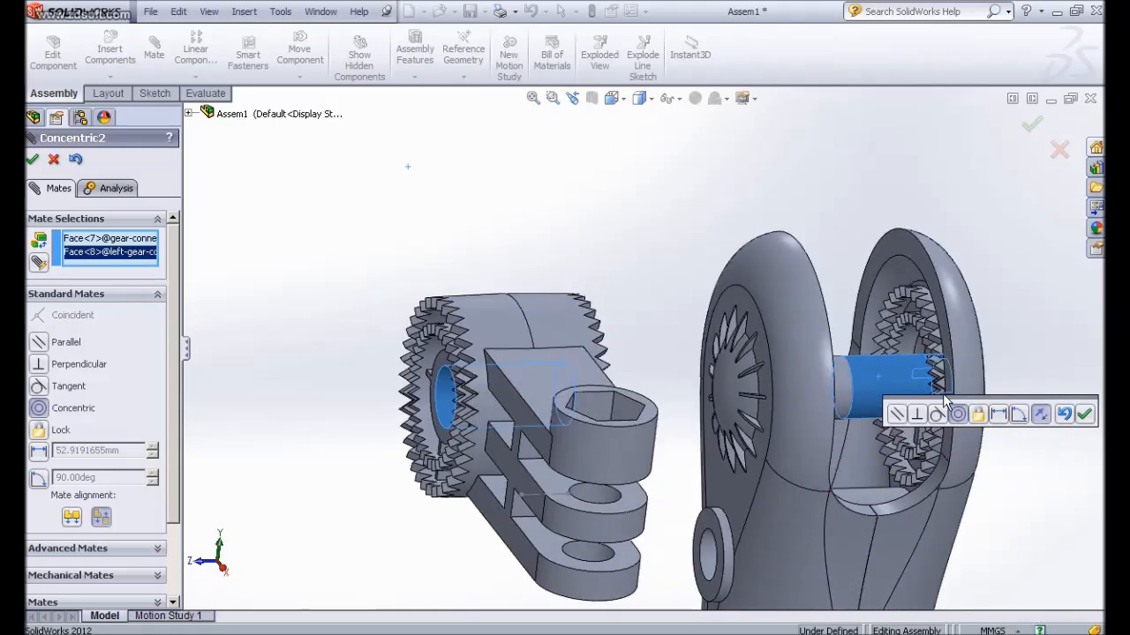
left_click(1084, 413)
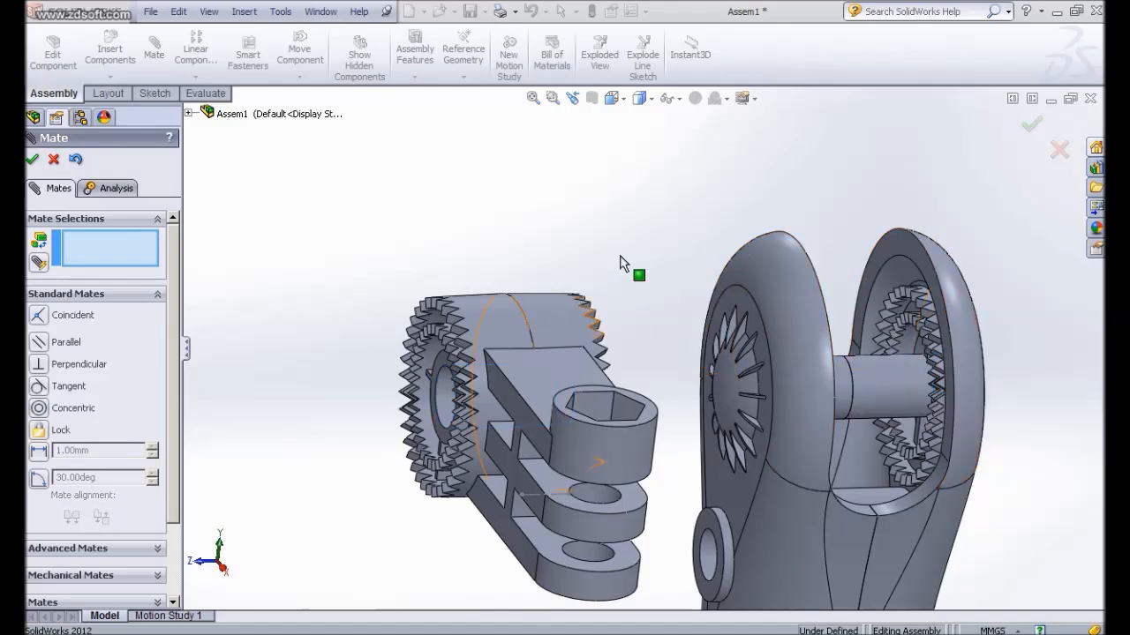
Add a coincident mate between an outer gear tooth vertex on the middle gear connector and the matching tooth vertex inside the right gear connector
mouse_move(586, 227)
middle_mouse_down("ctrl")
mouse_move(575, 221)
mouse_move(592, 227)
middle_mouse_up("ctrl")
scroll(589, 231, "up", 5)
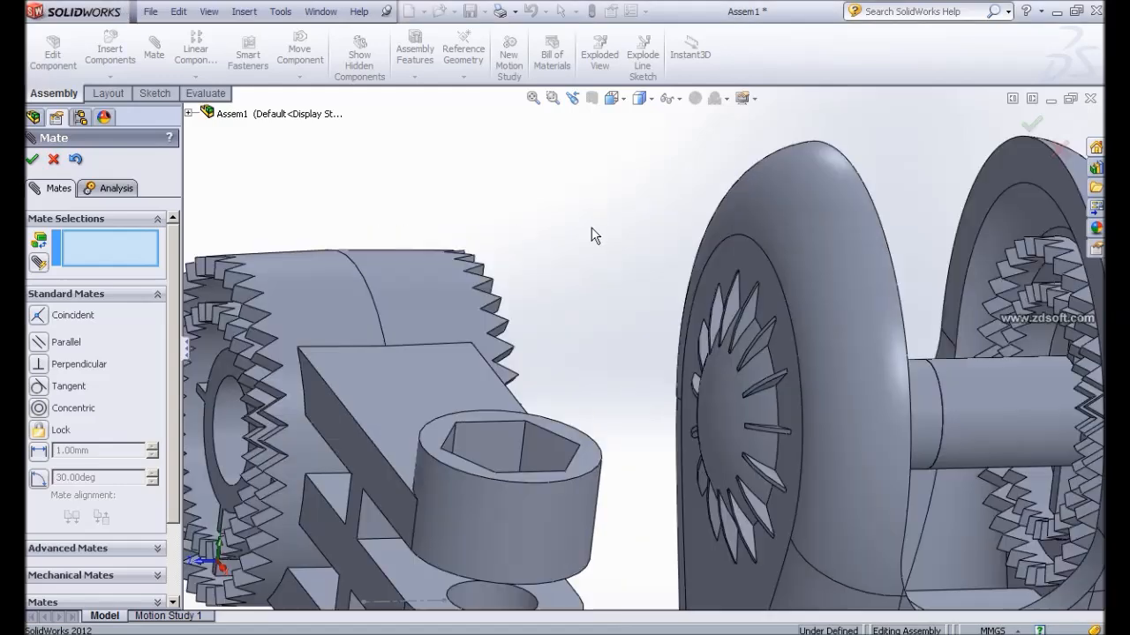
scroll(579, 256, "down", 2)
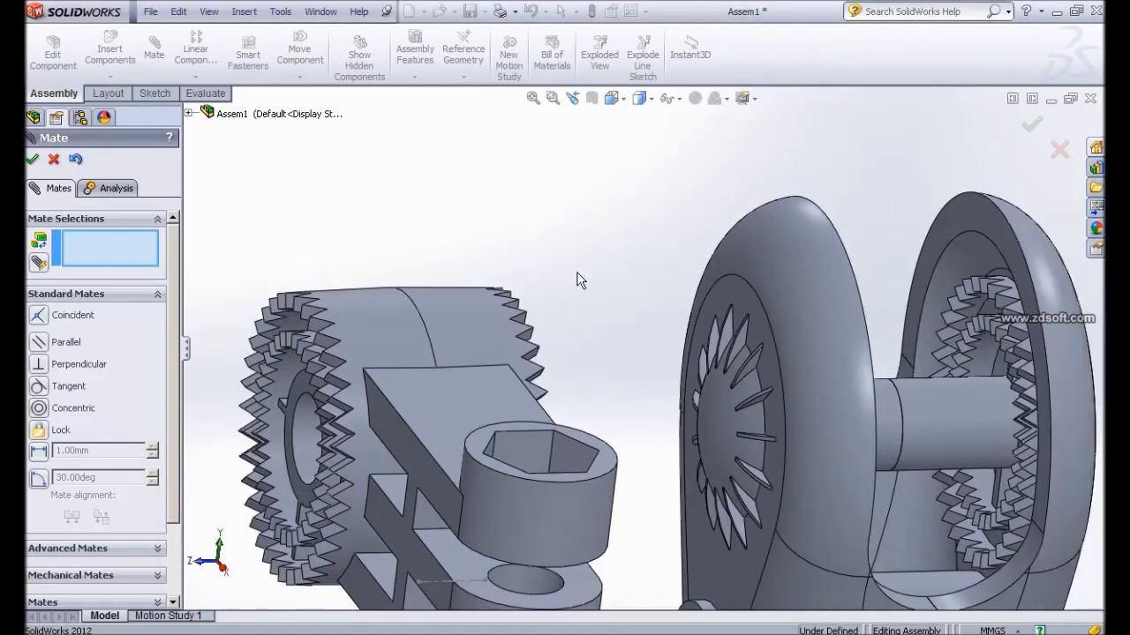
middle_click_drag(653, 220, 580, 255)
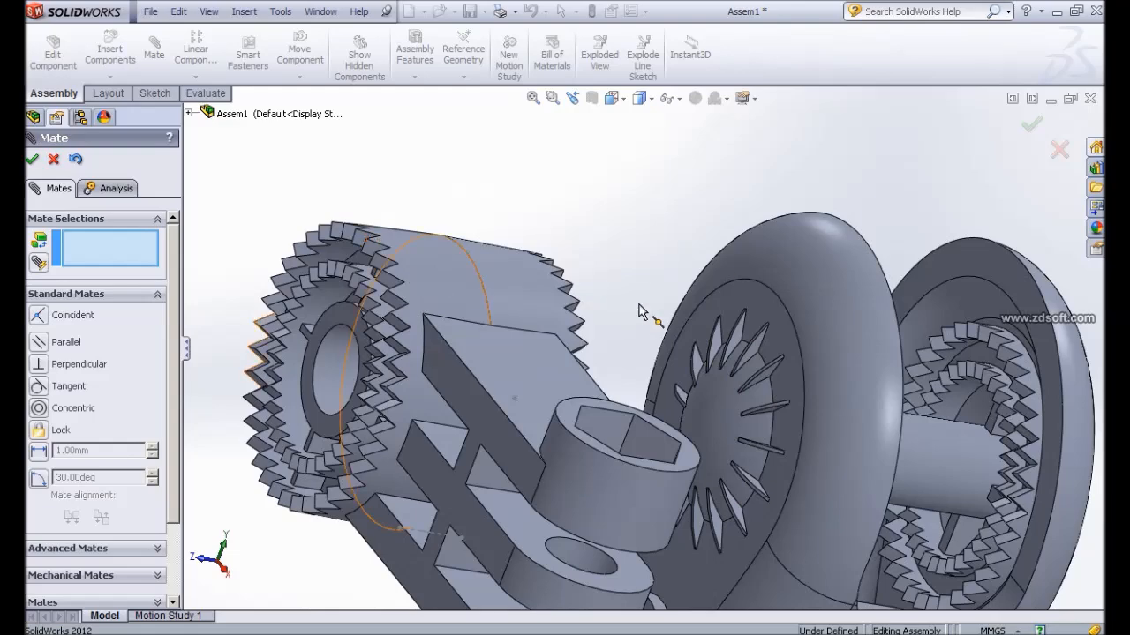
middle_click_drag(661, 206, 616, 196)
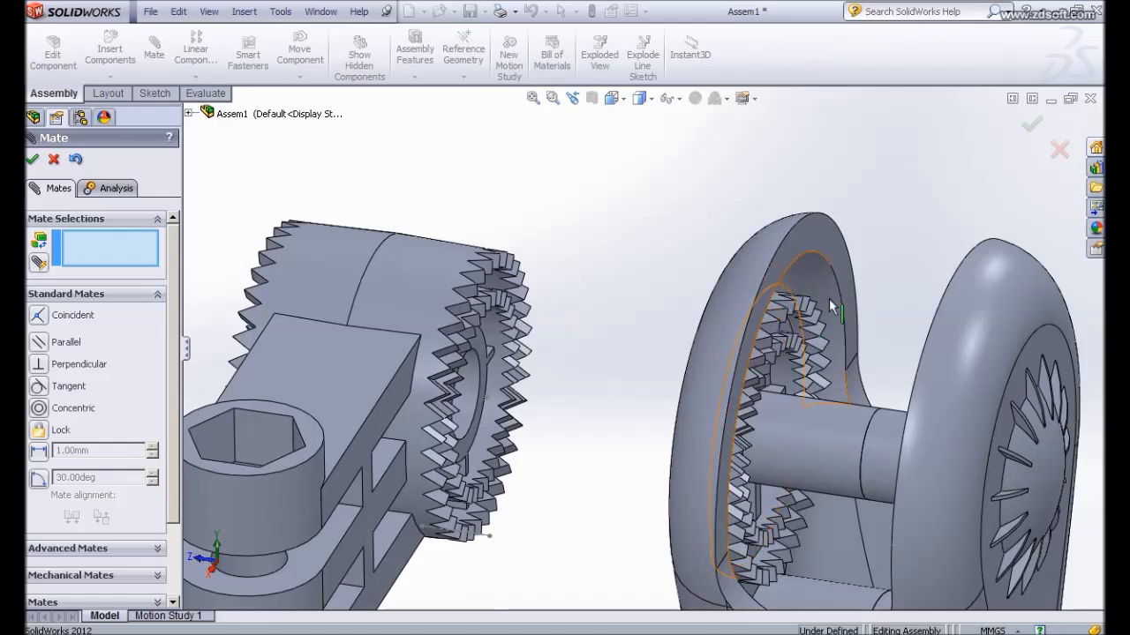
scroll(819, 335, "down", 1)
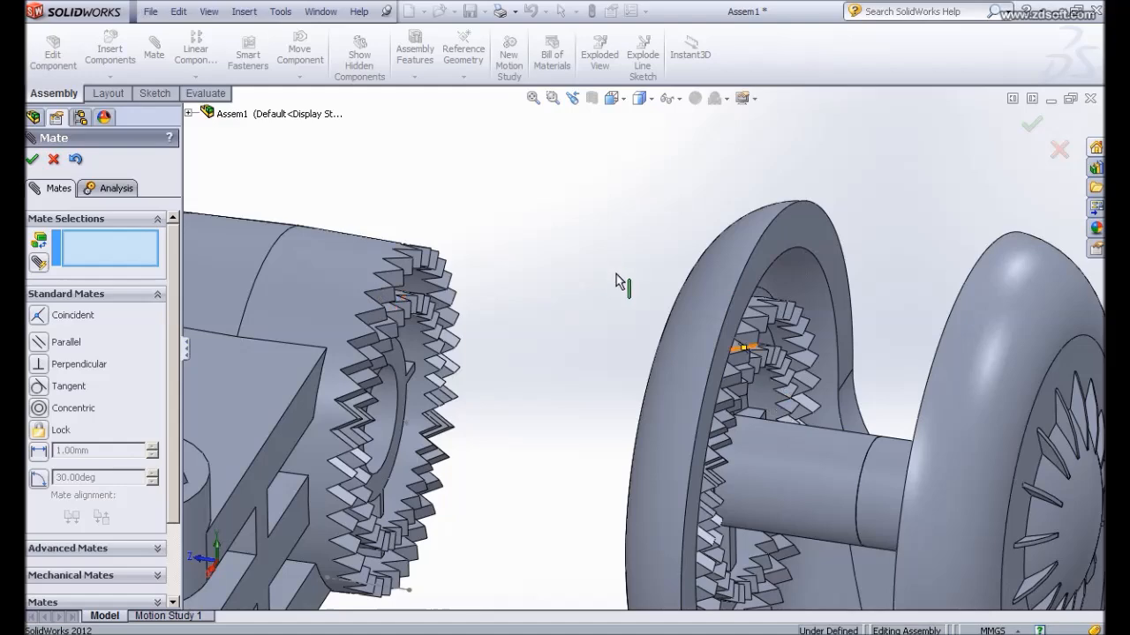
scroll(623, 288, "up", 1)
scroll(623, 287, "up", 1)
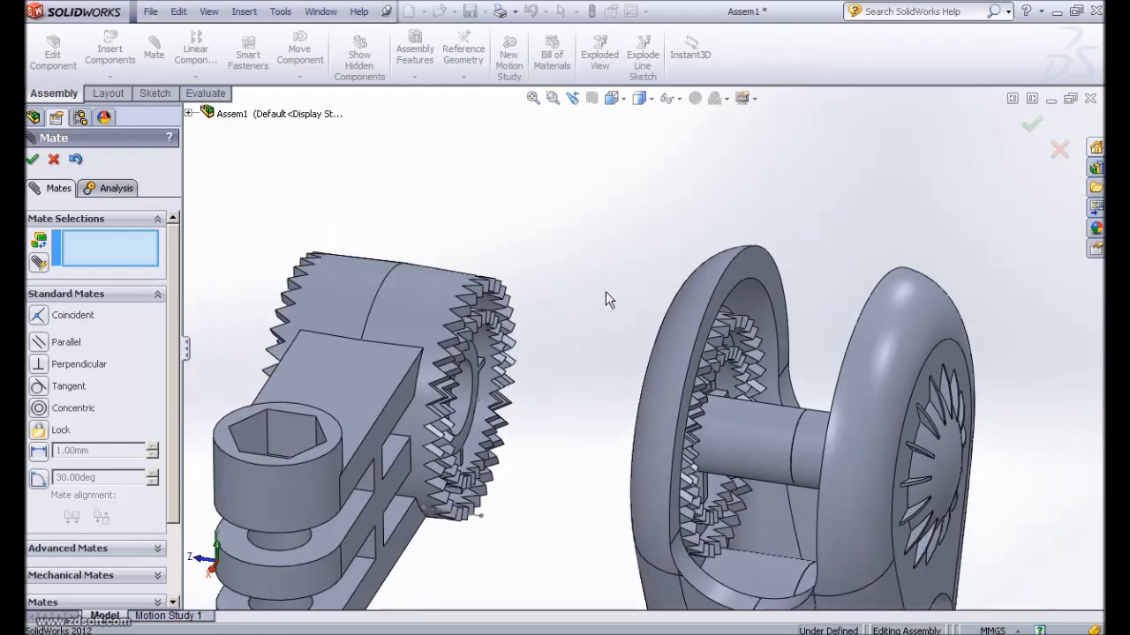
middle_click_drag(683, 280, 762, 256, "ctrl")
scroll(473, 245, "down", 3)
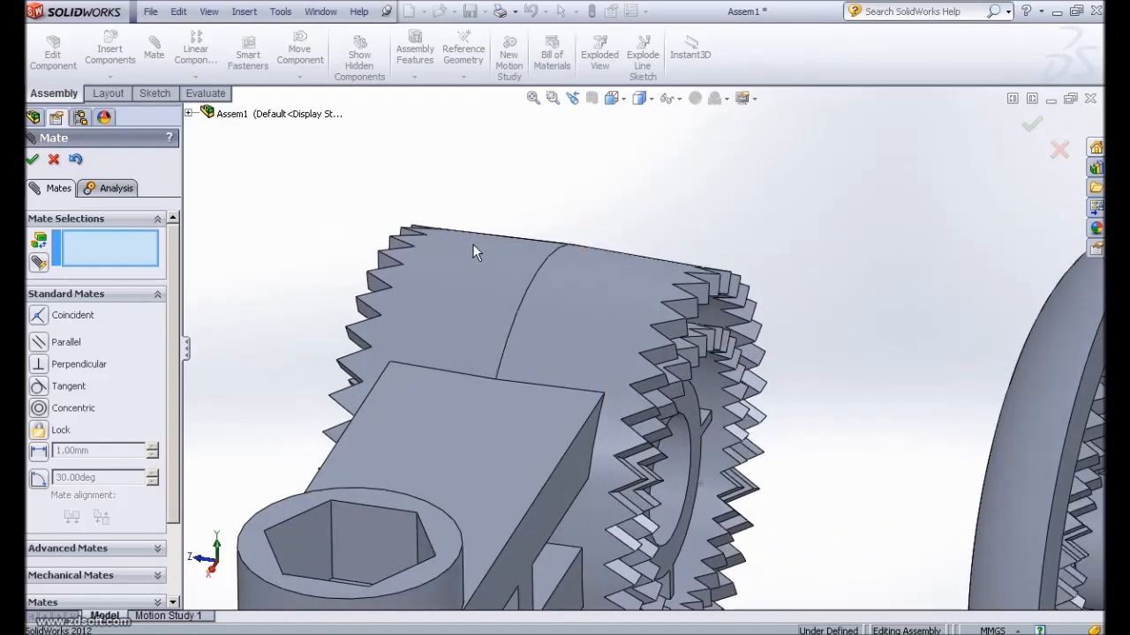
scroll(470, 247, "down", 1)
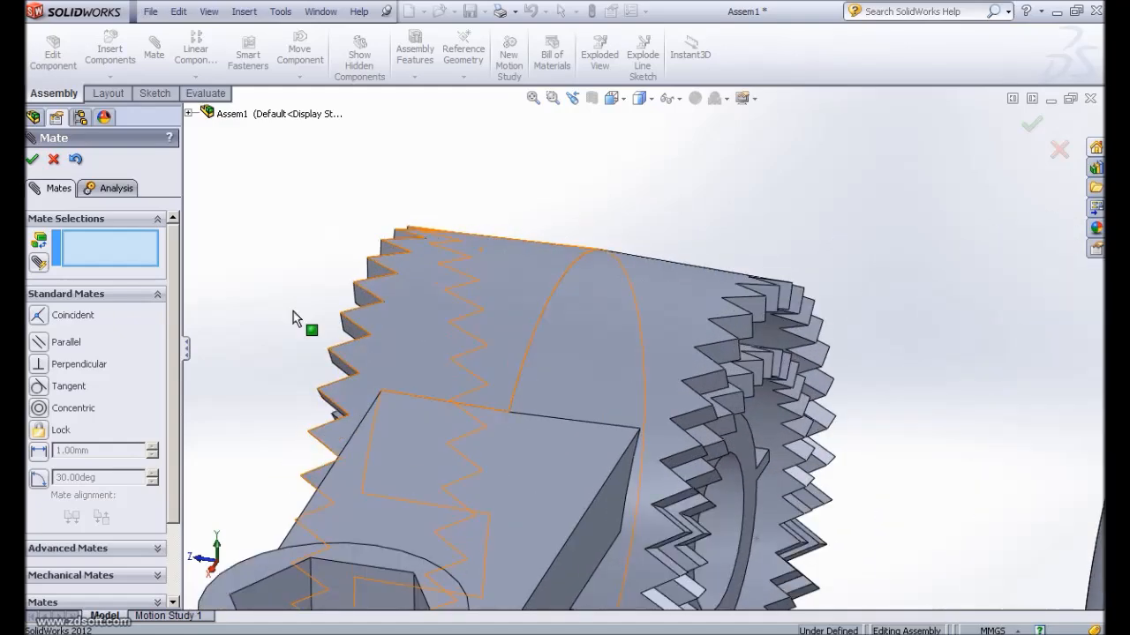
left_click(354, 284)
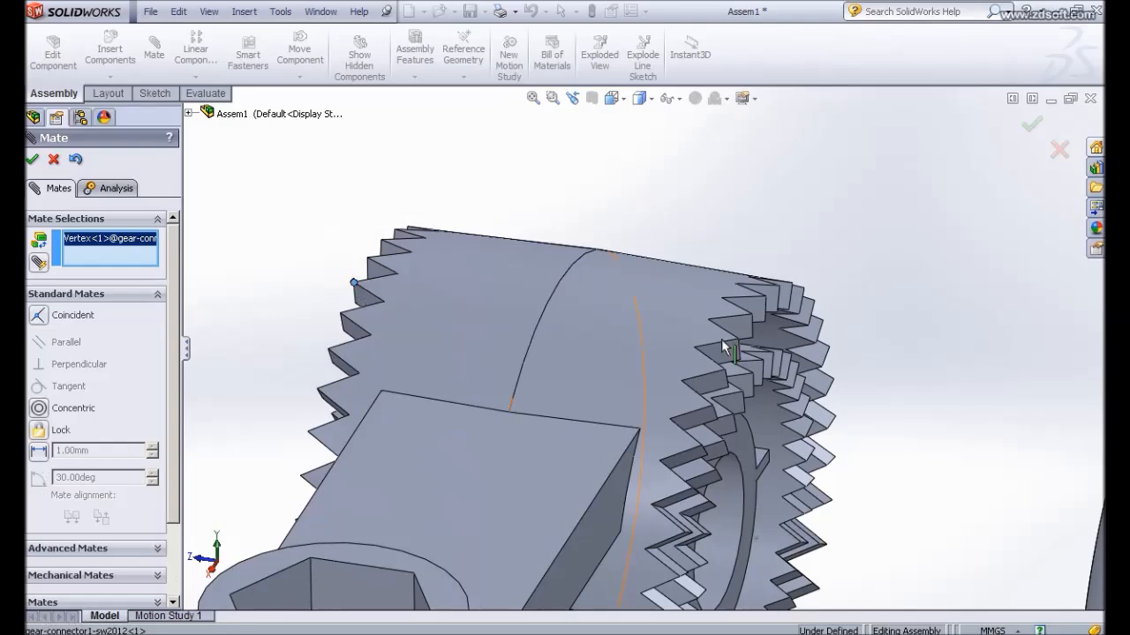
scroll(875, 403, "up", 3)
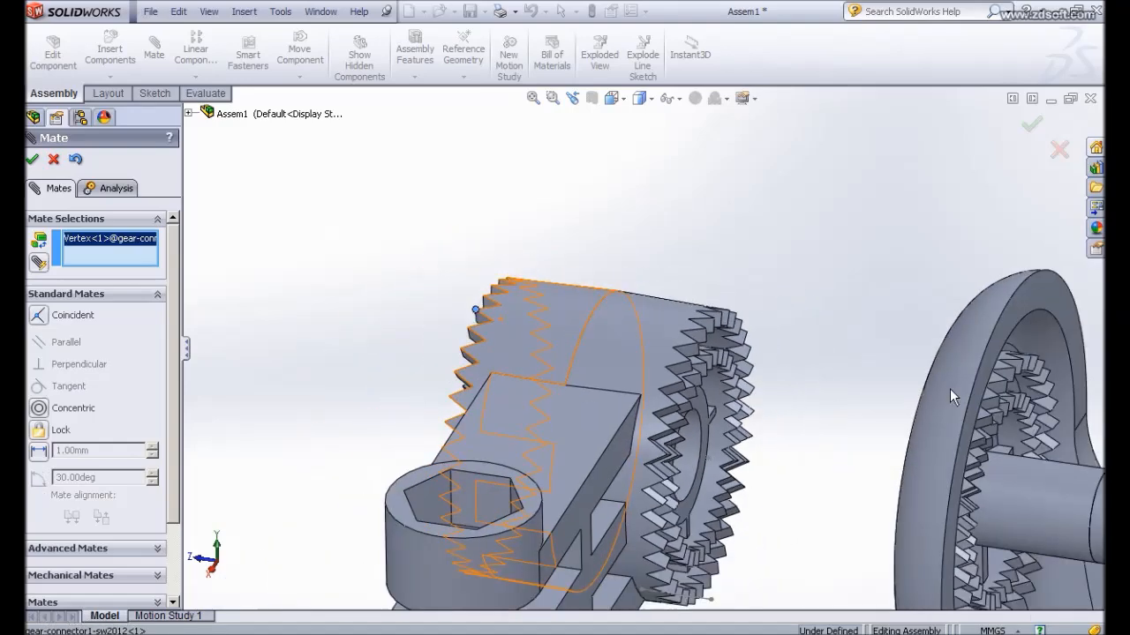
middle_click_drag(954, 391, 627, 244, "ctrl")
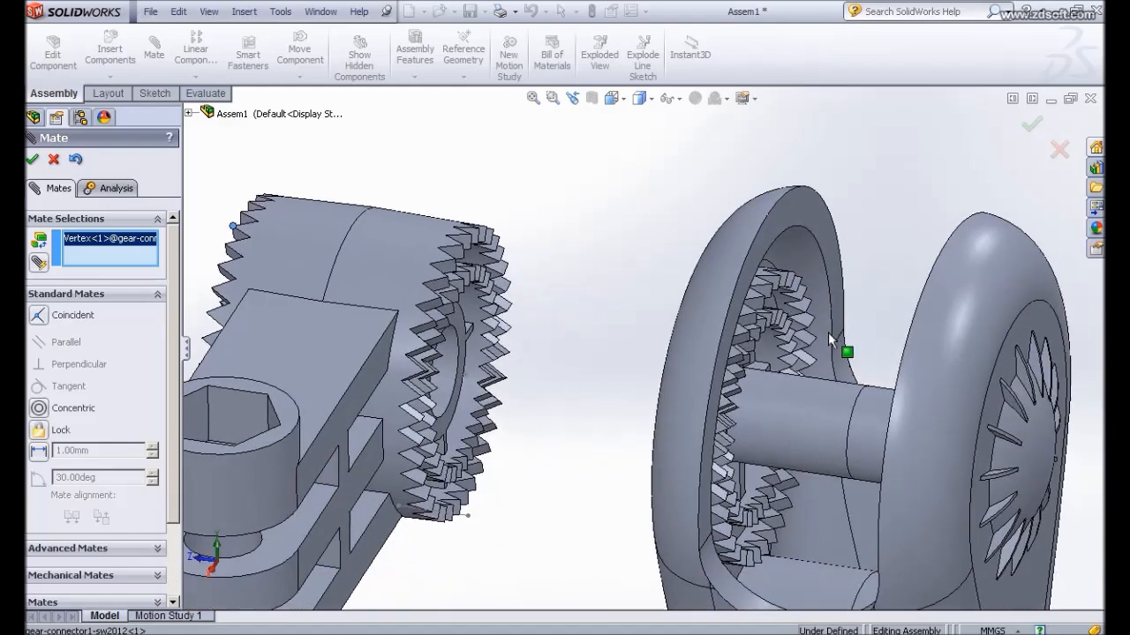
scroll(832, 340, "down", 5)
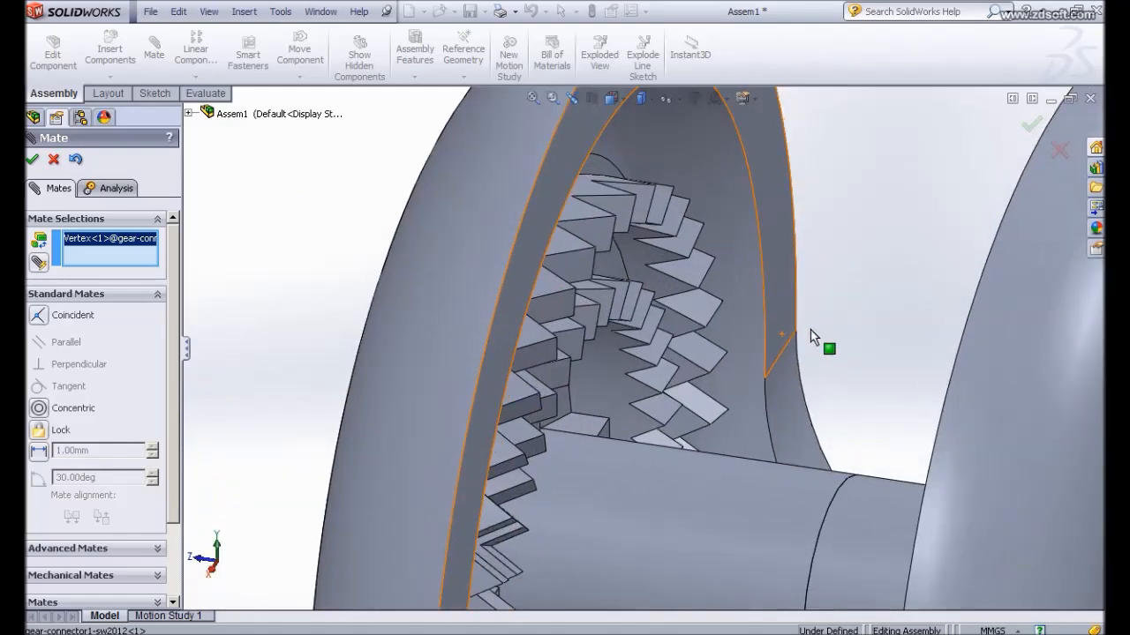
middle_click_drag(812, 335, 804, 348)
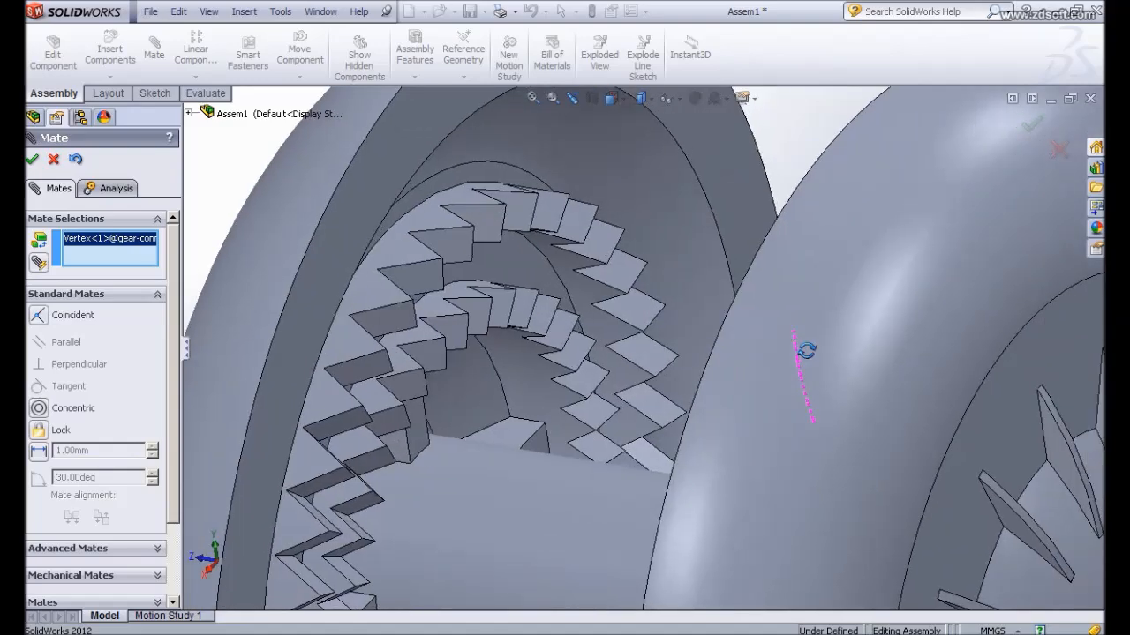
left_click(437, 231)
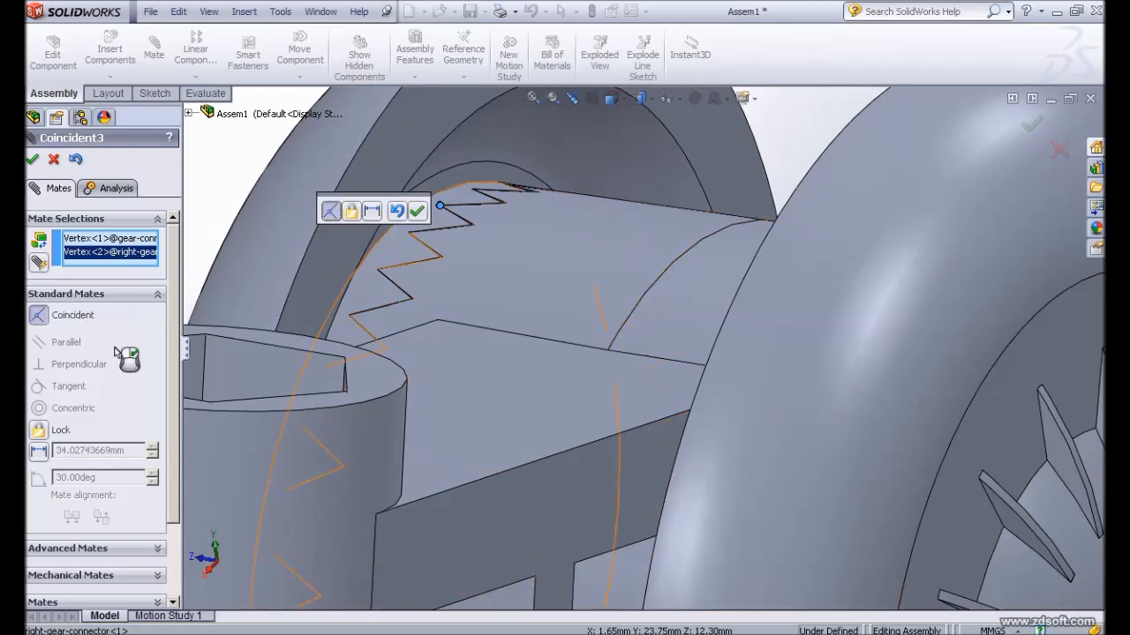
left_click(417, 210)
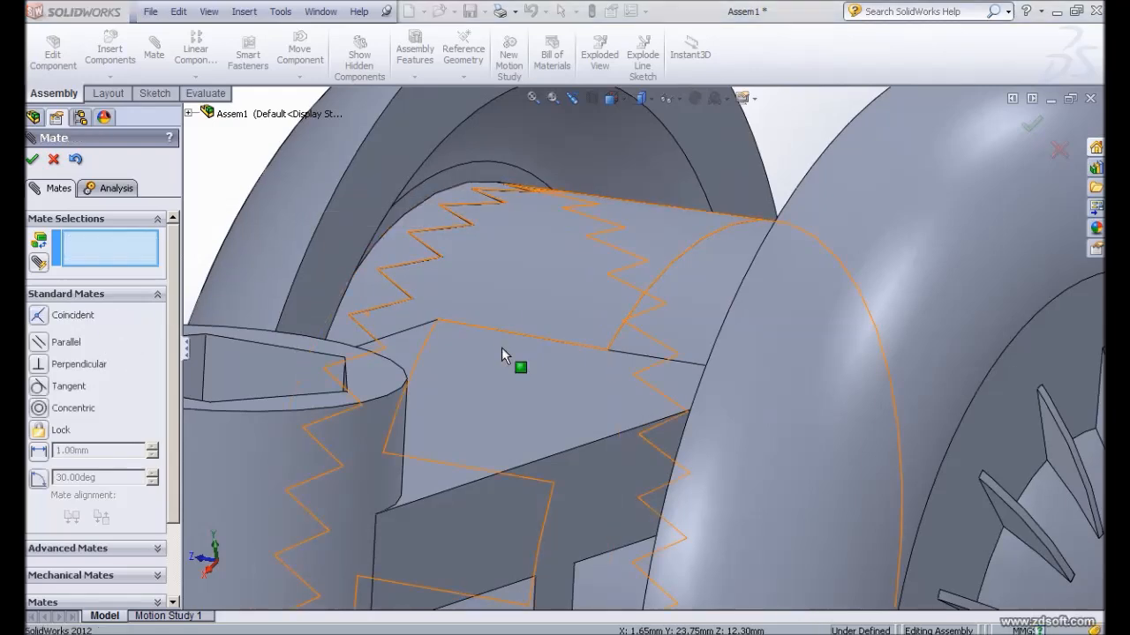
Inspect the seated gear connector from the isometric and front views, and finish the mating session
scroll(502, 347, "down", 5)
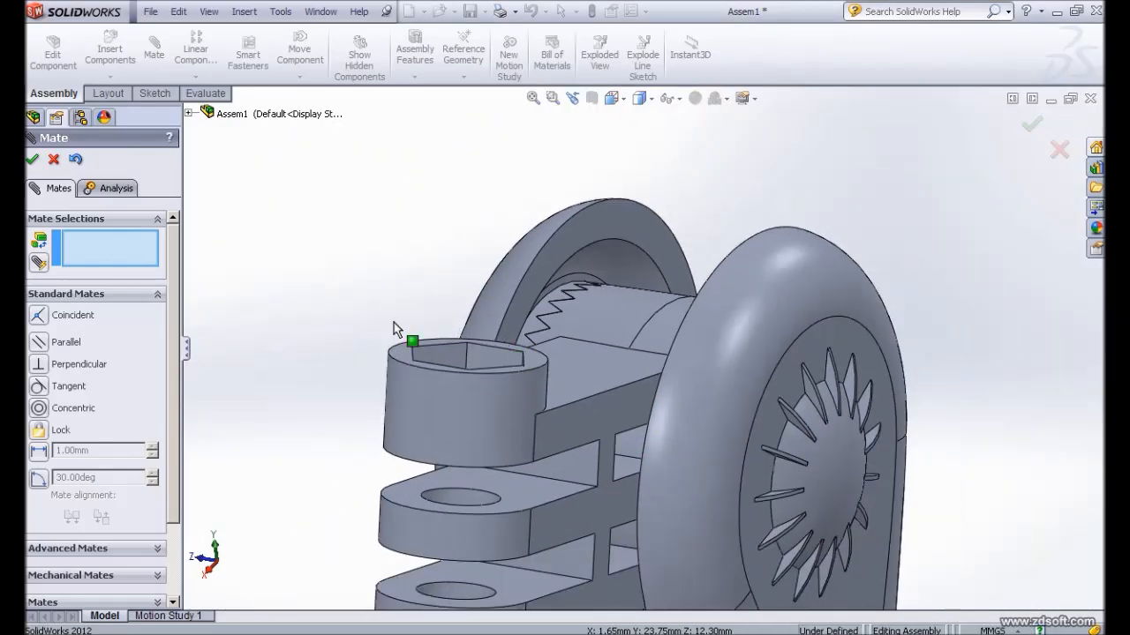
middle_click_drag(415, 340, 579, 396)
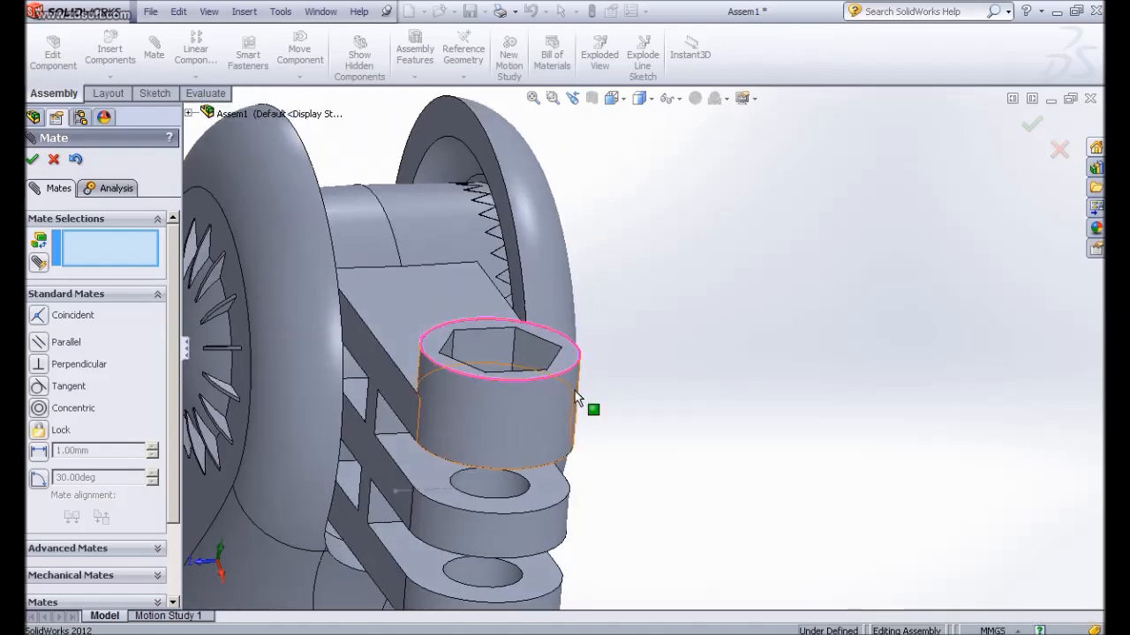
key("ctrl+7")
middle_click_drag(813, 427, 839, 372)
key("ctrl+7")
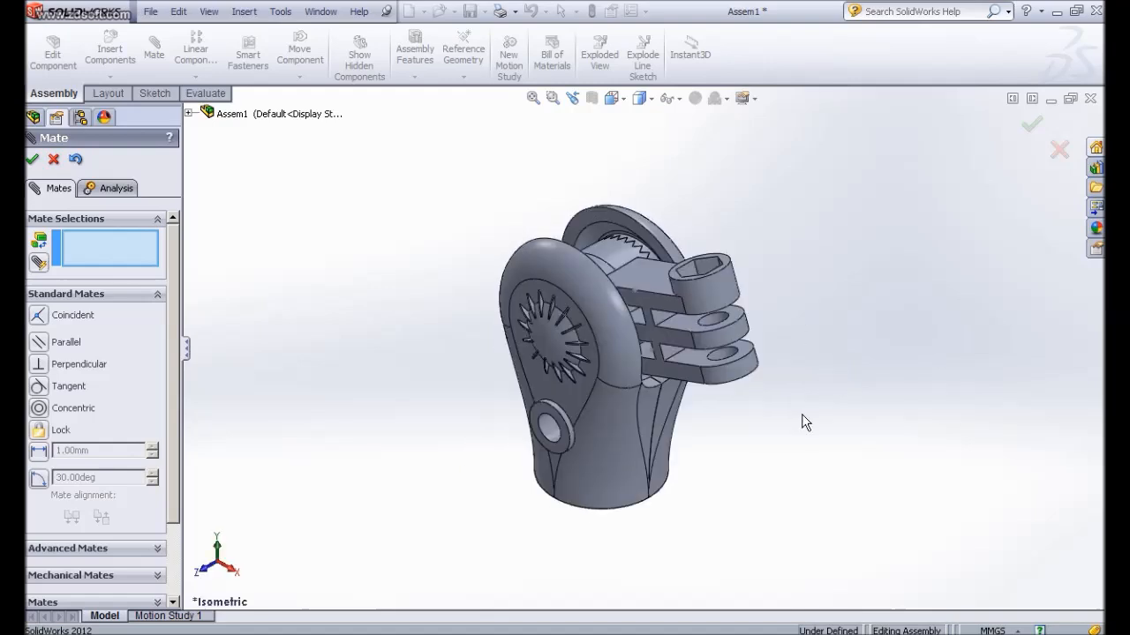
key("space")
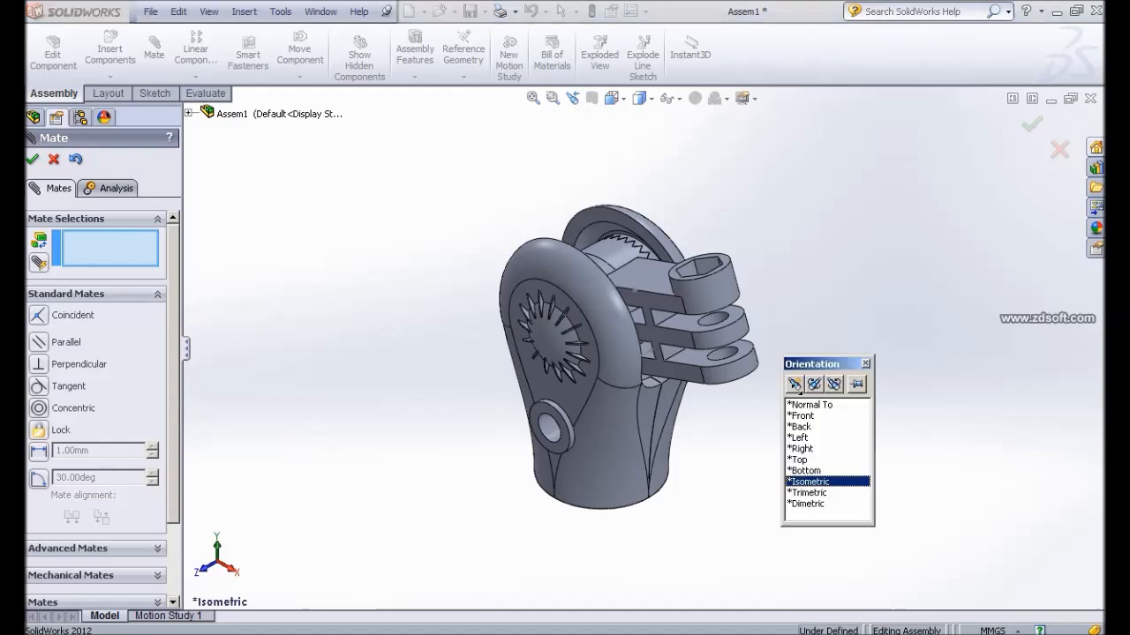
left_click(813, 407)
left_click(815, 415)
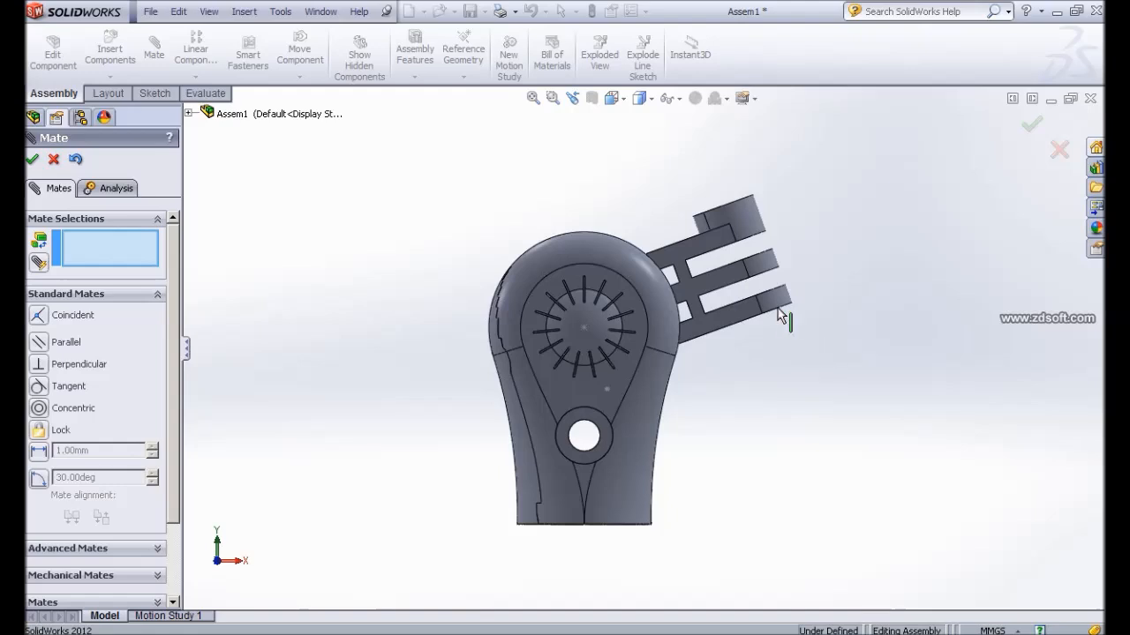
left_click(32, 160)
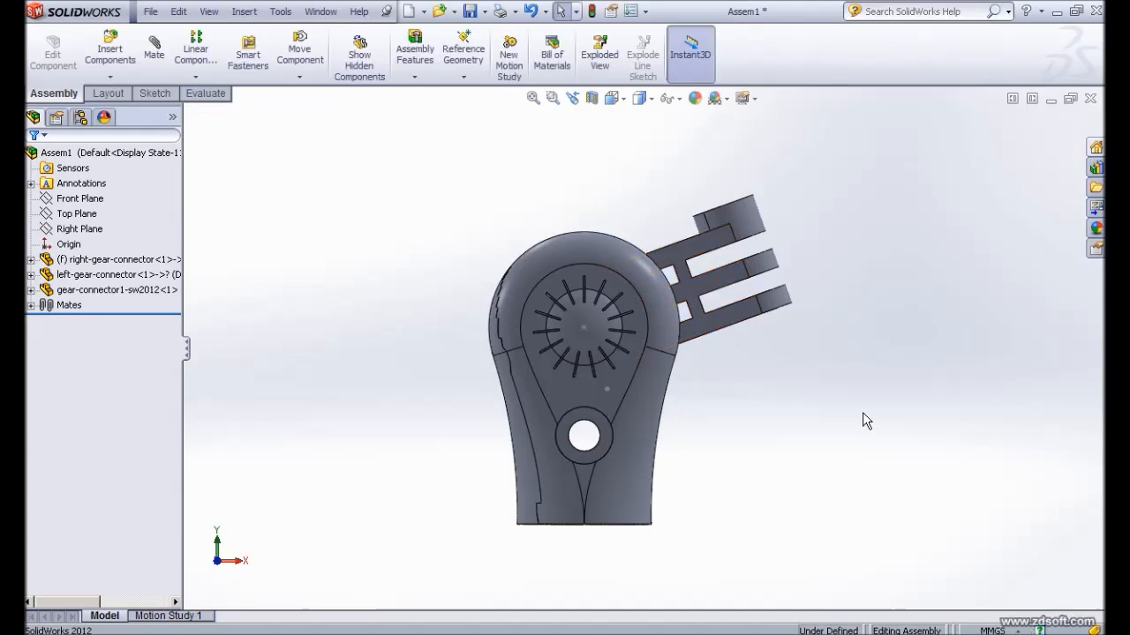
Examine the joined gear connectors in the isometric view and close up from other angles, focusing on the tooth engagement
key("ctrl+7")
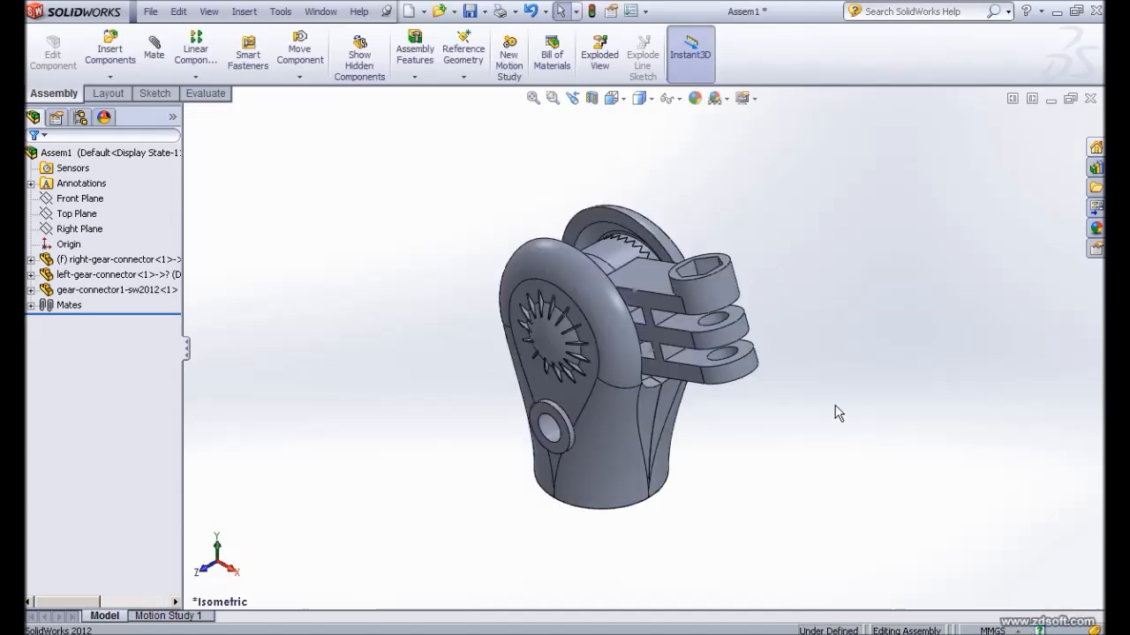
middle_click_drag(787, 436, 707, 355)
scroll(712, 353, "down", 3)
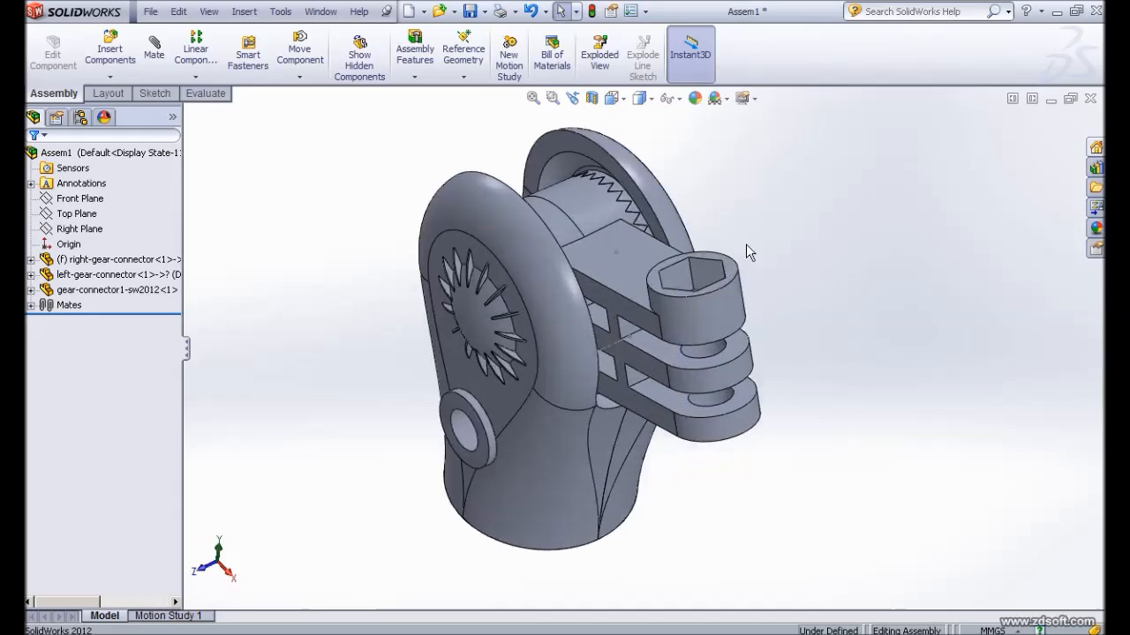
middle_click_drag(741, 212, 797, 293)
scroll(797, 293, "up", 5)
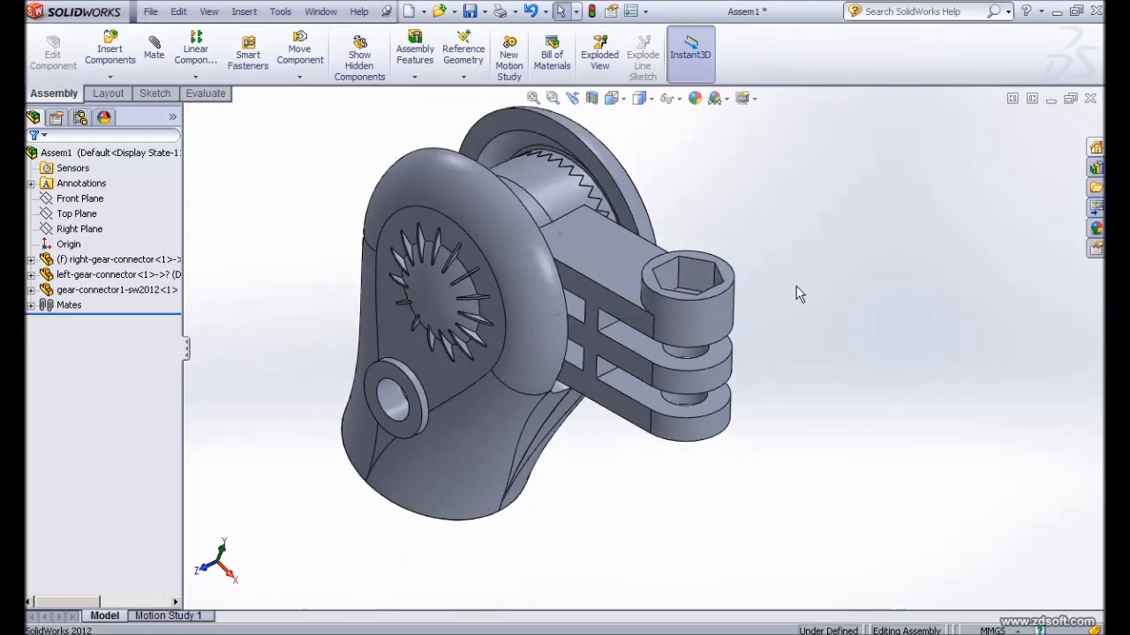
middle_click_drag(802, 486, 788, 436)
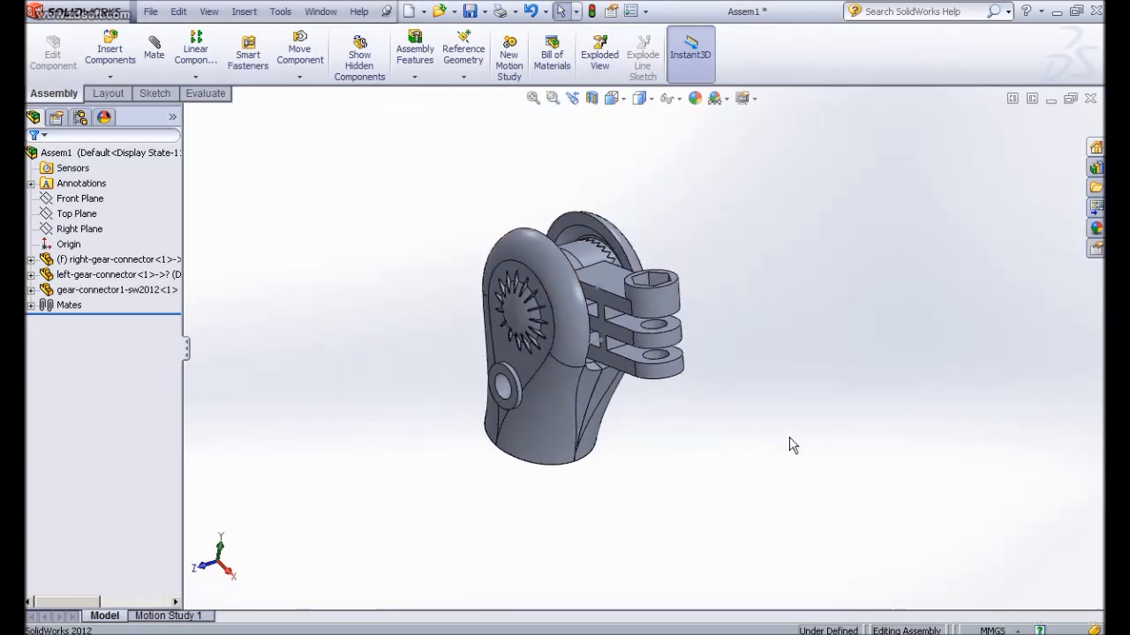
key("ctrl+7")
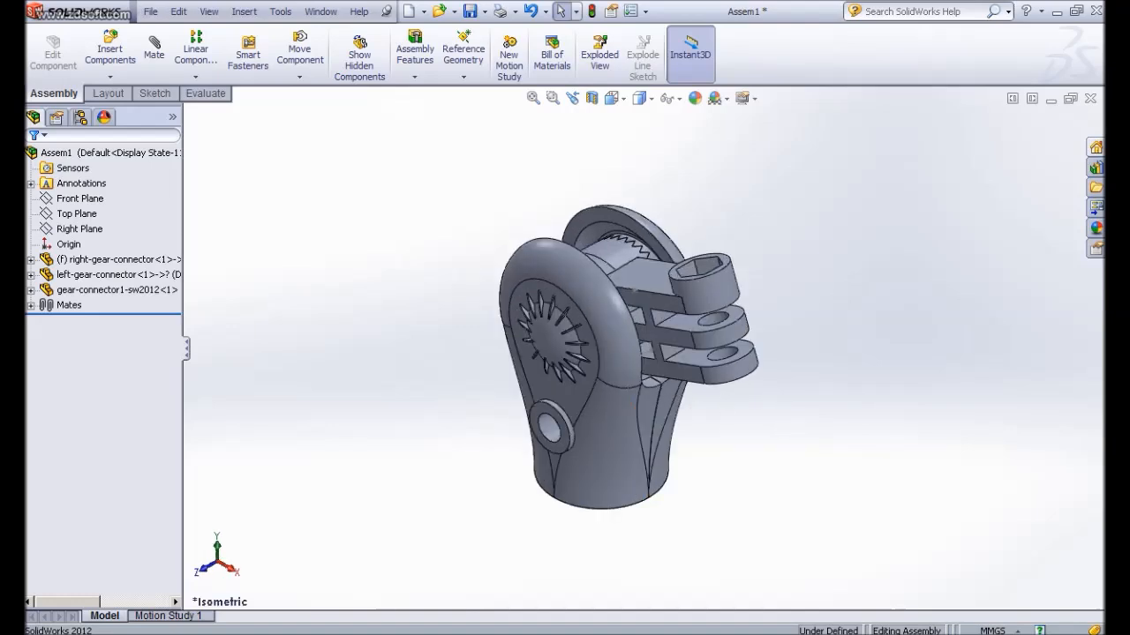
View the reference photo 20131203_191653.jpg of the disassembled parts from the images4 folder in IrfanView, and return to SolidWorks
left_click(180, 633)
double_click(449, 192)
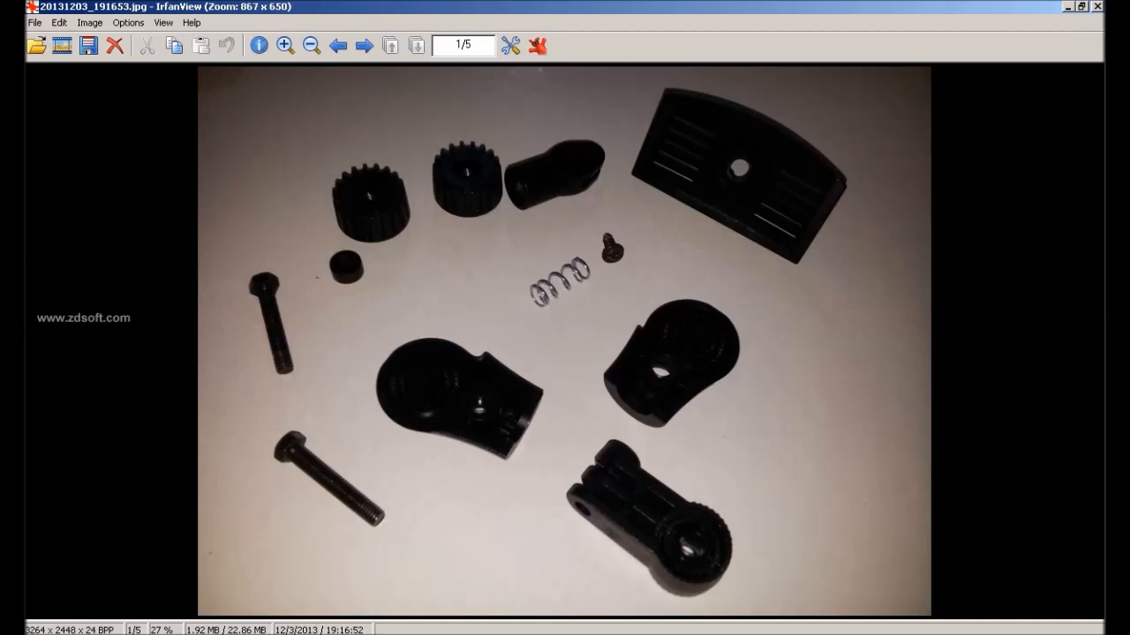
left_click(1097, 6)
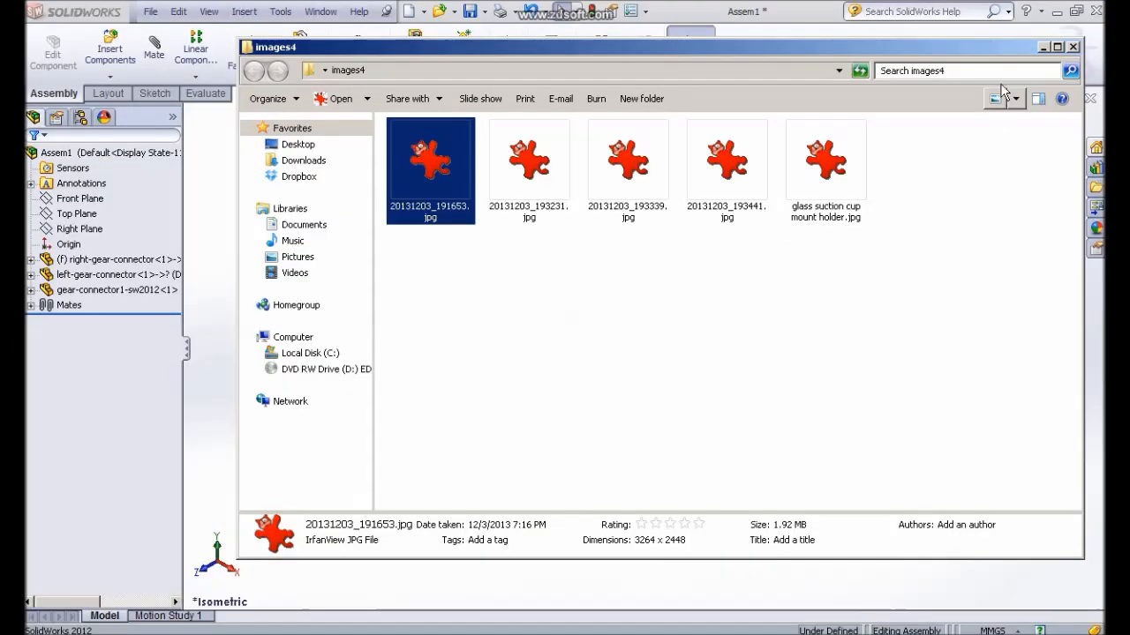
left_click(1041, 48)
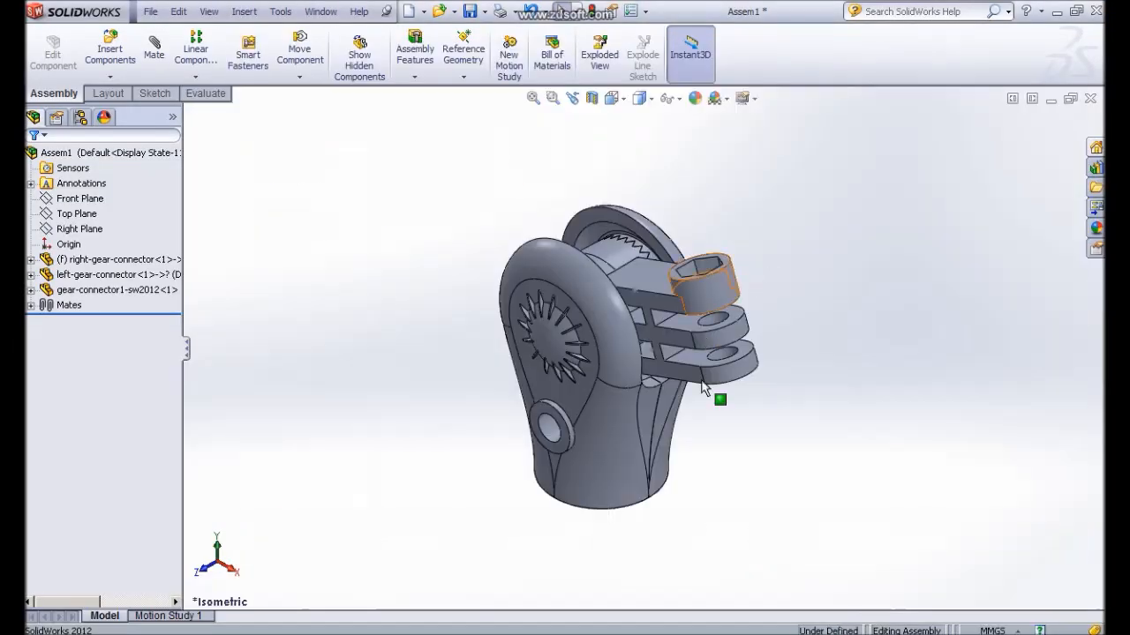
Apply a section view through the assembly along the Right Plane
scroll(707, 424, "up", 1)
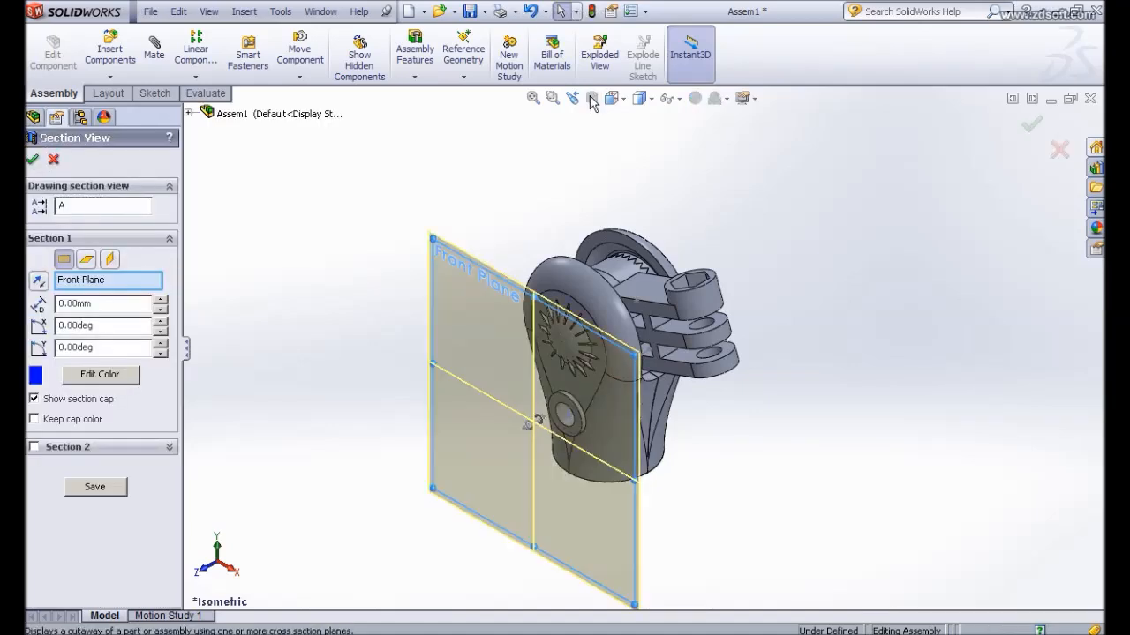
left_click(110, 260)
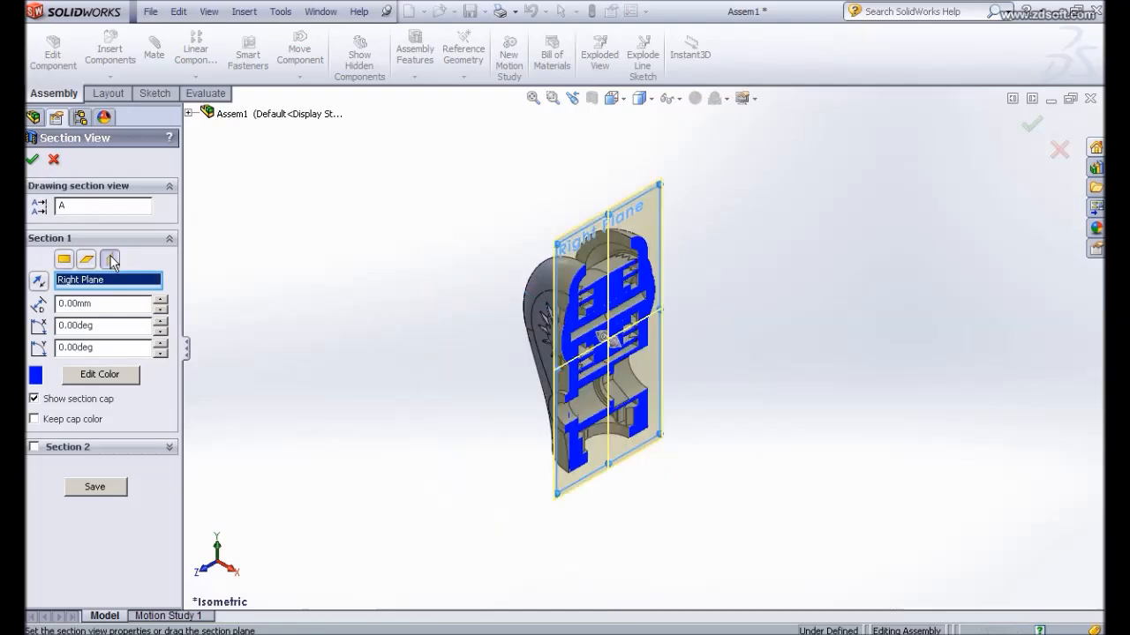
left_click(33, 160)
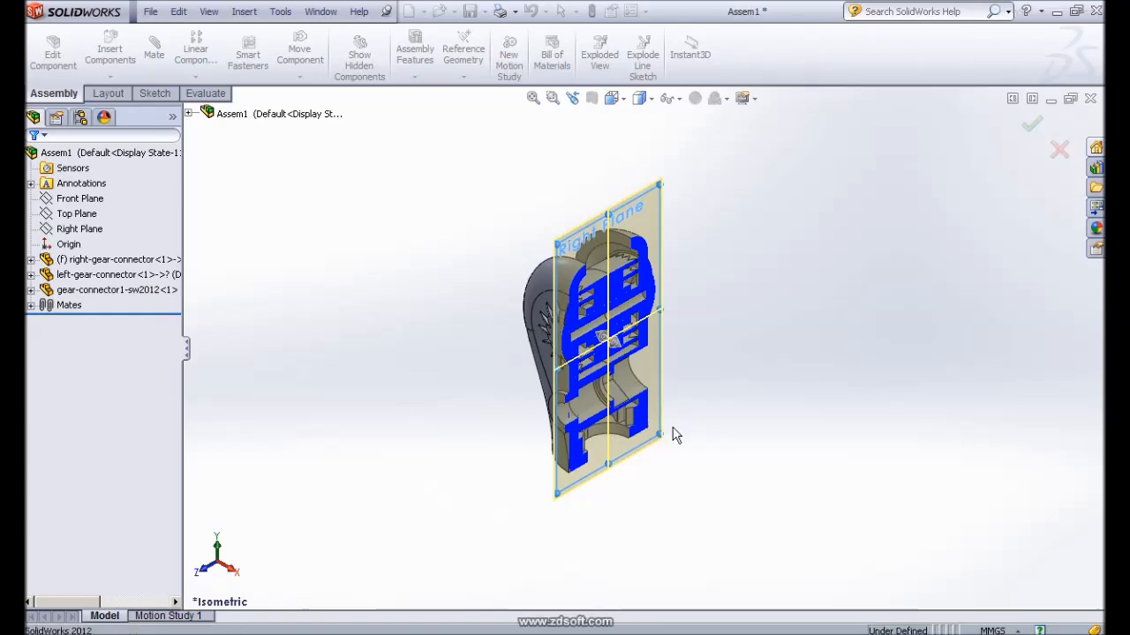
Examine the sectioned bore in the gear connectors up close, including its shoulders and the adjoining hexagonal recess
scroll(672, 428, "down", 2)
scroll(664, 421, "down", 2)
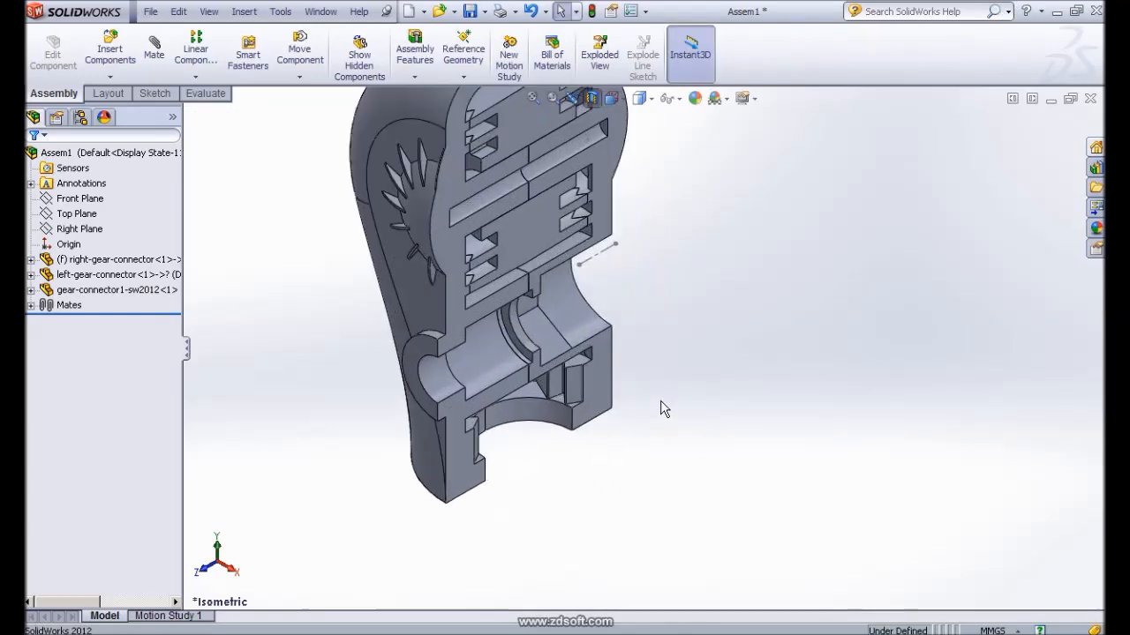
middle_click_drag(680, 414, 566, 391, "ctrl")
scroll(566, 397, "down", 3)
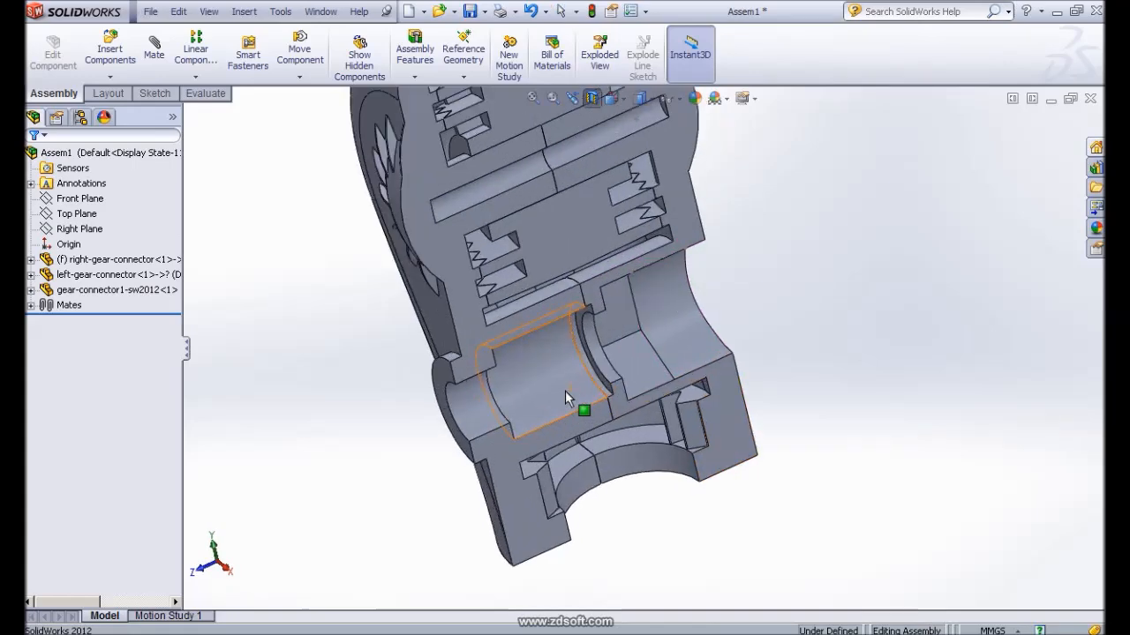
scroll(542, 374, "down", 1)
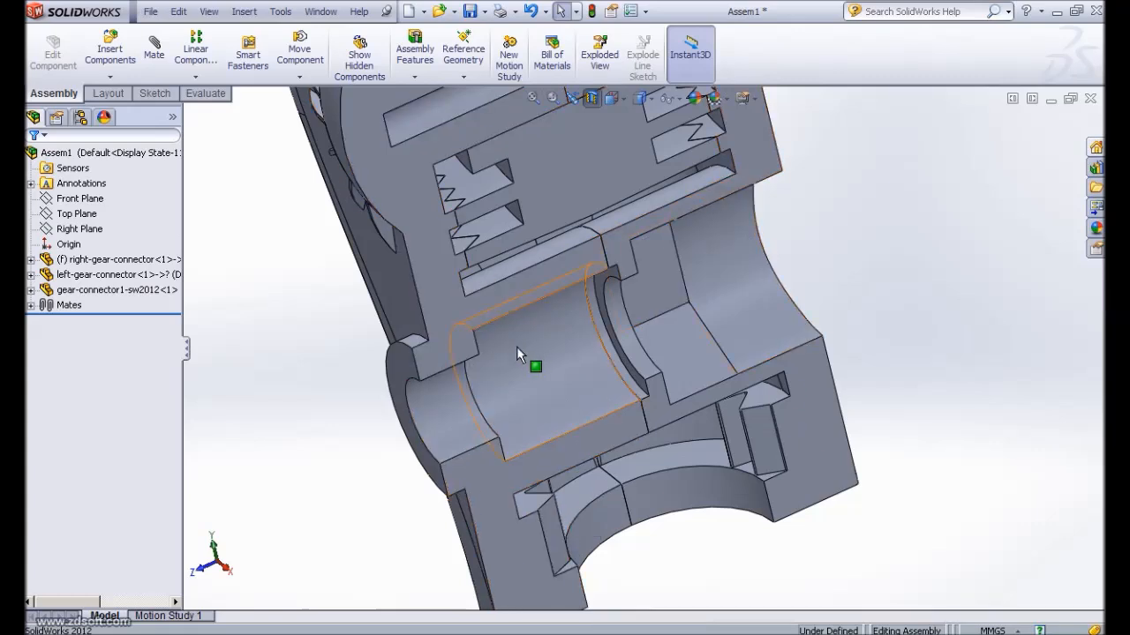
scroll(517, 350, "down", 1)
middle_click_drag(529, 397, 537, 282)
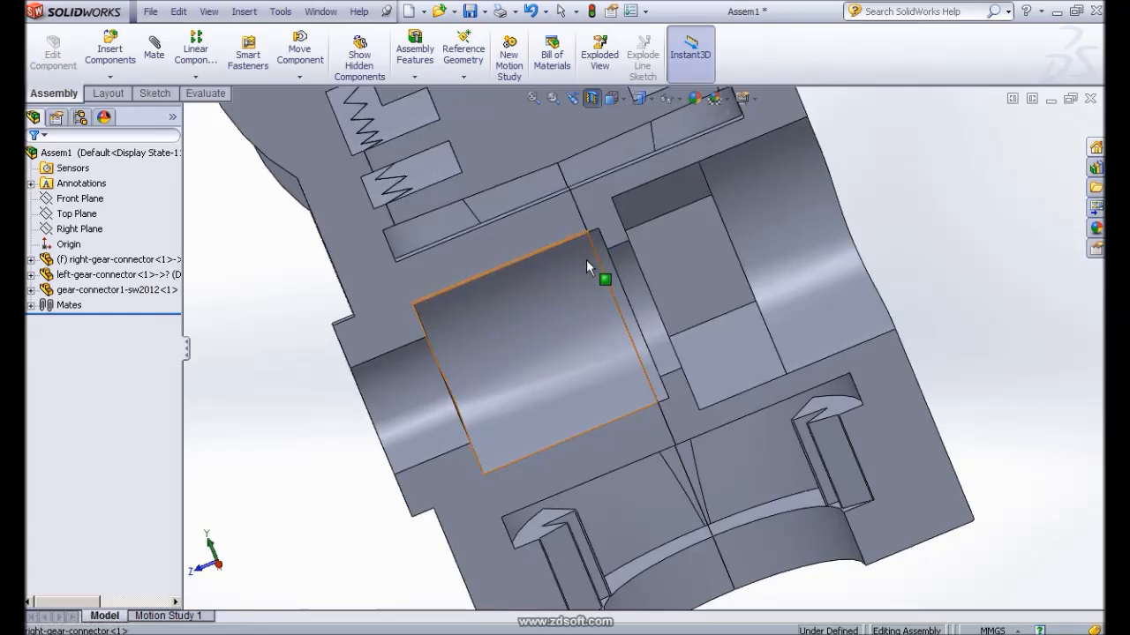
middle_click_drag(597, 367, 468, 310)
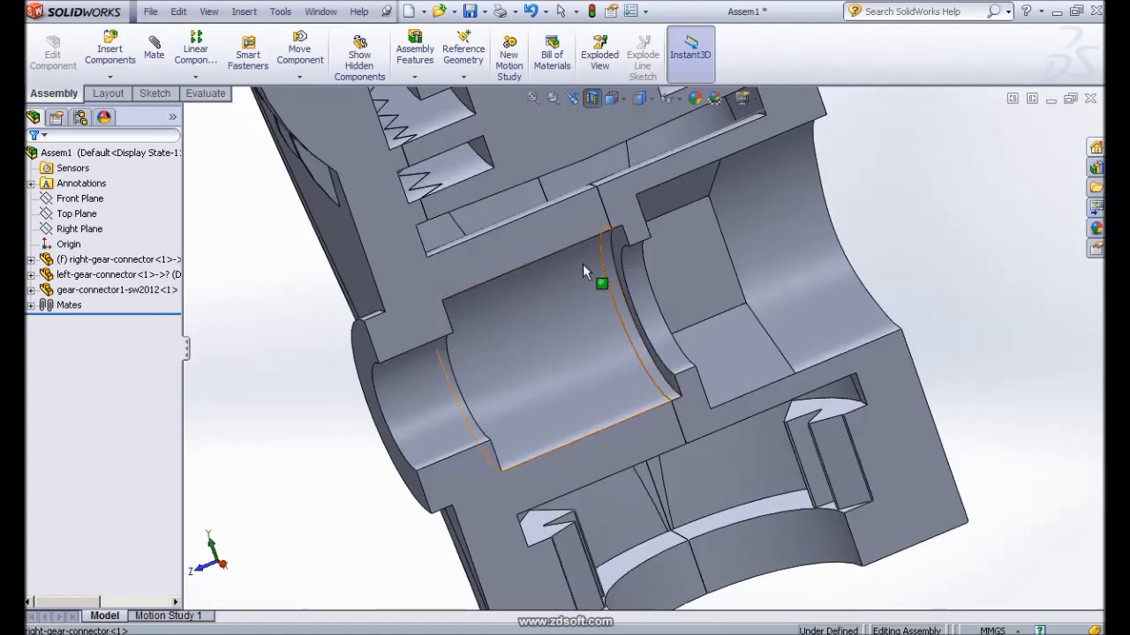
scroll(582, 262, "down", 2)
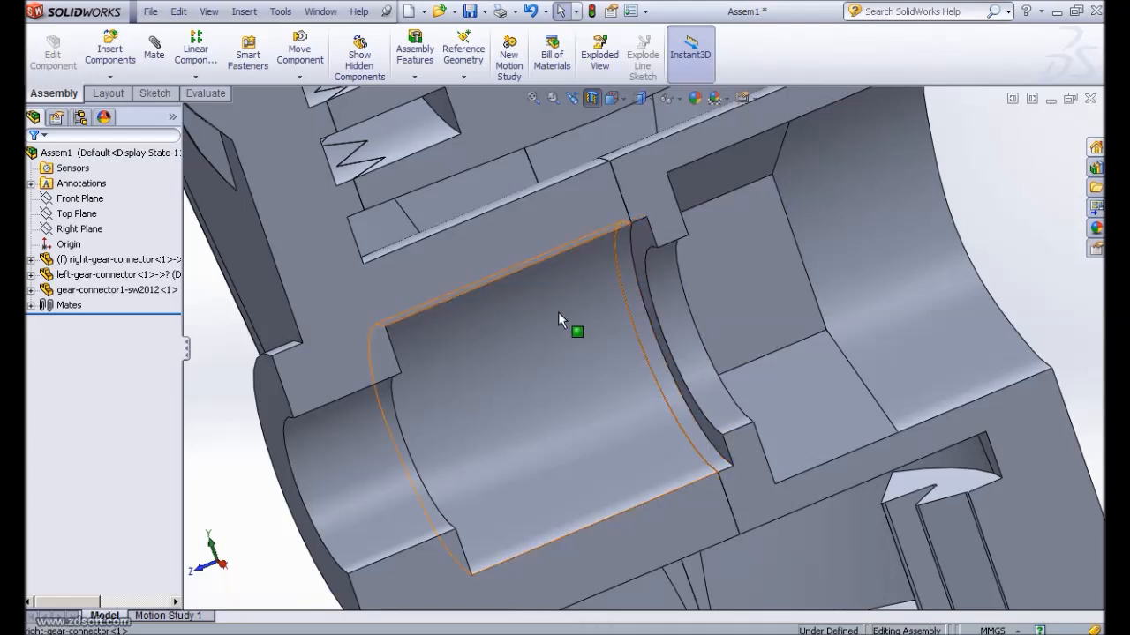
scroll(558, 311, "up", 1)
scroll(569, 318, "down", 1)
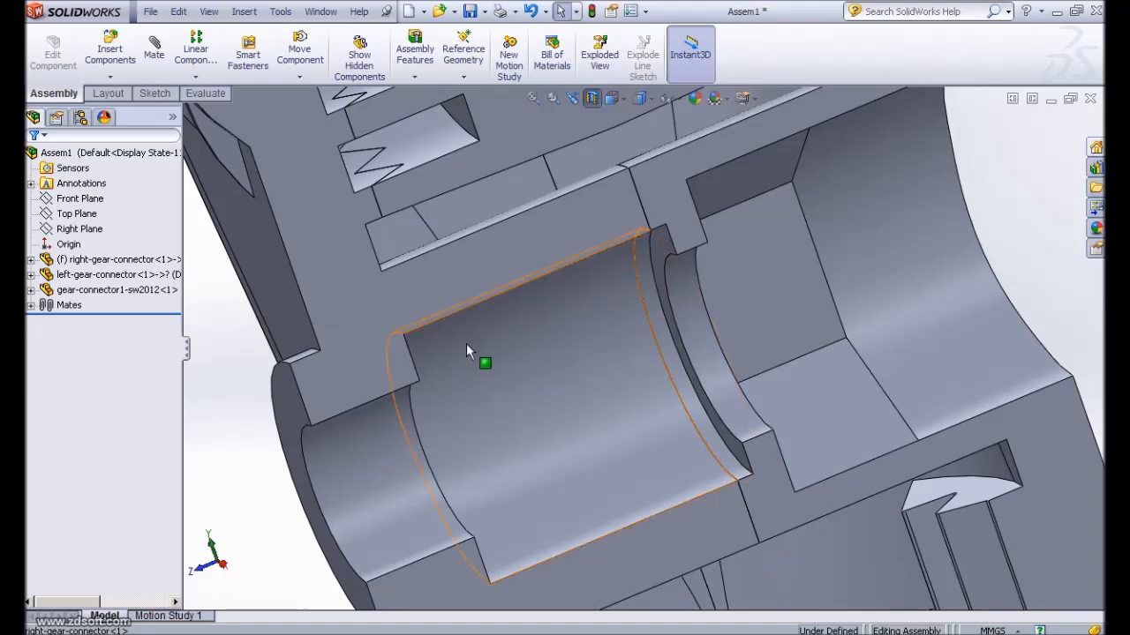
middle_click_drag(456, 363, 364, 365)
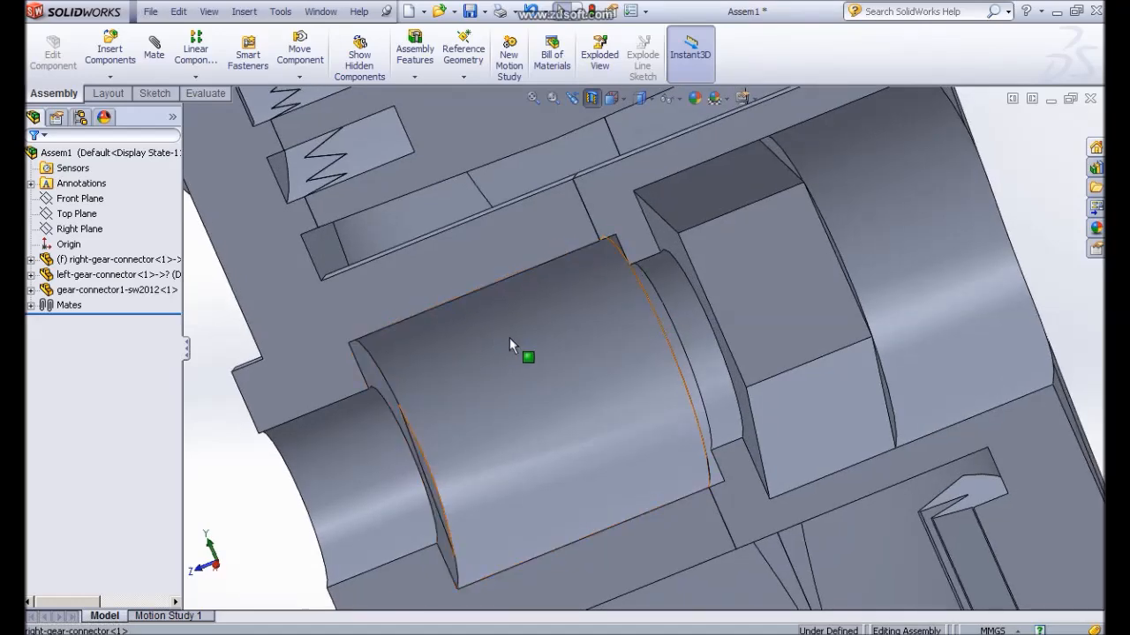
middle_click_drag(533, 333, 677, 253)
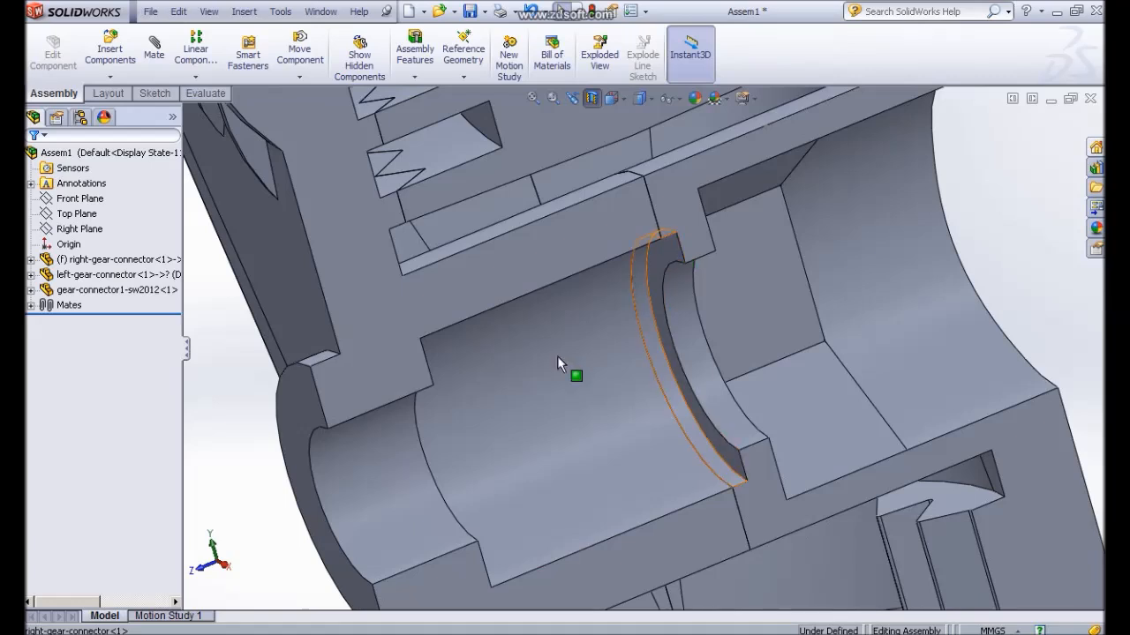
scroll(557, 357, "up", 1)
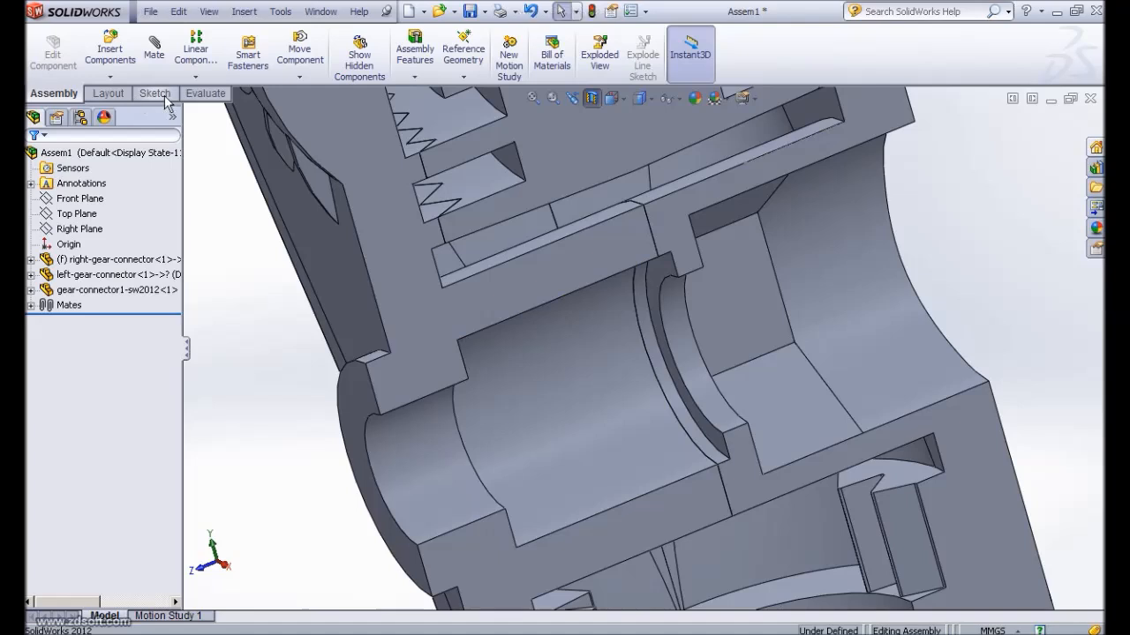
Measure the length of the wide bore section between its two end corner vertices on the section face
left_click(204, 94)
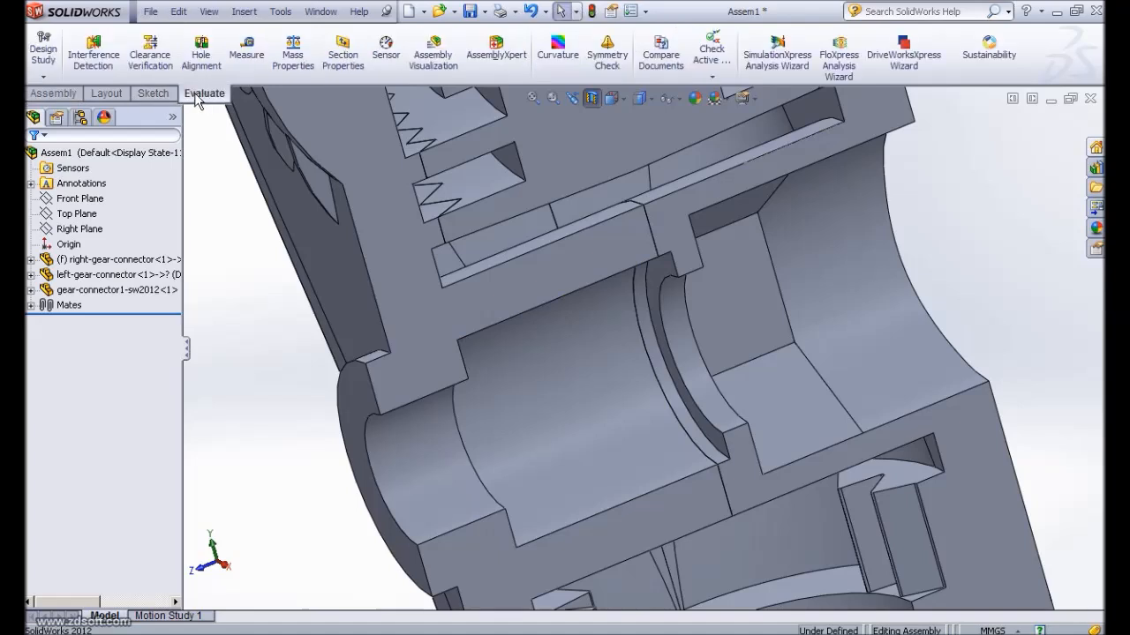
left_click(247, 55)
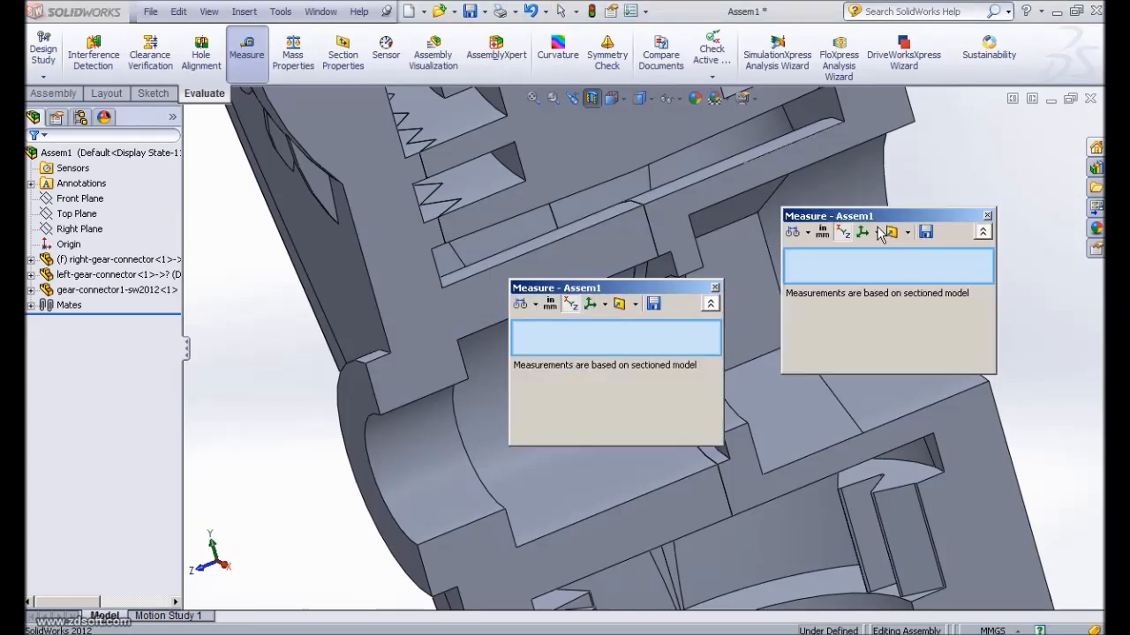
scroll(617, 325, "down", 5)
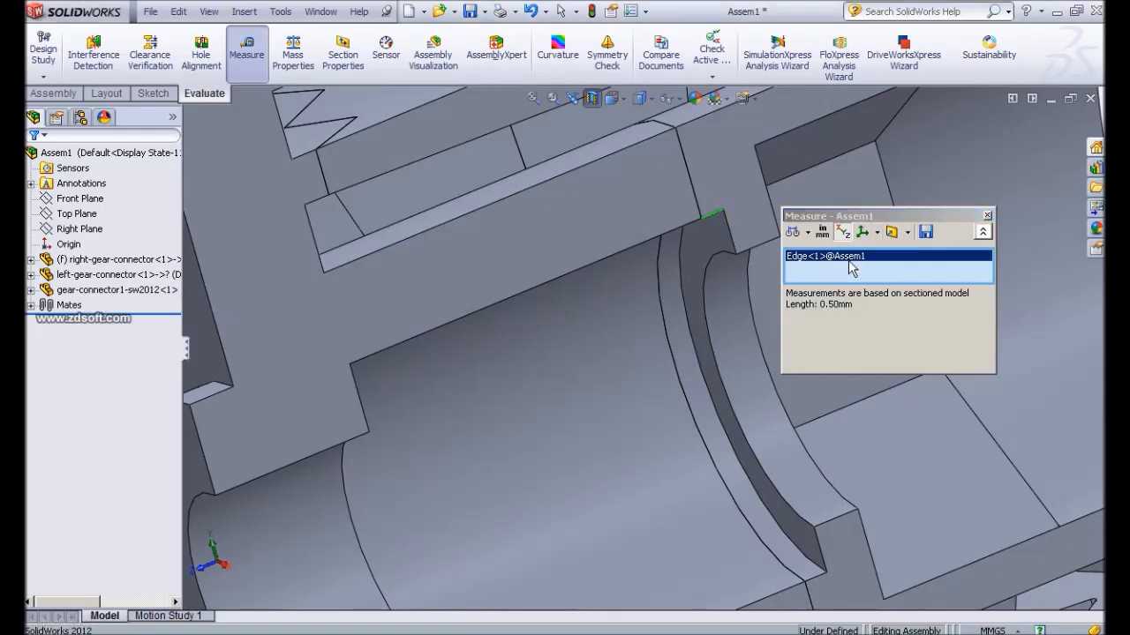
right_click(843, 261)
left_click(891, 268)
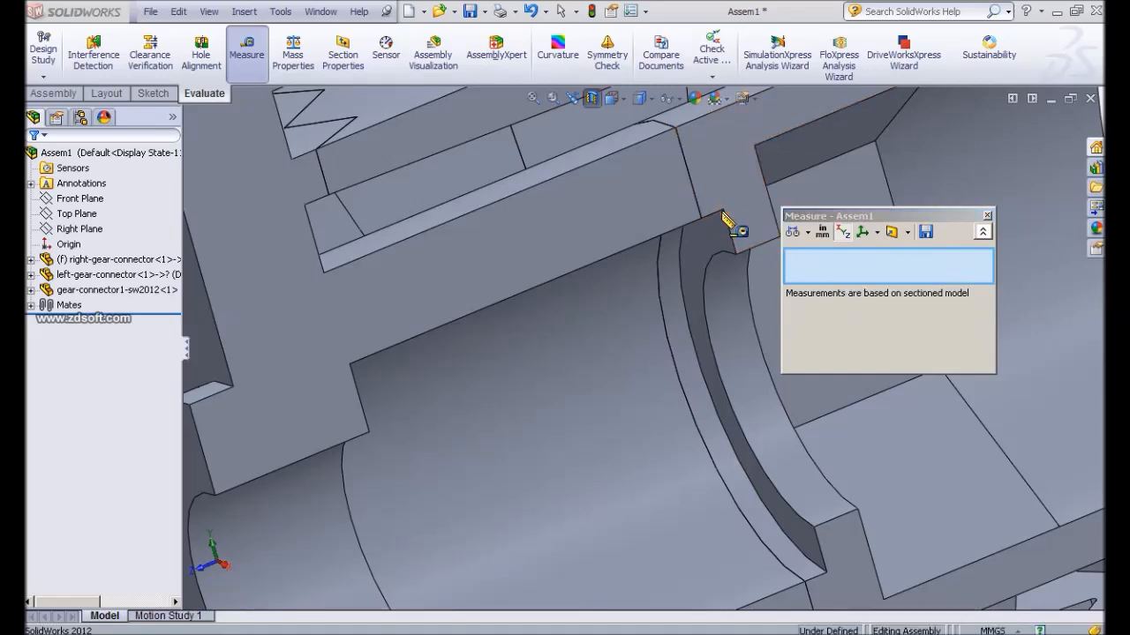
left_click(722, 210)
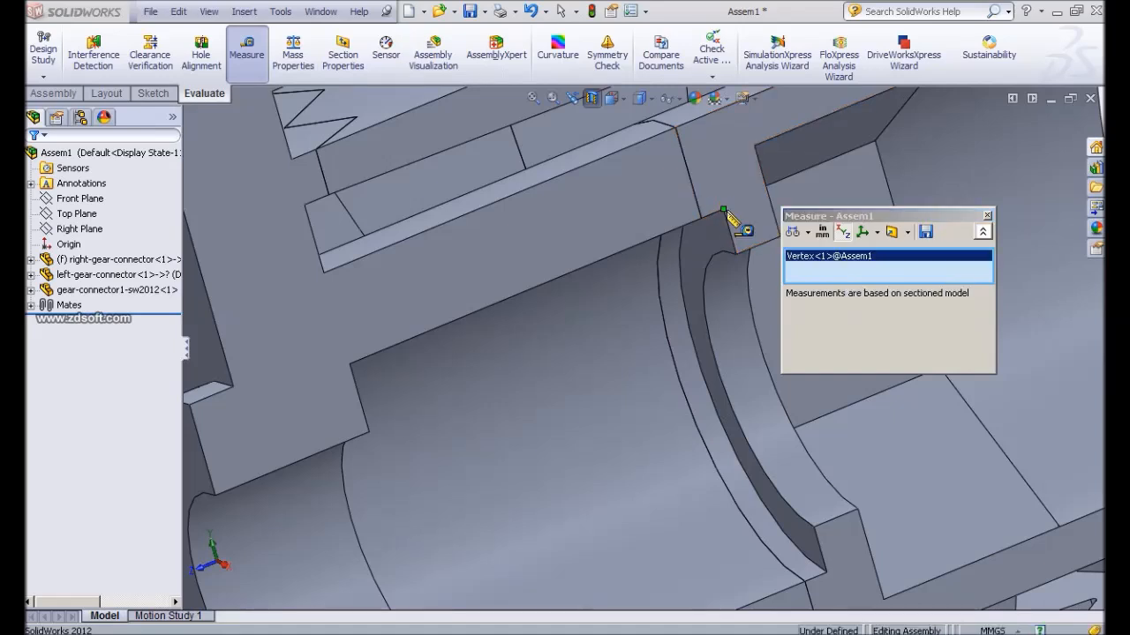
left_click(350, 365)
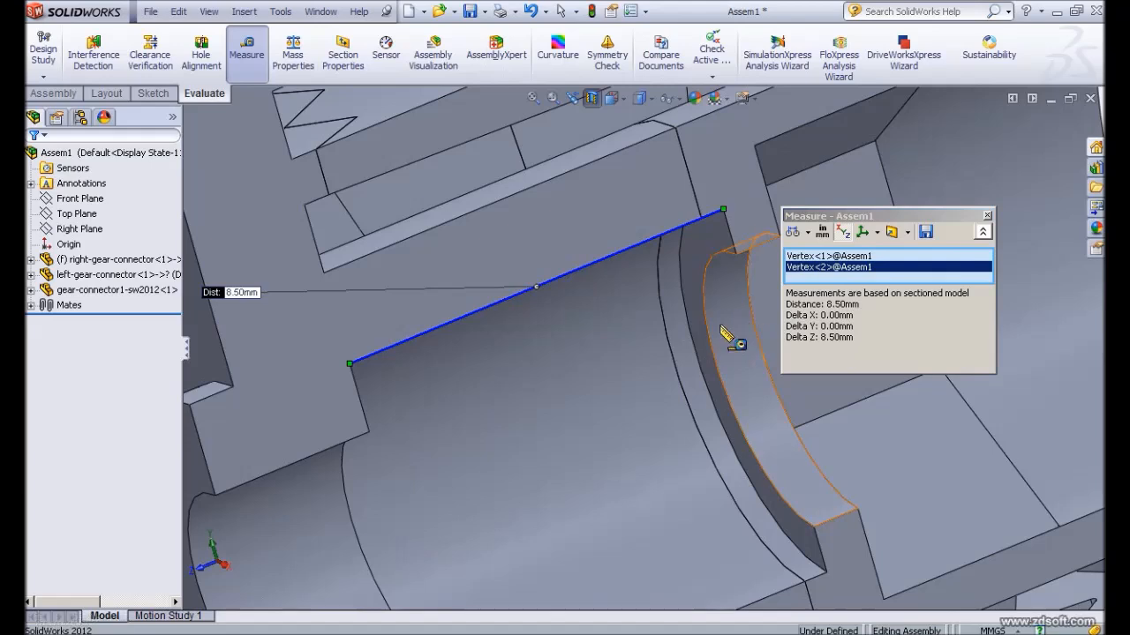
key("Escape")
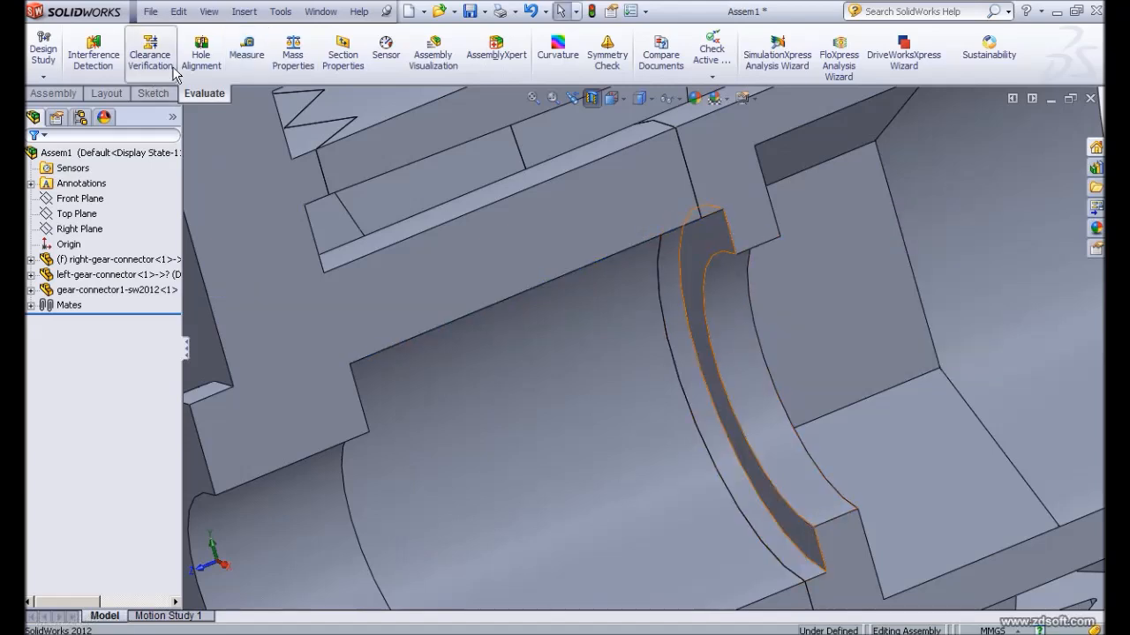
Measure the radius of the circular edge at the bore's inner end on the left gear connector
left_click(246, 54)
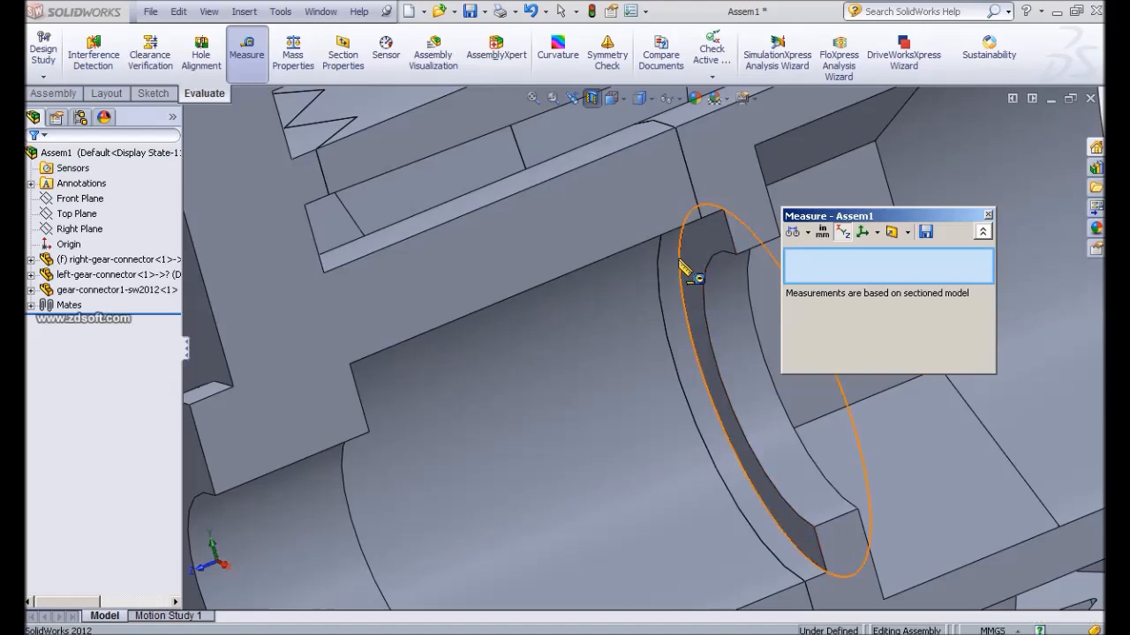
left_click(682, 263)
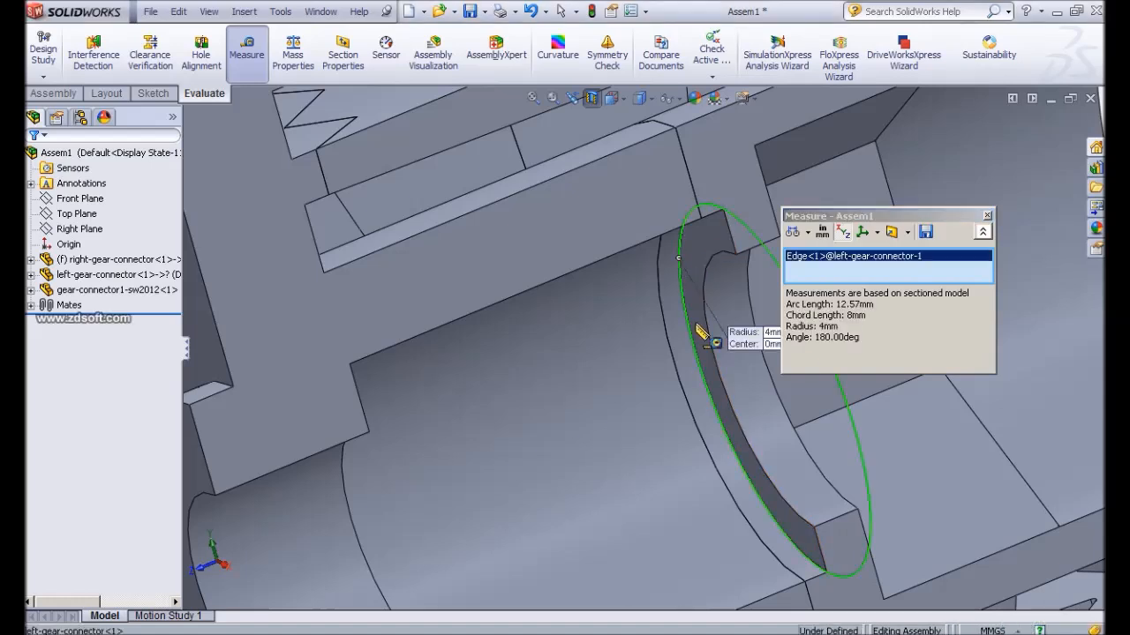
left_click(867, 216)
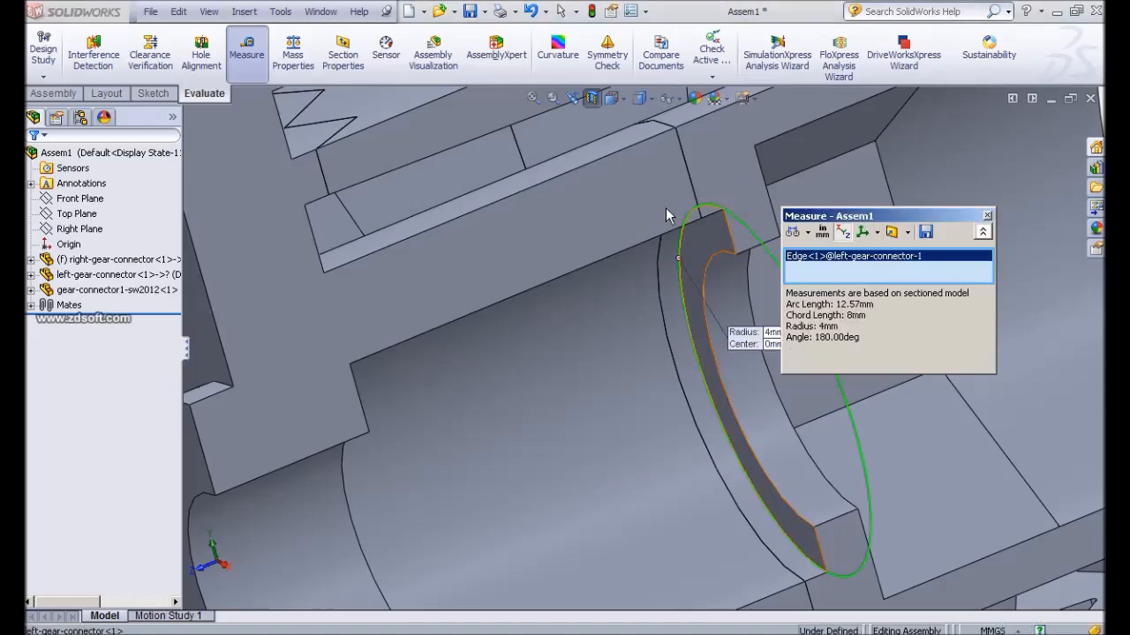
left_click_drag(455, 231, 457, 231)
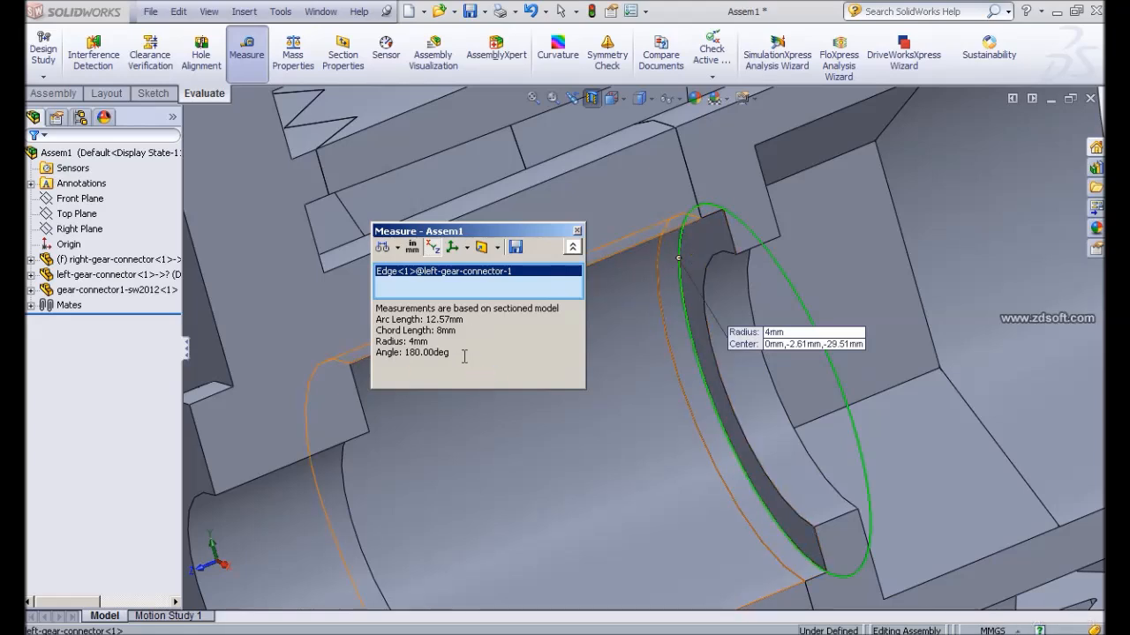
left_click(577, 231)
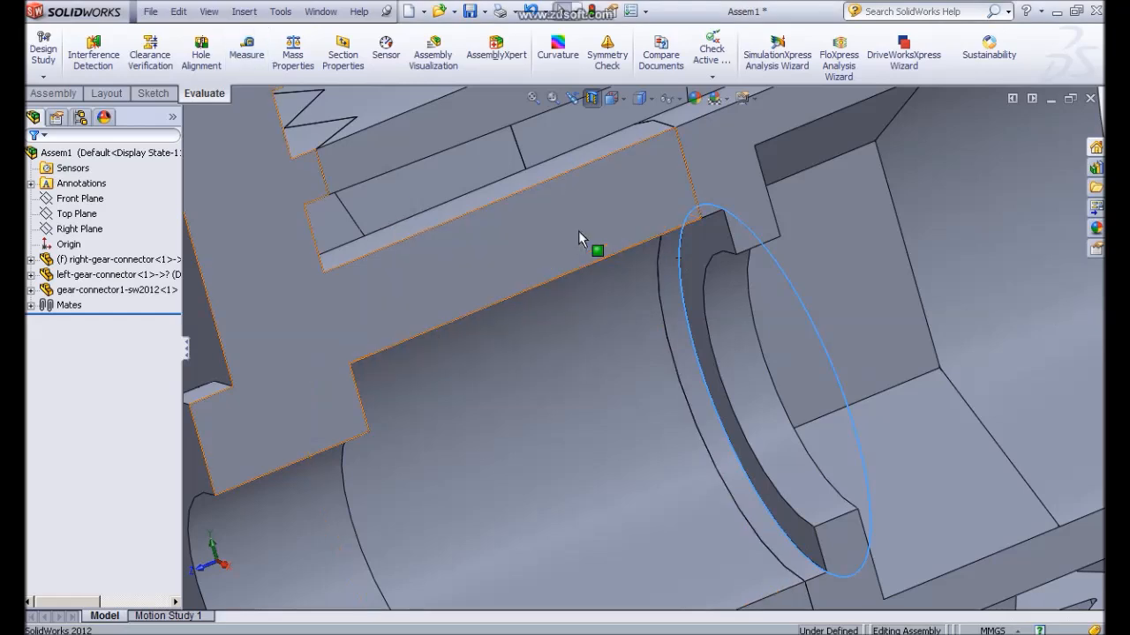
scroll(609, 345, "up", 3)
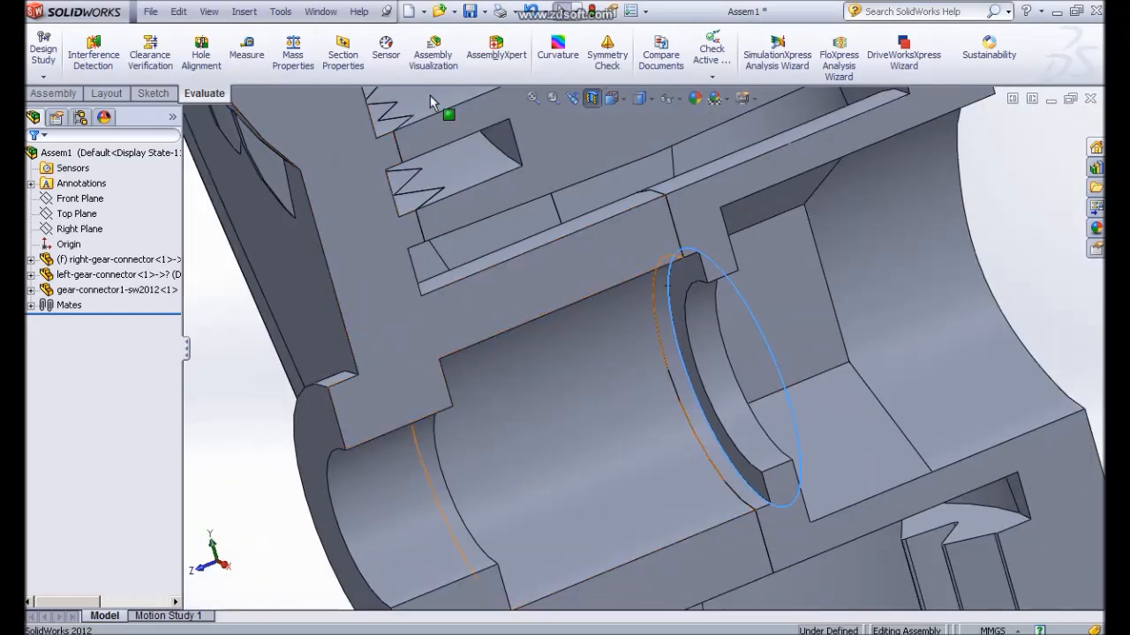
Create a new part document
left_click(422, 13)
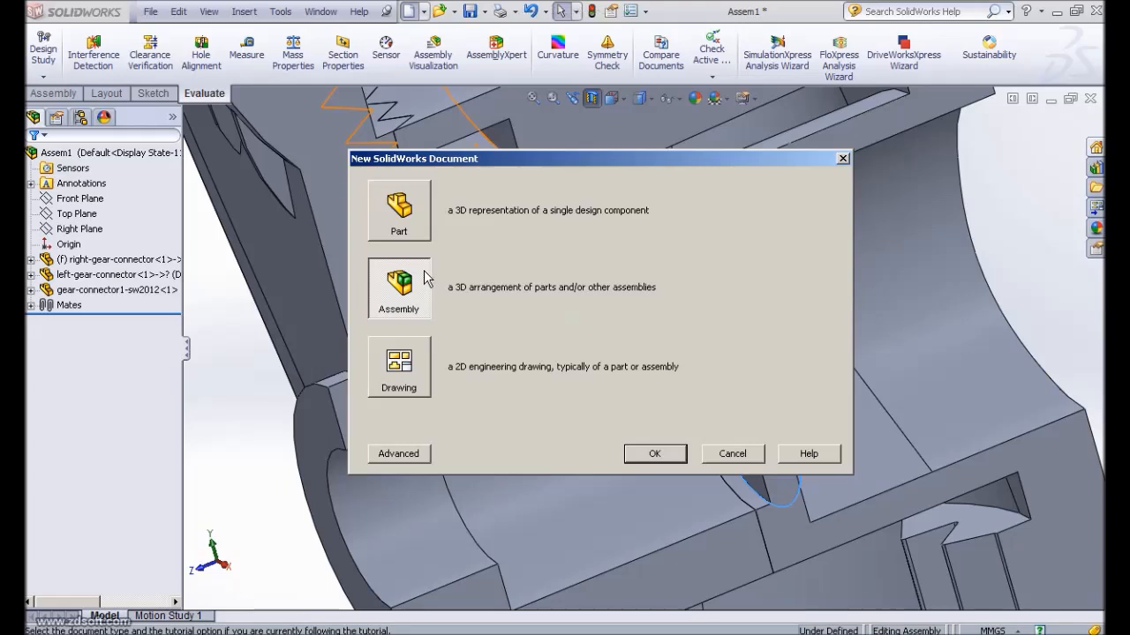
left_click(411, 221)
left_click(652, 455)
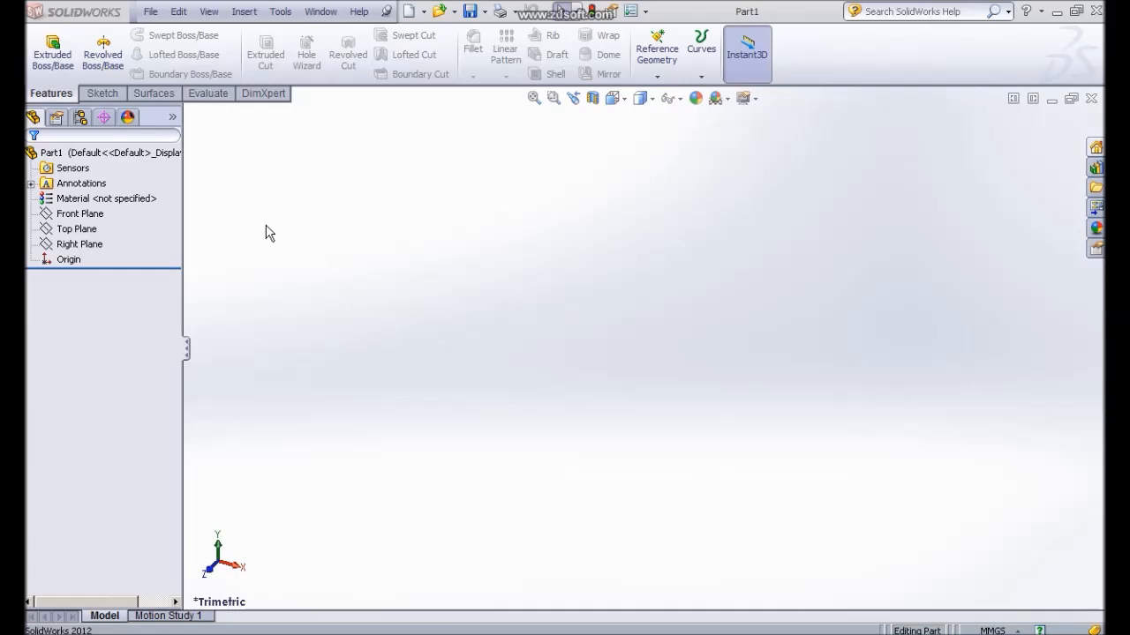
Start a sketch on the Front Plane of the new part
left_click(97, 199)
left_click(62, 217)
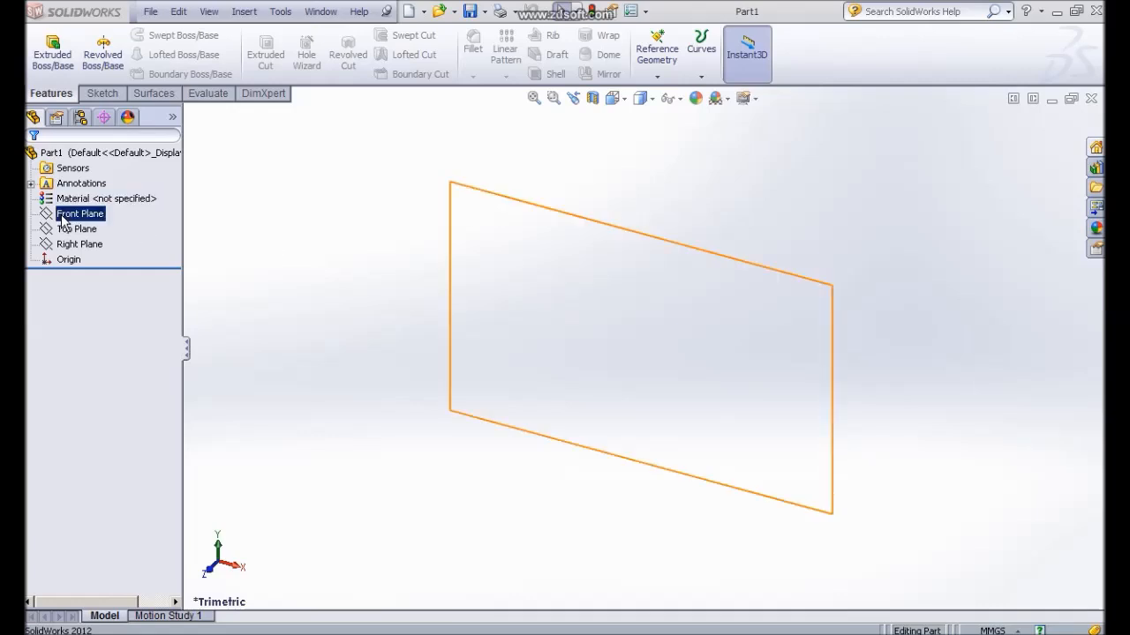
left_click(189, 220)
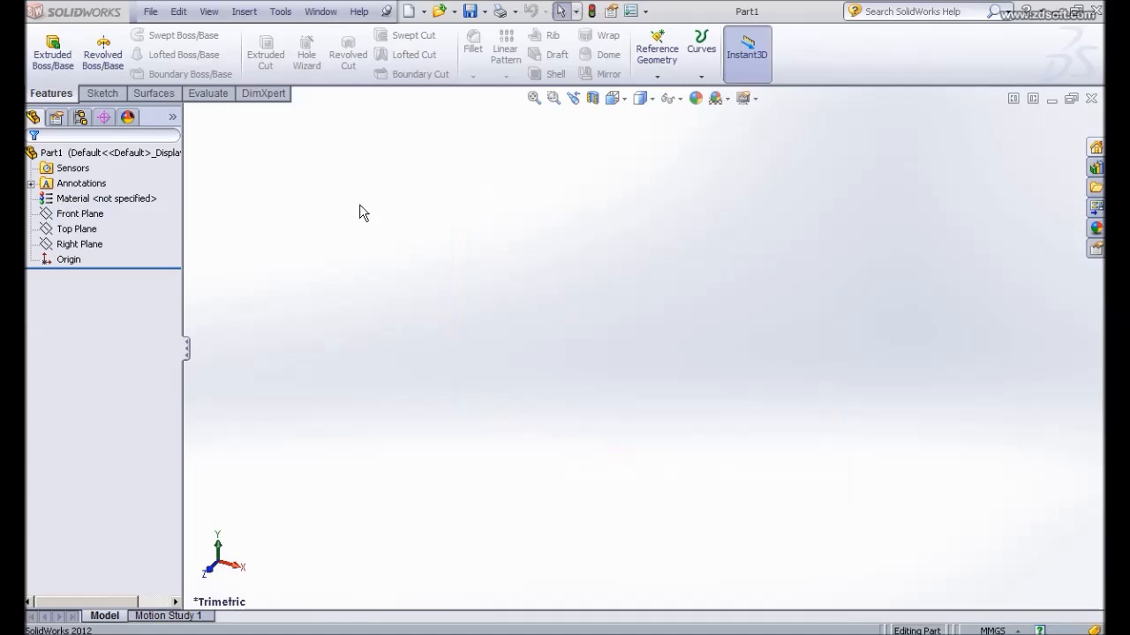
left_click(80, 219)
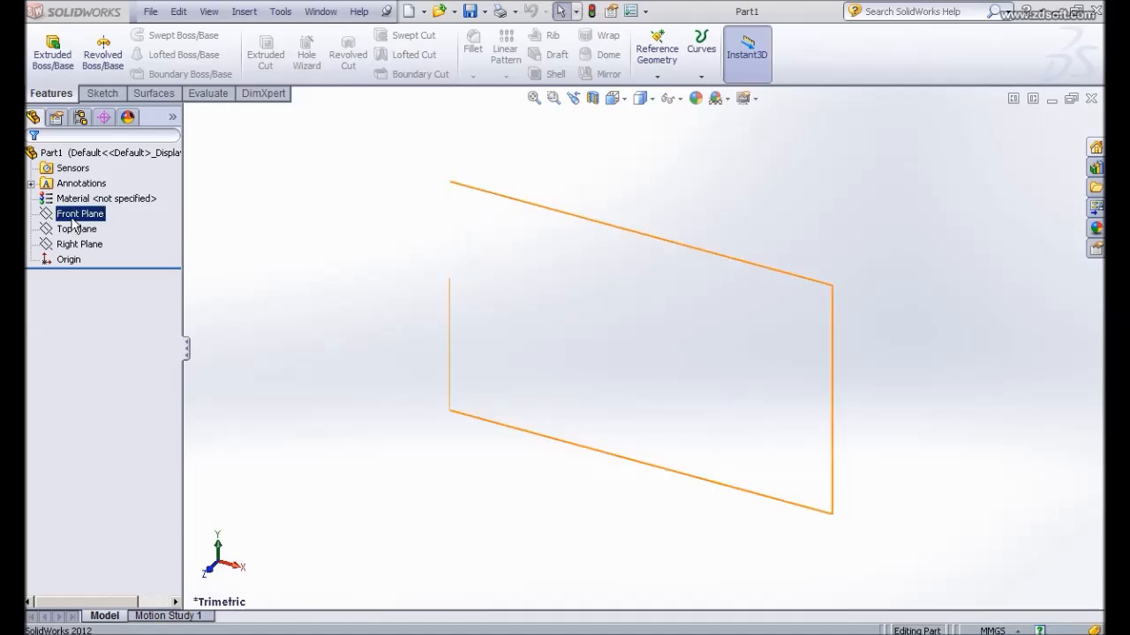
left_click(75, 221)
left_click(85, 203)
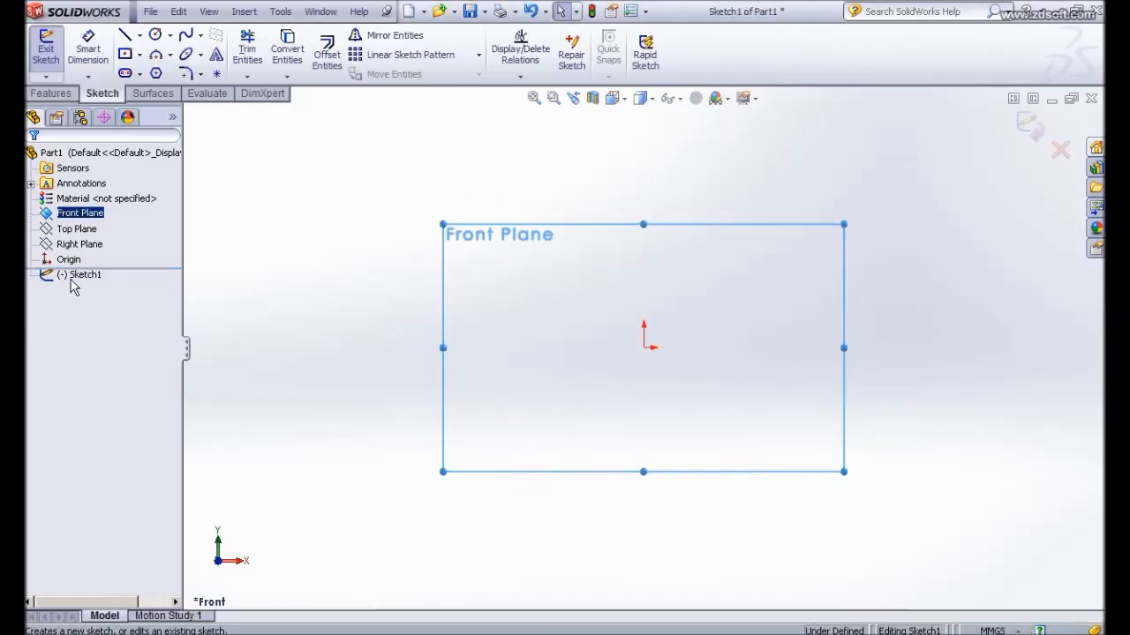
Sketch a vertical line about 23 mm long, going up from the origin on the Front Plane
left_click(74, 276)
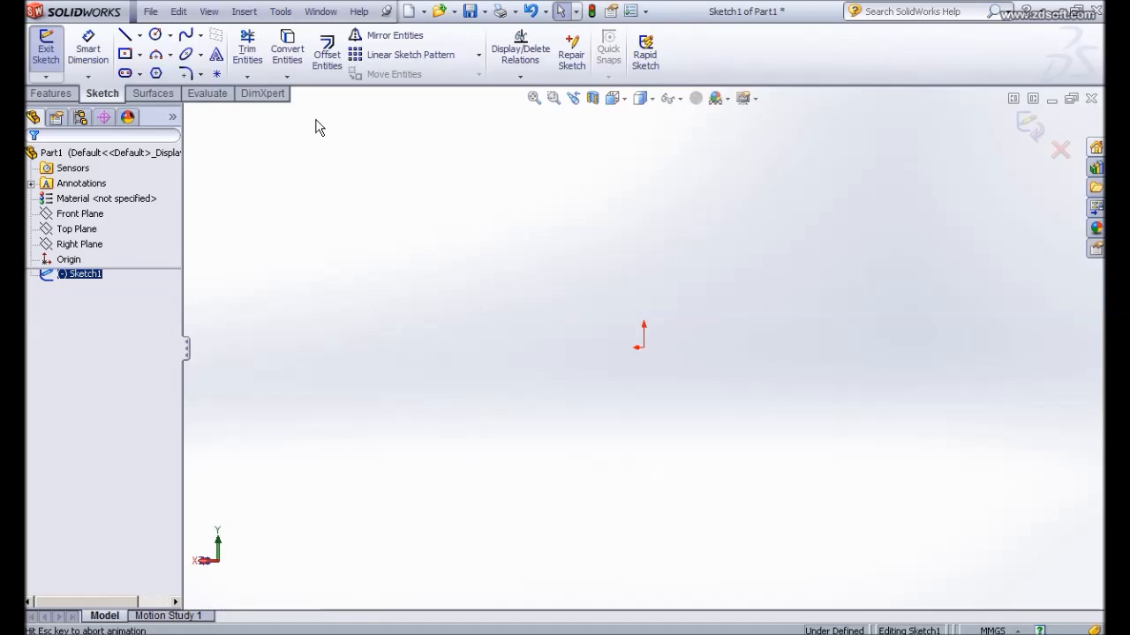
left_click(139, 36)
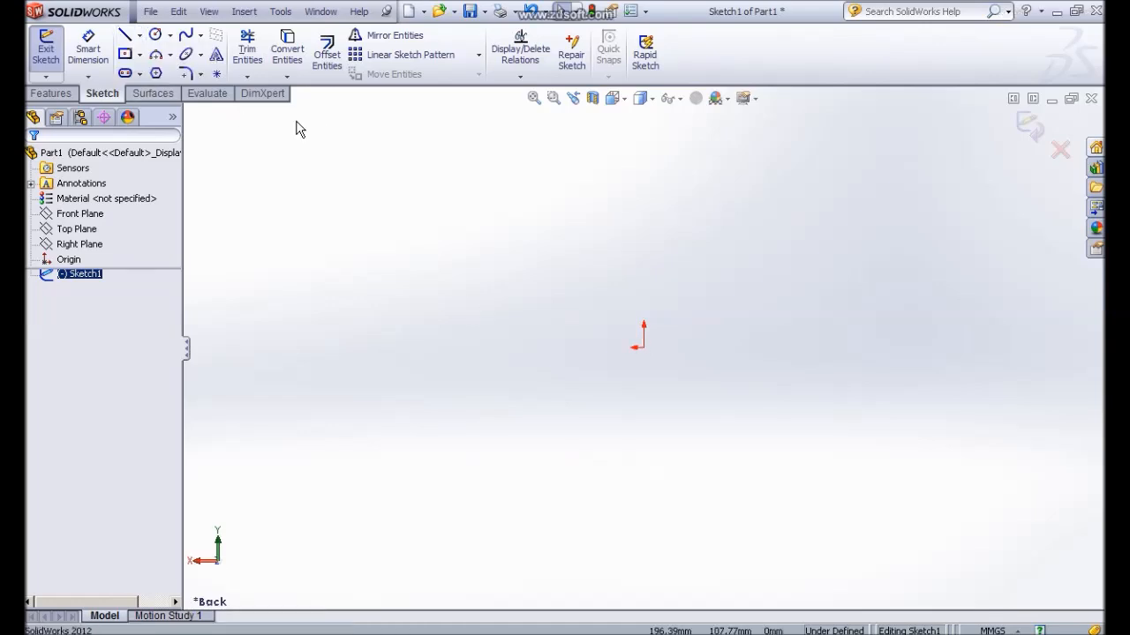
key("l")
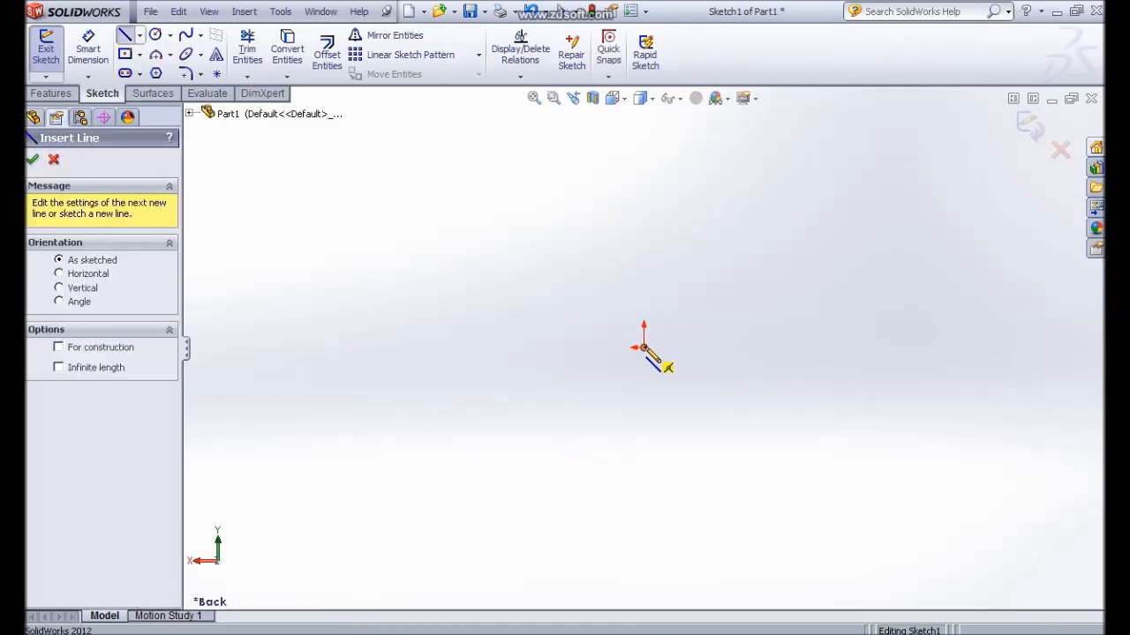
left_click(644, 346)
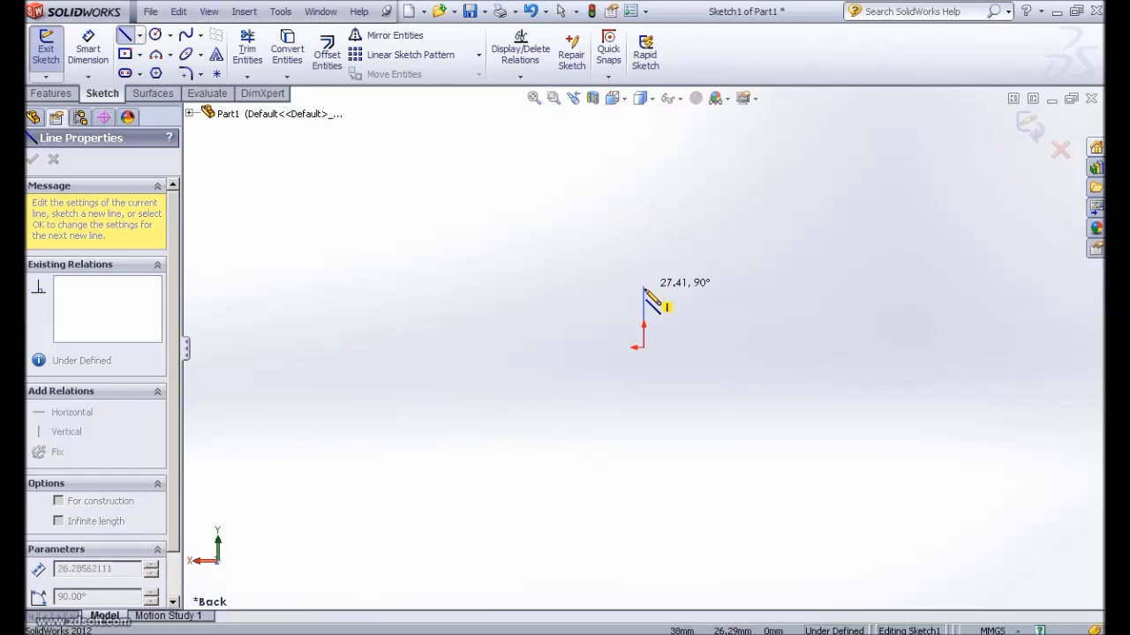
left_click(644, 320)
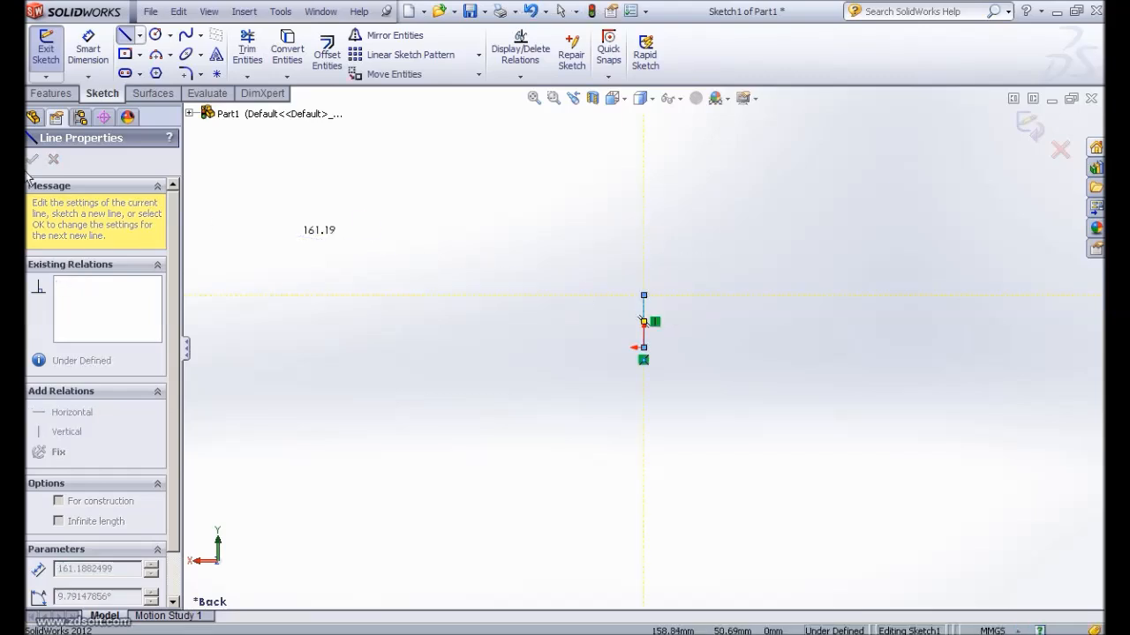
key("Escape")
key("Escape")
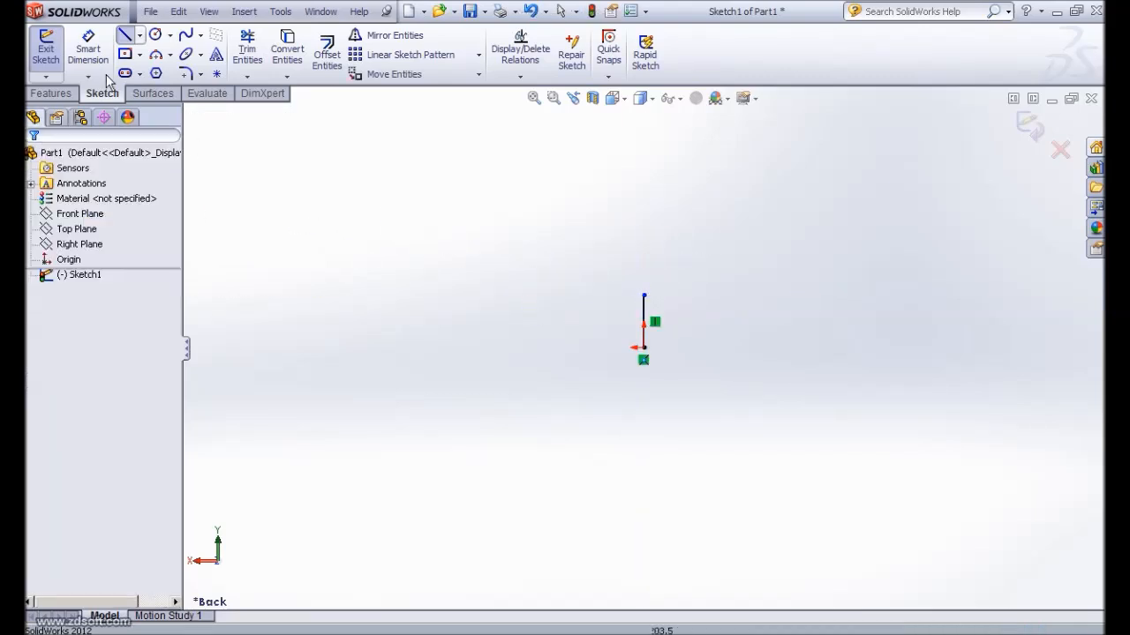
Dimension the vertical line's length and set it to 8 mm
left_click(88, 51)
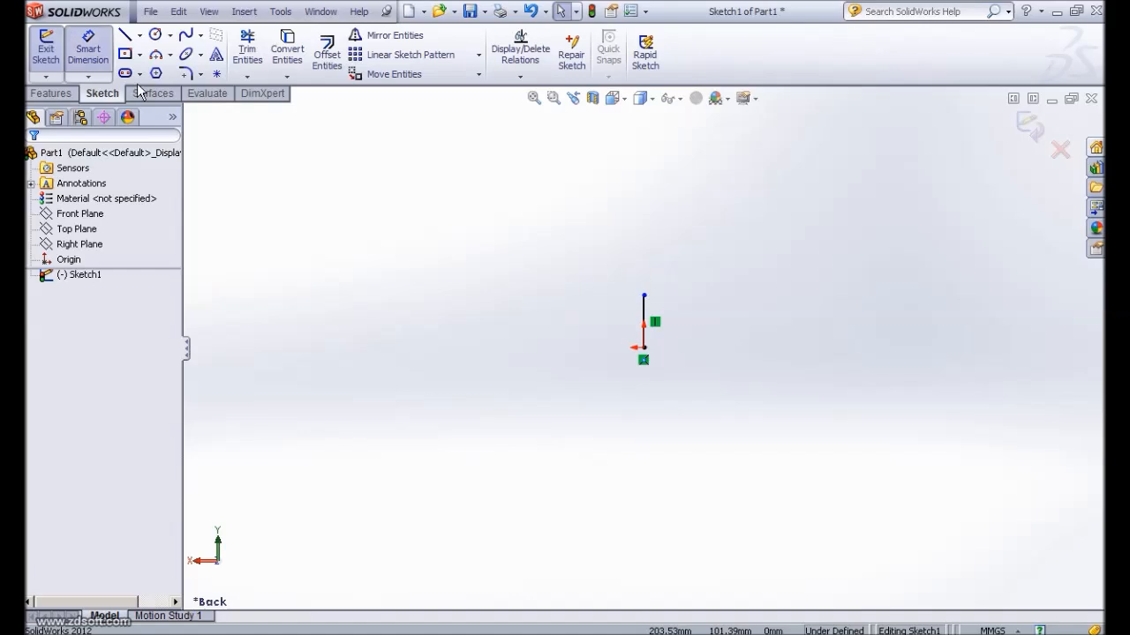
left_click(665, 330)
left_click(670, 329)
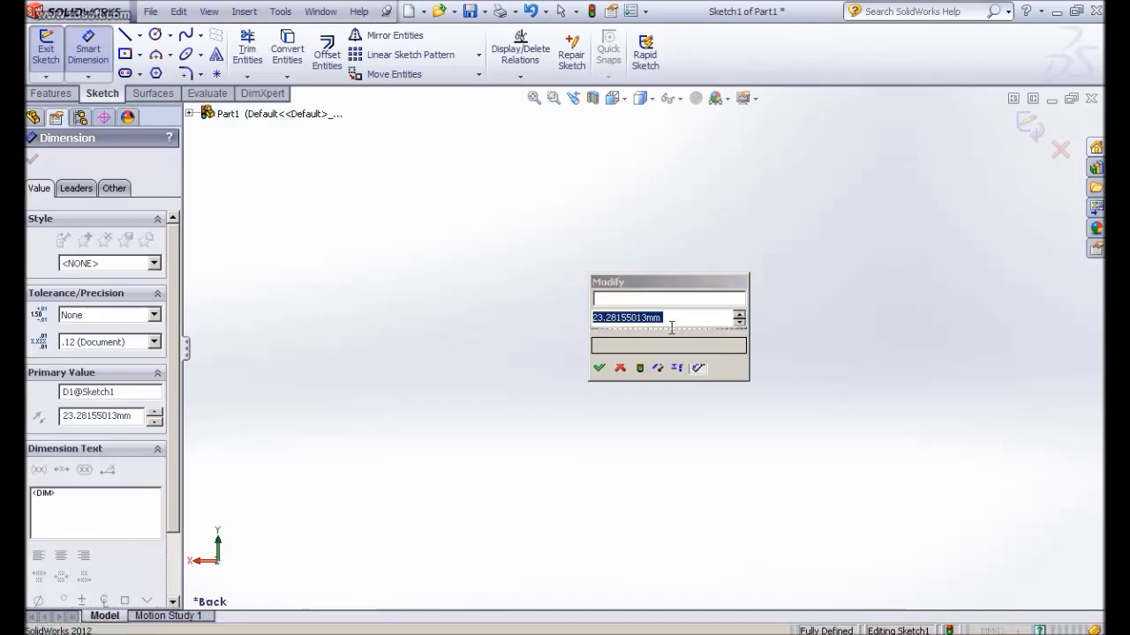
type("8.5")
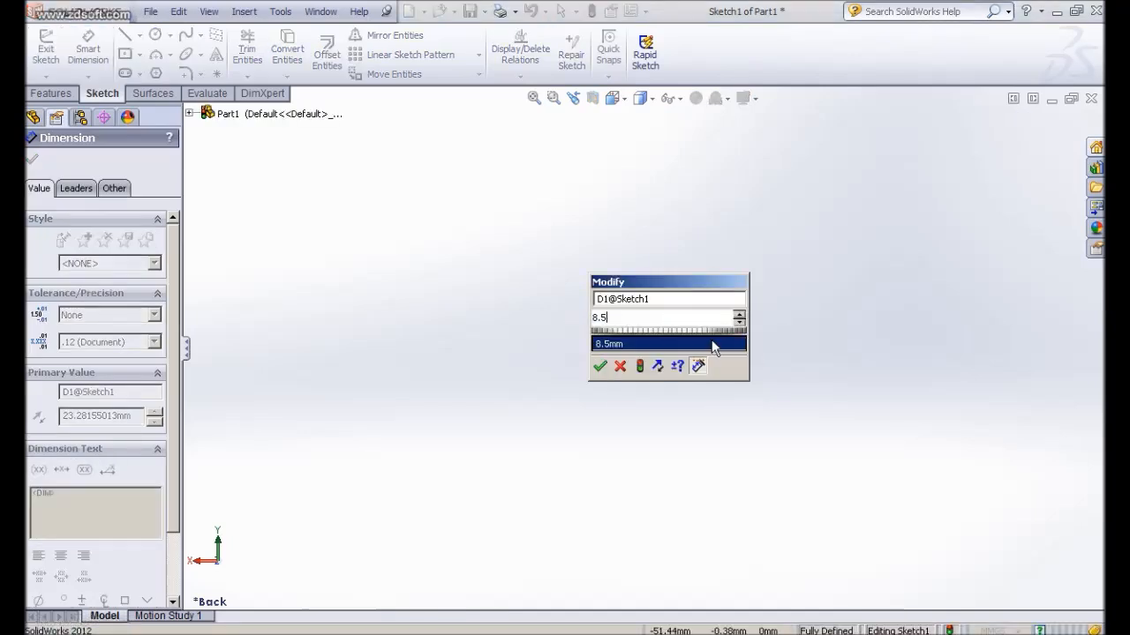
left_click_drag(600, 318, 609, 319)
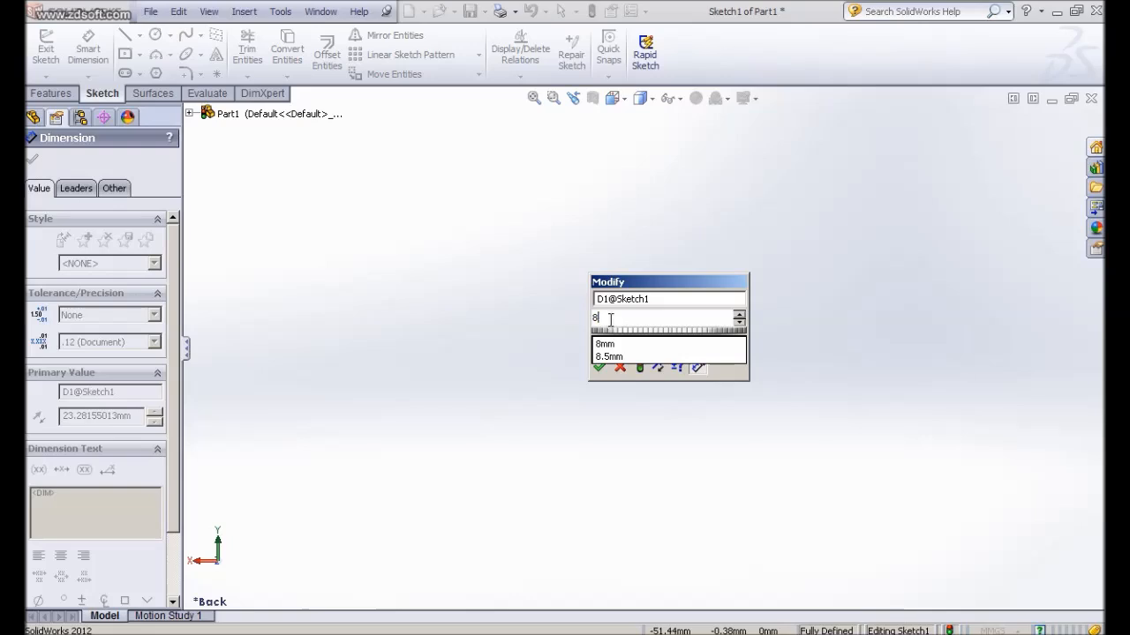
left_click(615, 344)
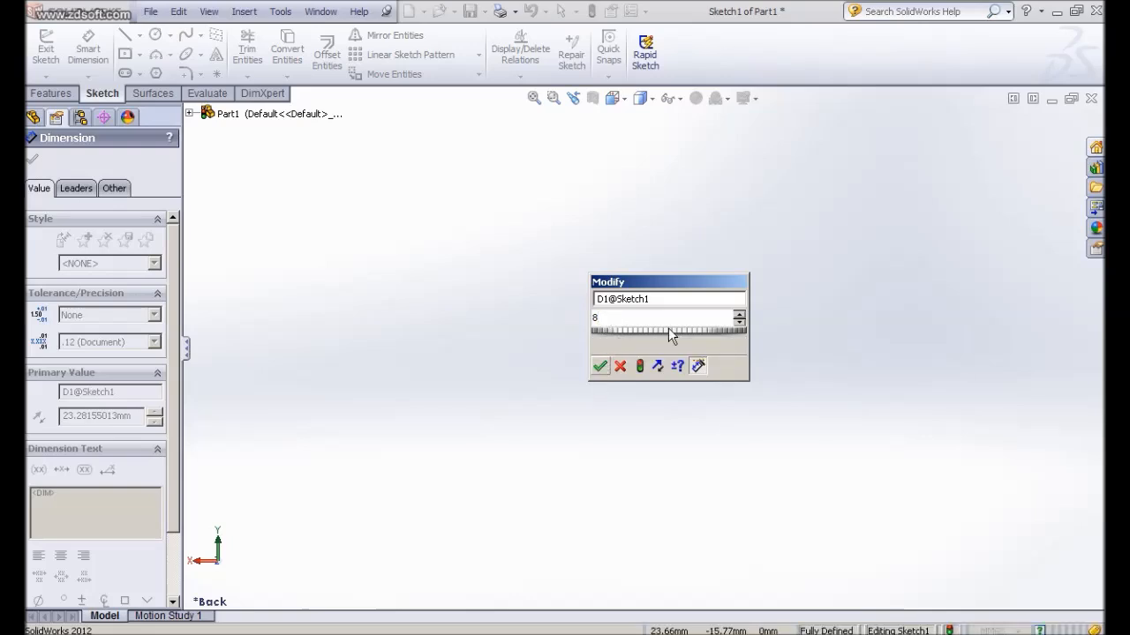
left_click(601, 369)
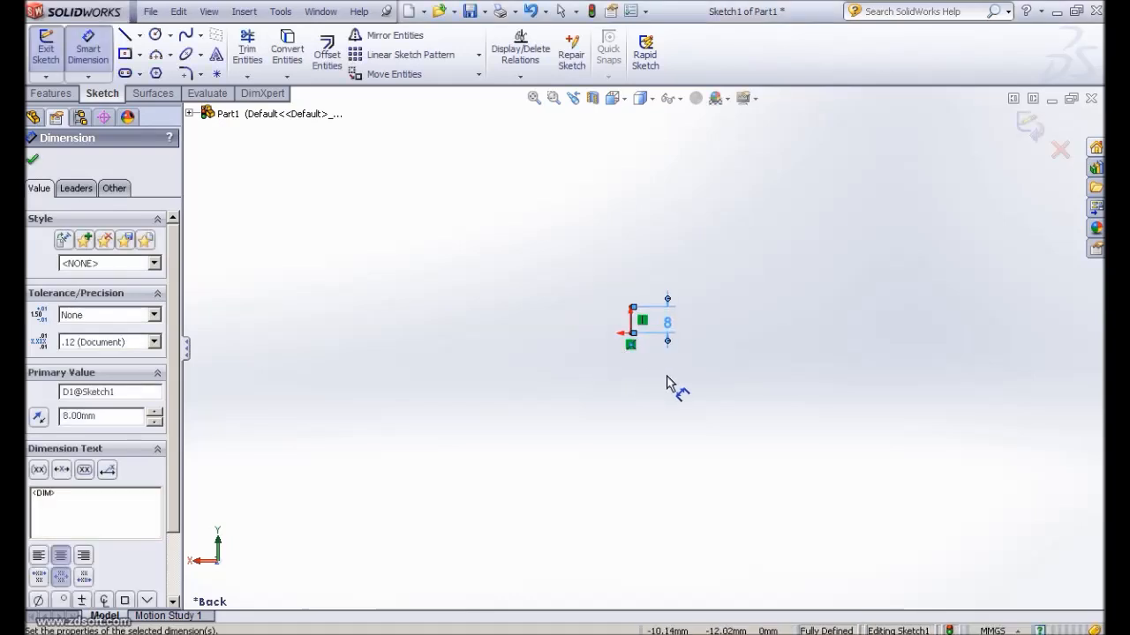
Move the length dimension closer to the vertical line and exit the sketch
key("f")
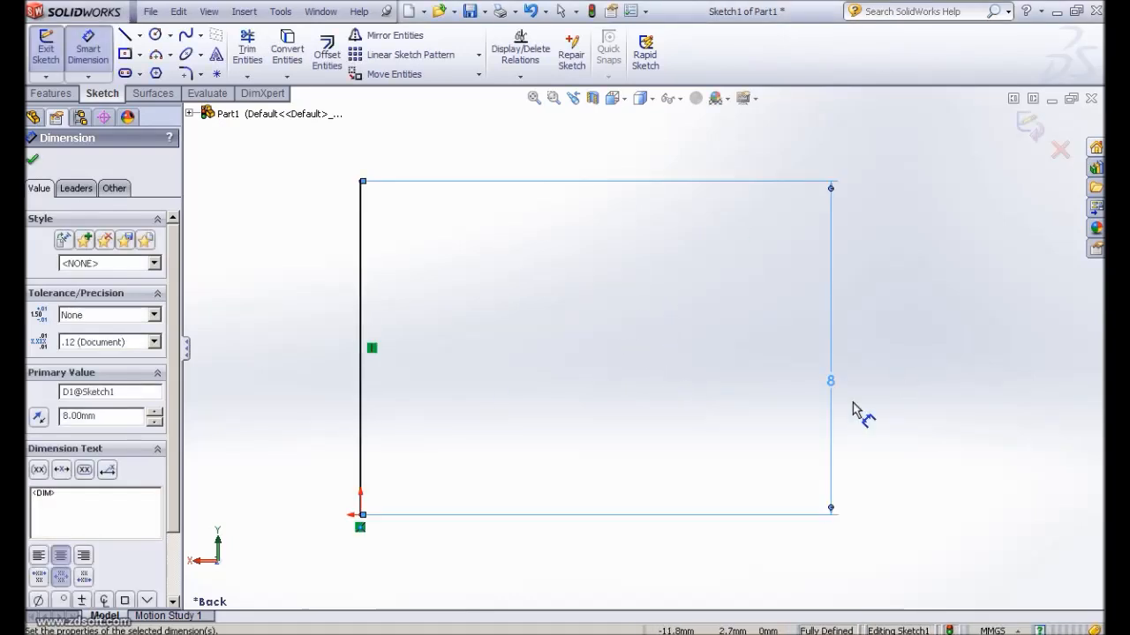
left_click_drag(829, 381, 560, 372)
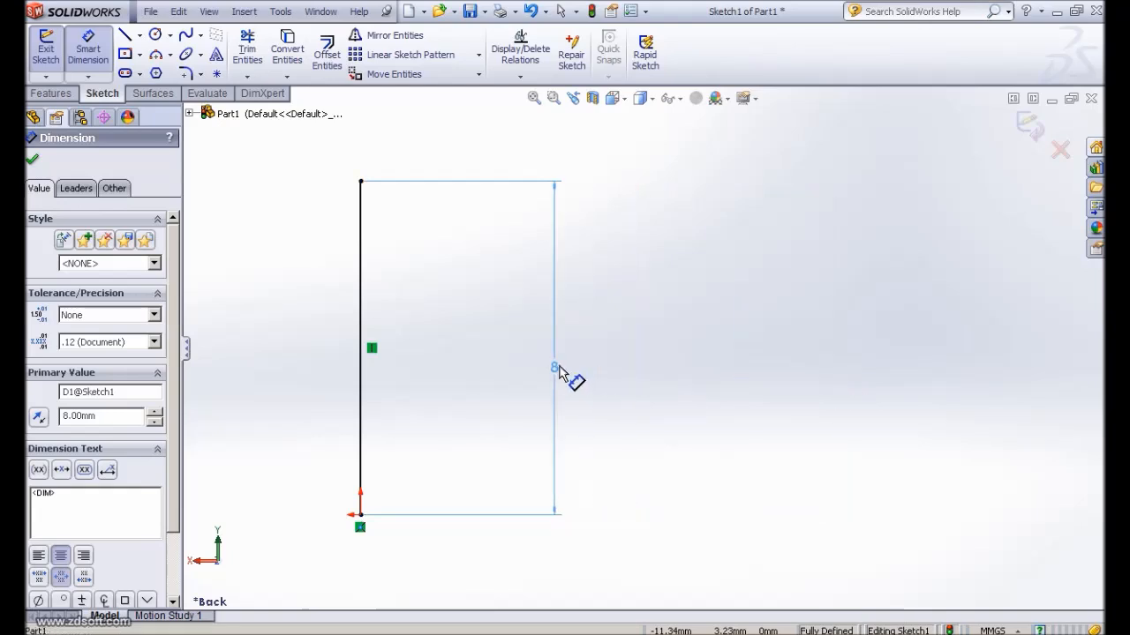
mouse_move(508, 330)
middle_mouse_down("ctrl")
mouse_move(683, 333)
mouse_move(668, 320)
middle_mouse_up("ctrl")
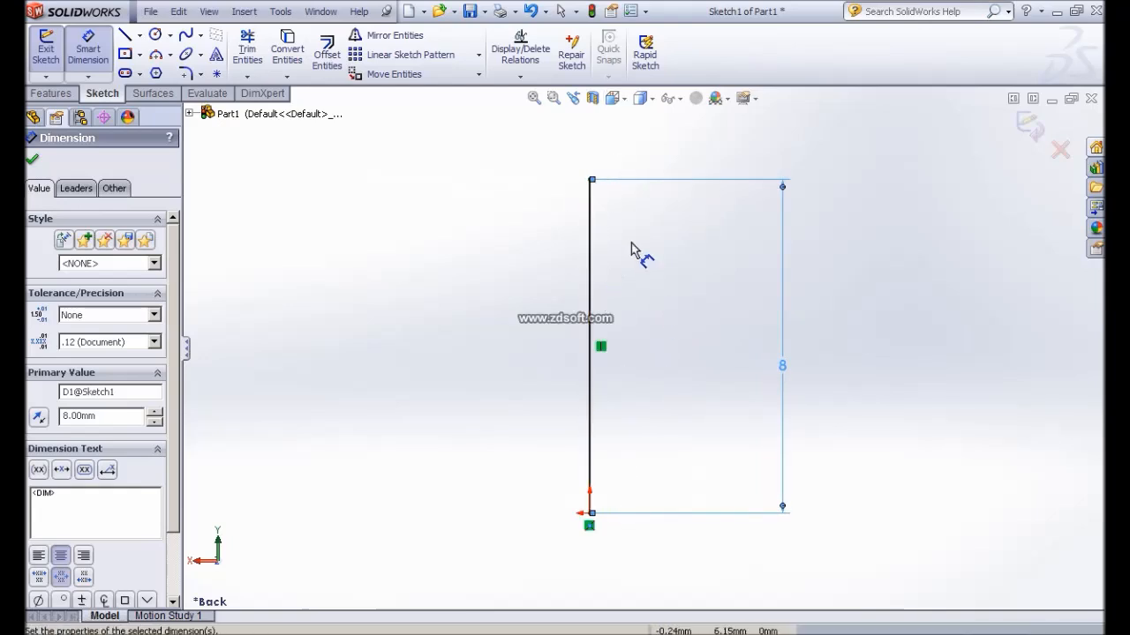
left_click(34, 160)
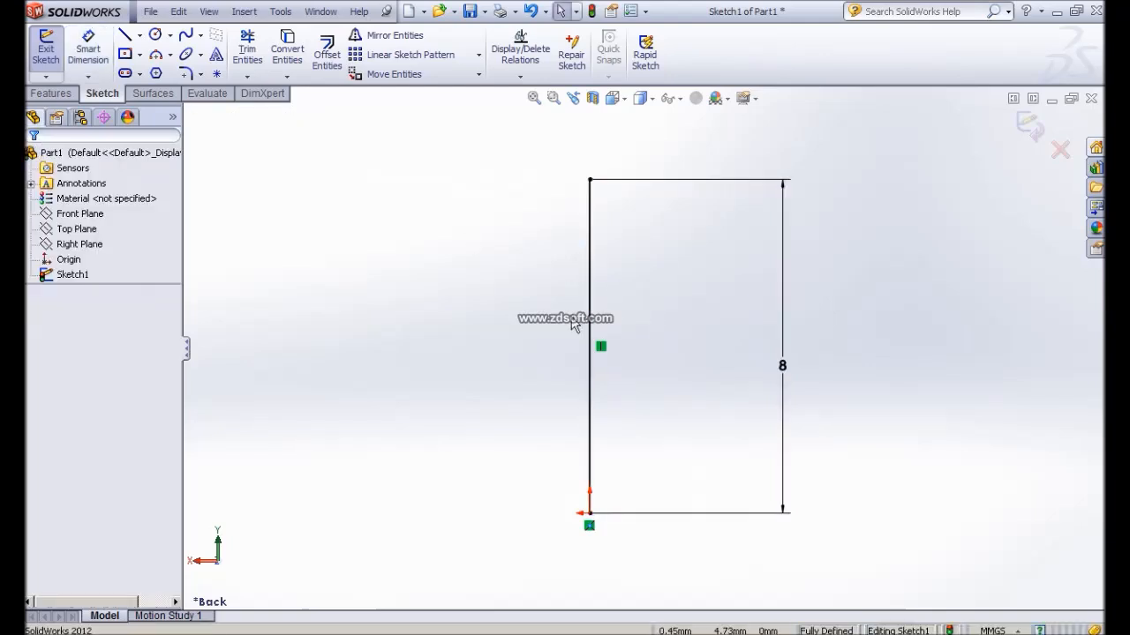
scroll(572, 319, "up", 2)
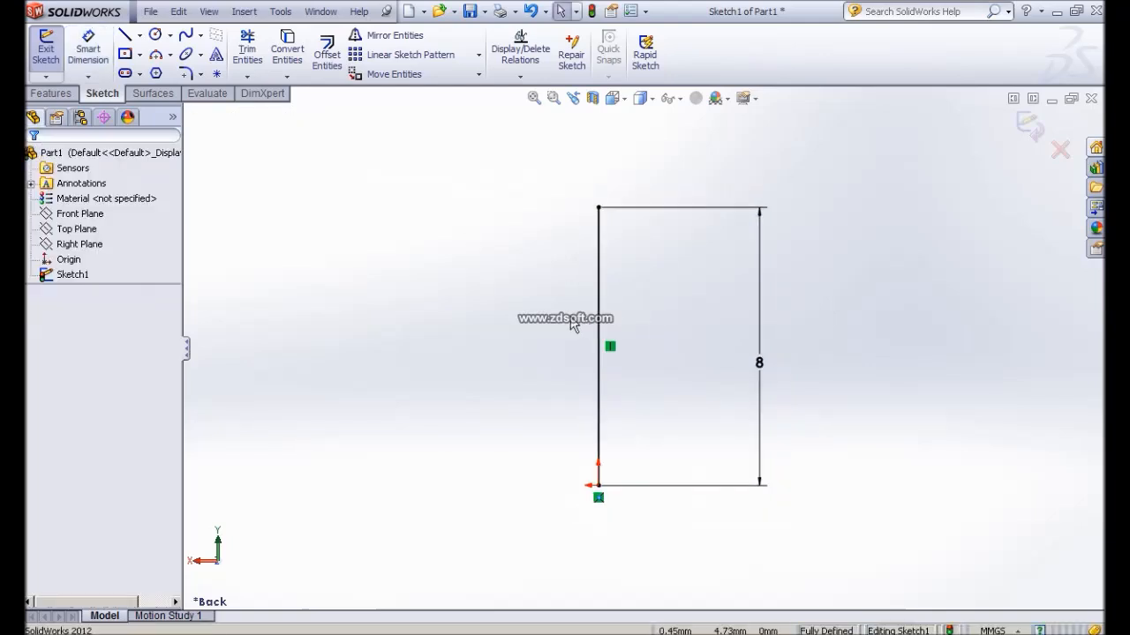
left_click(1027, 130)
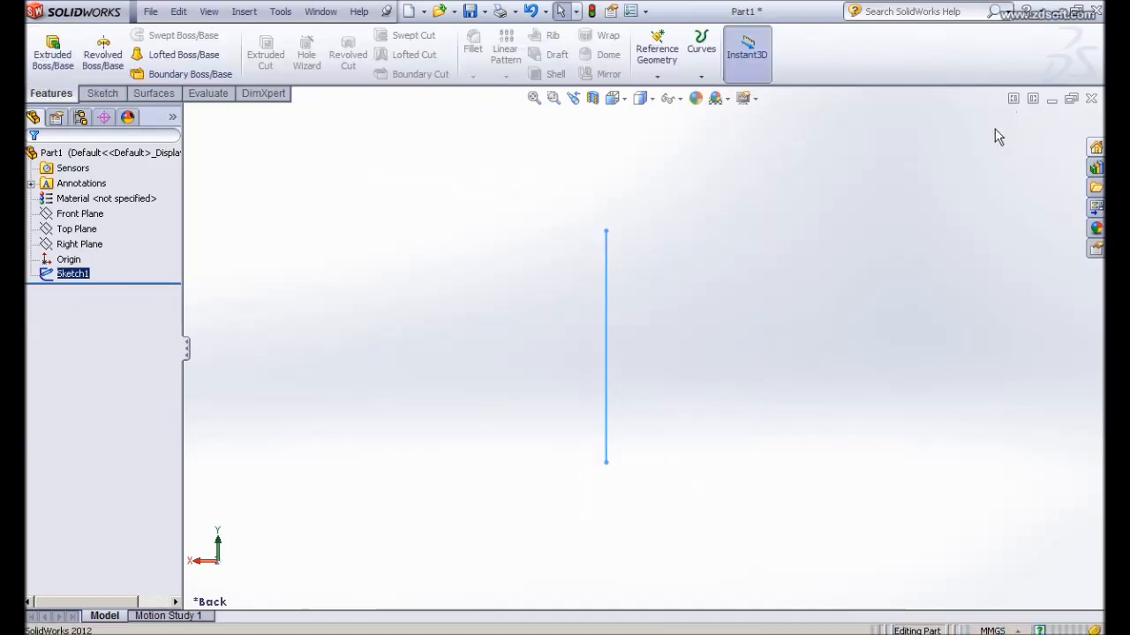
Start a second sketch on the Front Plane and view it face-on
left_click(81, 214)
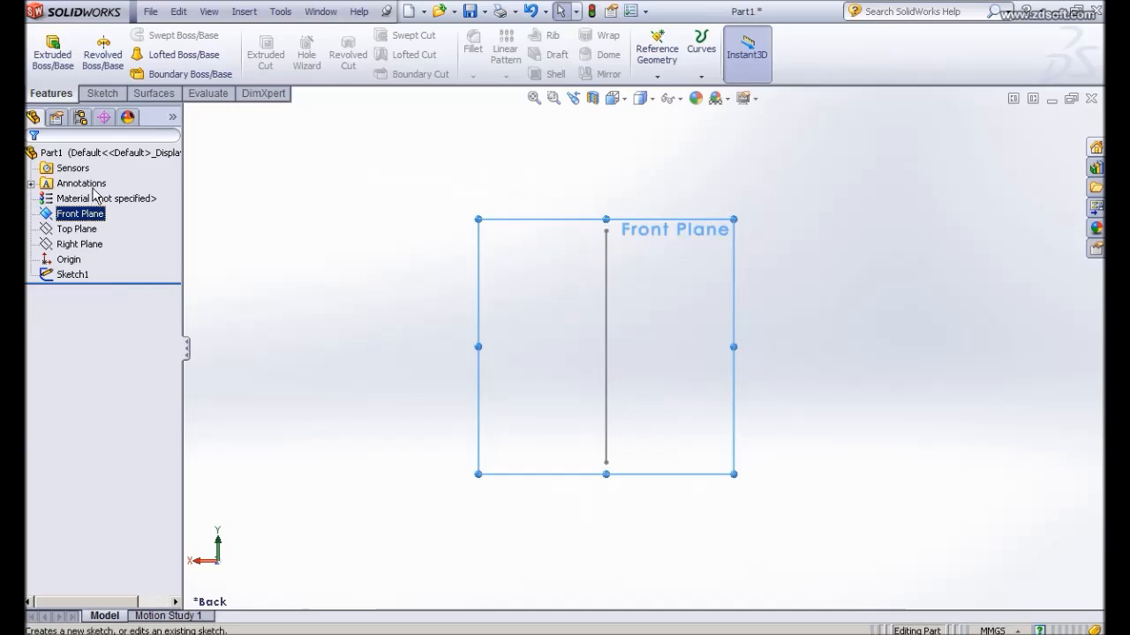
left_click(94, 195)
left_click(84, 291)
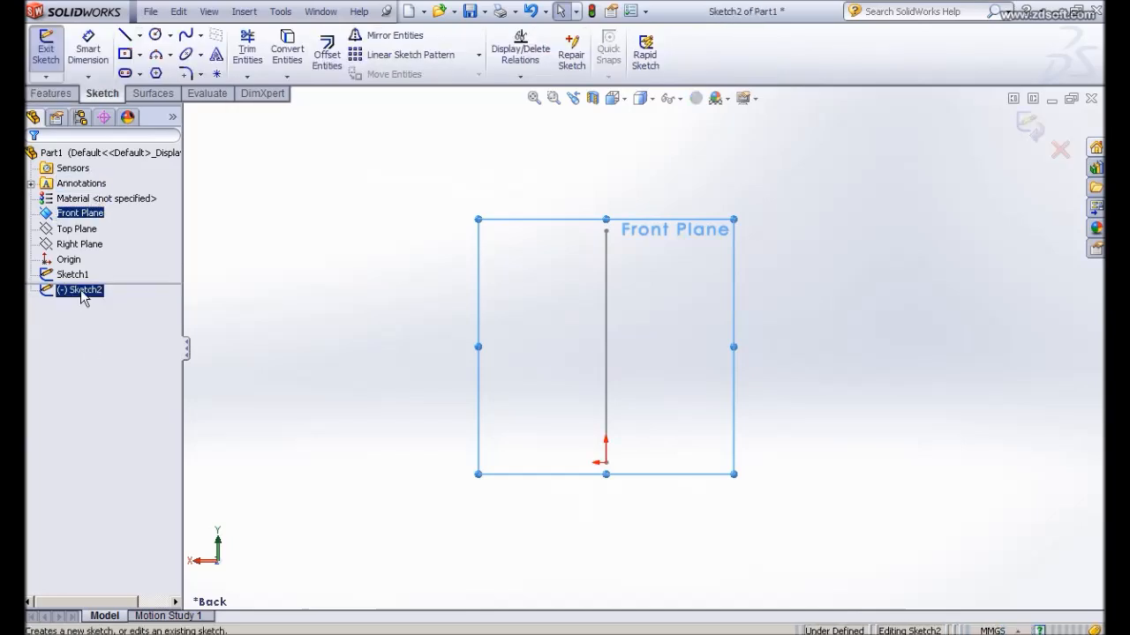
left_click(110, 270)
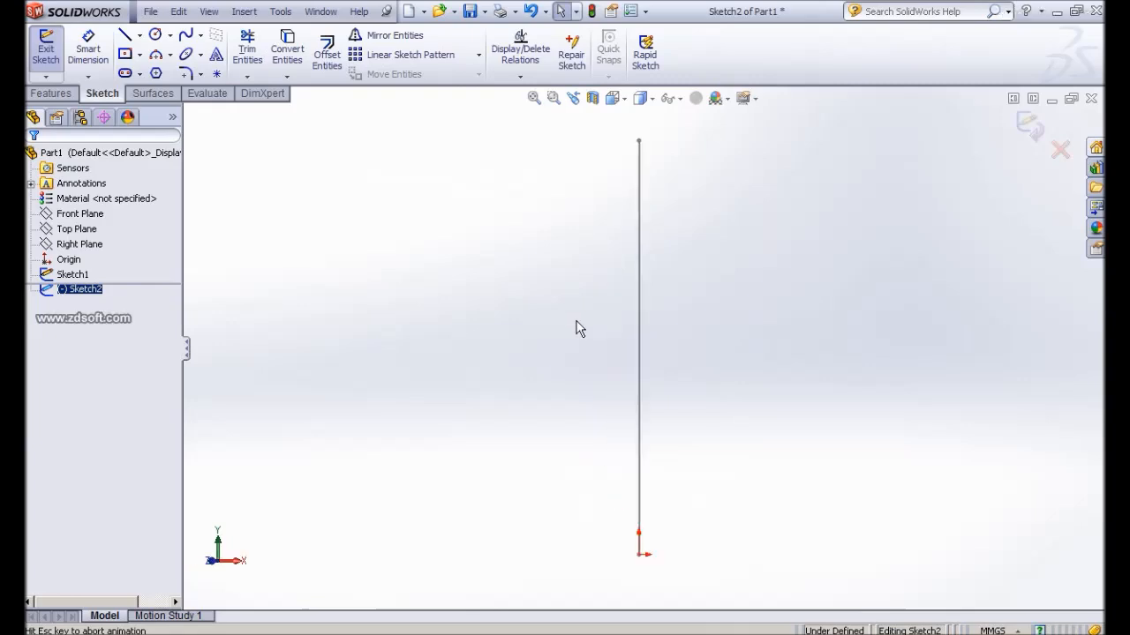
middle_click_drag(737, 436, 737, 316, "ctrl")
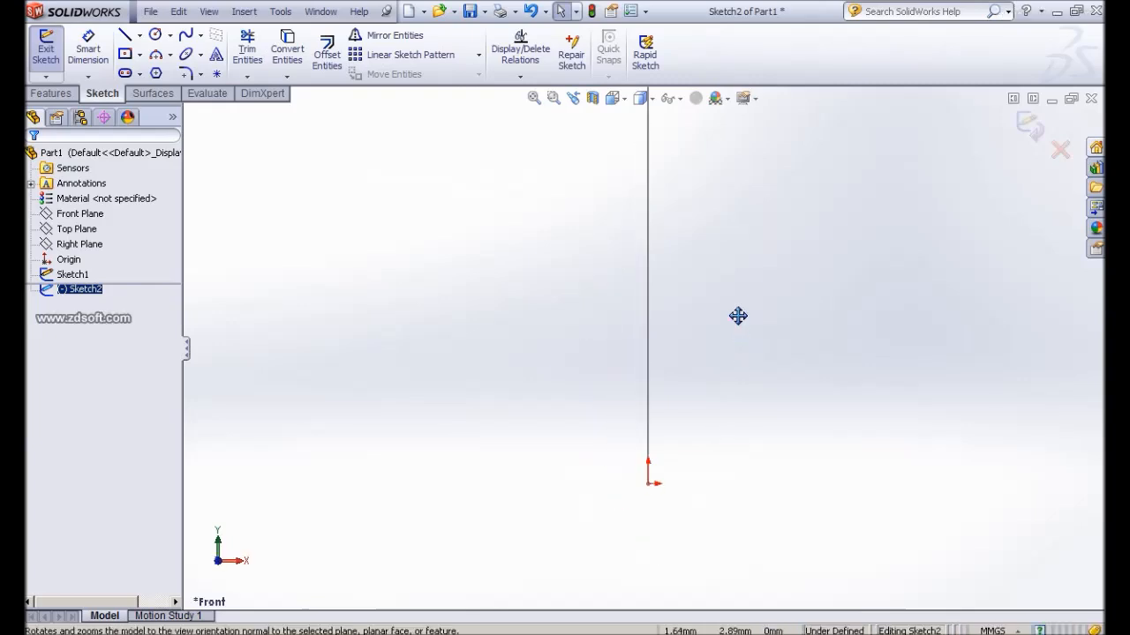
scroll(687, 332, "down", 2)
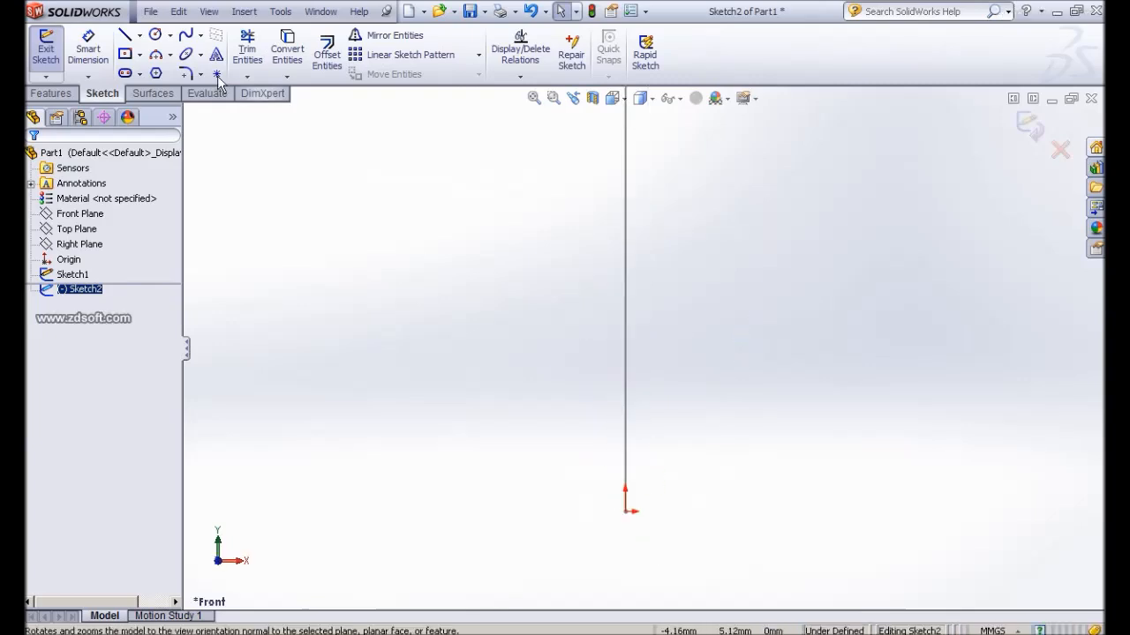
Sketch a circle of about 0.07 mm radius, centred level with the origin and about 1.06 mm away in the positive X direction
left_click(153, 34)
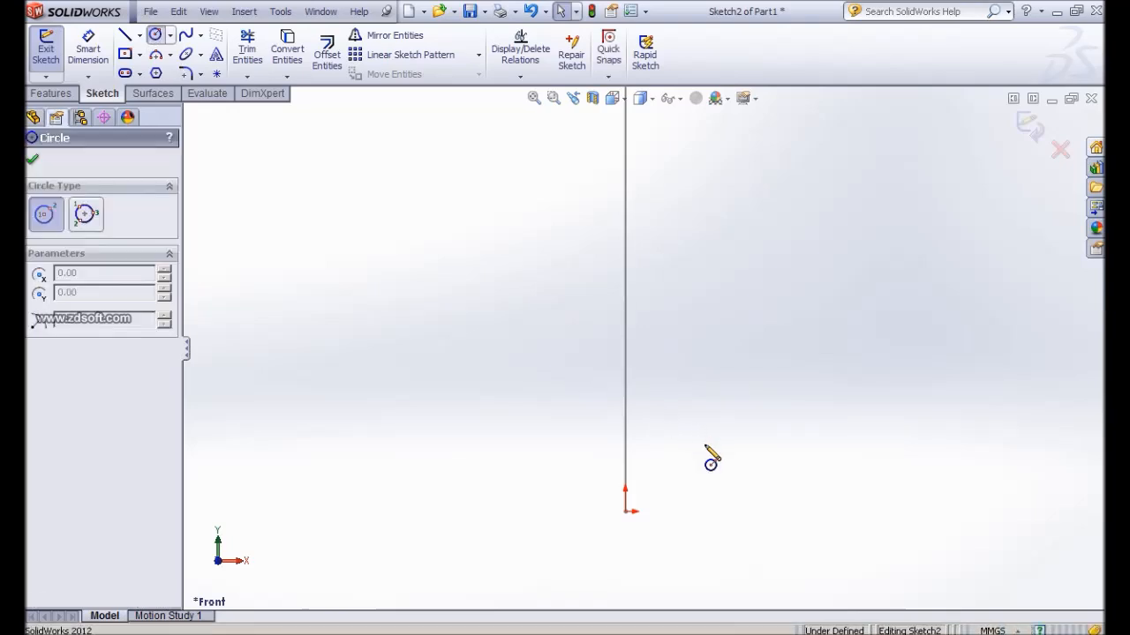
middle_click_drag(698, 350, 700, 344)
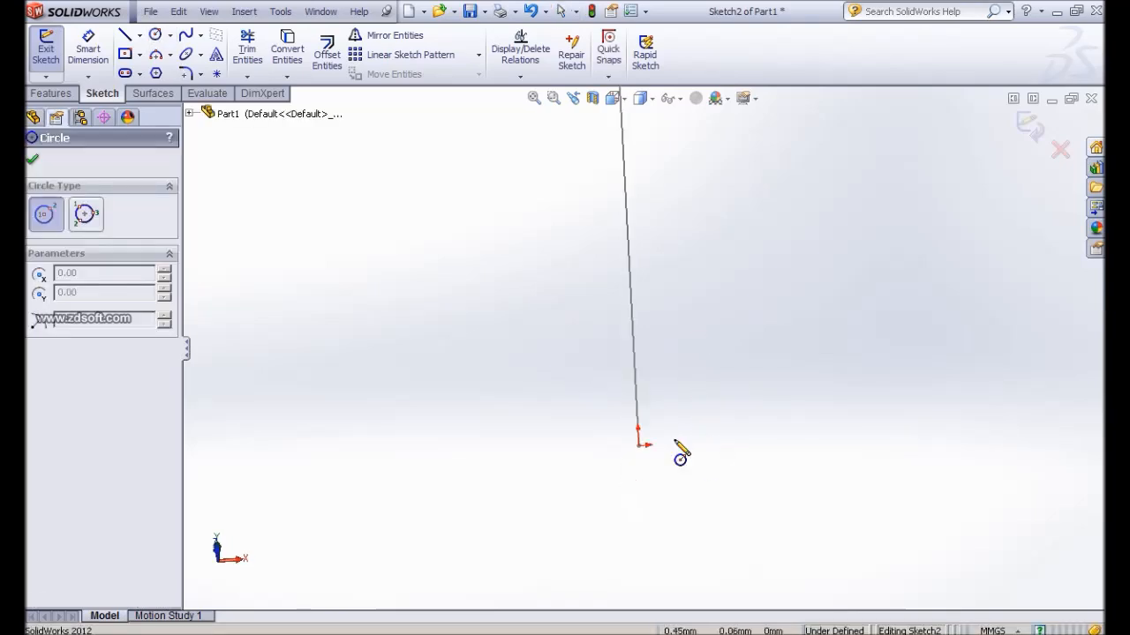
key("space")
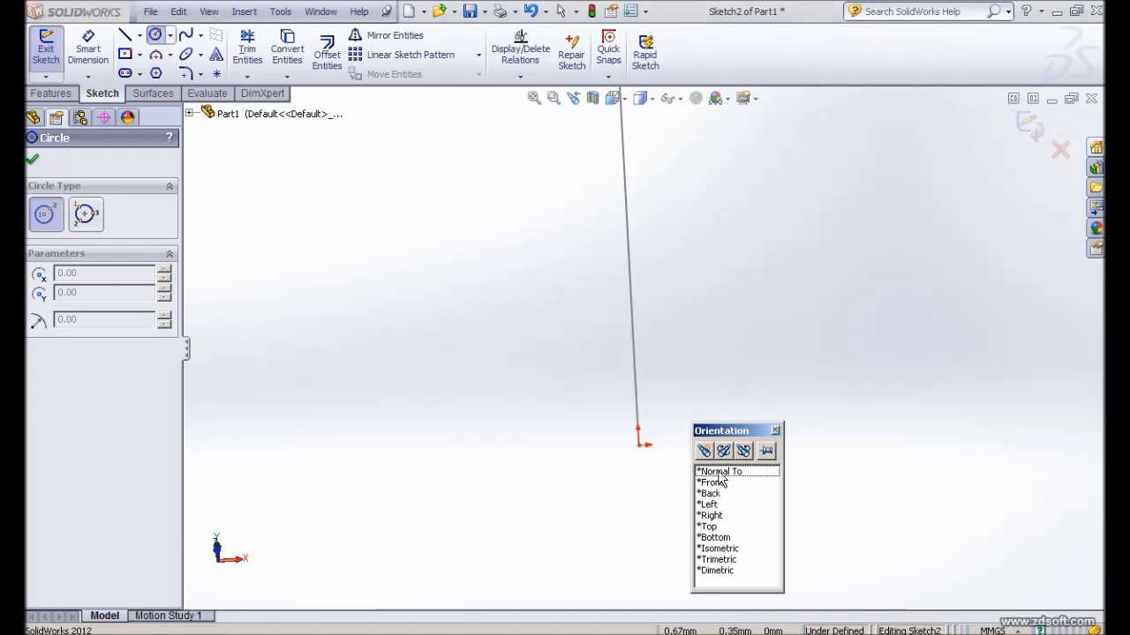
left_click(711, 483)
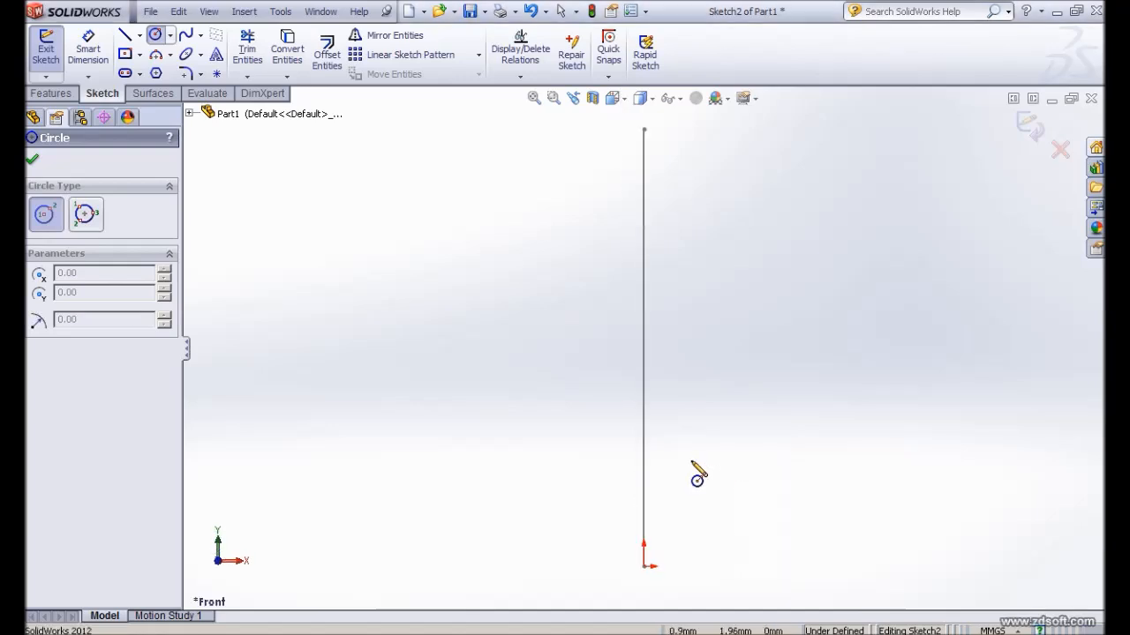
mouse_move(693, 462)
middle_mouse_down("ctrl")
mouse_move(660, 367)
mouse_move(649, 422)
middle_mouse_up("ctrl")
middle_click_drag(684, 374, 764, 266, "ctrl")
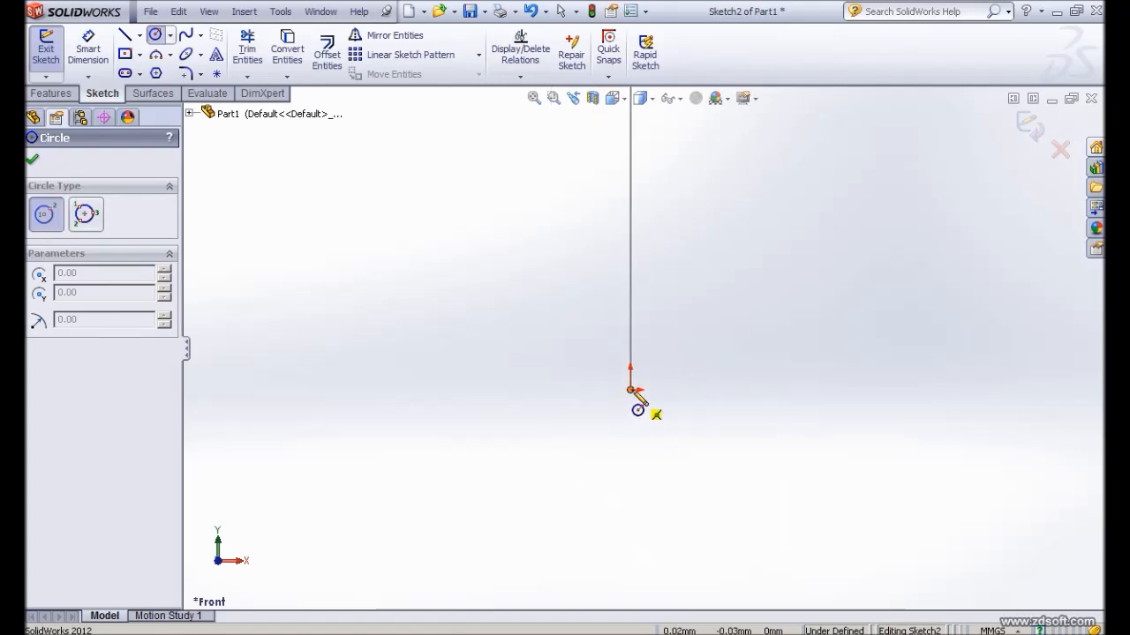
left_click(737, 391)
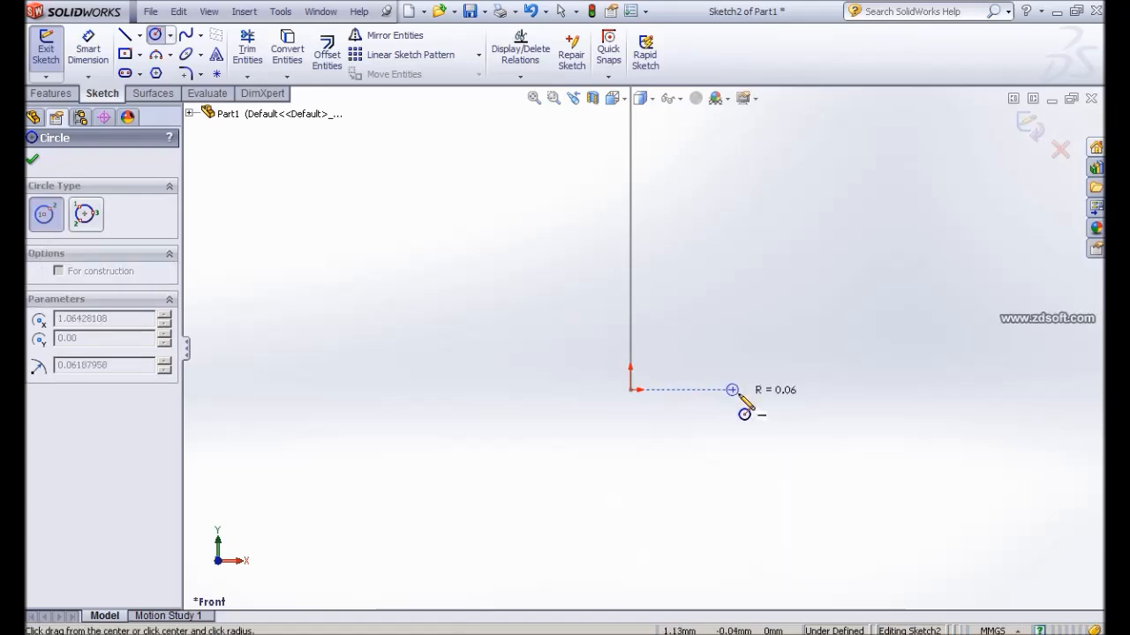
left_click(747, 406)
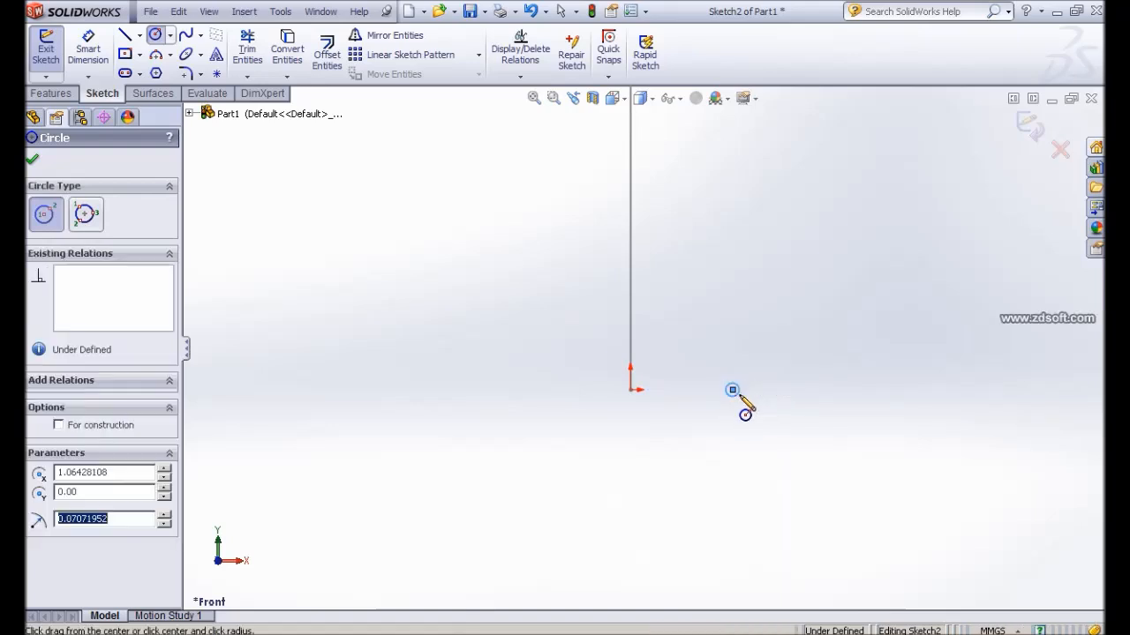
left_click(35, 156)
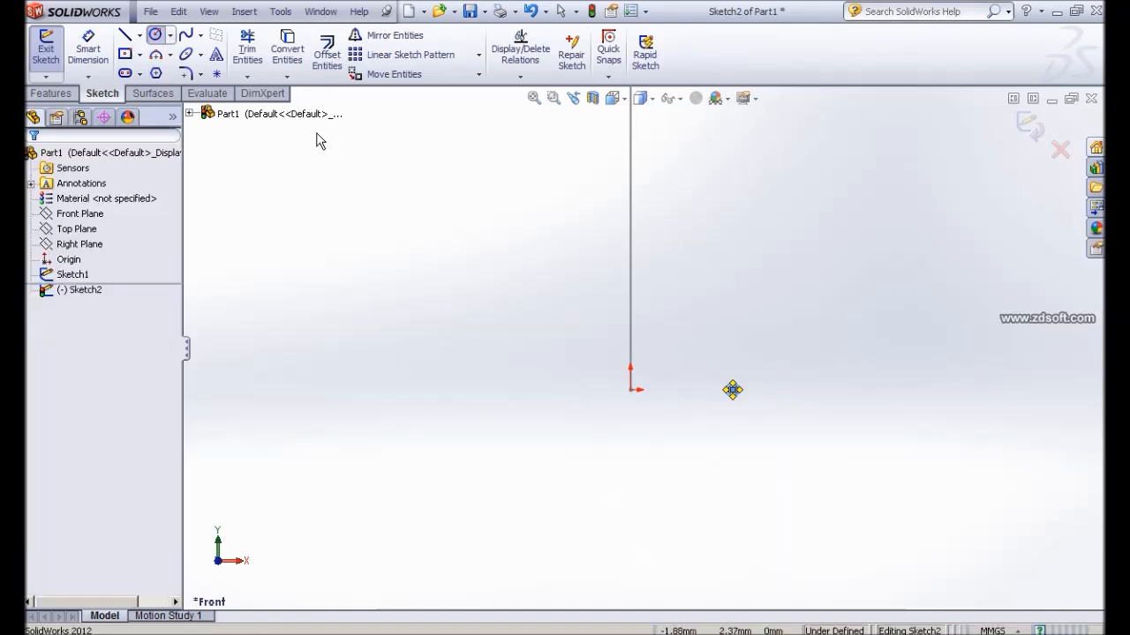
Dimension the circle's diameter and set it to 0.5 mm
scroll(780, 328, "down", 1)
scroll(781, 328, "down", 1)
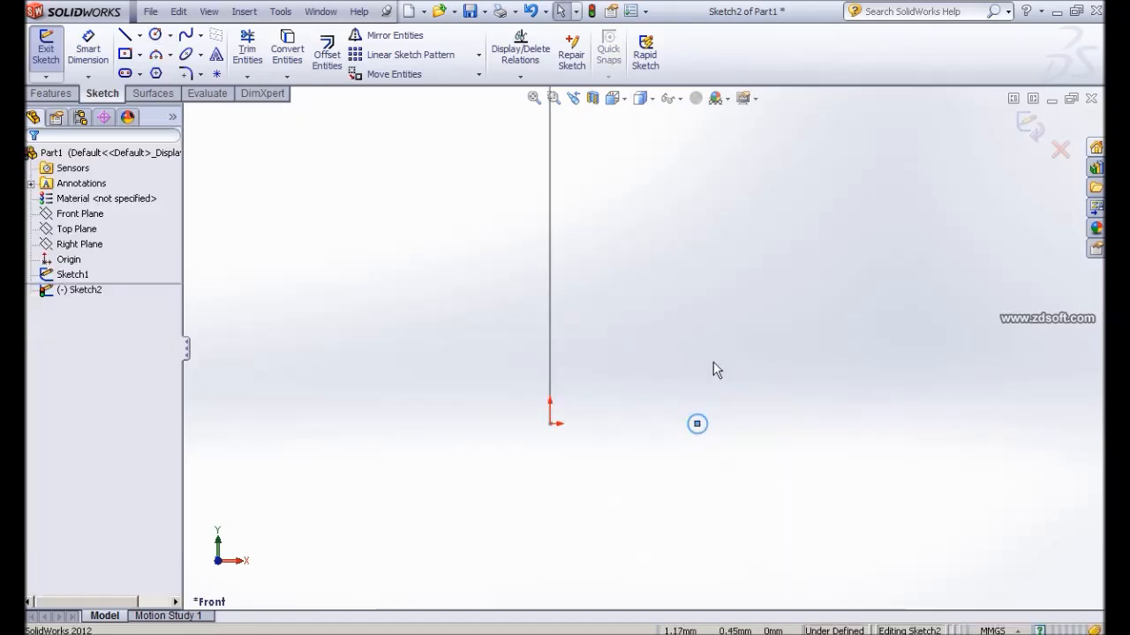
middle_click_drag(709, 333, 703, 318, "ctrl")
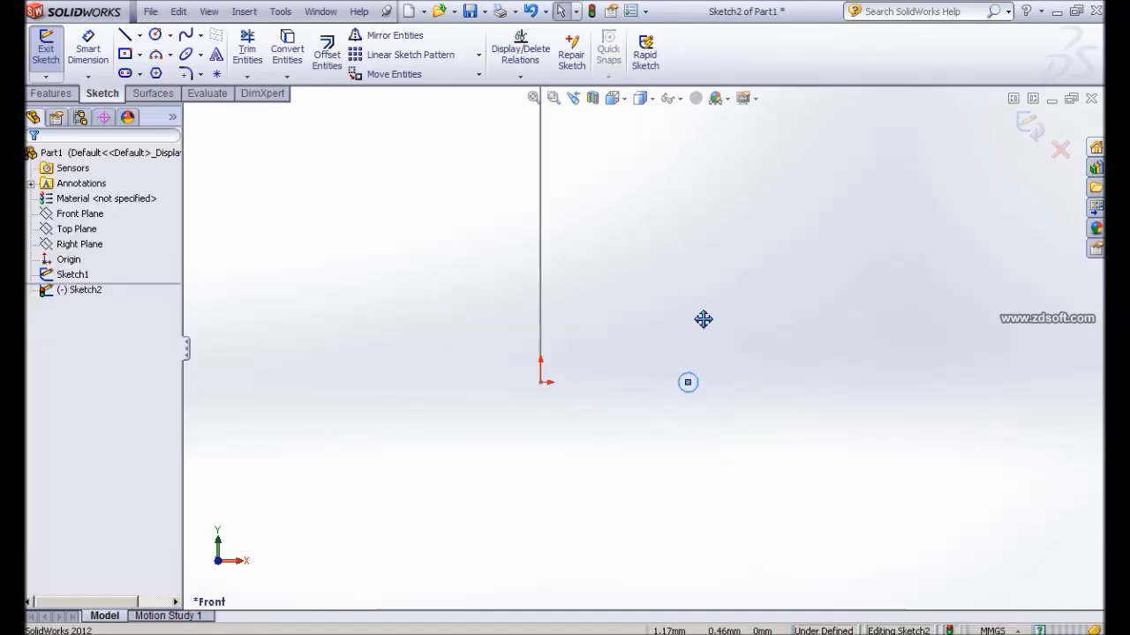
left_click(84, 48)
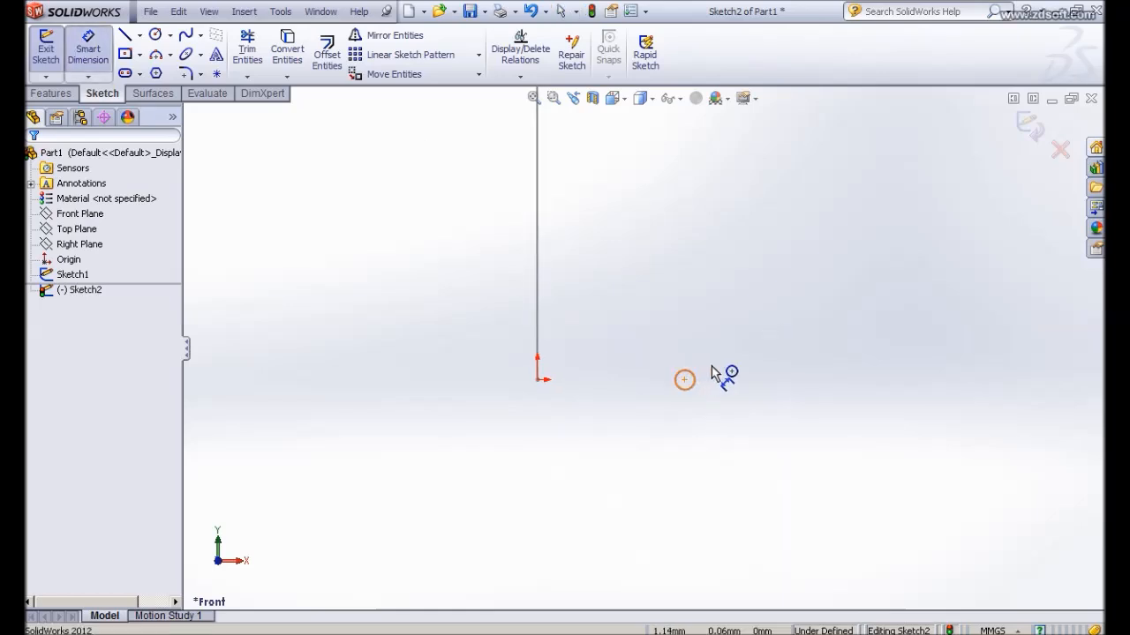
left_click(712, 367)
left_click(749, 378)
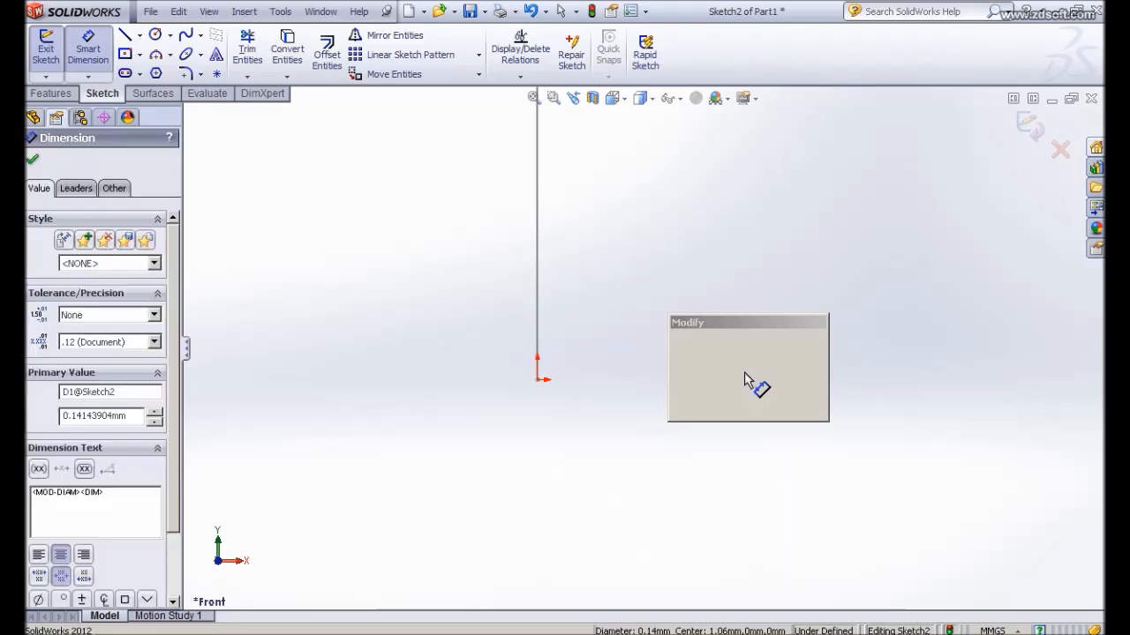
type("0.5")
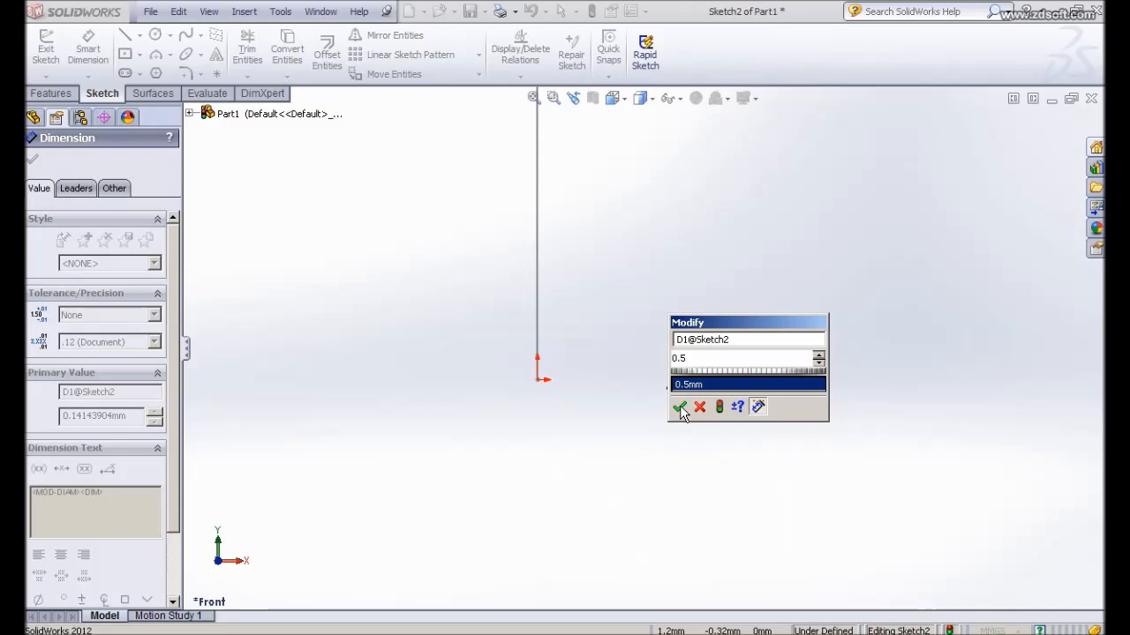
key("Return")
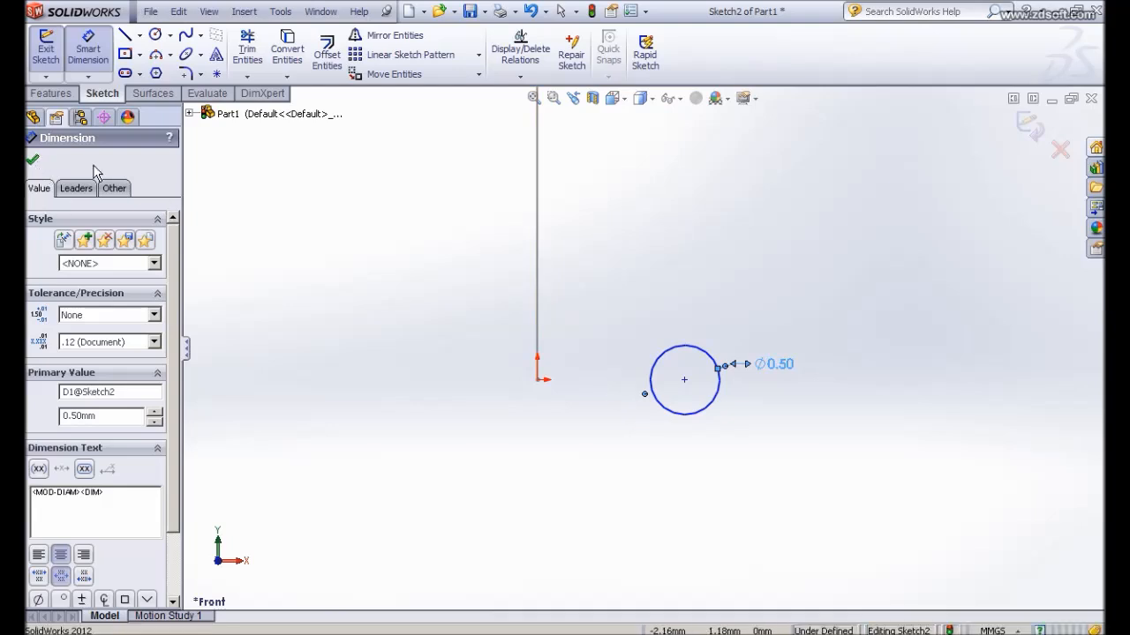
key("Escape")
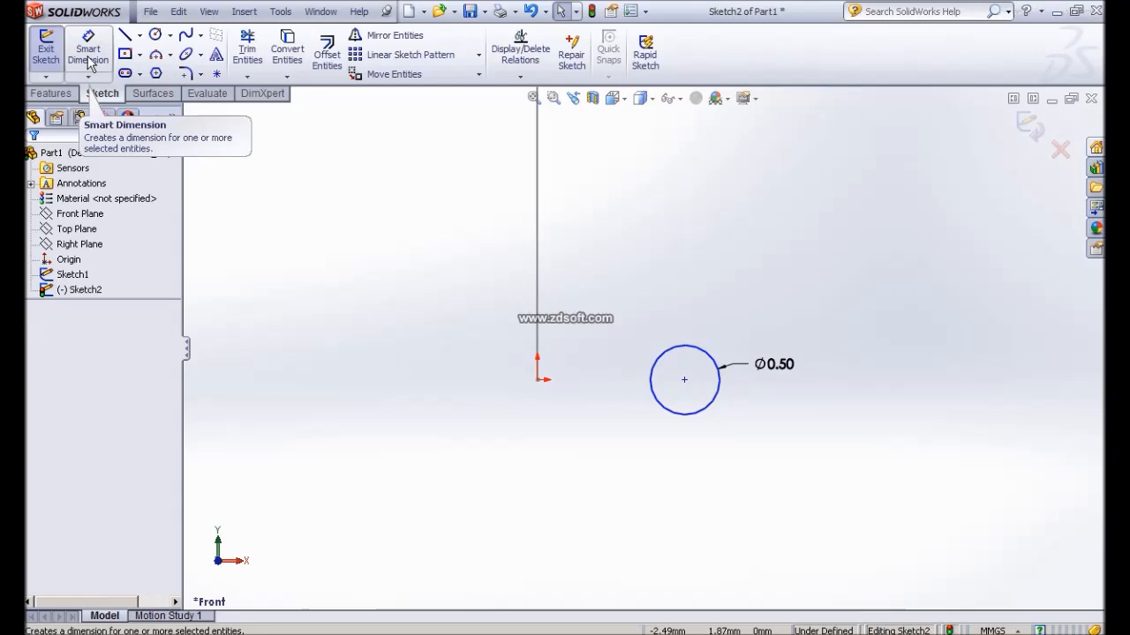
Dimension the horizontal distance from the origin to the circle's centre as 4 mm and exit the sketch
left_click(88, 62)
left_click(536, 380)
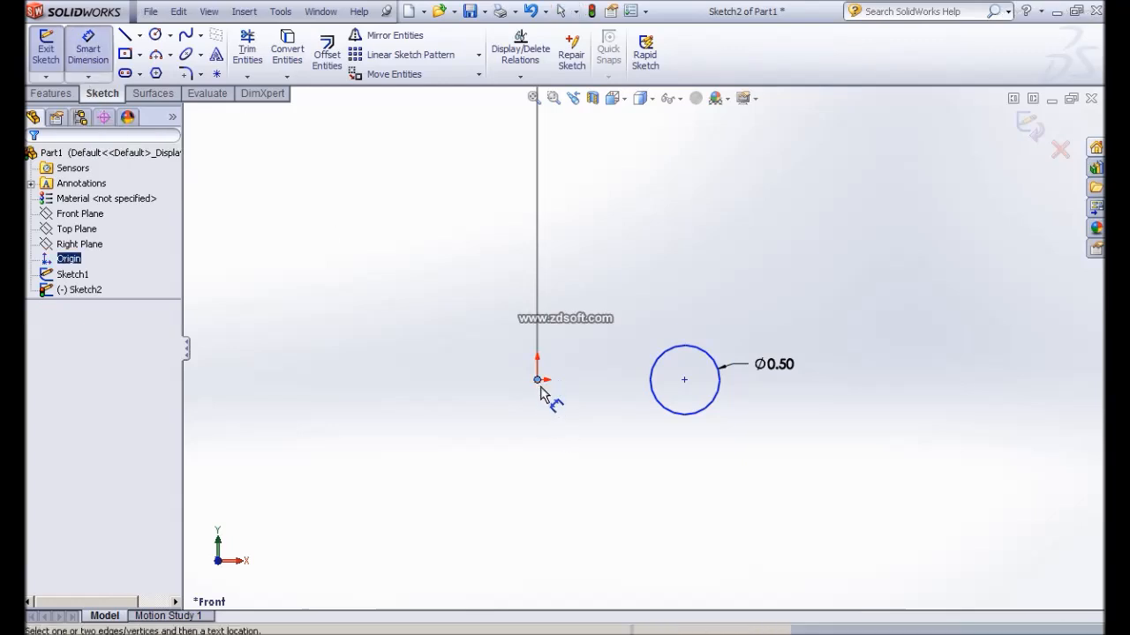
left_click(684, 379)
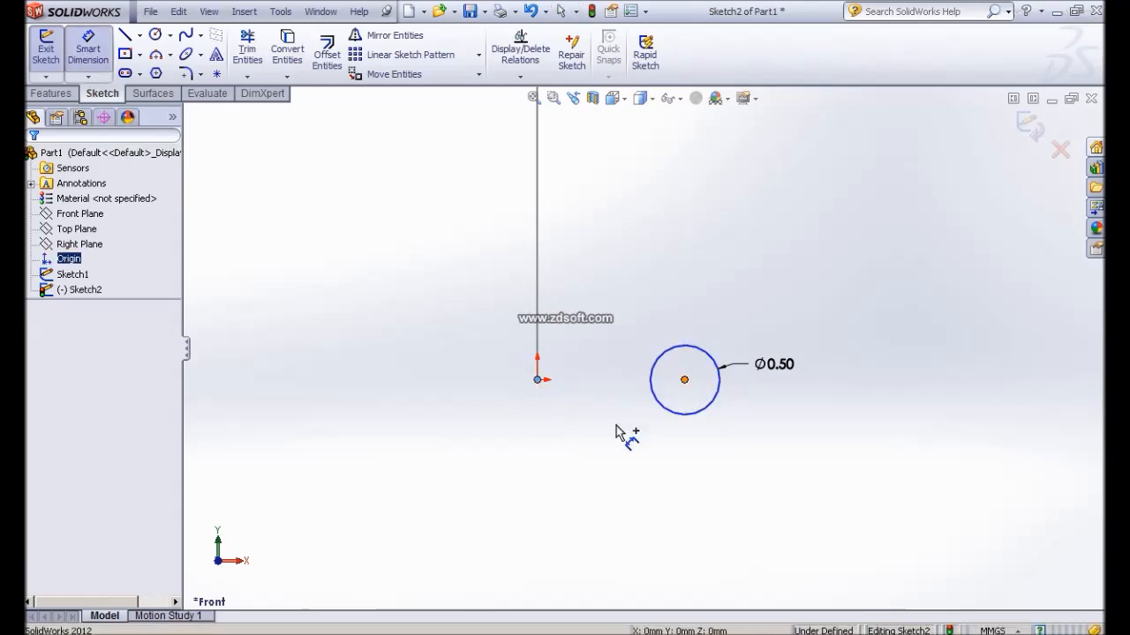
left_click(626, 465)
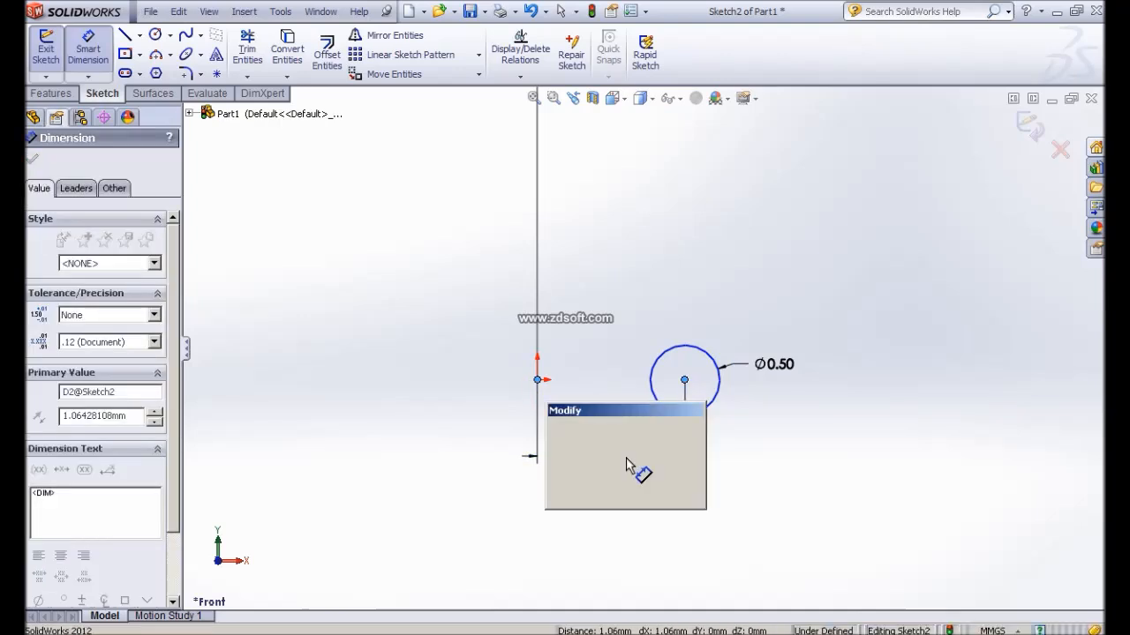
type("4")
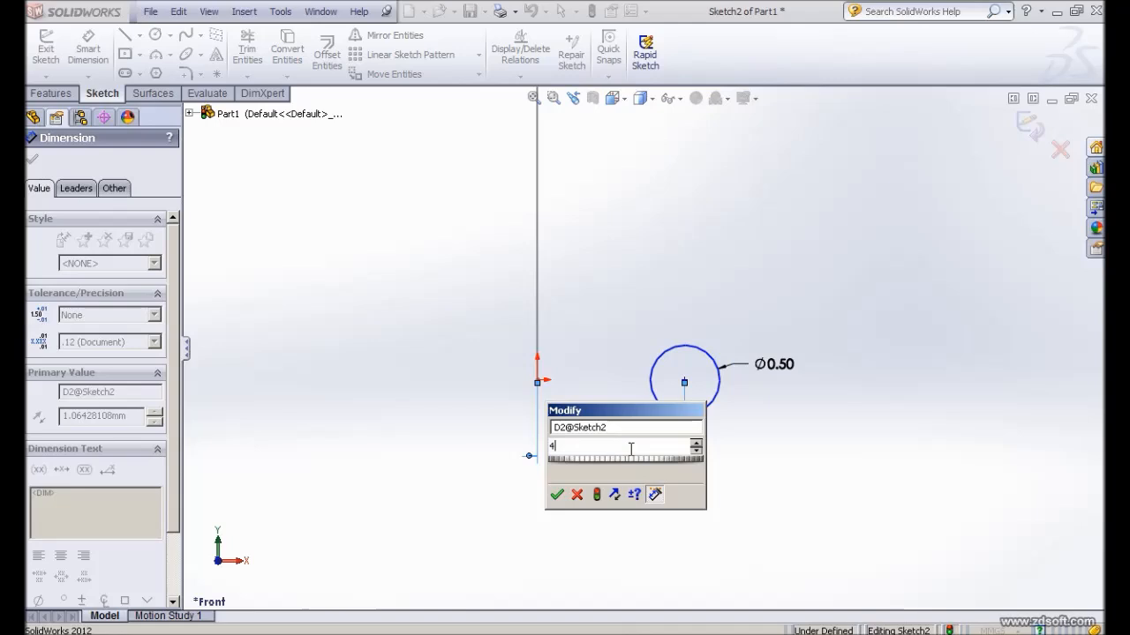
left_click(557, 496)
scroll(668, 486, "up", 3)
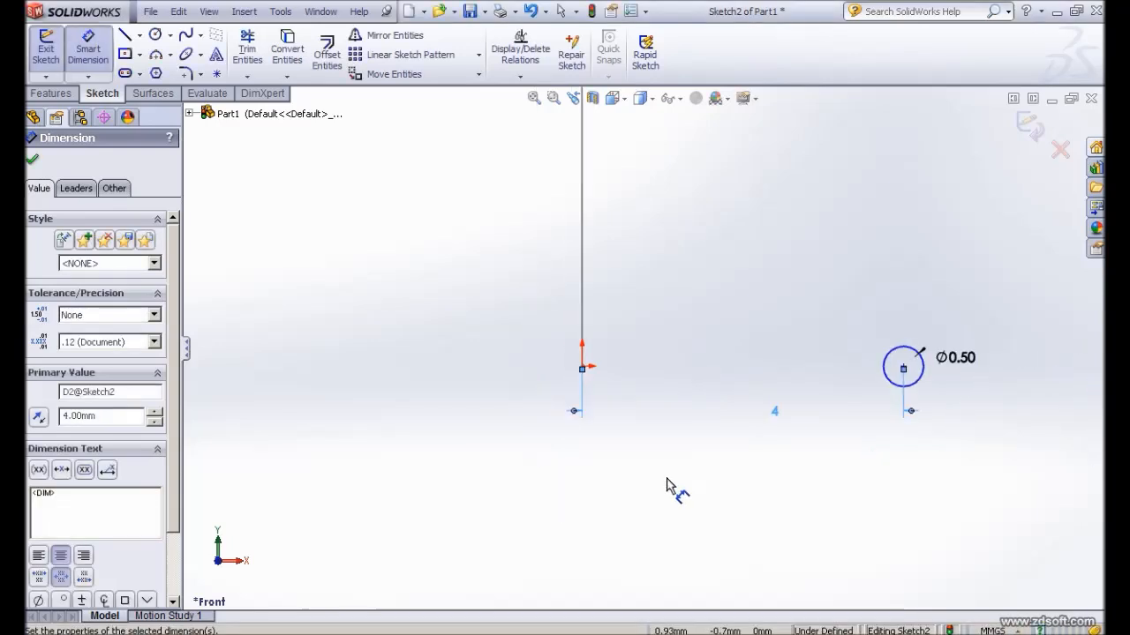
left_click(32, 161)
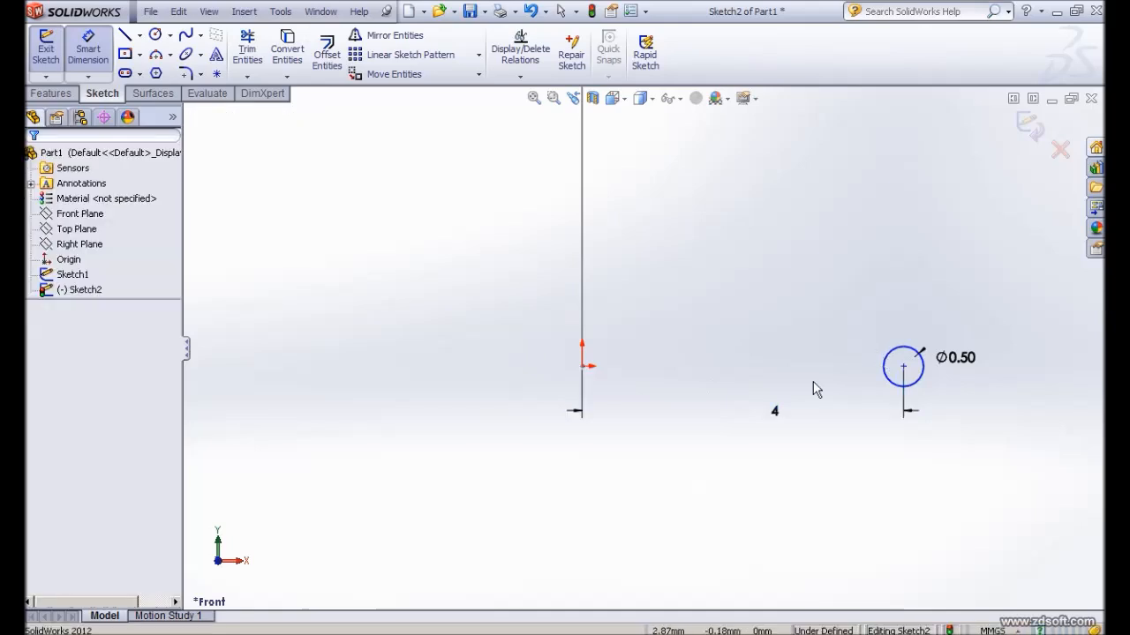
key("Escape")
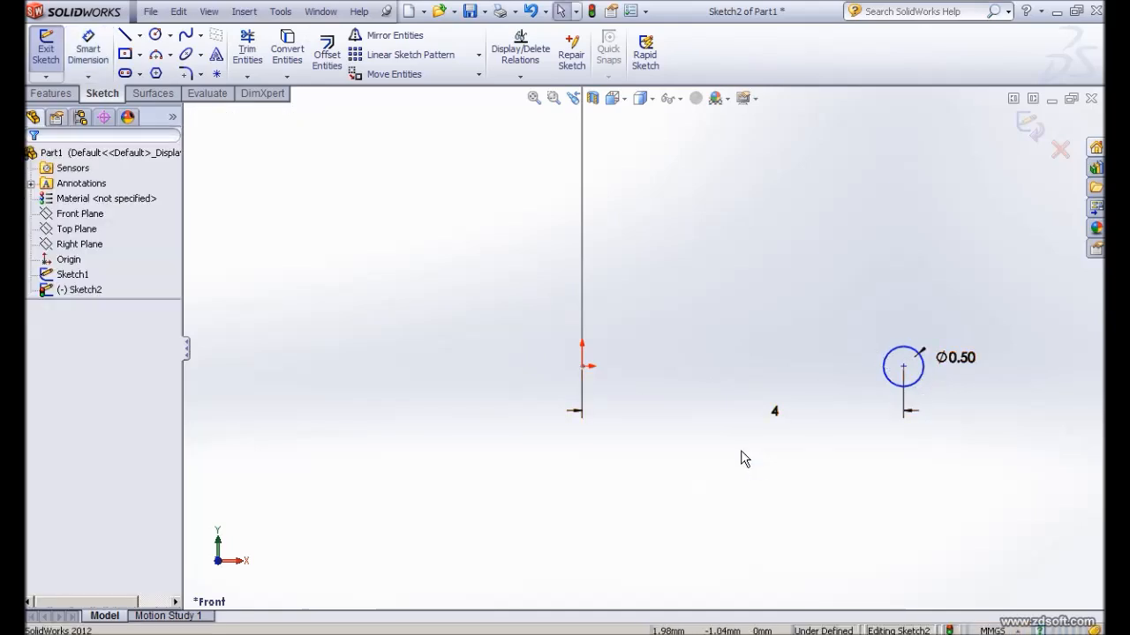
key("f")
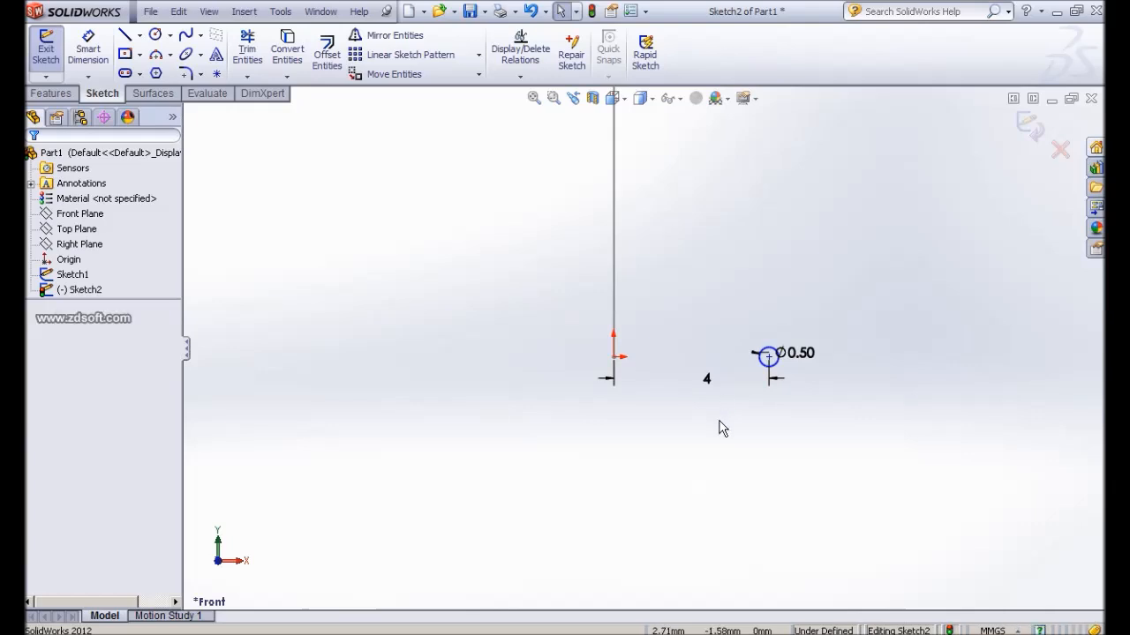
key("z")
key("z")
left_click(1029, 124)
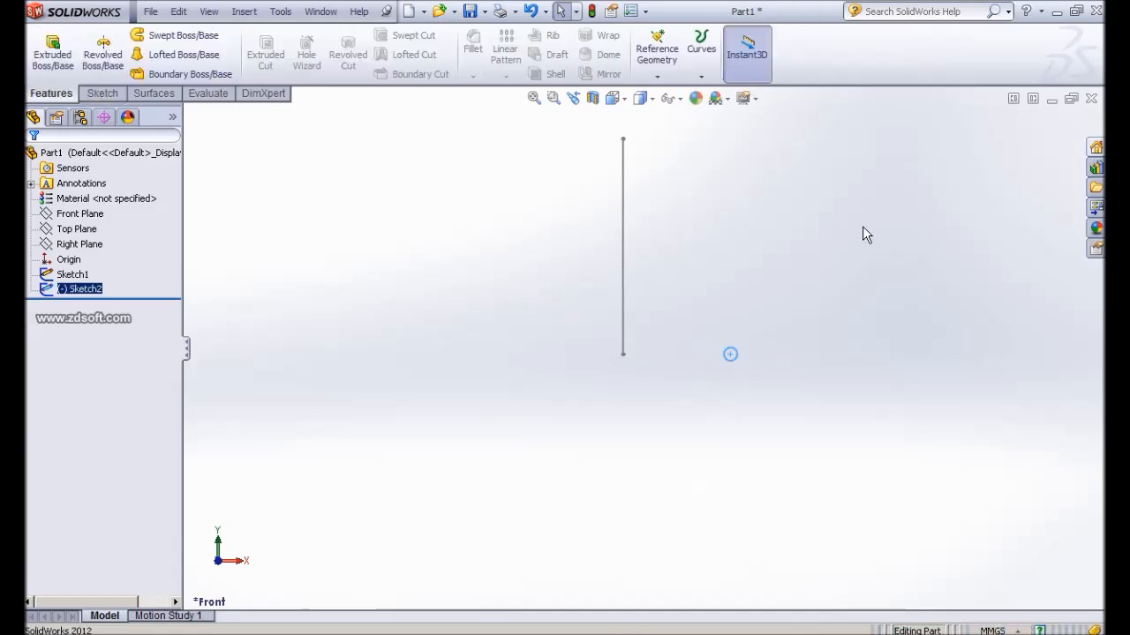
Start a Swept Boss/Base with the small circle sketch as the profile and the vertical line sketch as the path
middle_click_drag(752, 284, 745, 291, "ctrl")
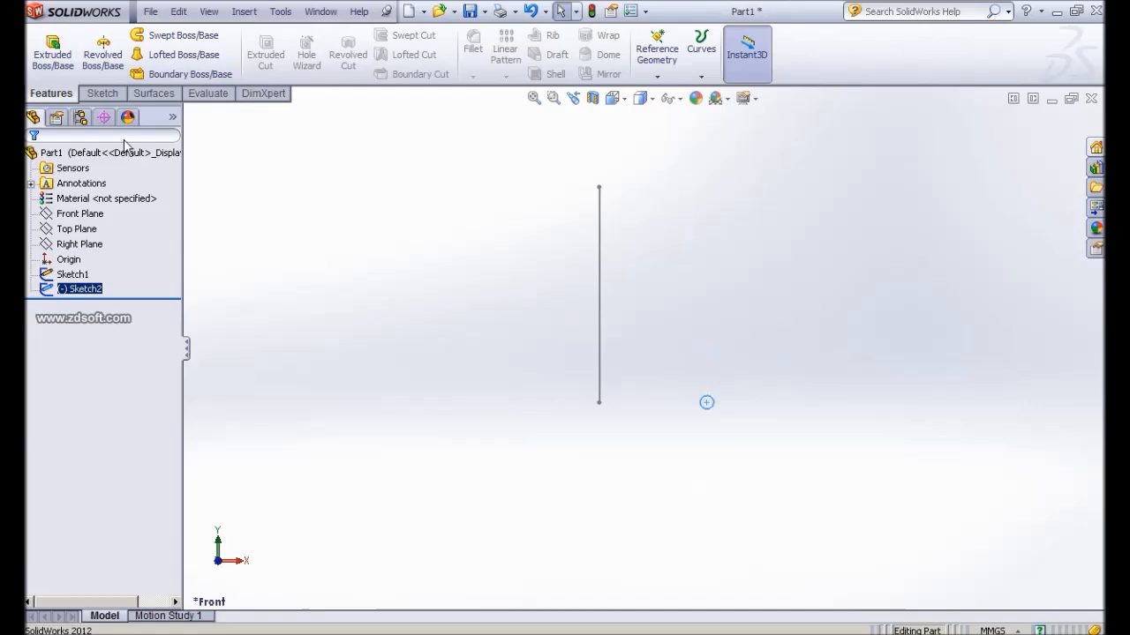
left_click(169, 39)
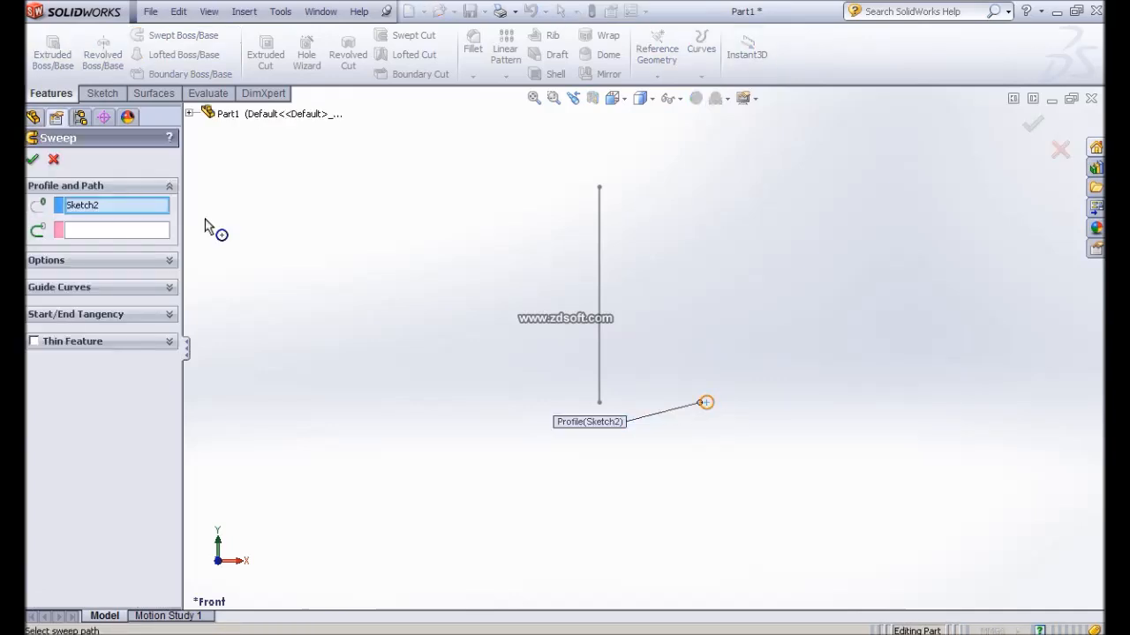
left_click(85, 230)
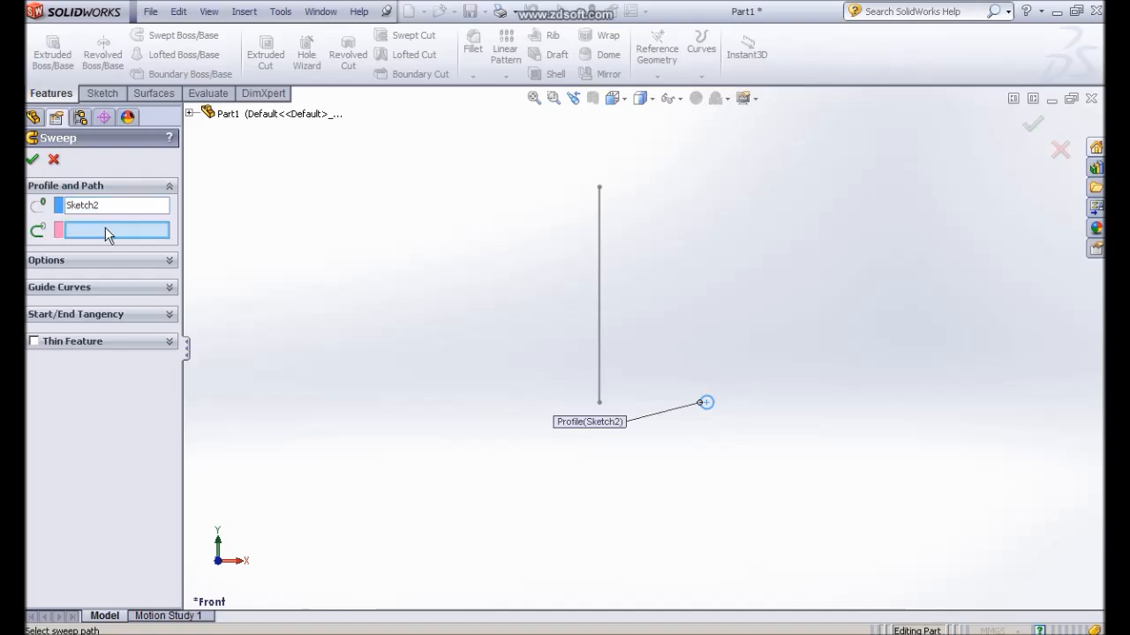
left_click(601, 381)
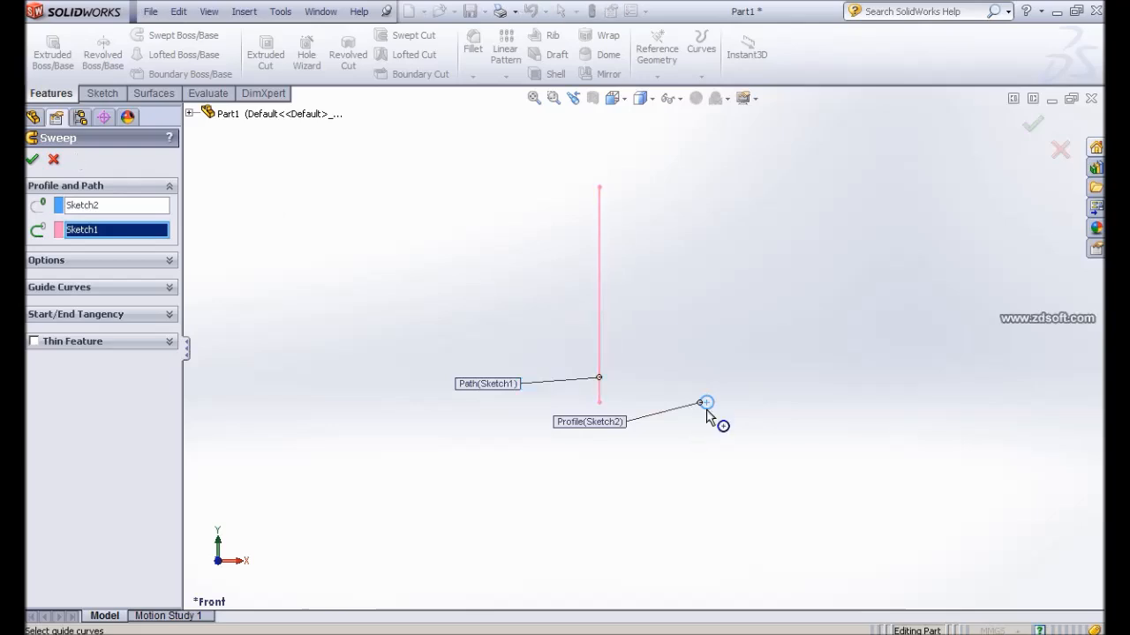
Set the sweep to Twist Along Path, defined by Turns with 8 turns, and create the coil
left_click(164, 261)
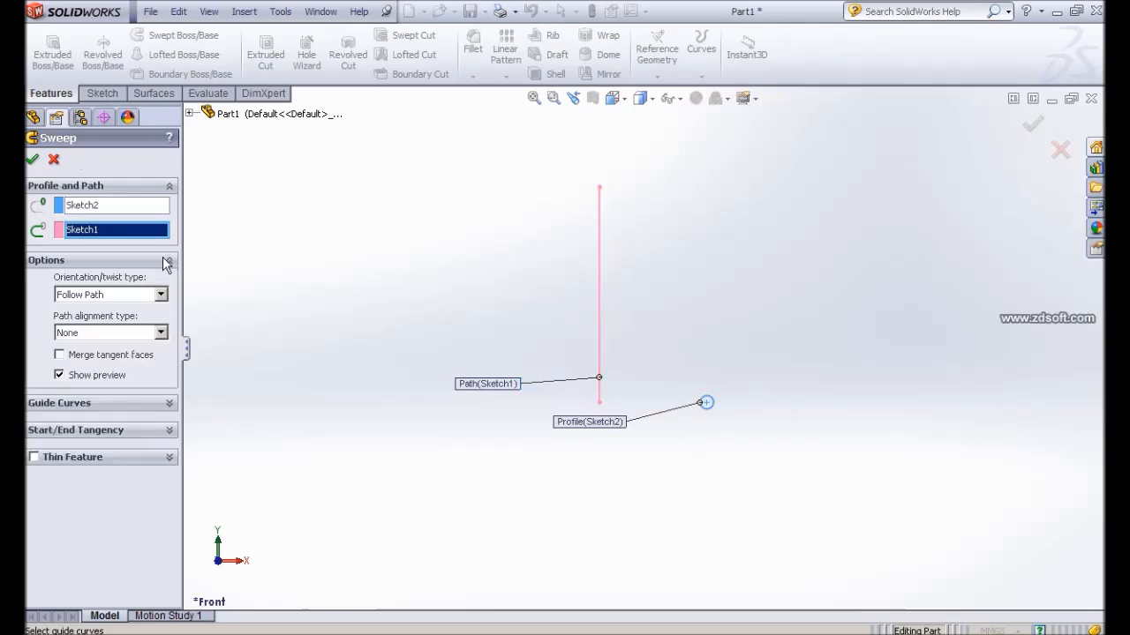
left_click(139, 297)
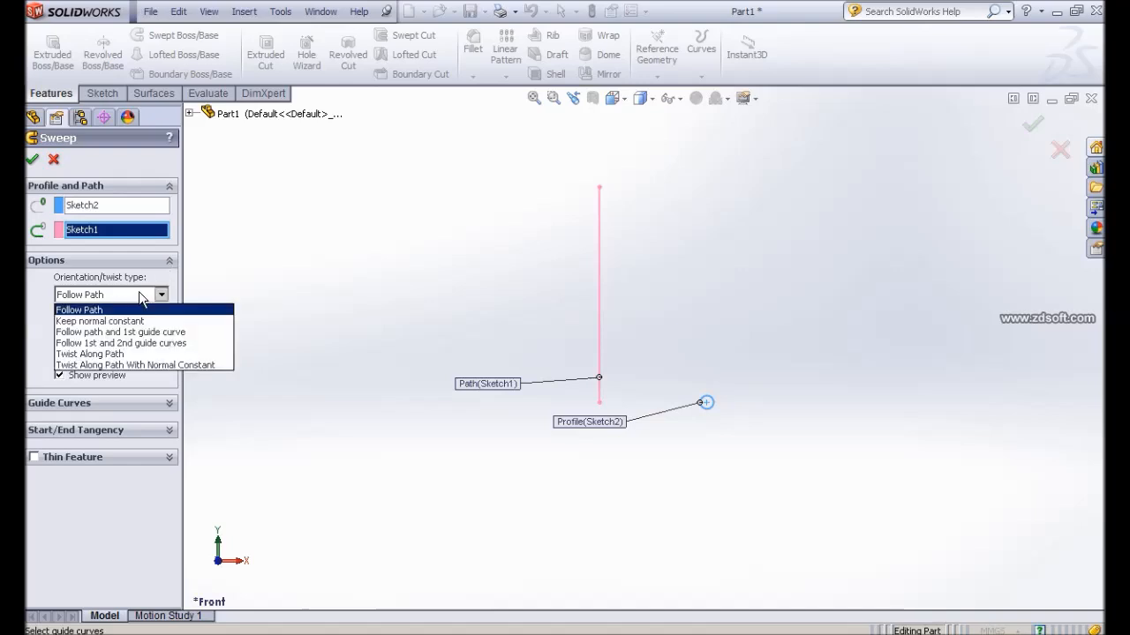
left_click(101, 354)
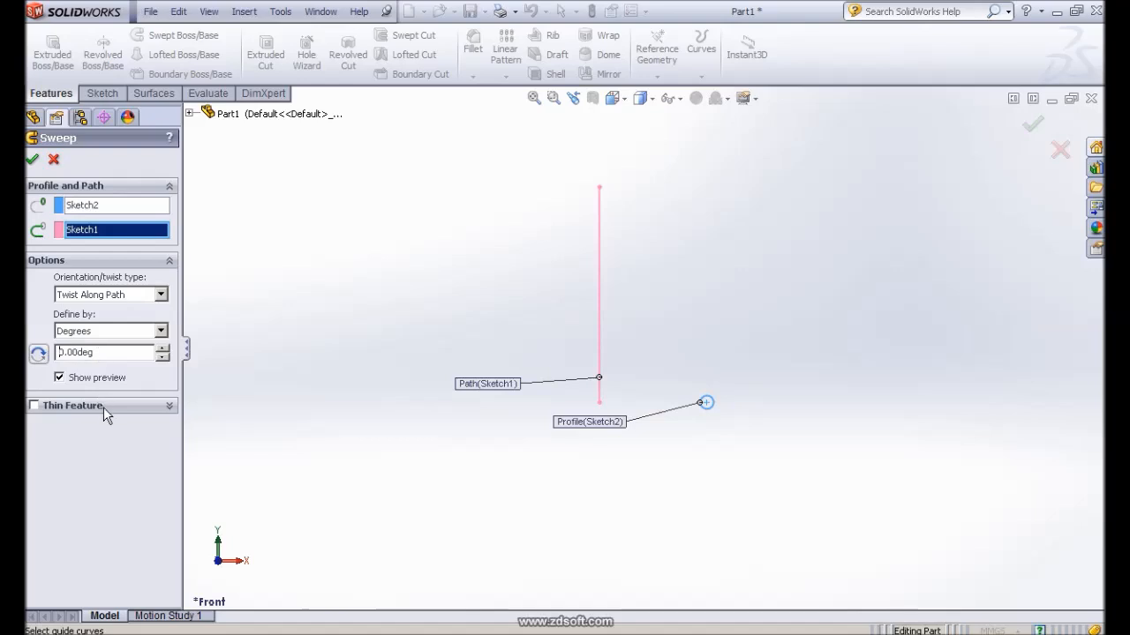
left_click(115, 330)
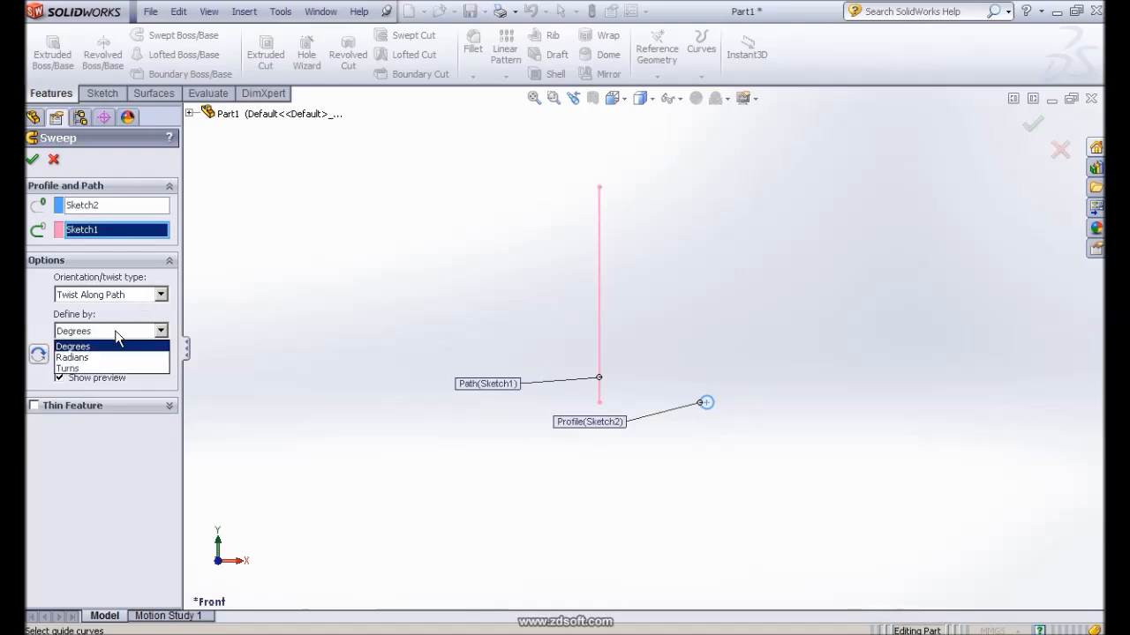
left_click(81, 369)
left_click(105, 353)
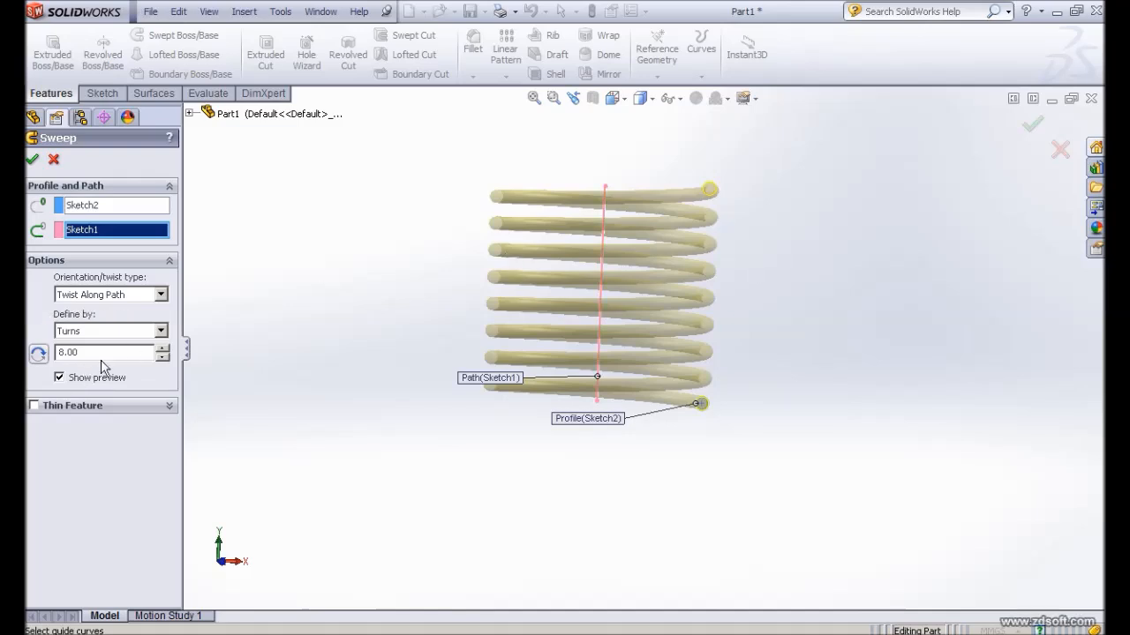
left_click(33, 160)
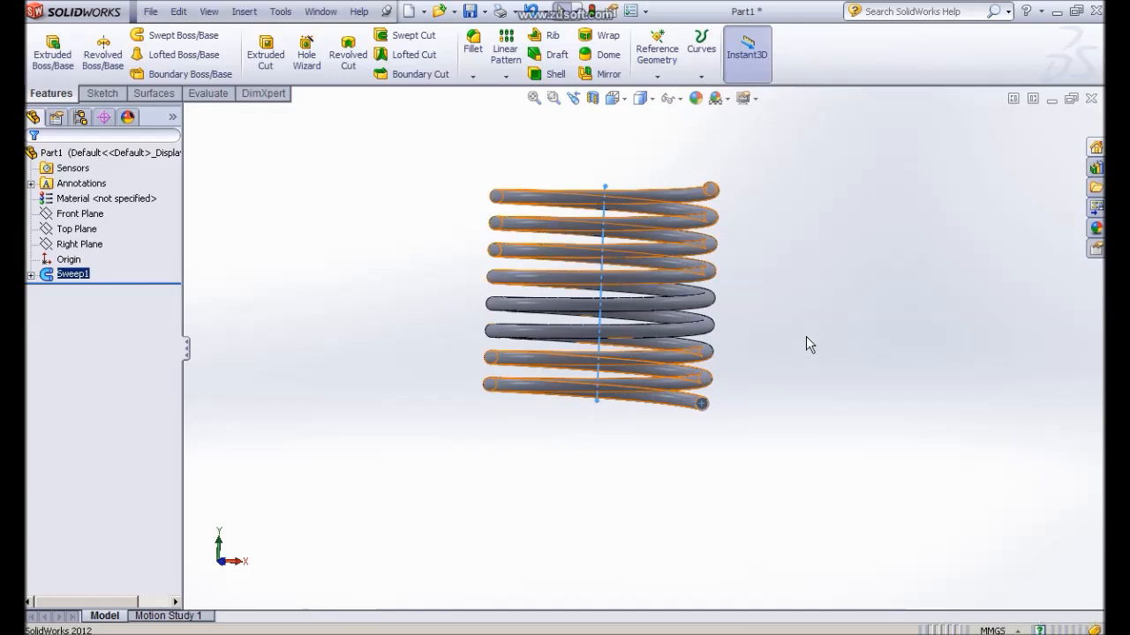
Start a new sketch on the Front Plane of the coil part and view it normal to the plane
middle_click_drag(800, 297, 782, 254)
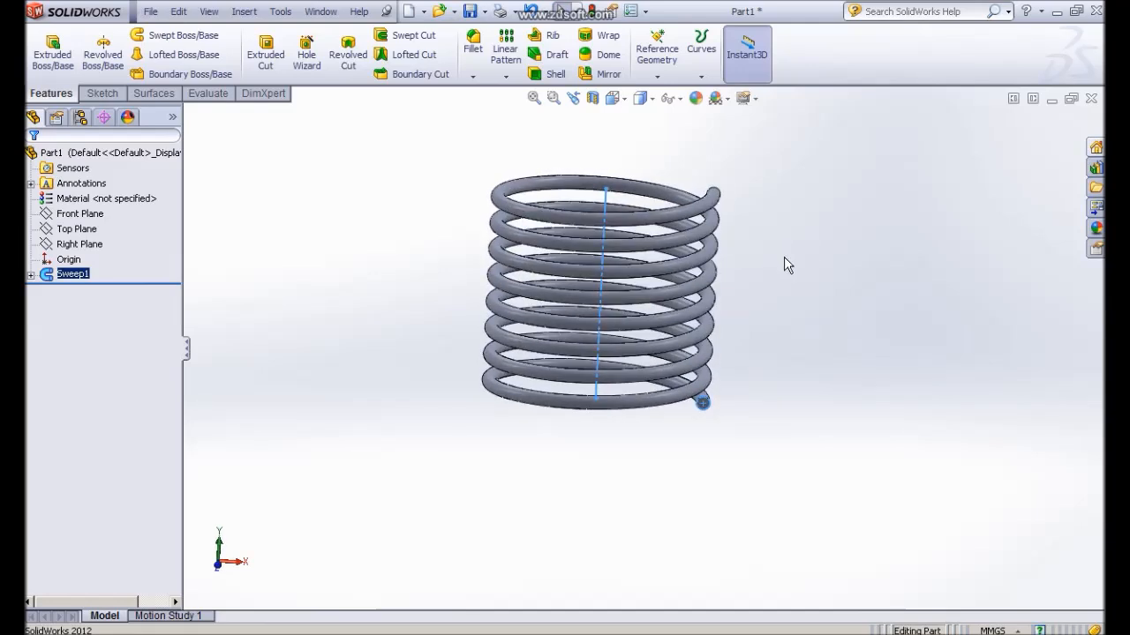
key("f")
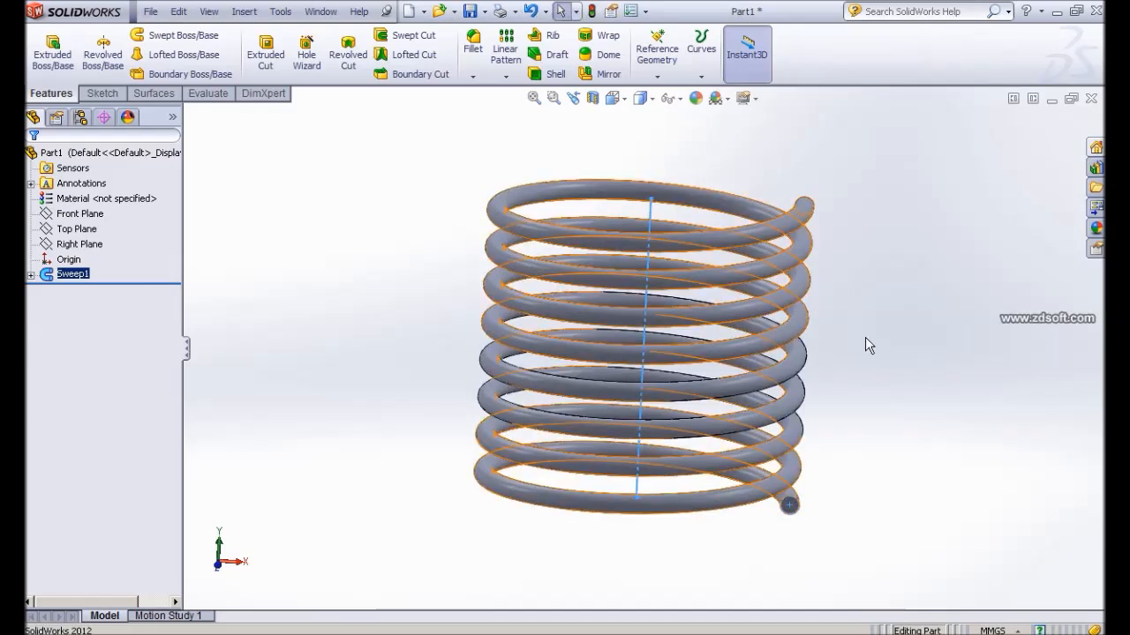
scroll(654, 252, "up", 1)
left_click(649, 228)
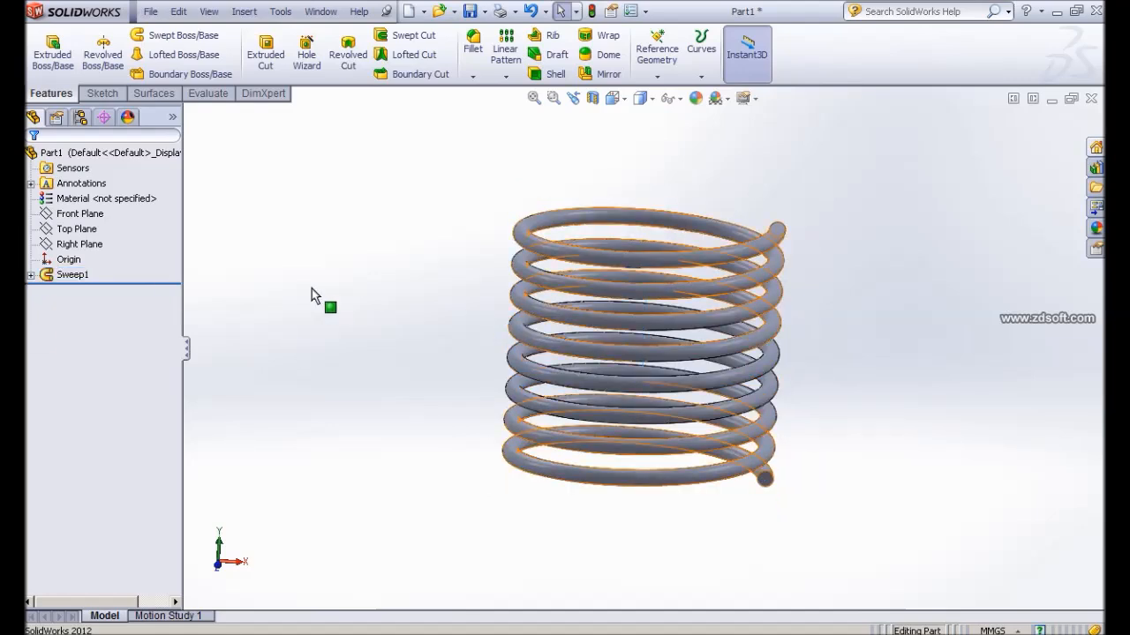
left_click(81, 216)
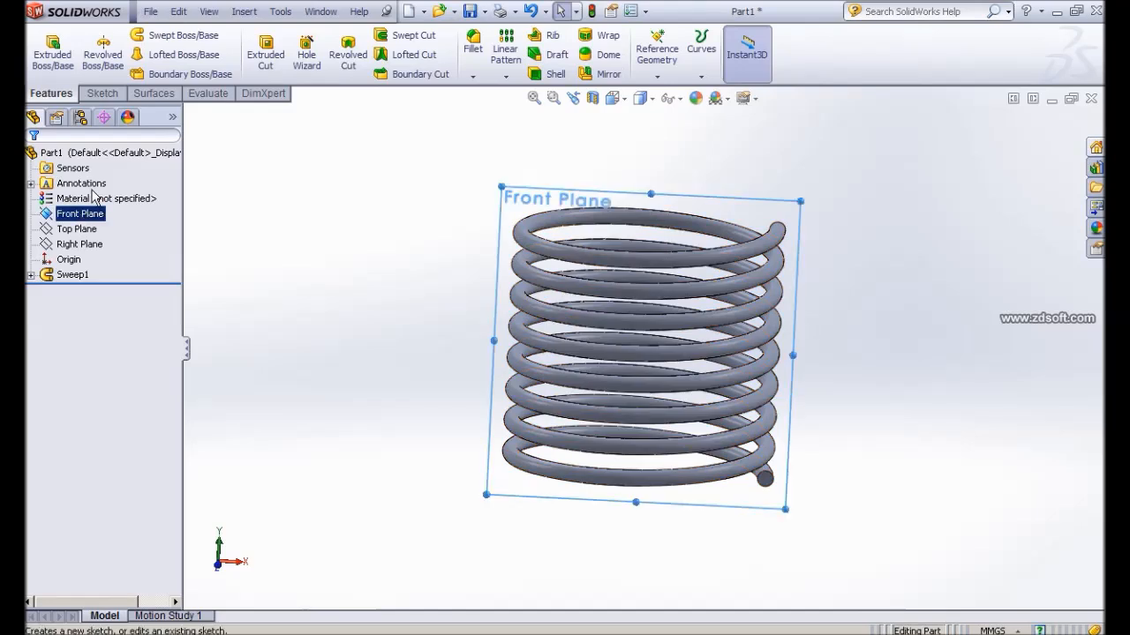
left_click(95, 196)
left_click(94, 291)
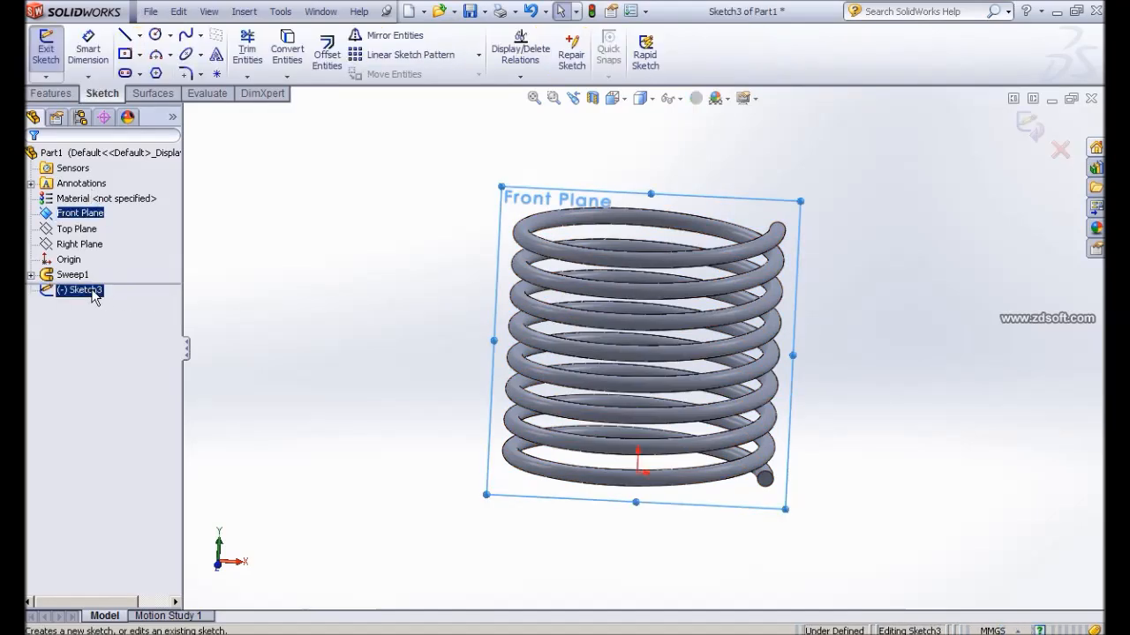
left_click(121, 269)
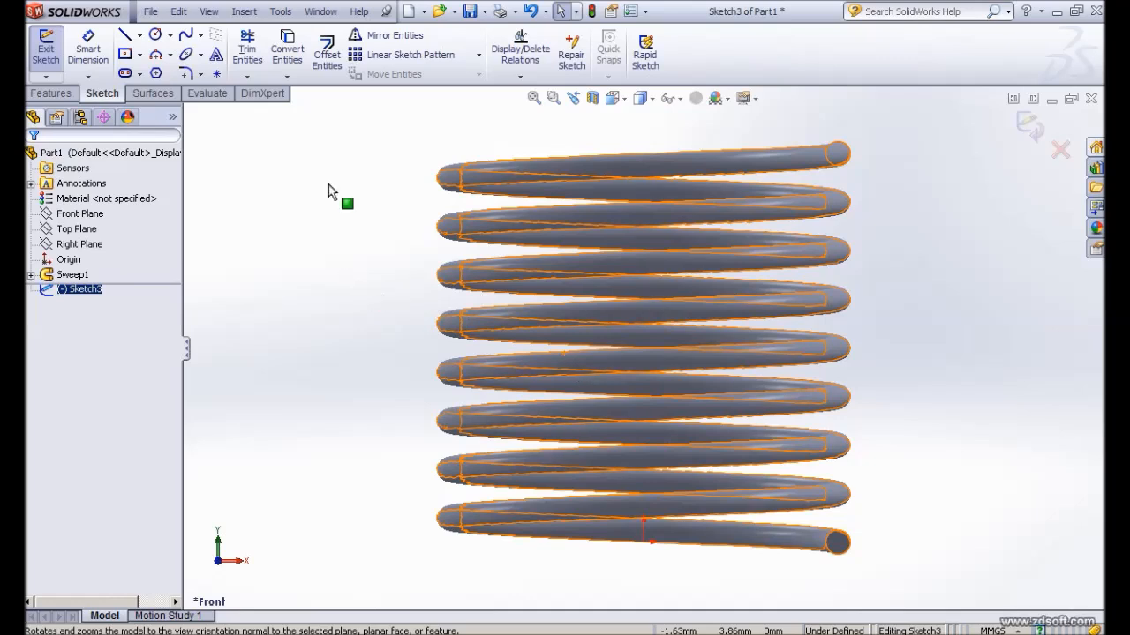
Sketch a vertical centerline 8.50 mm long through the origin, from level with the bottom coil end's lower edge to the top coil end's upper edge
scroll(291, 167, "up", 1)
left_click(138, 36)
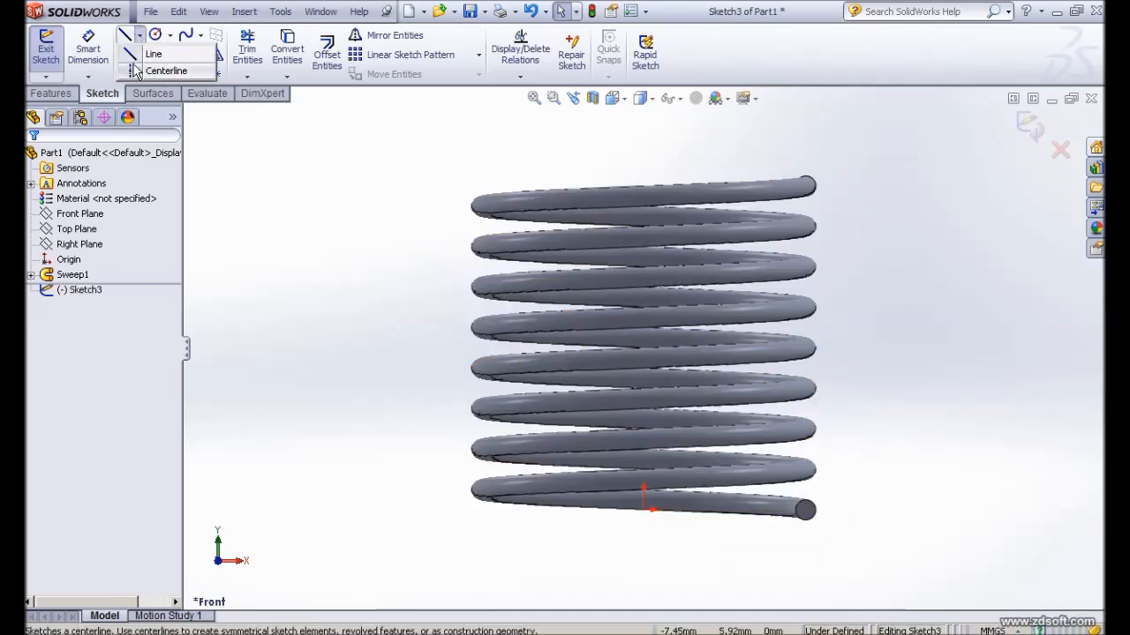
left_click(134, 72)
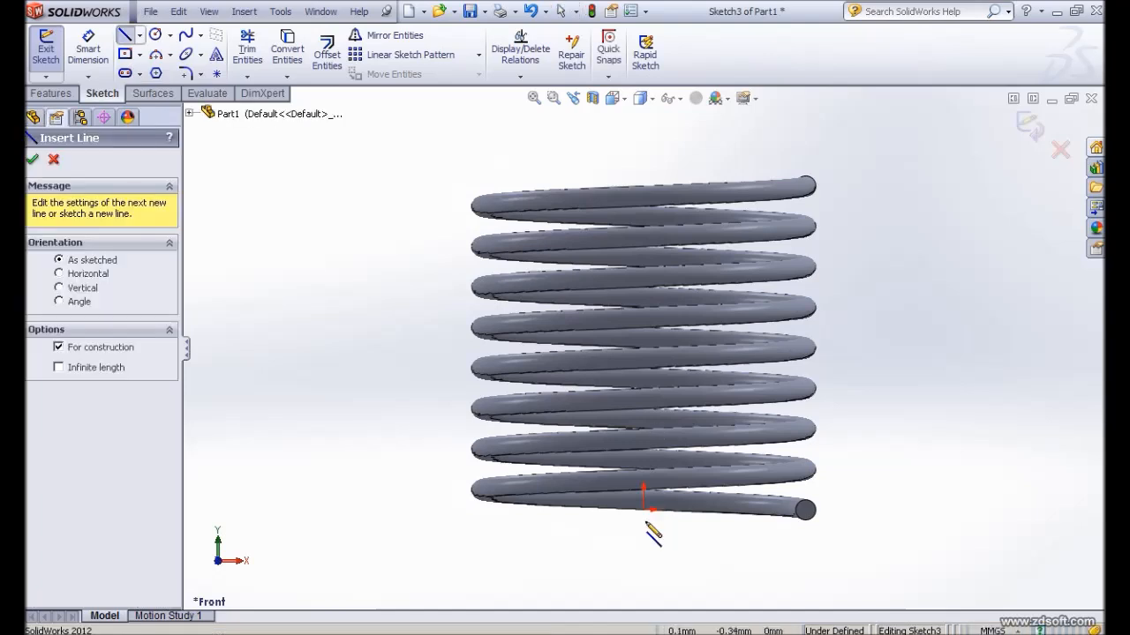
scroll(699, 548, "down", 4)
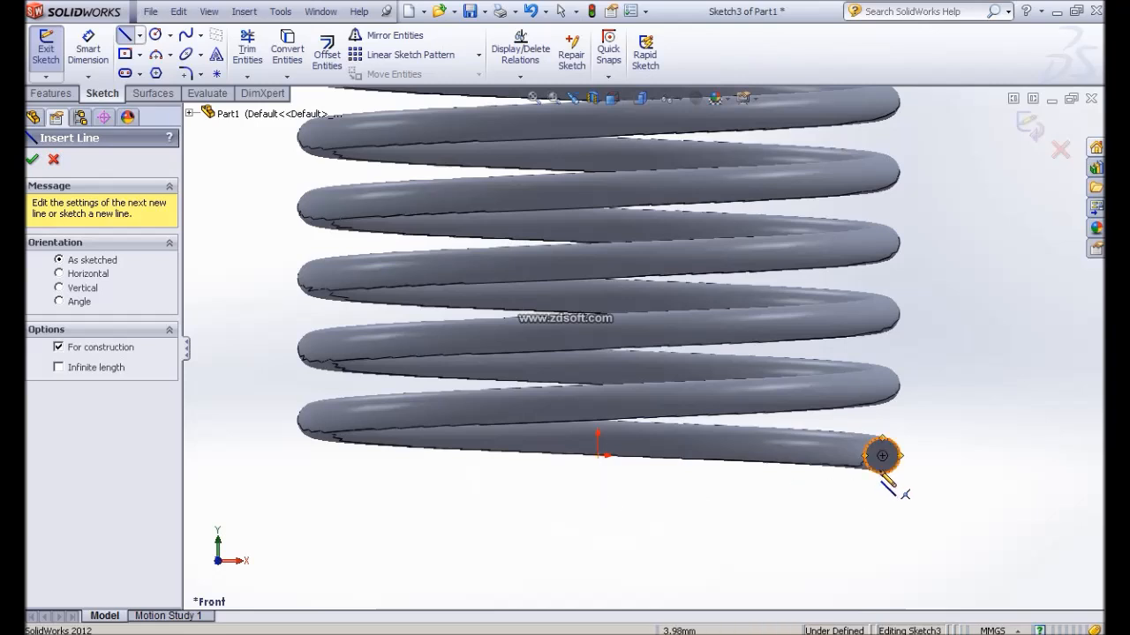
left_click(883, 473)
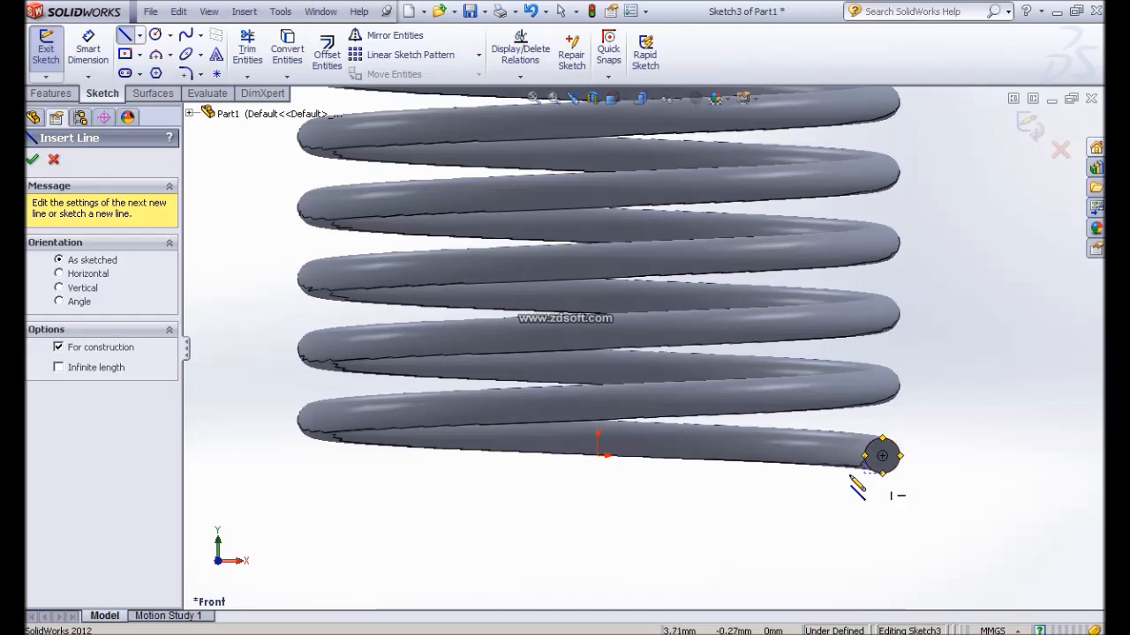
double_click(599, 474)
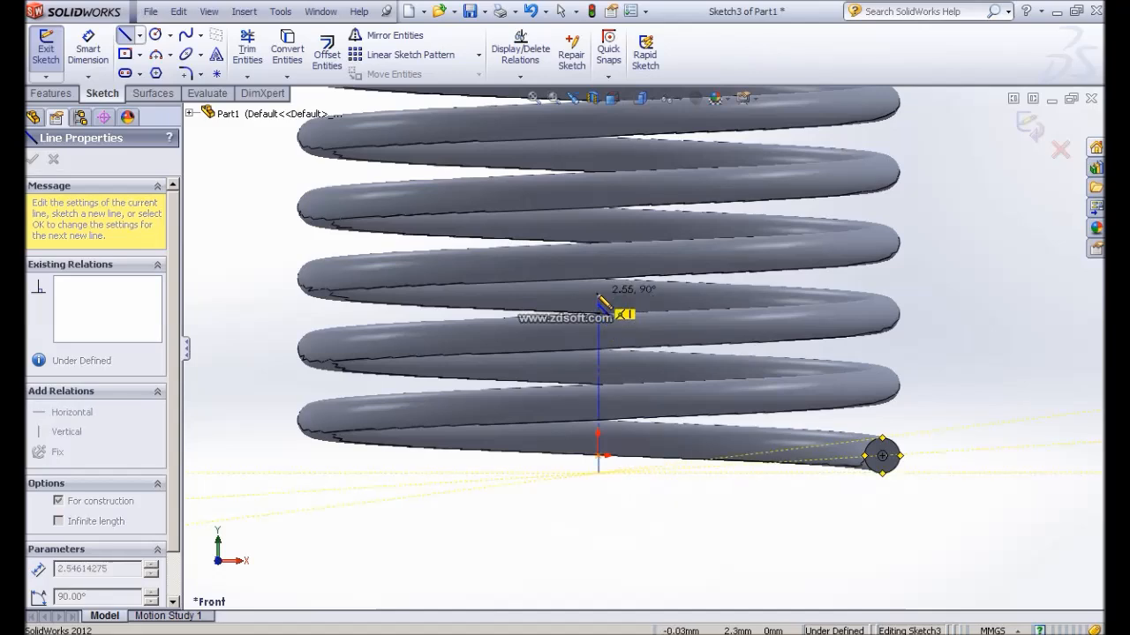
scroll(598, 296, "up", 2)
scroll(600, 300, "up", 3)
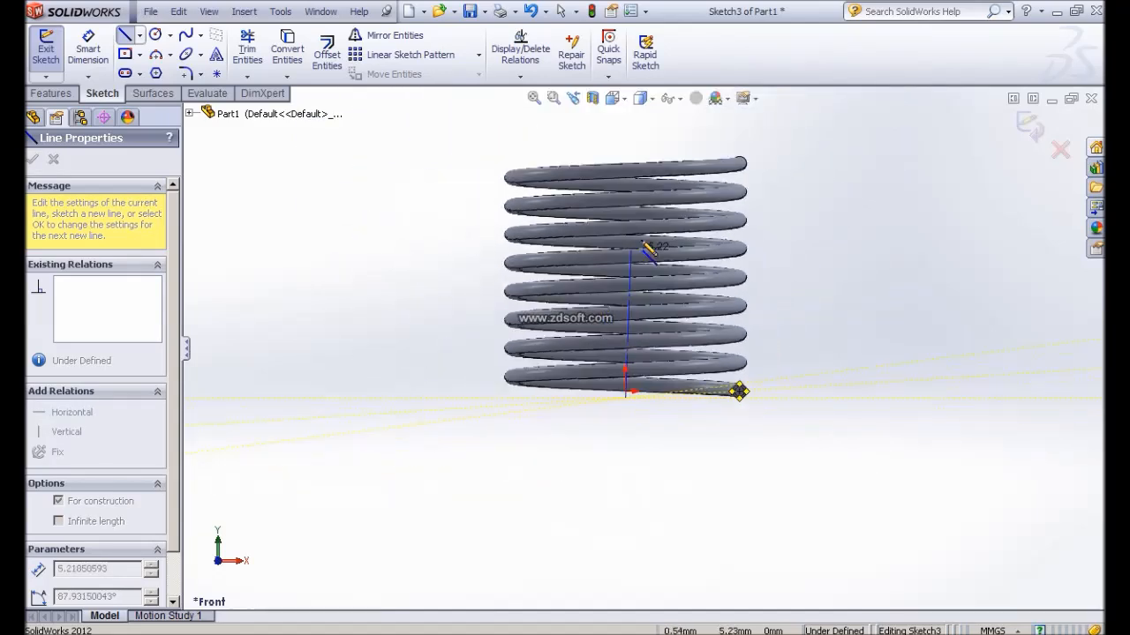
middle_click_drag(640, 236, 644, 343, "ctrl")
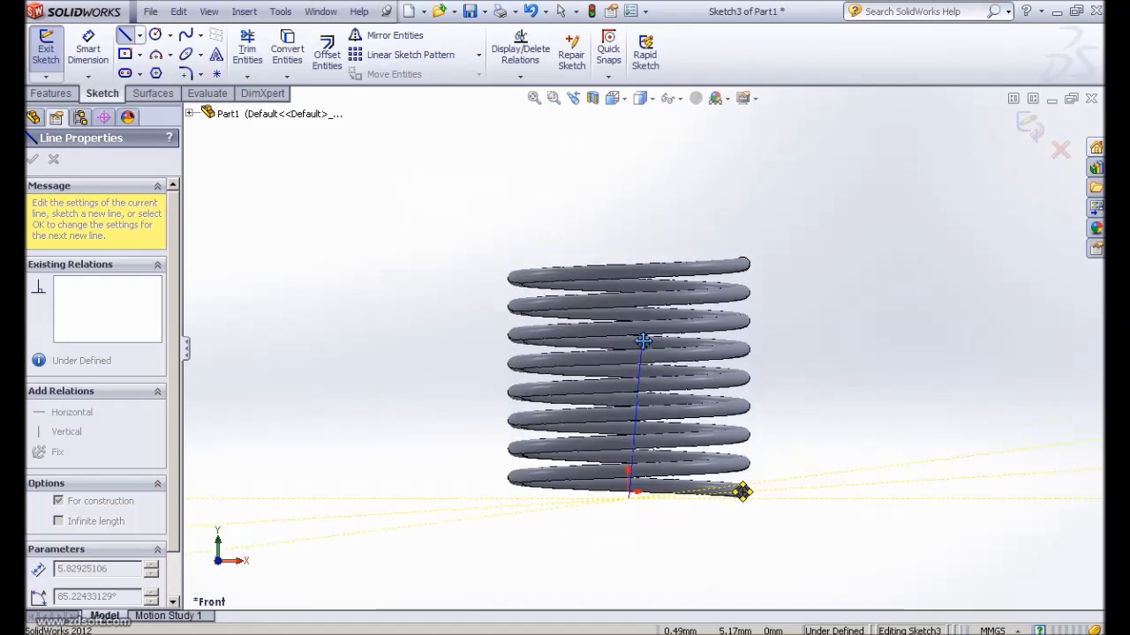
scroll(640, 260, "down", 3)
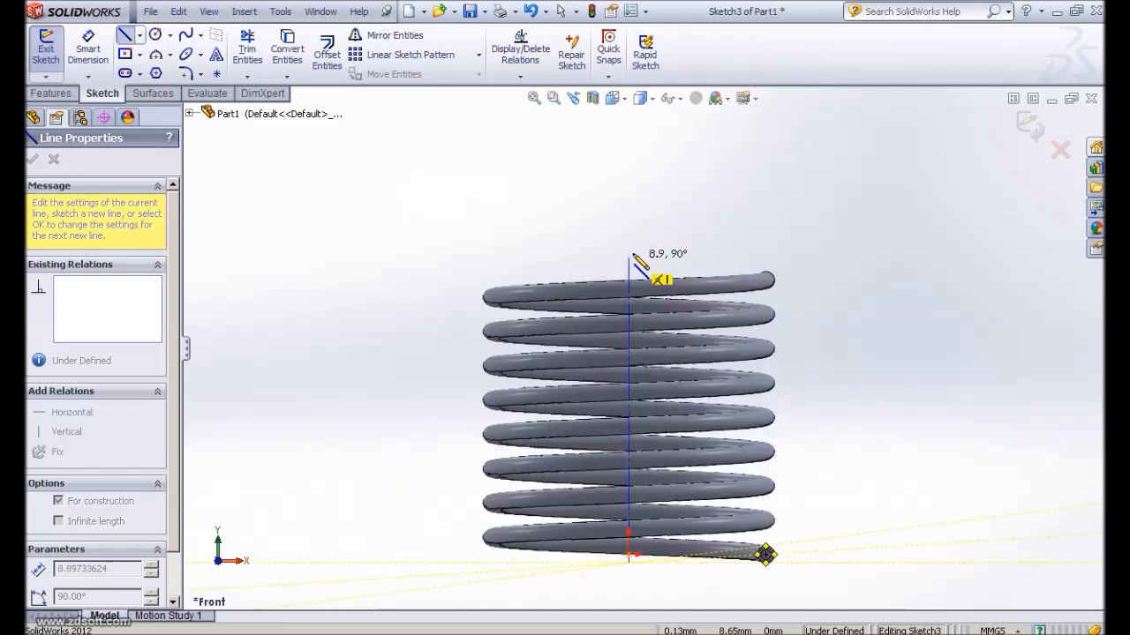
scroll(634, 264, "down", 2)
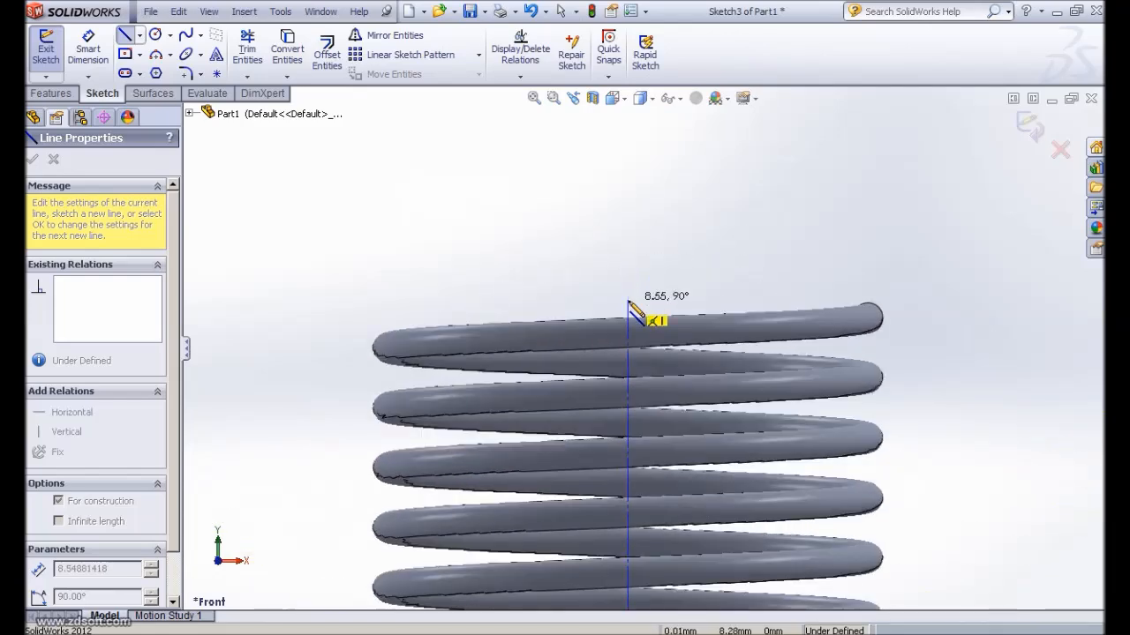
scroll(629, 303, "down", 3)
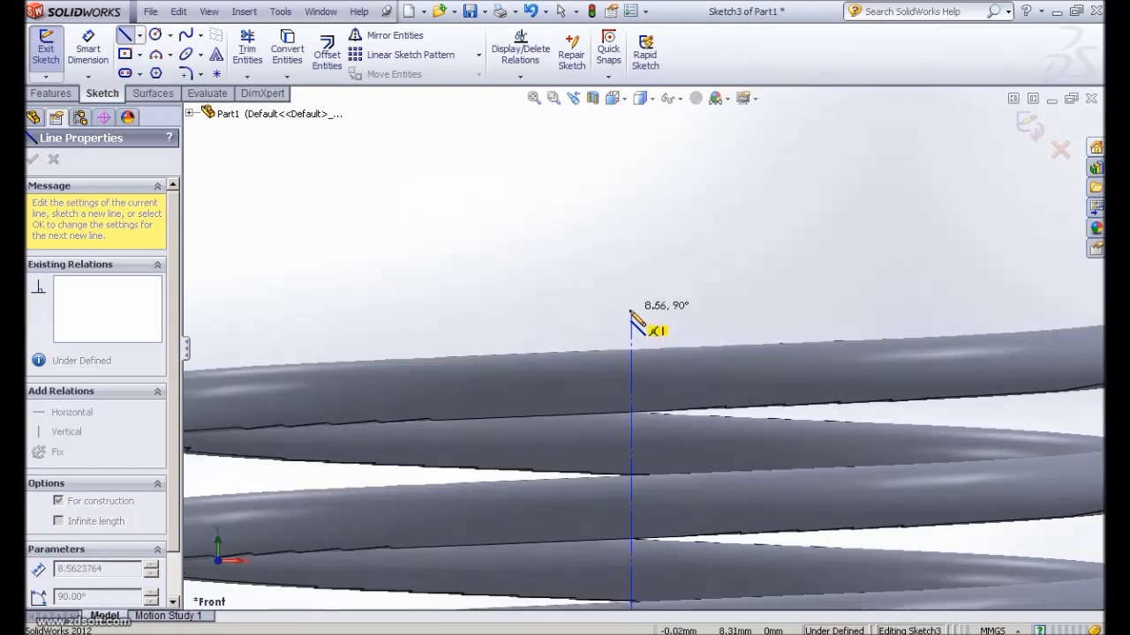
scroll(630, 311, "up", 2)
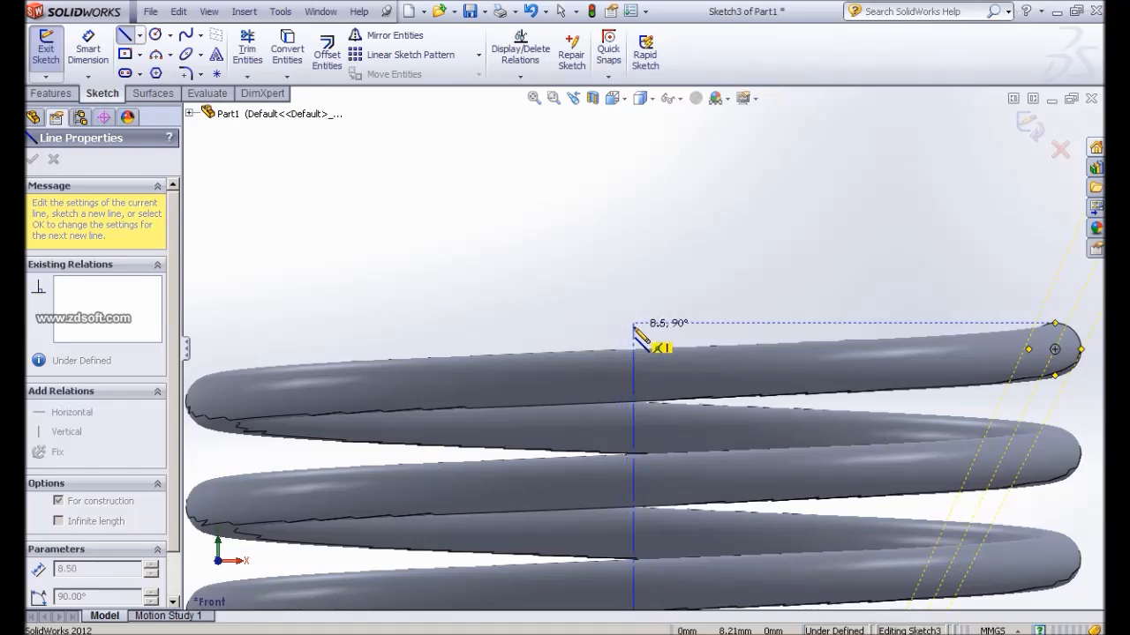
left_click(632, 323)
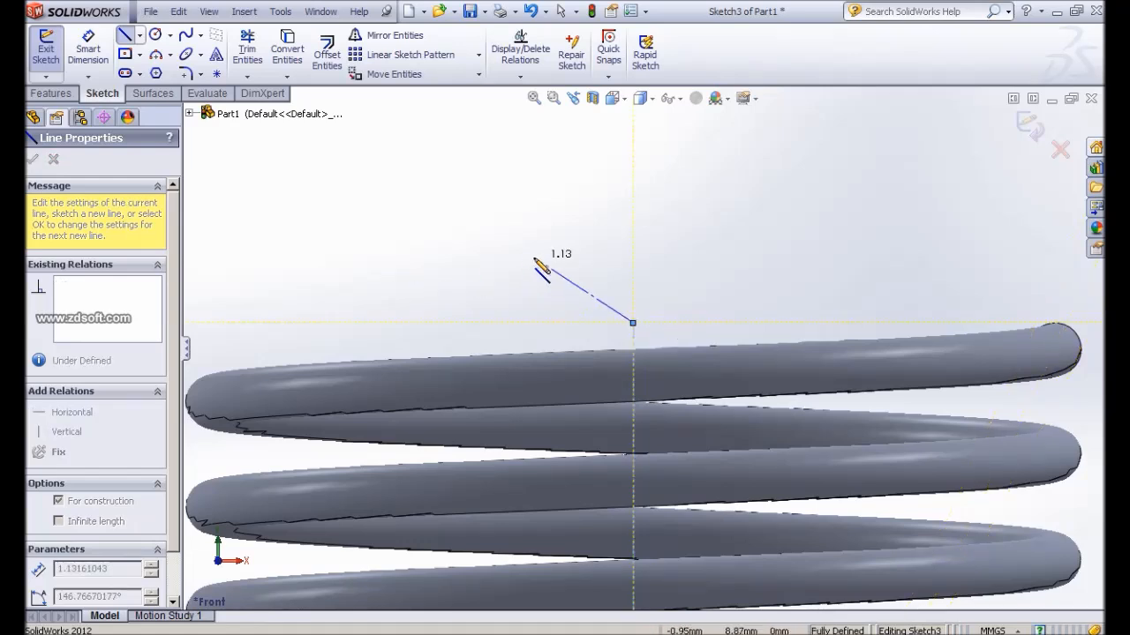
key("Escape")
key("Escape")
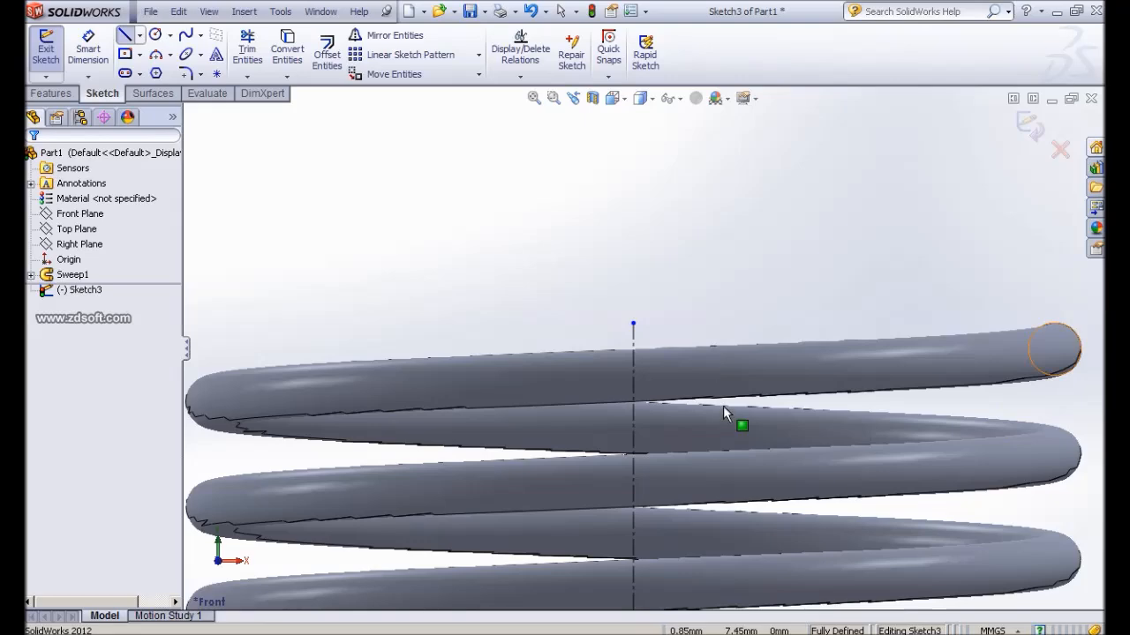
scroll(722, 407, "up", 1)
scroll(722, 406, "up", 7)
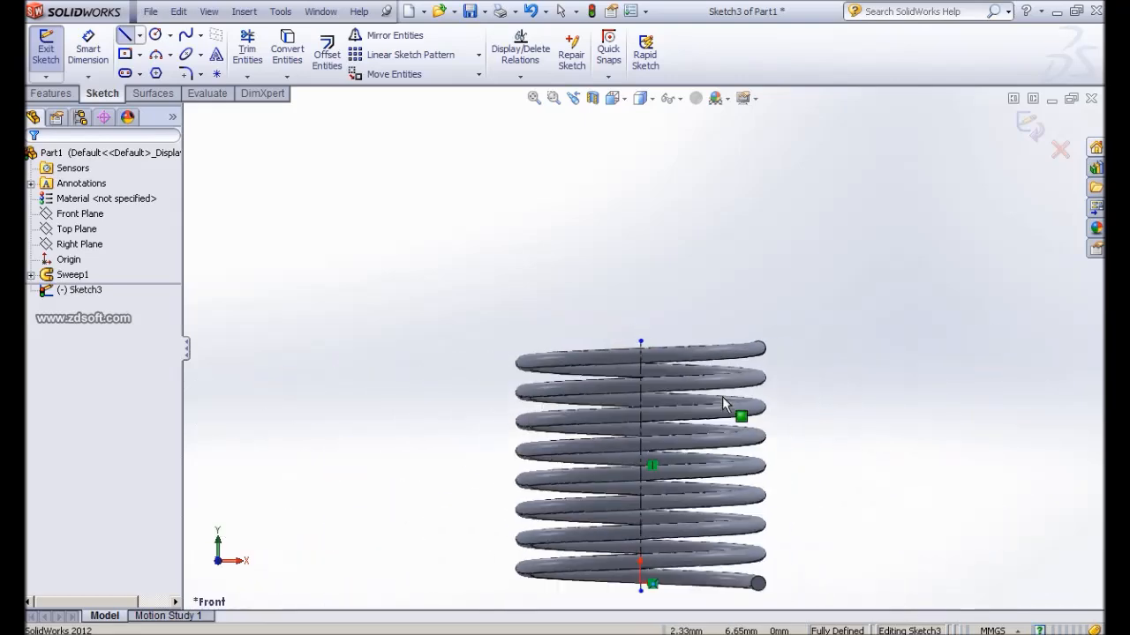
key("Escape")
Check the centerline's length with Smart Dimension without placing a dimension, and exit the sketch
mouse_move(817, 357)
middle_mouse_down()
mouse_move(800, 377)
mouse_move(812, 372)
middle_mouse_up()
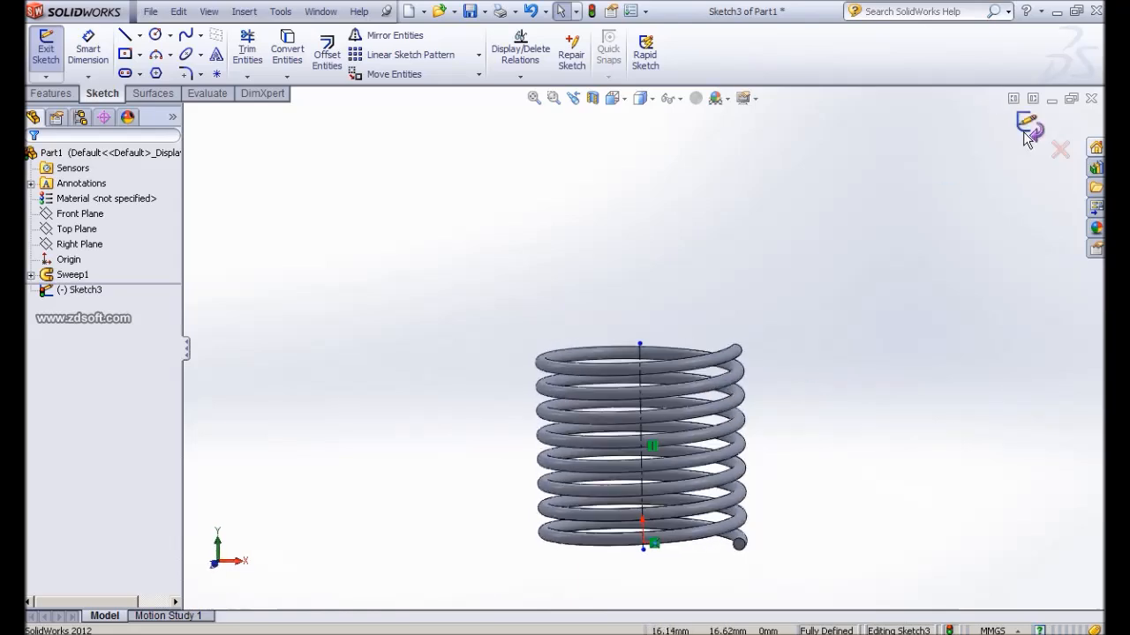
left_click(91, 51)
scroll(681, 371, "down", 1)
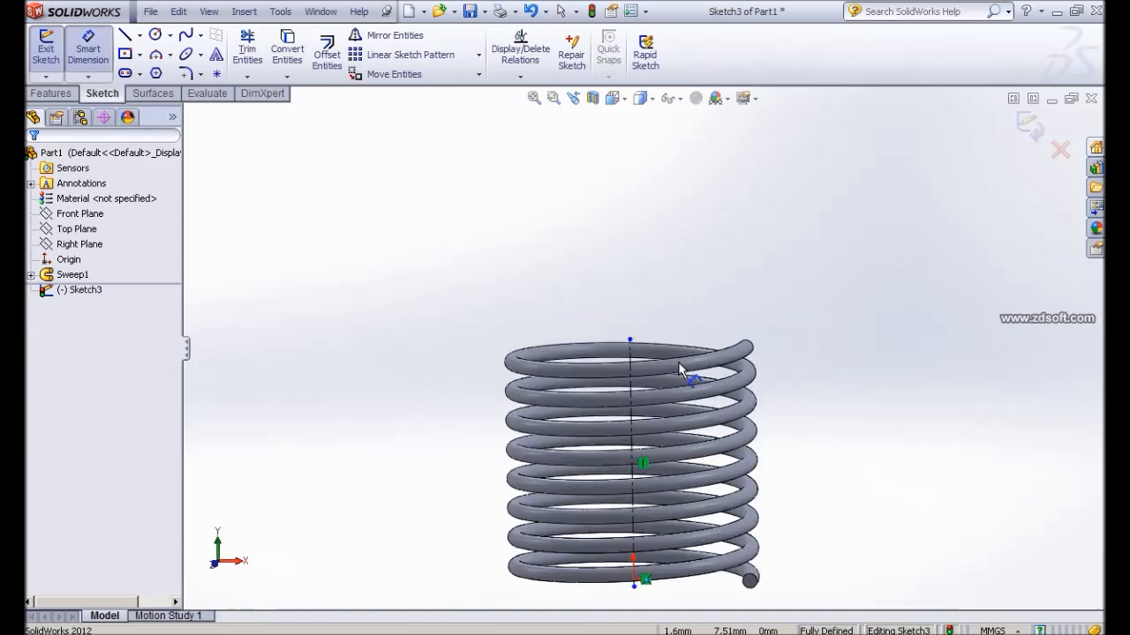
scroll(680, 371, "down", 1)
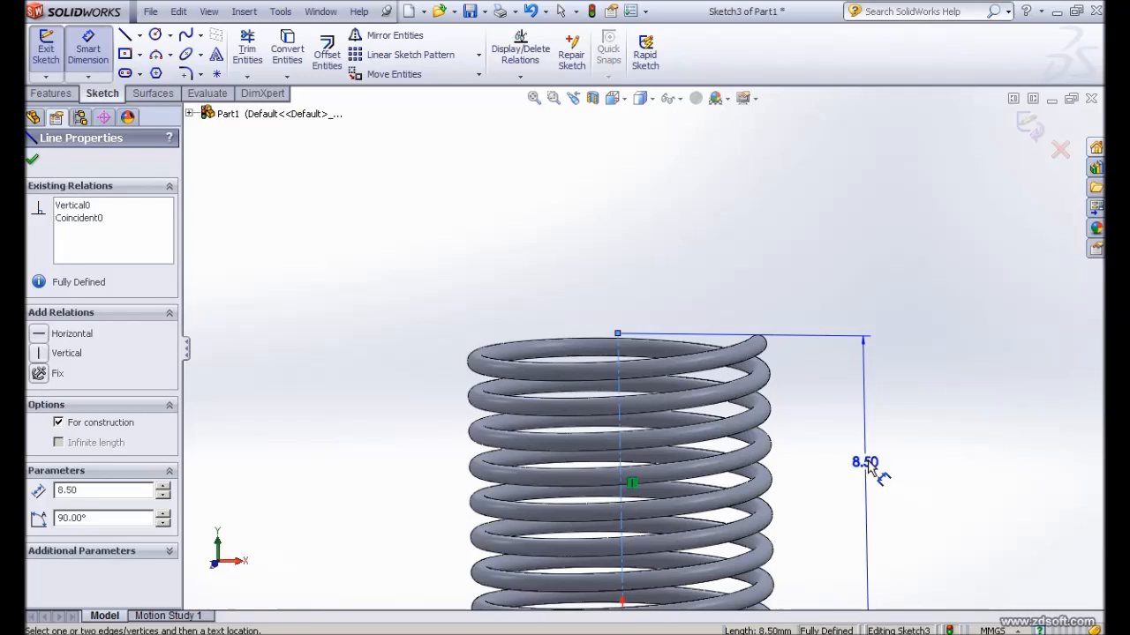
scroll(869, 466, "up", 2)
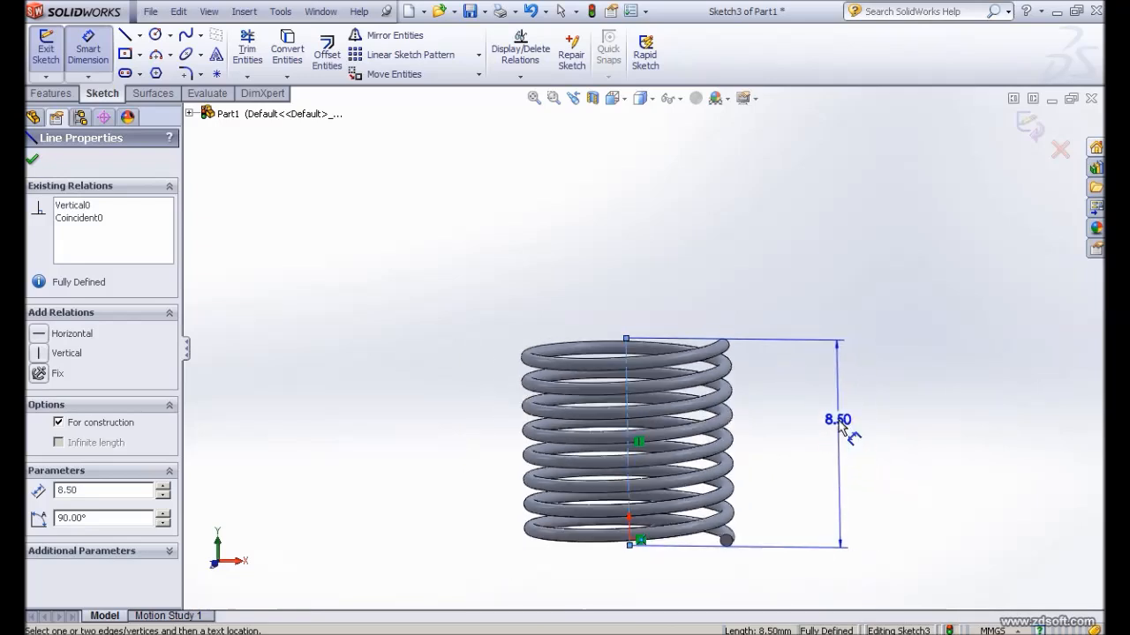
key("Escape")
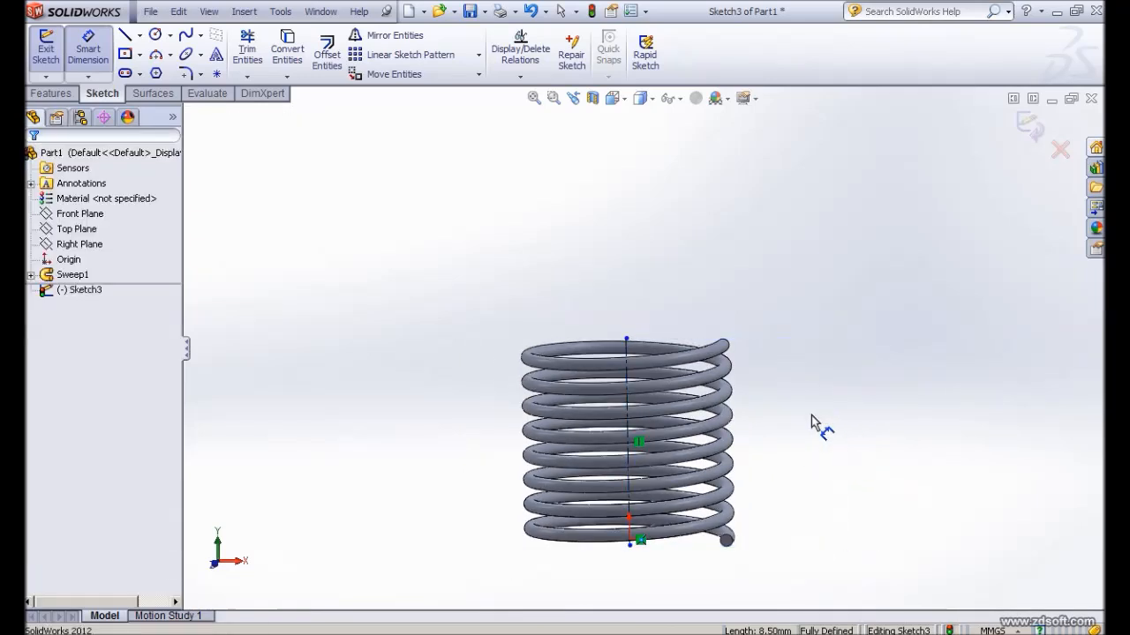
left_click(1026, 129)
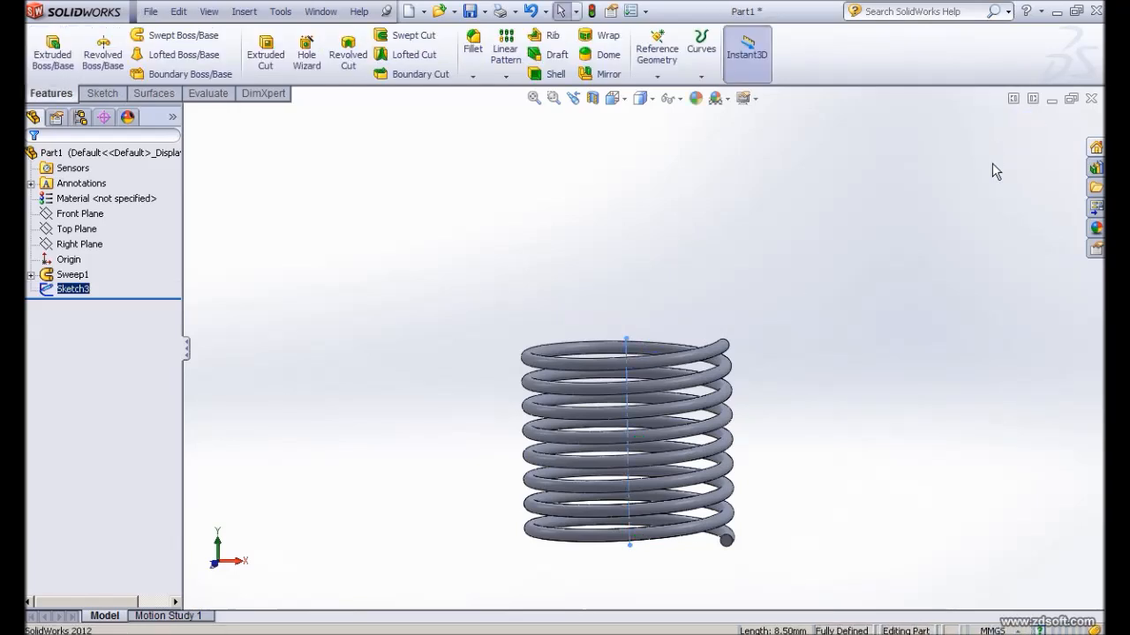
Save the coil part as "spring for gear connector2" in the Documents library and close it
scroll(861, 342, "up", 1)
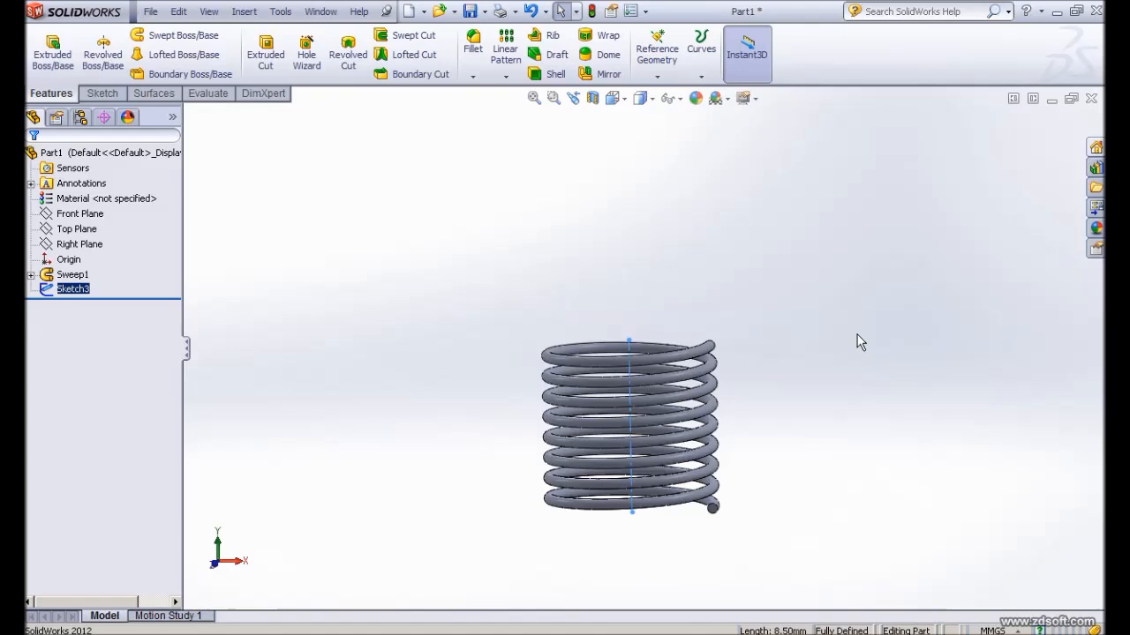
scroll(860, 343, "up", 1)
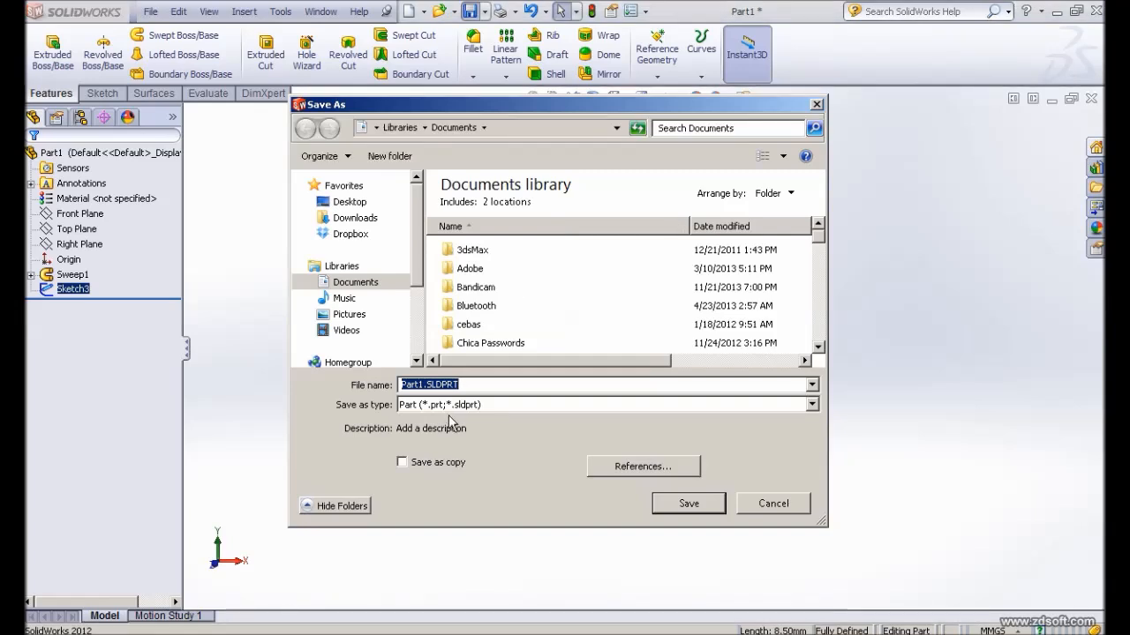
type("sprin")
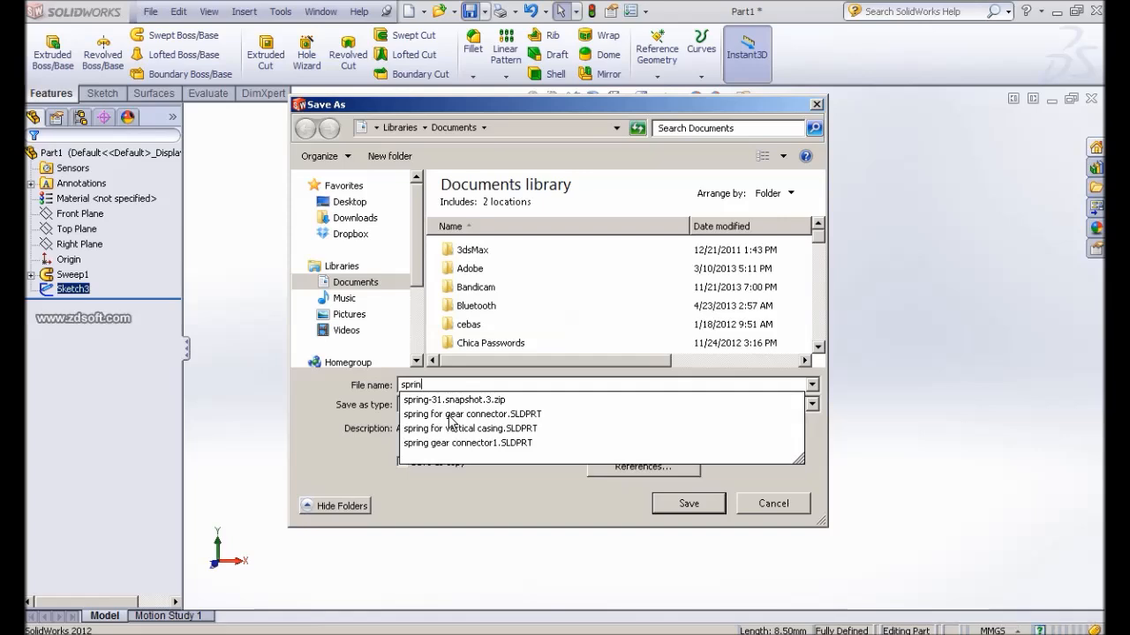
type("g for")
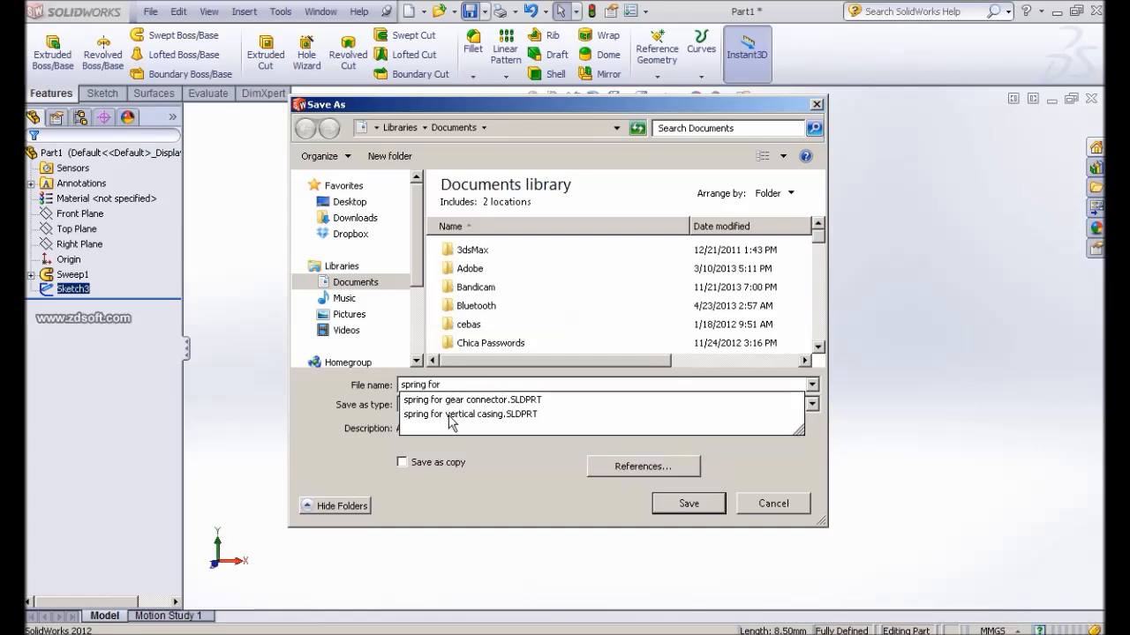
type(" gear connec")
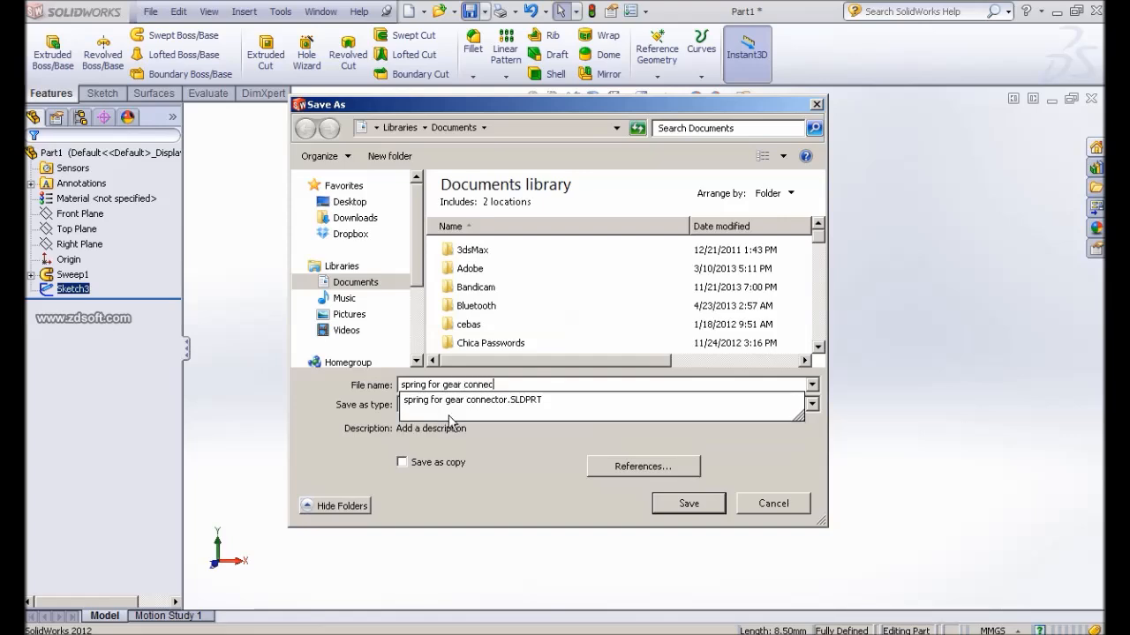
type("tor2")
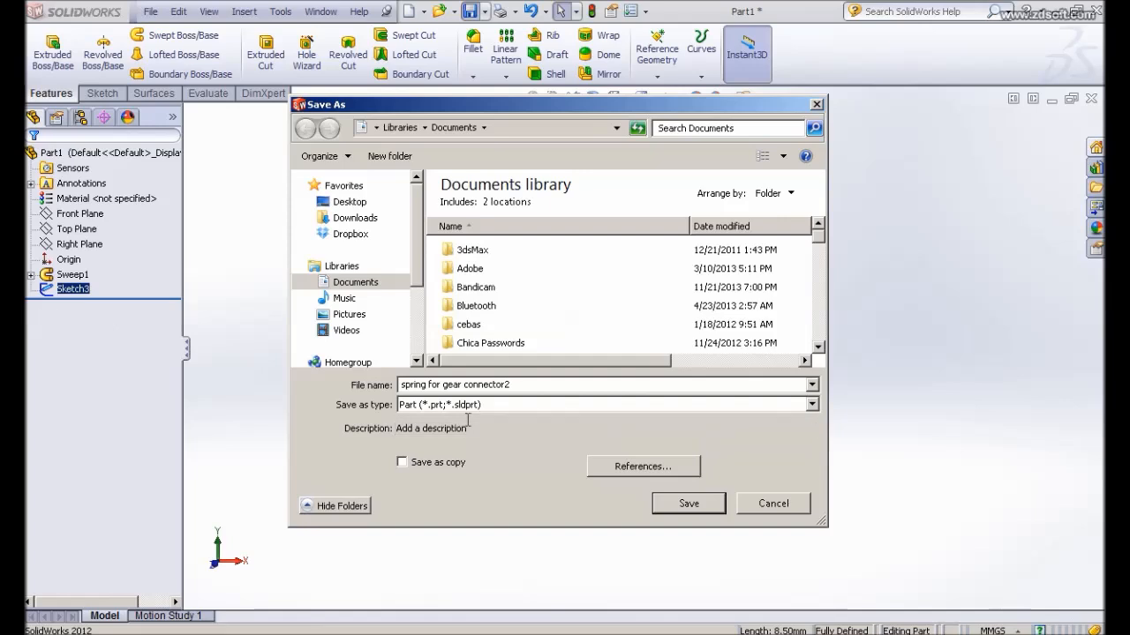
left_click(690, 505)
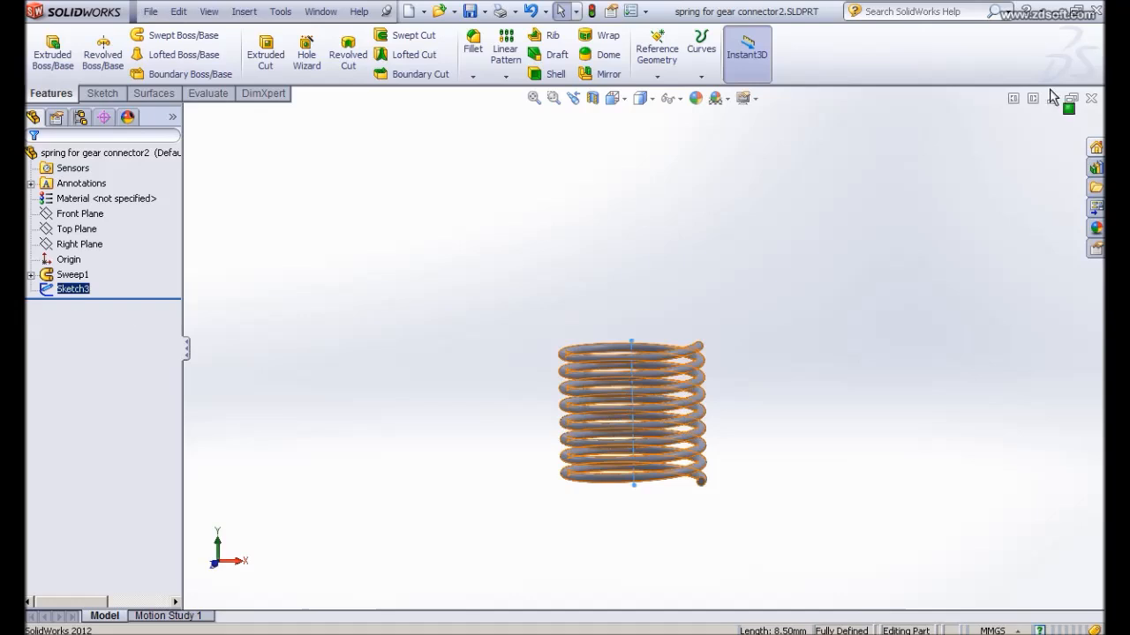
left_click(1092, 98)
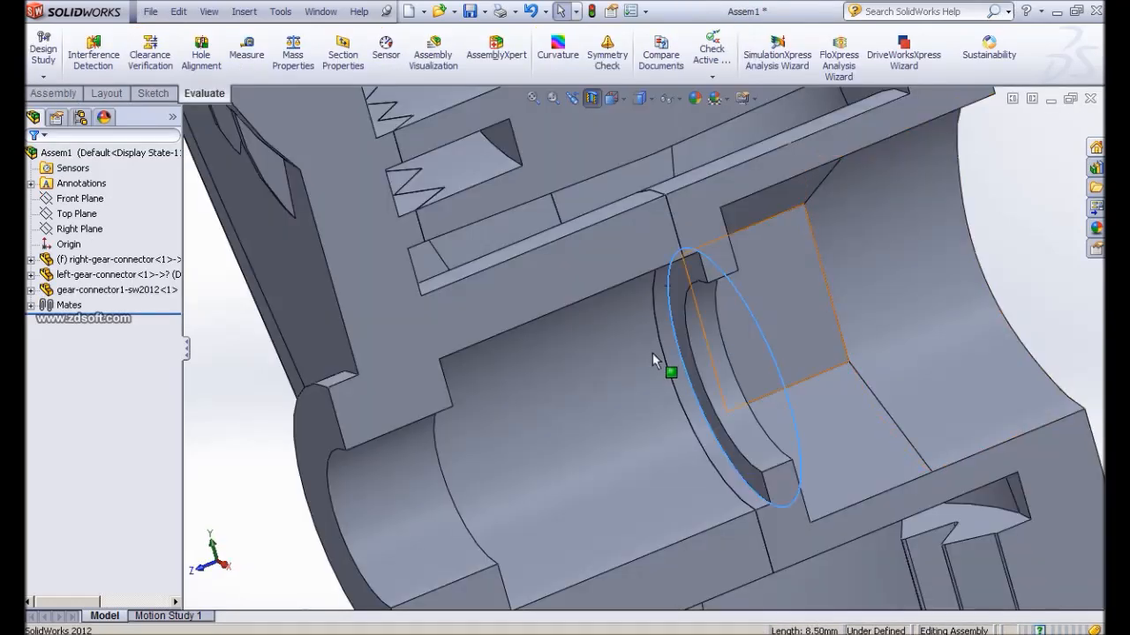
Insert the part "spring for gear connector2" from the Documents library and place it in open space beside the gear connectors
scroll(648, 341, "up", 5)
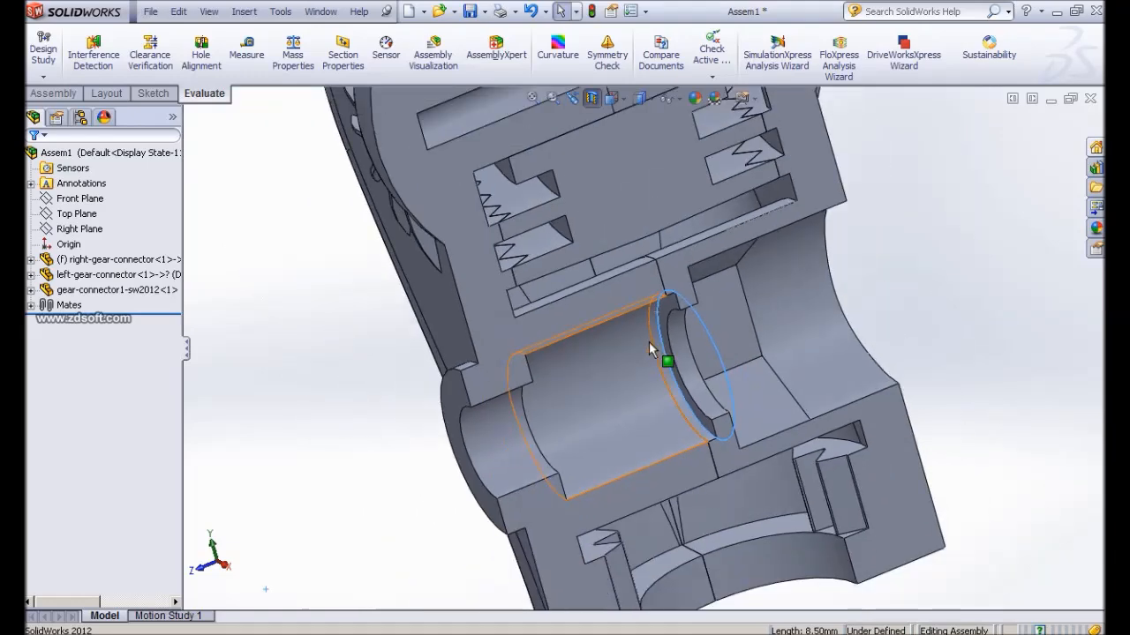
scroll(609, 375, "up", 2)
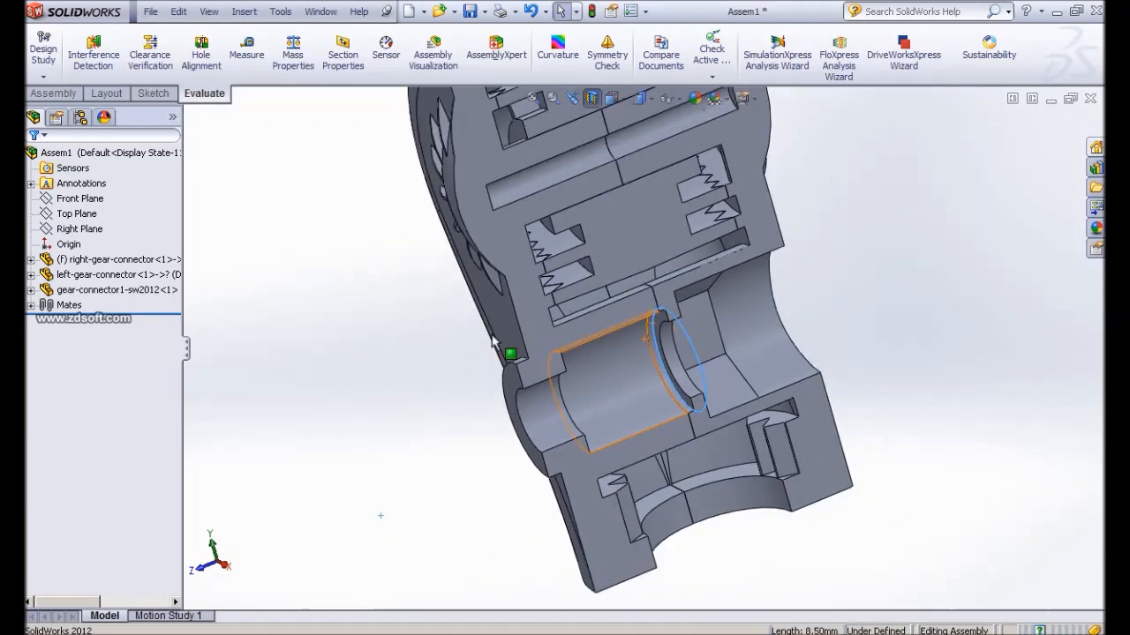
scroll(411, 357, "up", 3)
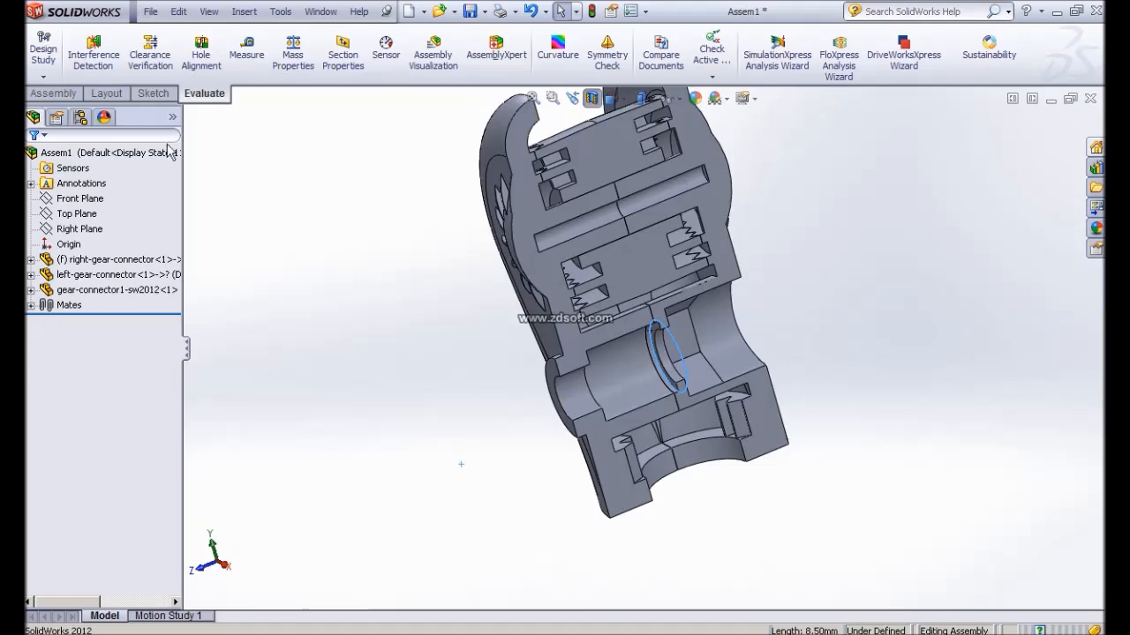
left_click(51, 93)
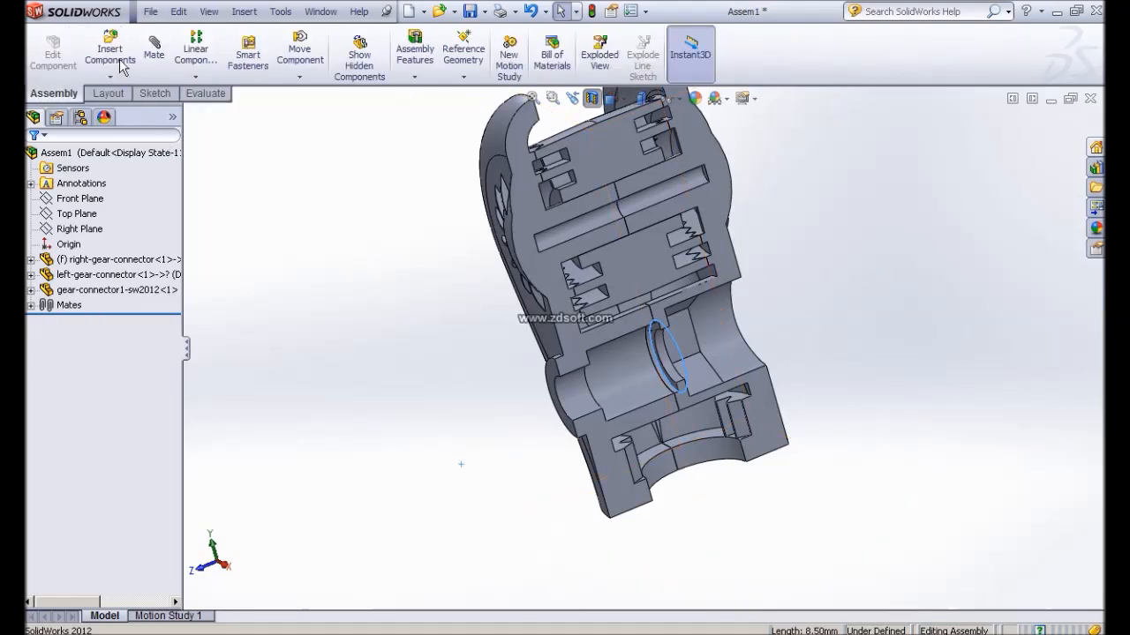
left_click(130, 448)
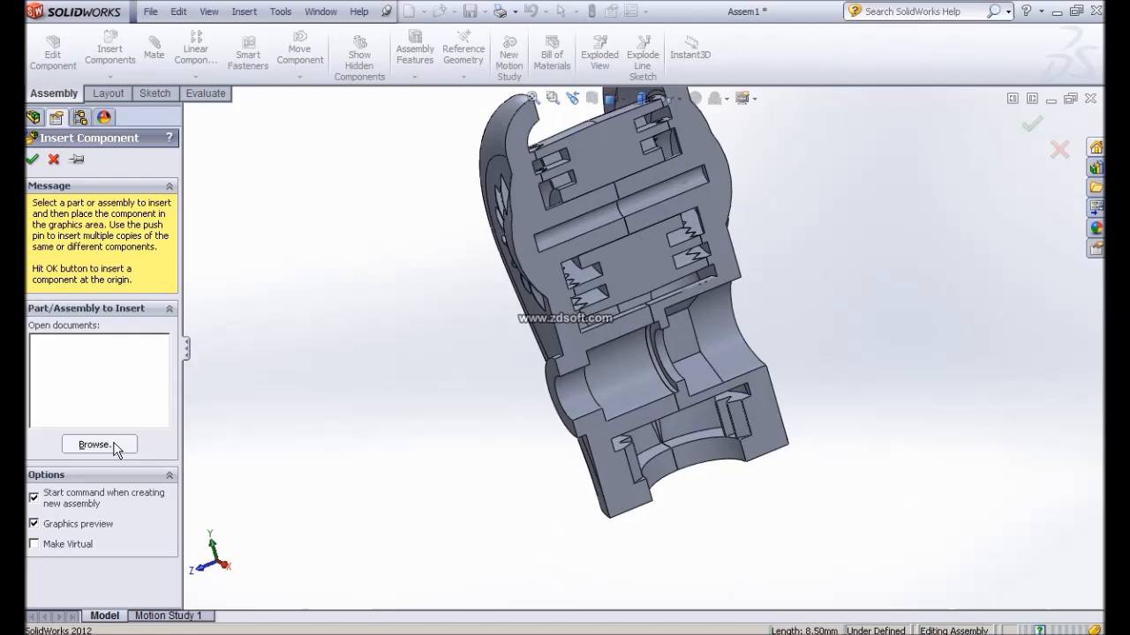
left_click(113, 446)
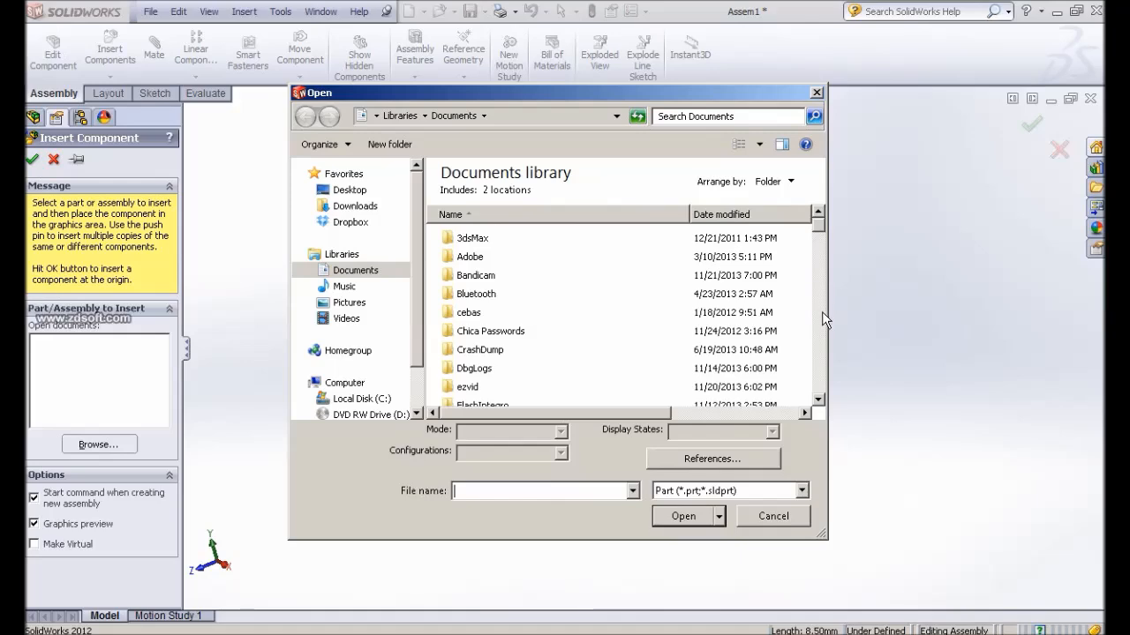
left_click(820, 293)
left_click_drag(819, 288, 821, 366)
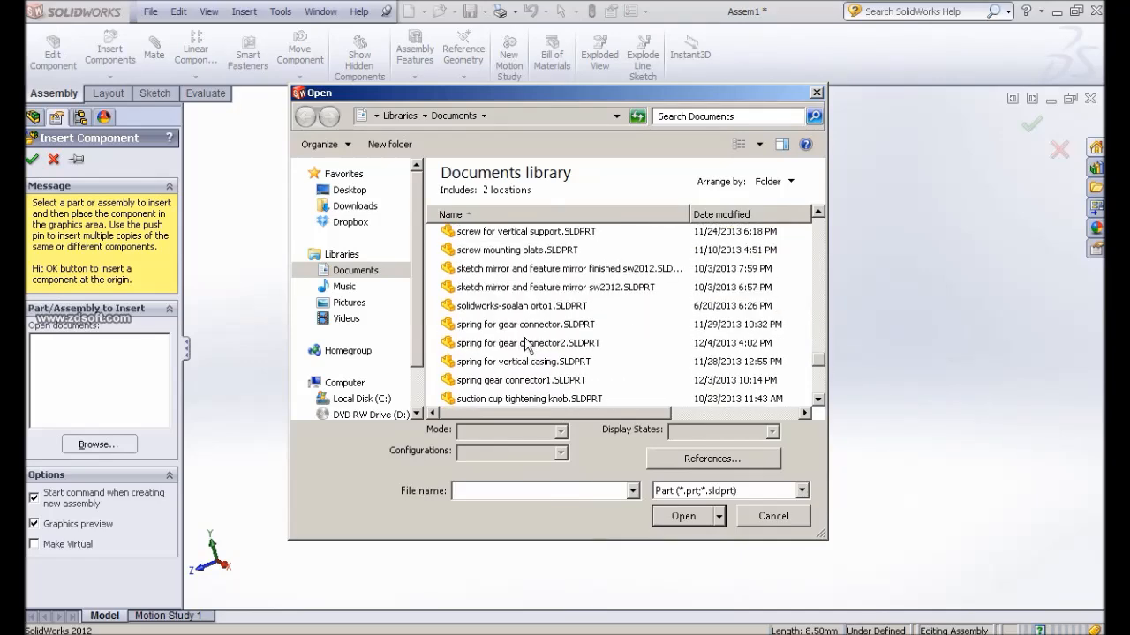
left_click(527, 344)
left_click(686, 519)
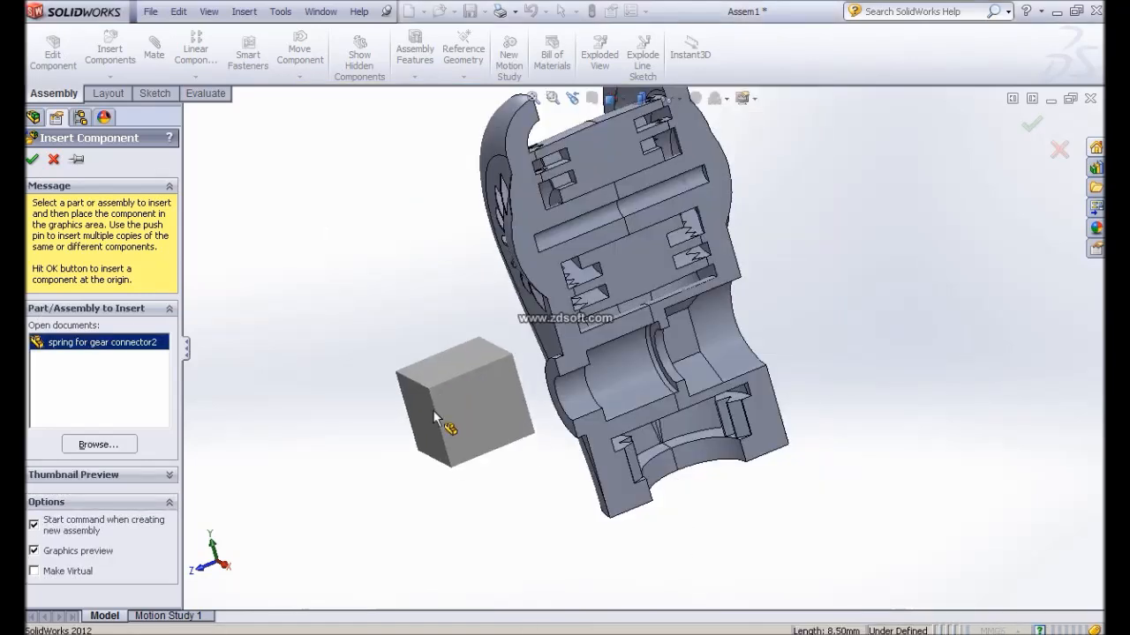
left_click(431, 410)
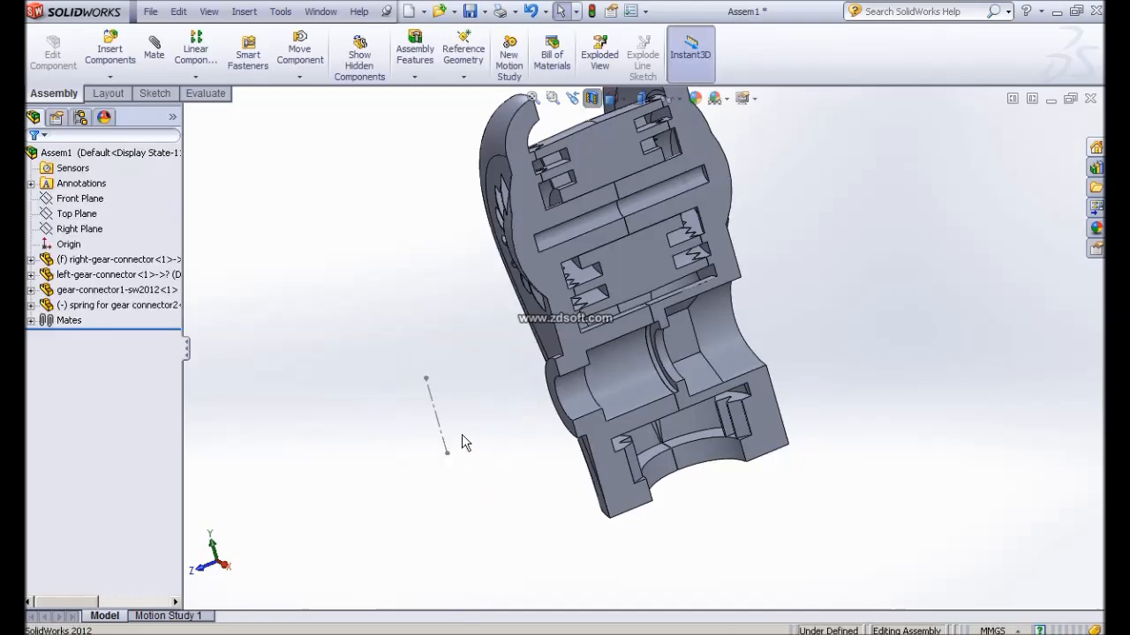
Examine the coil spring and its axis centerline beside the gear connectors
middle_click_drag(530, 415, 567, 420)
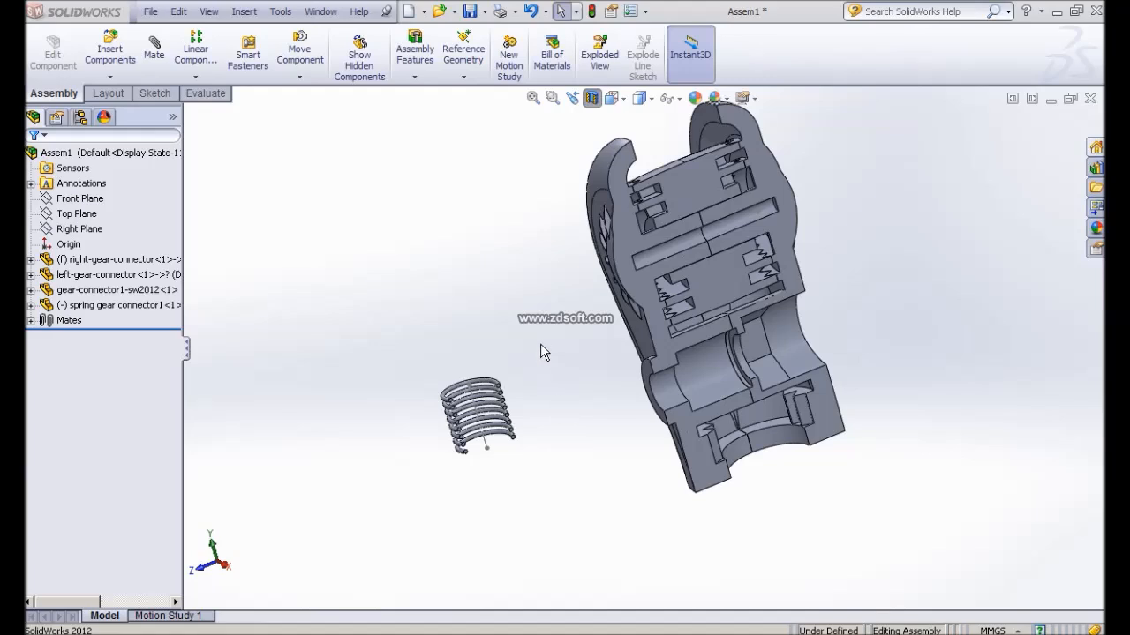
mouse_move(545, 349)
middle_mouse_down()
mouse_move(529, 345)
mouse_move(530, 370)
middle_mouse_up()
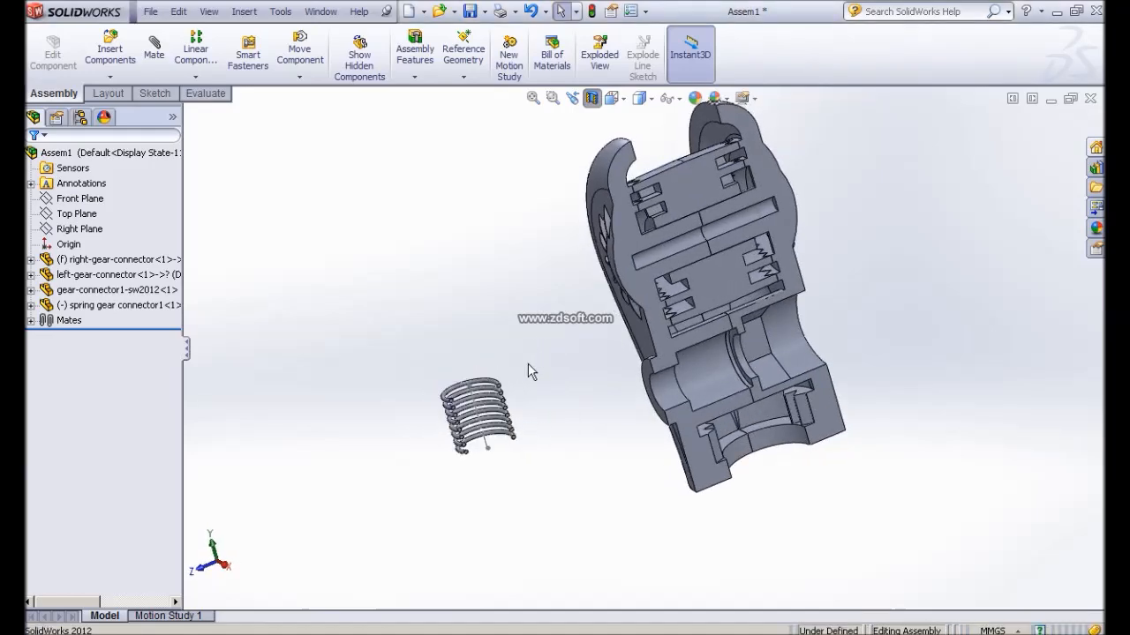
scroll(530, 371, "down", 4)
scroll(530, 371, "up", 3)
scroll(549, 422, "up", 1)
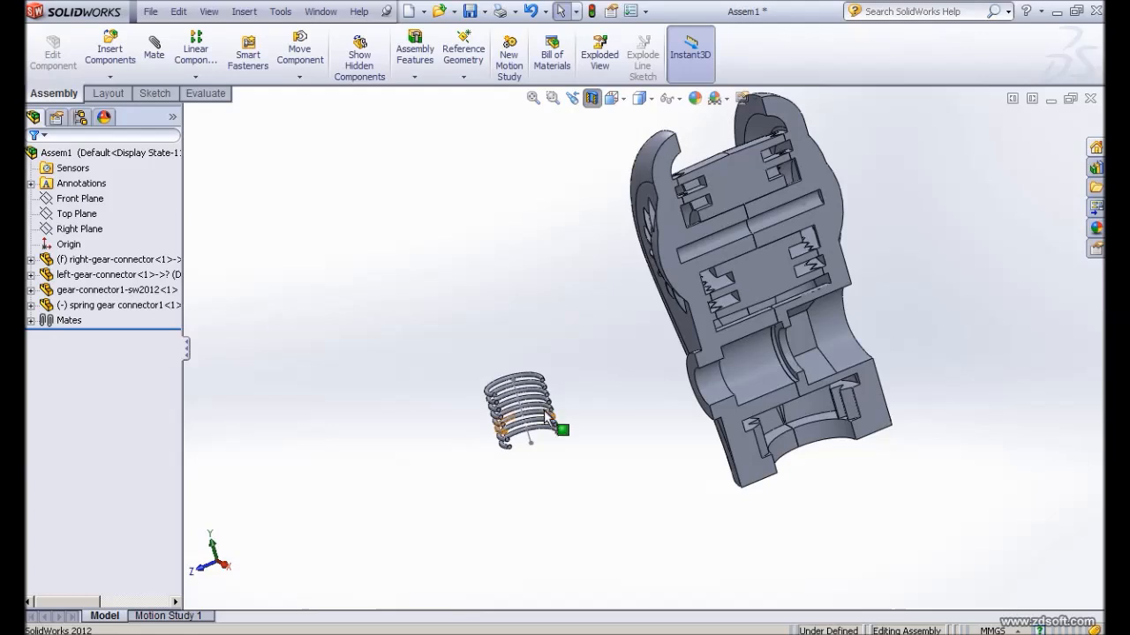
scroll(549, 422, "down", 3)
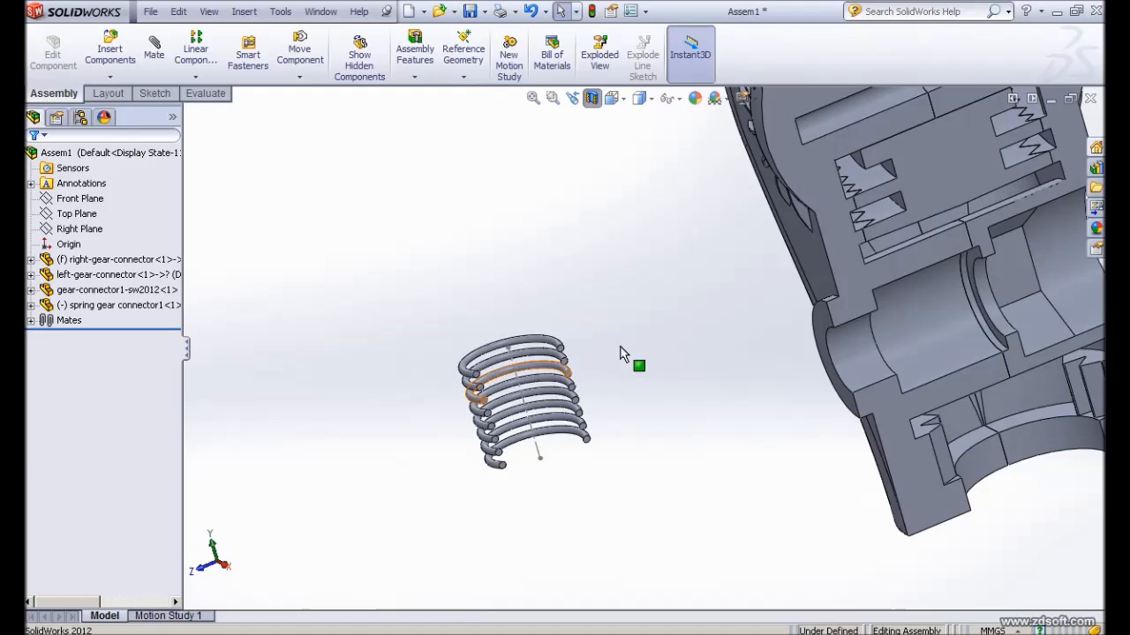
scroll(629, 357, "down", 1)
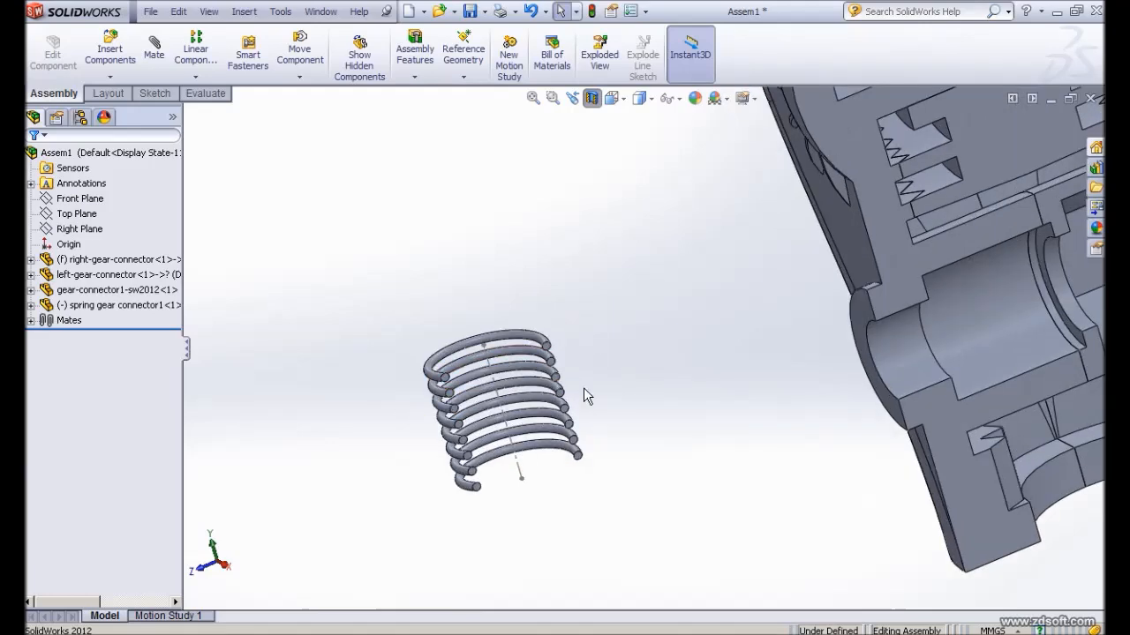
scroll(584, 389, "up", 2)
scroll(584, 395, "up", 1)
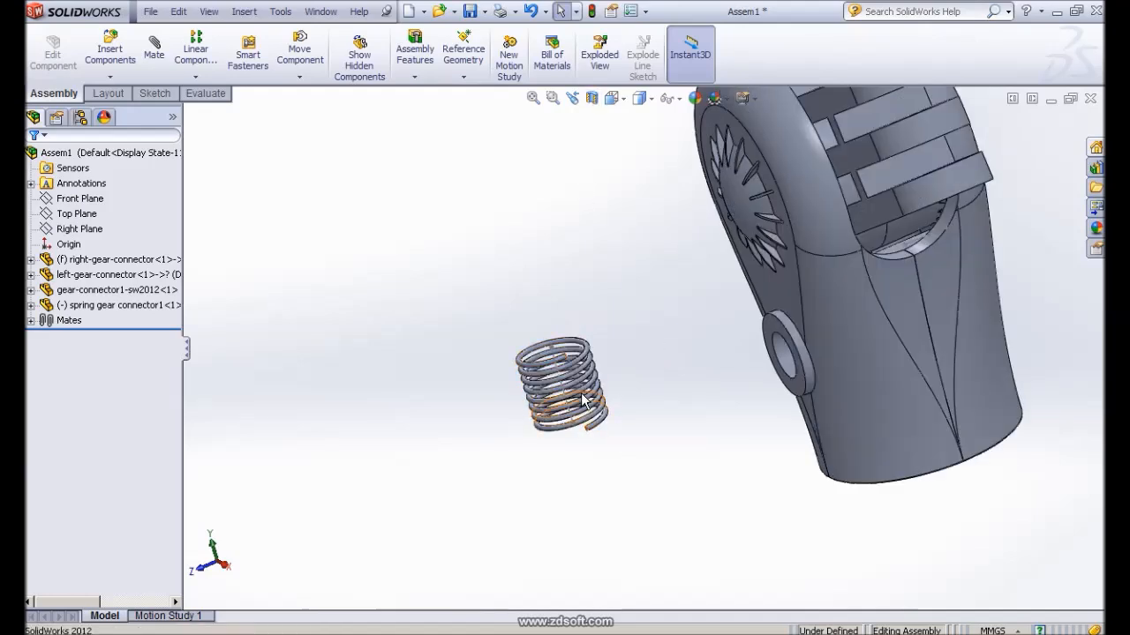
Section the assembly along the Right Plane with 0.00 mm offset to inspect the spring and bore, and remove the section
left_click(591, 100)
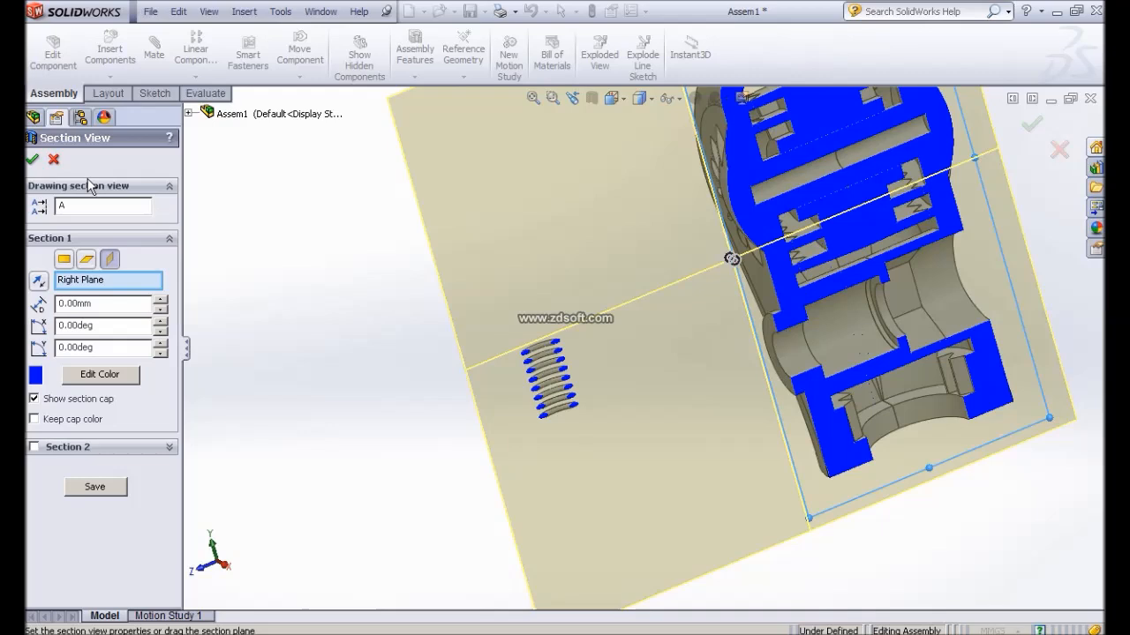
left_click(33, 161)
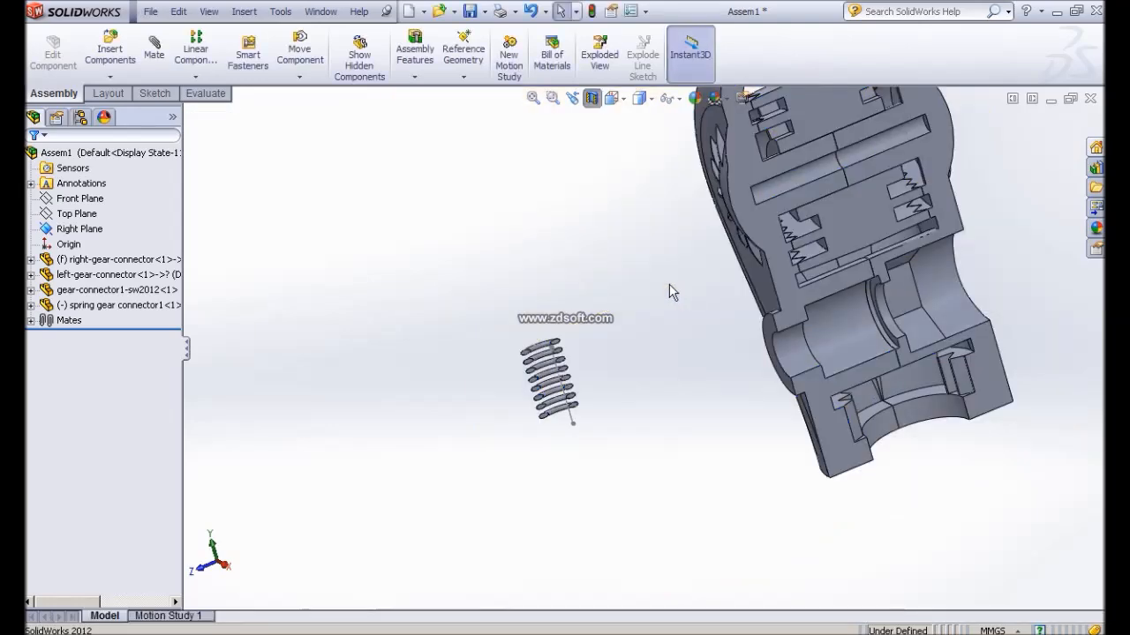
scroll(652, 293, "down", 3)
scroll(651, 293, "up", 1)
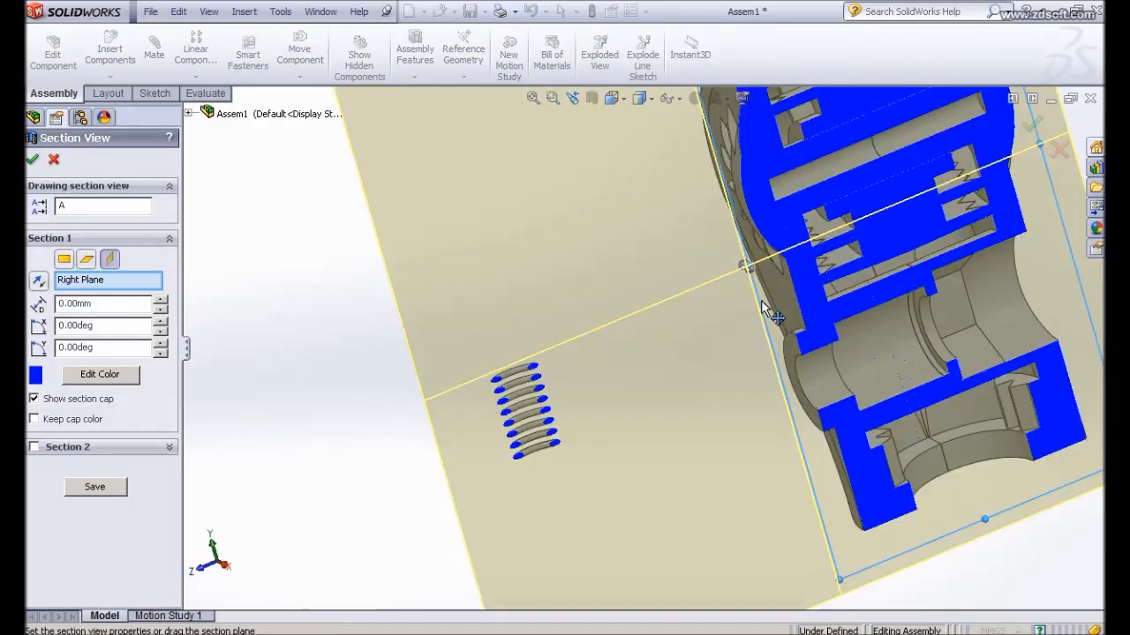
mouse_move(676, 298)
middle_mouse_down()
mouse_move(708, 306)
mouse_move(747, 280)
mouse_move(799, 276)
middle_mouse_up()
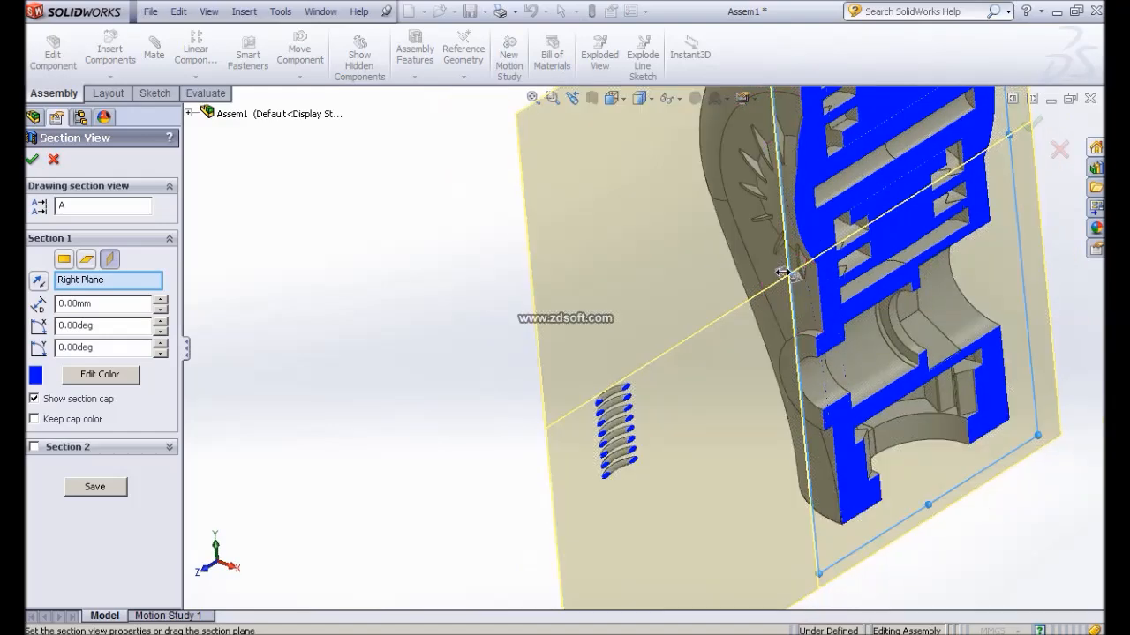
left_click(53, 160)
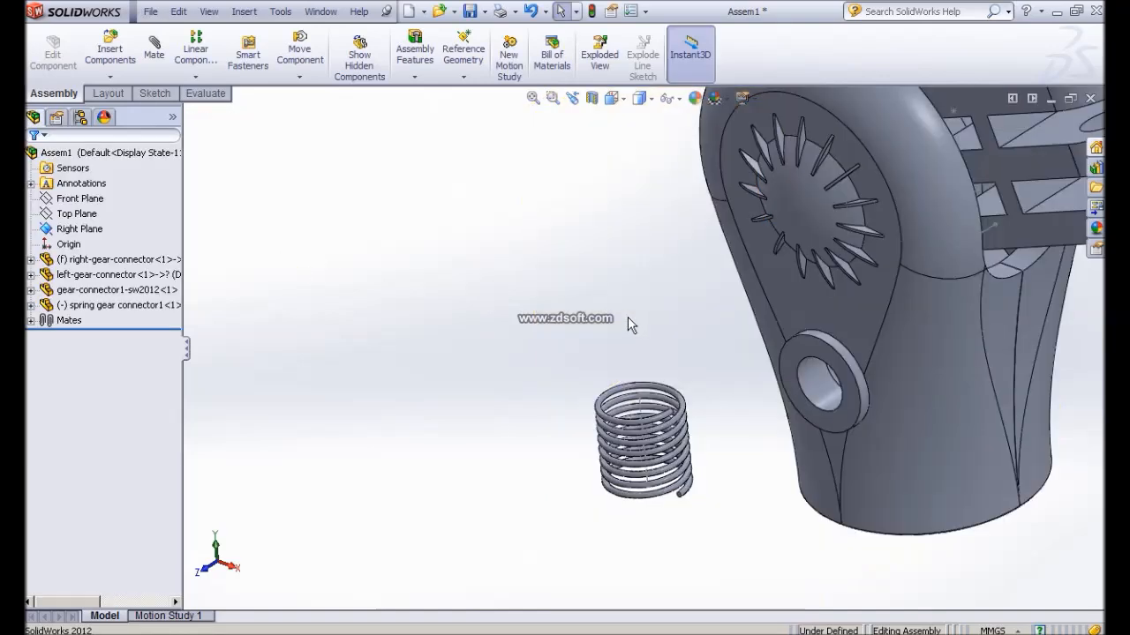
Mate the coil spring's centerline concentric with the inner cylindrical face of the right gear connector's side hole
mouse_move(626, 316)
middle_mouse_down()
mouse_move(585, 300)
mouse_move(618, 332)
middle_mouse_up()
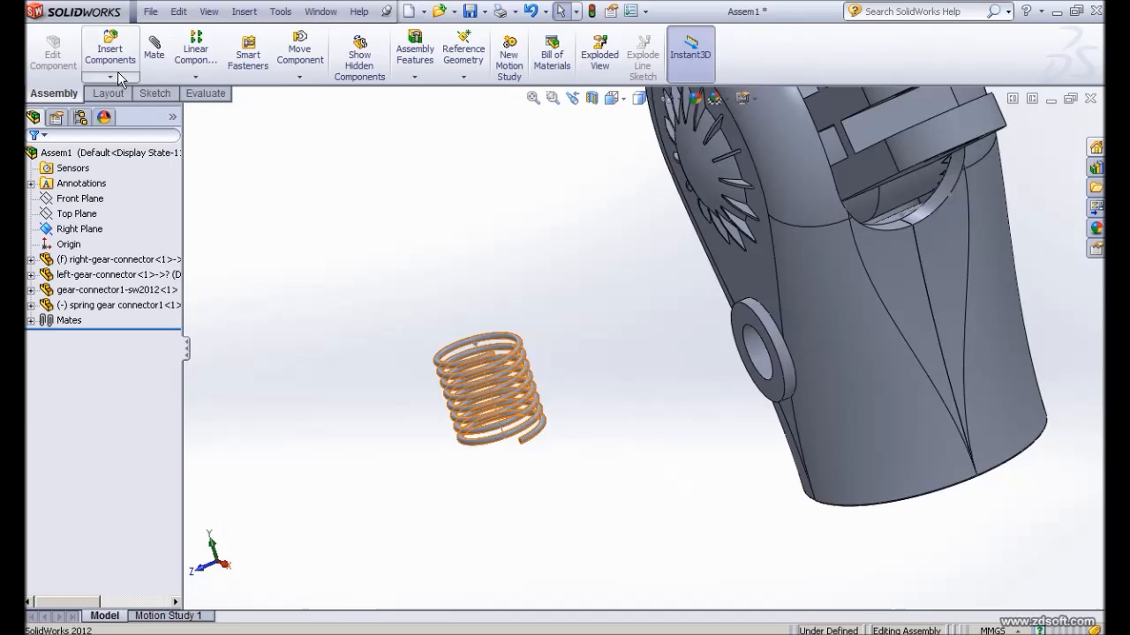
left_click(153, 62)
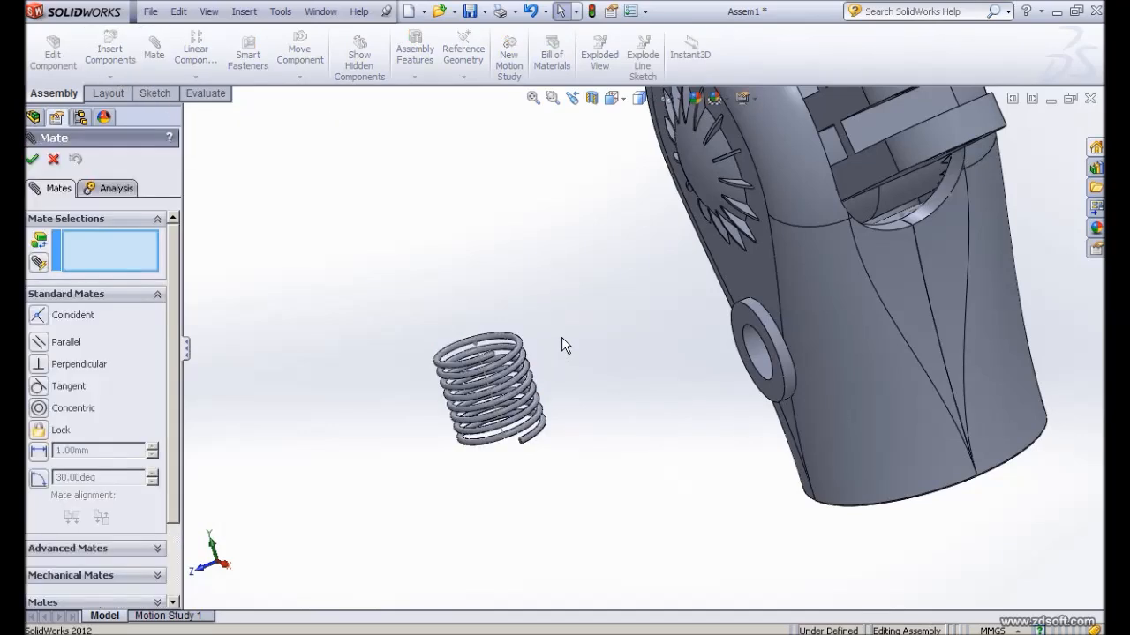
scroll(561, 338, "down", 2)
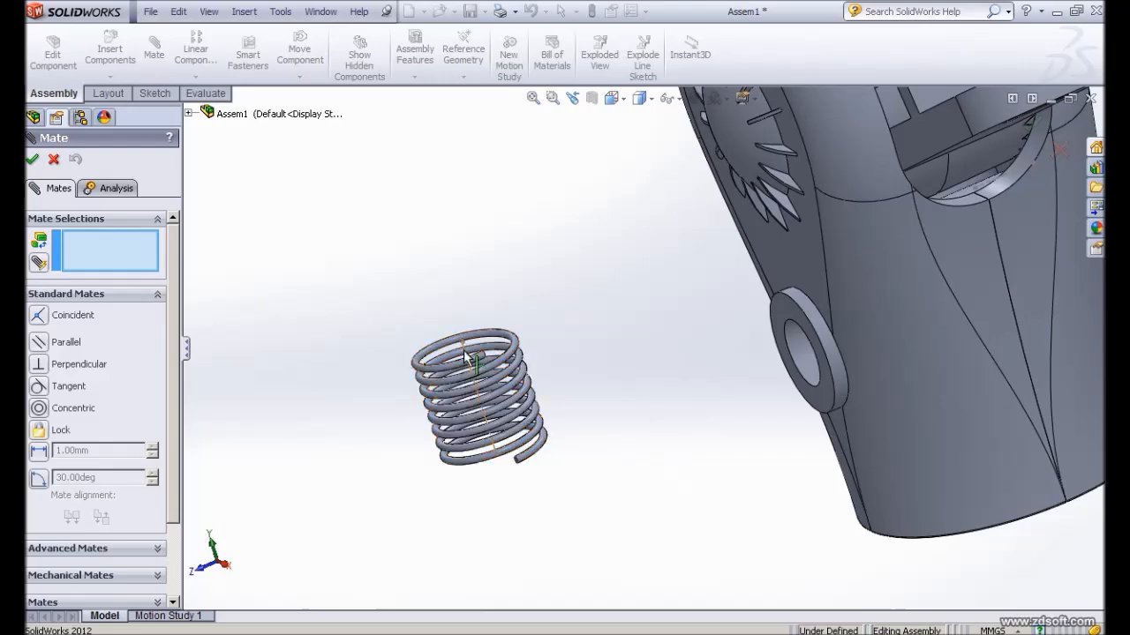
left_click(465, 356)
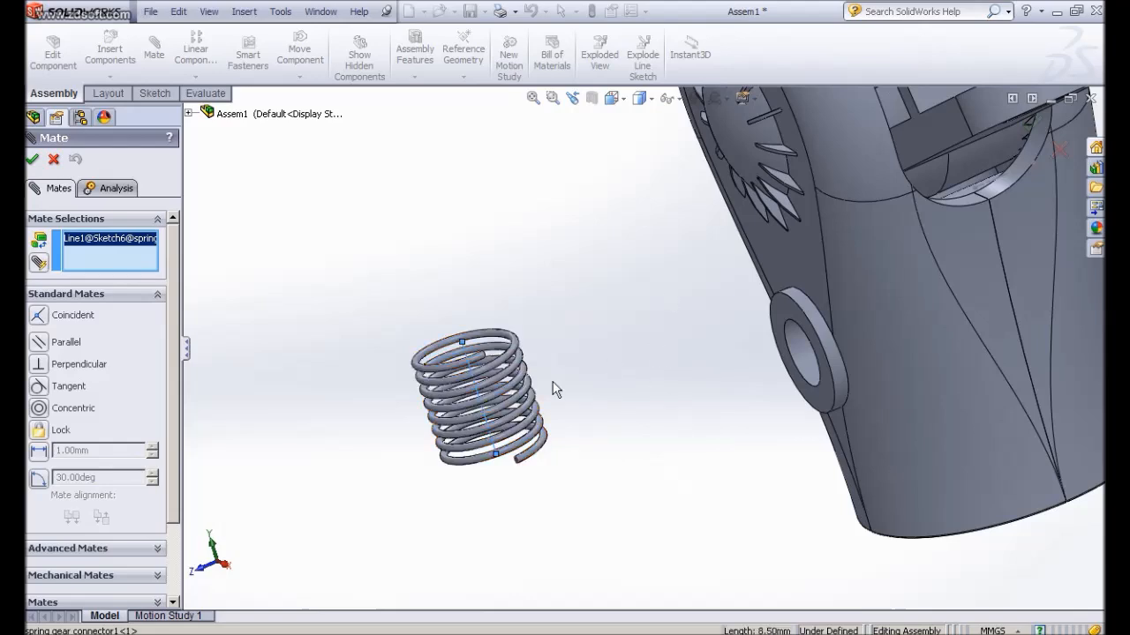
middle_click_drag(672, 353, 669, 345)
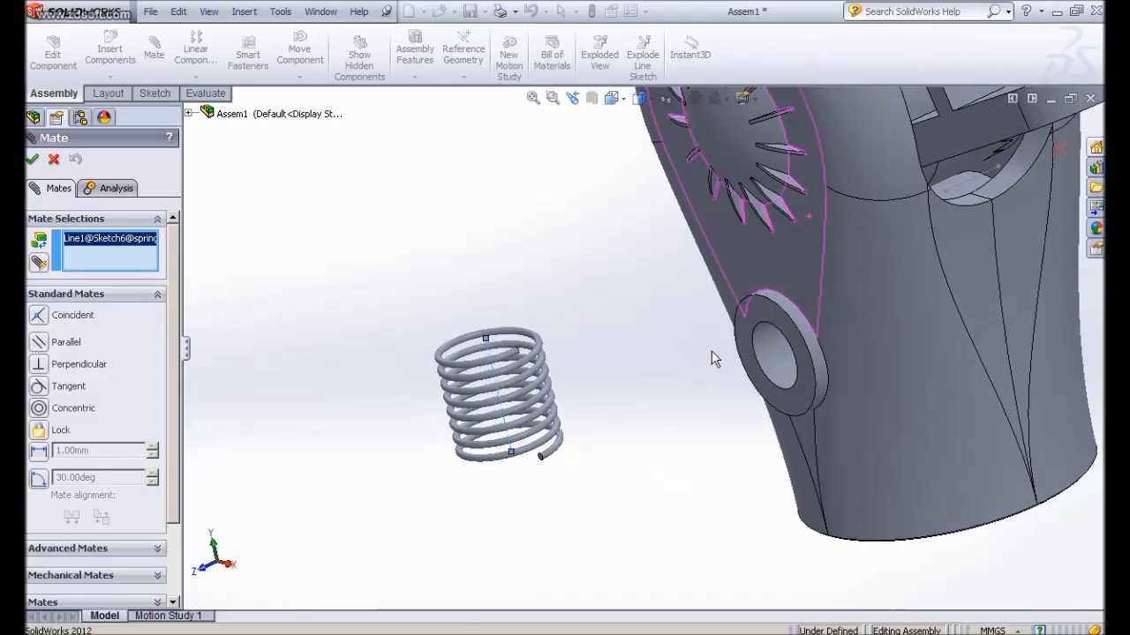
left_click(789, 356)
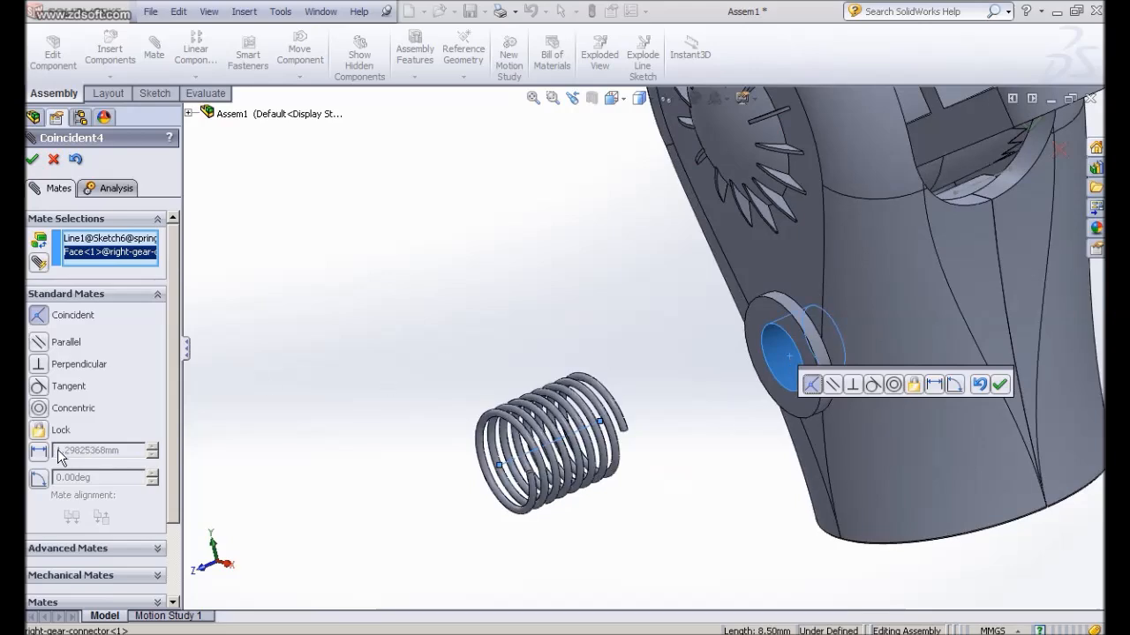
left_click(39, 409)
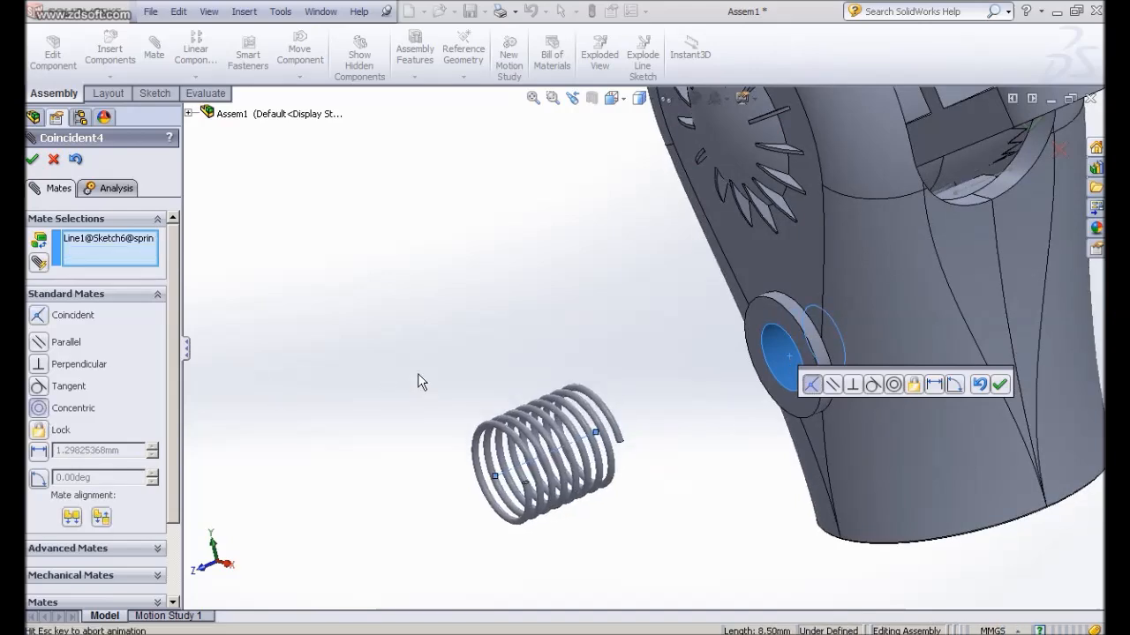
middle_click_drag(448, 341, 489, 305)
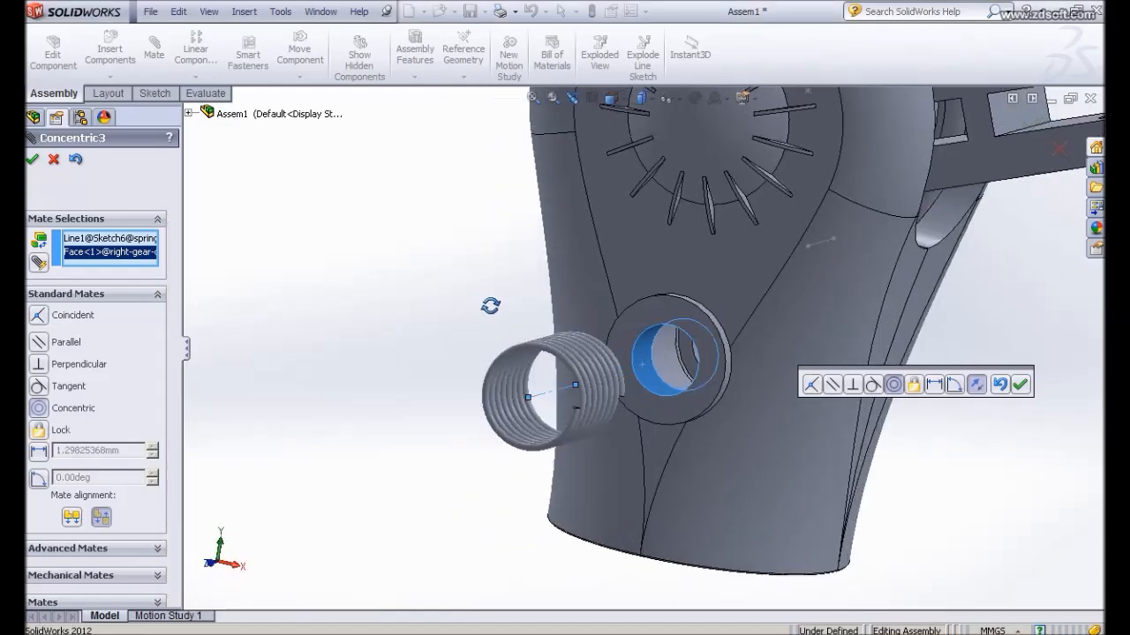
left_click(1019, 384)
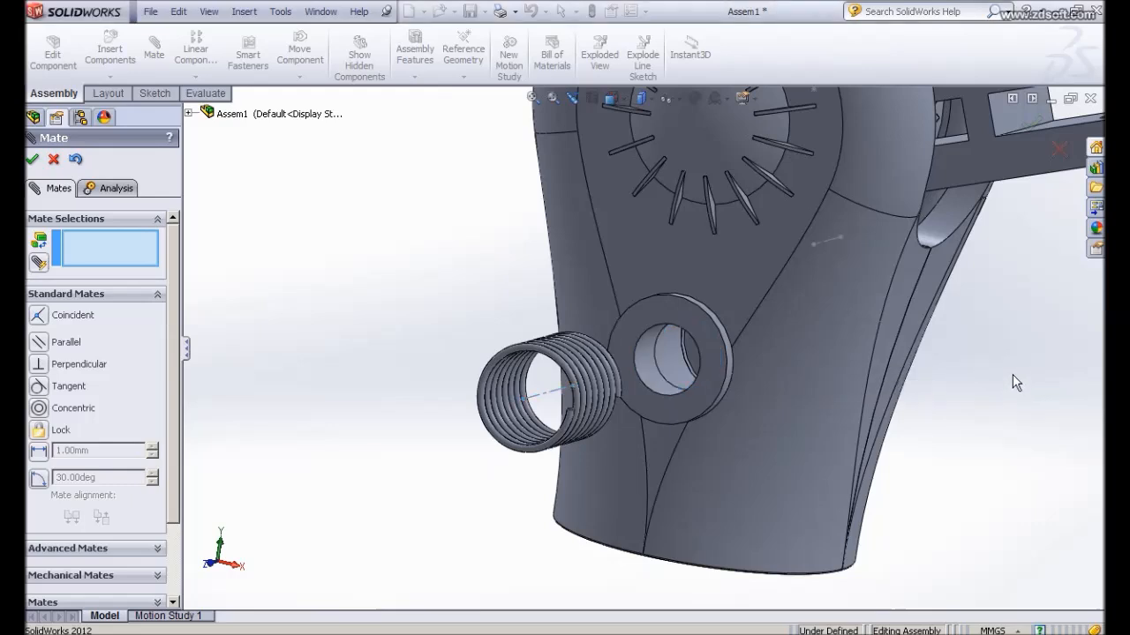
left_click(32, 159)
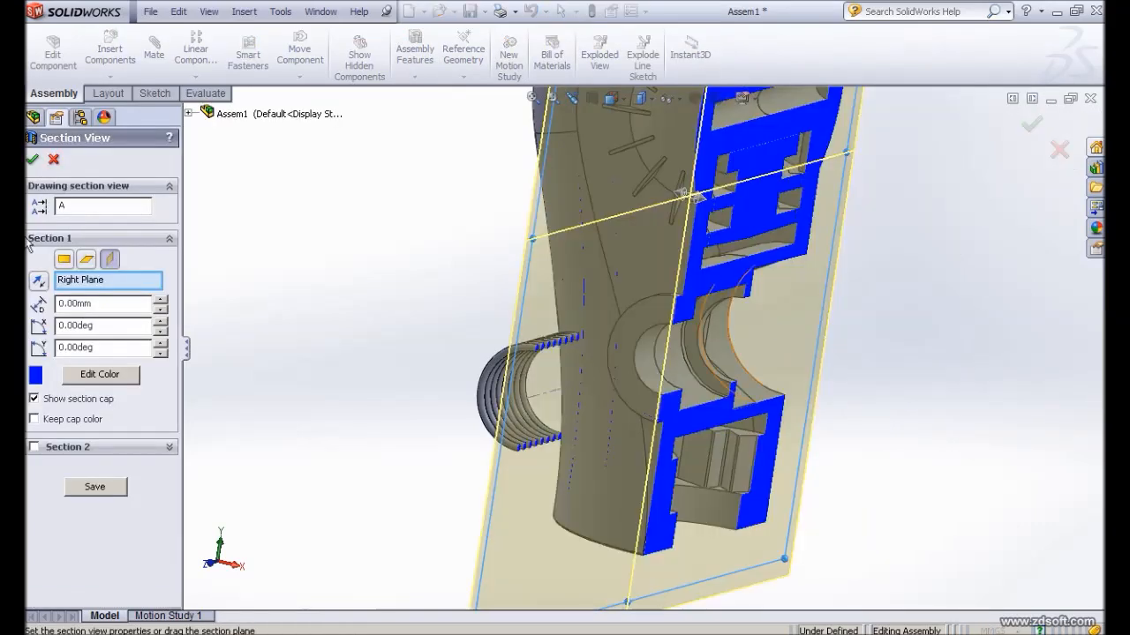
Section the assembly along the Right Plane with 0.00 mm offset to expose the bore and the aligned coil spring
left_click(33, 159)
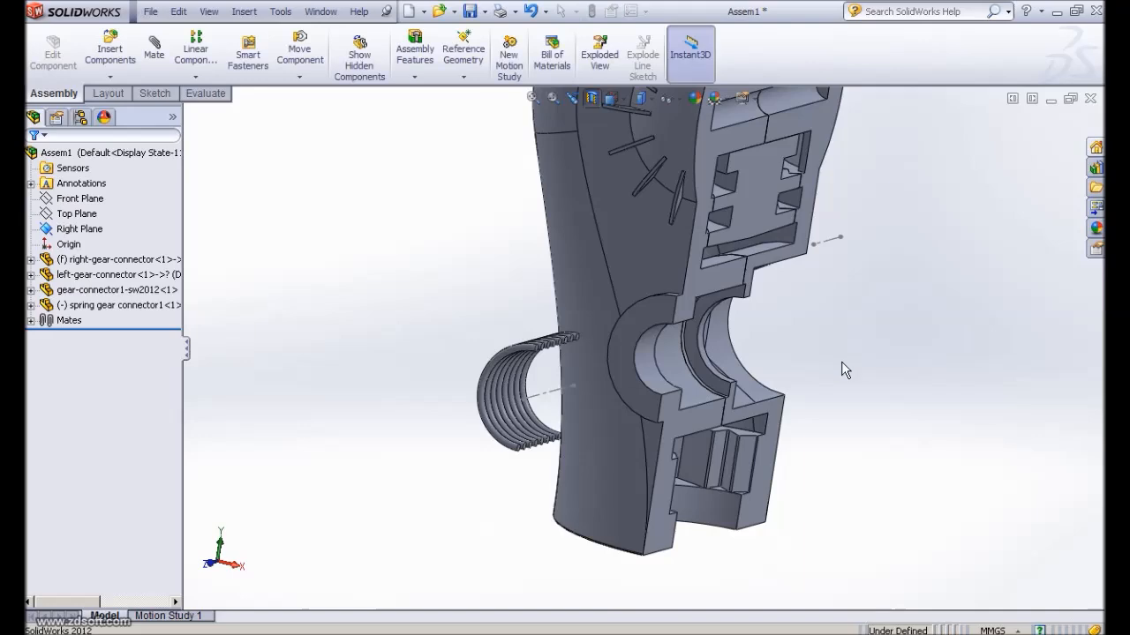
middle_click_drag(886, 385, 574, 358)
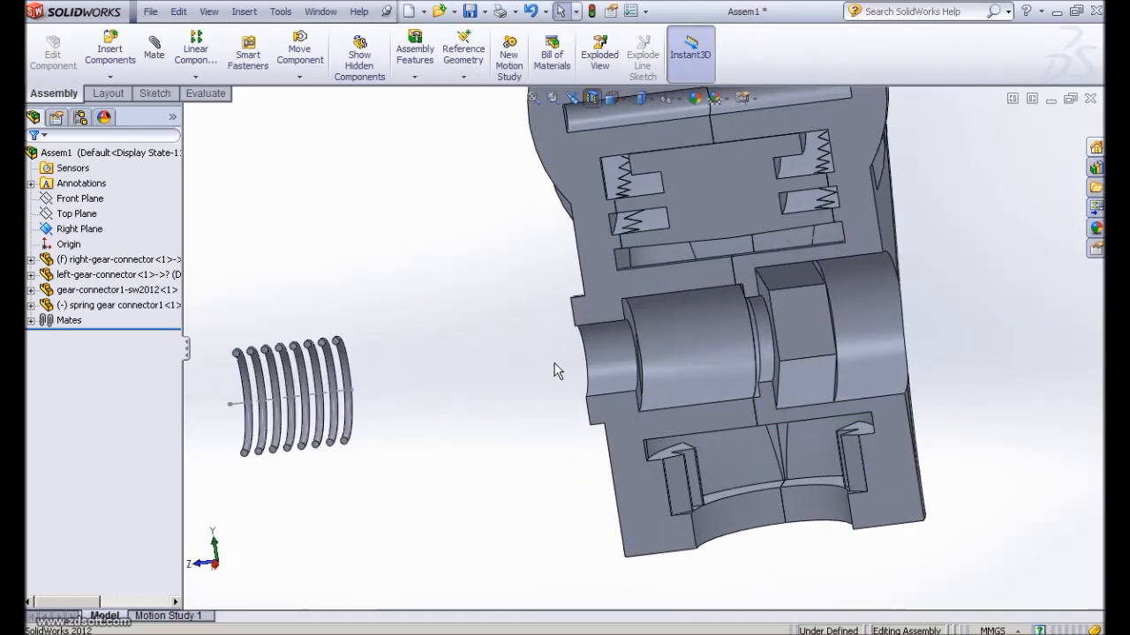
scroll(551, 371, "down", 2)
scroll(548, 366, "down", 1)
scroll(523, 374, "up", 2)
middle_click_drag(519, 375, 535, 391)
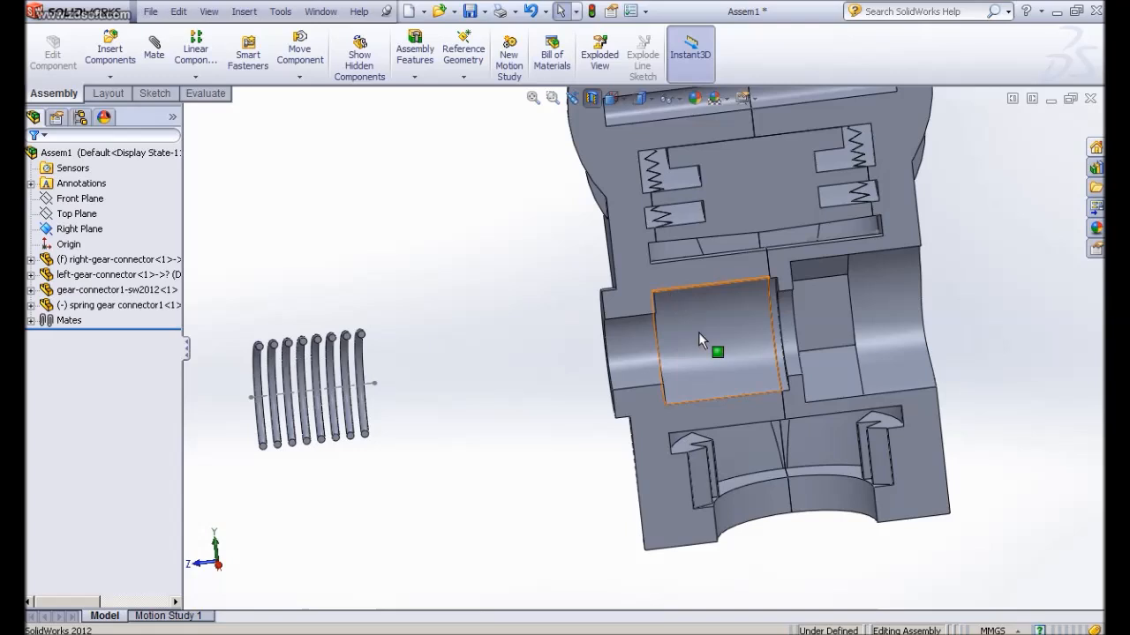
middle_click_drag(497, 351, 491, 374)
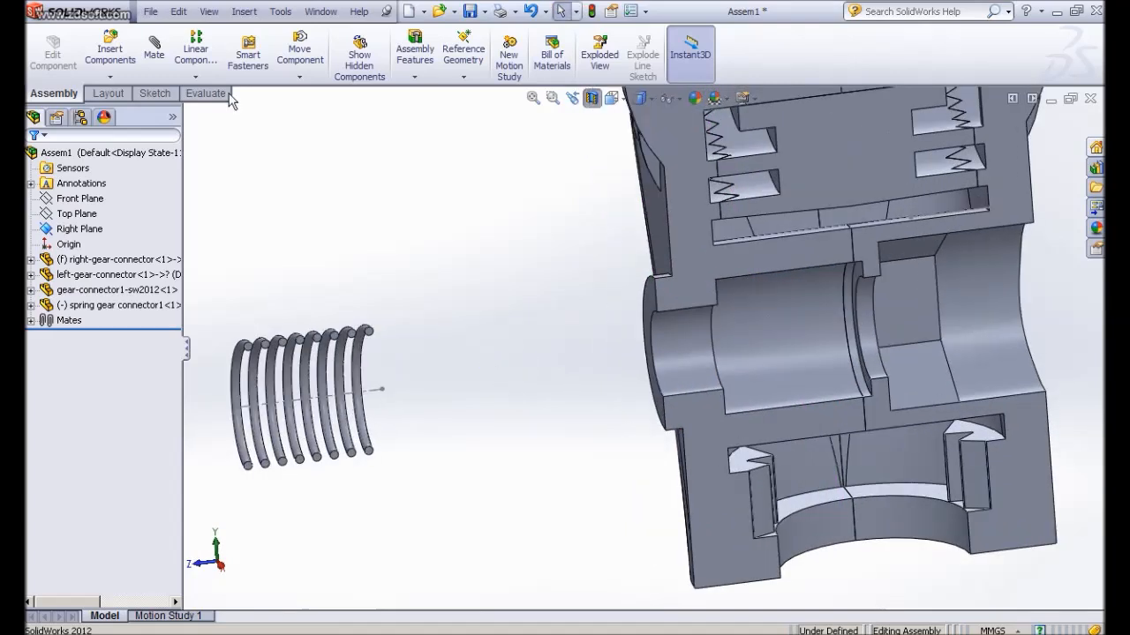
Mate the endpoint of the coil spring's centerline coincident with the left gear connector's inner ring face at the end of the bore
left_click(154, 53)
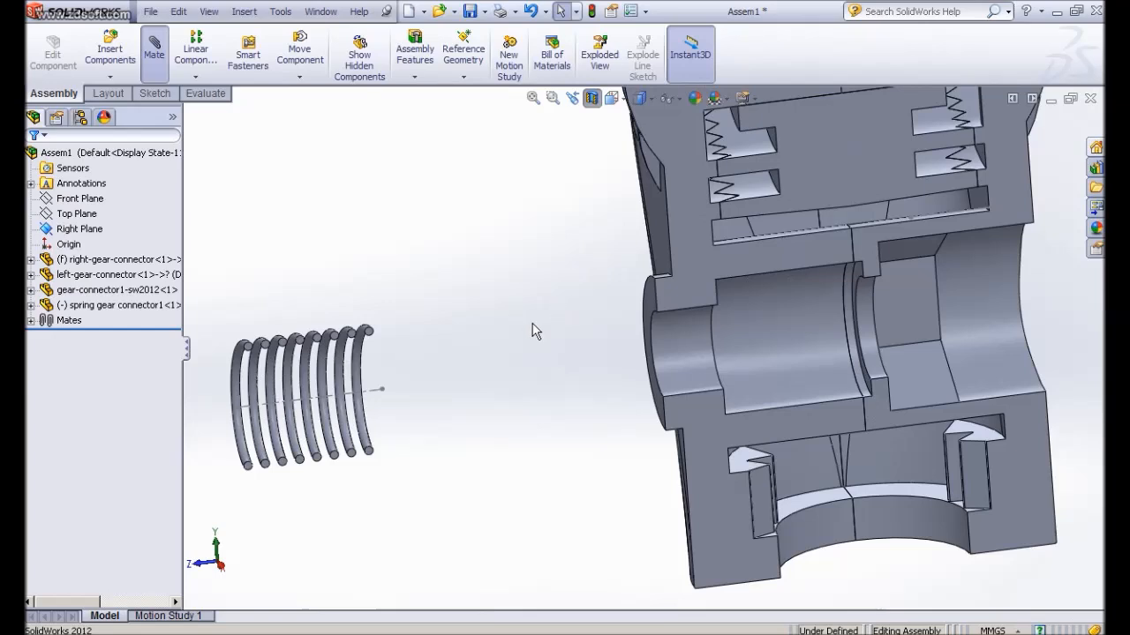
left_click(381, 389)
middle_click_drag(533, 356, 542, 345)
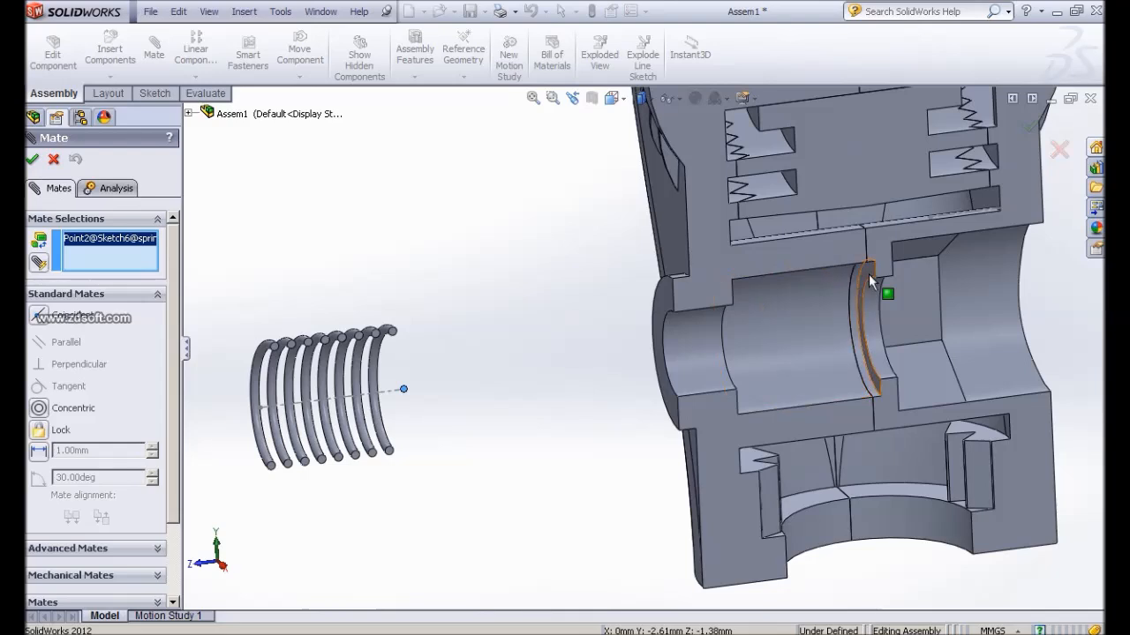
left_click(869, 274)
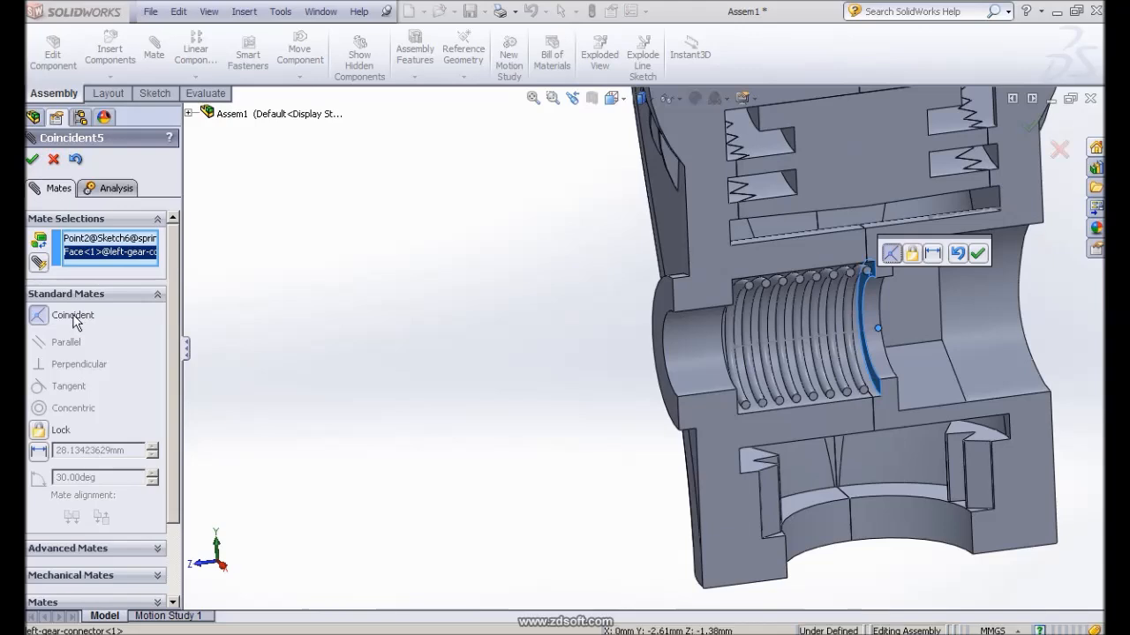
left_click(977, 253)
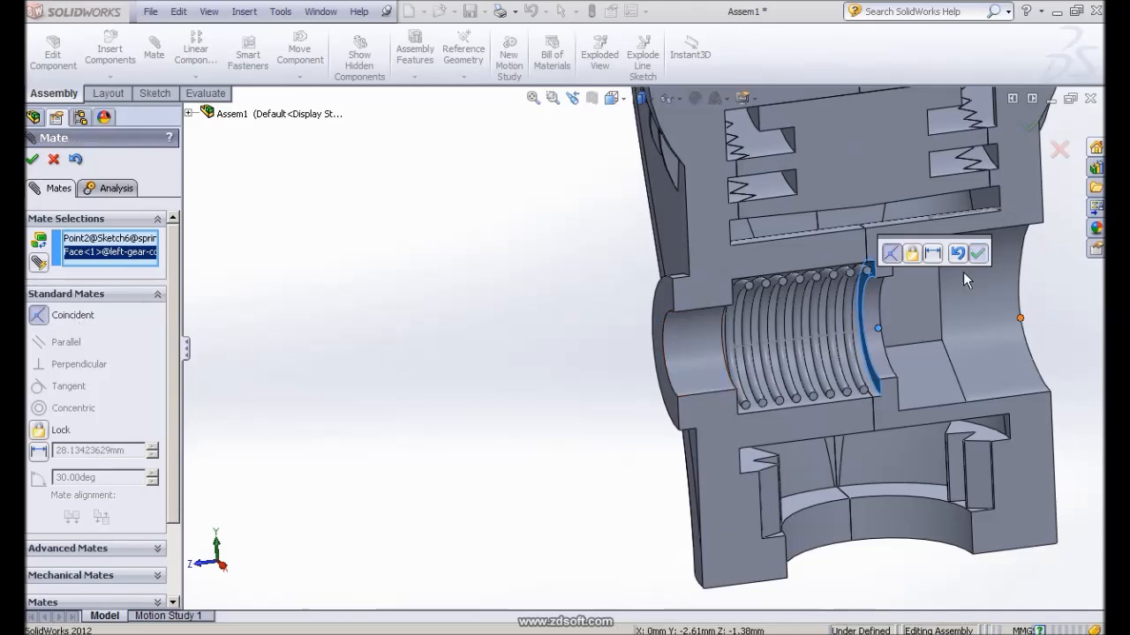
middle_click_drag(525, 418, 622, 378)
scroll(803, 371, "down", 3)
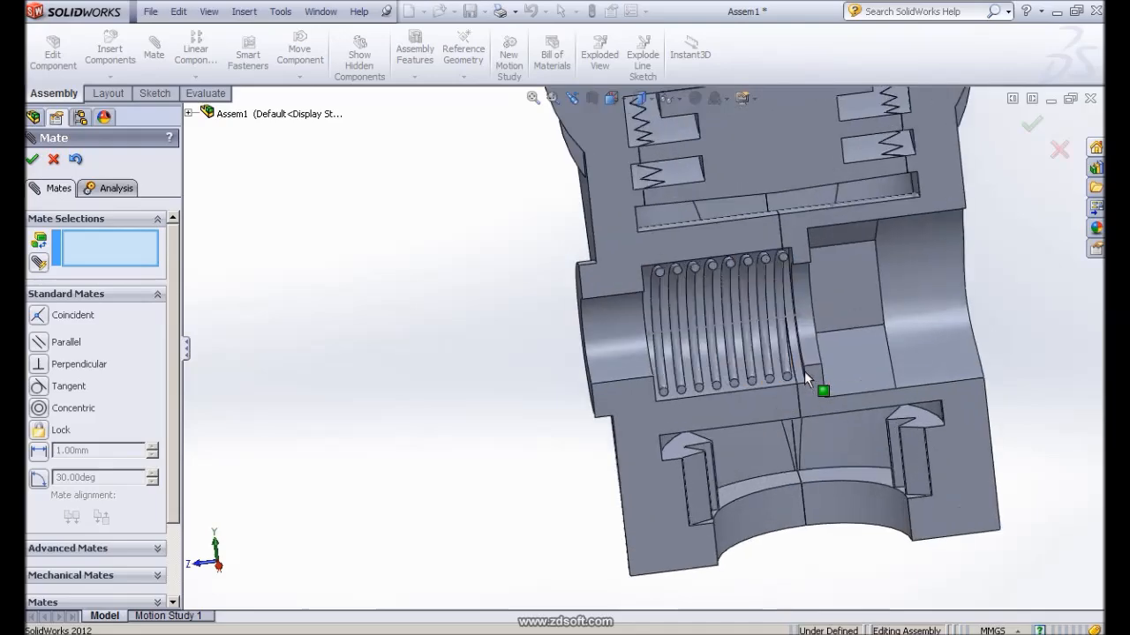
scroll(775, 331, "down", 4)
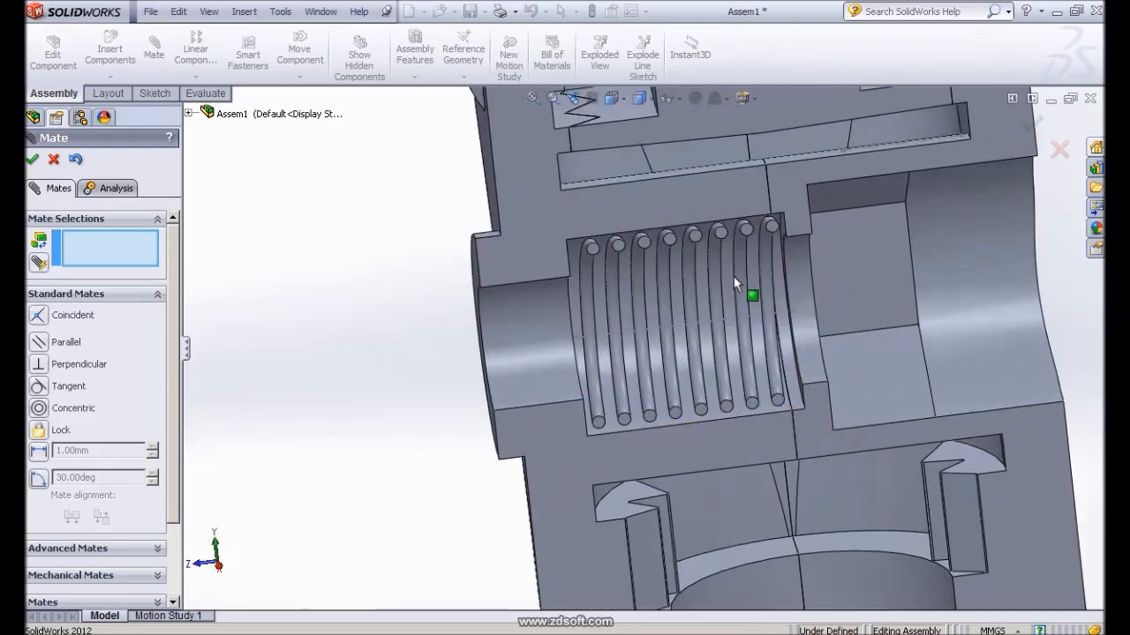
scroll(707, 328, "up", 2)
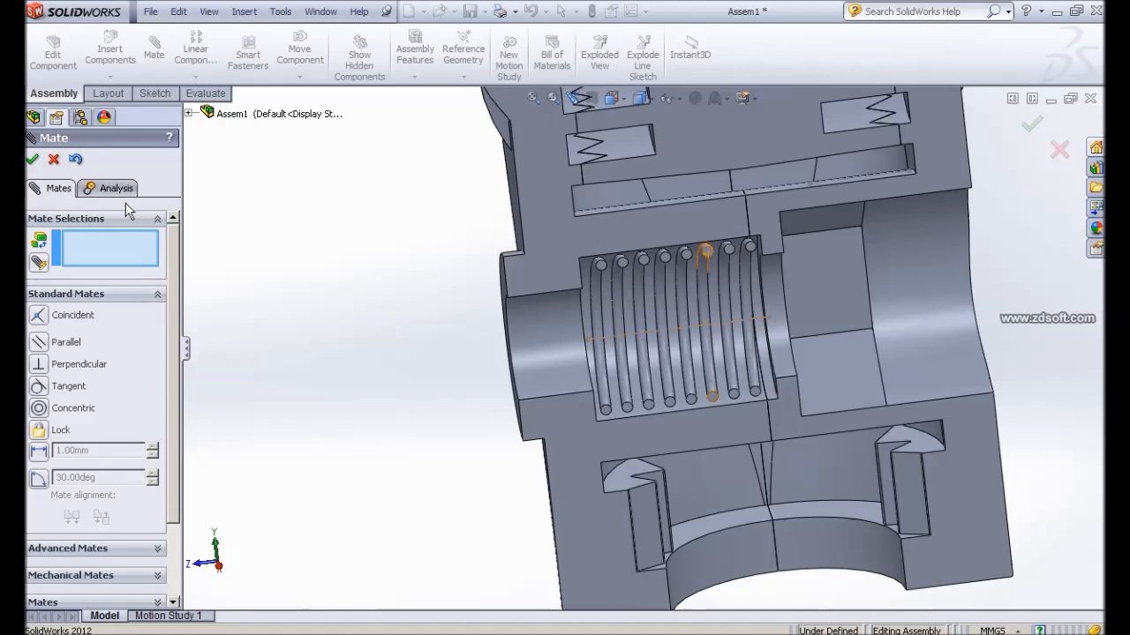
left_click(32, 160)
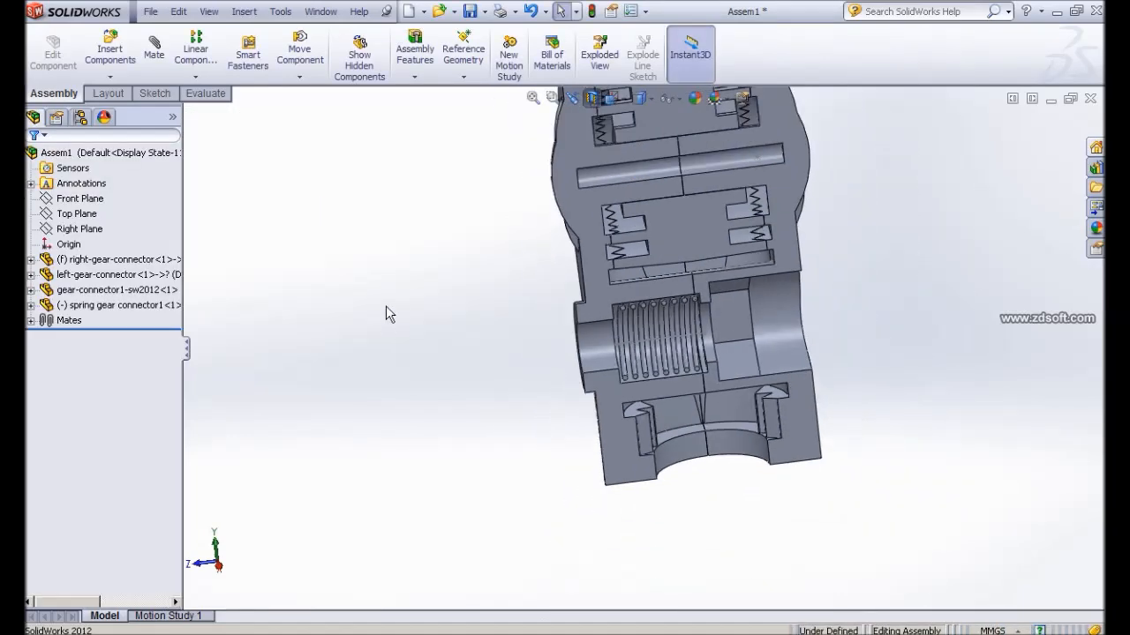
Remove the section view so the whole gear connector assembly is shown
left_click(590, 98)
scroll(452, 277, "up", 1)
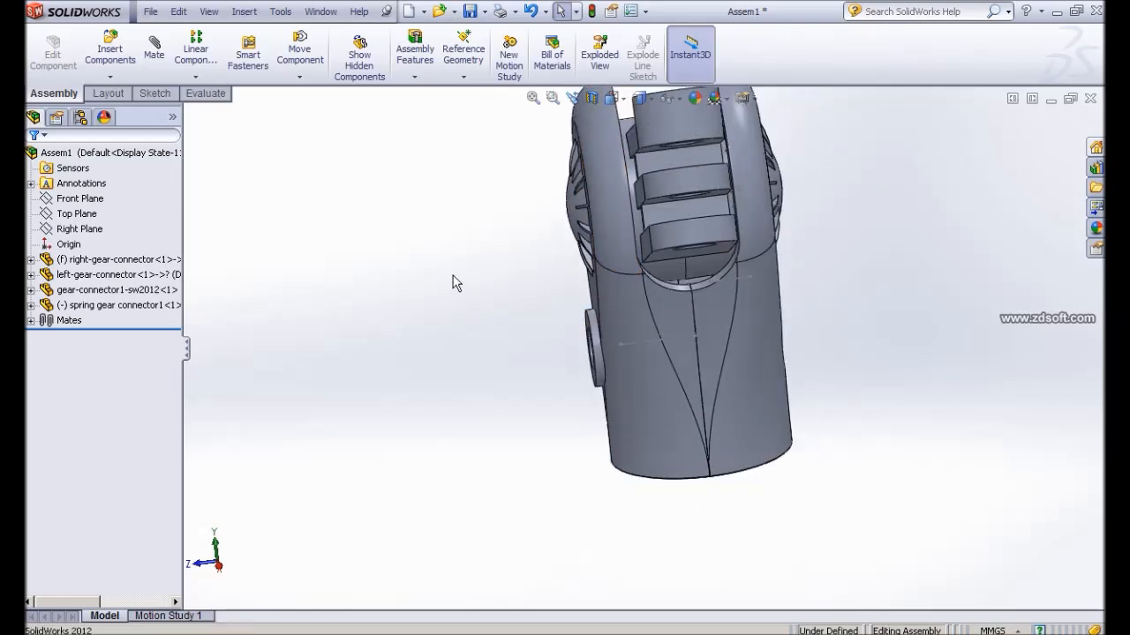
middle_click_drag(445, 279, 476, 355, "ctrl")
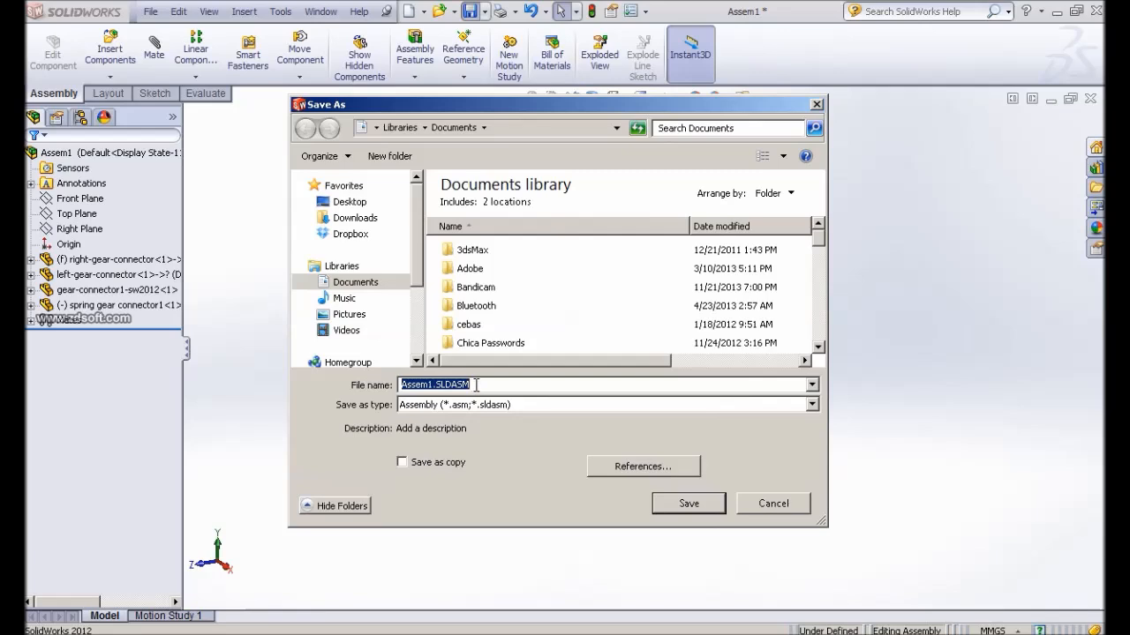
Save the assembly in the Documents library as "top assembly tutorial1"
type("topo")
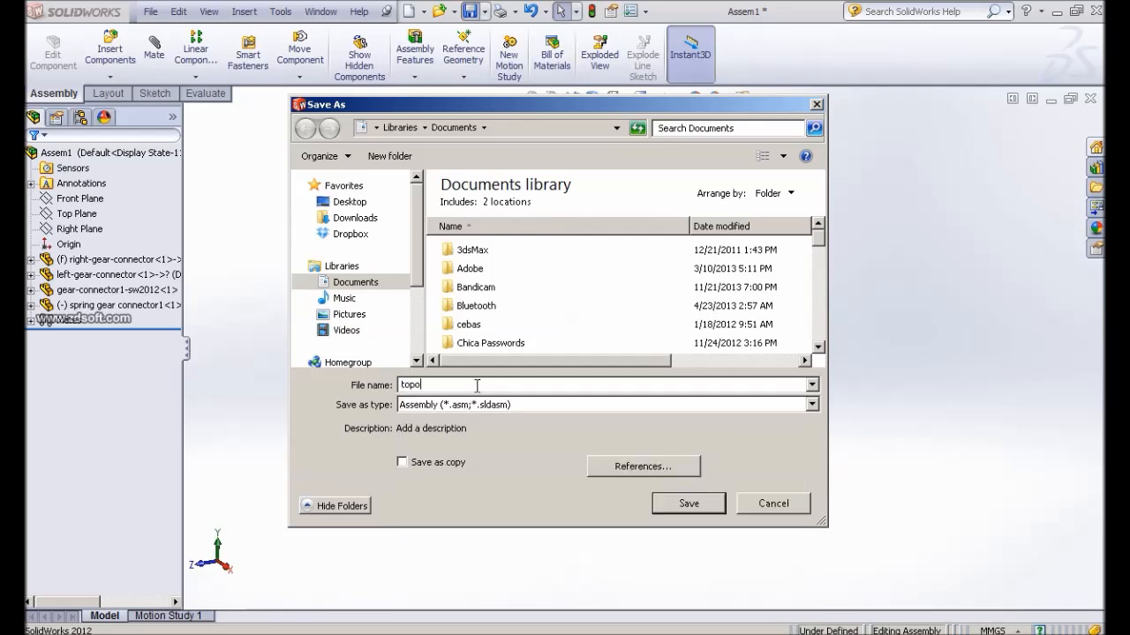
key("BackSpace")
type(" as")
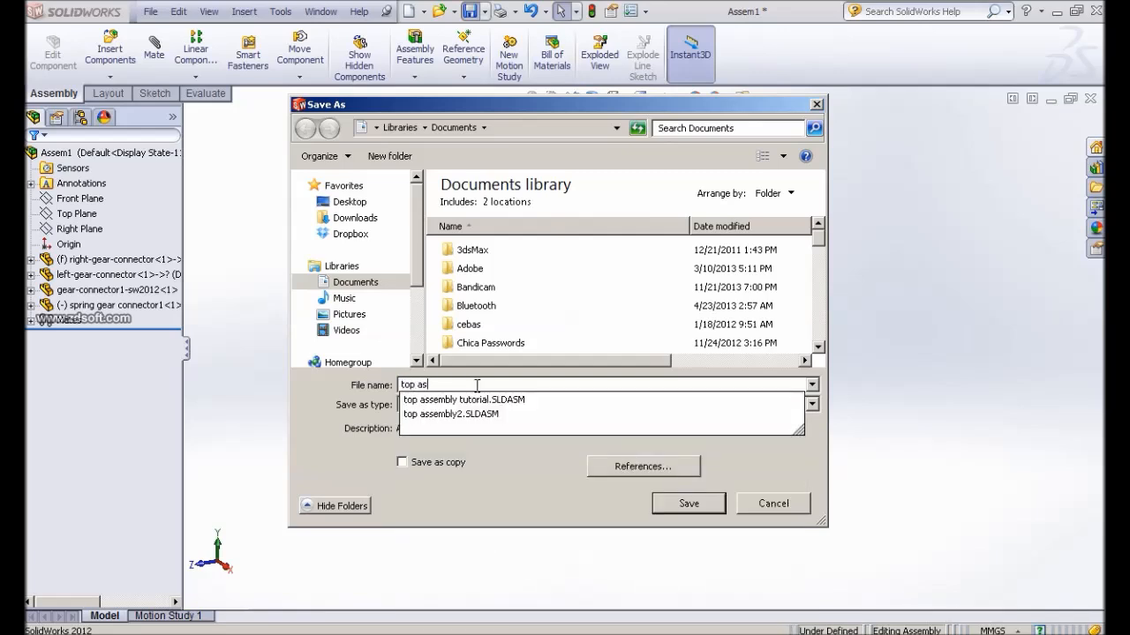
type("sembly ")
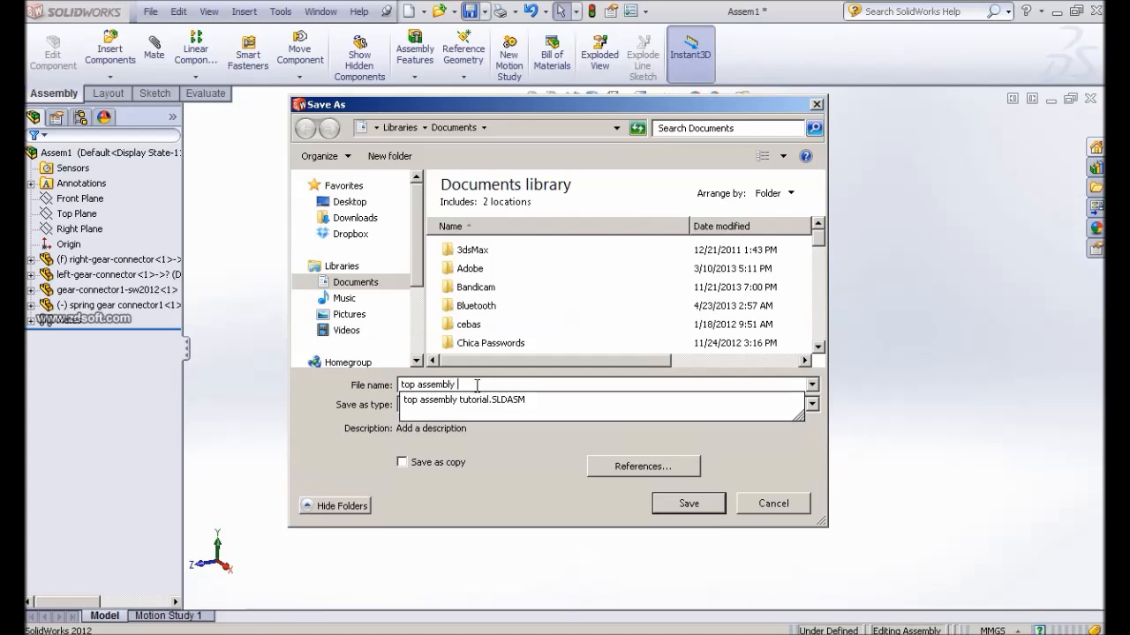
type("turi")
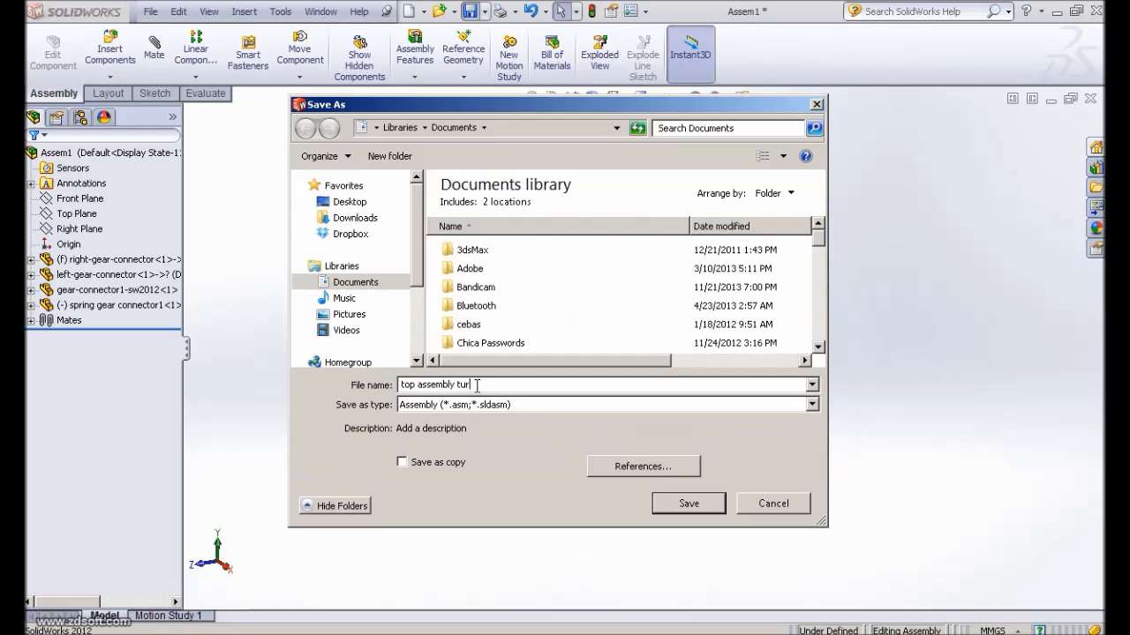
key("BackSpace")
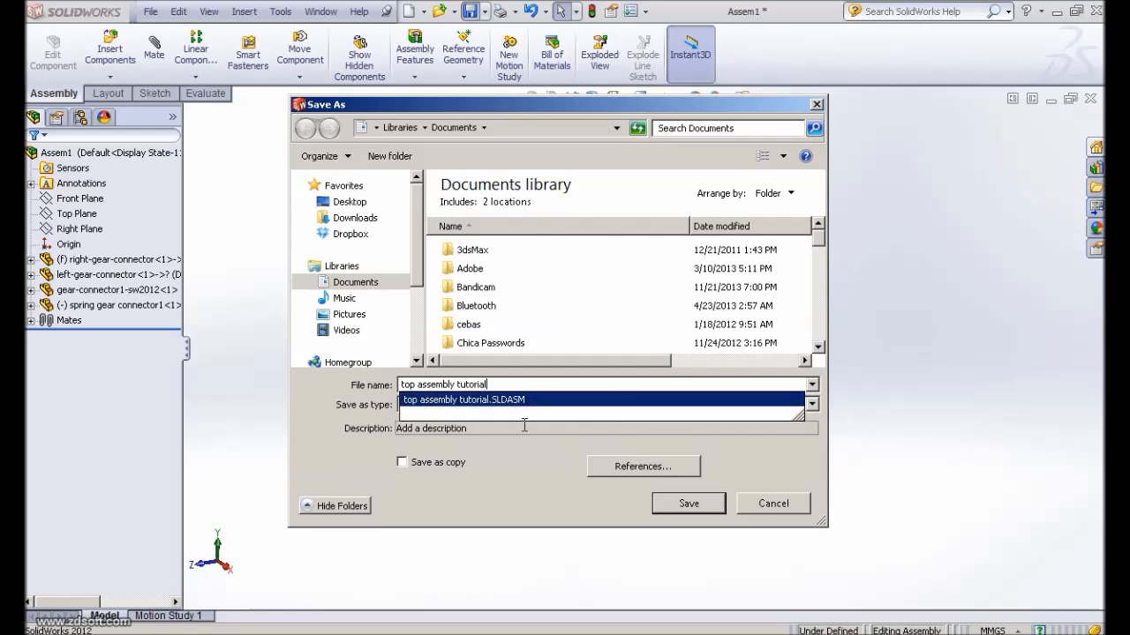
type("1")
left_click(689, 503)
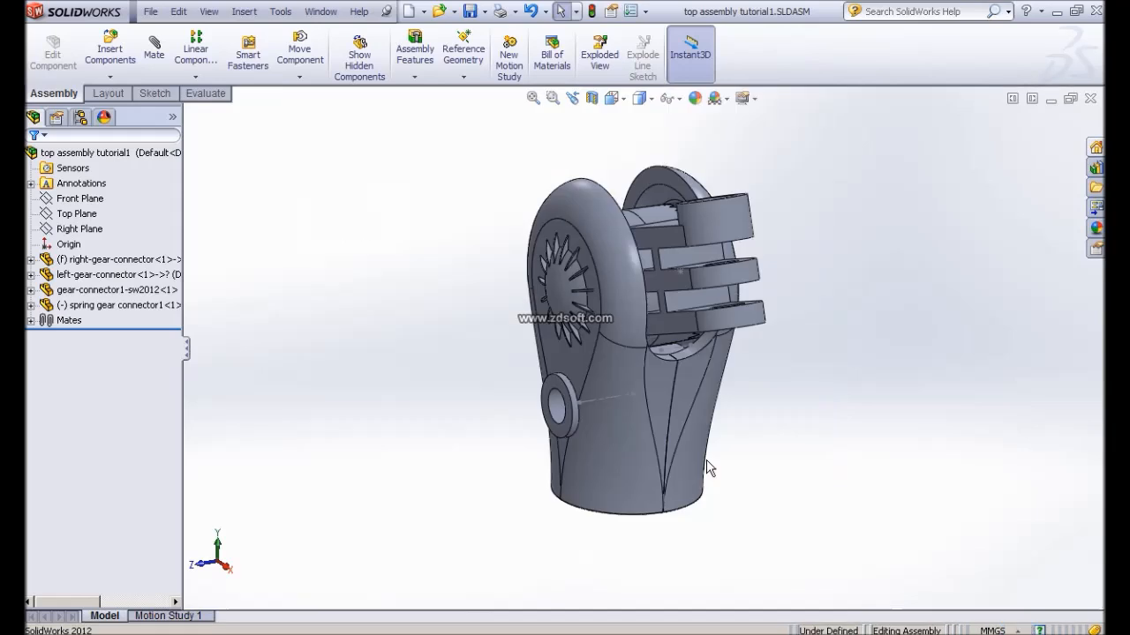
Insert the bolt1, control knob2 and cap for gear connector parts around the gear connector assembly
scroll(754, 425, "up", 2)
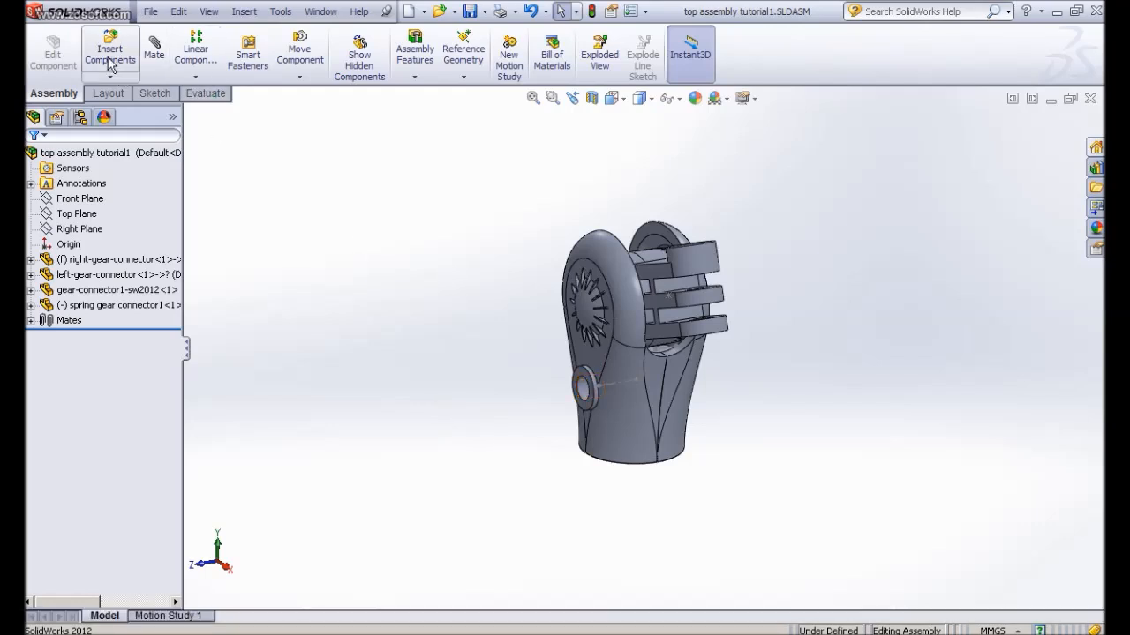
left_click(115, 66)
left_click(99, 445)
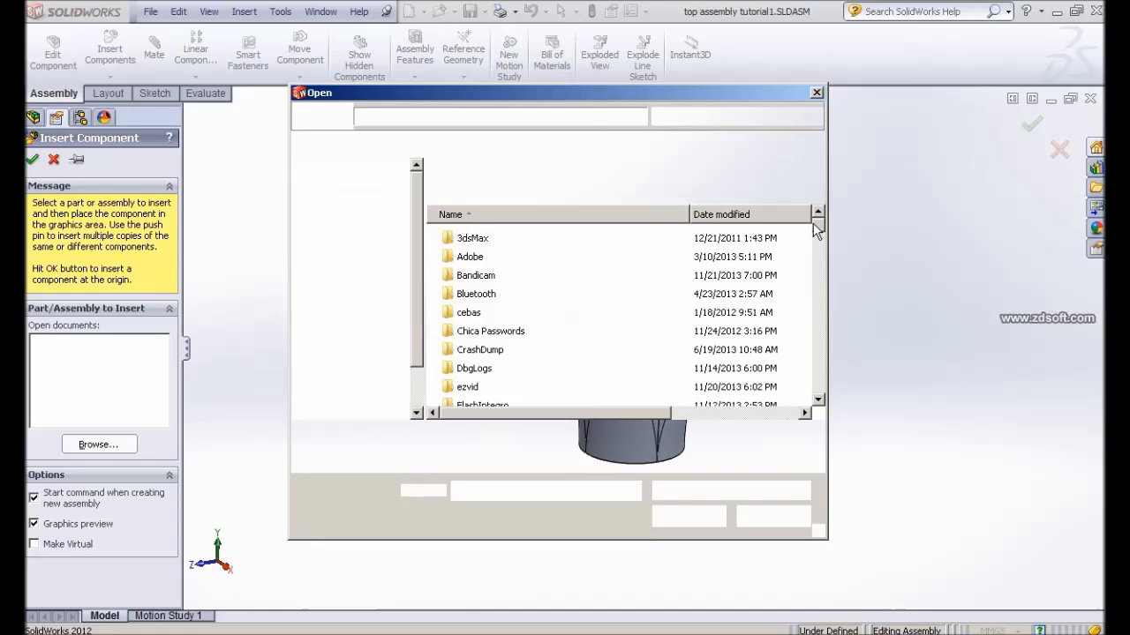
left_click_drag(826, 250, 828, 271)
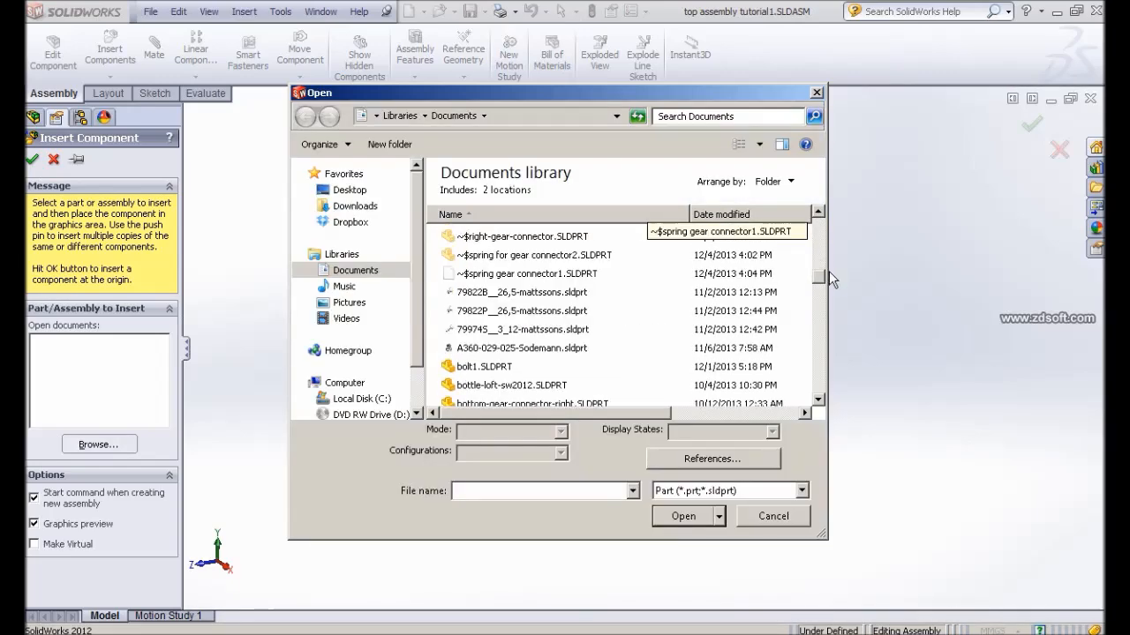
left_click(484, 368)
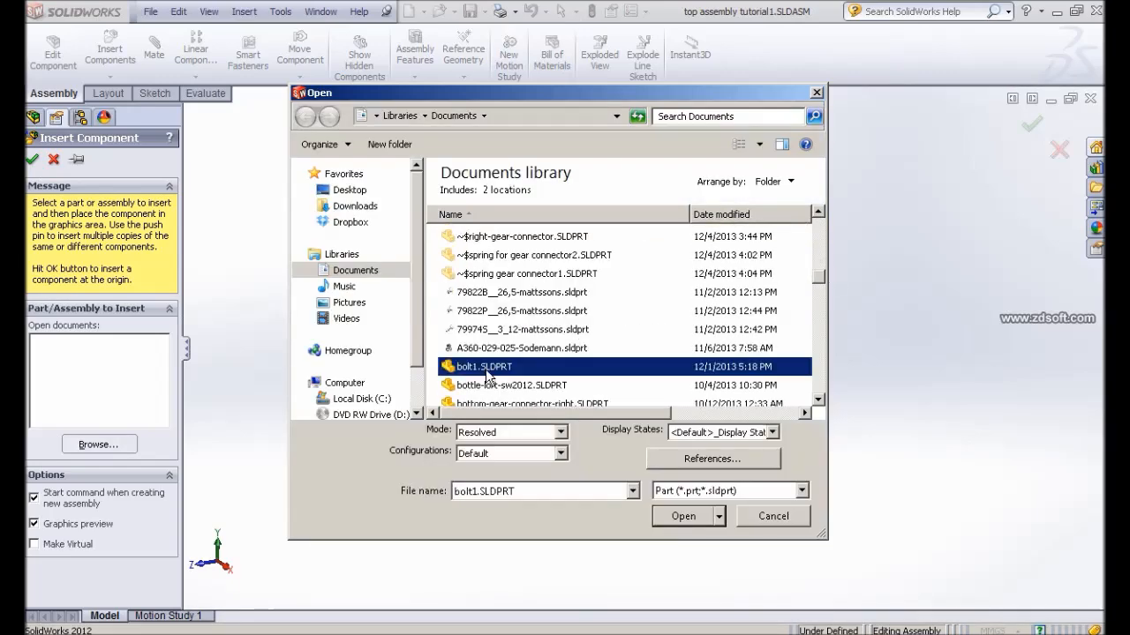
left_click(658, 521)
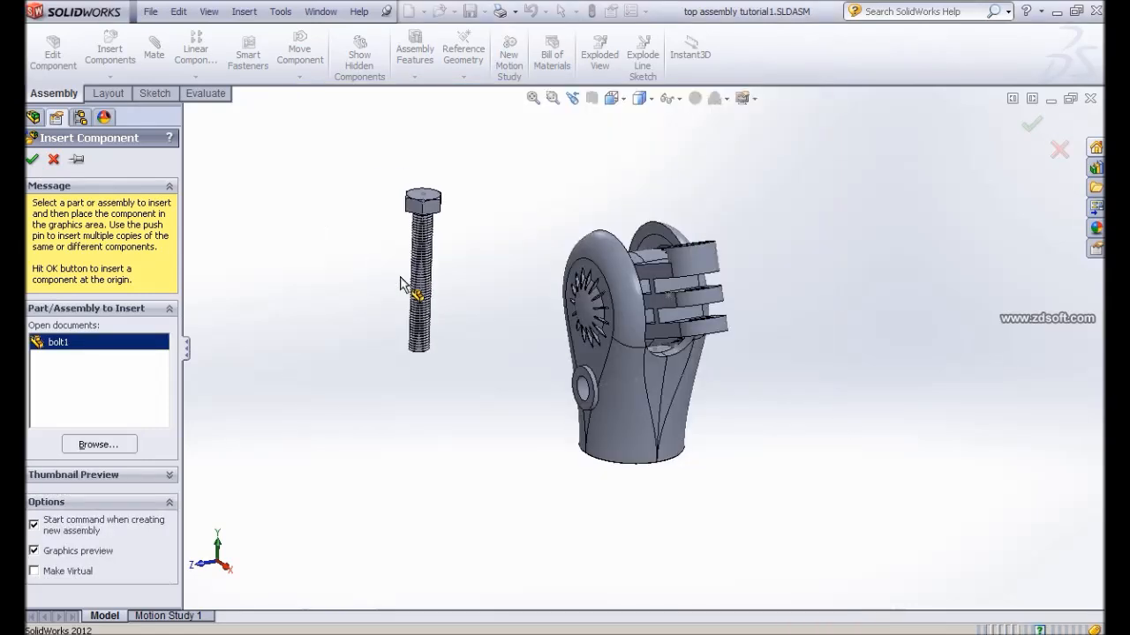
left_click(401, 280)
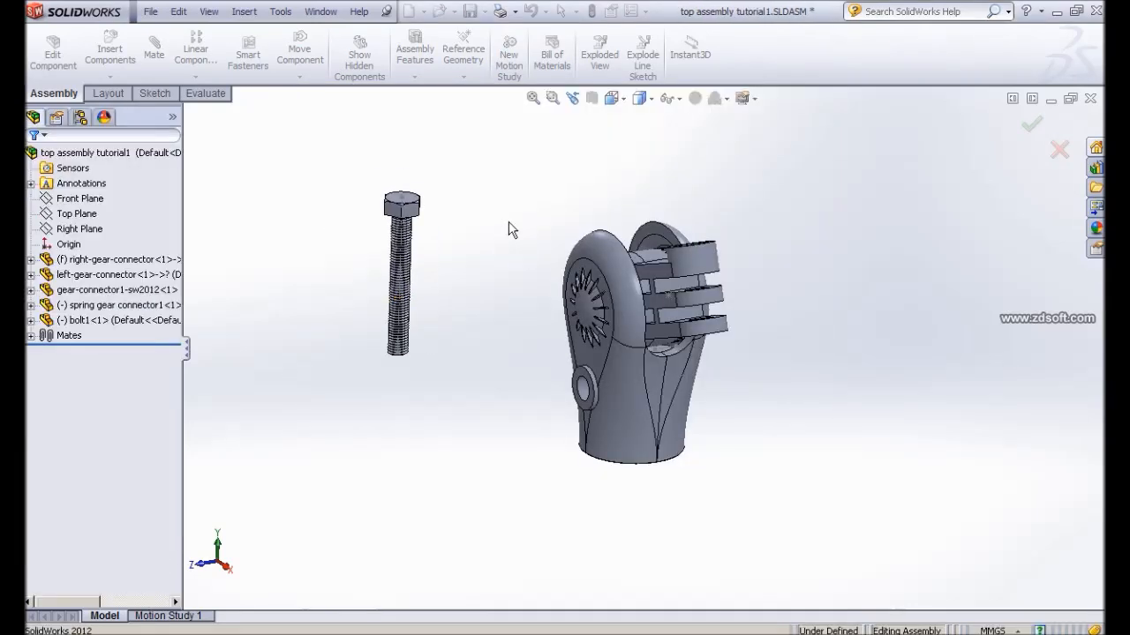
left_click(111, 54)
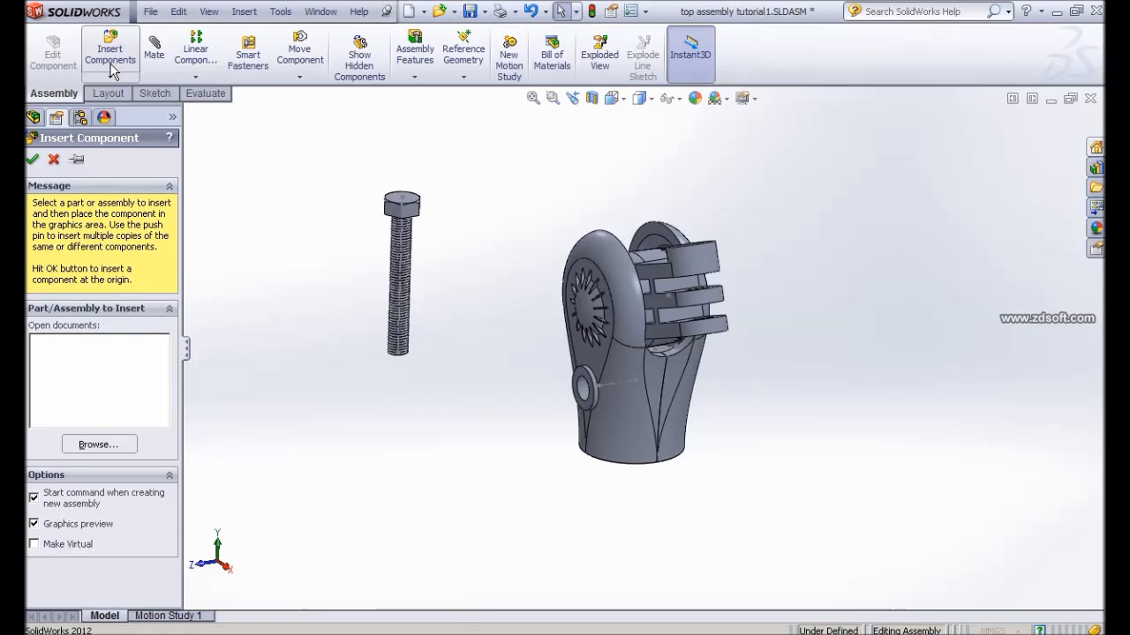
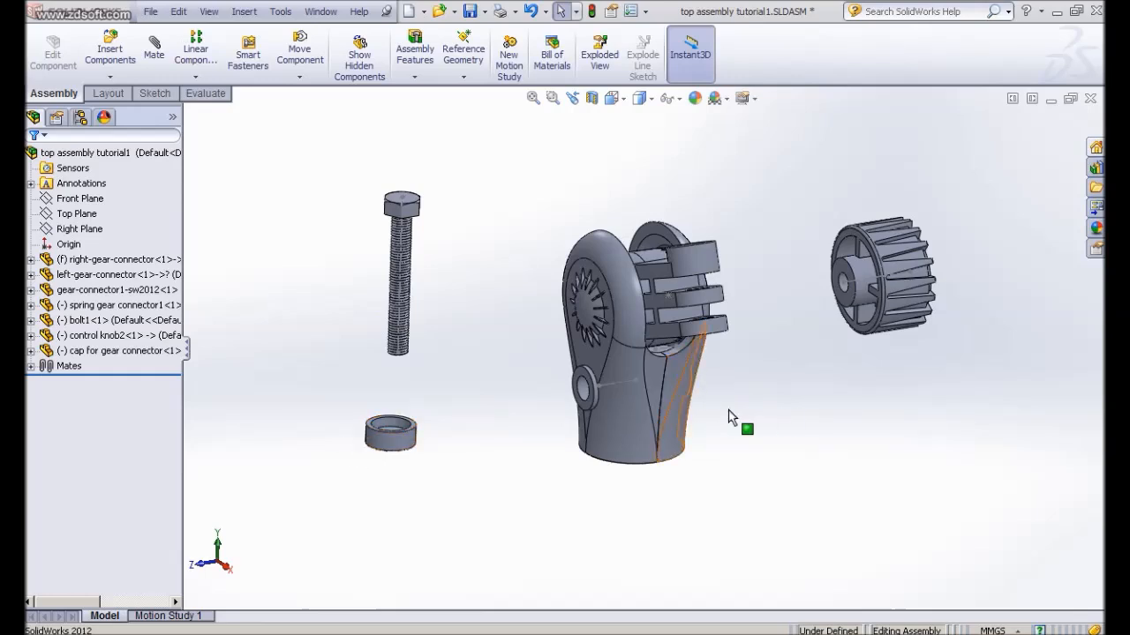
Try to mate the control knob's hub end face coincident with the ring face around the right gear connector's side hole
middle_click_drag(706, 408, 892, 231)
scroll(783, 375, "down", 3)
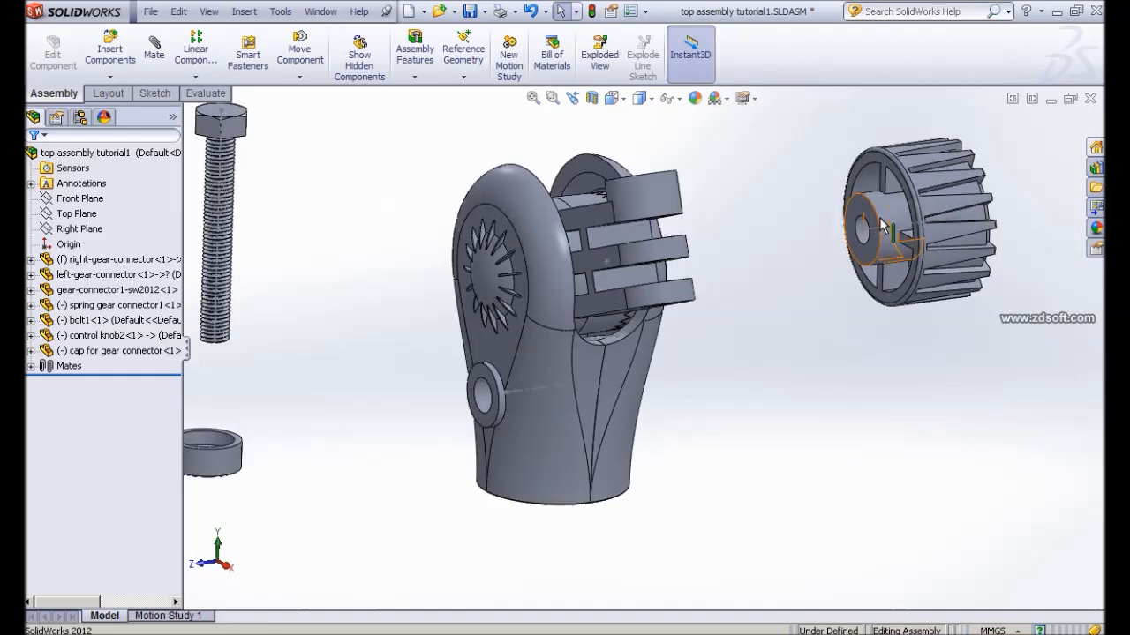
middle_click_drag(759, 389, 457, 358)
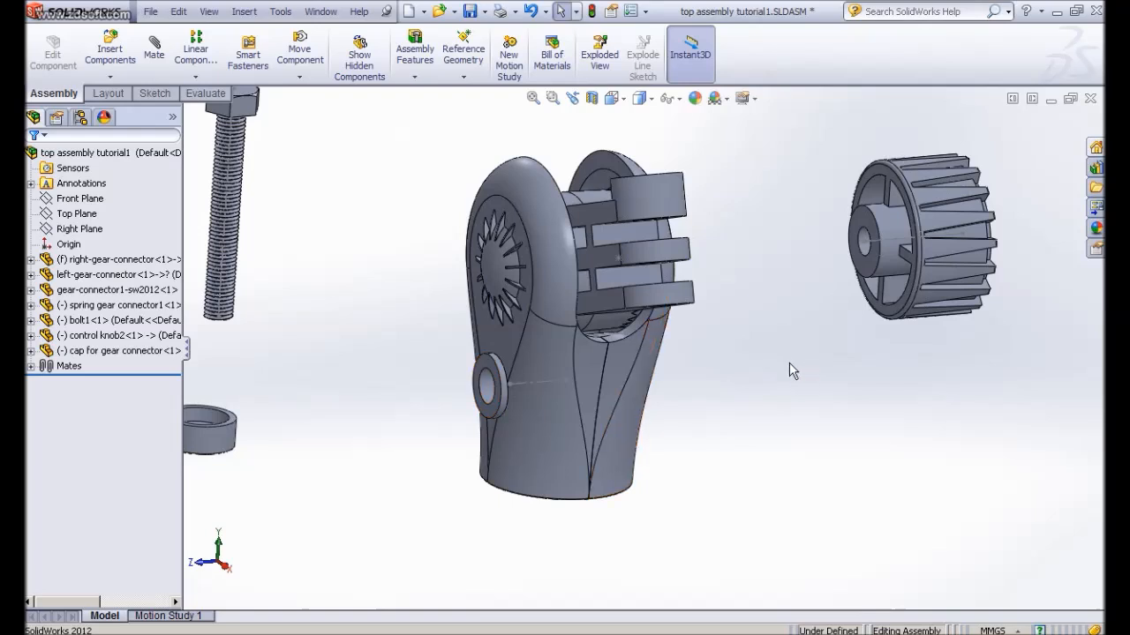
middle_click_drag(788, 368, 860, 409, "ctrl")
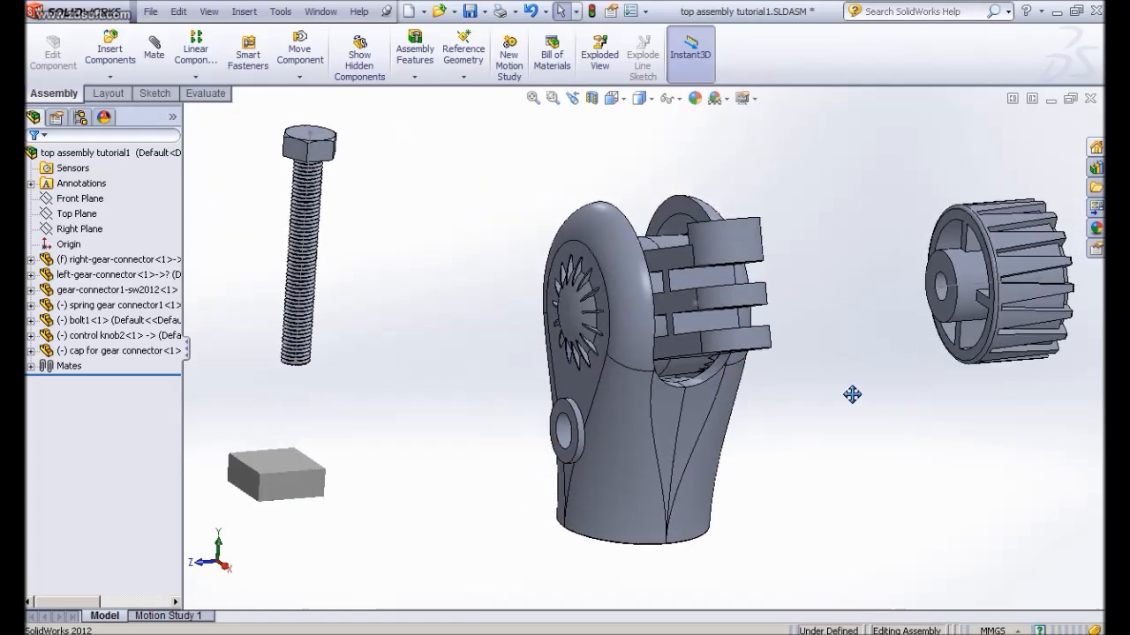
left_click(157, 55)
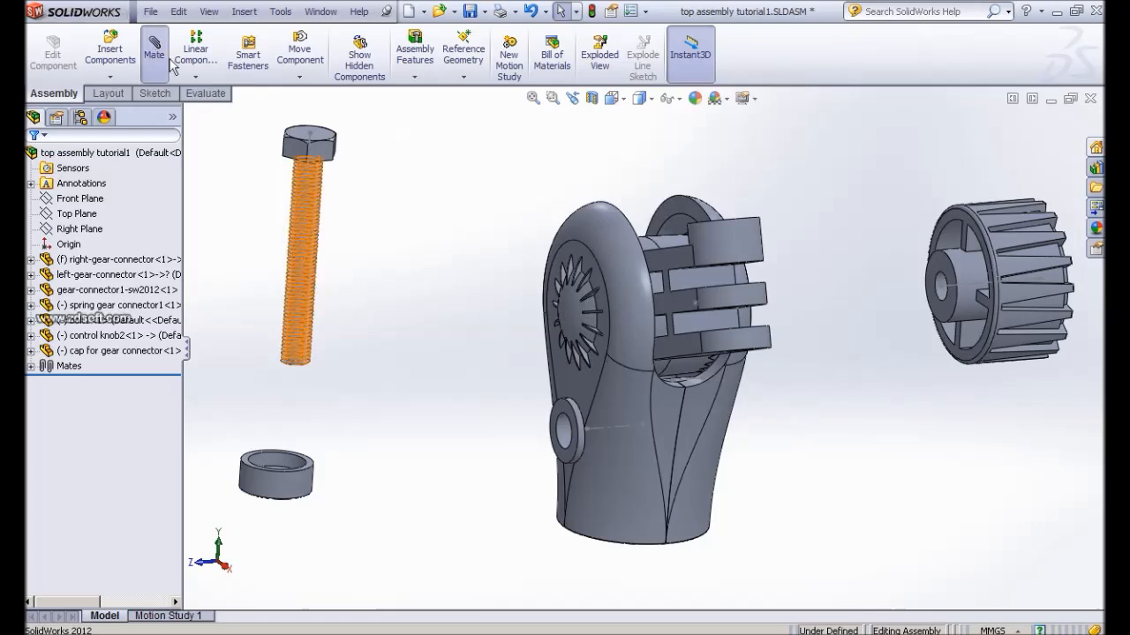
left_click(942, 274)
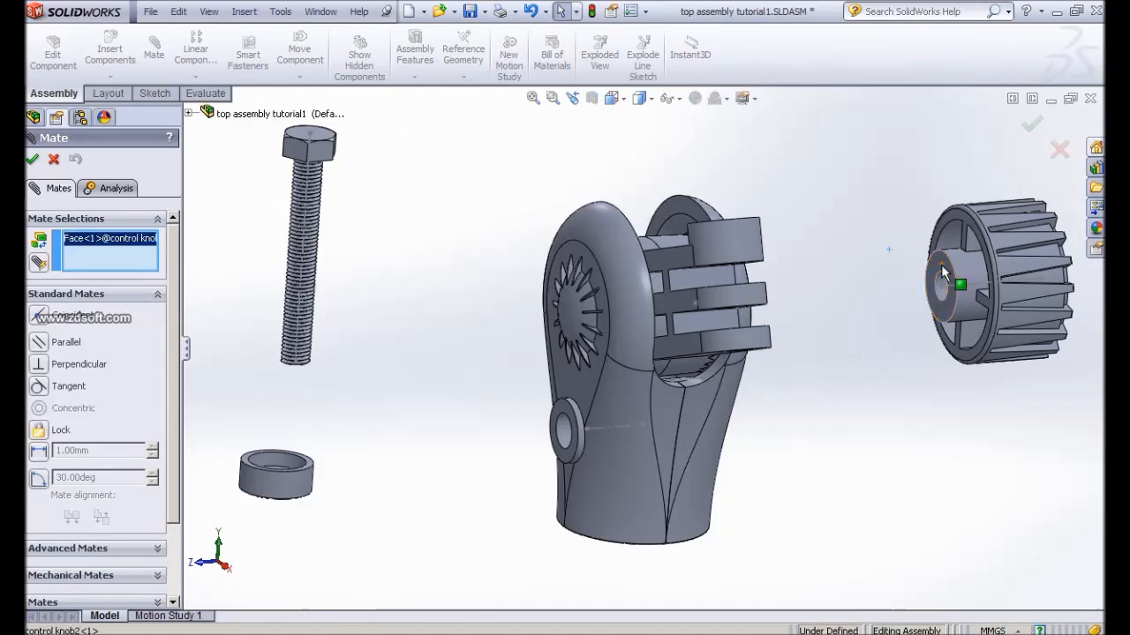
scroll(520, 442, "down", 2)
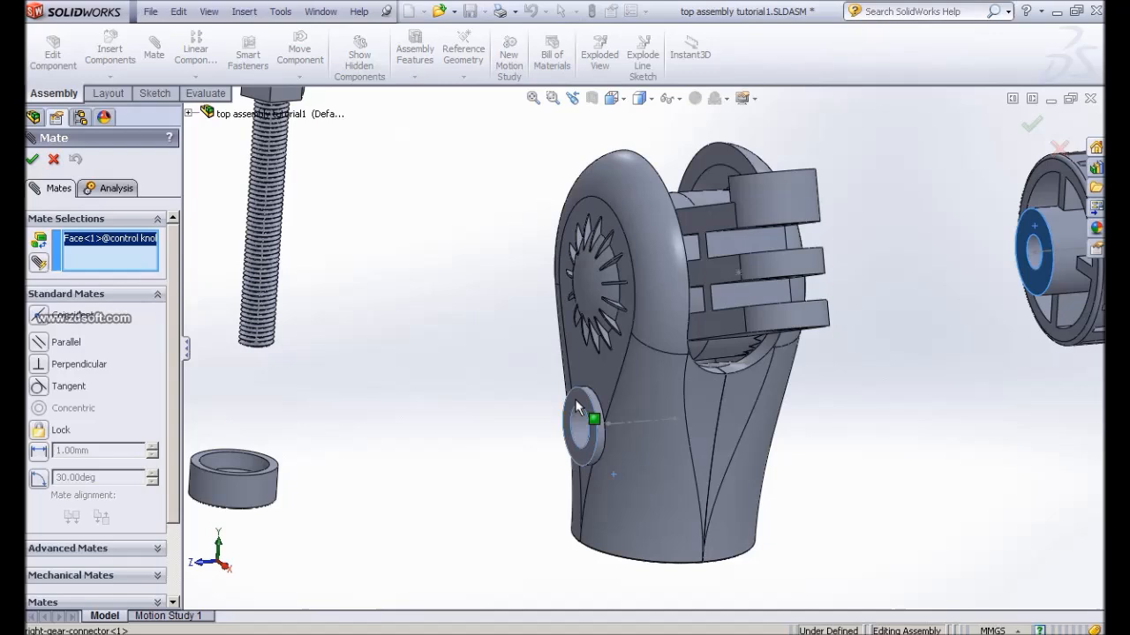
left_click(575, 407)
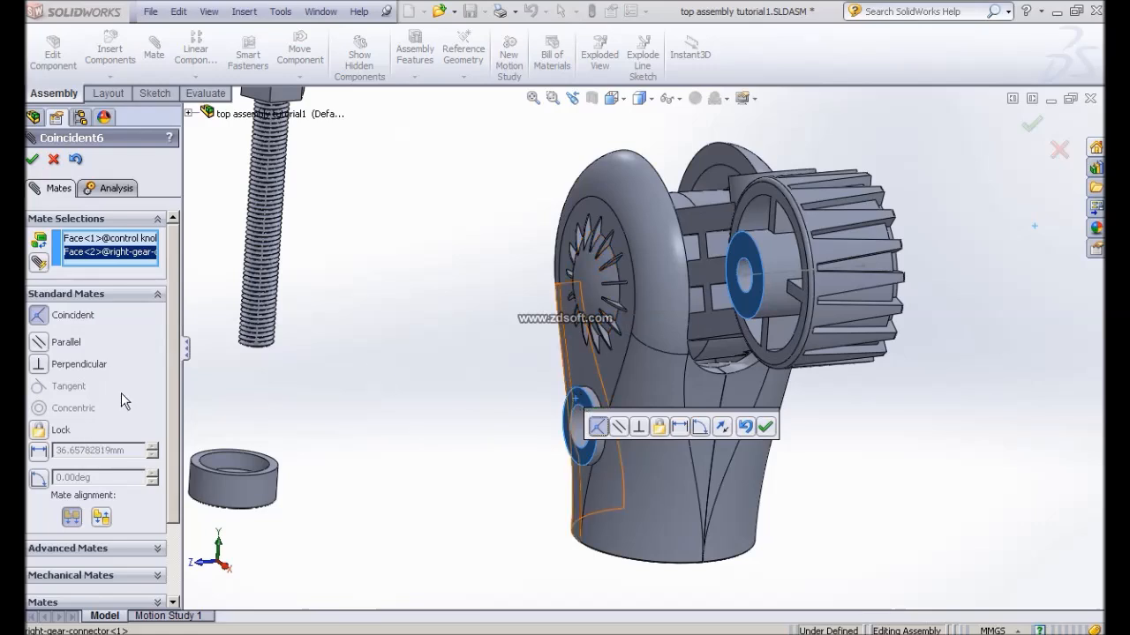
middle_click_drag(903, 432, 926, 432)
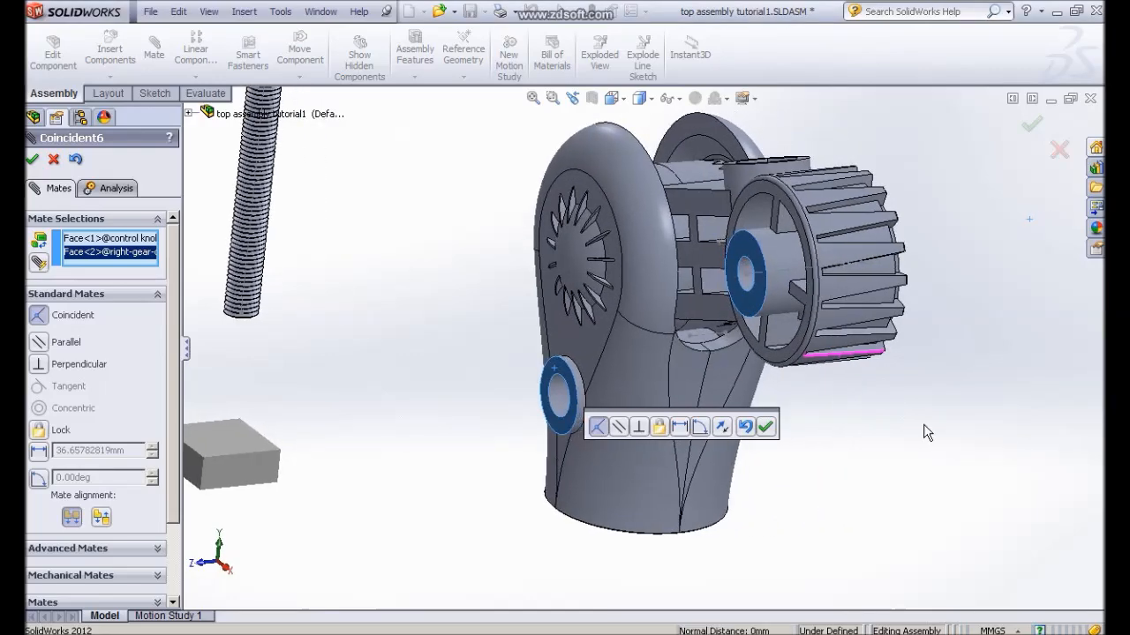
left_click(750, 427)
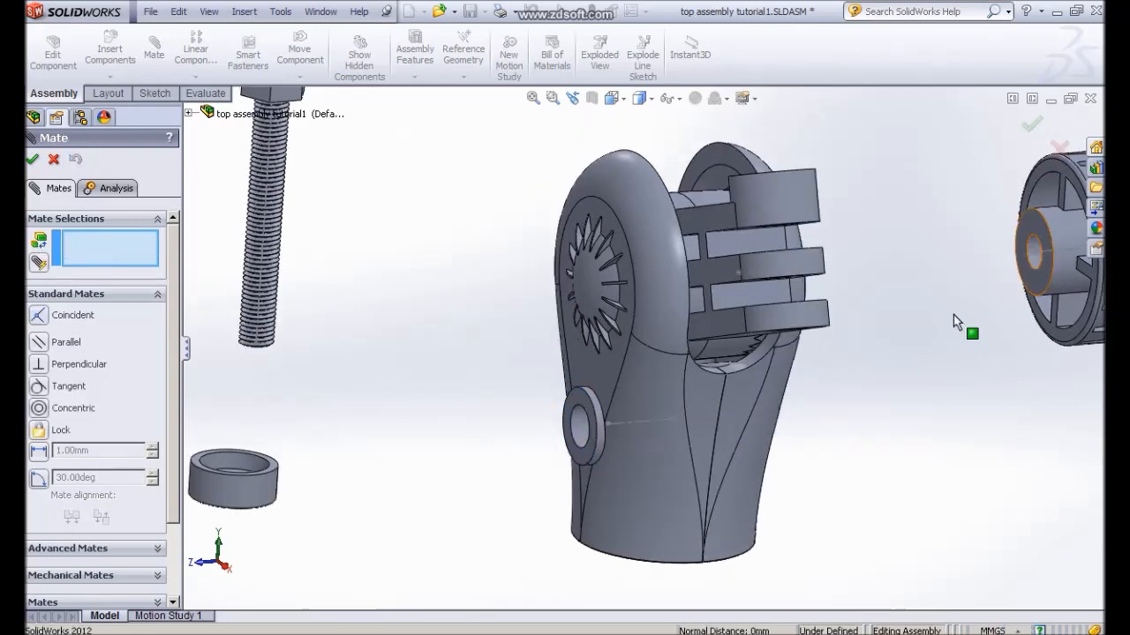
middle_click_drag(975, 342, 908, 353, "ctrl")
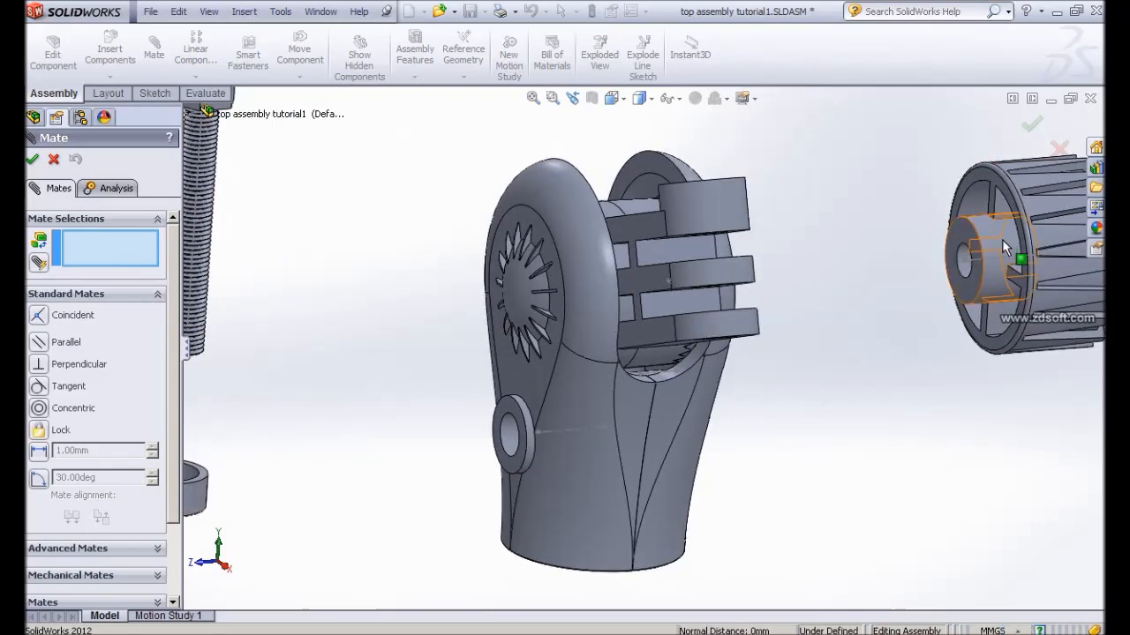
Add a concentric mate between the control knob's bore and the hole in the right gear connector's boss, with the alignment flipped
scroll(953, 278, "down", 2)
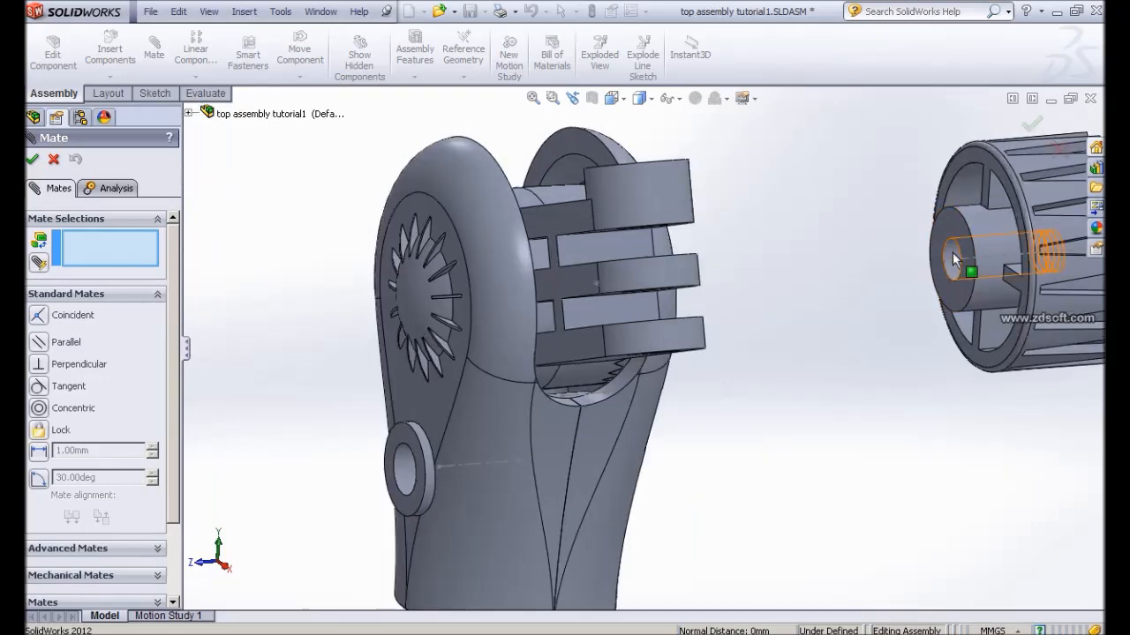
left_click(953, 258)
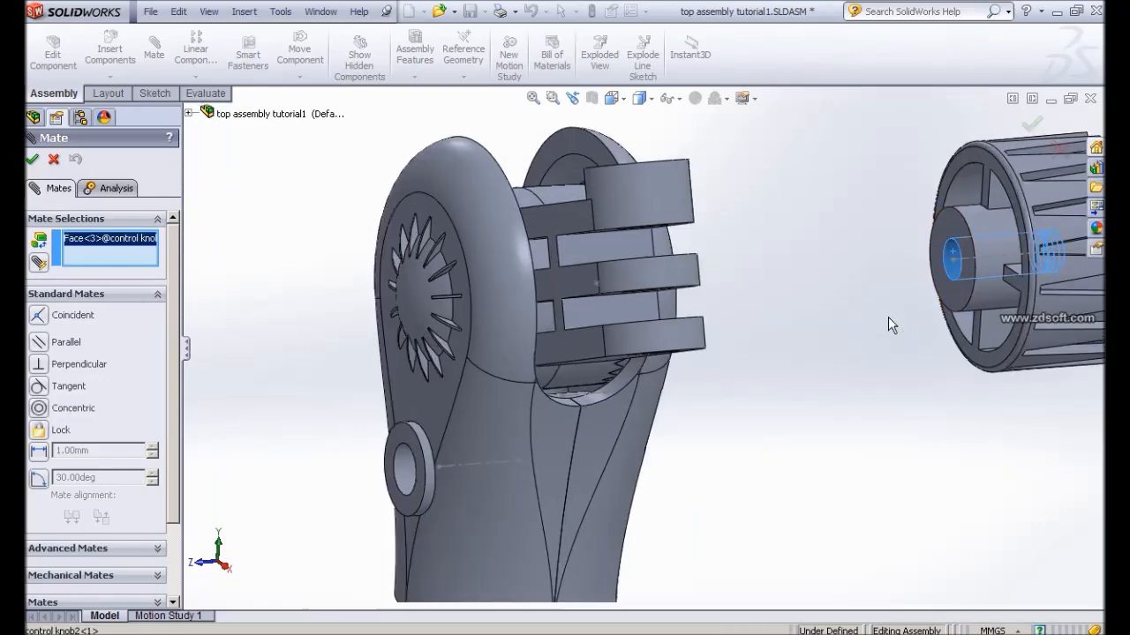
scroll(888, 317, "up", 1)
scroll(513, 503, "up", 1)
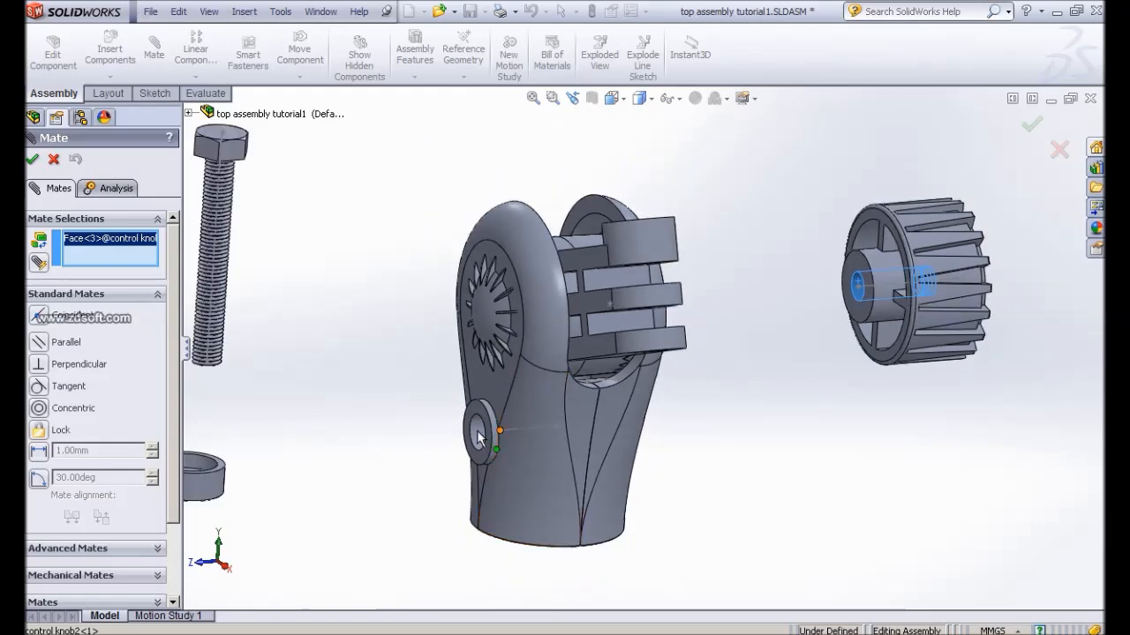
left_click(477, 437)
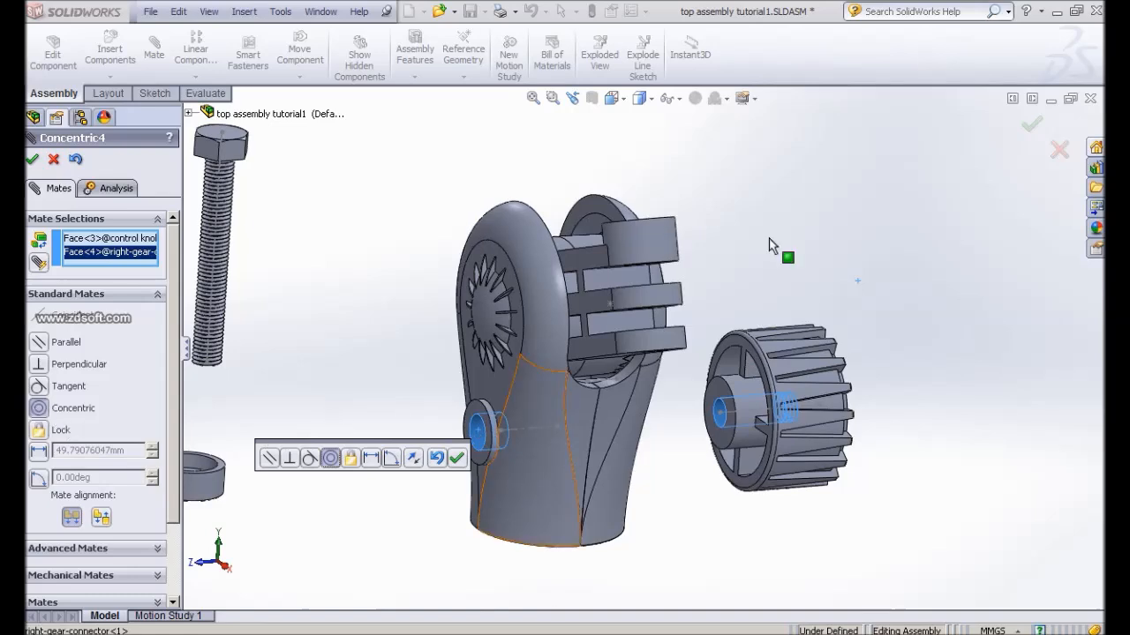
middle_click_drag(809, 229, 852, 203, "ctrl")
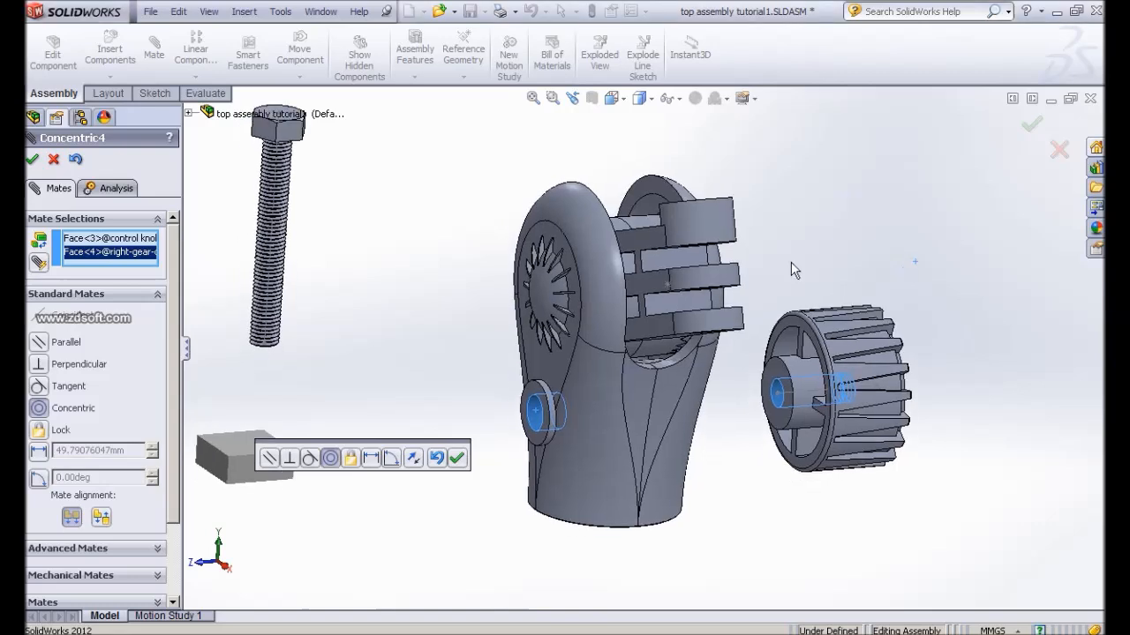
left_click(414, 458)
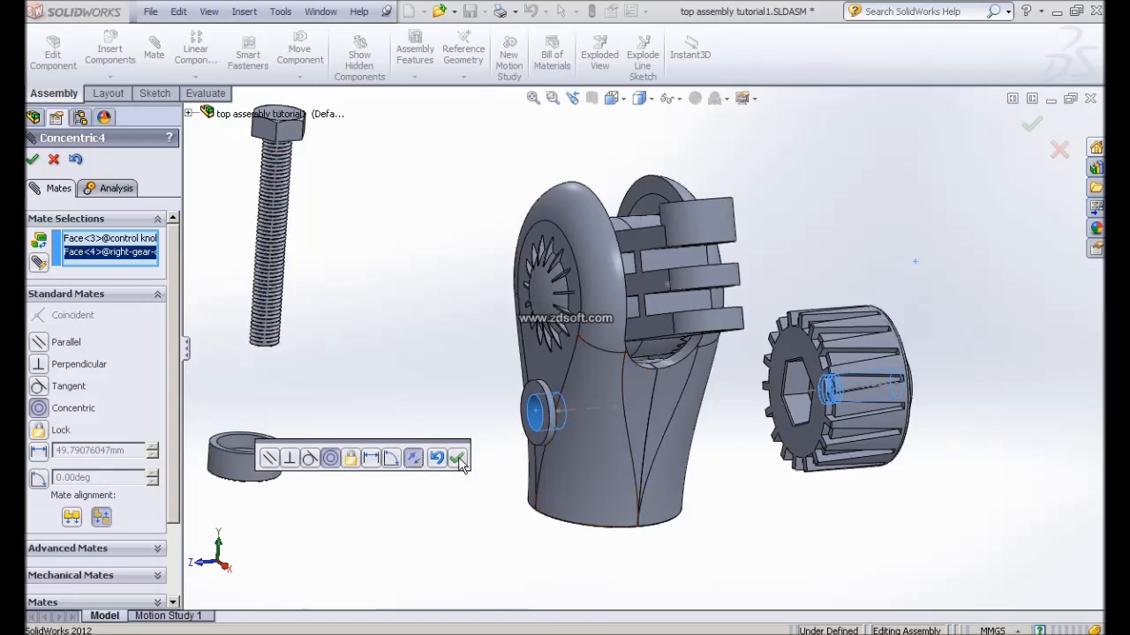
left_click(458, 457)
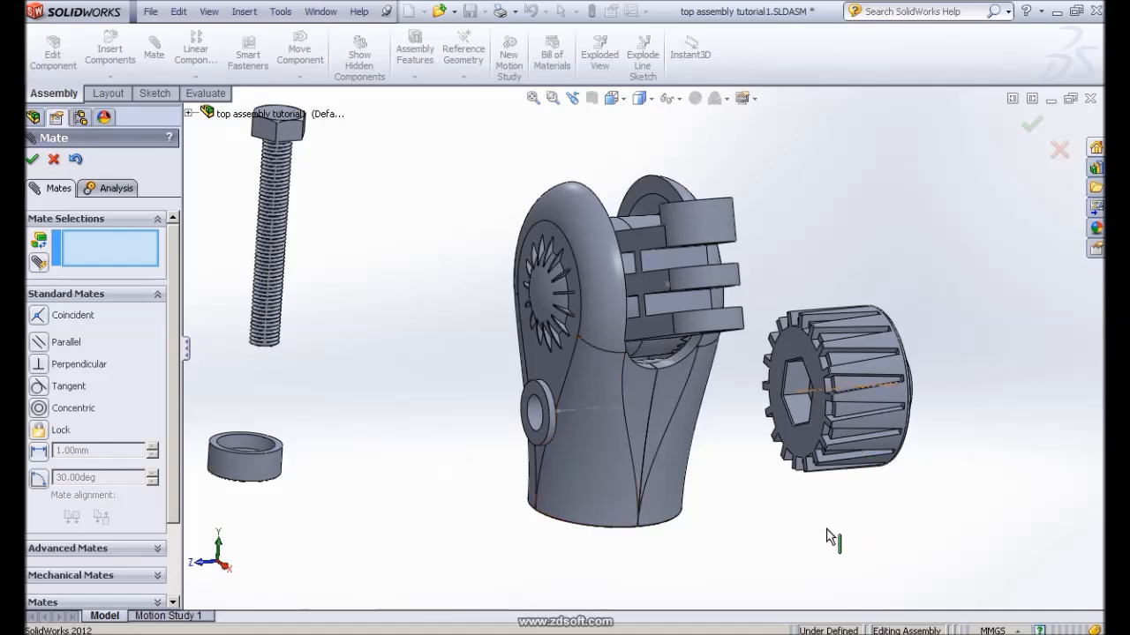
Add a coincident mate between the end face of the control knob's hub and the annular boss face of the right gear connector
middle_click_drag(813, 528, 858, 472)
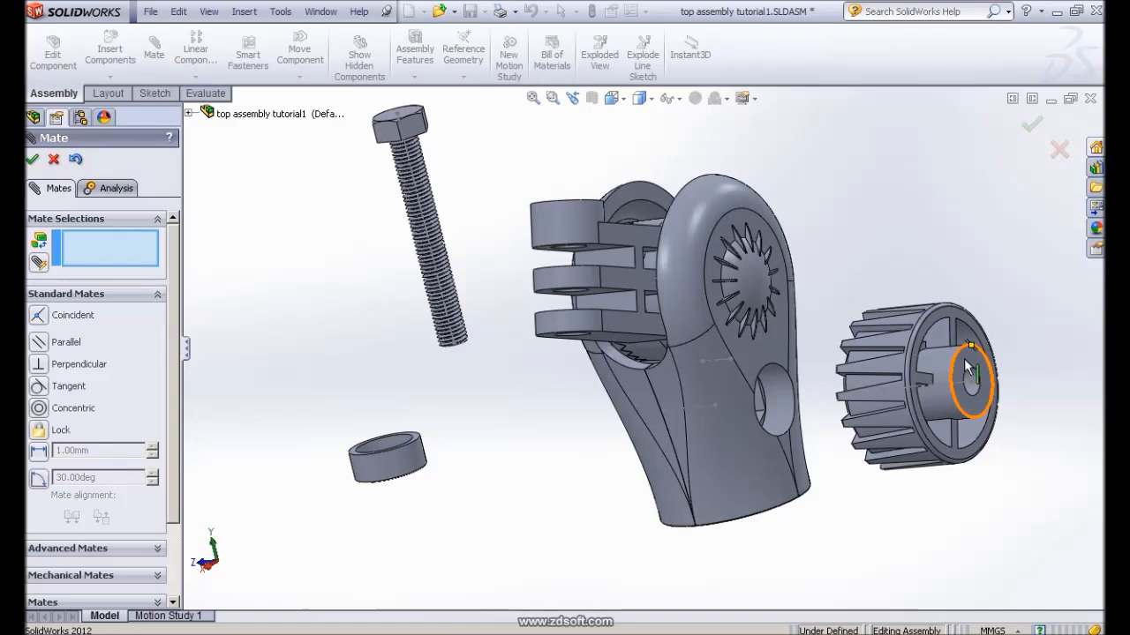
left_click(970, 378)
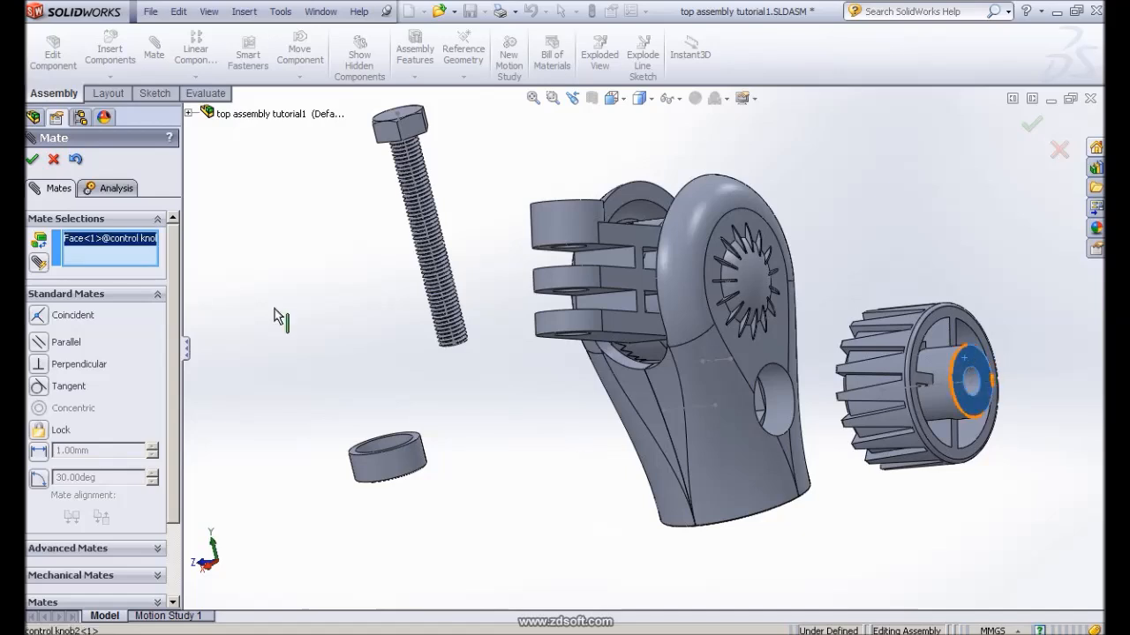
mouse_move(519, 393)
middle_mouse_down()
mouse_move(549, 385)
mouse_move(530, 397)
middle_mouse_up()
left_click(530, 397)
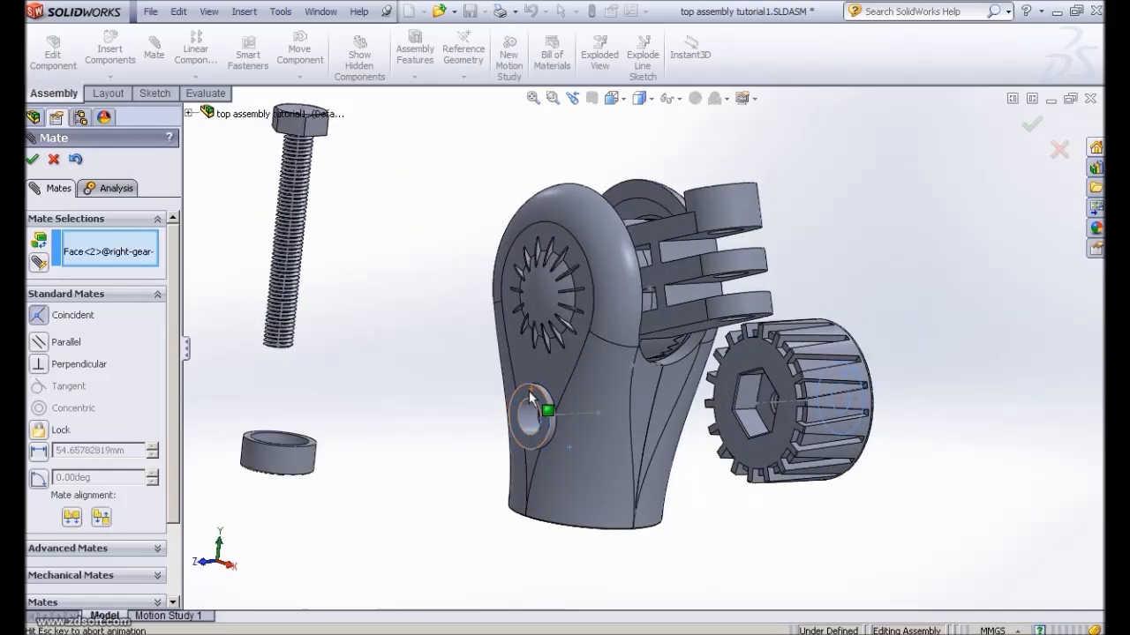
left_click(529, 397)
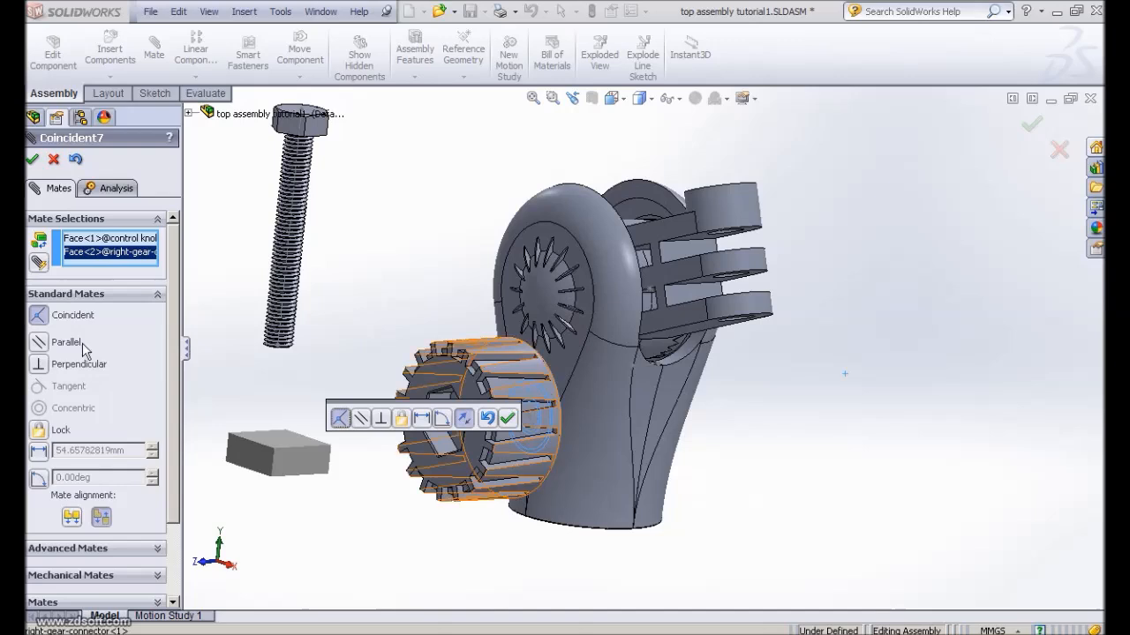
middle_click_drag(835, 446, 632, 454)
left_click(508, 418)
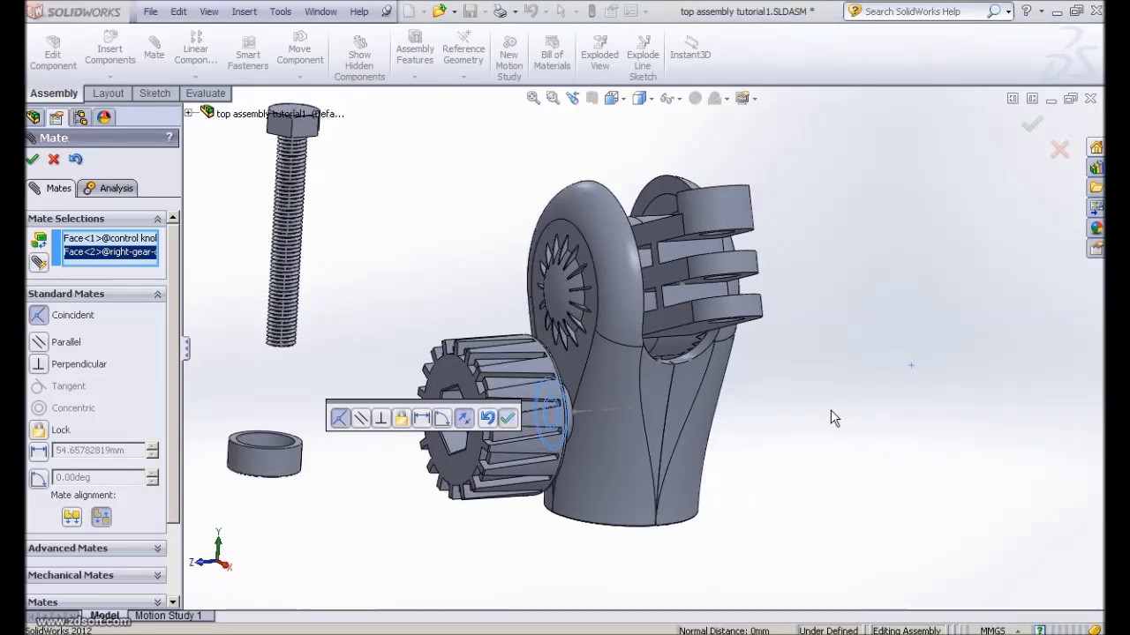
Add a concentric mate between the bolt's centre line and the round hole in the left gear connector
scroll(857, 404, "down", 4)
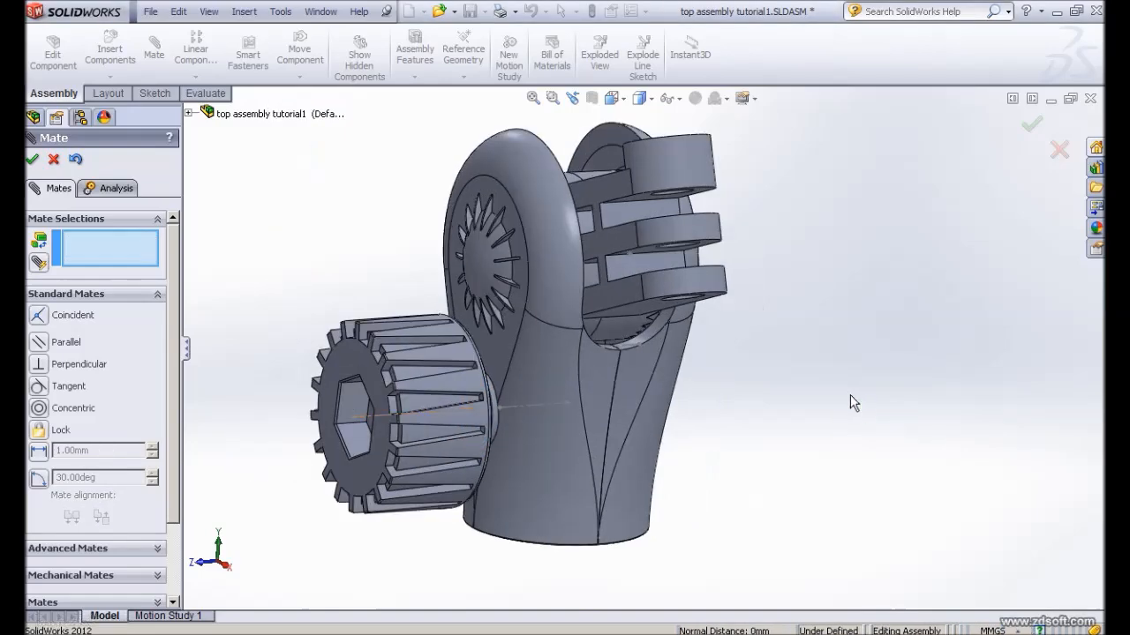
middle_click_drag(784, 391, 977, 357, "ctrl")
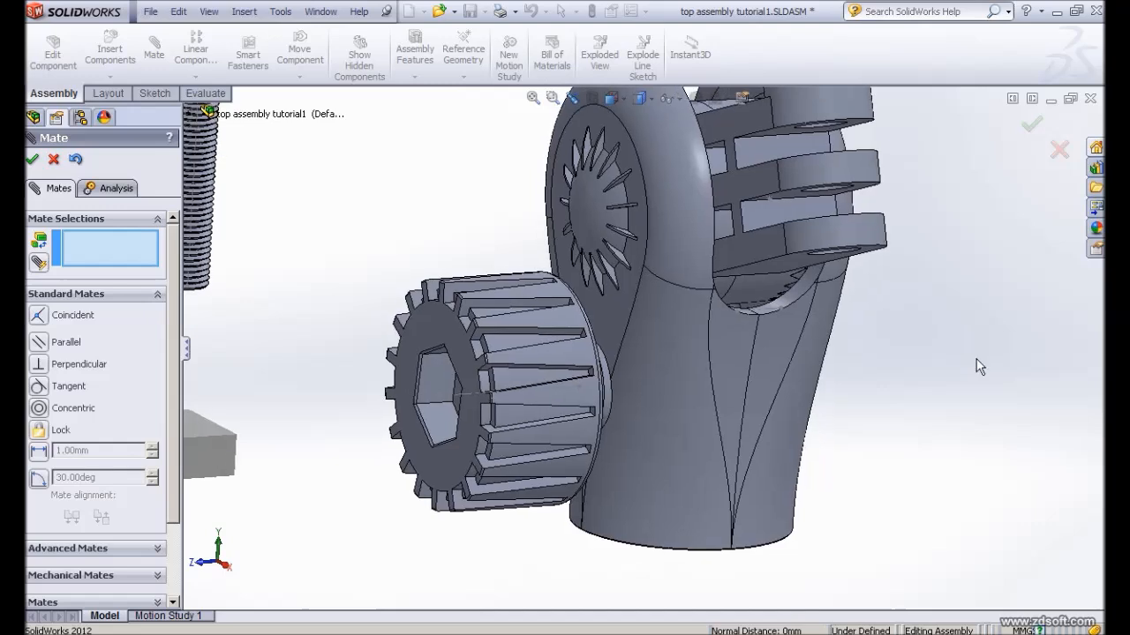
scroll(979, 366, "up", 3)
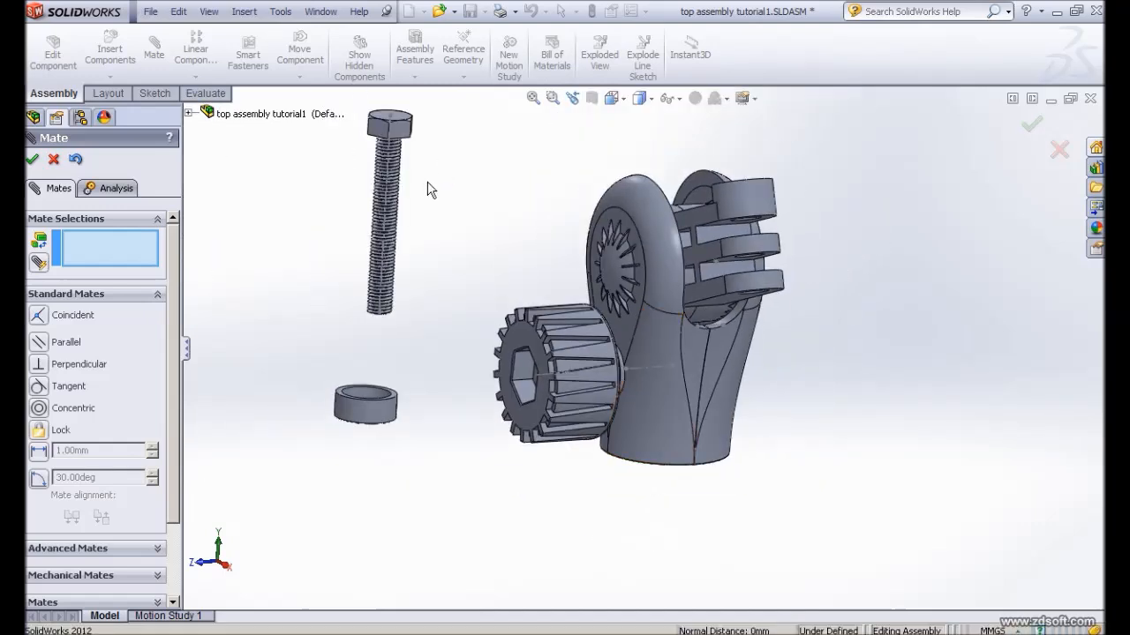
scroll(431, 188, "down", 1)
middle_click_drag(493, 201, 514, 203, "ctrl")
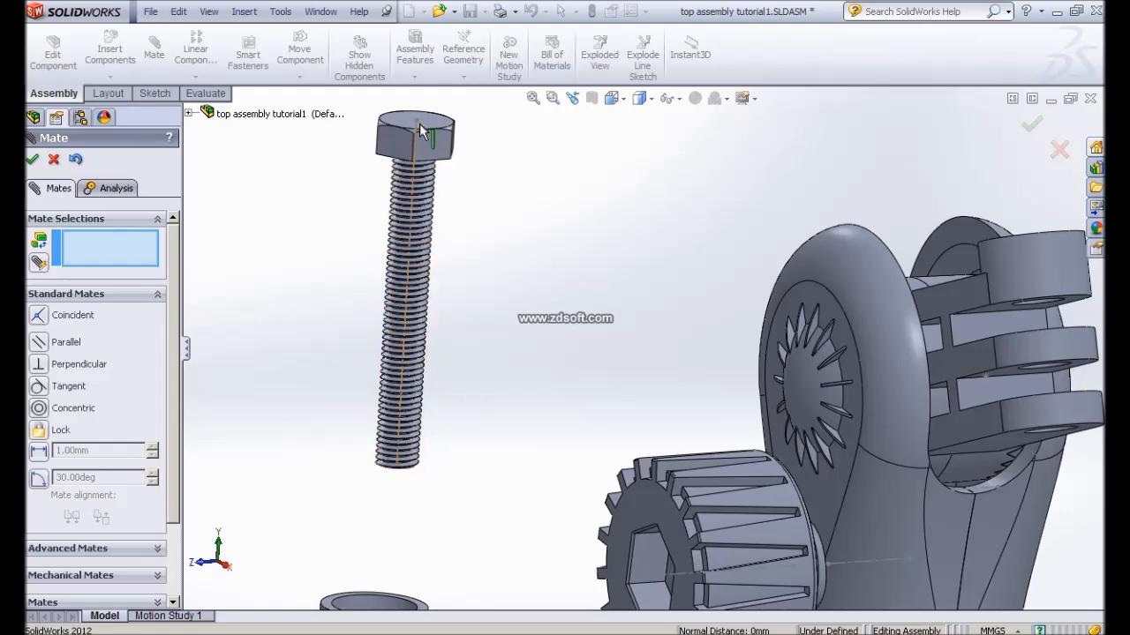
left_click(418, 145)
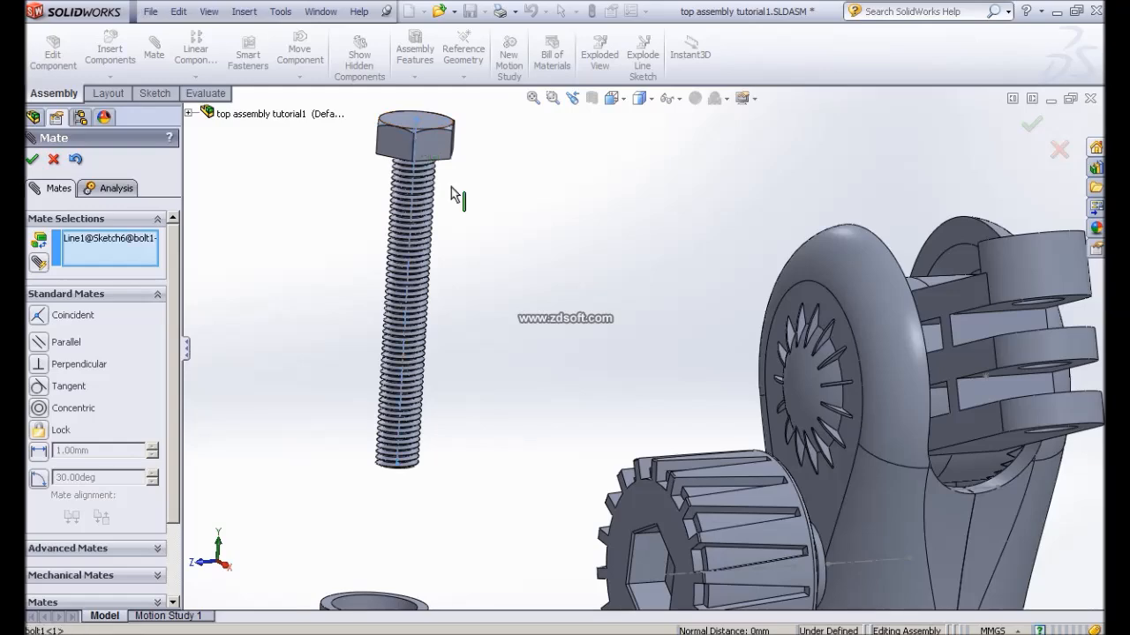
scroll(508, 256, "up", 2)
scroll(508, 256, "up", 1)
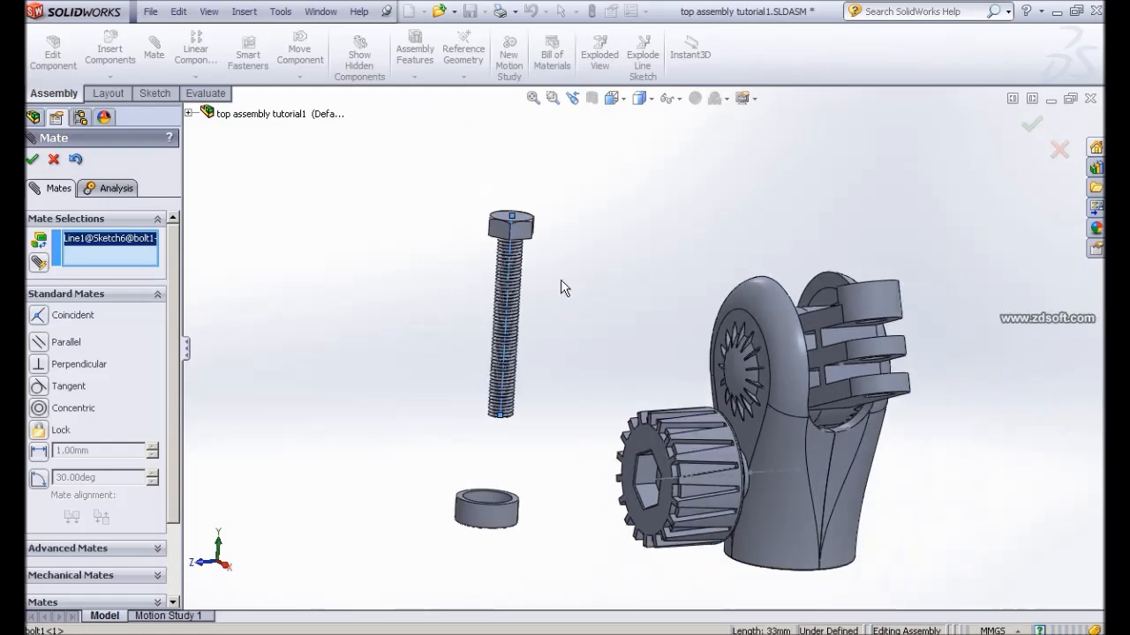
scroll(616, 323, "down", 1)
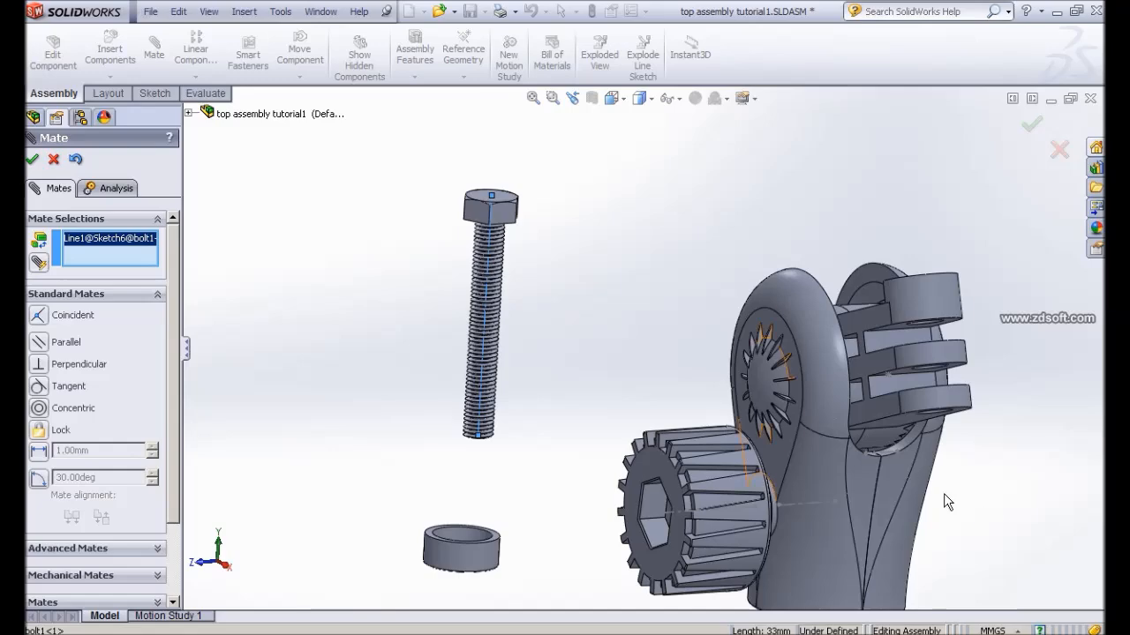
middle_click_drag(980, 525, 828, 430)
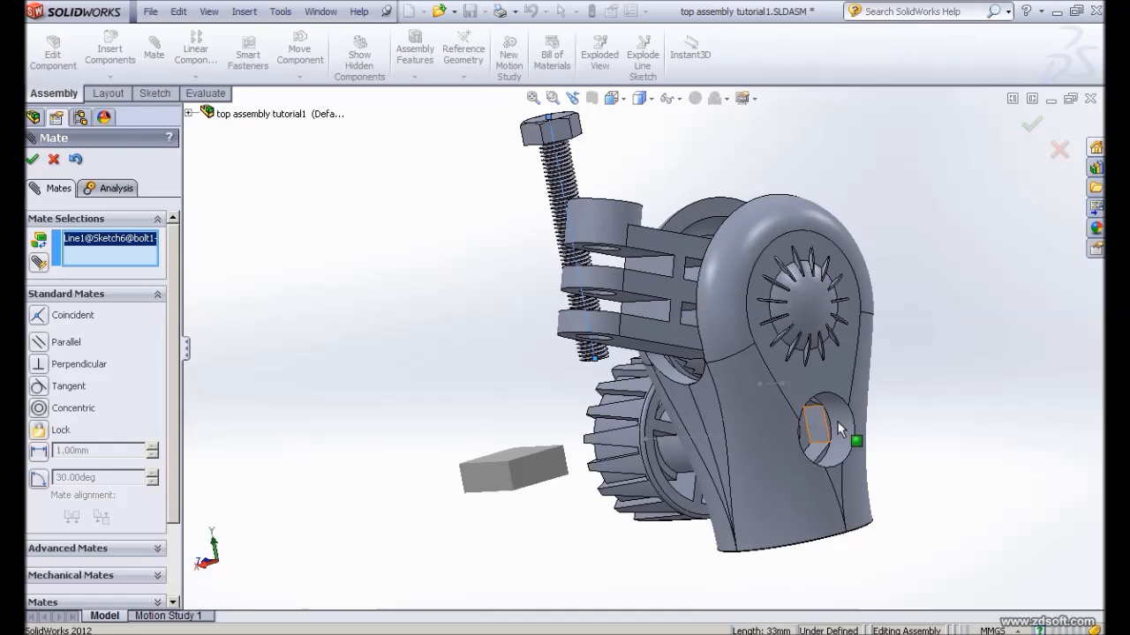
left_click(840, 422)
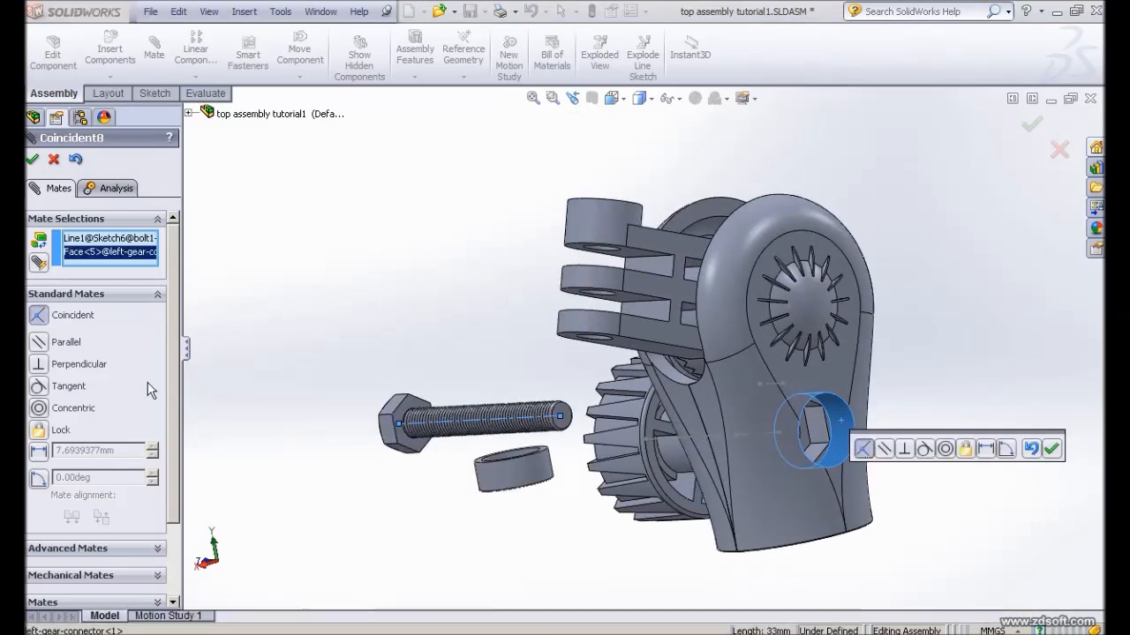
left_click(46, 411)
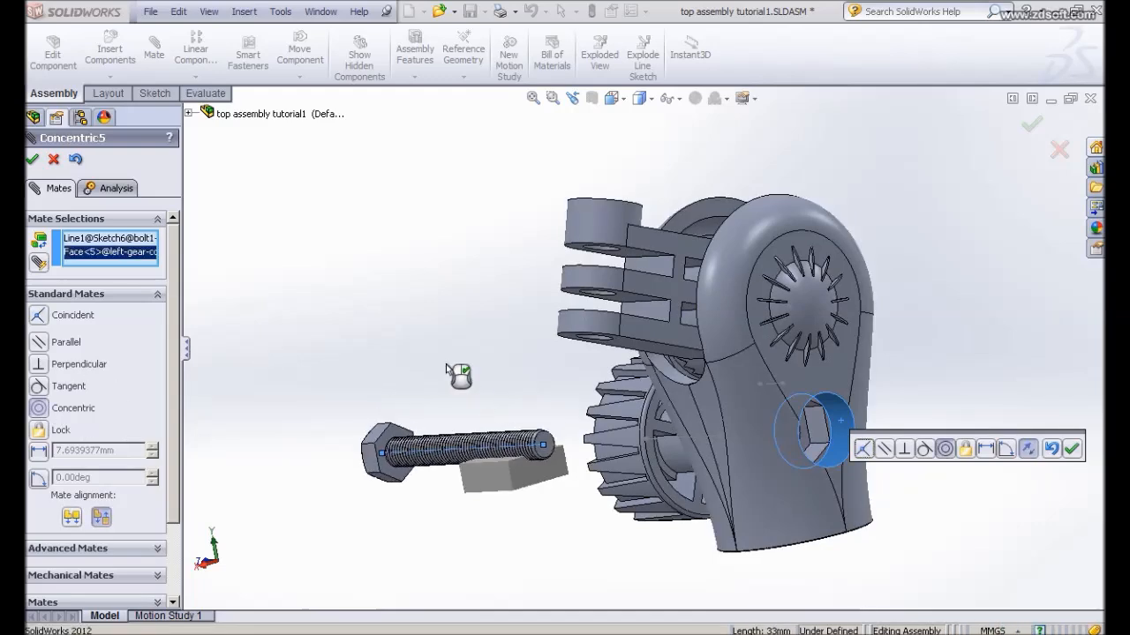
middle_click_drag(529, 375, 570, 390)
scroll(569, 390, "down", 2)
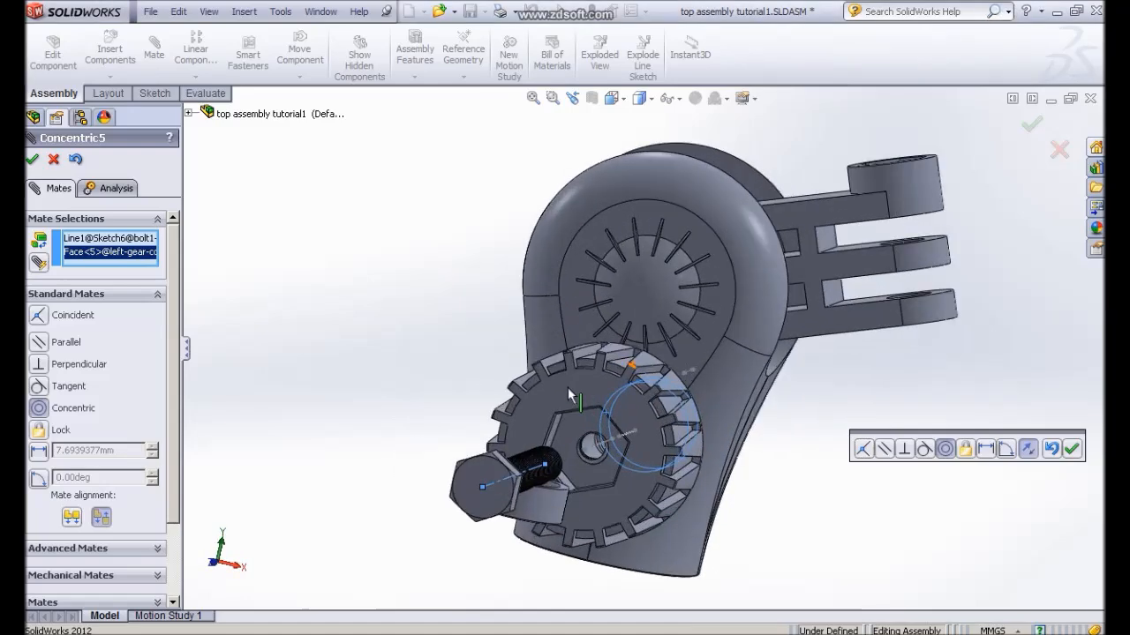
scroll(564, 386, "down", 2)
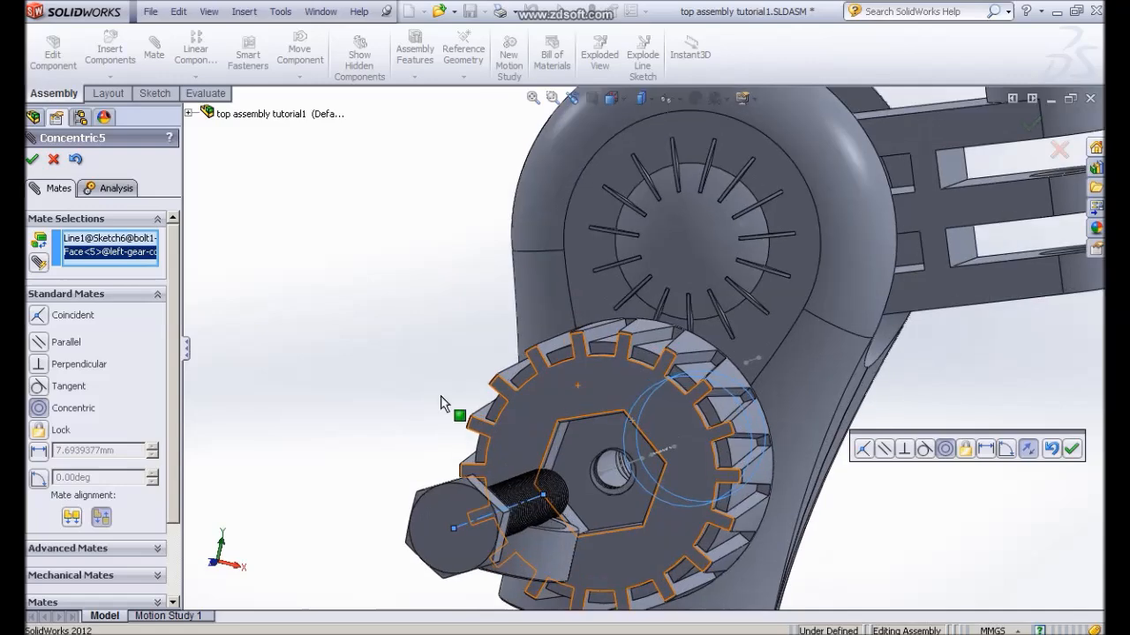
scroll(392, 386, "down", 1)
middle_click_drag(399, 380, 408, 376)
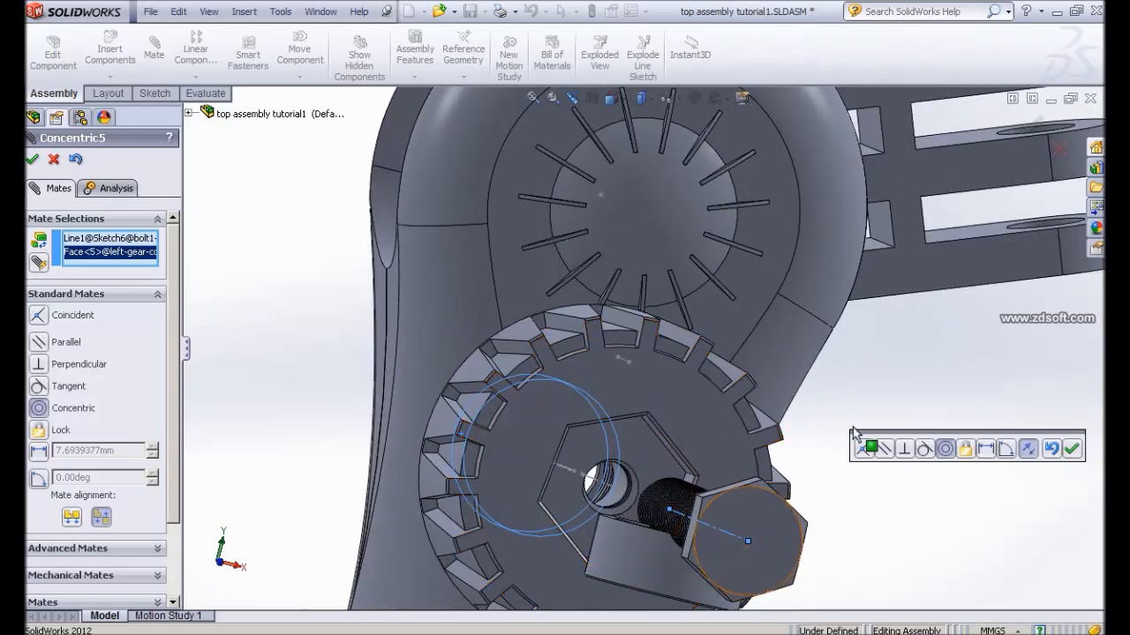
mouse_move(896, 545)
middle_mouse_down()
mouse_move(899, 536)
mouse_move(881, 540)
middle_mouse_up()
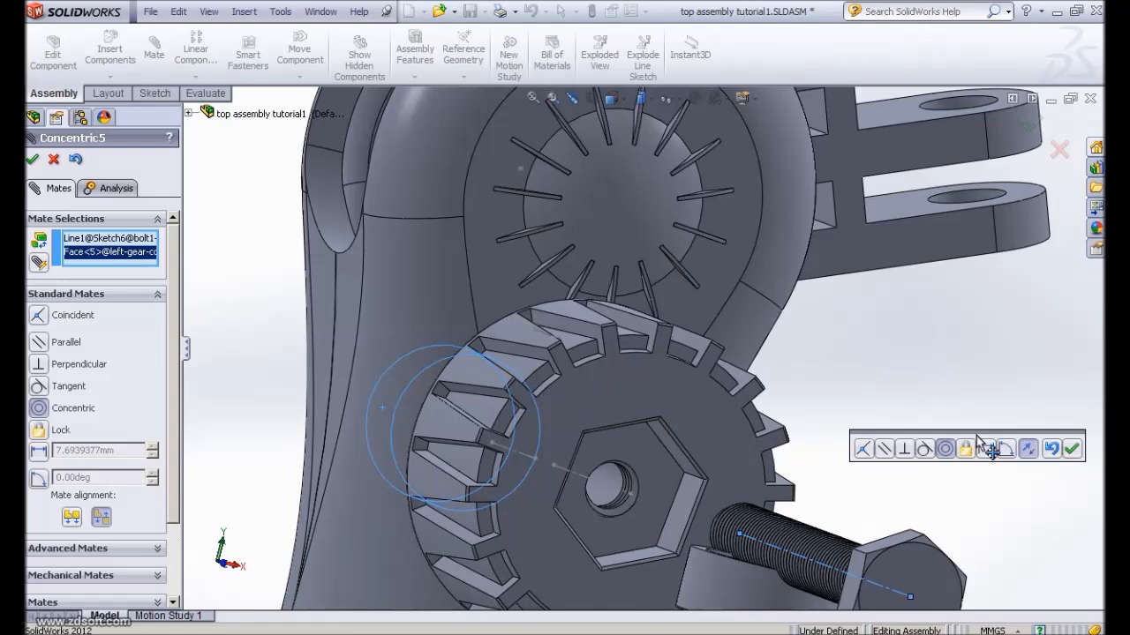
left_click(1072, 451)
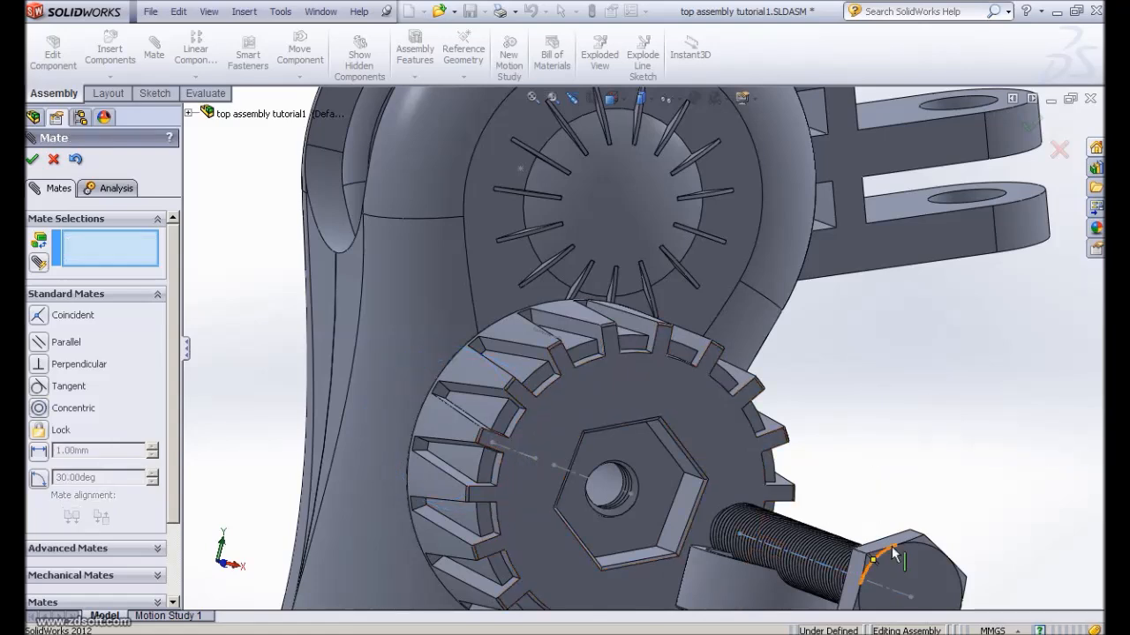
Add a parallel mate between a flat side of the bolt head and the matching flat of the control knob's hexagonal recess
scroll(843, 357, "up", 3)
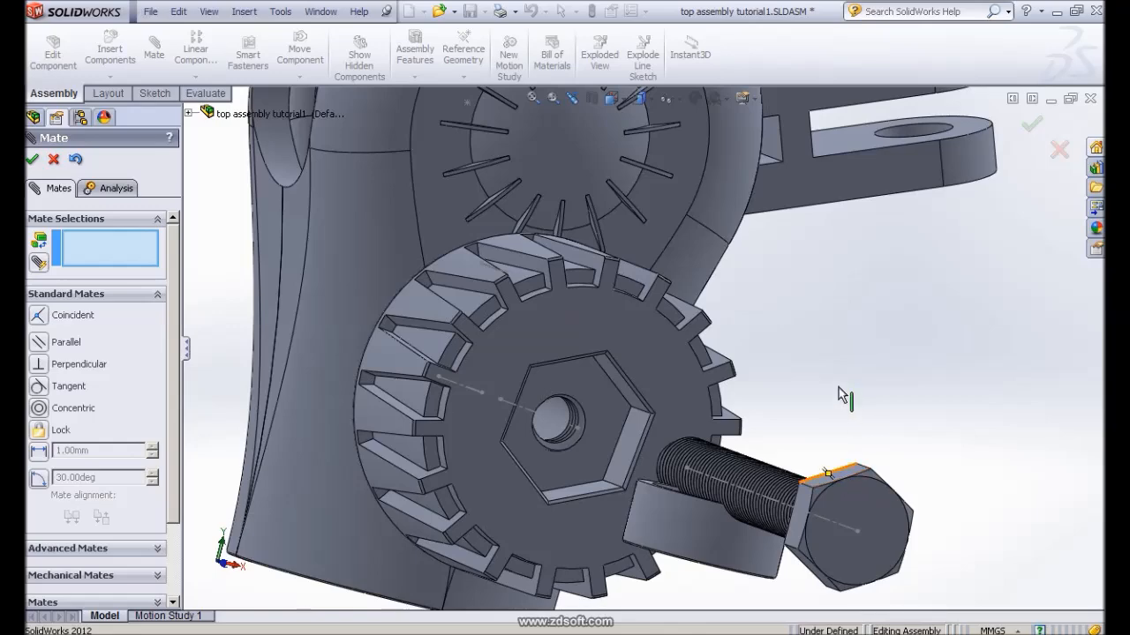
middle_click_drag(833, 386, 850, 481)
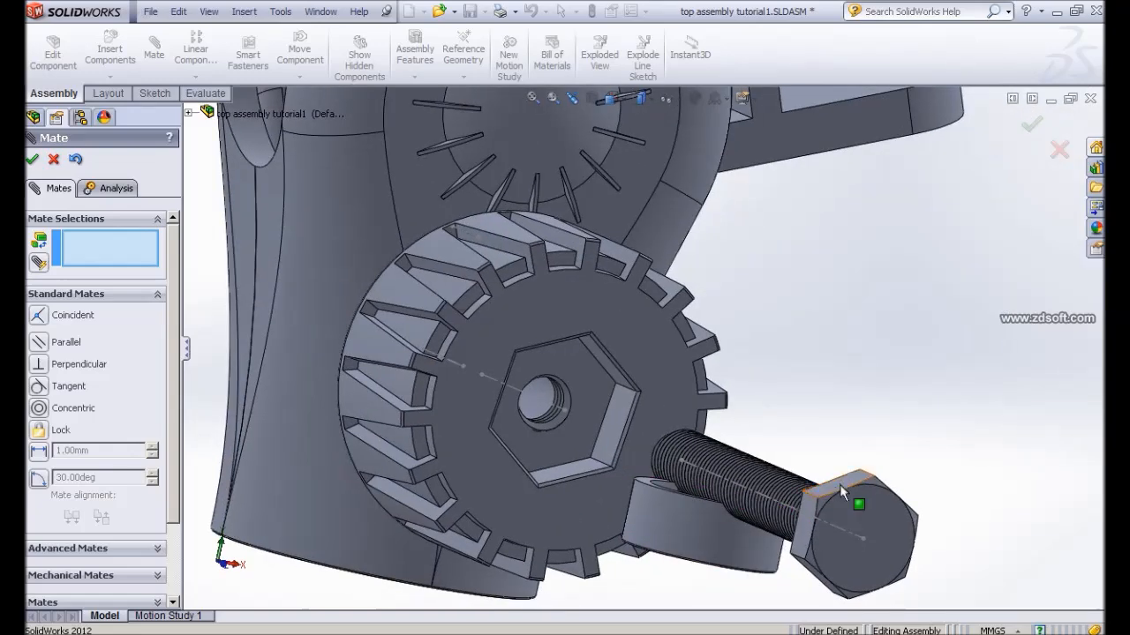
left_click(839, 483)
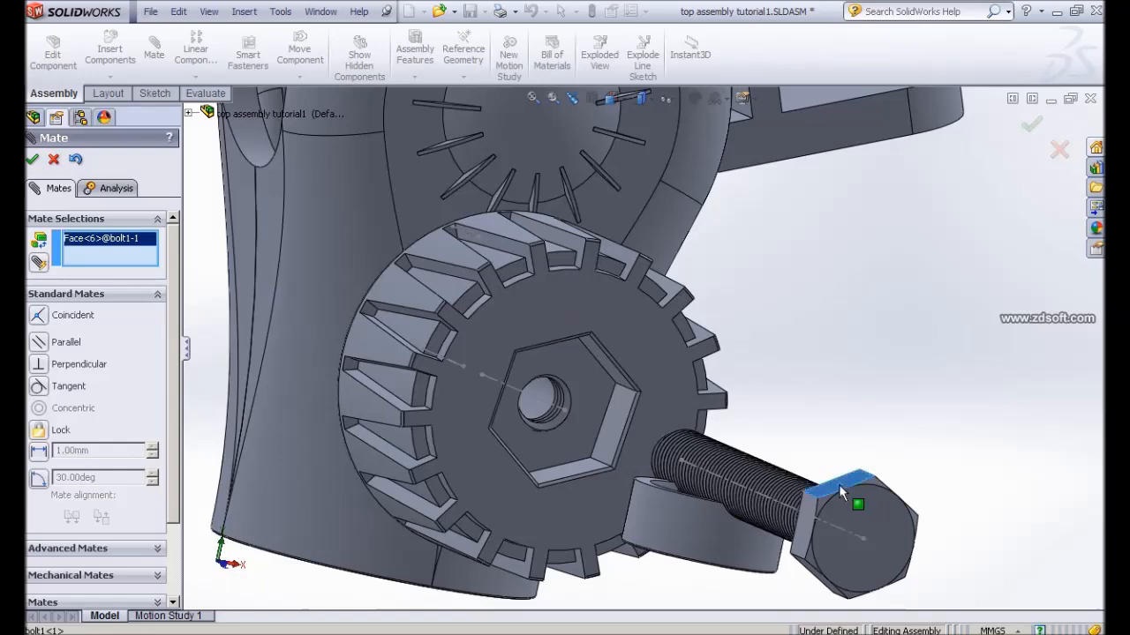
middle_click_drag(780, 281, 765, 247)
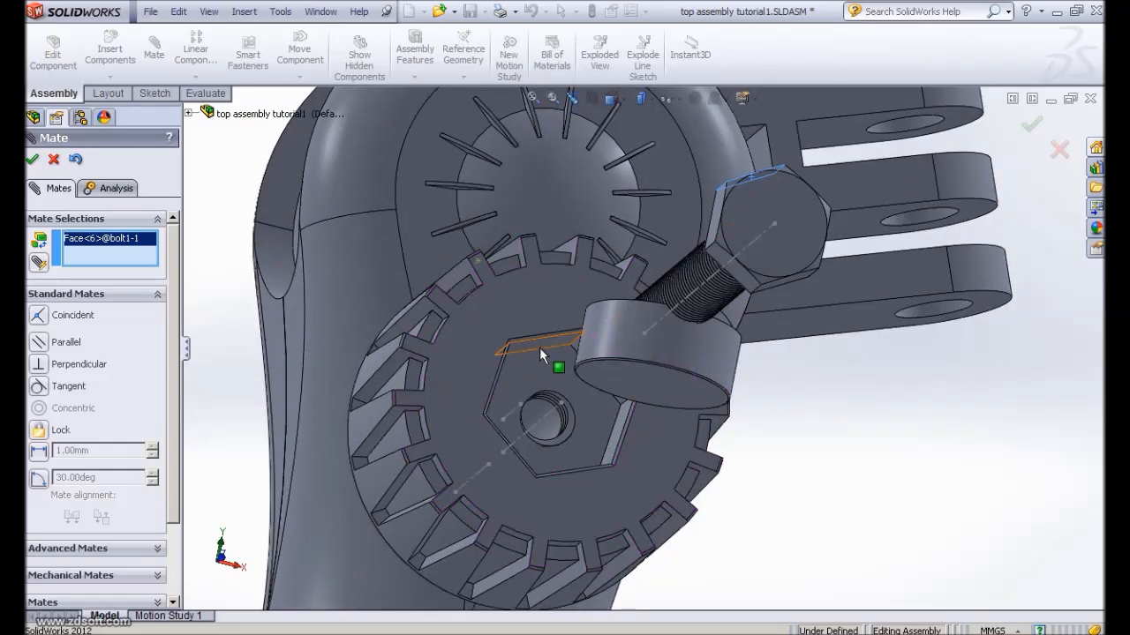
left_click(539, 347)
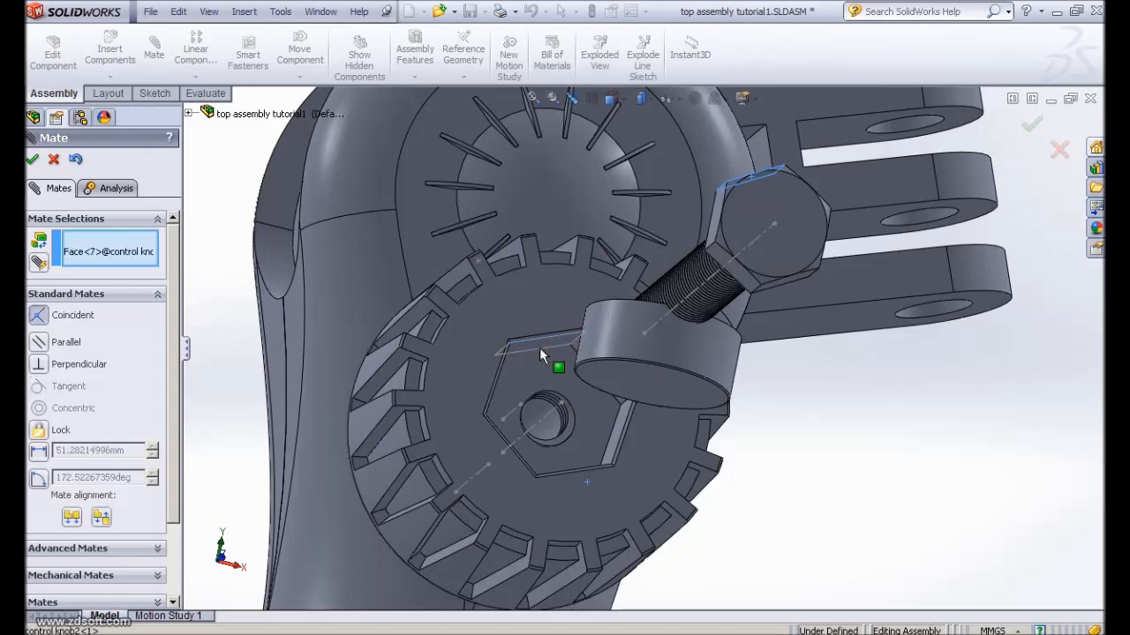
left_click(538, 347)
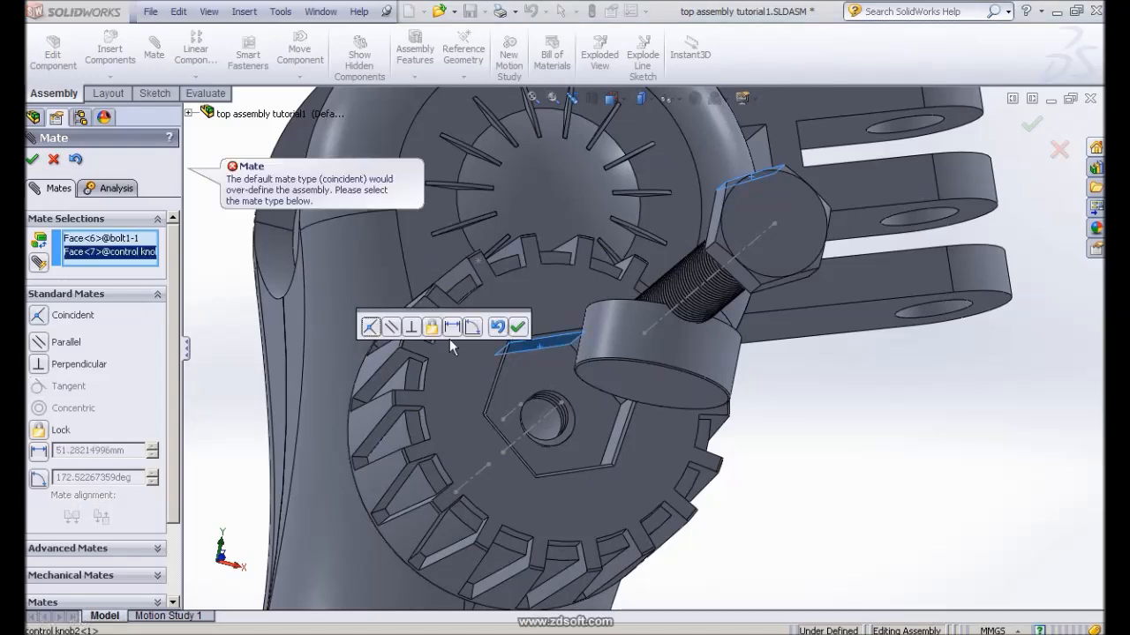
left_click(391, 328)
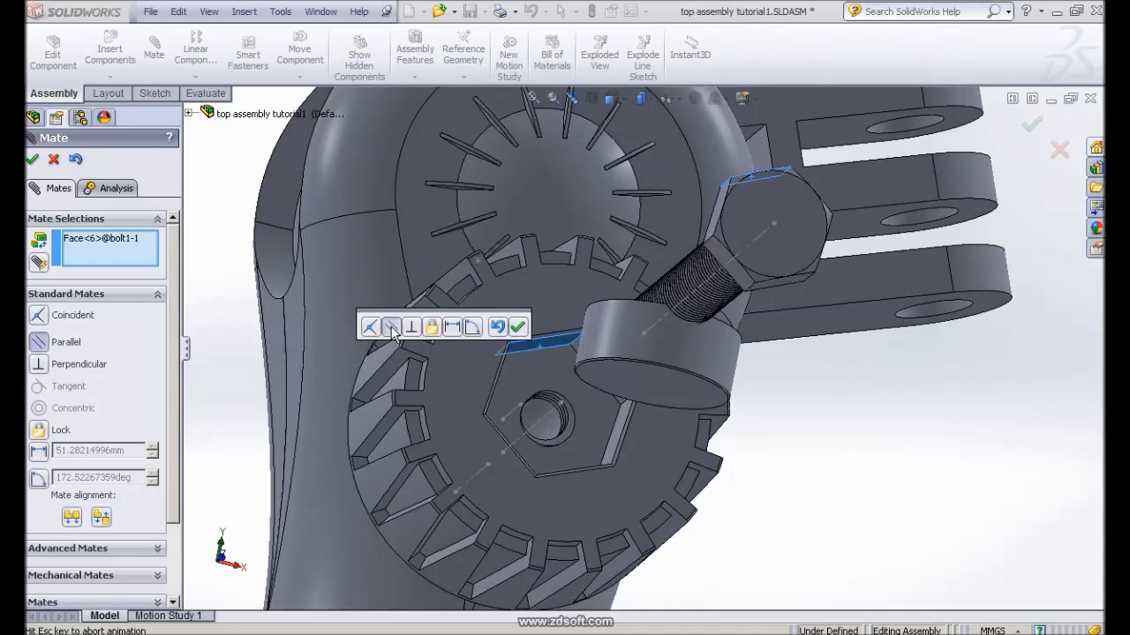
left_click(537, 327)
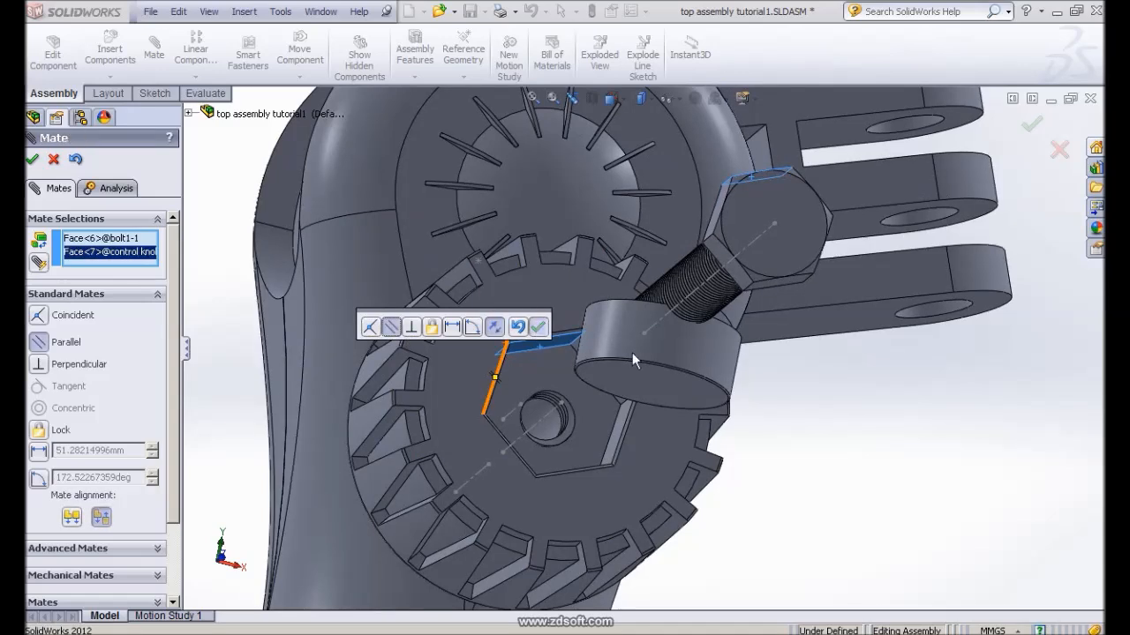
Add a coincident mate between the underside of the bolt head and the floor of the control knob's hexagonal recess, then finish mating
middle_click_drag(814, 421, 883, 230)
middle_click_drag(685, 262, 686, 402, "ctrl")
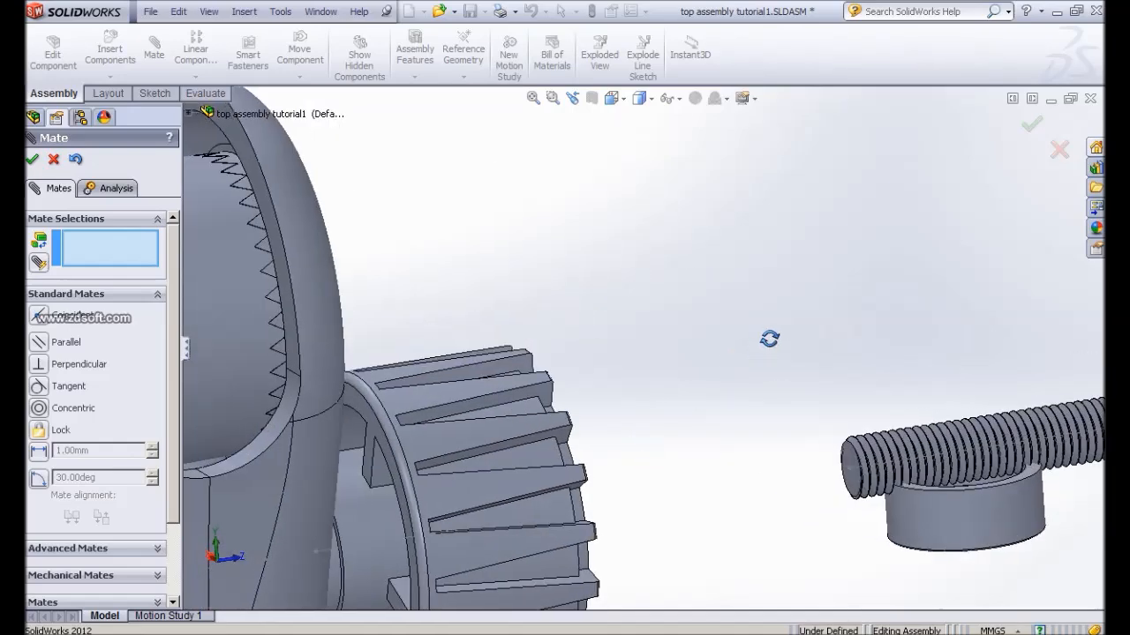
mouse_move(612, 272)
middle_mouse_down("ctrl")
mouse_move(529, 240)
mouse_move(494, 262)
mouse_move(883, 492)
mouse_move(958, 400)
mouse_move(948, 389)
middle_mouse_up("ctrl")
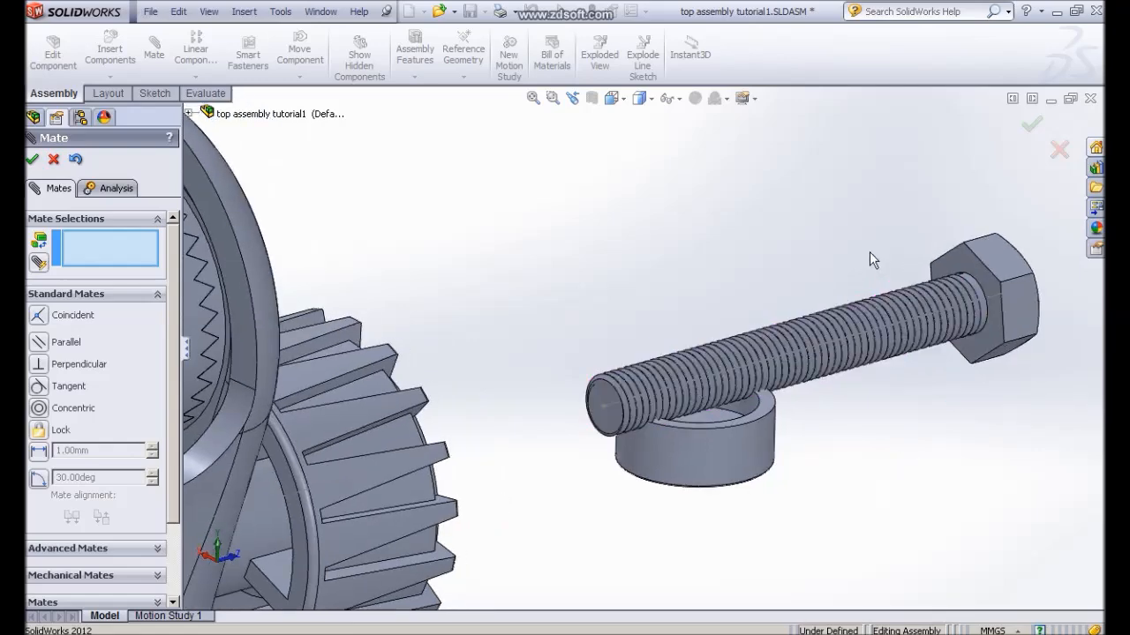
left_click(961, 257)
middle_click_drag(821, 244, 553, 360)
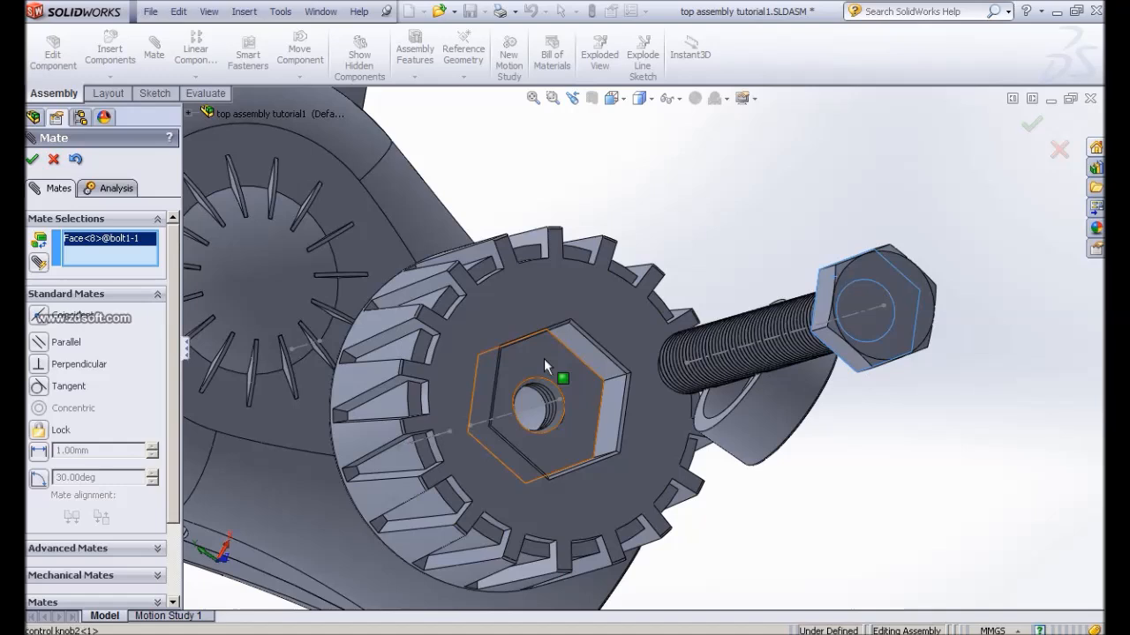
left_click(543, 358)
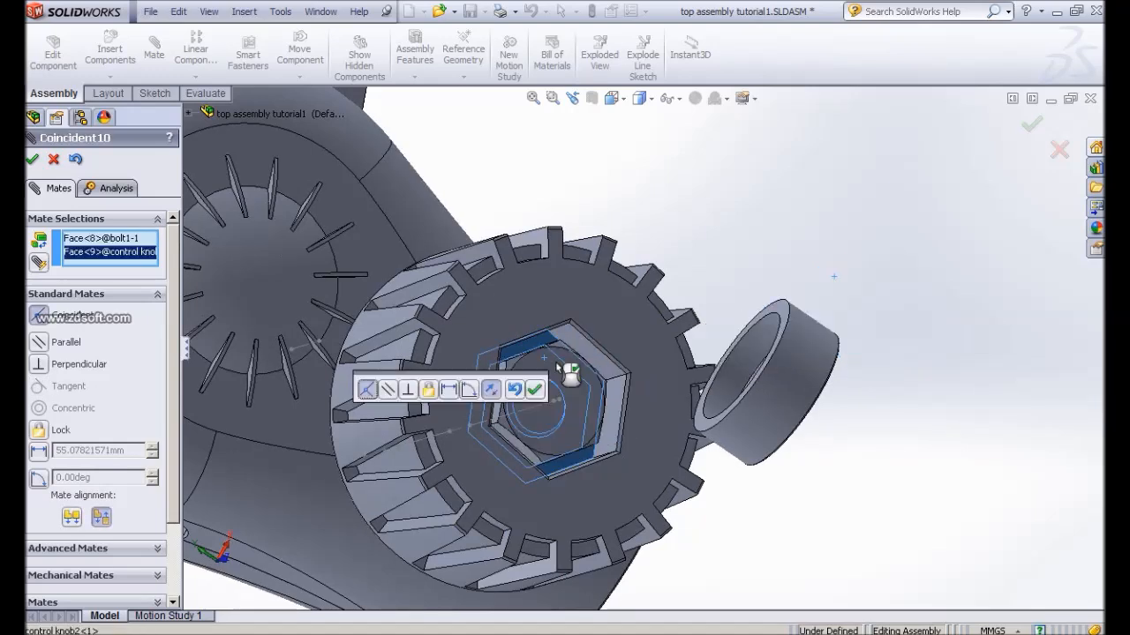
left_click(536, 391)
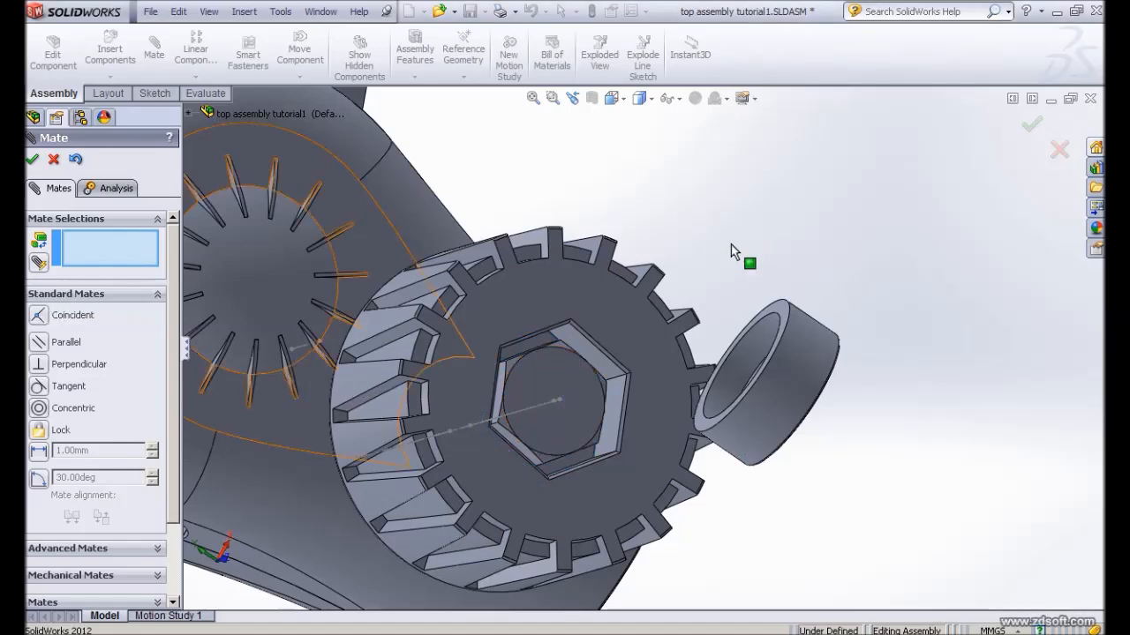
middle_click_drag(706, 259, 629, 345)
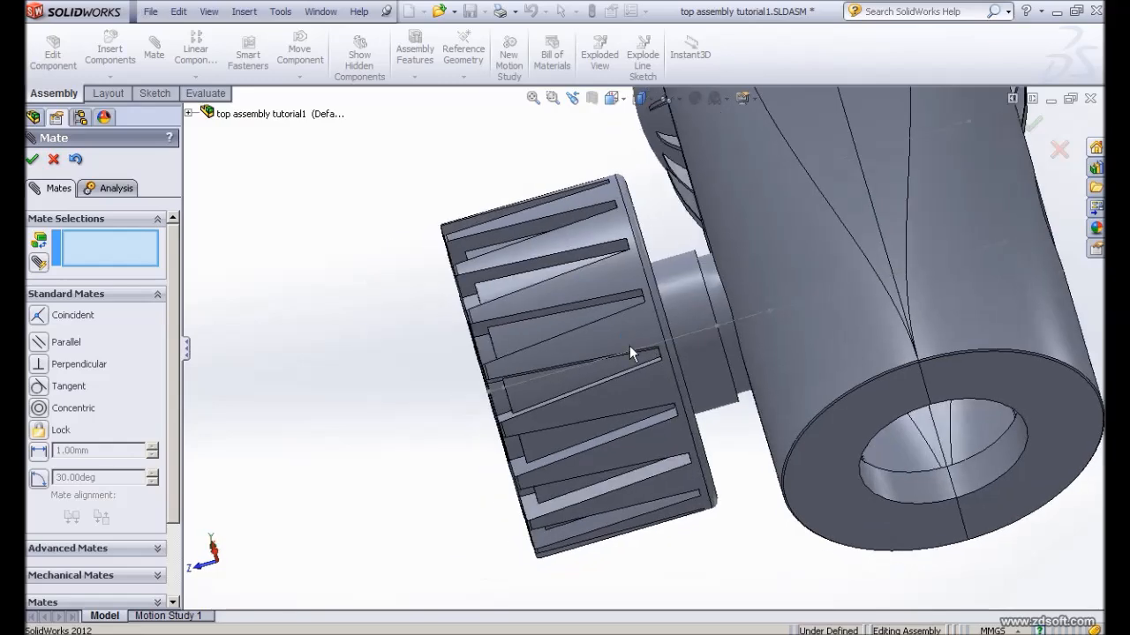
scroll(631, 349, "up", 3)
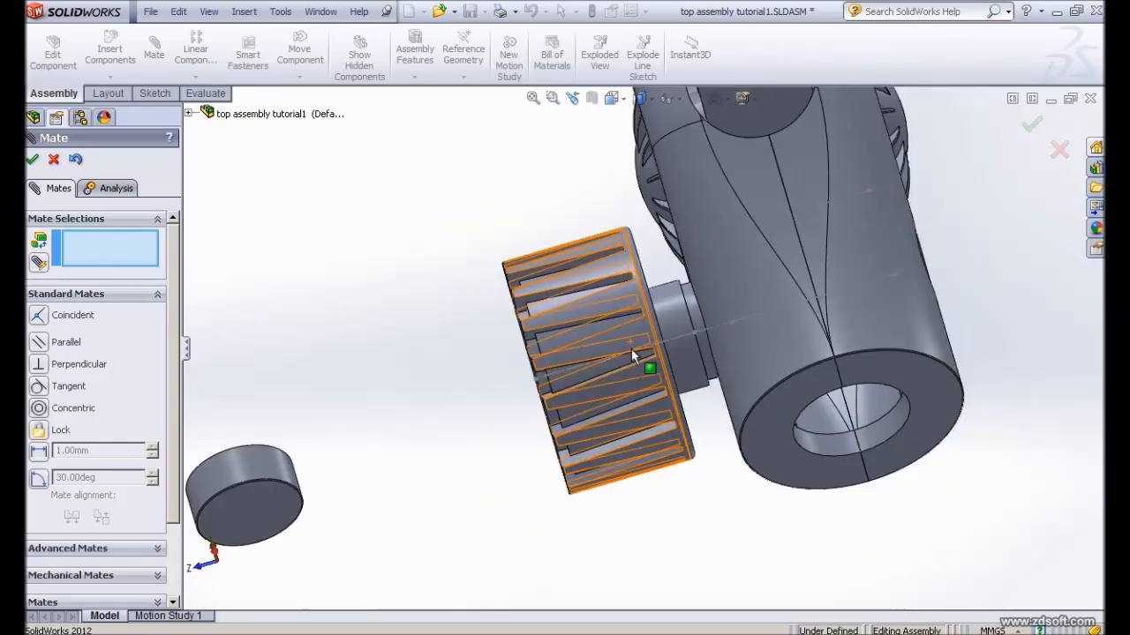
middle_click_drag(631, 348, 68, 179)
left_click(32, 159)
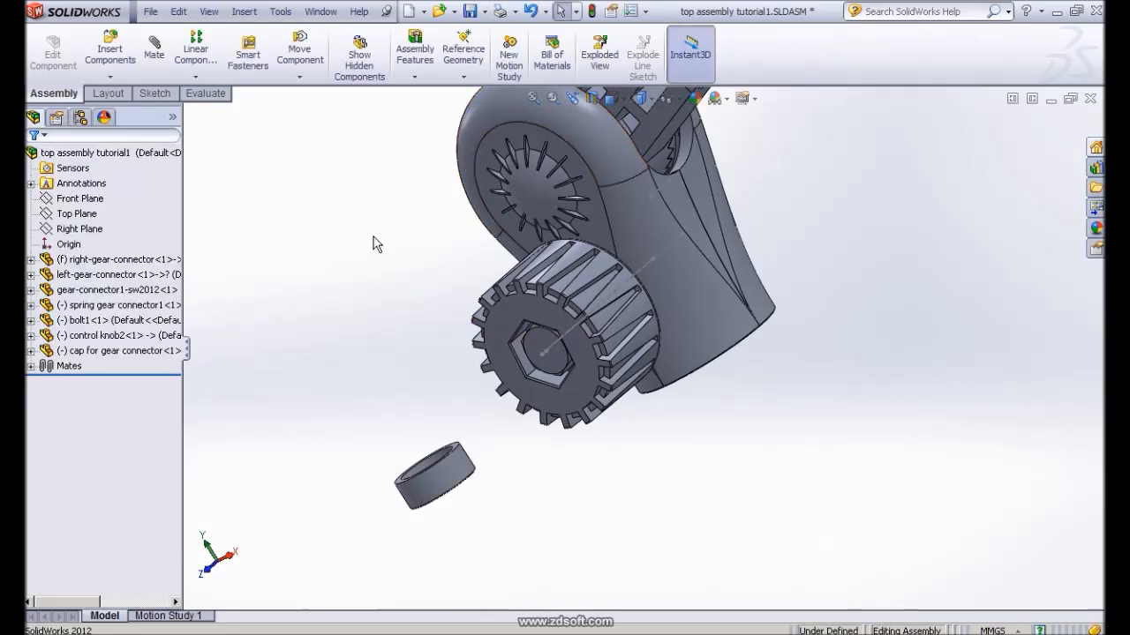
Add a concentric mate between the cap's outer cylindrical face and the round recess in the left gear connector, with the alignment flipped
left_click(153, 49)
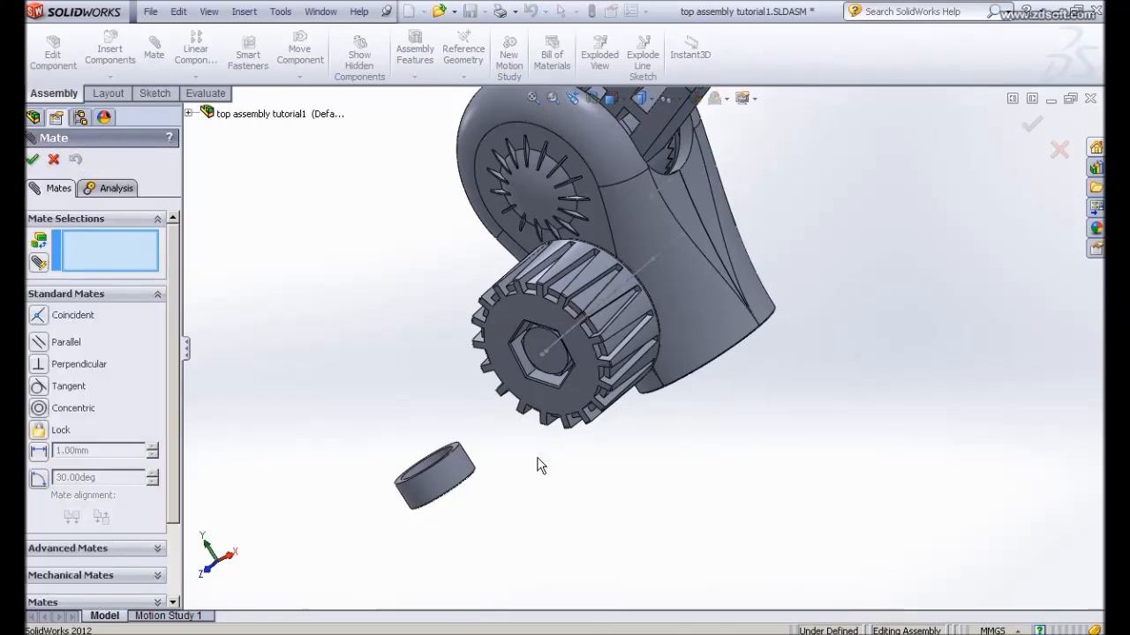
middle_click_drag(537, 466, 480, 432)
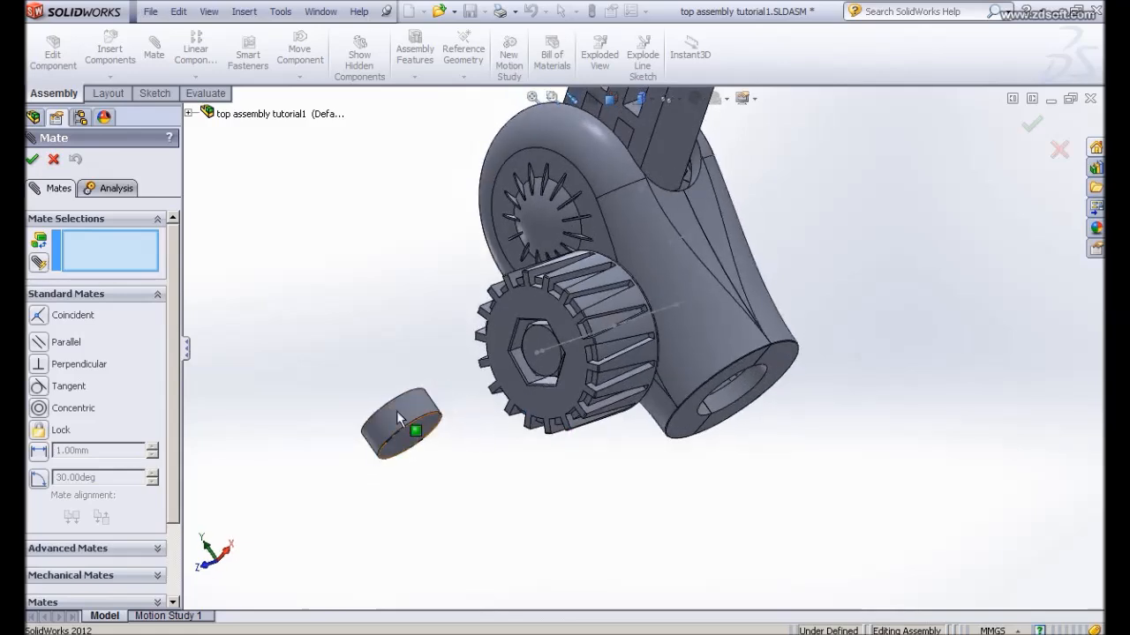
left_click(396, 411)
middle_click_drag(877, 321, 768, 369)
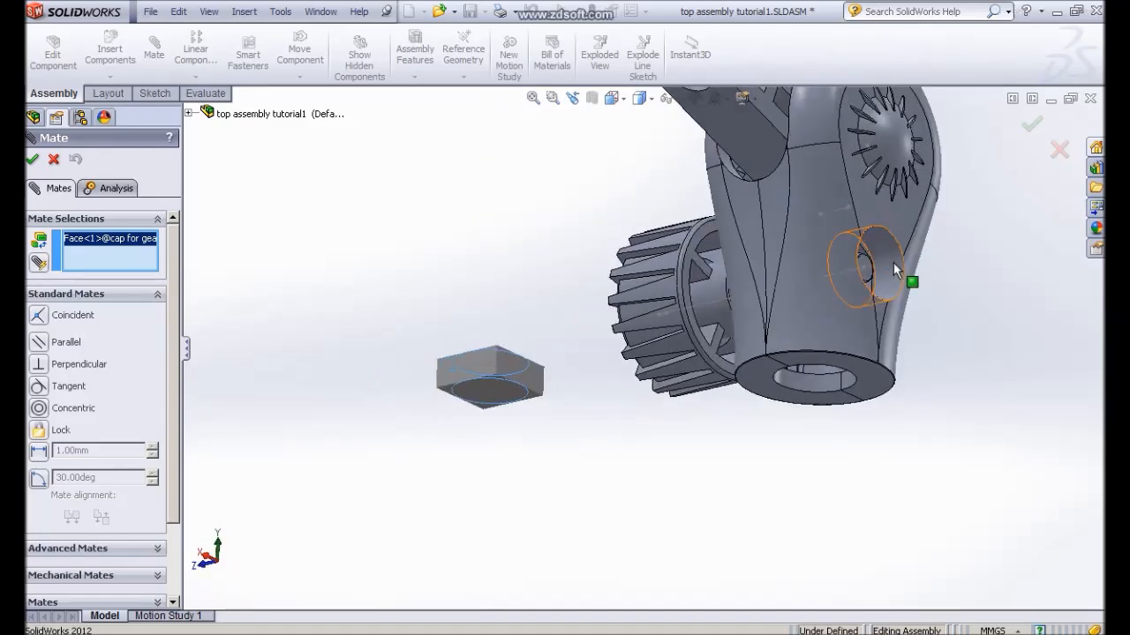
left_click(893, 262)
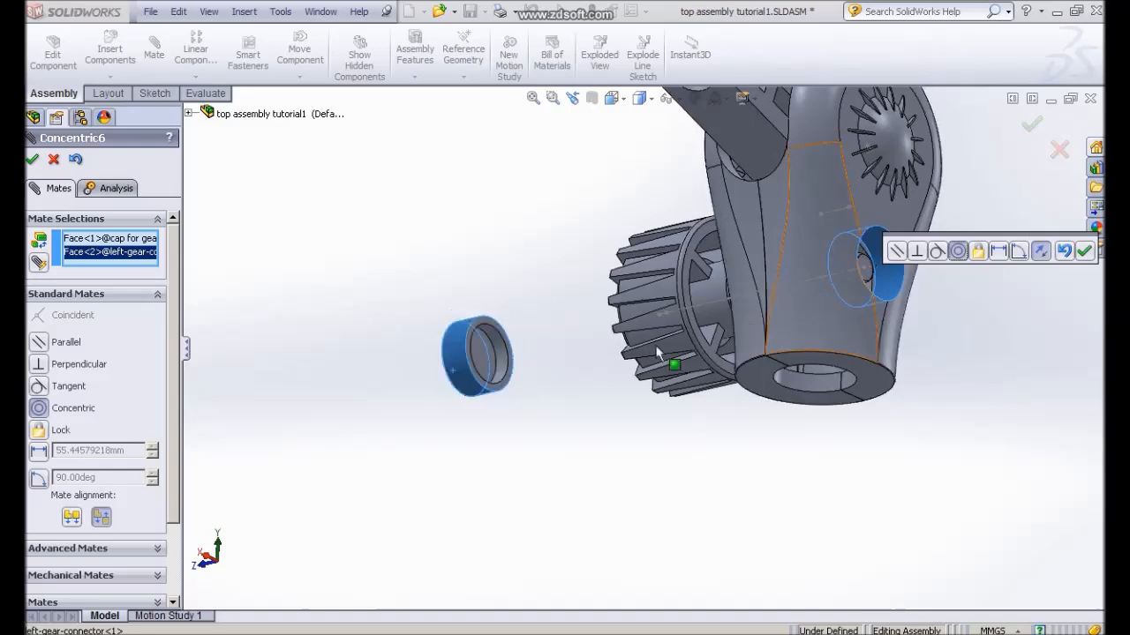
middle_click_drag(552, 471, 474, 291)
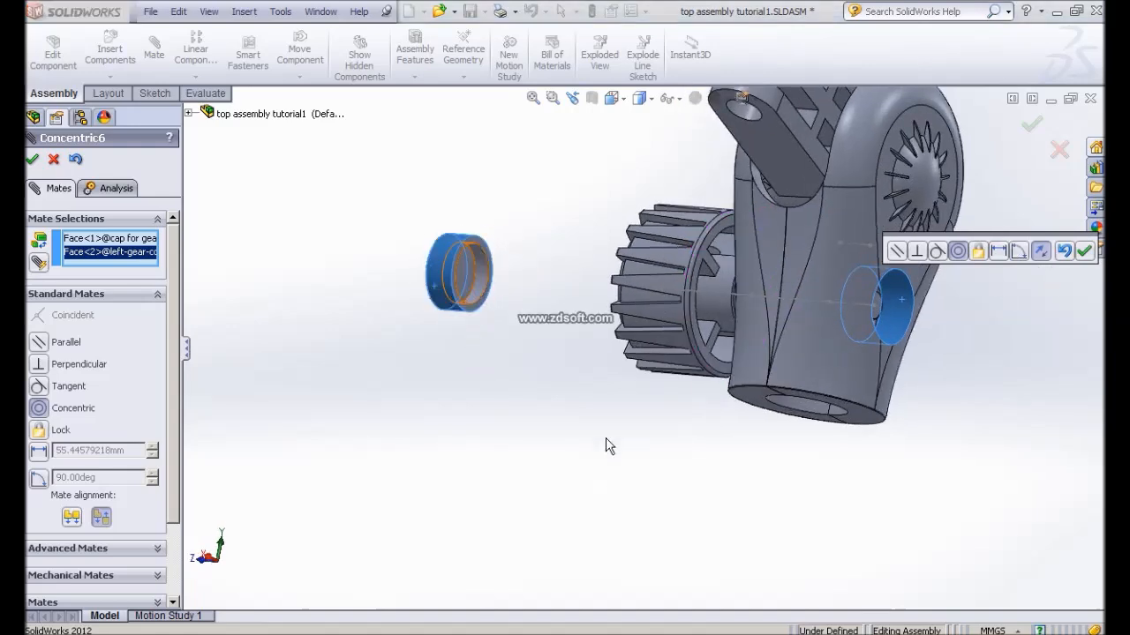
left_click(521, 481)
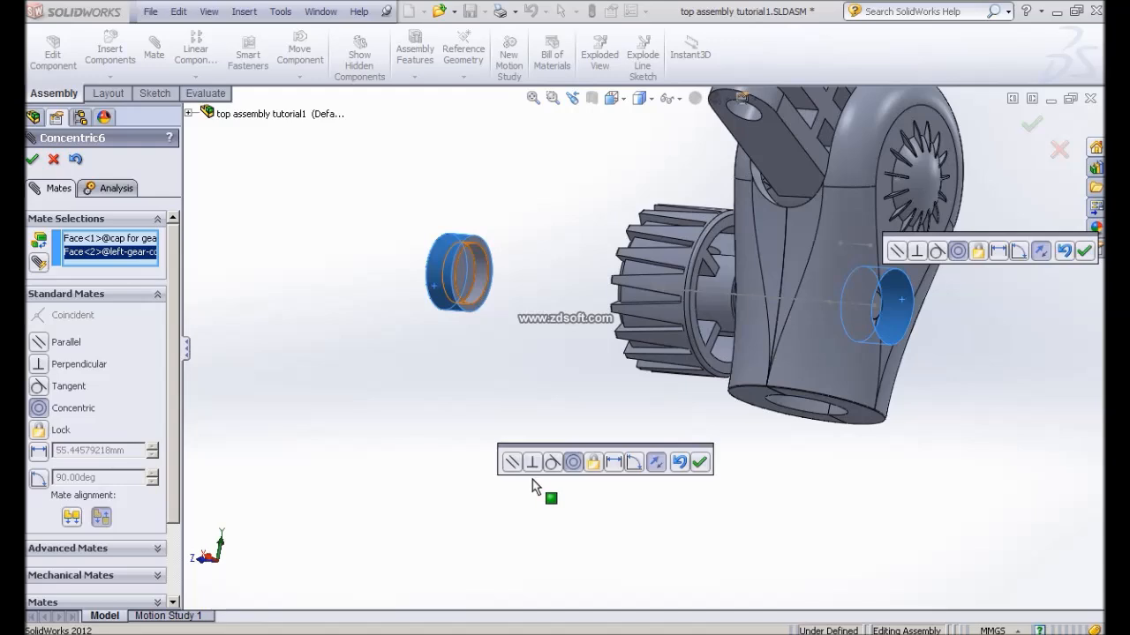
left_click(657, 464)
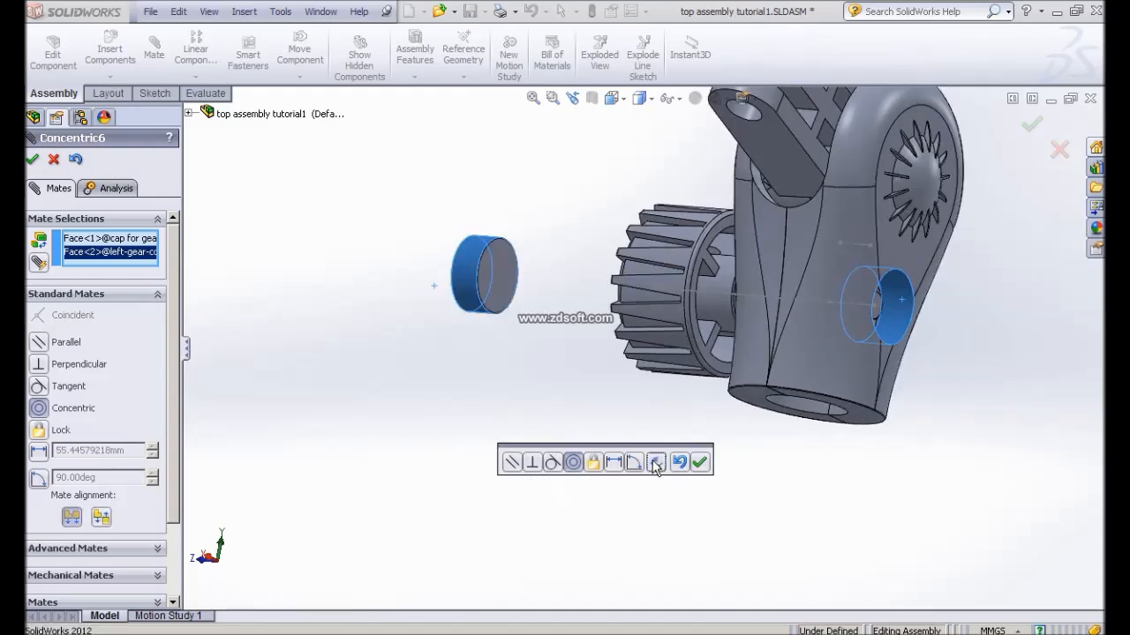
left_click(701, 463)
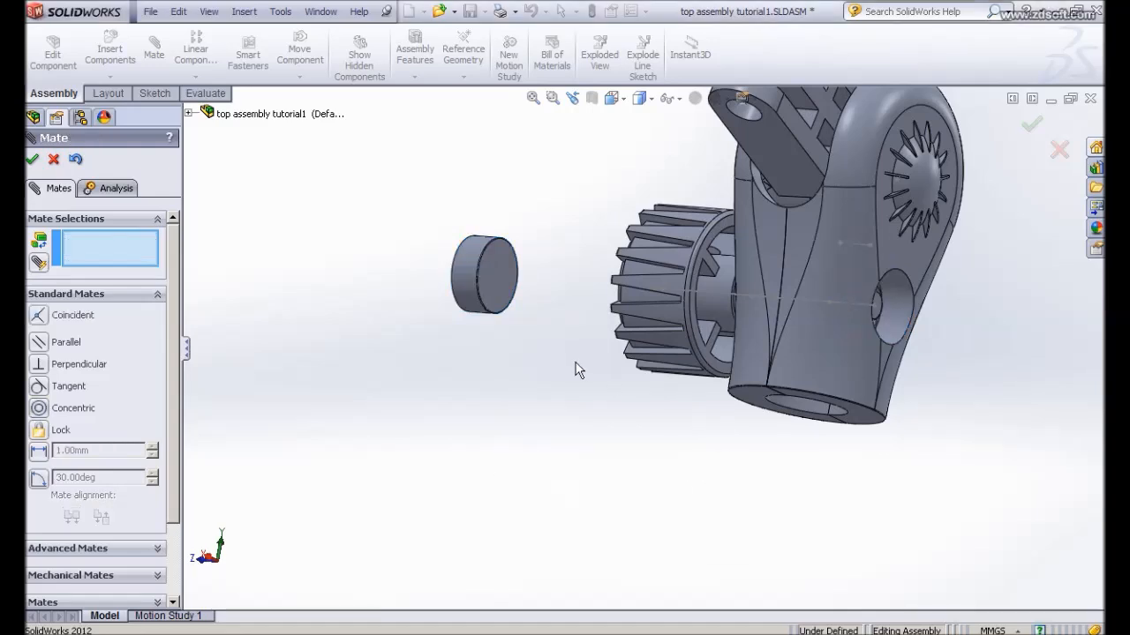
Add a coincident mate between the cap's closed flat face and the flat outer face of the left gear connector, and finish mating
left_click(495, 275)
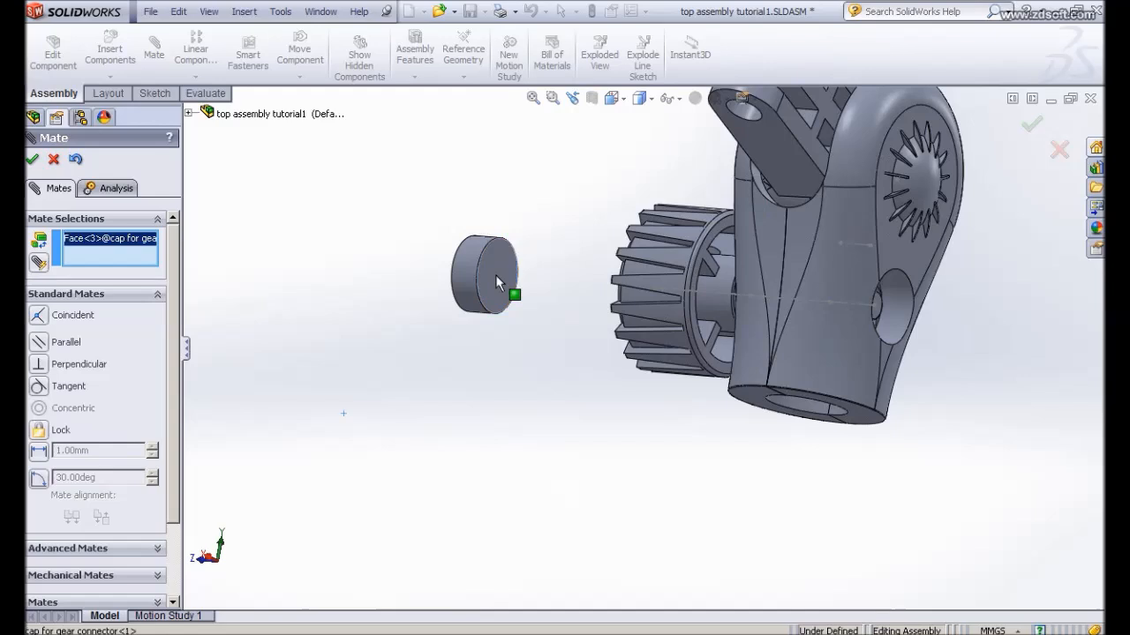
left_click(909, 257)
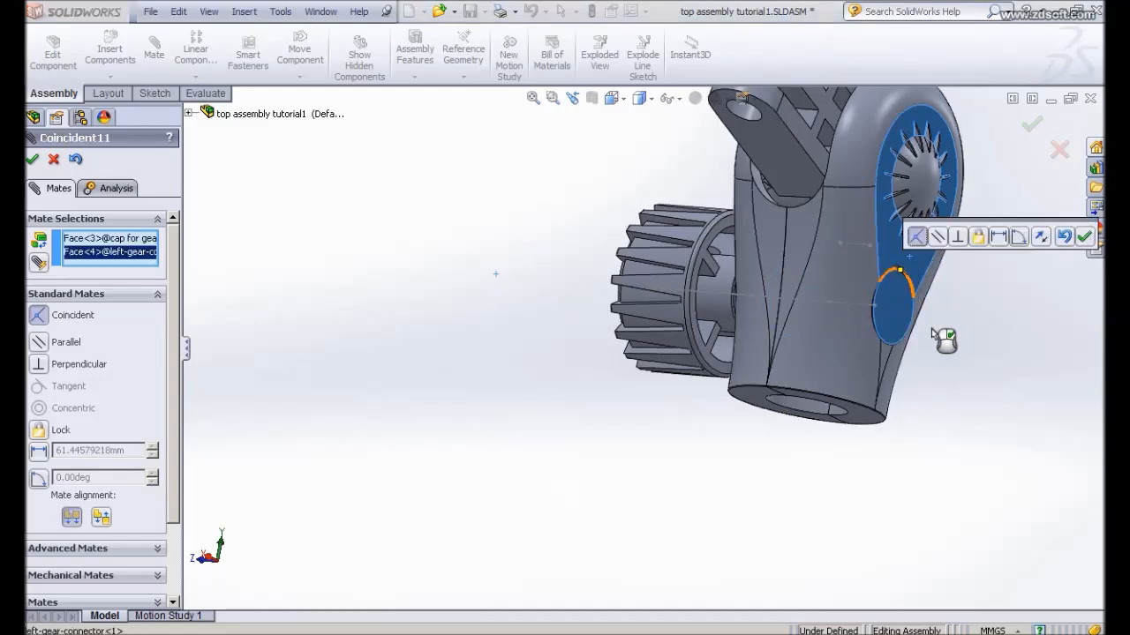
middle_click_drag(834, 369, 718, 359, "ctrl")
left_click(1085, 238)
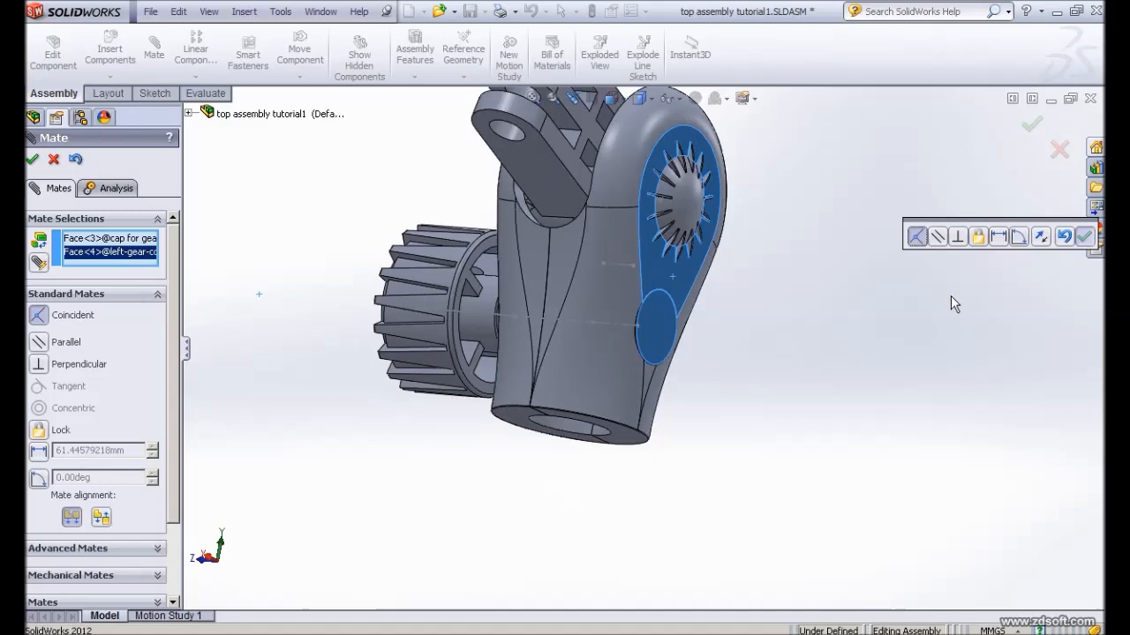
middle_click_drag(832, 323, 820, 368)
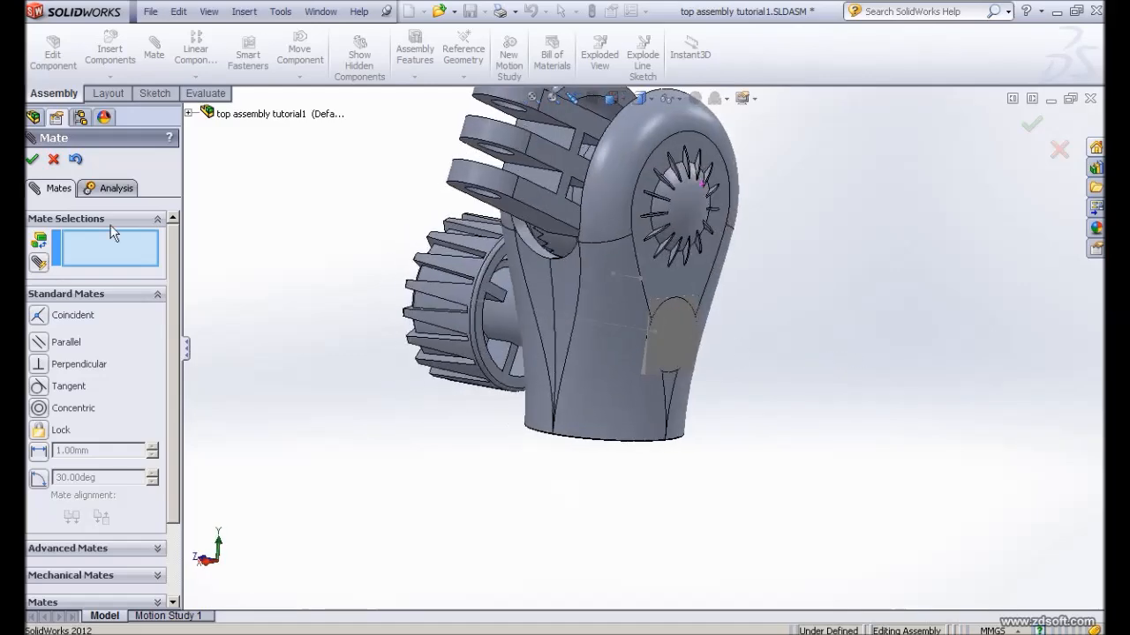
left_click(32, 160)
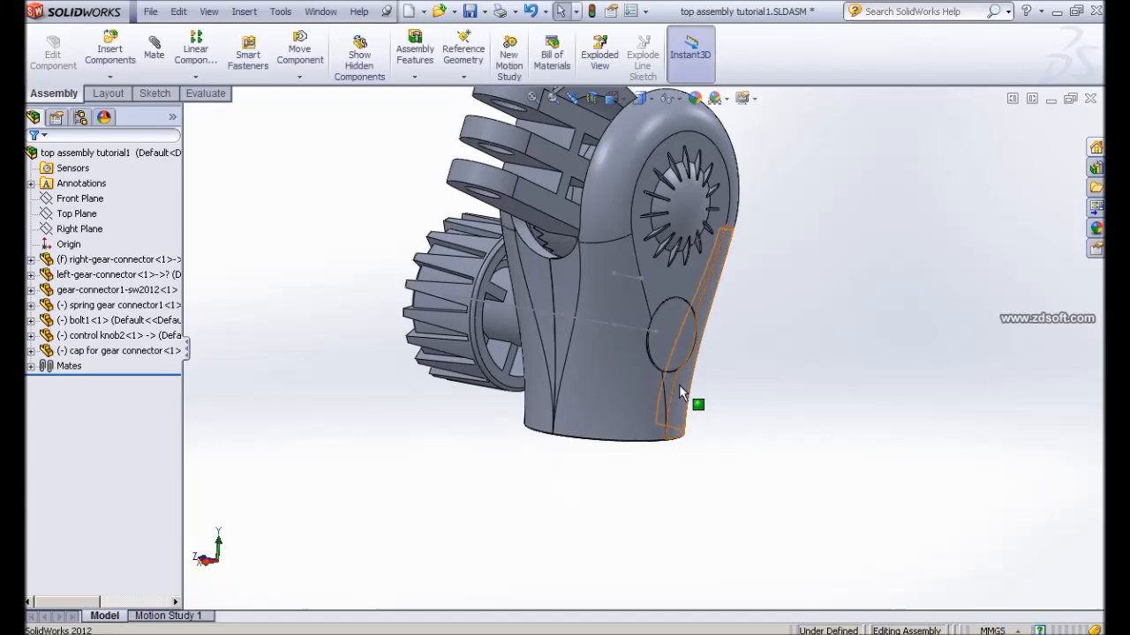
Set the assembly to the isometric view and save it
key("ctrl+7")
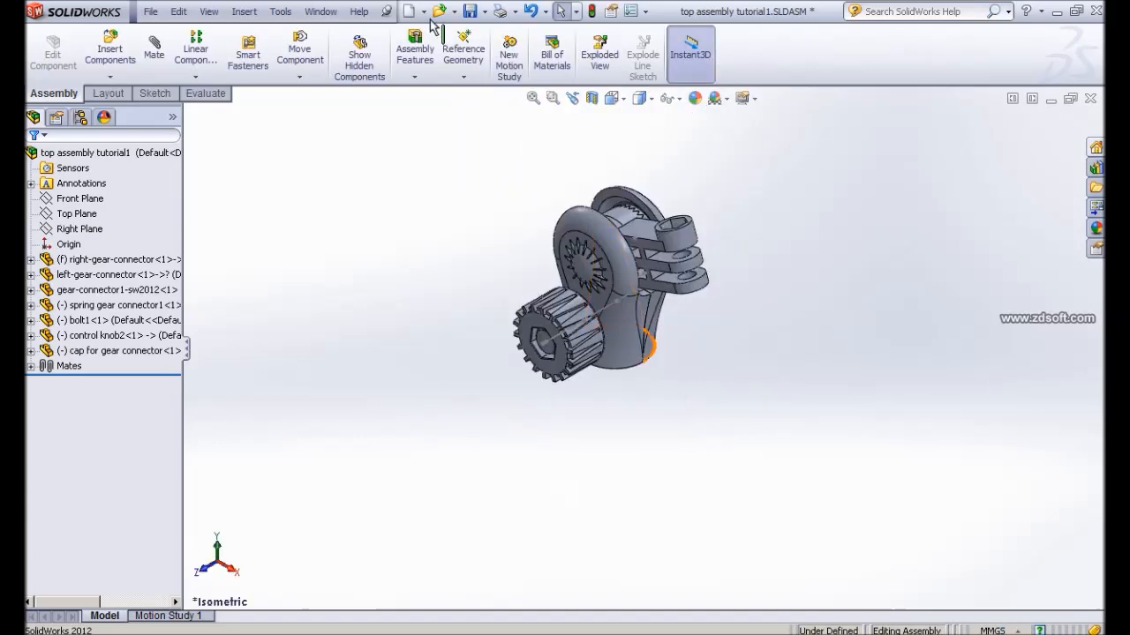
left_click(473, 12)
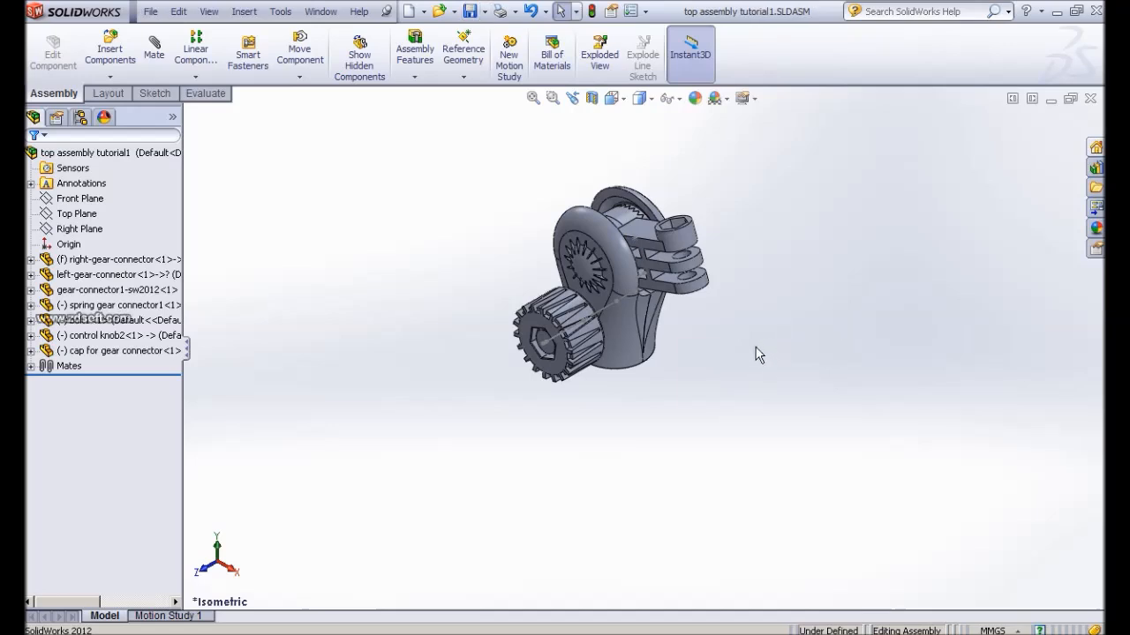
Section the assembly view along the Right Plane with a 0.00 mm offset and the section cap shown
scroll(763, 350, "down", 5)
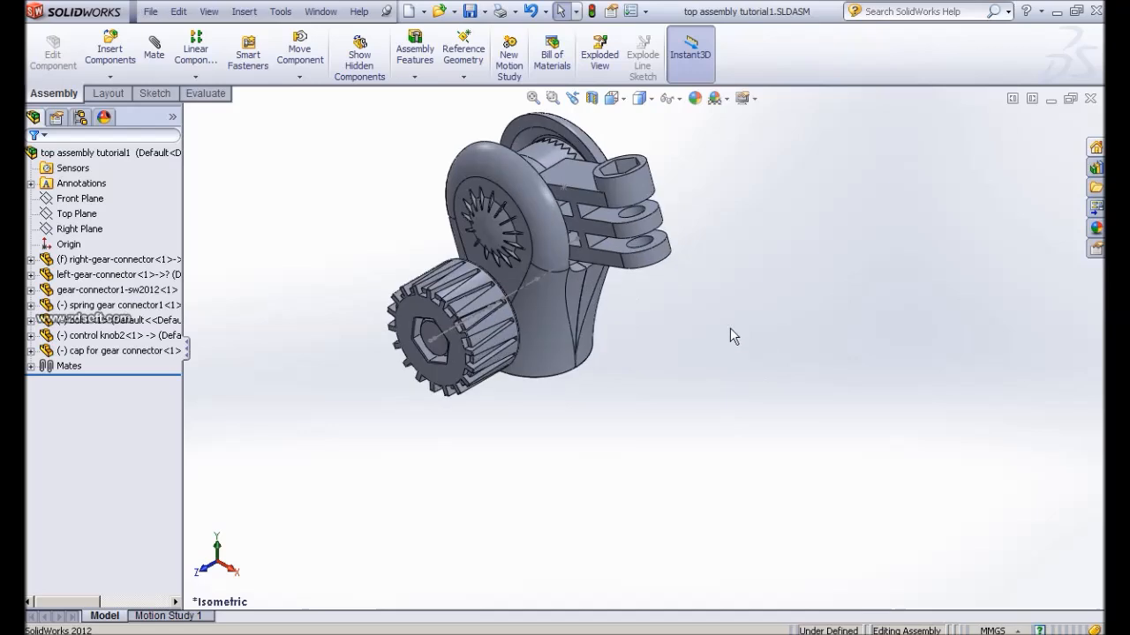
middle_click_drag(720, 347, 808, 399, "ctrl")
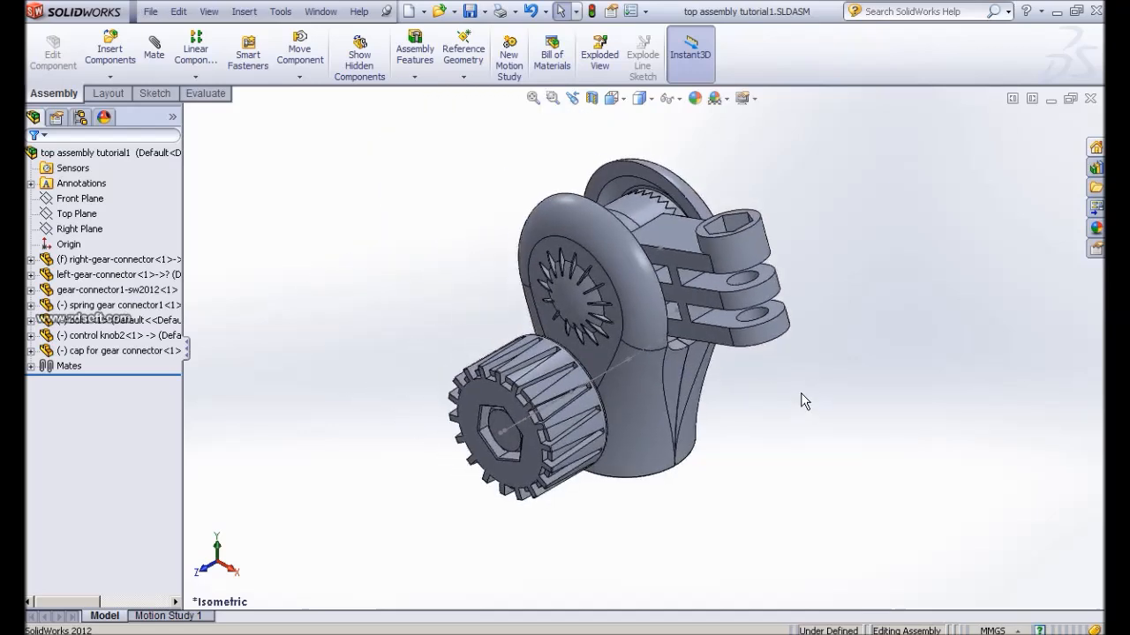
scroll(803, 401, "down", 1)
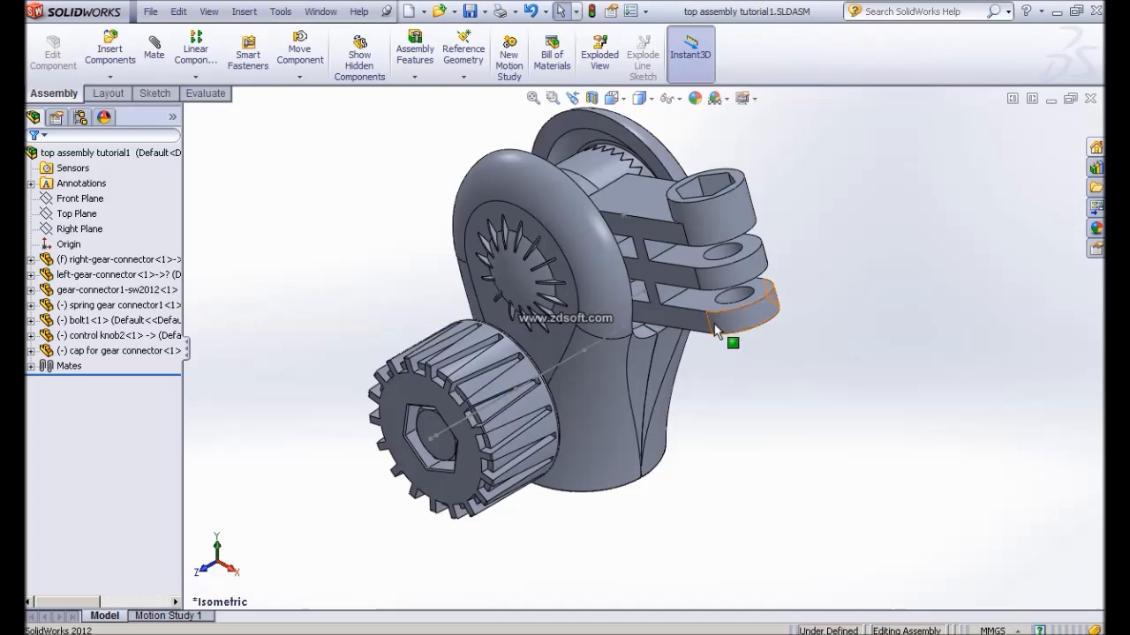
left_click(592, 98)
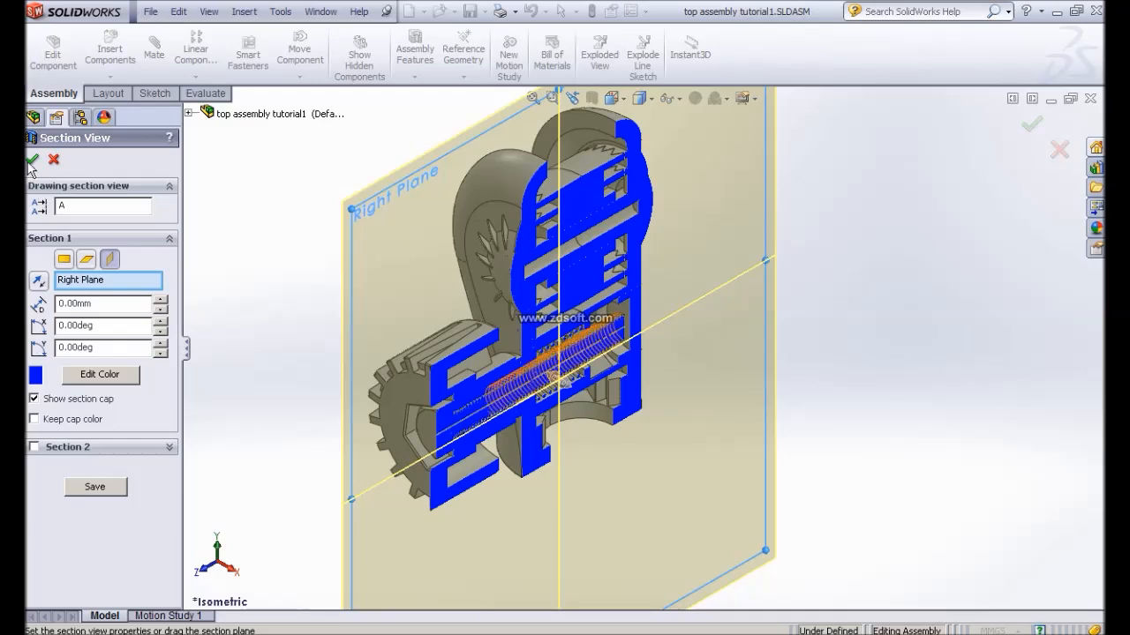
key("Return")
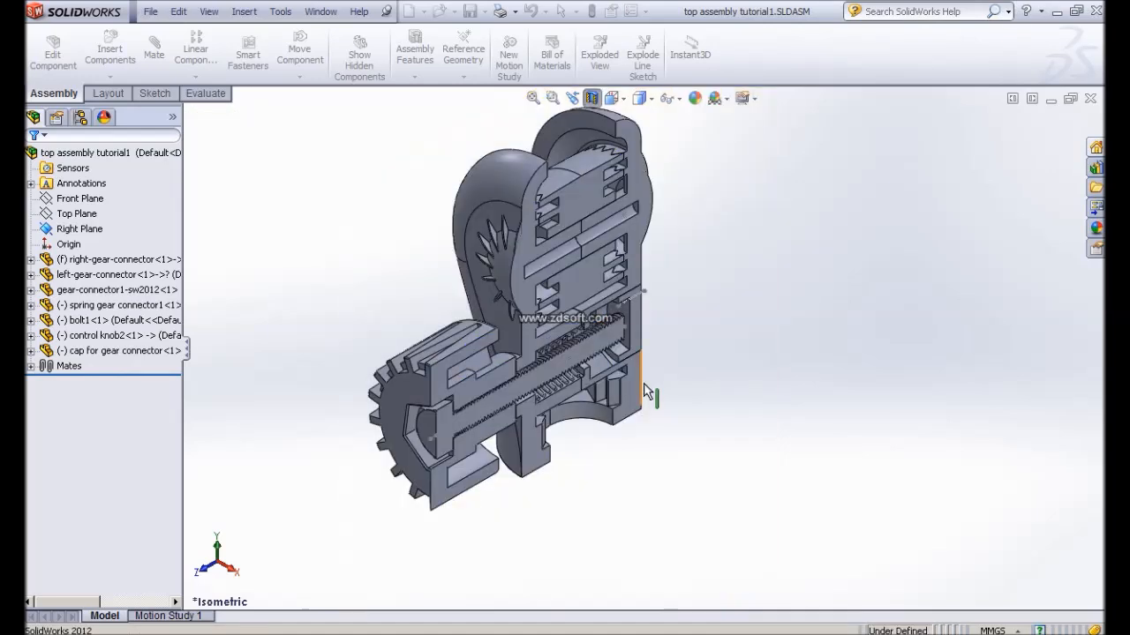
Examine the sectioned bolt, spring and control knob, focusing on the thread profile near the bolt head
middle_click_drag(523, 479, 516, 472)
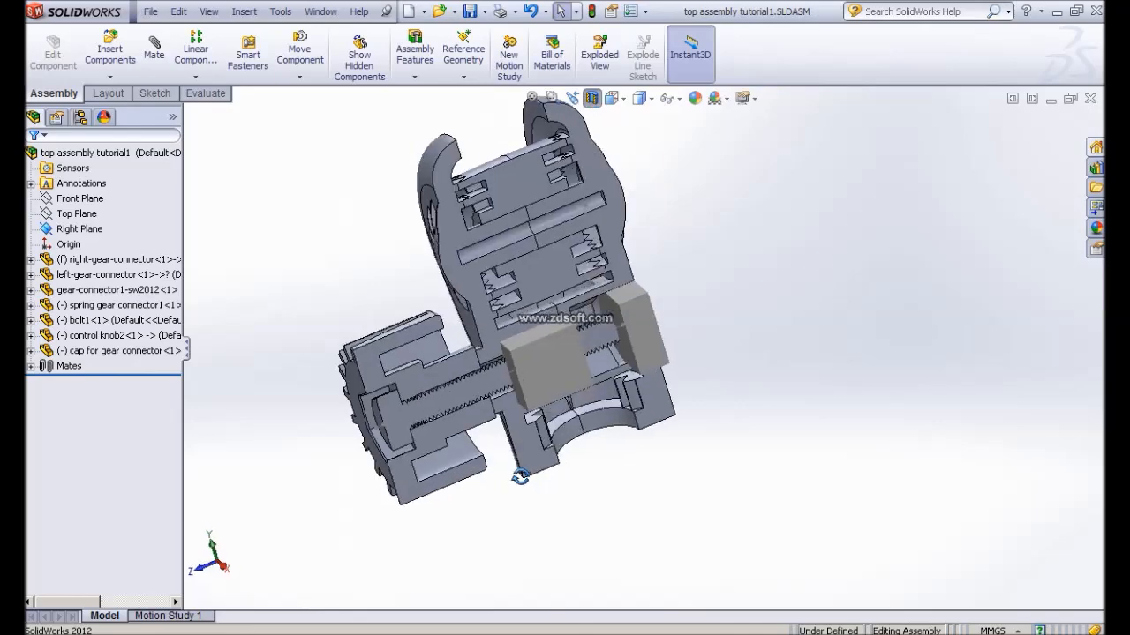
scroll(494, 466, "down", 3)
scroll(494, 466, "down", 6)
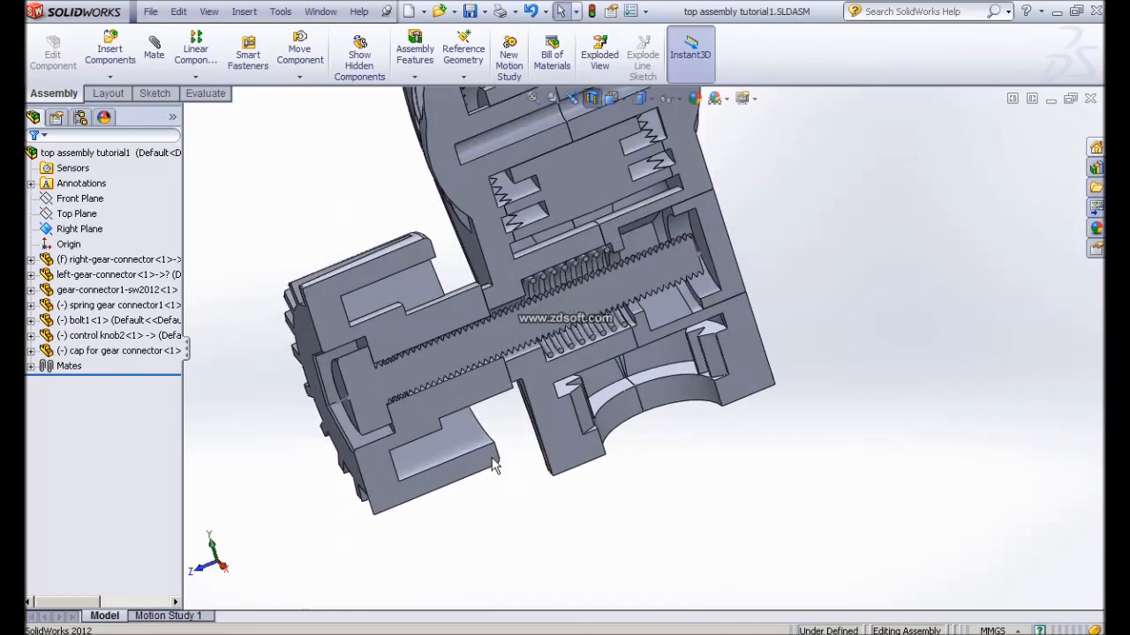
middle_click_drag(500, 358, 659, 353, "ctrl")
scroll(647, 346, "down", 5)
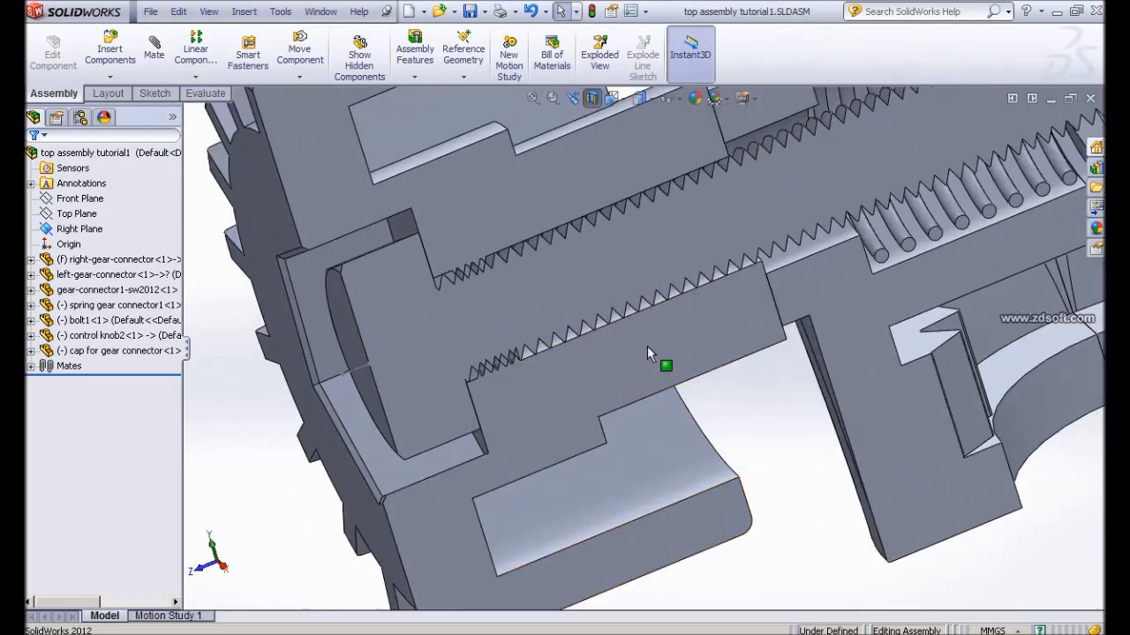
middle_click_drag(562, 274, 660, 332, "ctrl")
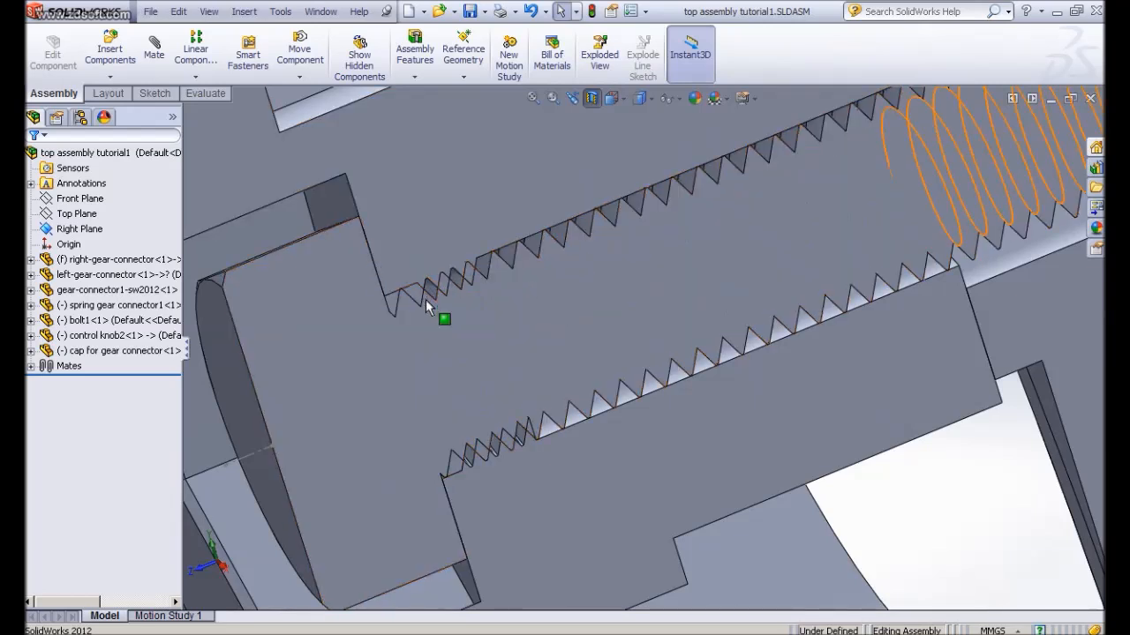
scroll(381, 287, "down", 1)
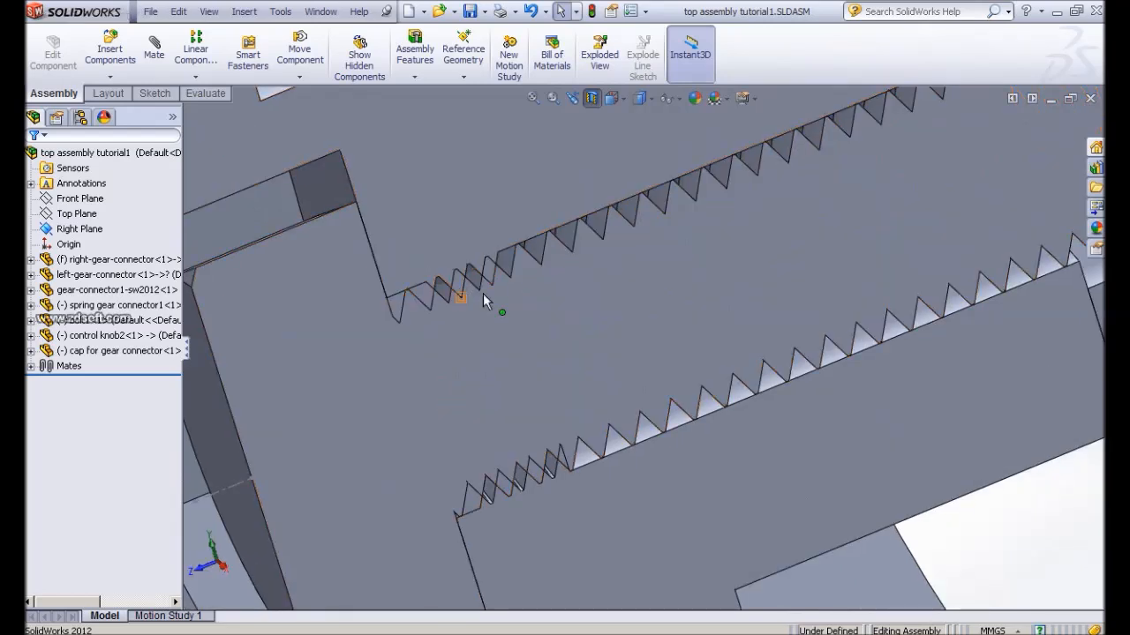
scroll(483, 301, "down", 2)
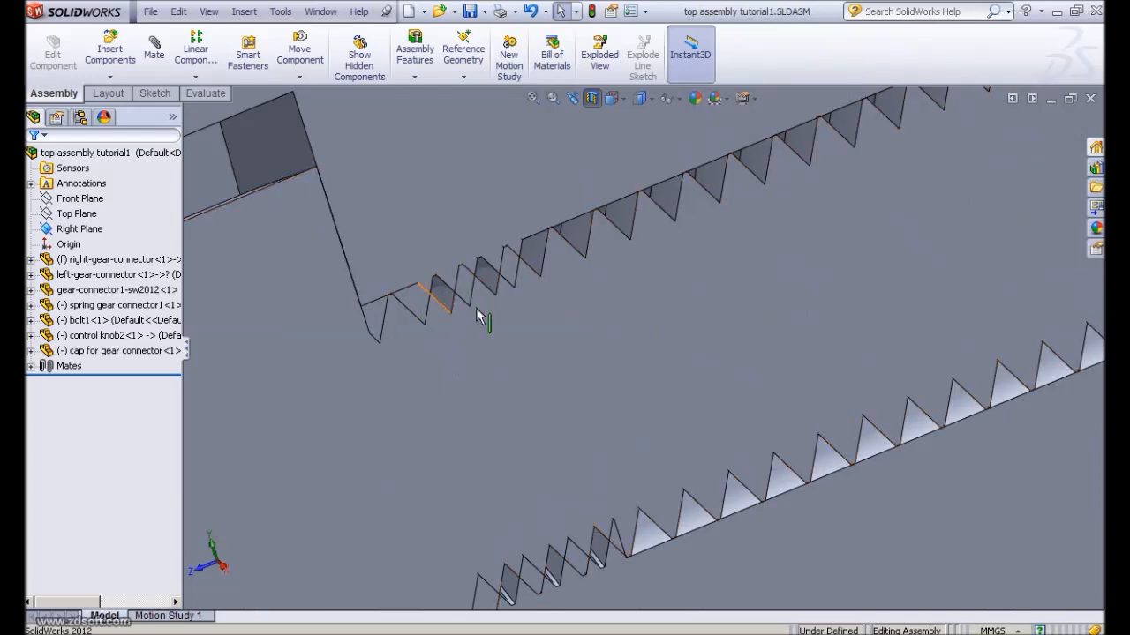
scroll(480, 317, "up", 1)
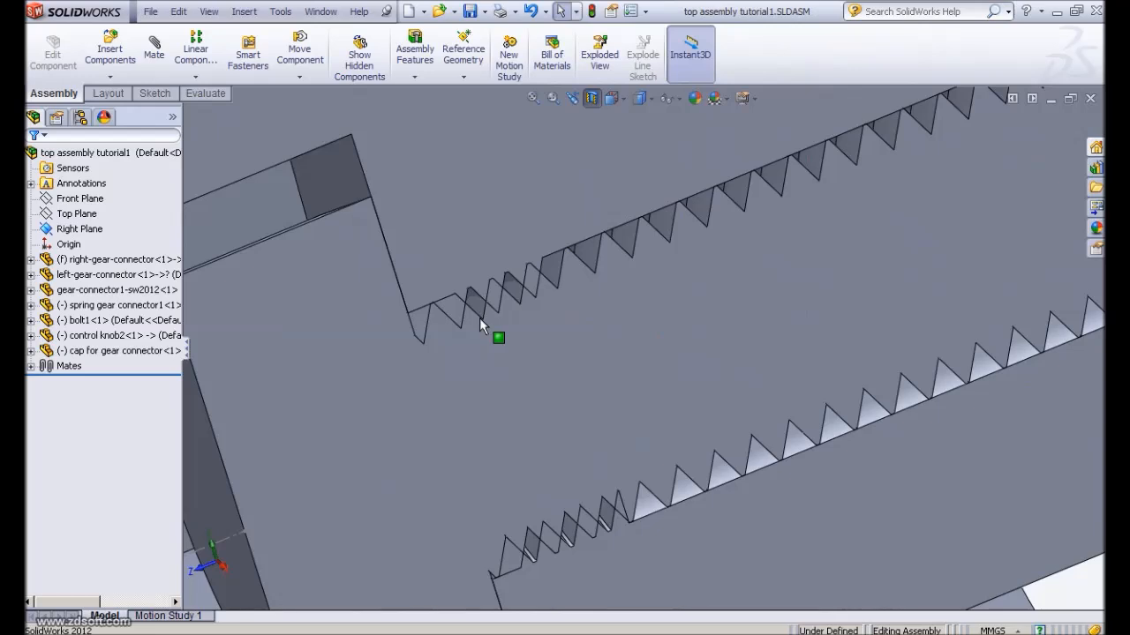
Examine the bolt head's fit in the control knob and check the assembly's list of mates, including the last concentric and coincident ones
scroll(479, 318, "up", 1)
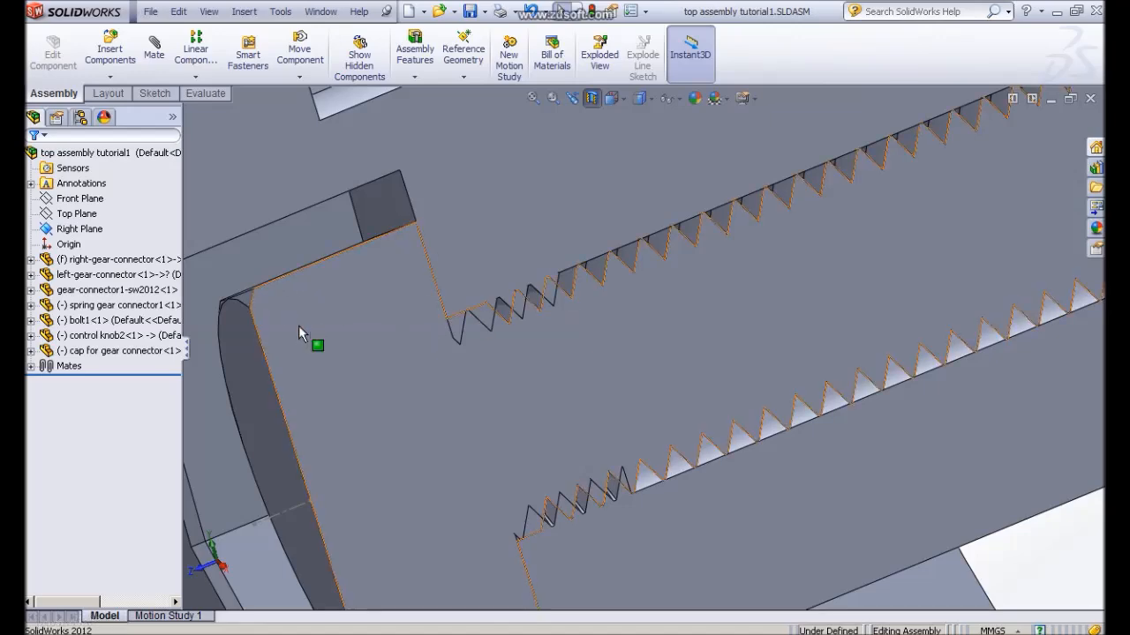
scroll(298, 328, "up", 5)
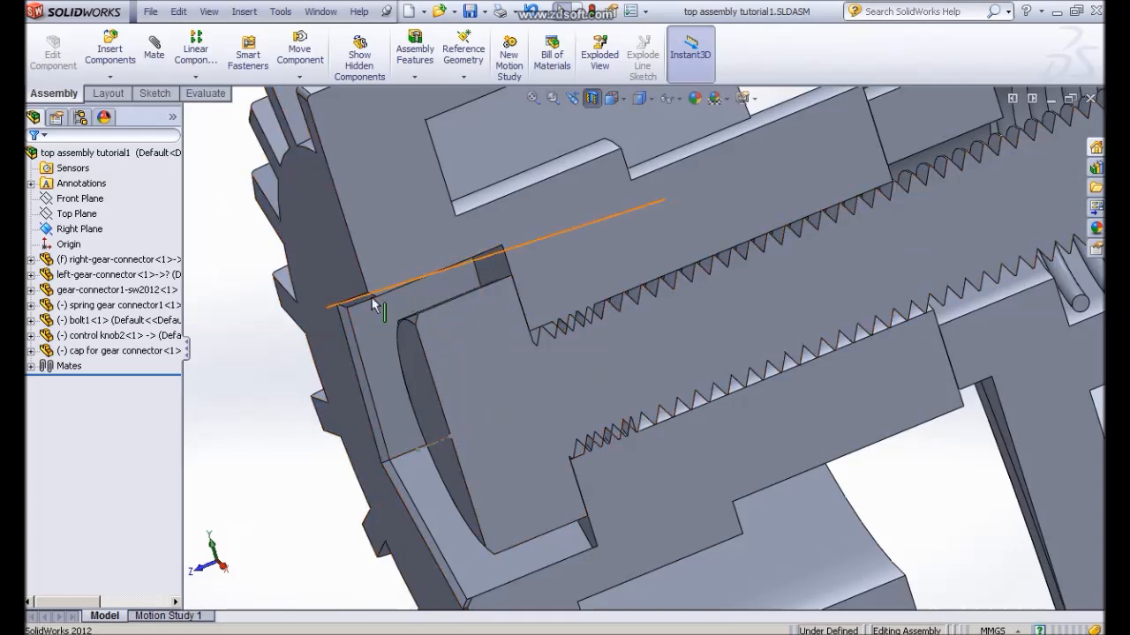
left_click(517, 388)
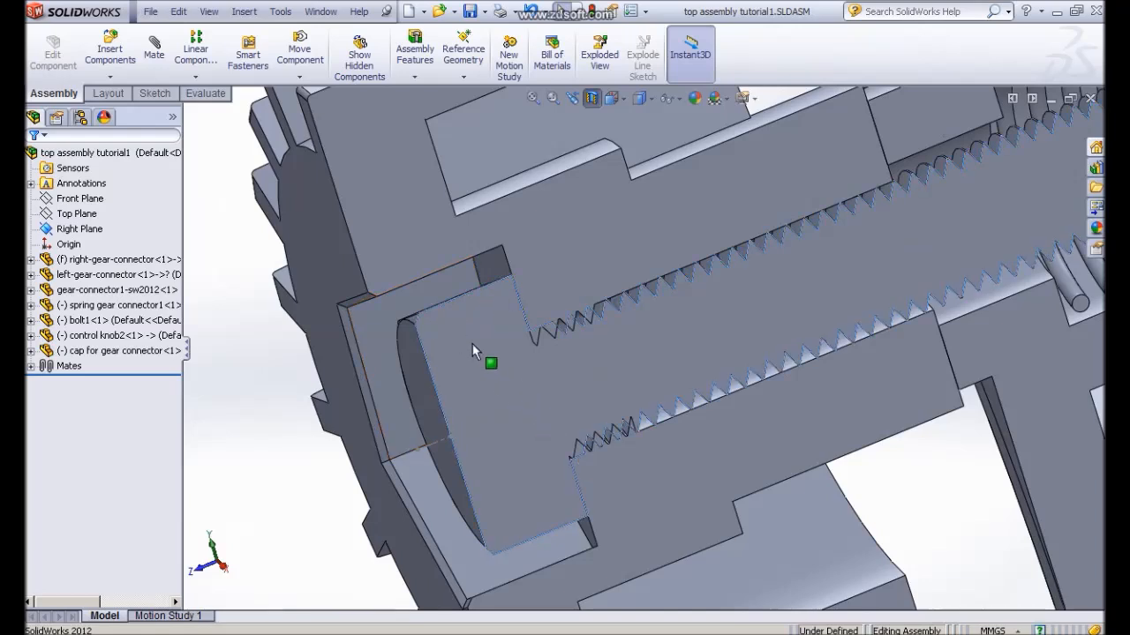
scroll(472, 343, "down", 4)
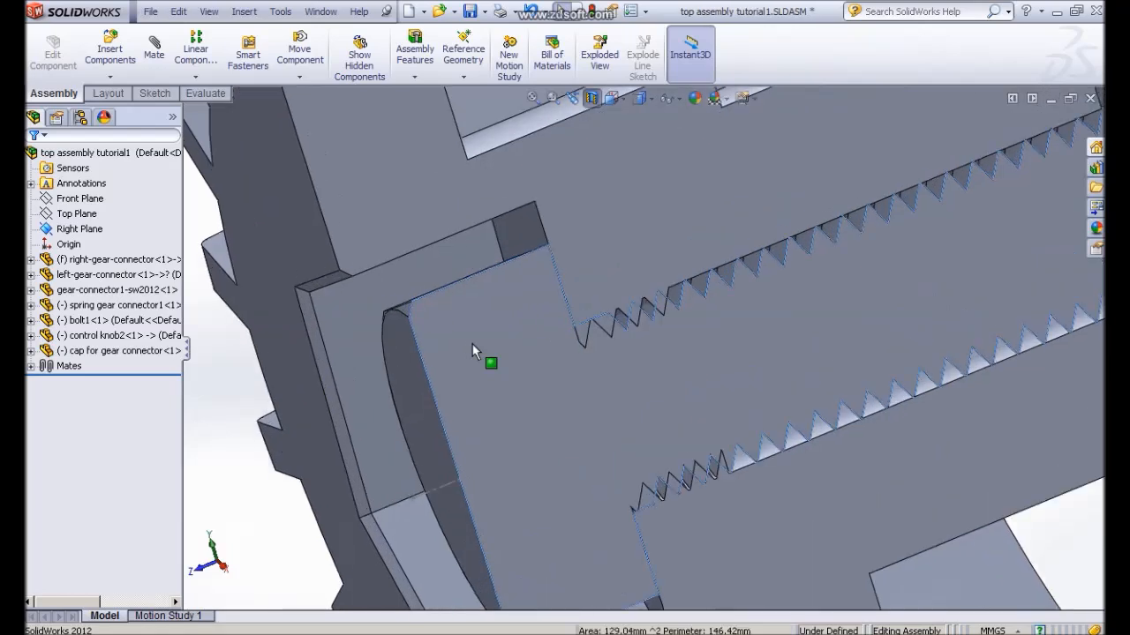
left_click(31, 366)
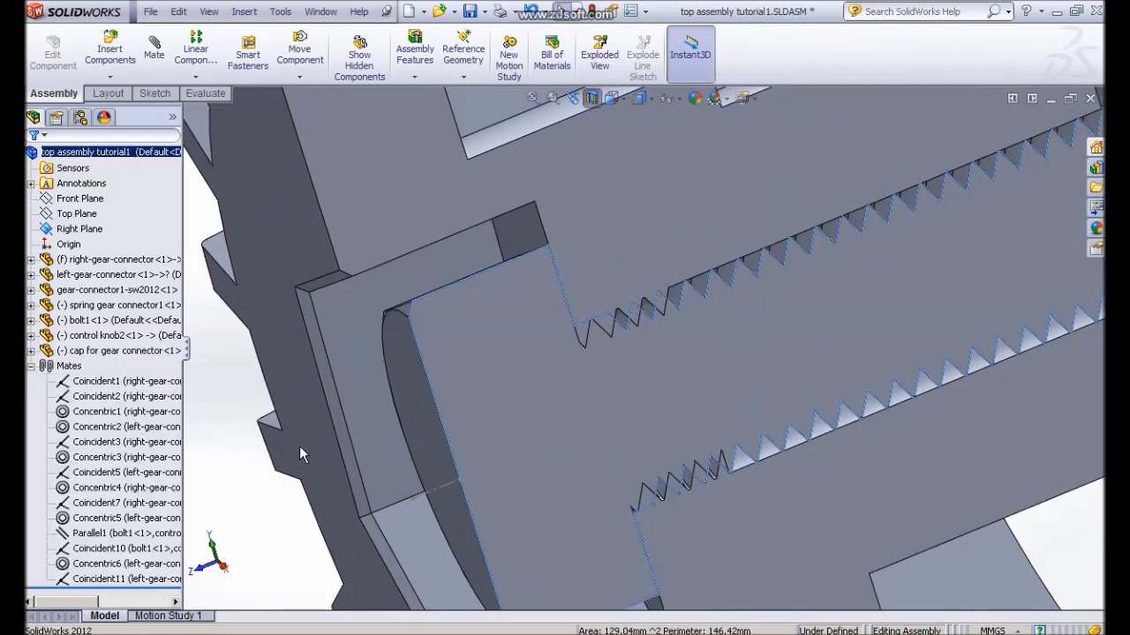
left_click(111, 567)
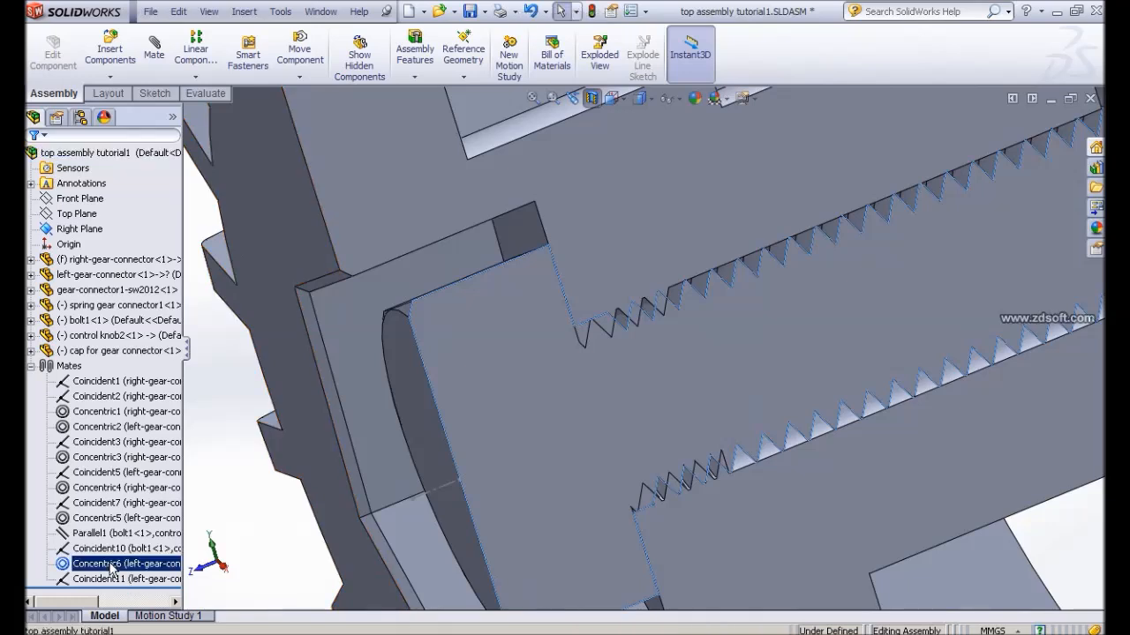
left_click(113, 580)
left_click(110, 563)
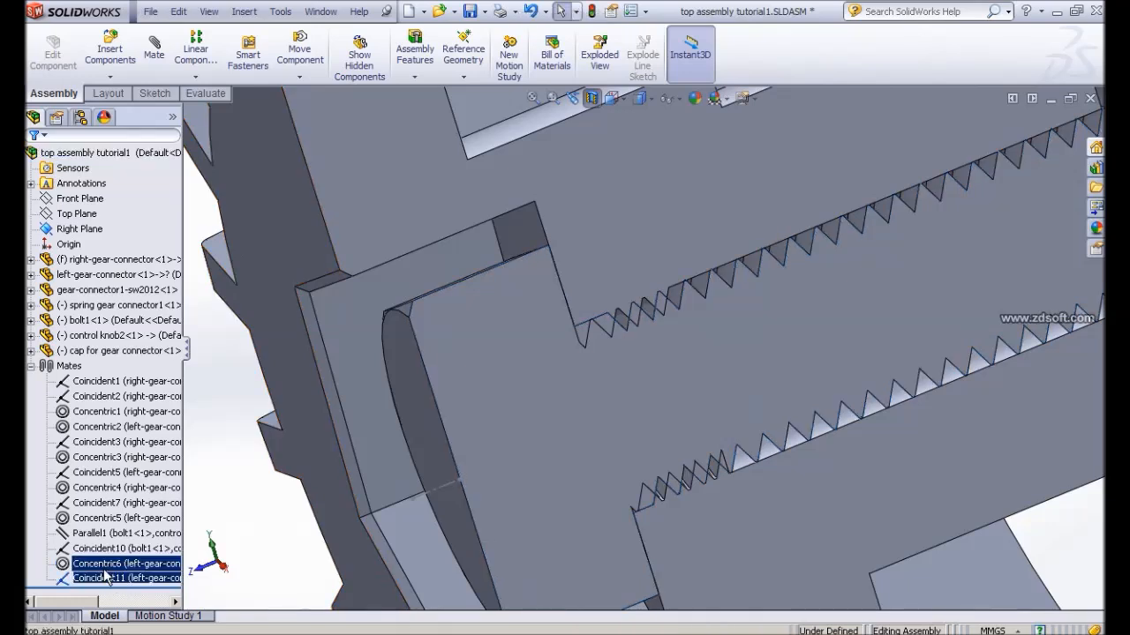
Delete the parallel mate between the bolt head's flat face and the control knob's hexagonal recess
left_click_drag(479, 310, 479, 283)
left_click(479, 283)
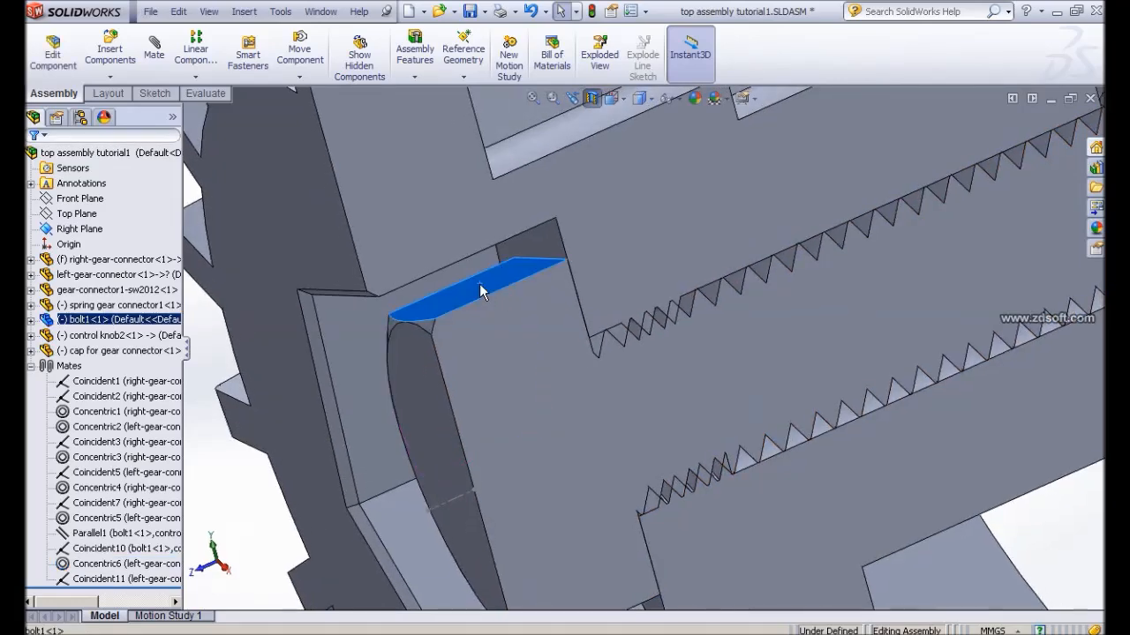
left_click(31, 319)
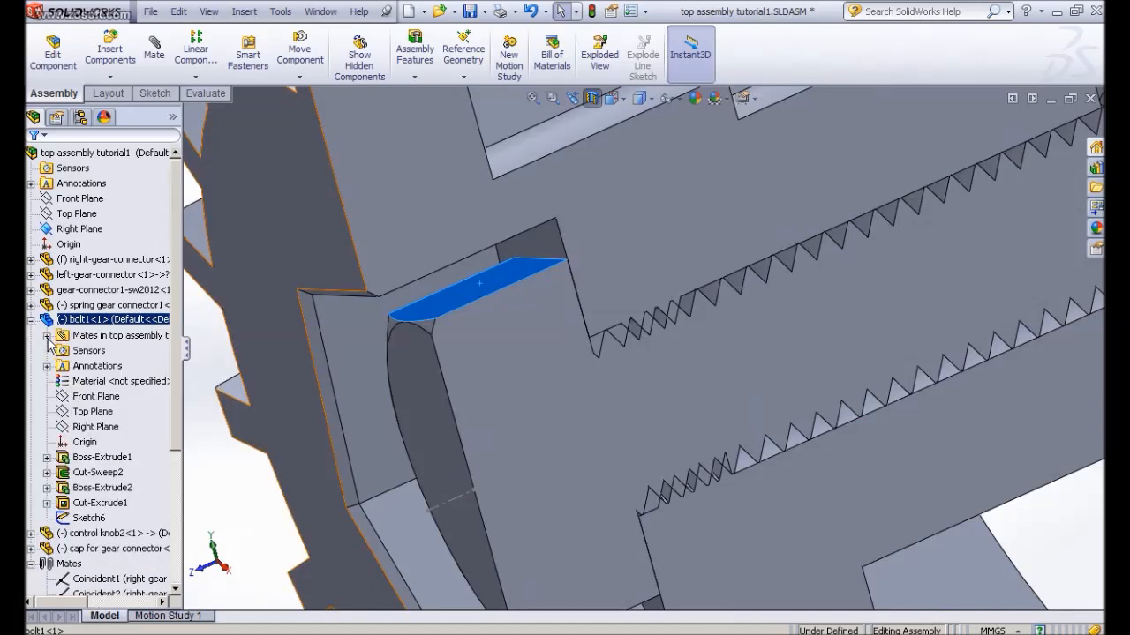
left_click(46, 335)
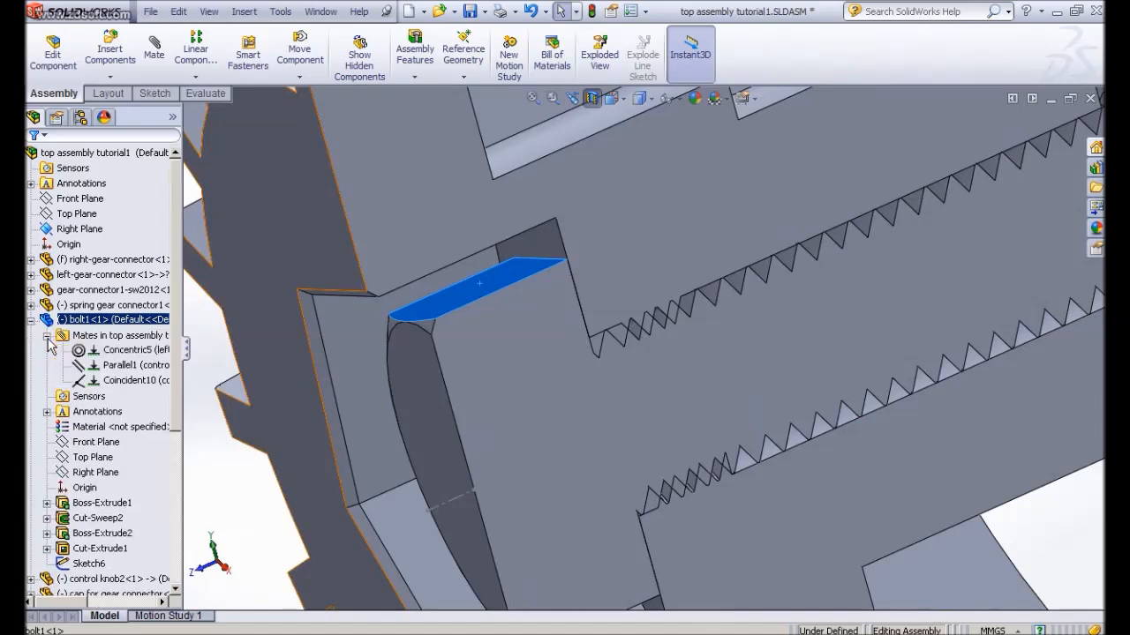
left_click(117, 366)
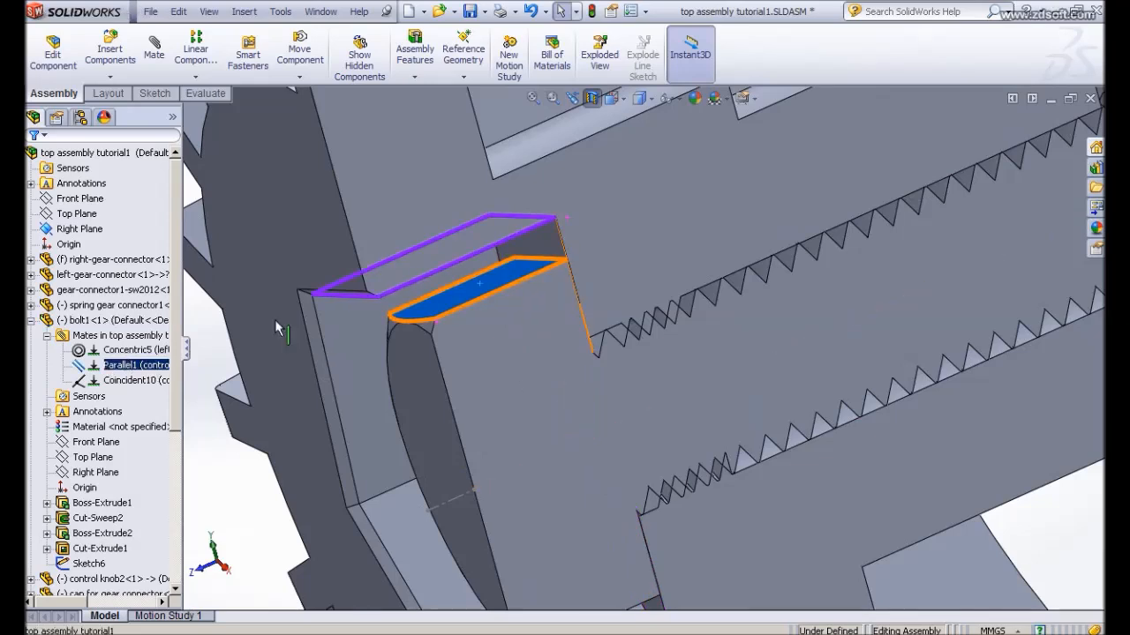
left_click(474, 288)
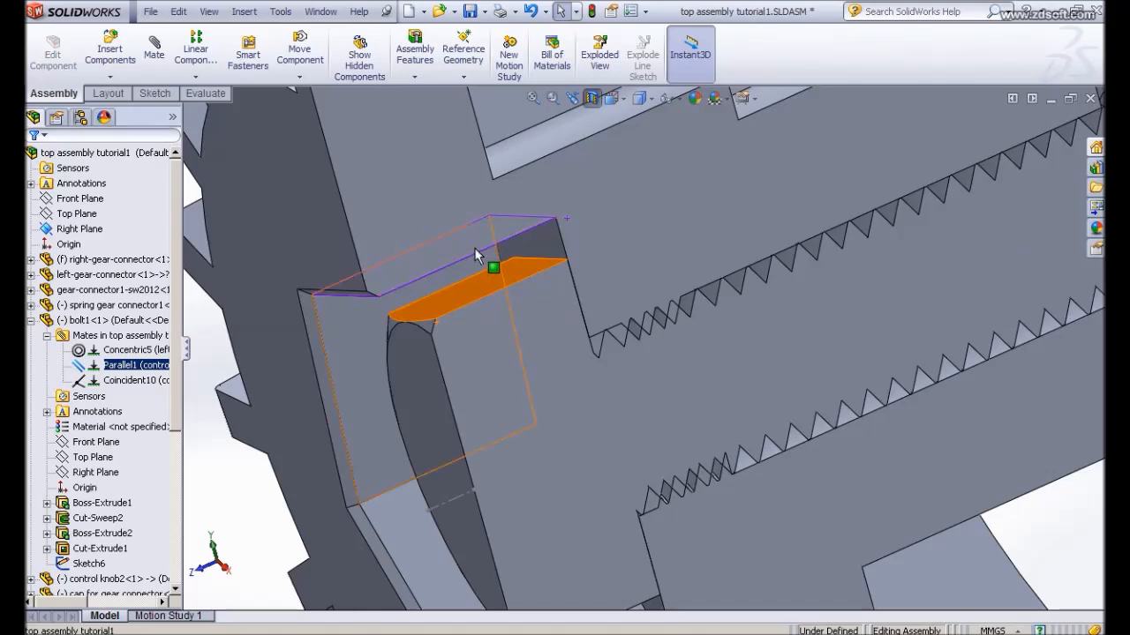
left_click_drag(493, 268, 162, 347)
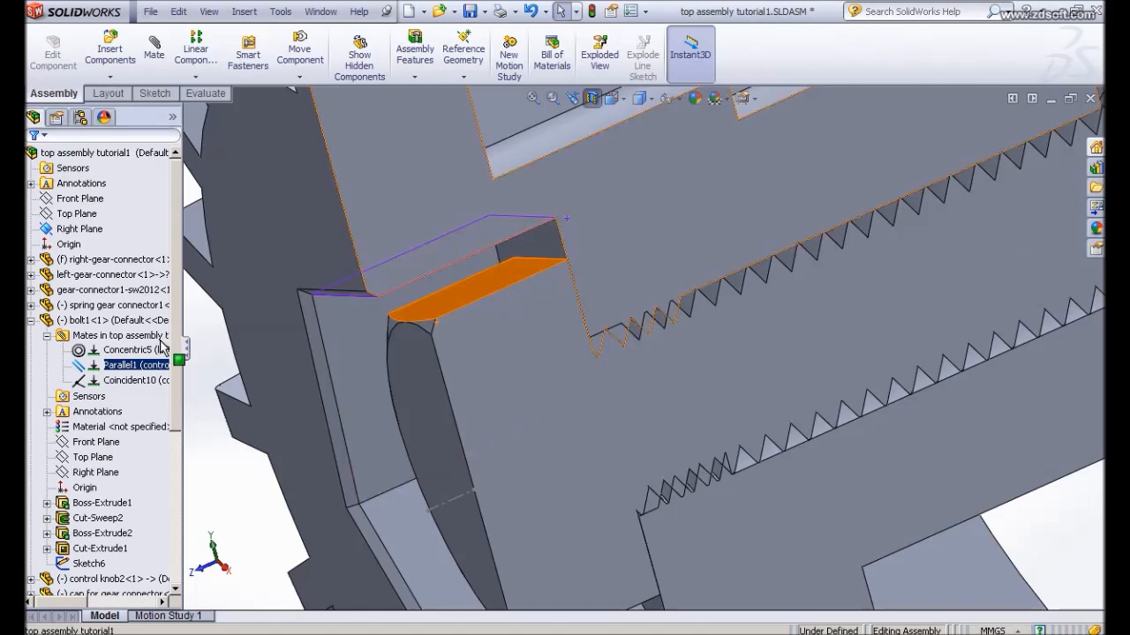
right_click(116, 373)
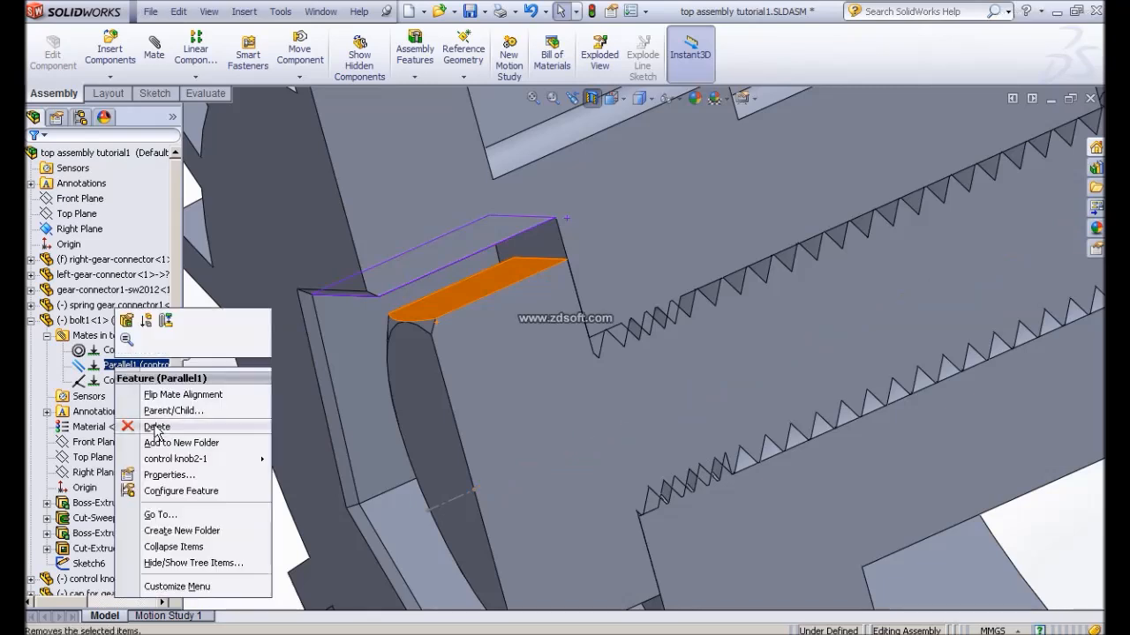
left_click(156, 429)
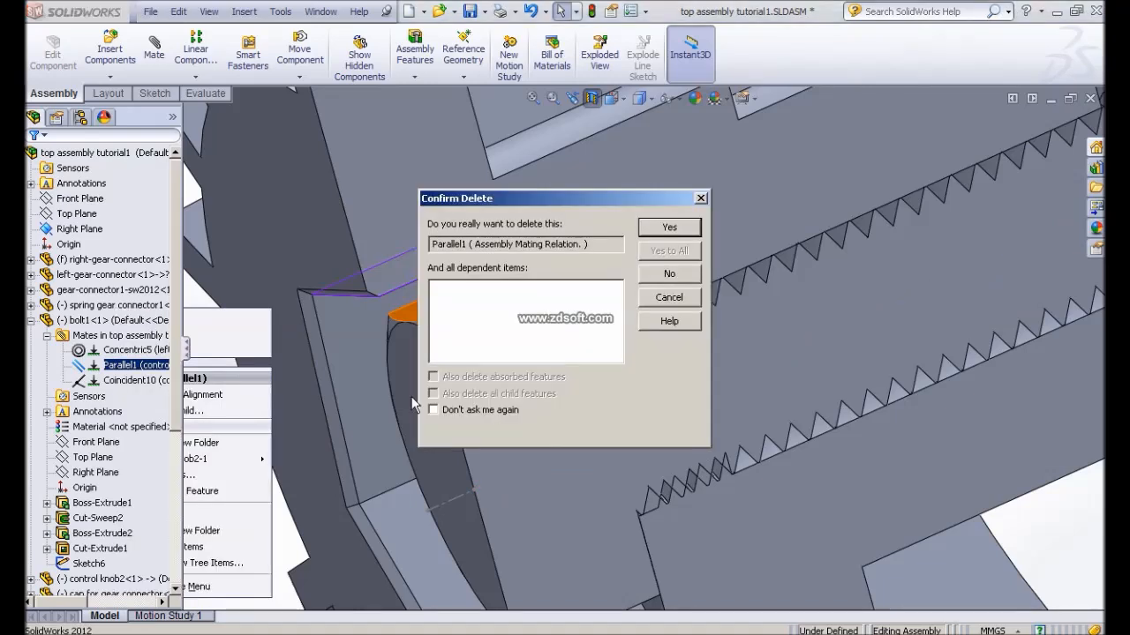
left_click(670, 230)
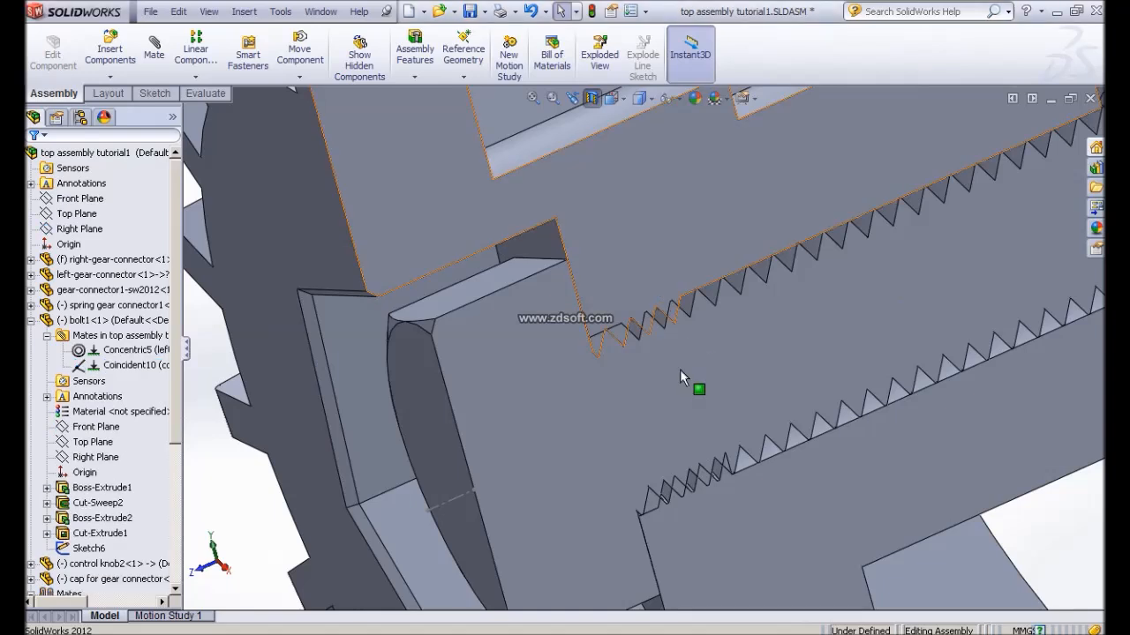
left_click(60, 336)
left_click(47, 335)
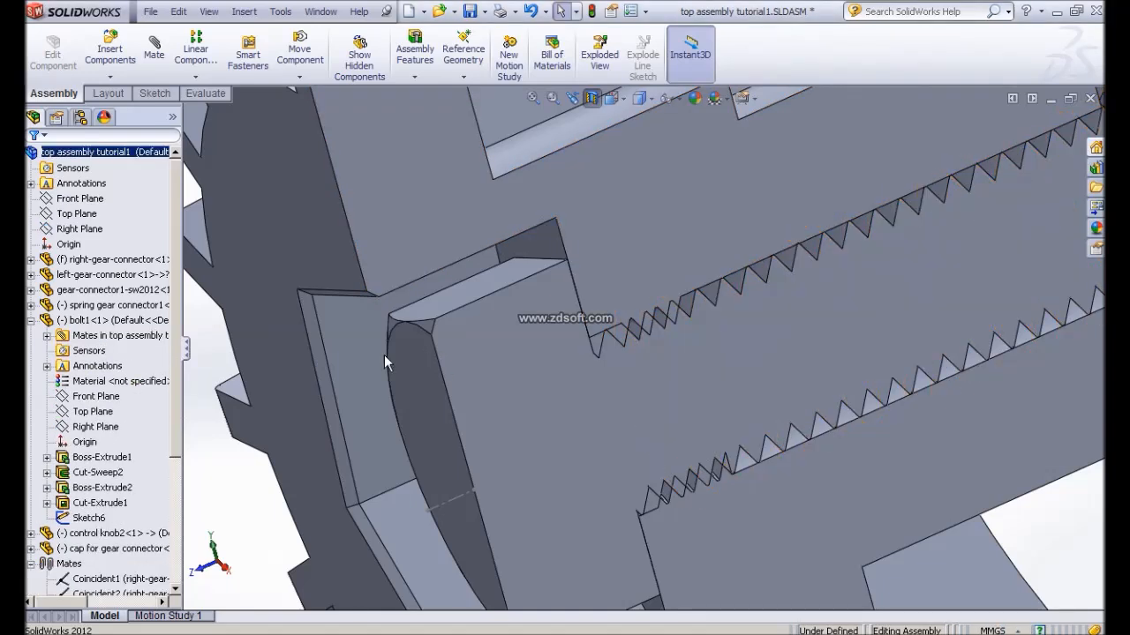
Rotate the bolt about its axis inside the control knob and inspect its thread near the head
left_click(522, 318)
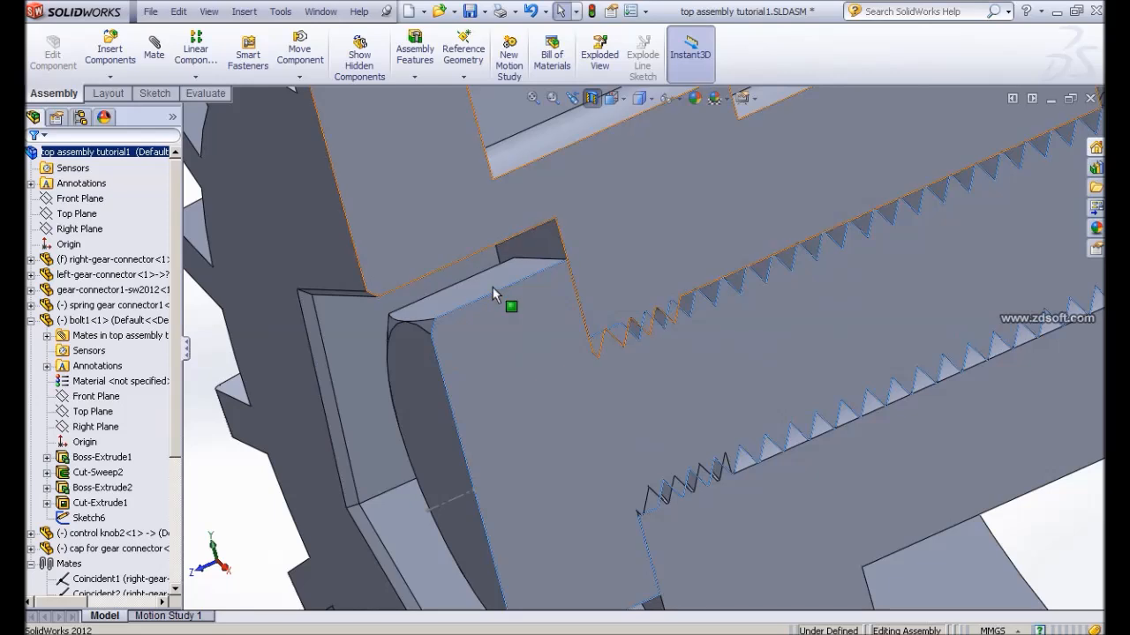
left_click_drag(593, 429, 524, 304)
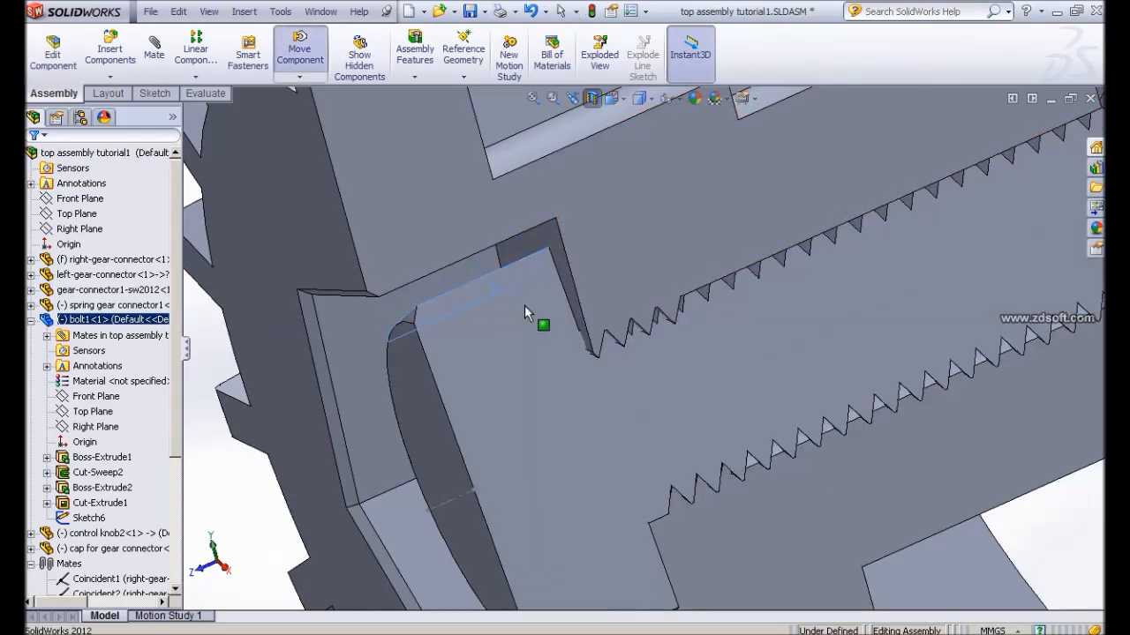
left_click_drag(588, 427, 676, 410)
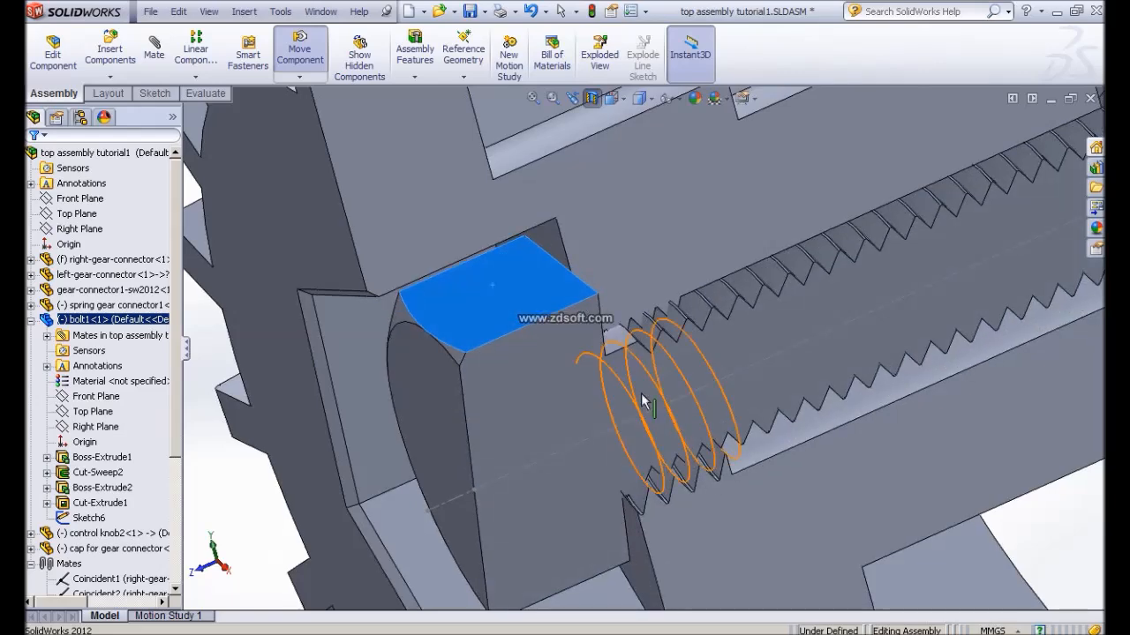
mouse_move(623, 384)
middle_mouse_down()
mouse_move(643, 372)
mouse_move(627, 364)
middle_mouse_up()
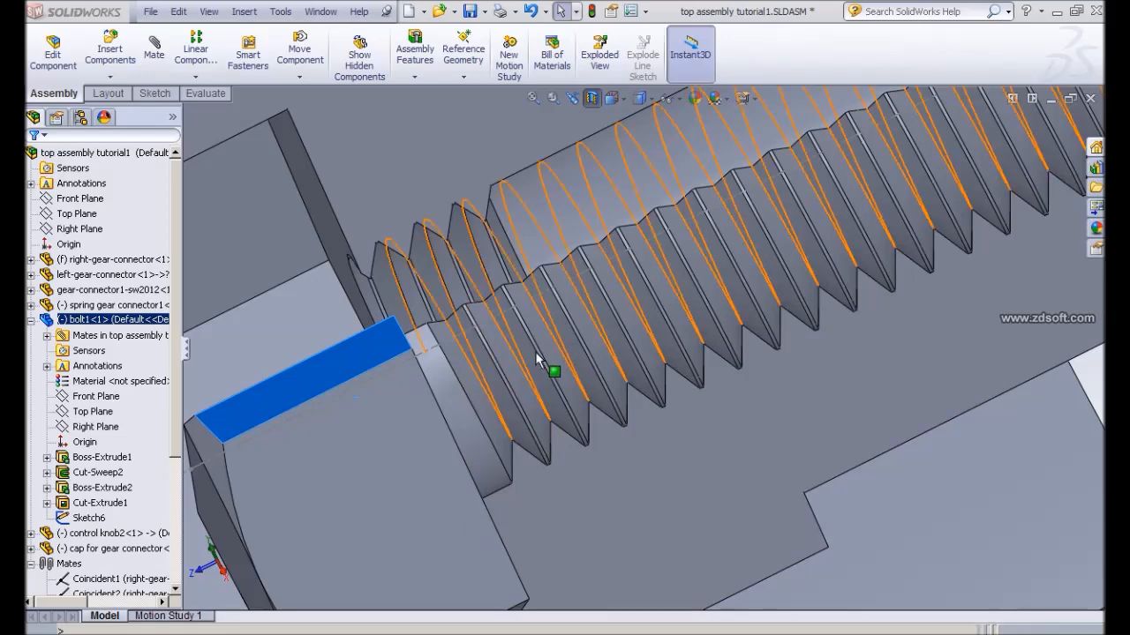
middle_click_drag(517, 323, 462, 275)
mouse_move(561, 338)
middle_mouse_down()
mouse_move(574, 328)
mouse_move(546, 337)
mouse_move(551, 372)
mouse_move(540, 344)
mouse_move(561, 346)
middle_mouse_up()
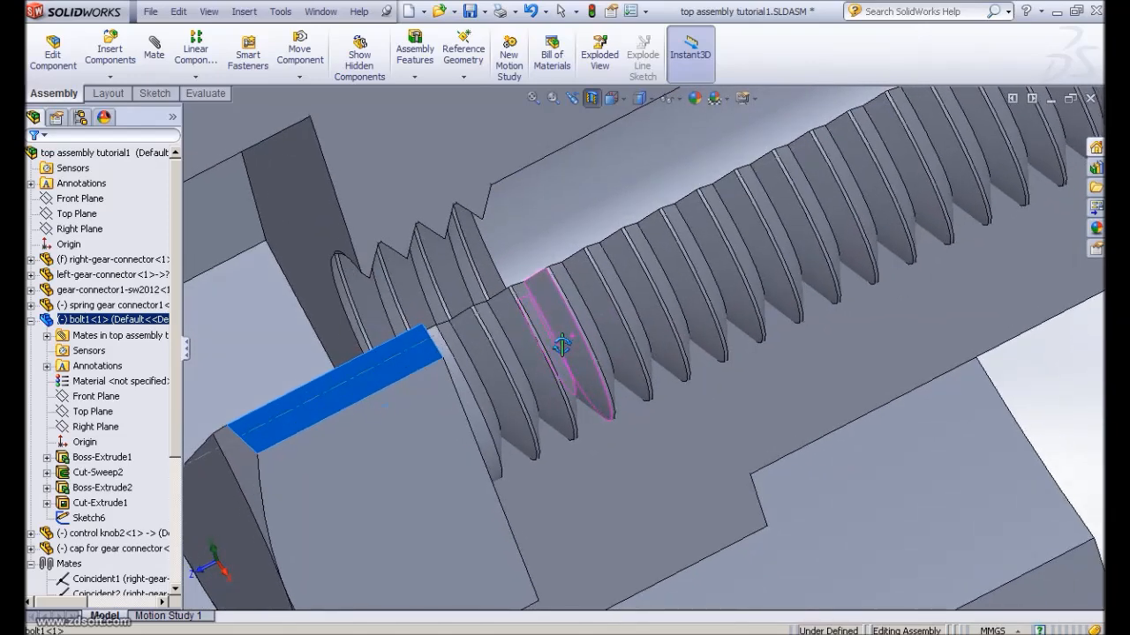
scroll(561, 346, "up", 3)
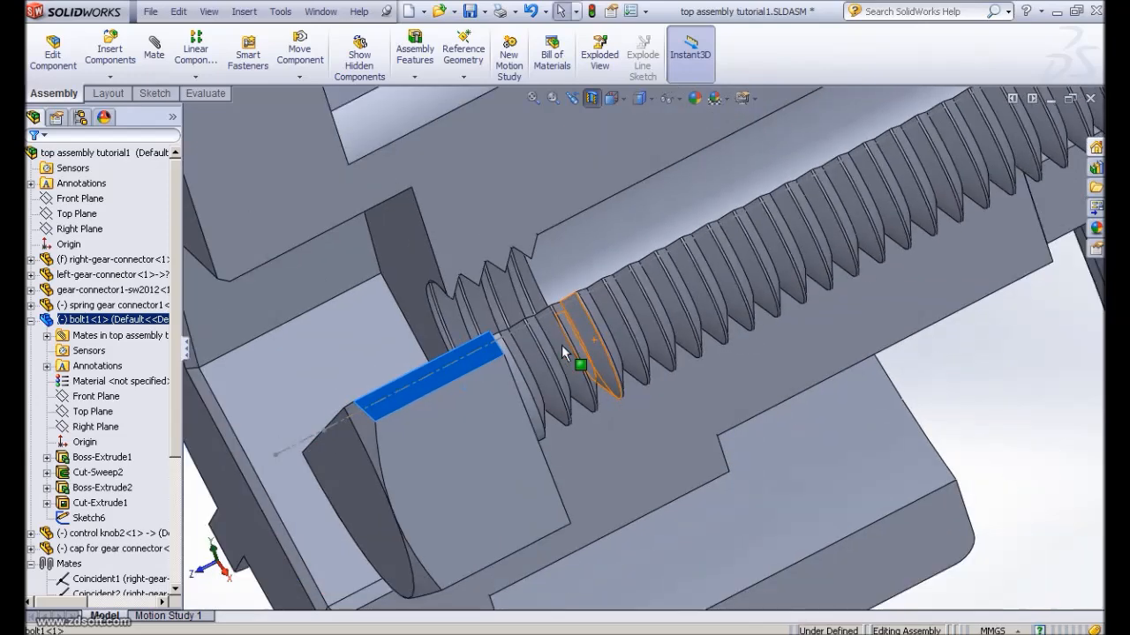
Turn off the section view and inspect how the bolt head sits in the control knob's hexagonal recess
left_click(591, 100)
scroll(518, 367, "up", 3)
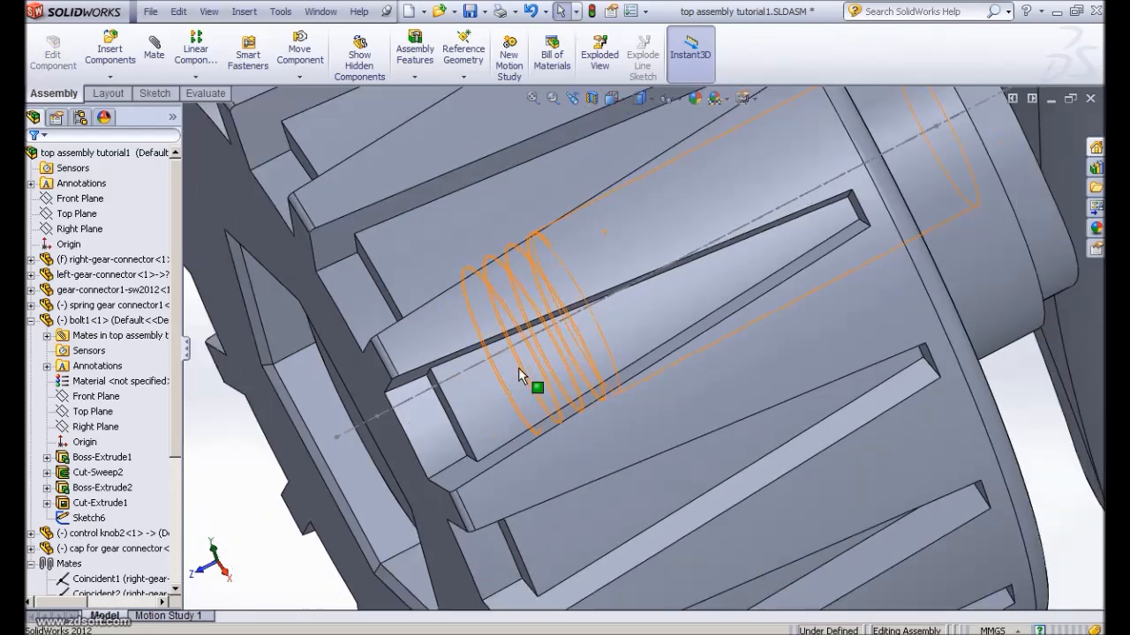
left_click(538, 377)
middle_click_drag(564, 366, 618, 306)
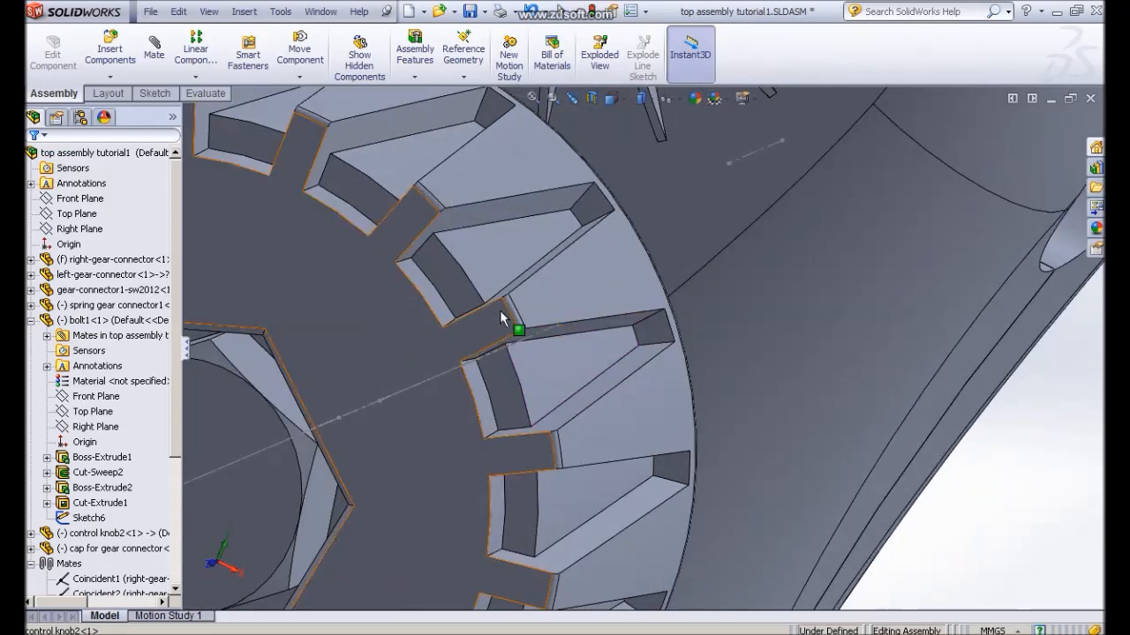
scroll(515, 315, "up", 8)
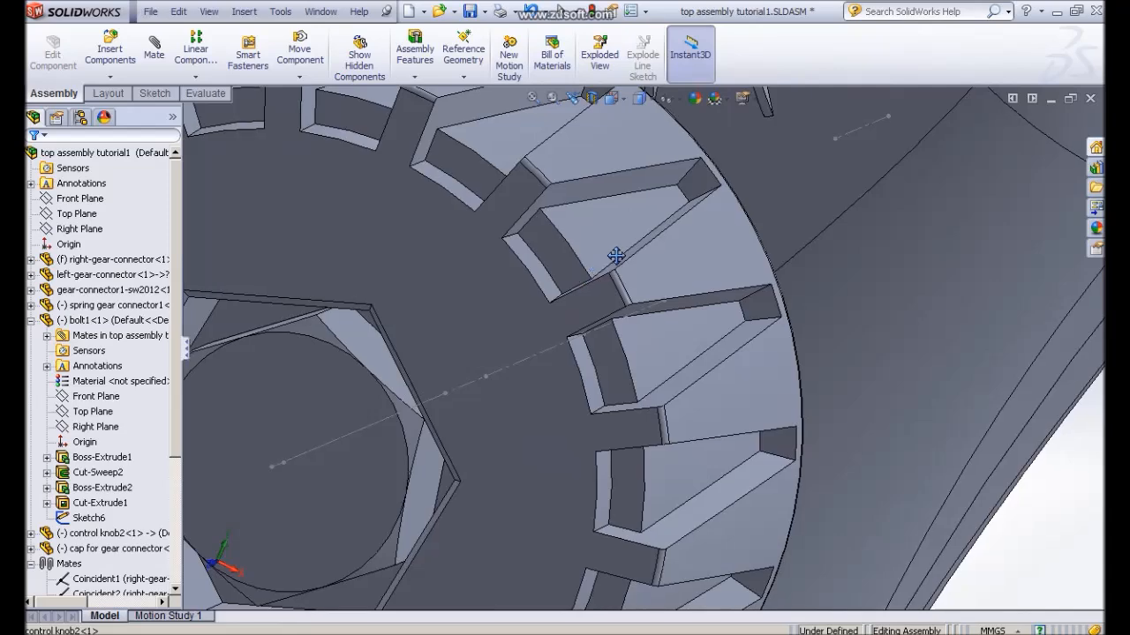
scroll(711, 330, "down", 2)
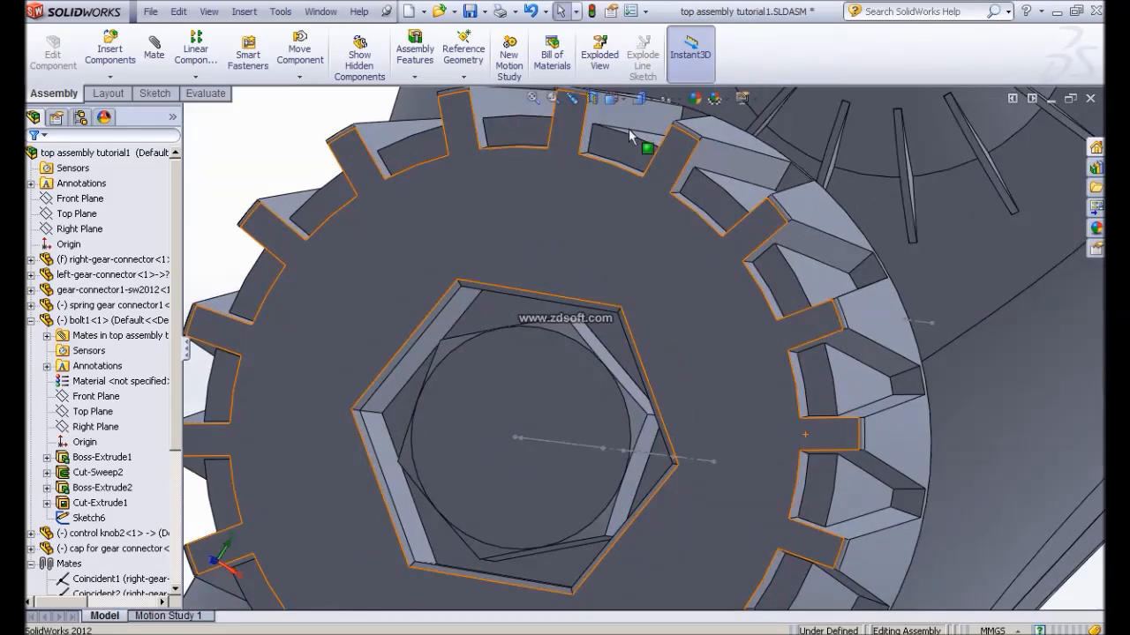
Section the assembly again through the axis of the rotated bolt
left_click(592, 100)
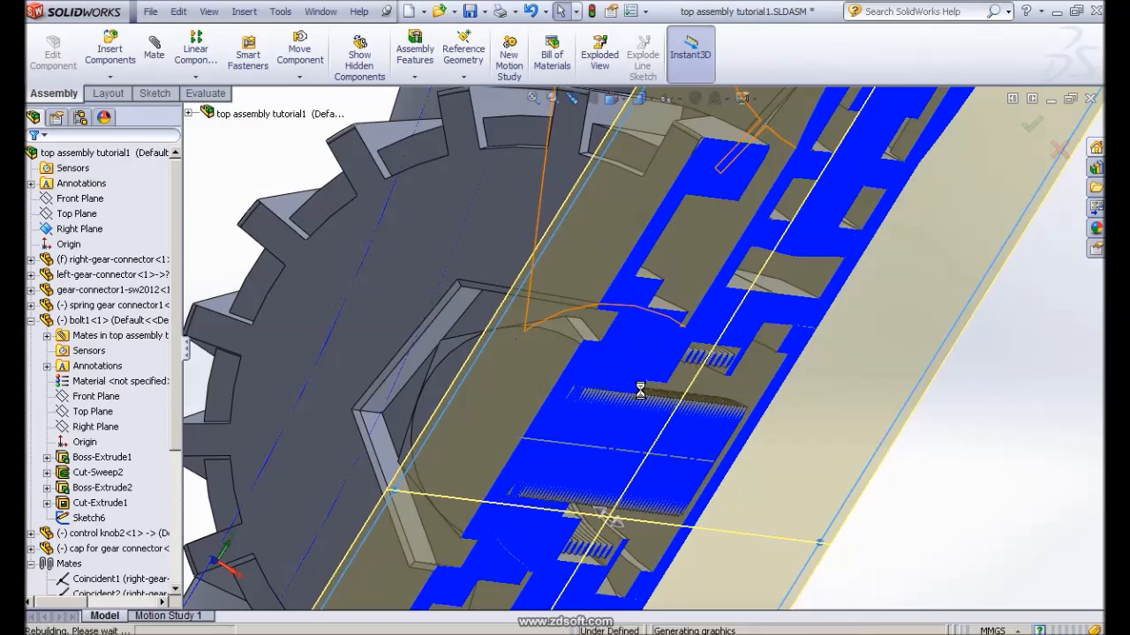
scroll(622, 399, "down", 3)
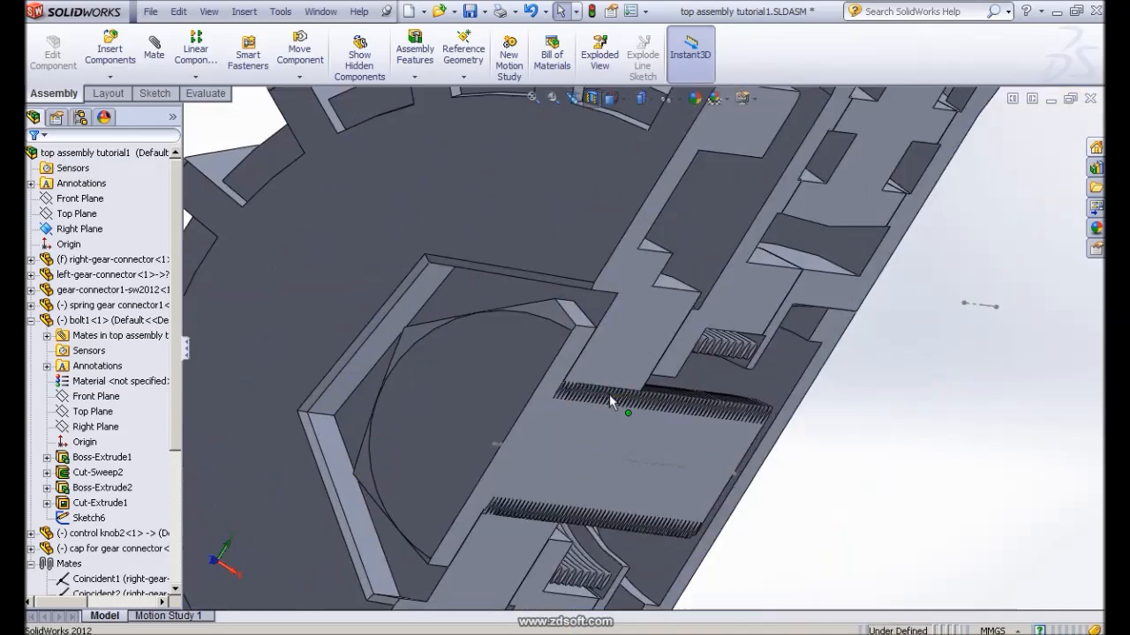
scroll(608, 395, "down", 2)
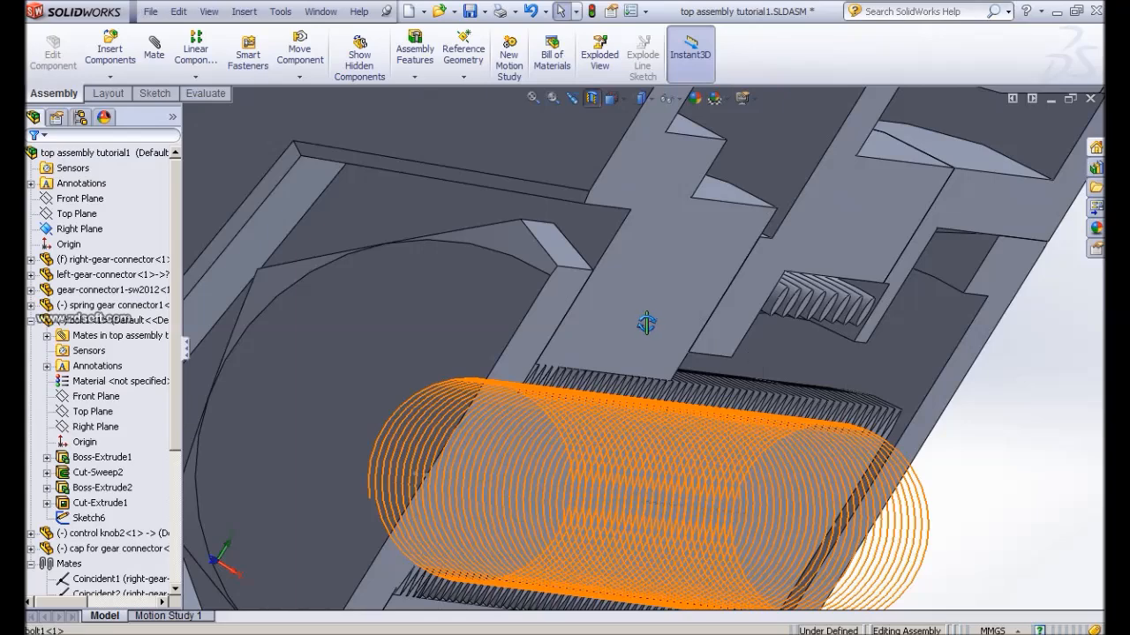
Examine how the rotated bolt's thread meshes with the mating thread near the bolt head in the section
scroll(643, 326, "down", 4)
middle_click_drag(645, 315, 748, 307)
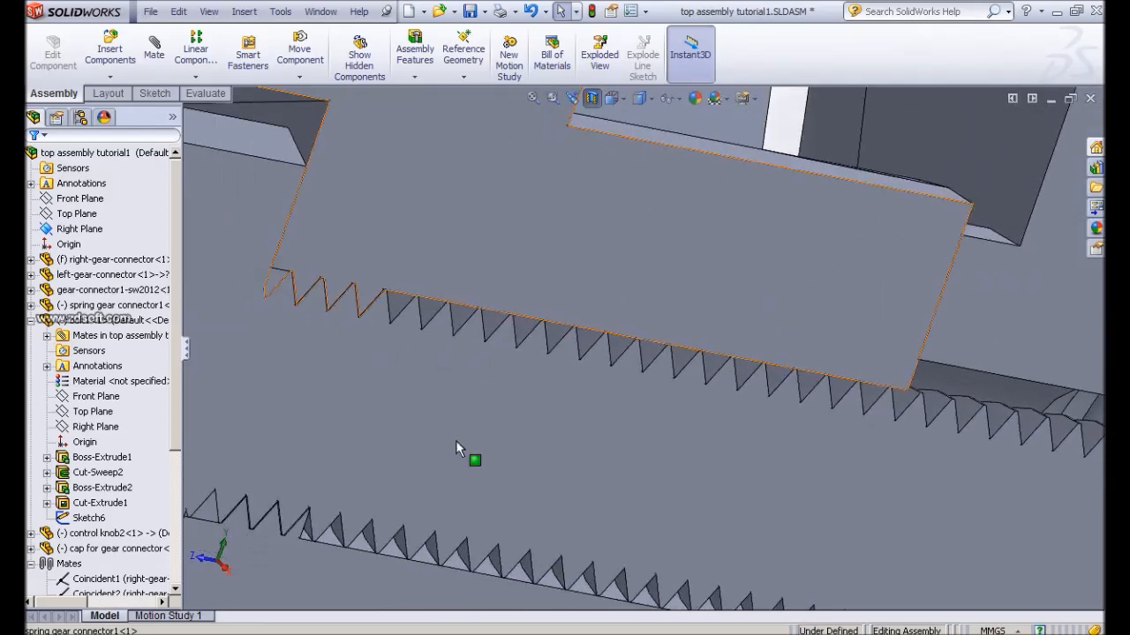
middle_click_drag(515, 363, 530, 362, "ctrl")
middle_click_drag(303, 211, 270, 183, "ctrl")
scroll(269, 182, "down", 1)
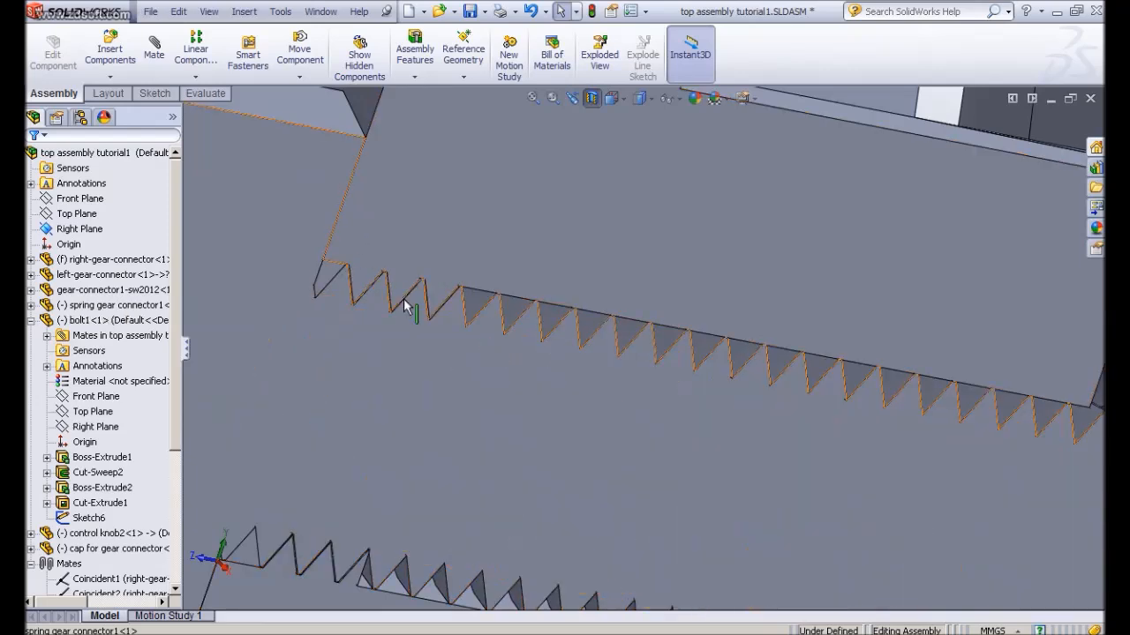
middle_click_drag(478, 355, 413, 288)
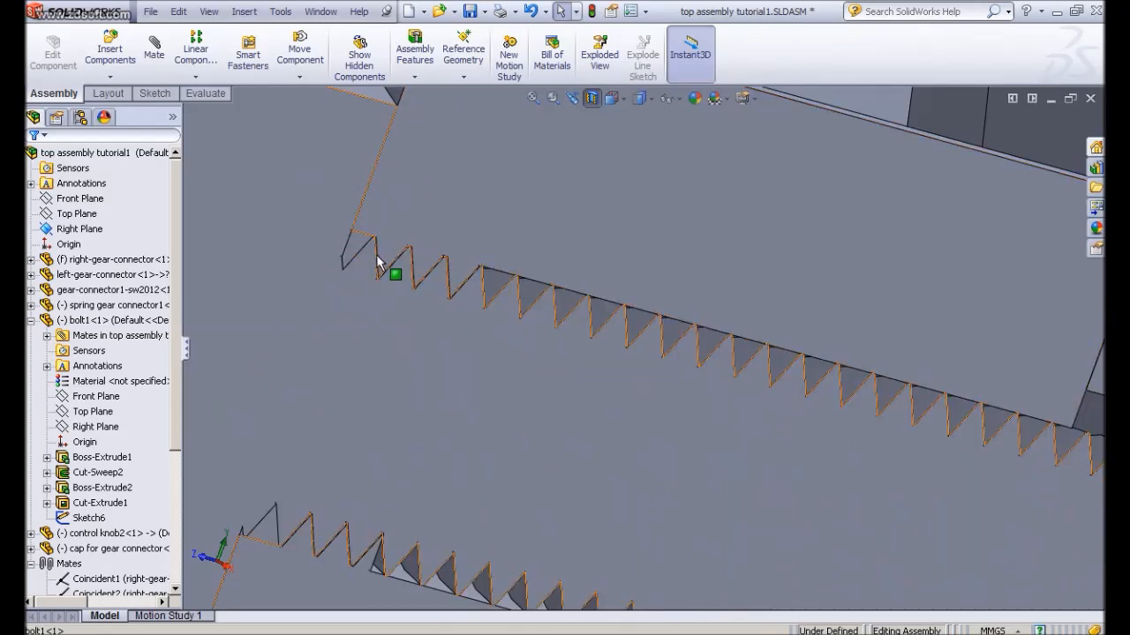
scroll(378, 256, "down", 4)
scroll(420, 247, "up", 2)
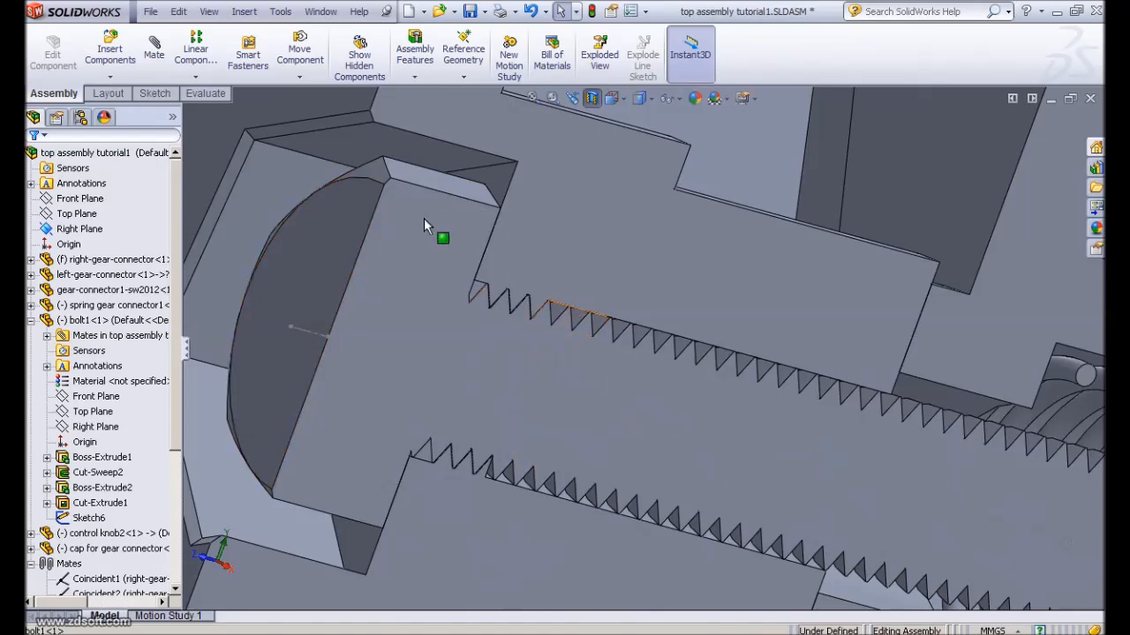
scroll(433, 211, "up", 1)
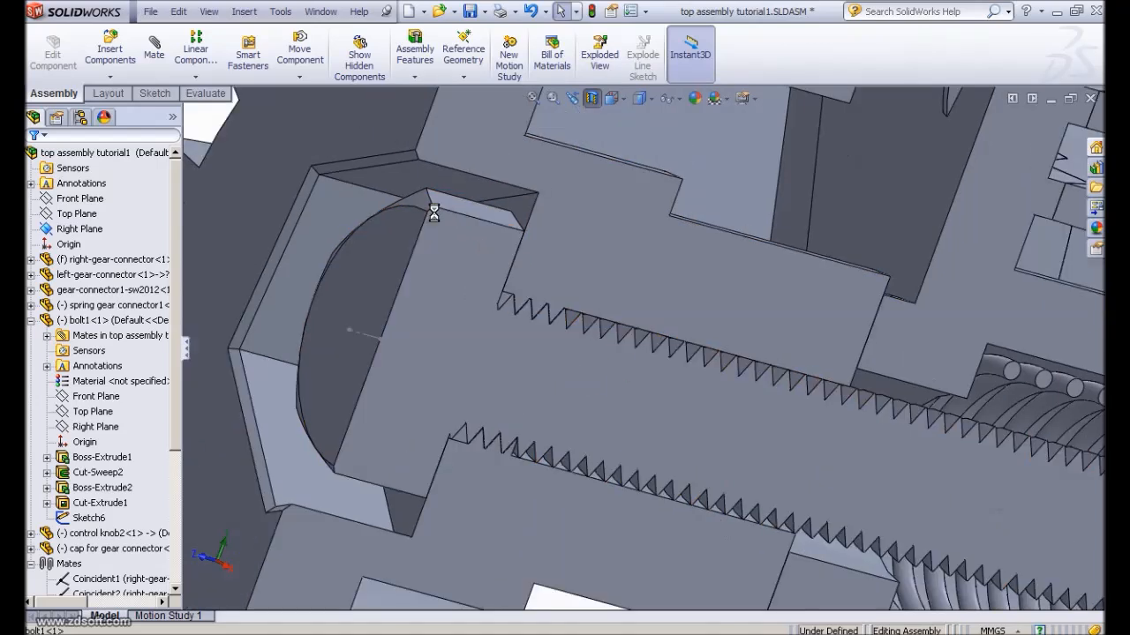
Turn off the section view, return to the isometric orientation and save the assembly
scroll(435, 211, "up", 1)
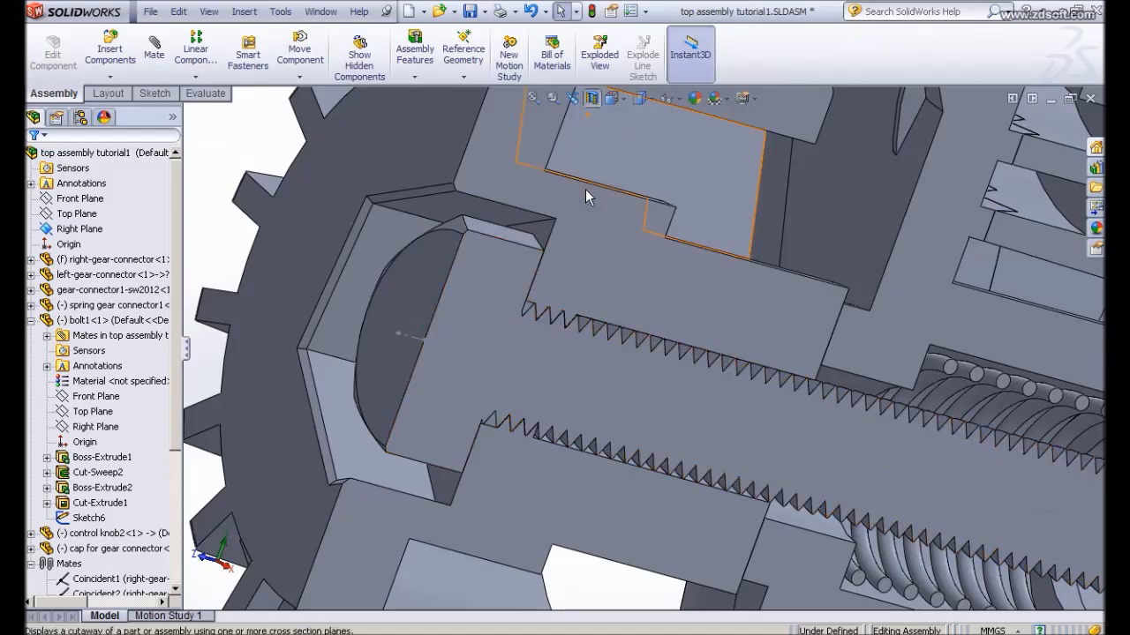
scroll(549, 265, "up", 3)
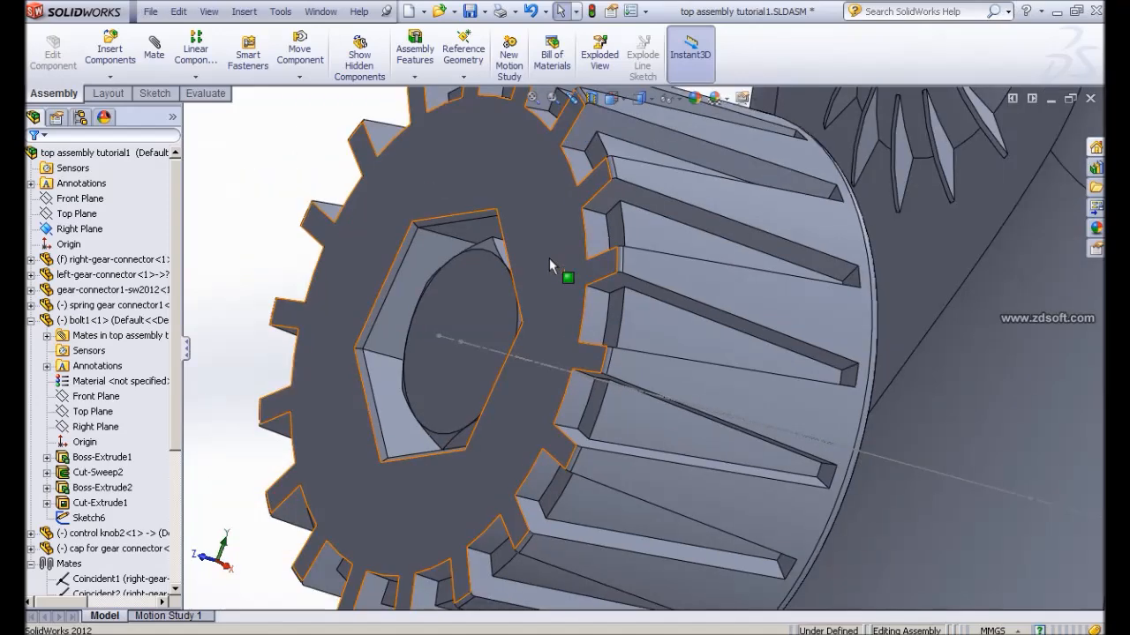
scroll(549, 257, "up", 5)
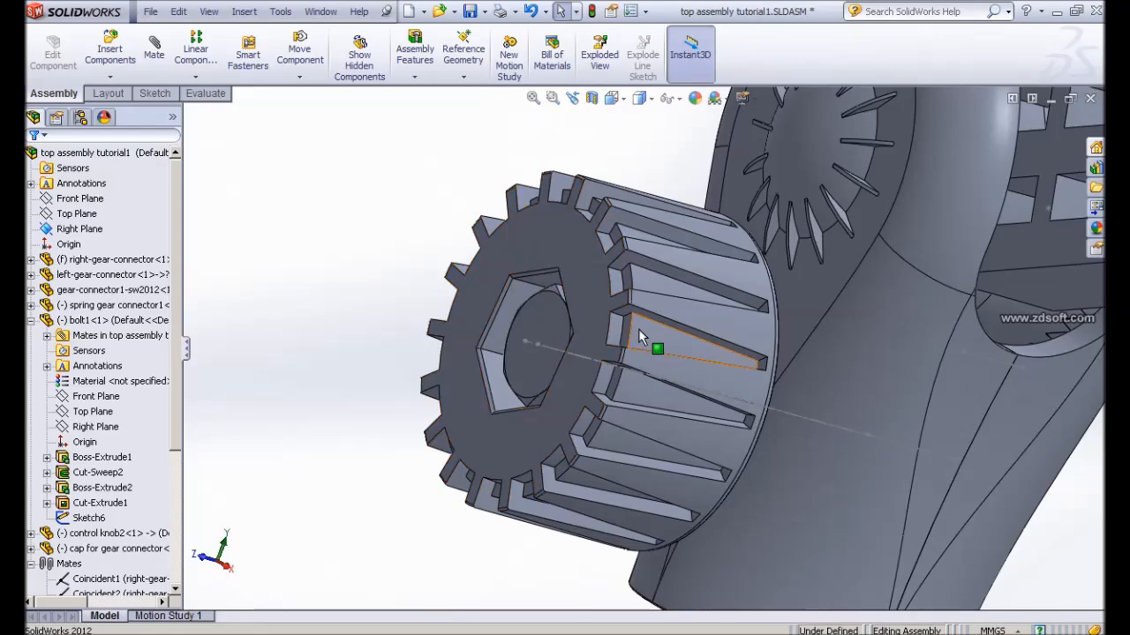
key("ctrl+7")
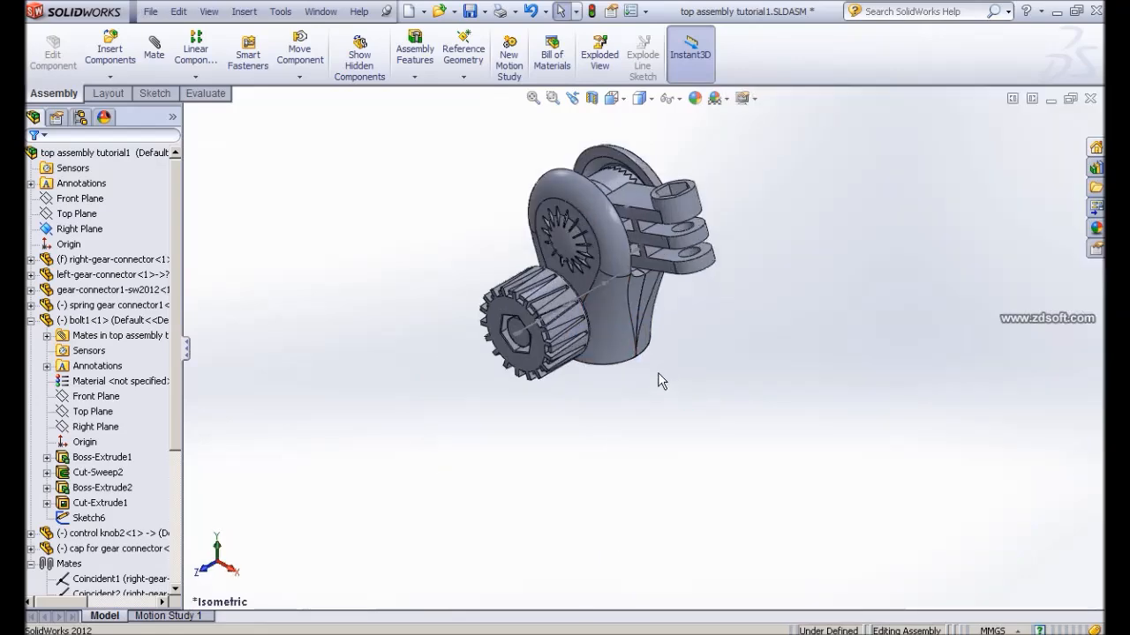
scroll(655, 370, "down", 3)
middle_click_drag(665, 412, 679, 436, "ctrl")
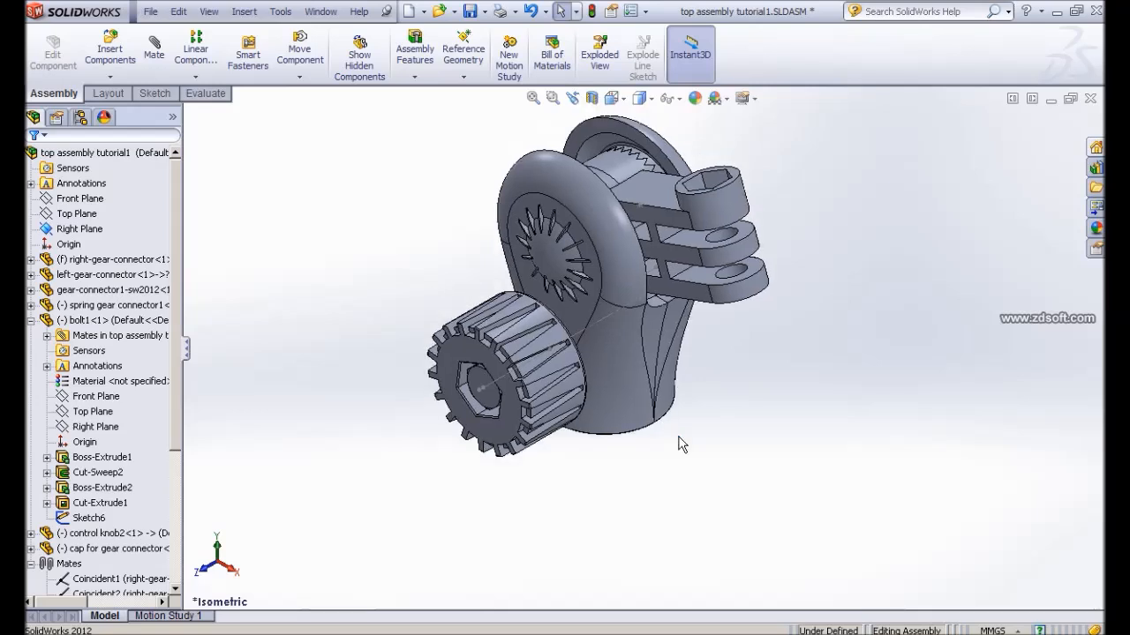
left_click(469, 11)
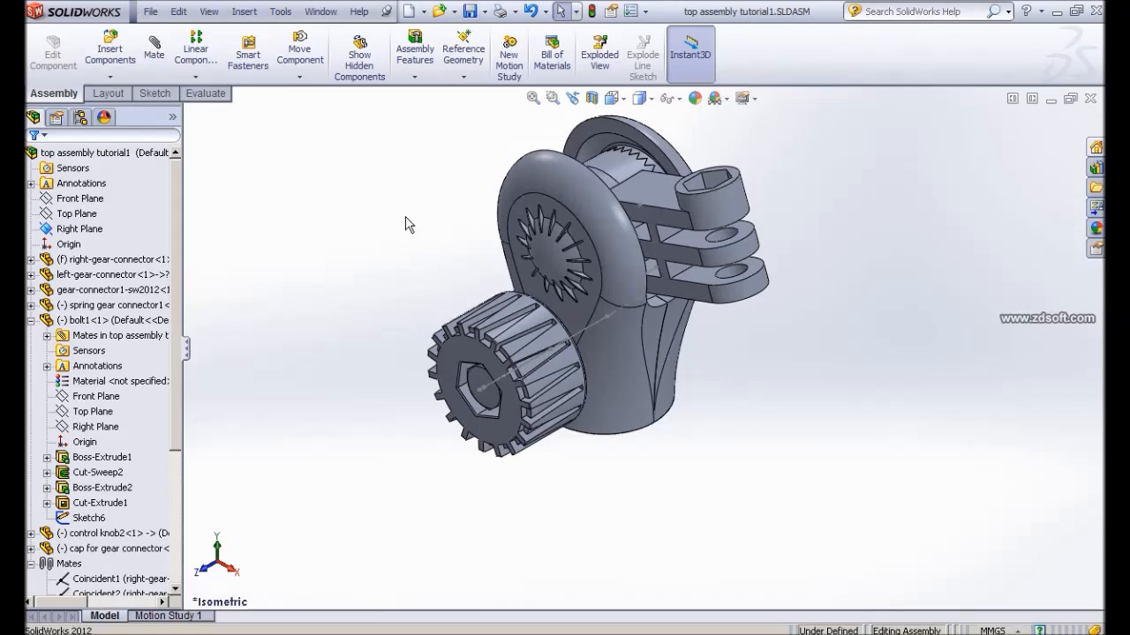
Inspect the joint, compare it with the reference photo of the loose parts in IrfanView, and close the photo and its folder window
middle_click_drag(406, 217, 397, 277, "ctrl")
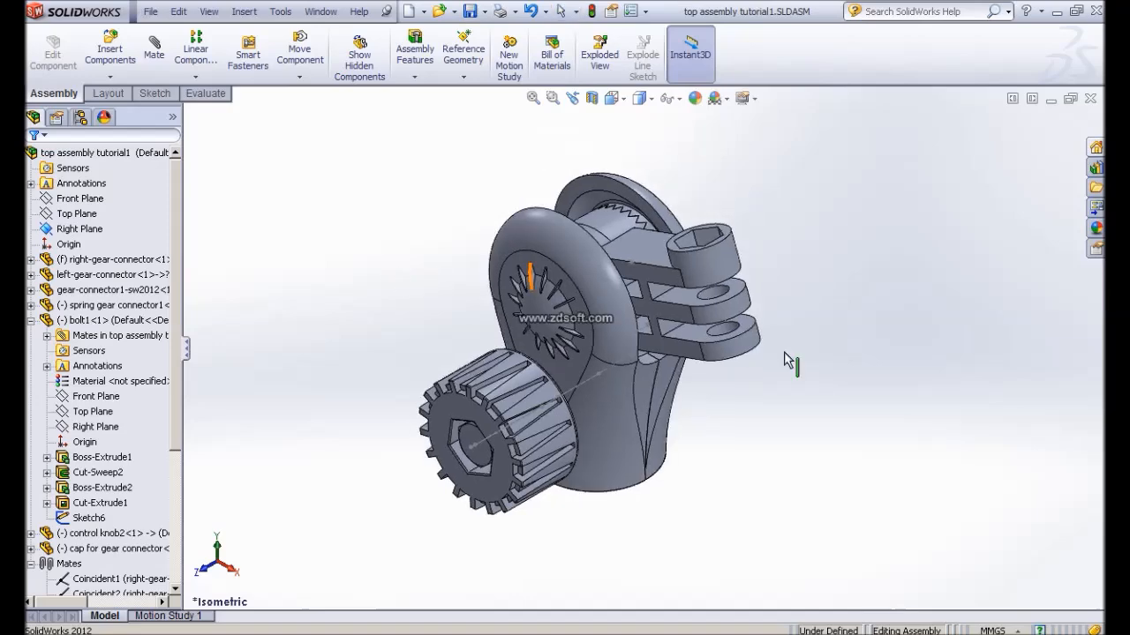
middle_click_drag(807, 406, 838, 351)
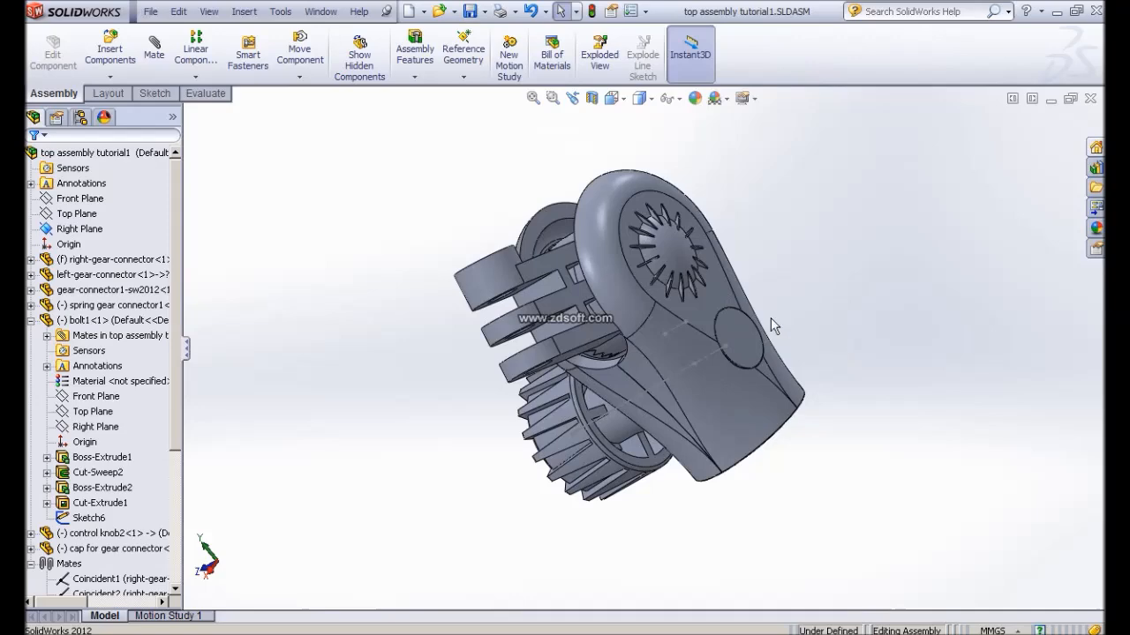
mouse_move(439, 327)
middle_mouse_down()
mouse_move(462, 317)
mouse_move(454, 324)
middle_mouse_up()
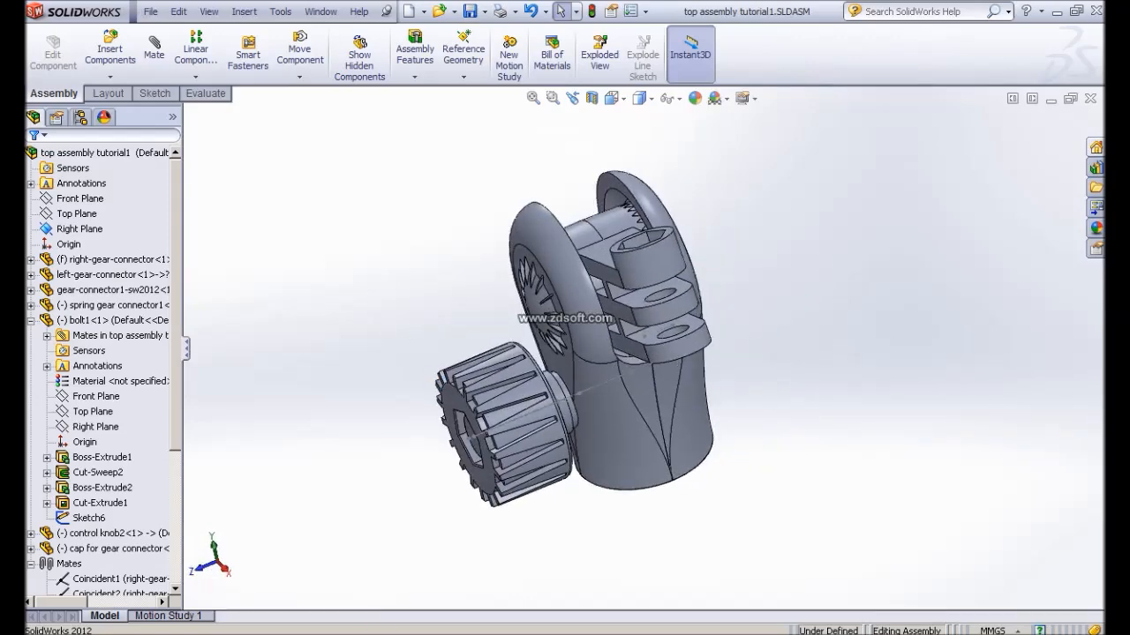
key("alt+Tab")
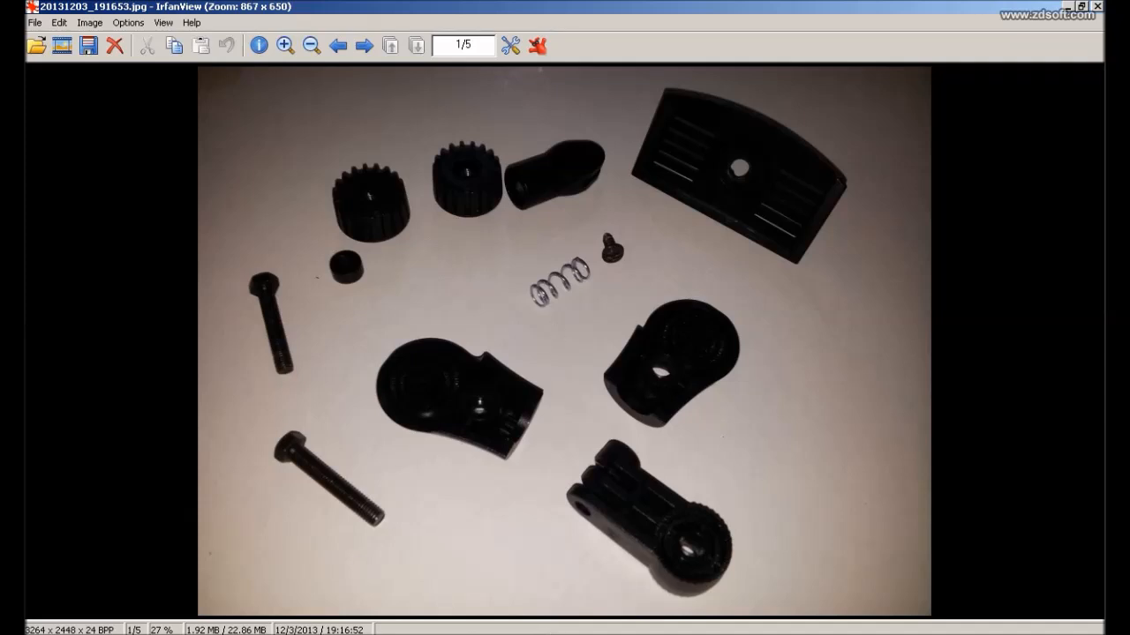
left_click(1097, 6)
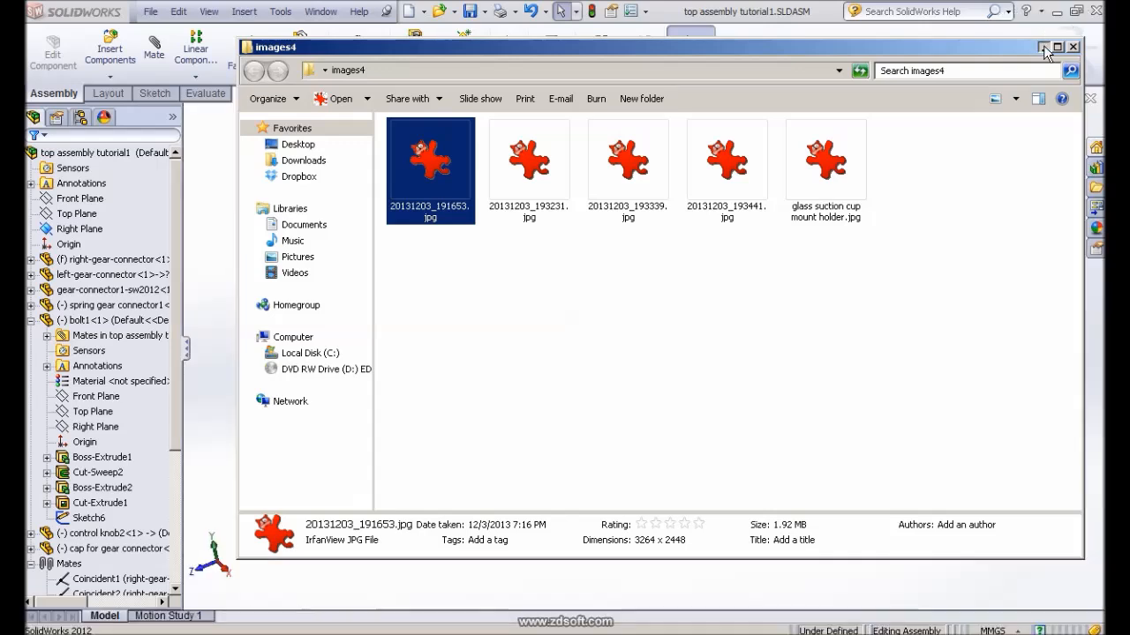
left_click(1043, 45)
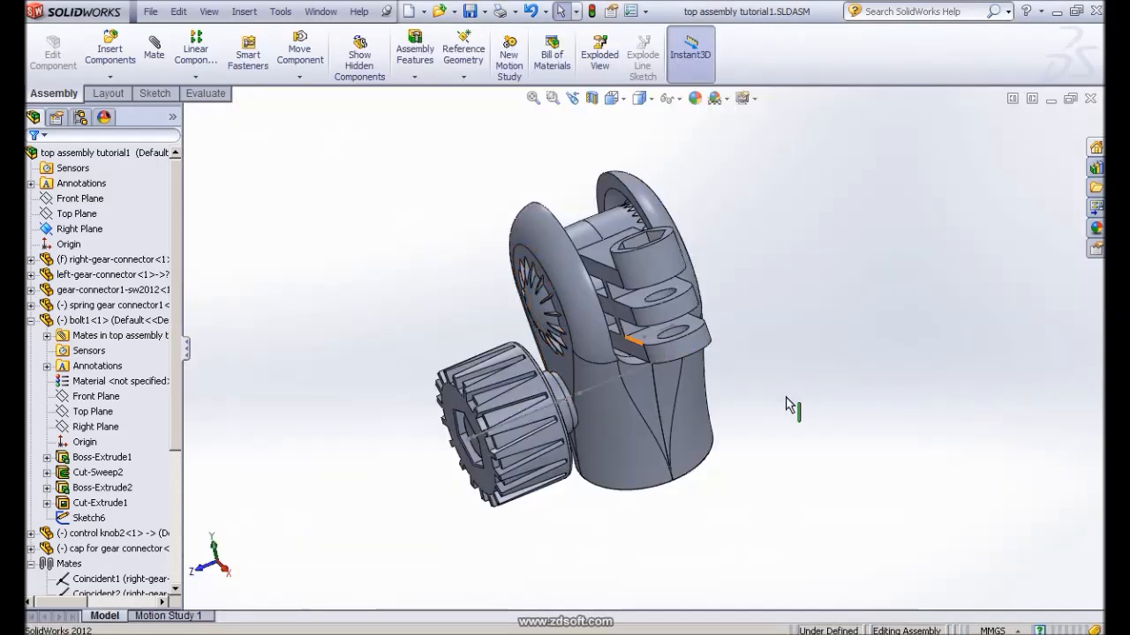
Insert the mount plate, mid slot connector, mounting plate screw, a second bolt and another control knob around the assembly
middle_click_drag(782, 398, 819, 386)
scroll(808, 375, "down", 1)
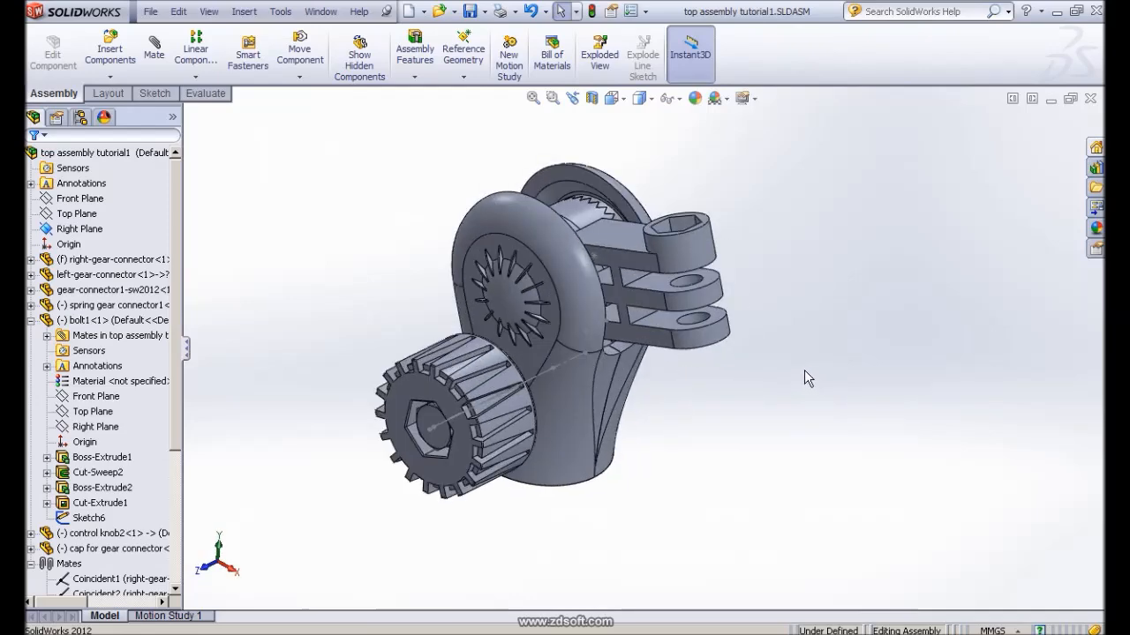
scroll(804, 369, "down", 1)
middle_click_drag(814, 389, 833, 386, "ctrl")
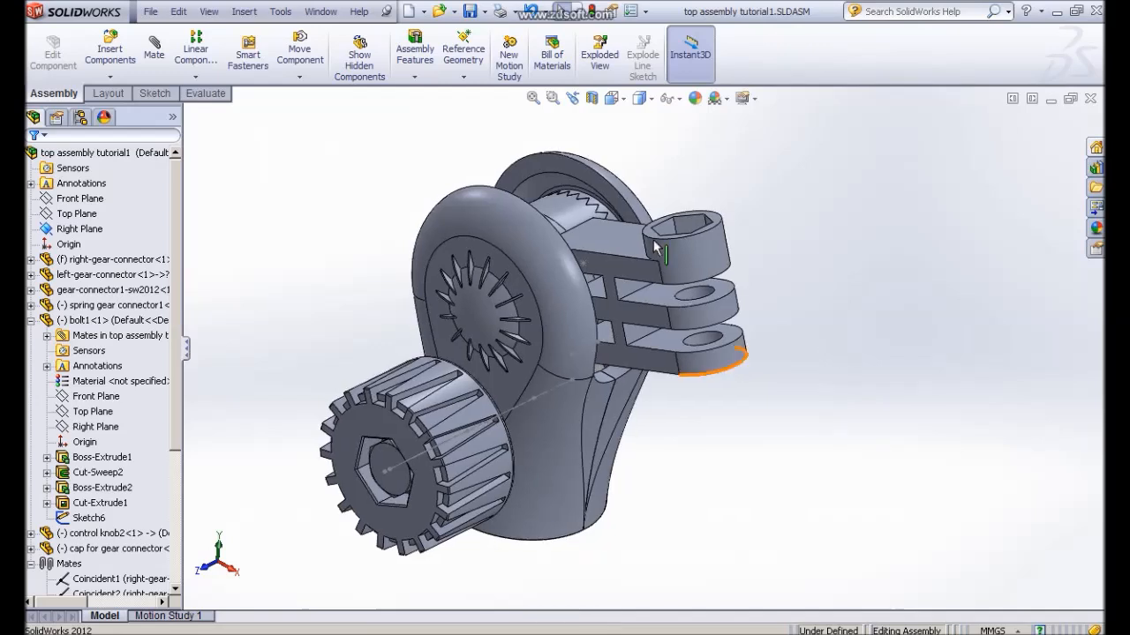
left_click(110, 53)
left_click(93, 452)
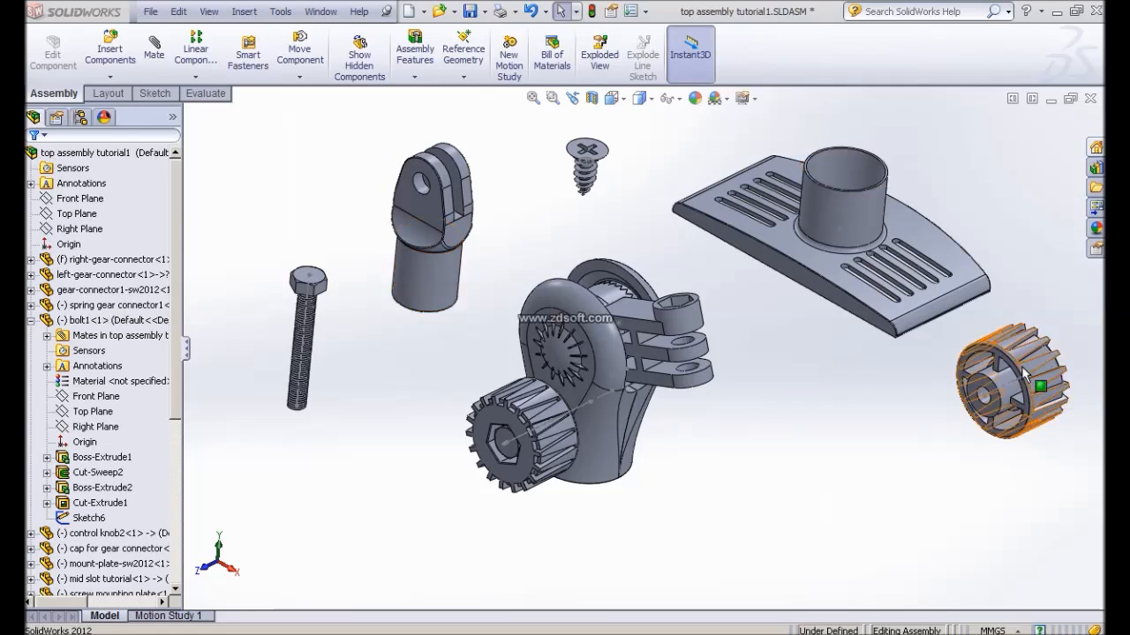
left_click_drag(521, 437, 774, 449)
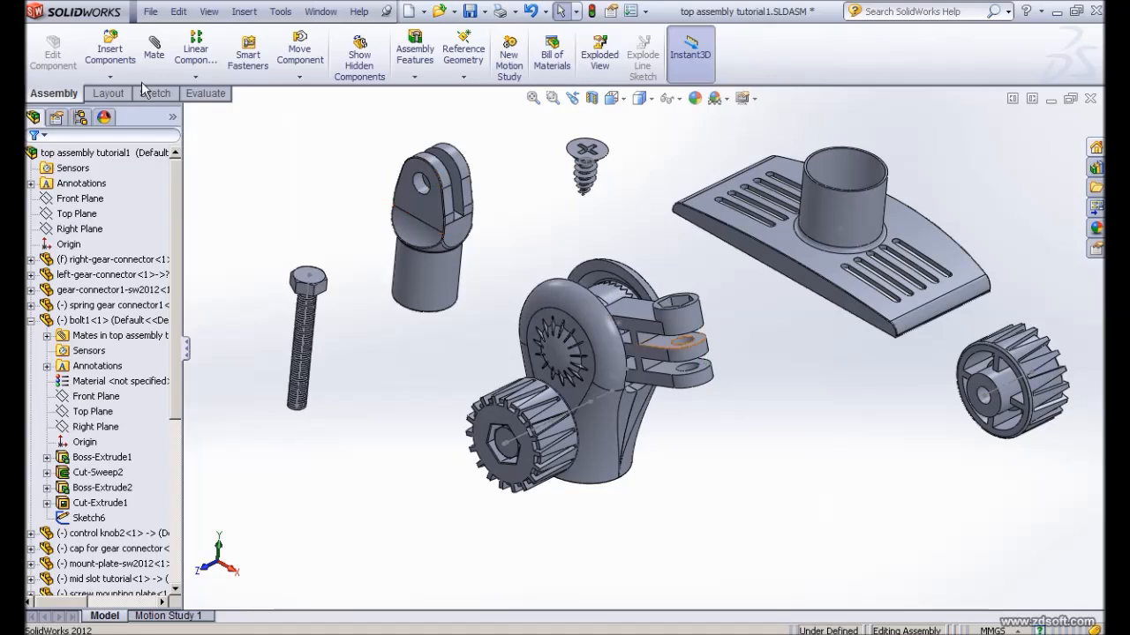
Add a coincident mate between the mid slot connector's flat face around the hole and the gear connector's upper inner fork face
left_click(153, 48)
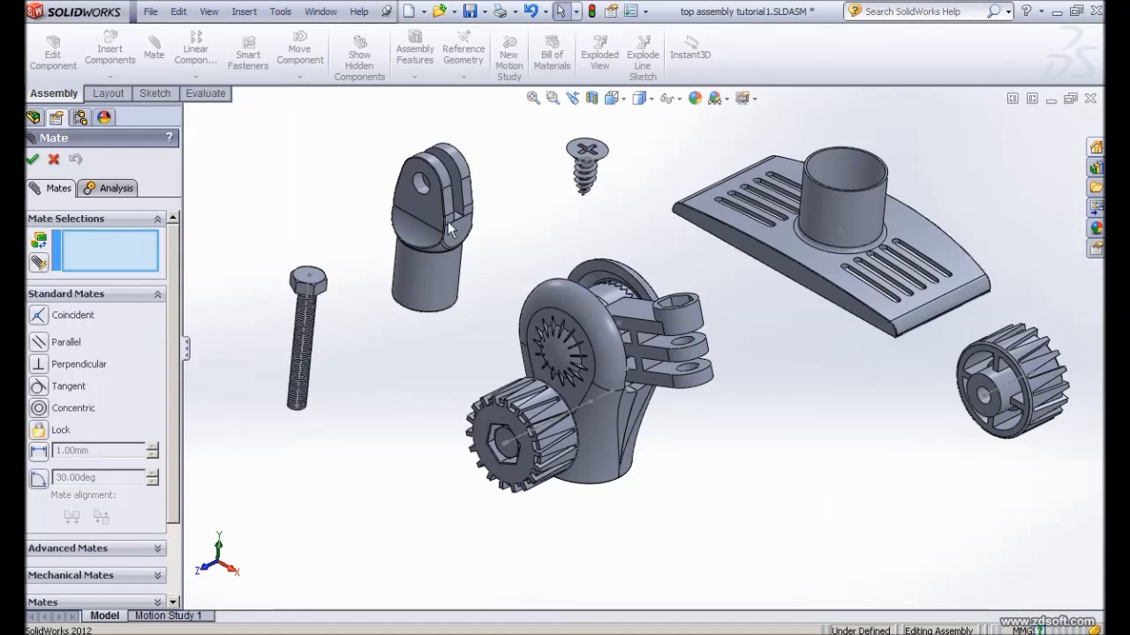
scroll(448, 222, "down", 2)
left_click(429, 166)
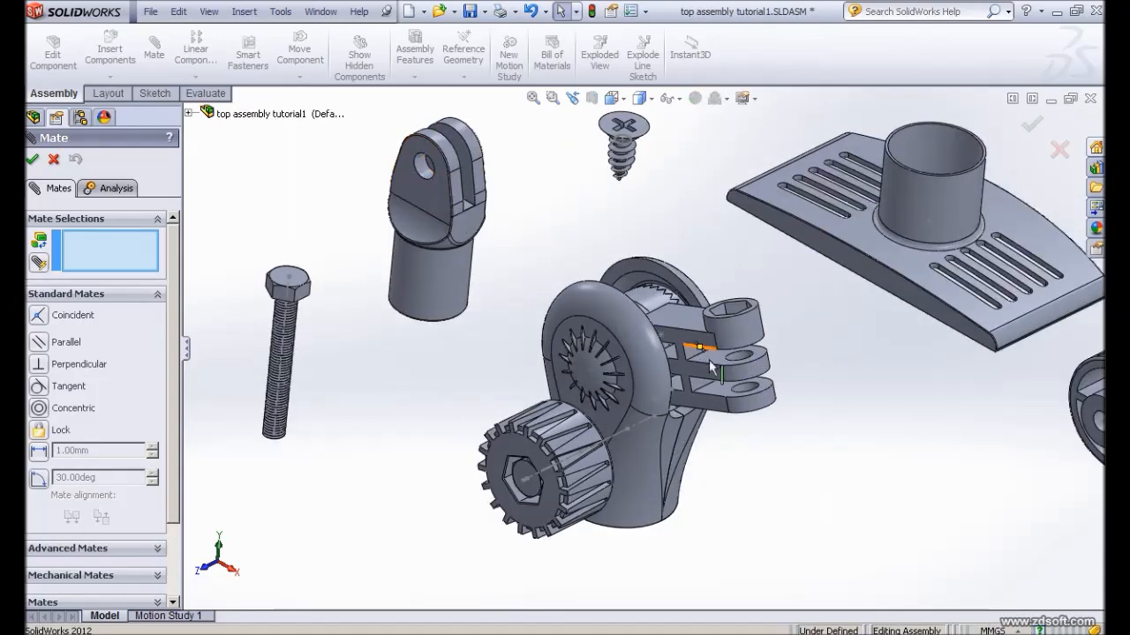
left_click(429, 198)
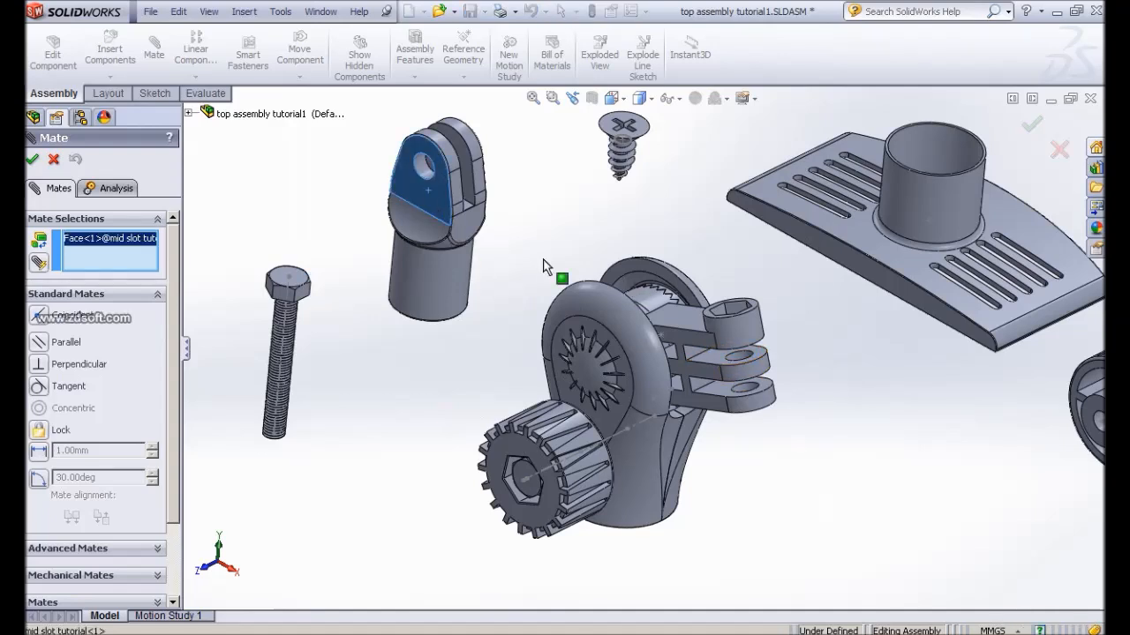
middle_click_drag(762, 363, 703, 344)
left_click(704, 351)
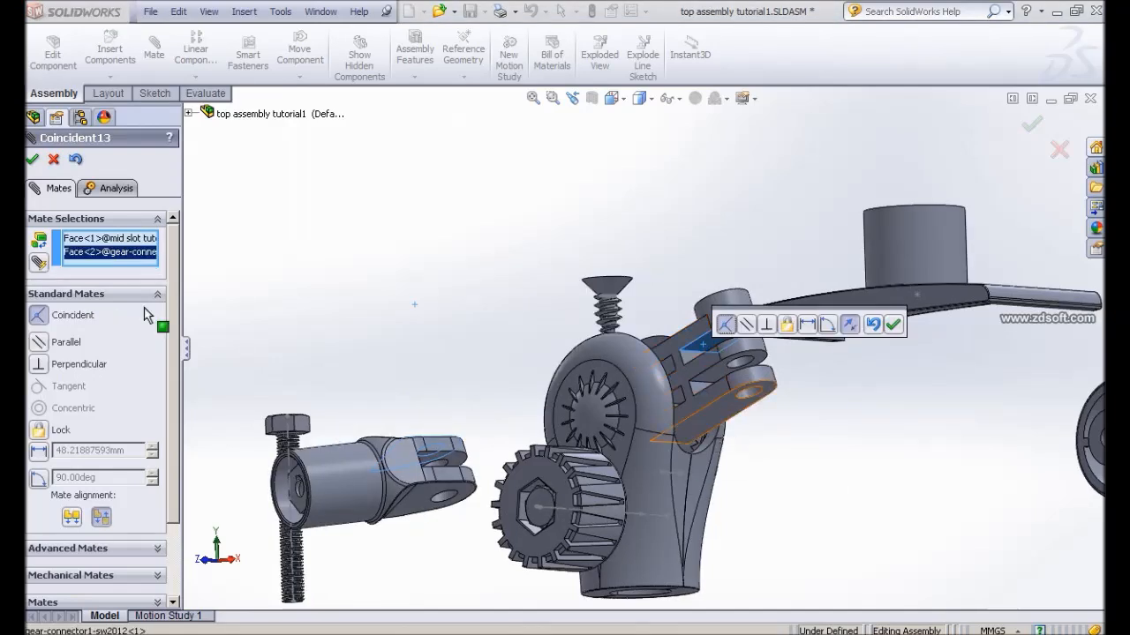
mouse_move(865, 468)
middle_mouse_down()
mouse_move(909, 445)
mouse_move(872, 456)
mouse_move(865, 471)
middle_mouse_up()
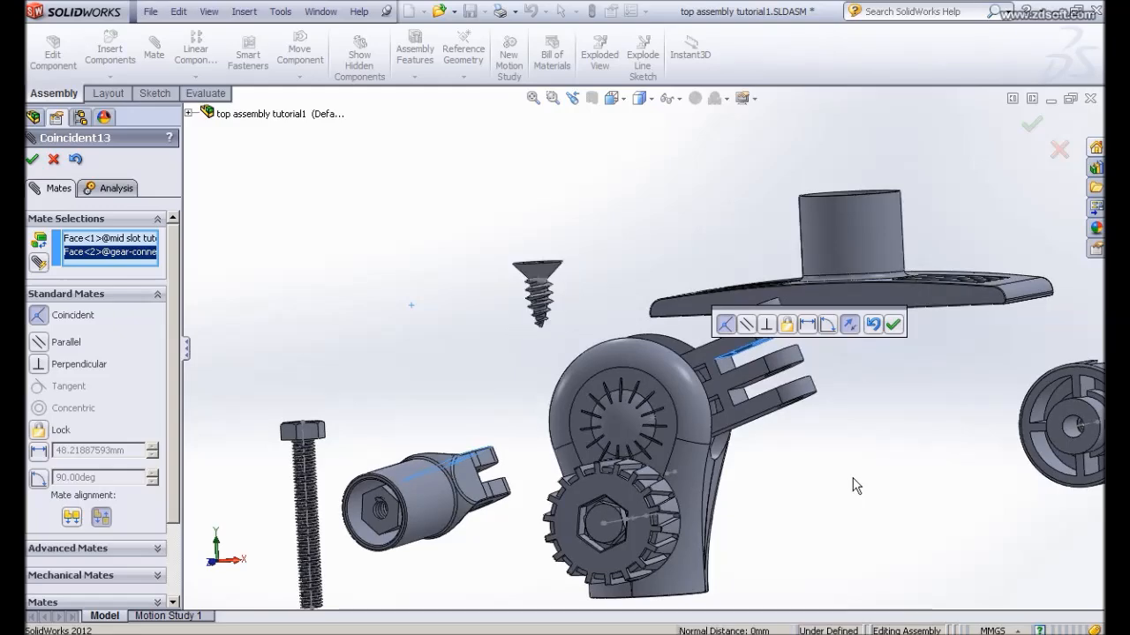
middle_click_drag(858, 417, 862, 376, "ctrl")
left_click(894, 326)
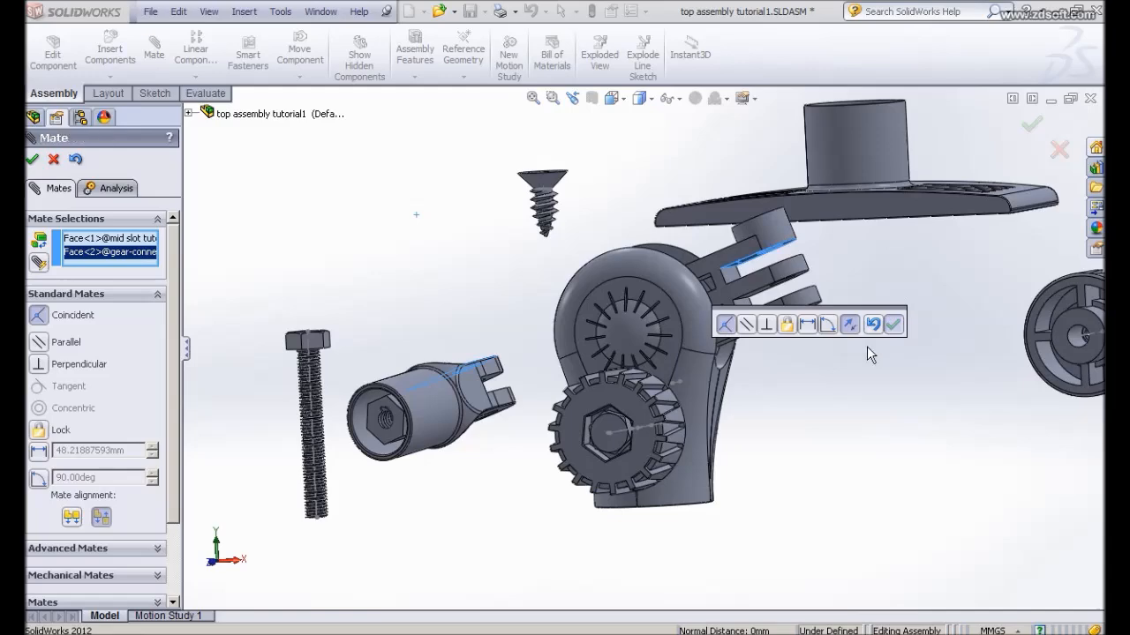
middle_click_drag(467, 328, 463, 381)
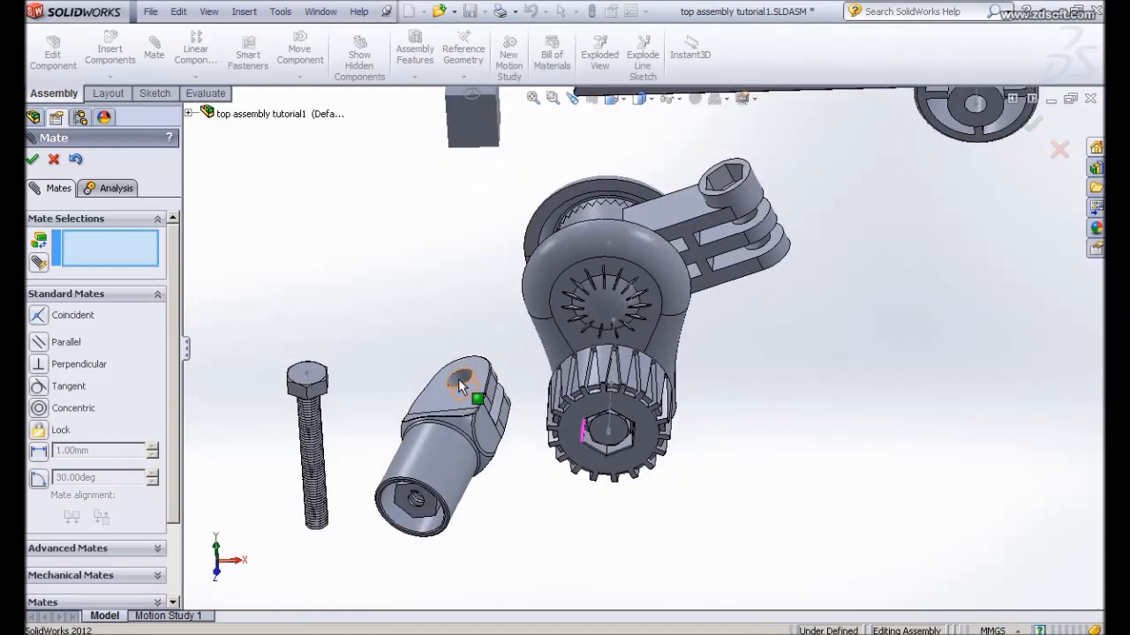
left_click(460, 378)
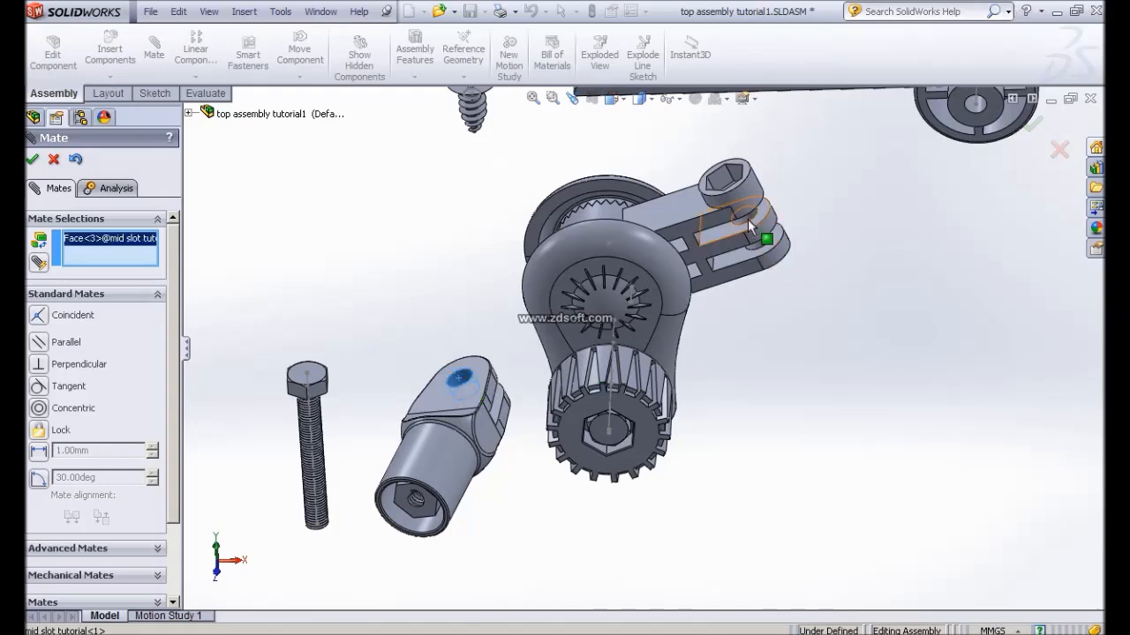
scroll(748, 228, "down", 2)
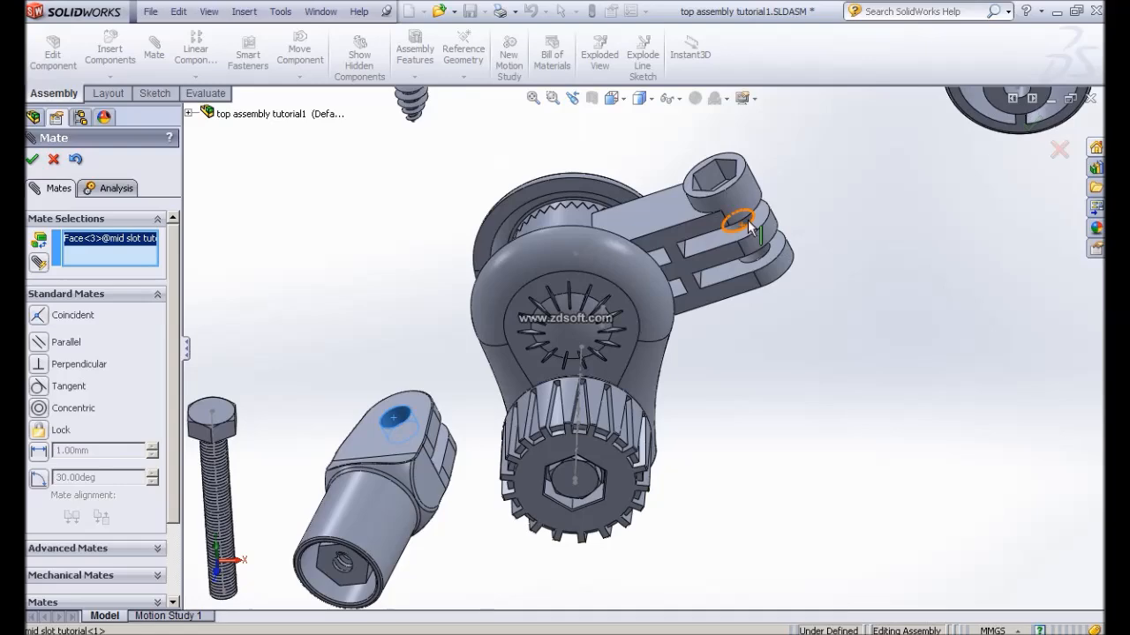
scroll(749, 228, "down", 3)
left_click(722, 239)
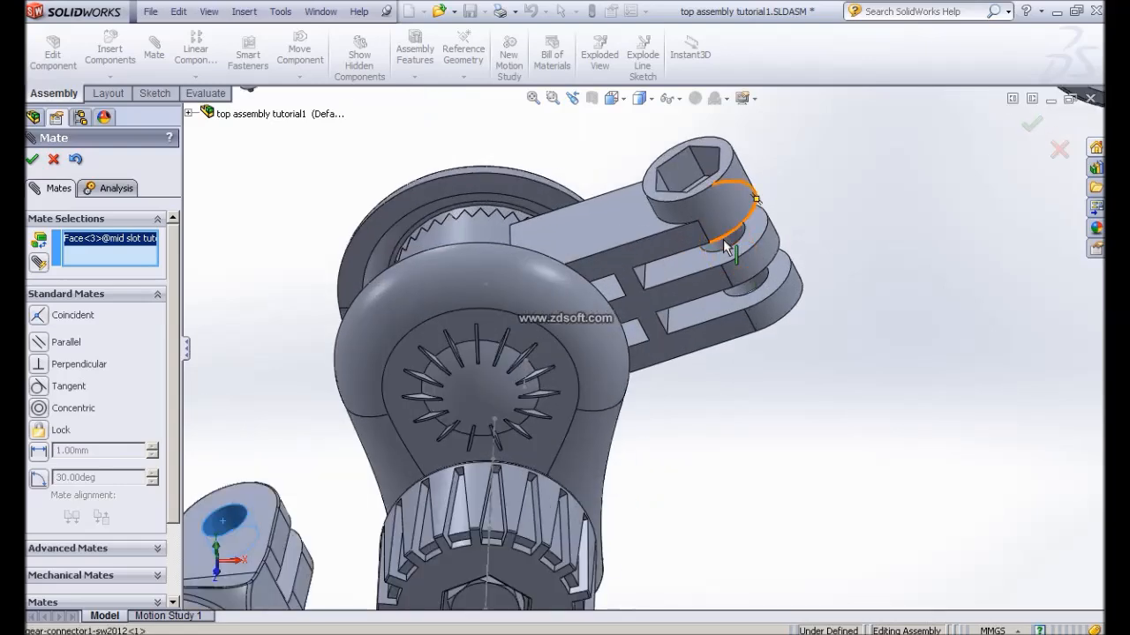
right_click(100, 252)
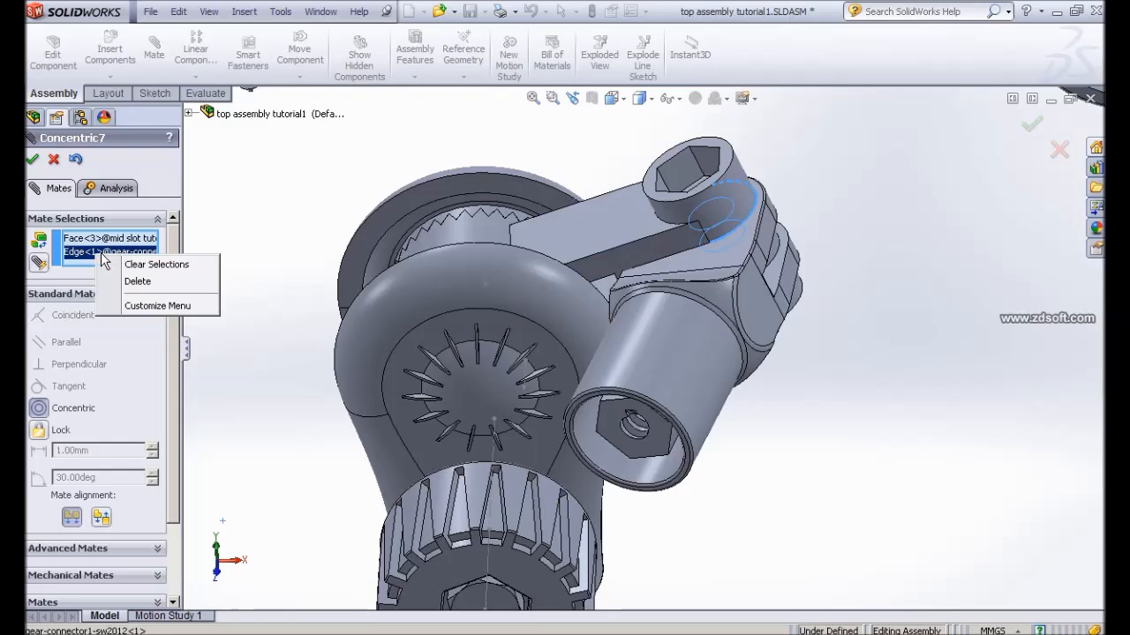
left_click(137, 281)
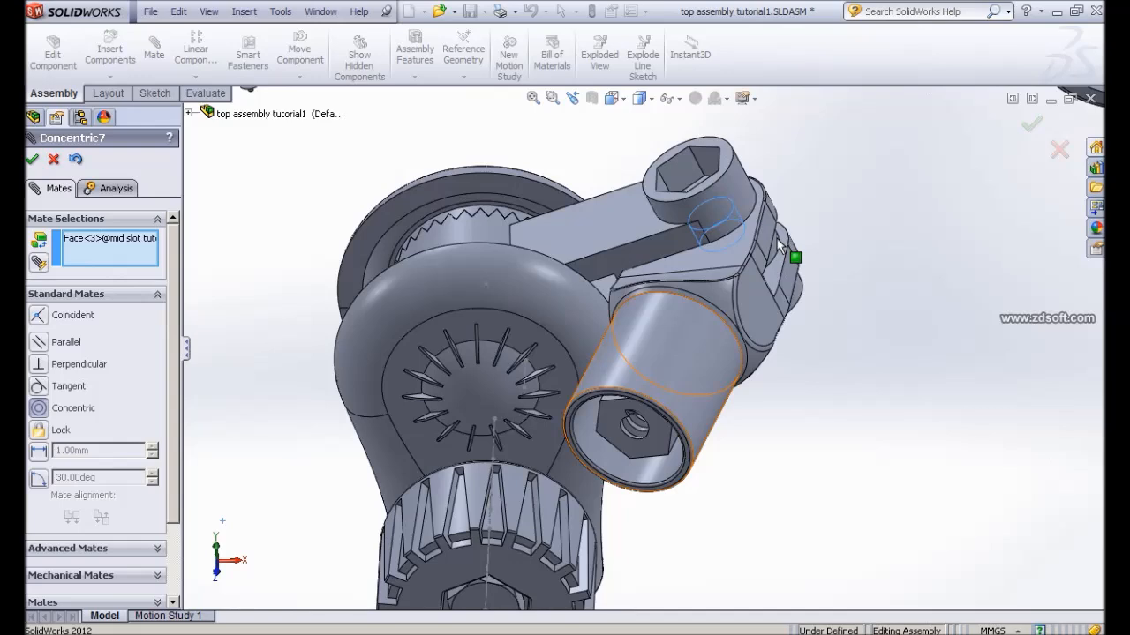
left_click(76, 159)
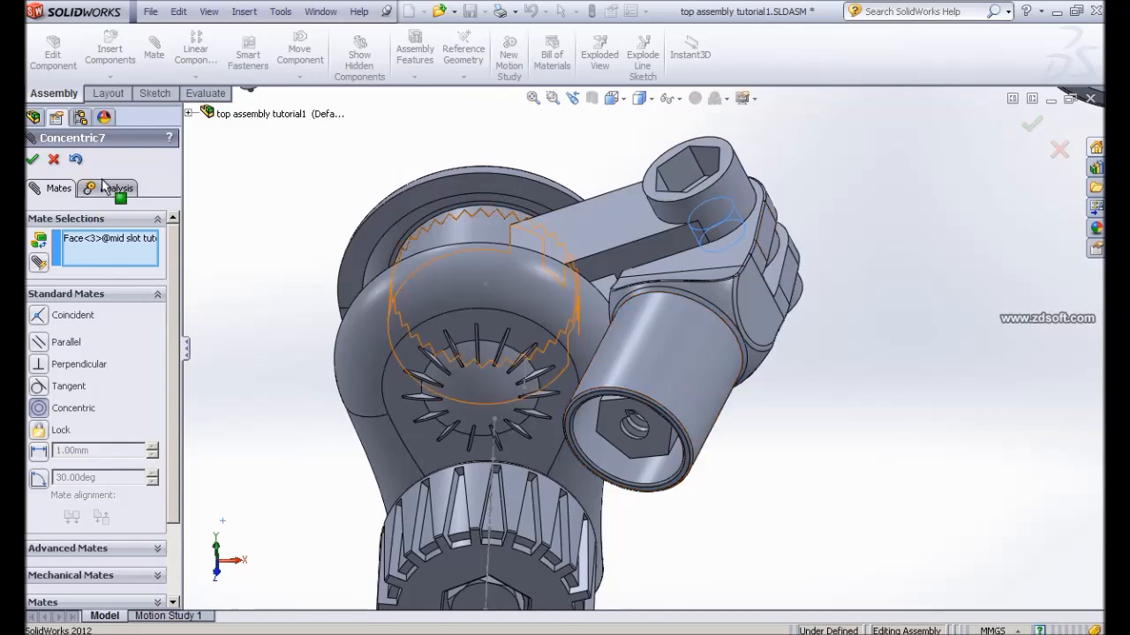
left_click(764, 436)
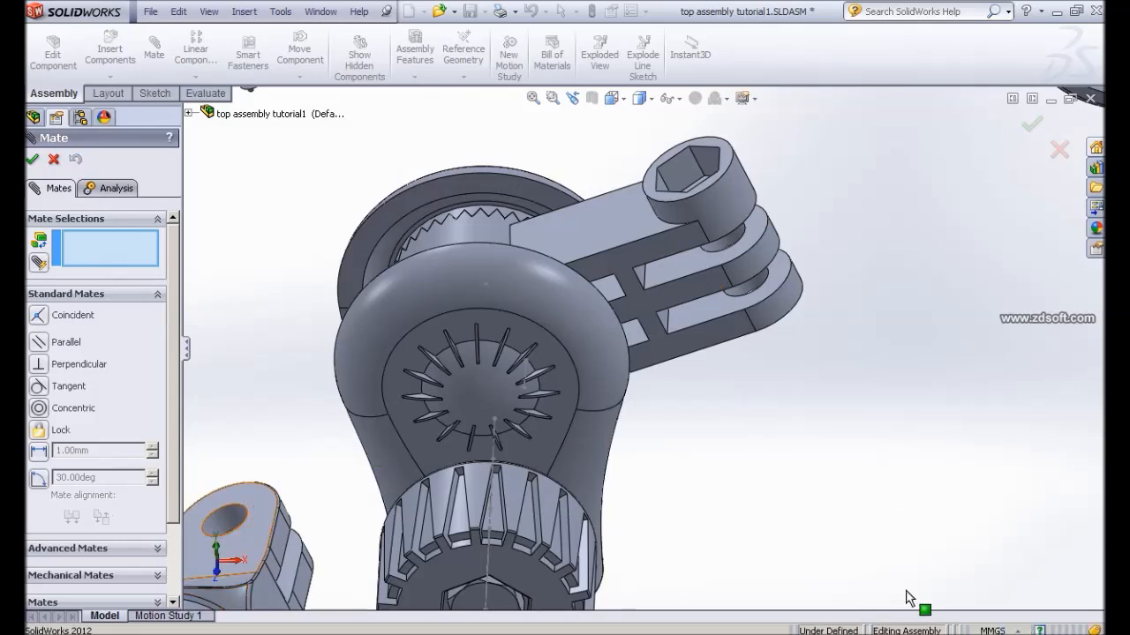
Add a concentric mate between the mid slot connector's cross hole and the hole in the gear connector's fork
middle_click_drag(920, 359, 897, 334)
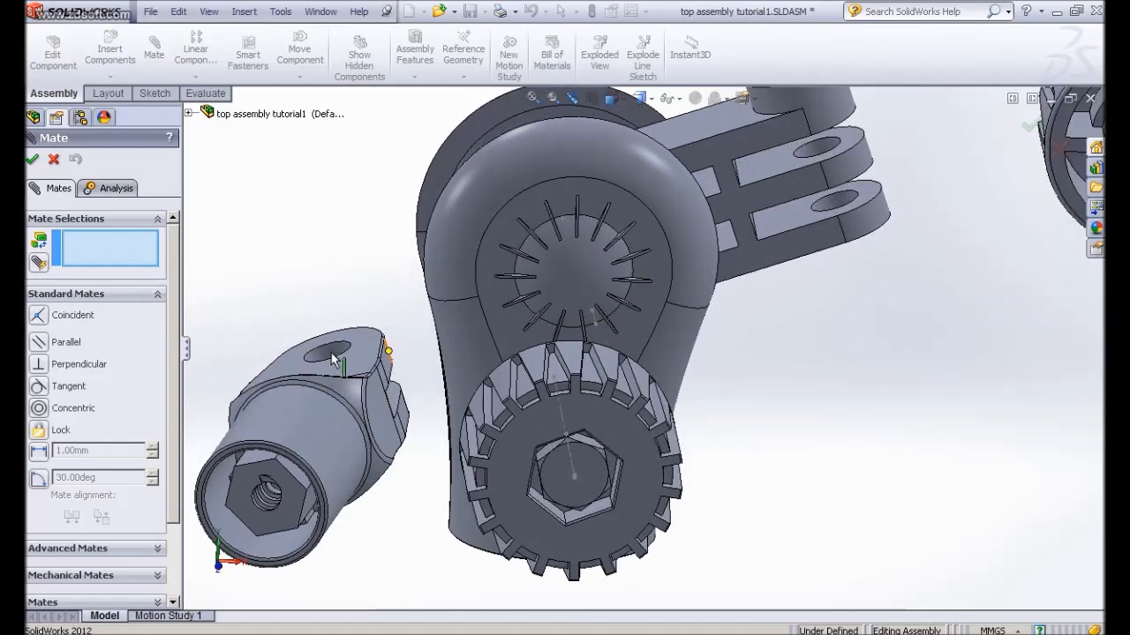
scroll(353, 335, "down", 2)
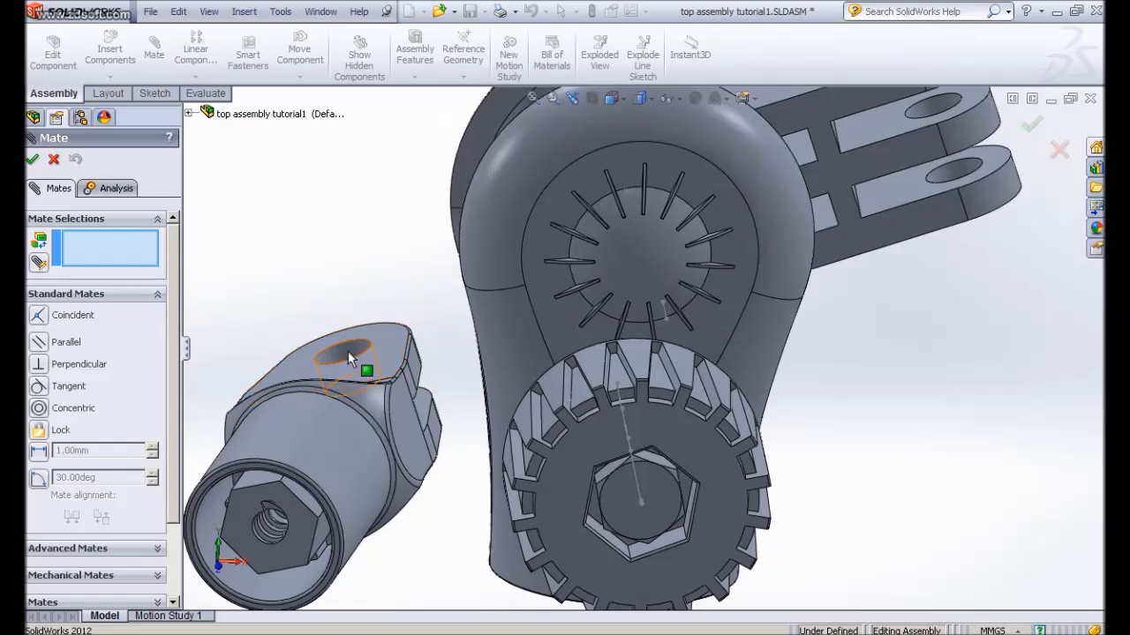
left_click(348, 351)
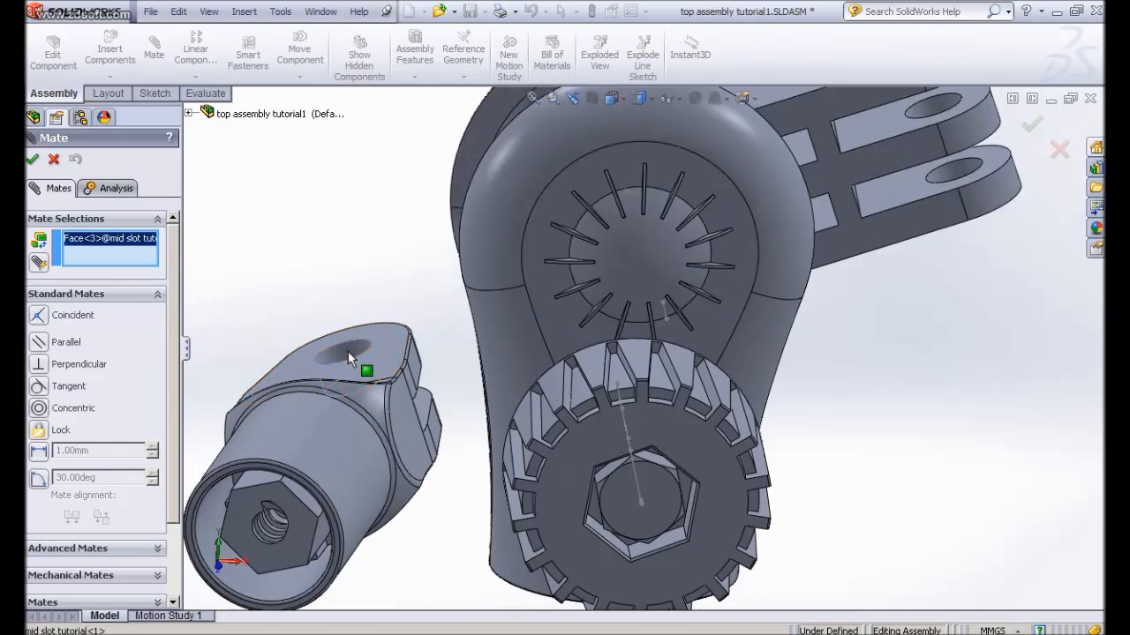
left_click(959, 172)
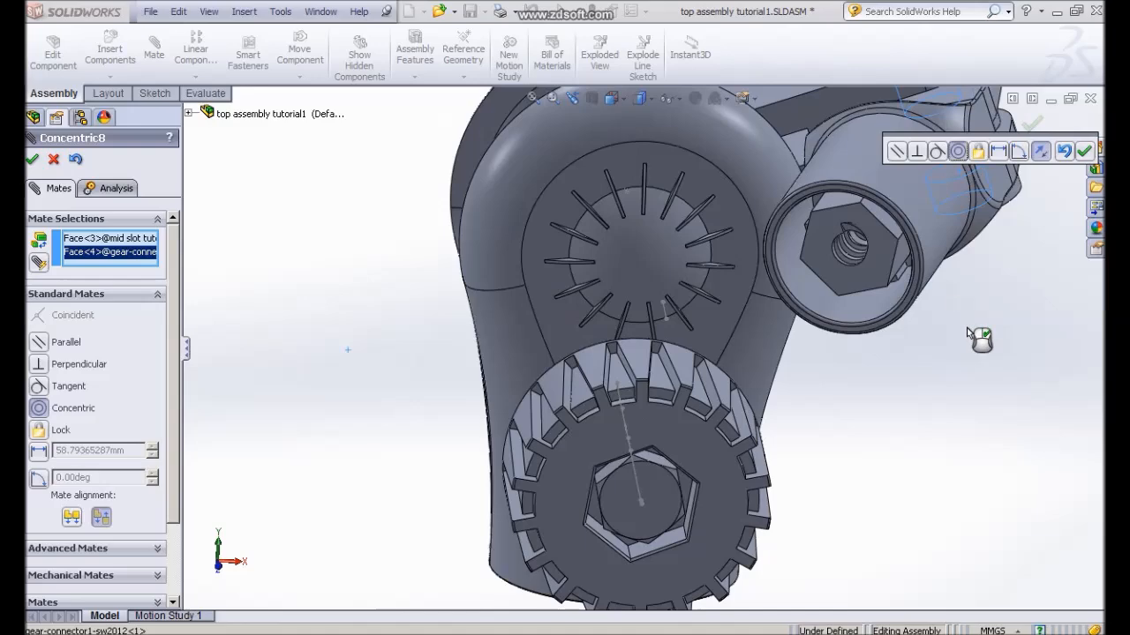
middle_click_drag(912, 399, 807, 439, "ctrl")
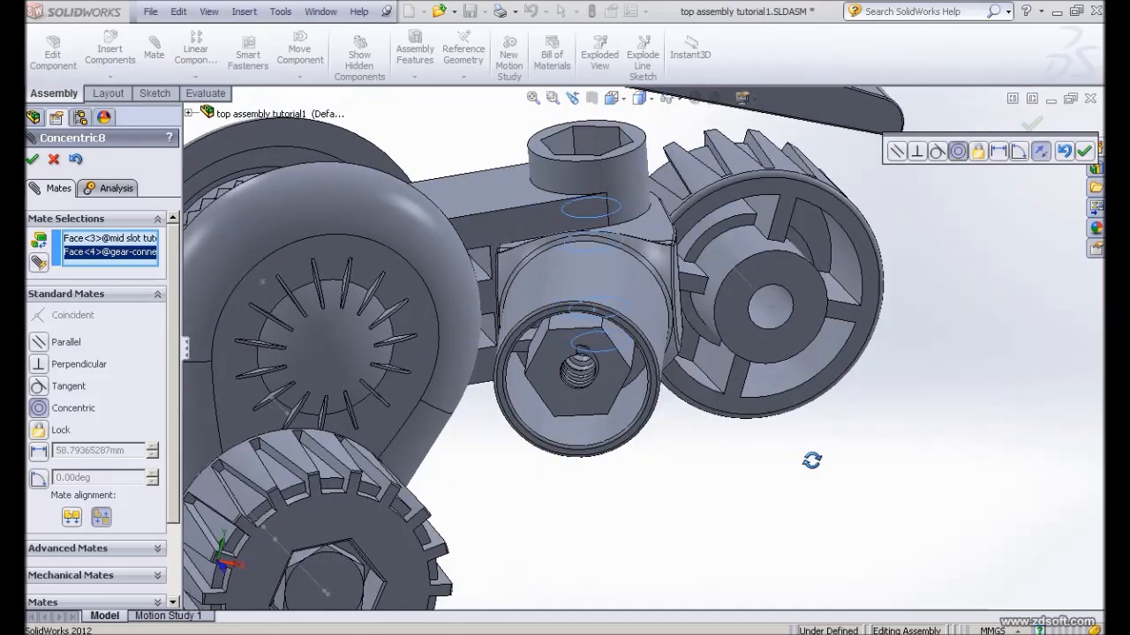
middle_click_drag(823, 529, 794, 481)
left_click(1084, 151)
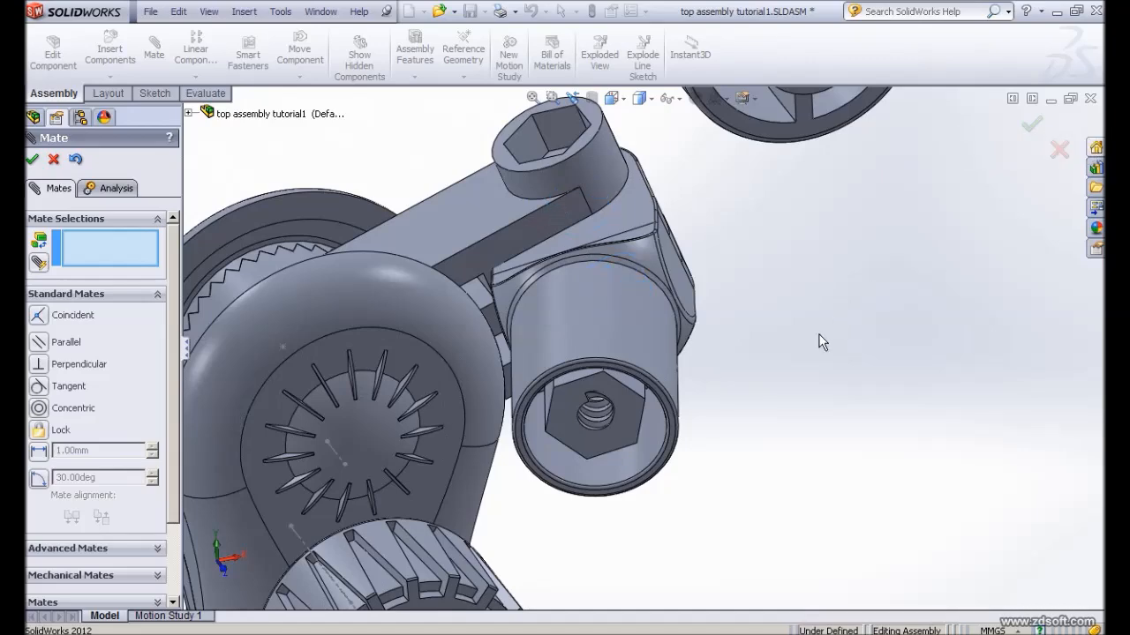
Swing the mid slot connector about the fork hole so its cylindrical socket points outward, away from the gear joint
scroll(809, 340, "up", 3)
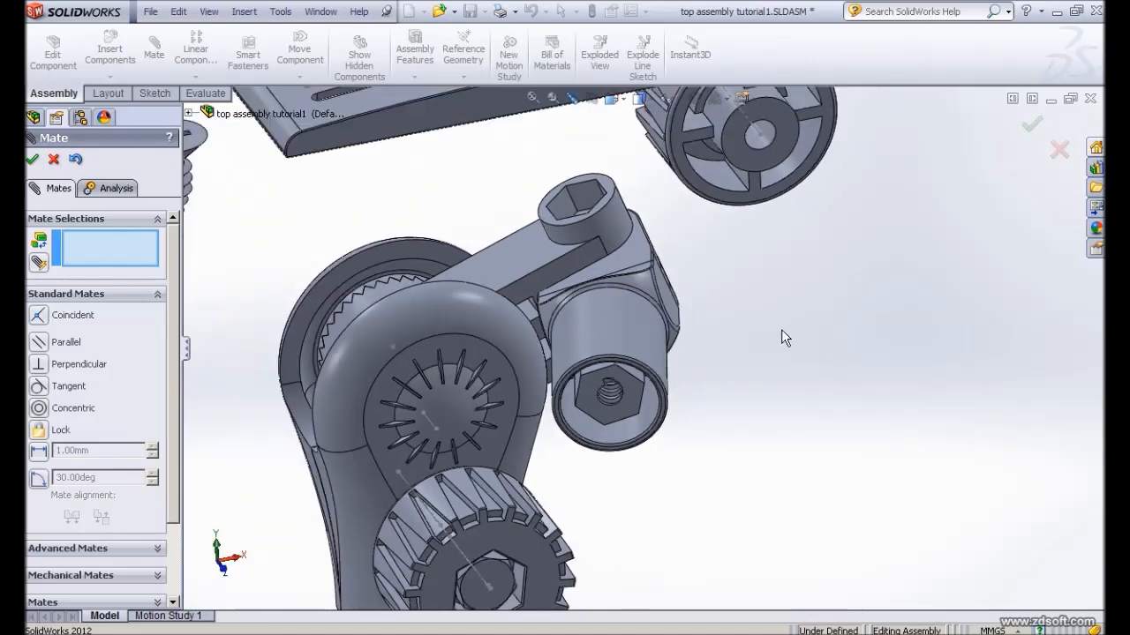
middle_click_drag(761, 381, 648, 375)
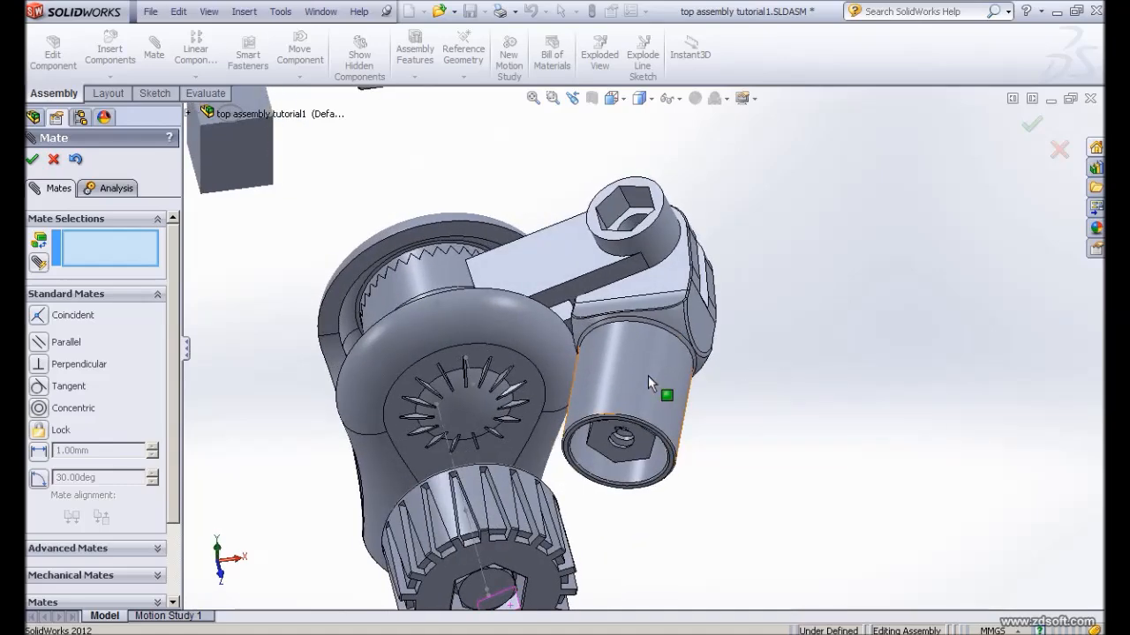
left_click_drag(864, 295, 994, 132)
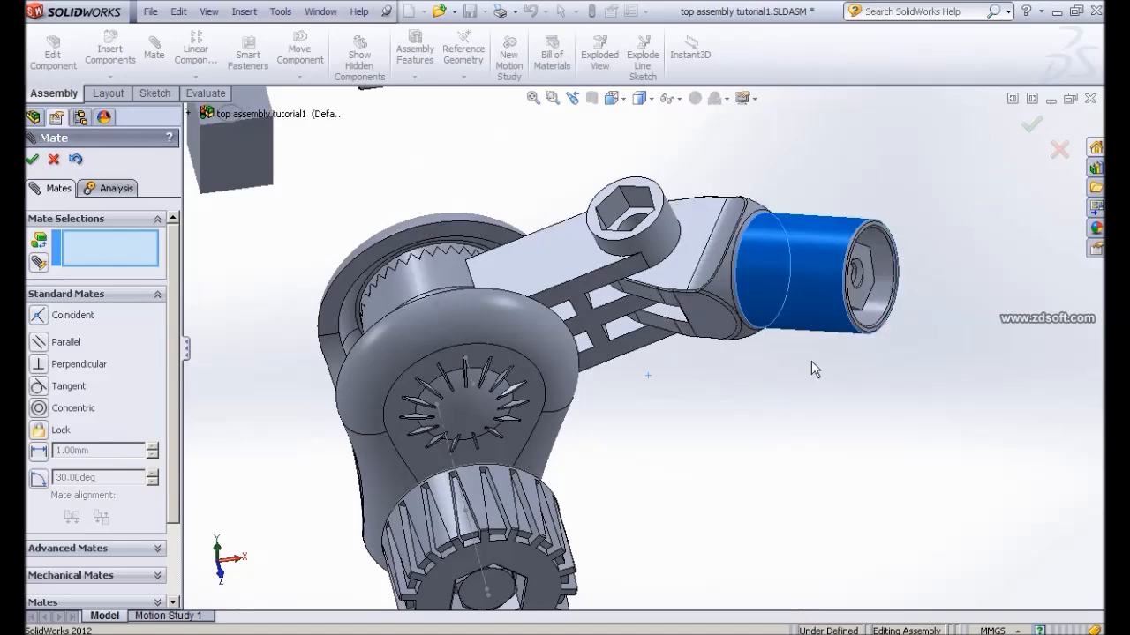
left_click(764, 386)
scroll(764, 387, "up", 2)
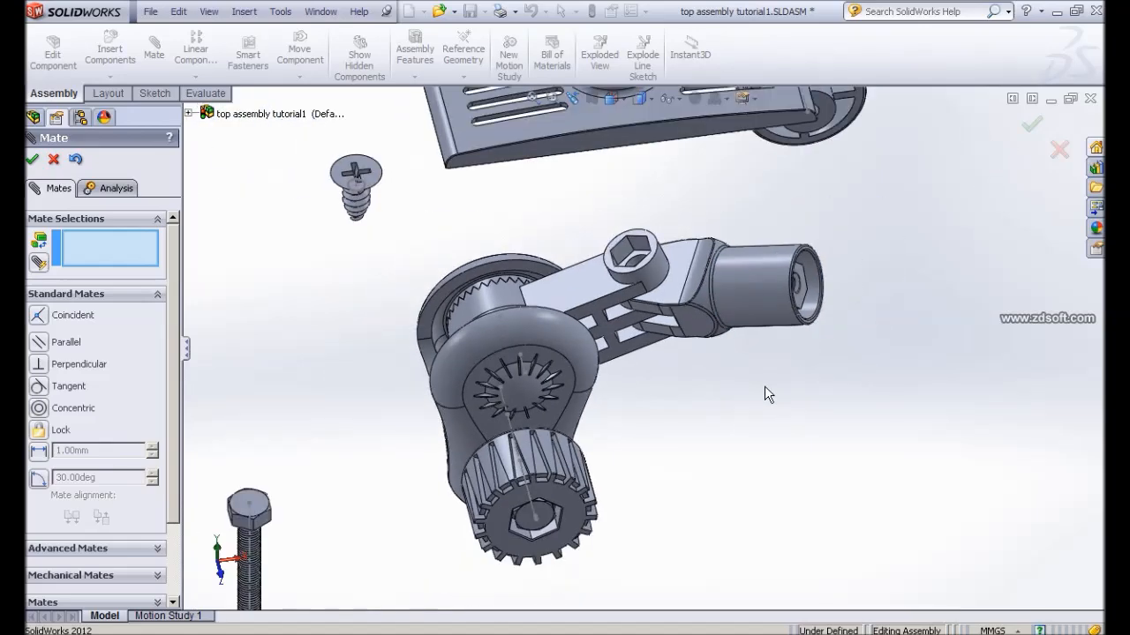
Swing the mid slot connector back and forth about the fork hole to check its remaining freedom of movement
middle_click_drag(720, 406, 730, 389)
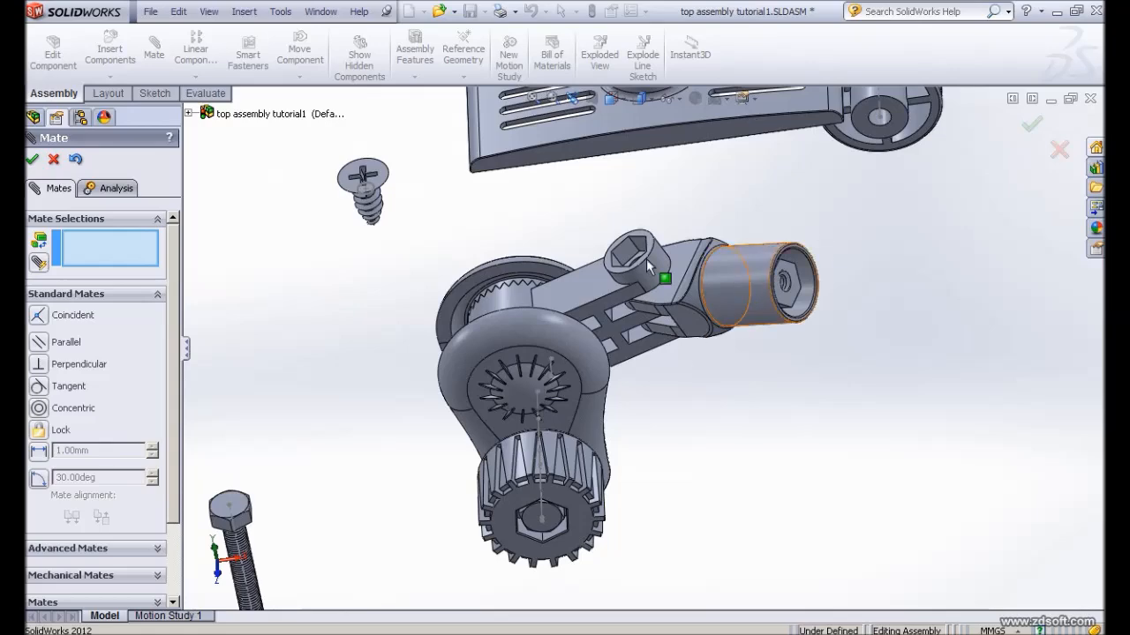
middle_click_drag(693, 427, 778, 500)
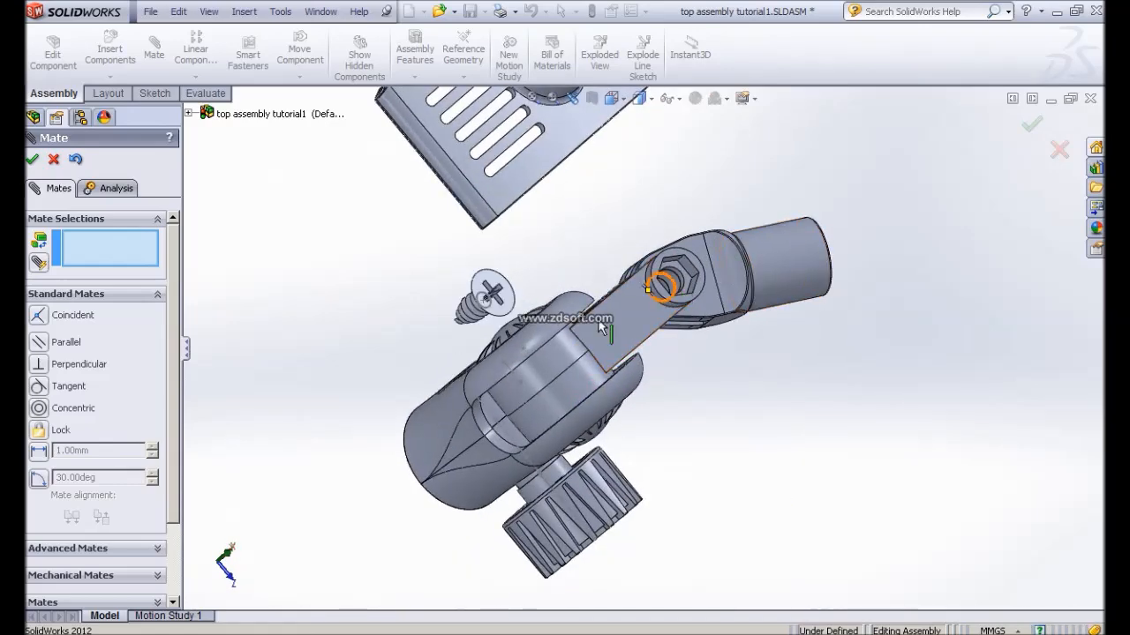
left_click_drag(805, 252, 705, 245)
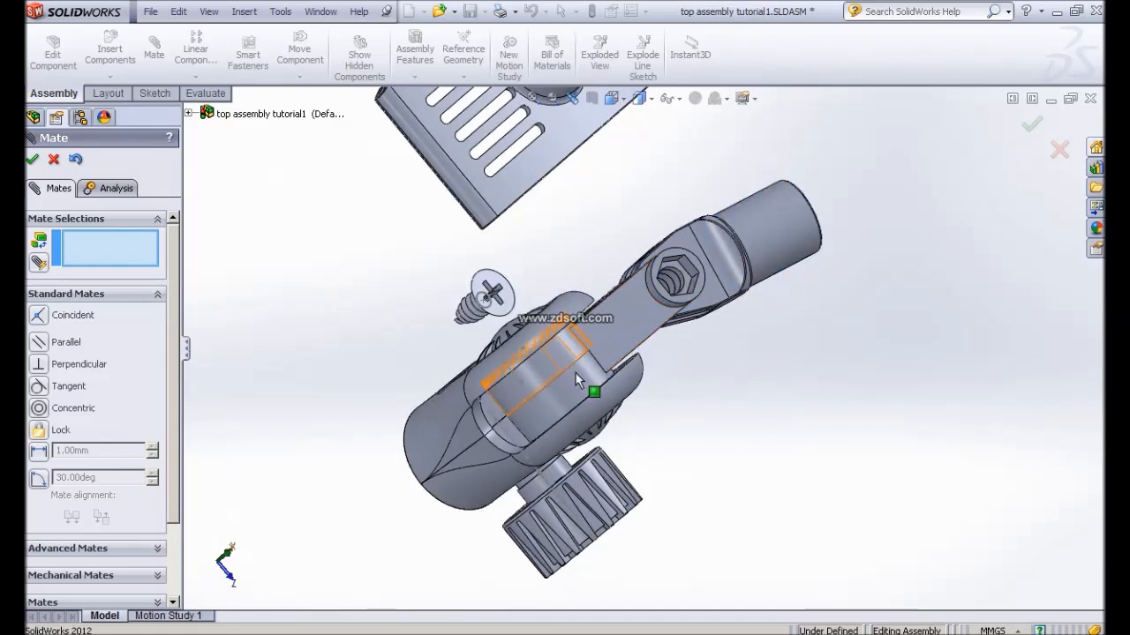
left_click_drag(808, 235, 784, 380)
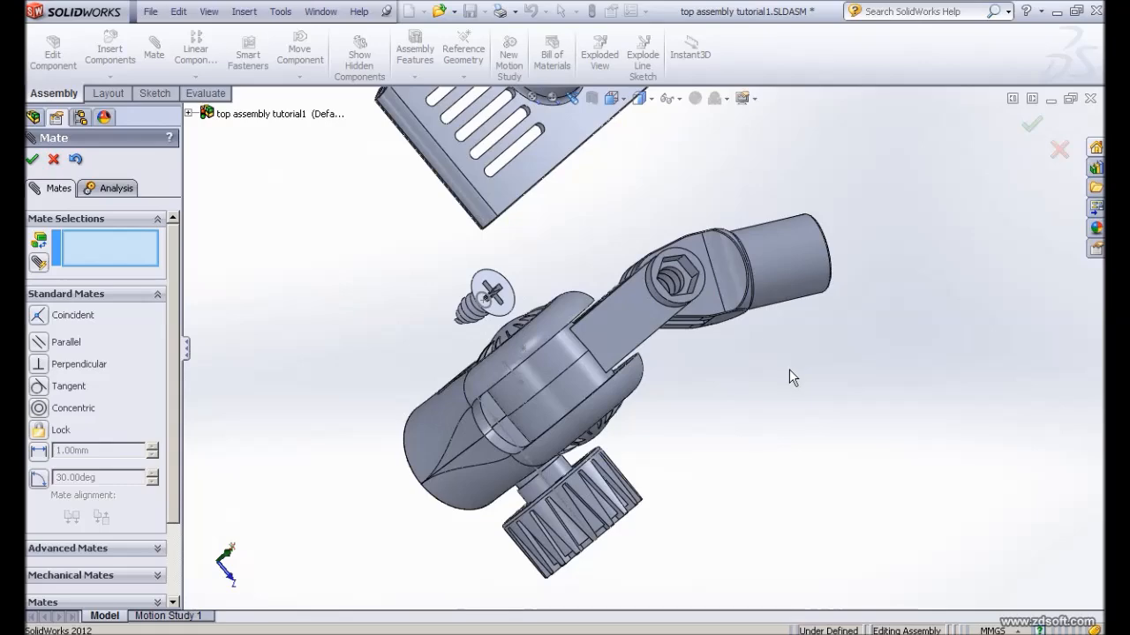
Add a parallel mate between the hexagonal face inside the mid slot connector's socket and the gear connector's inner slot end face
scroll(791, 380, "down", 3)
middle_click_drag(690, 403, 636, 349)
scroll(819, 361, "down", 3)
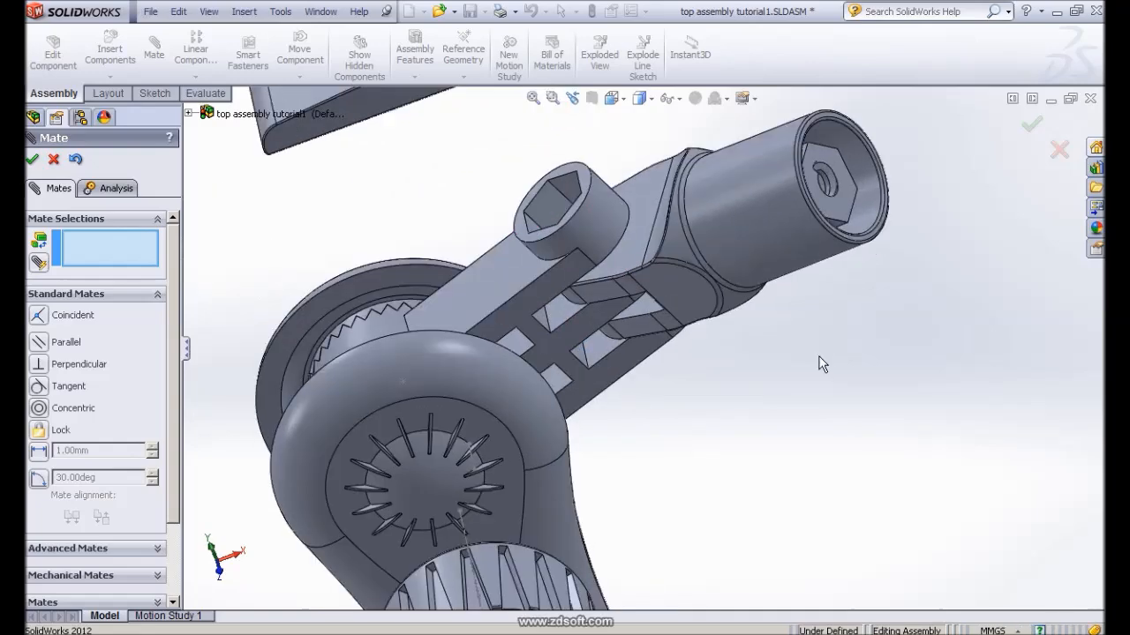
middle_click_drag(822, 403, 819, 411, "ctrl")
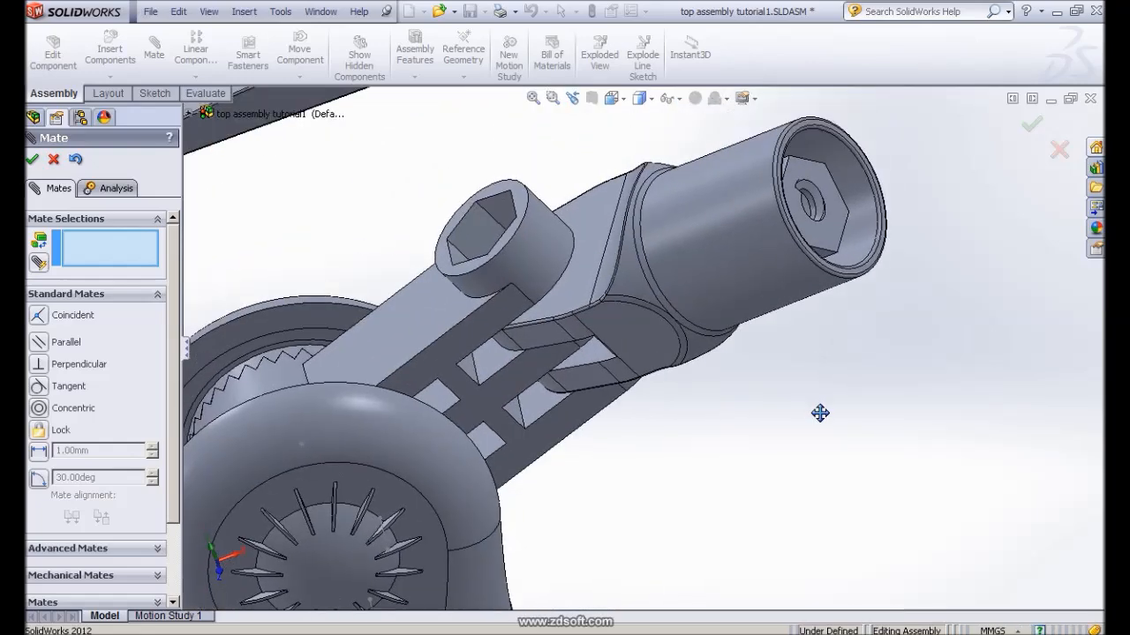
left_click(811, 180)
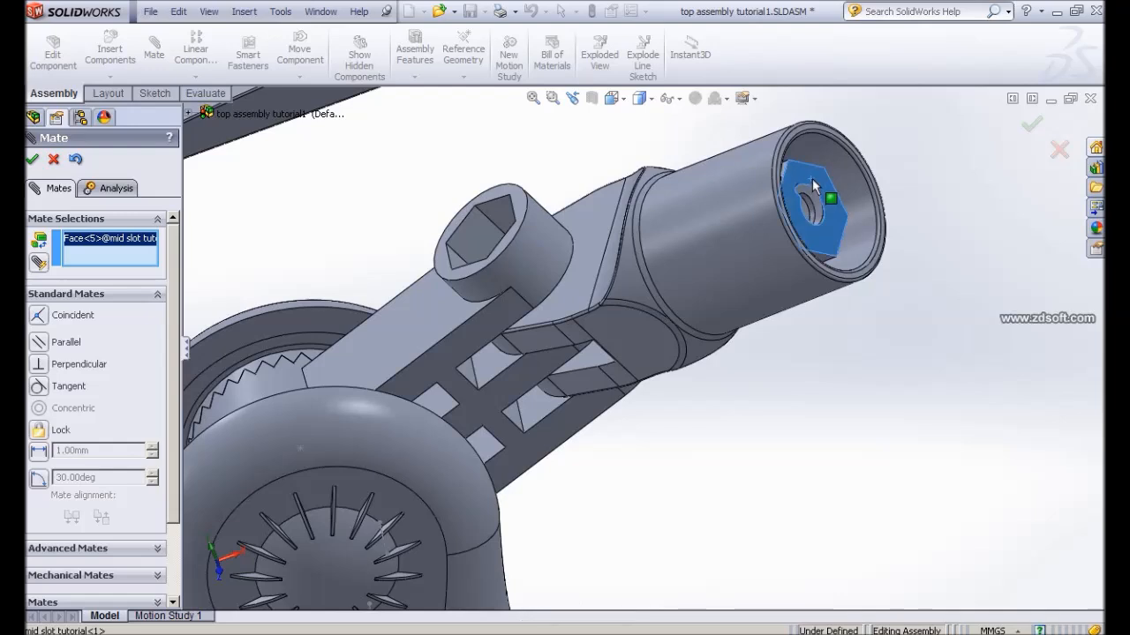
left_click(466, 370)
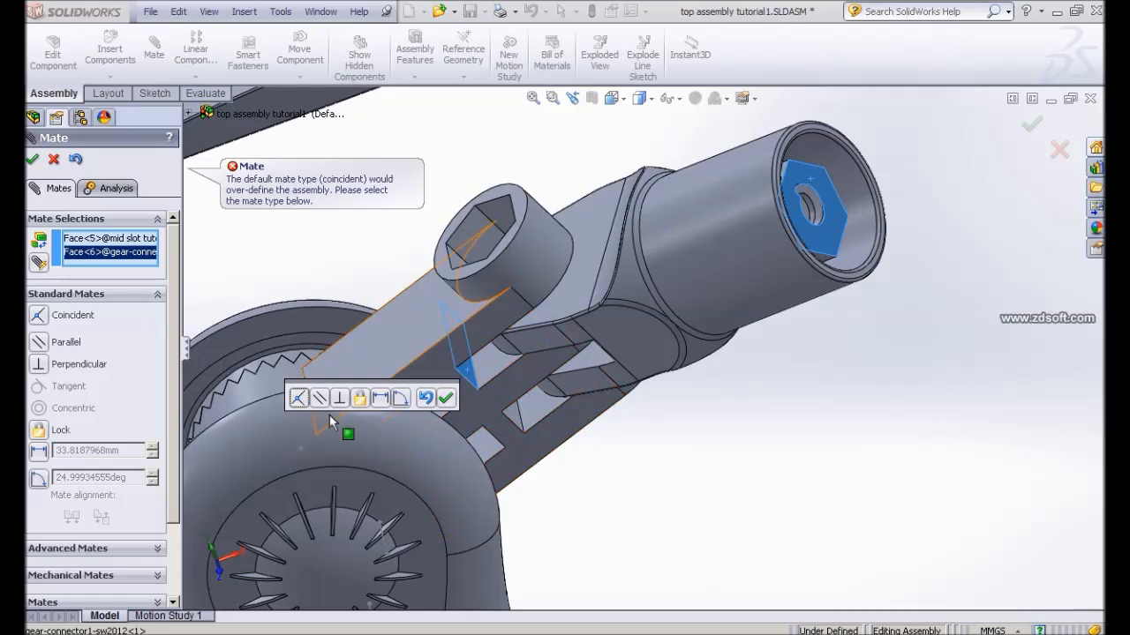
left_click(318, 402)
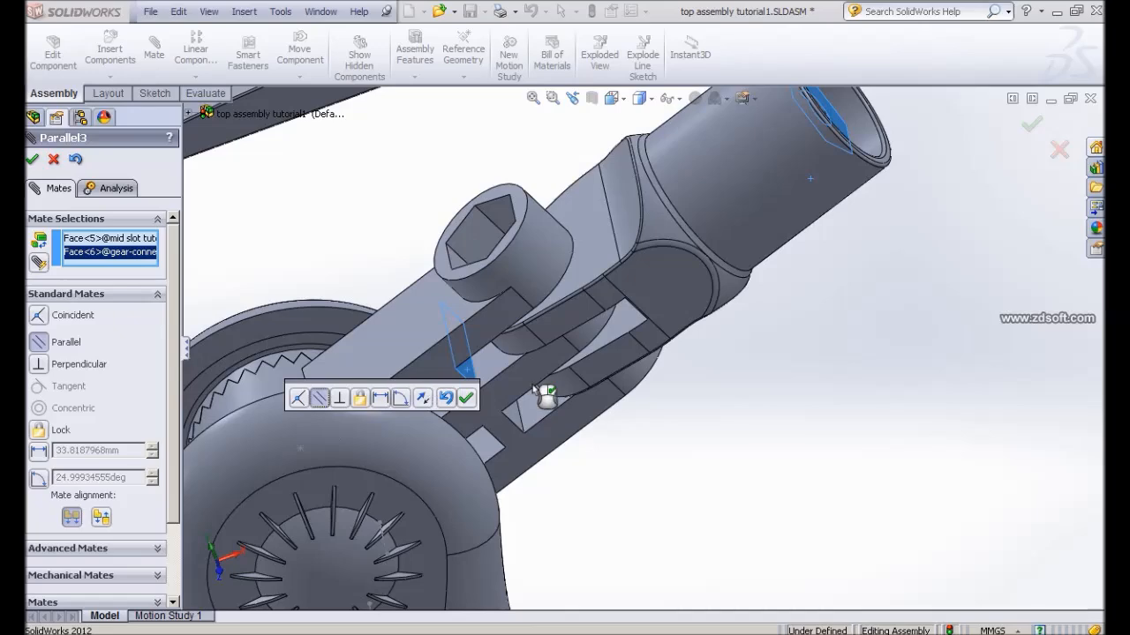
scroll(706, 447, "up", 5)
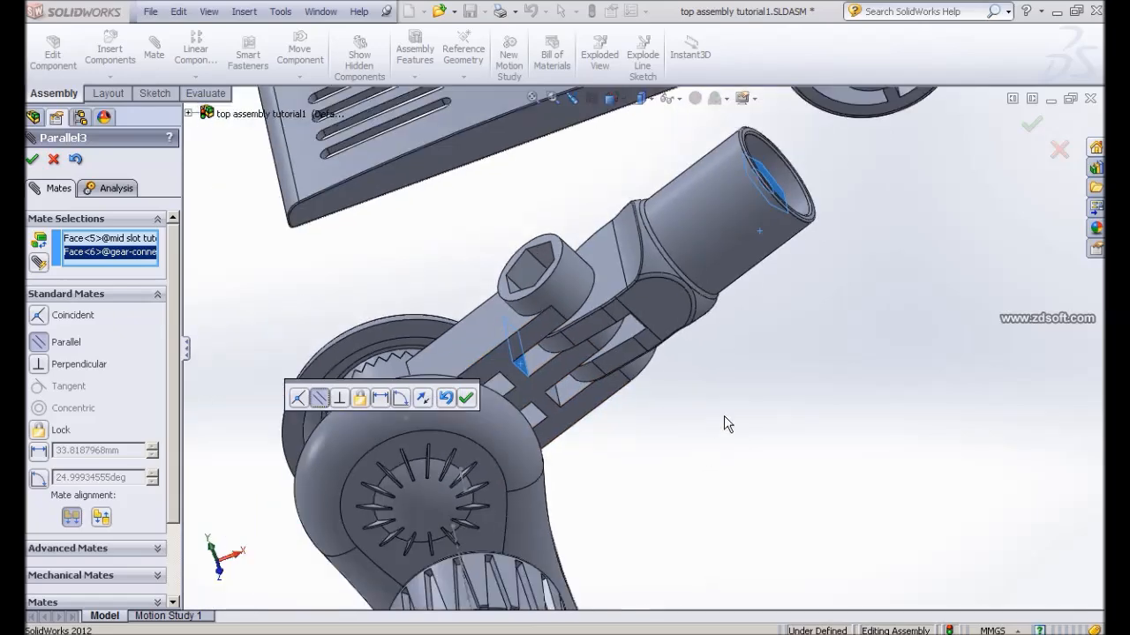
middle_click_drag(798, 434, 764, 482)
middle_click_drag(843, 470, 371, 371)
left_click(32, 159)
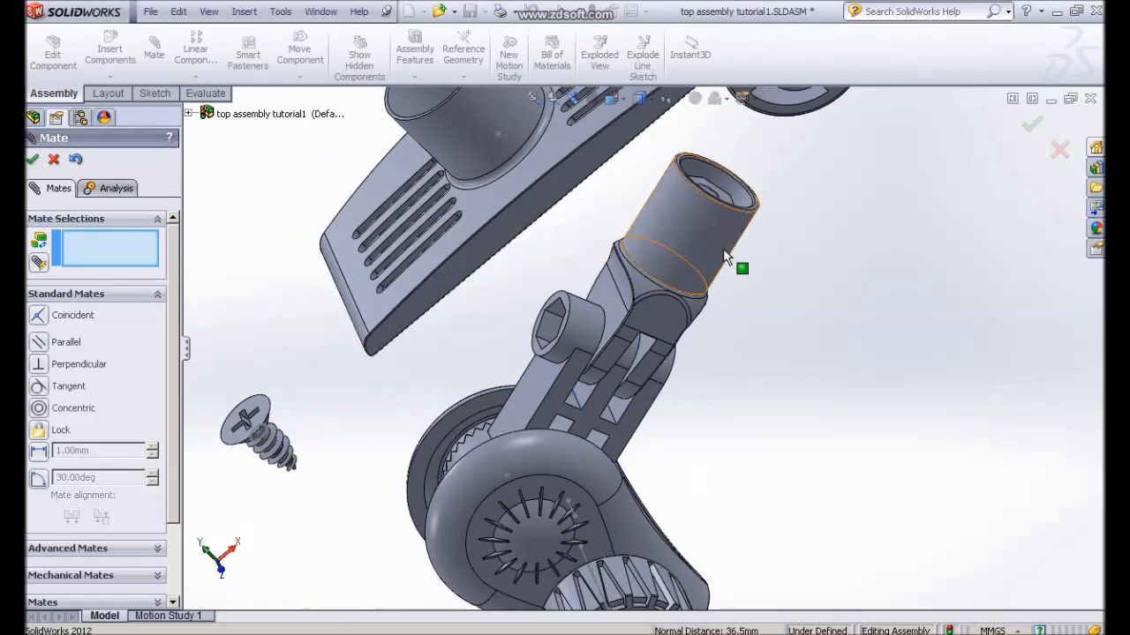
Return to the isometric orientation, end the Mate command and save the assembly
key("ctrl+7")
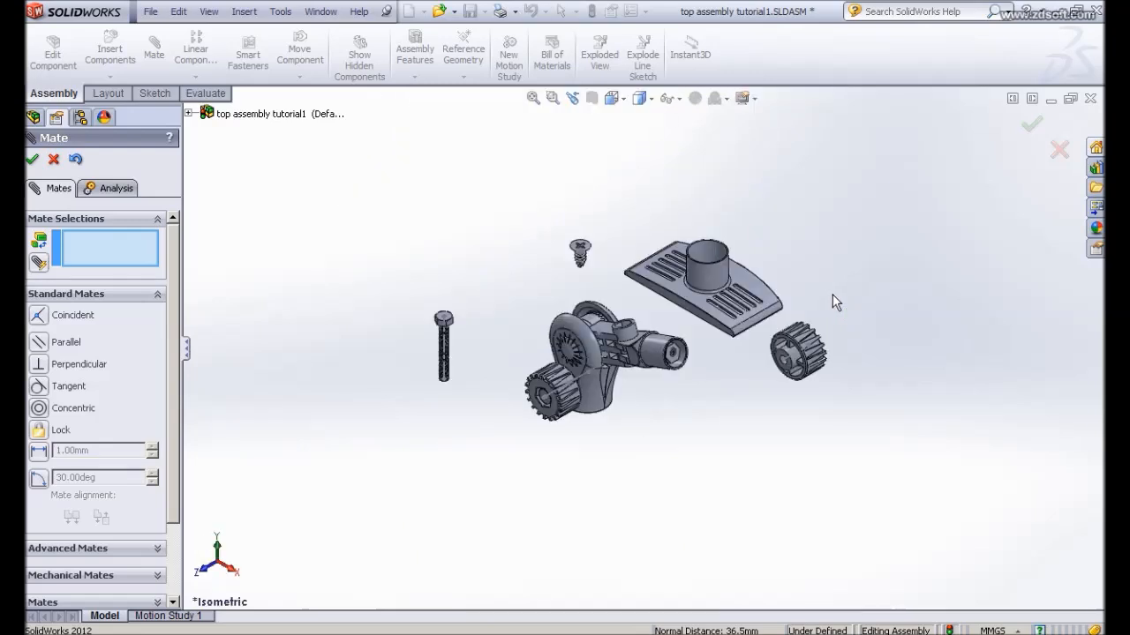
scroll(697, 411, "down", 2)
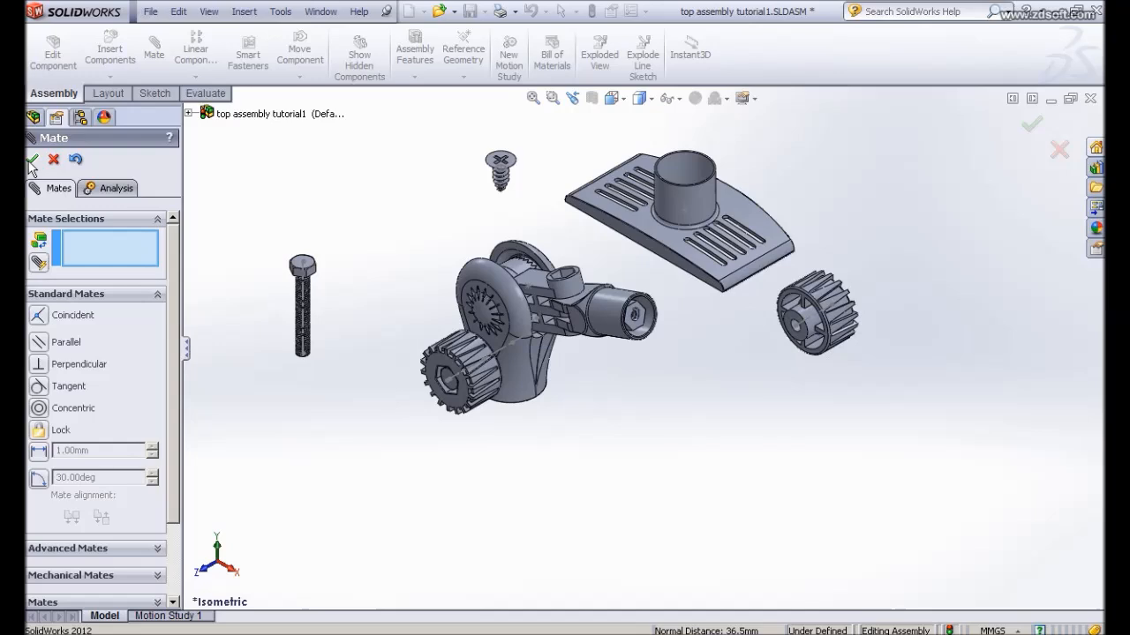
key("Escape")
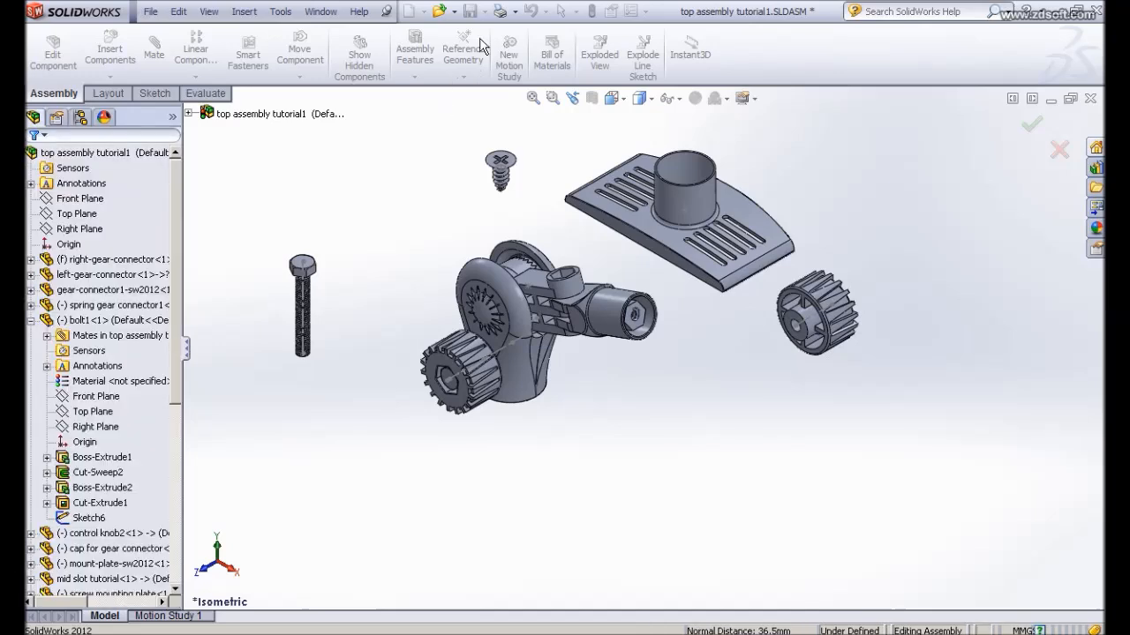
key("ctrl+s")
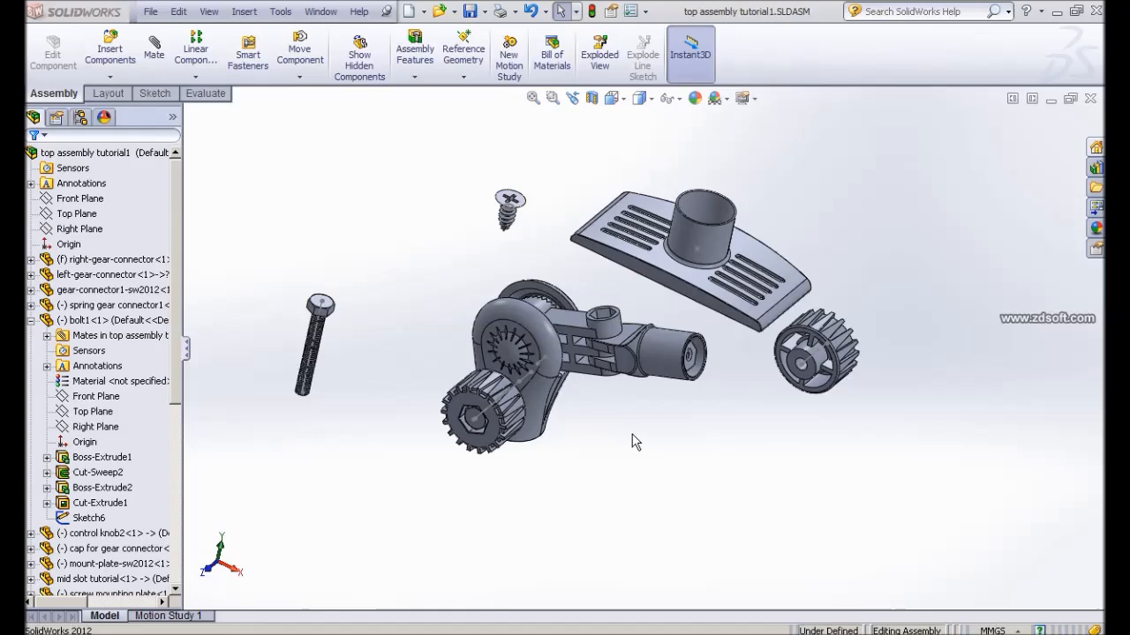
Add a concentric mate between the second bolt's axis line and the cylindrical face of the gear connector's hexagonal-pocket boss
middle_click_drag(629, 452, 722, 447, "shift")
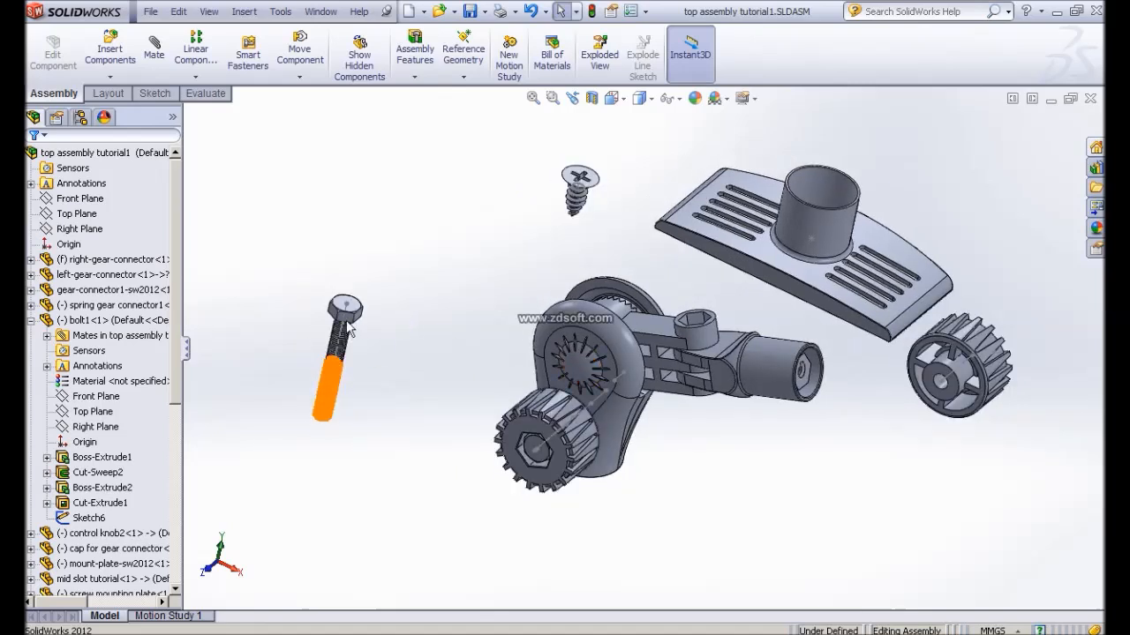
scroll(353, 331, "down", 3)
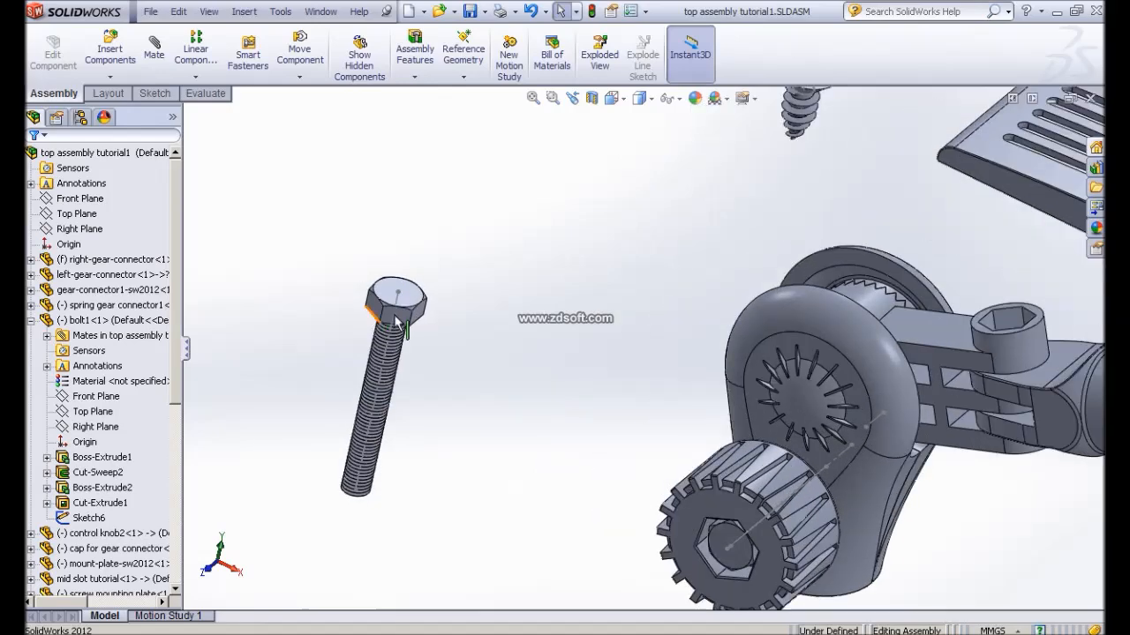
left_click(396, 318)
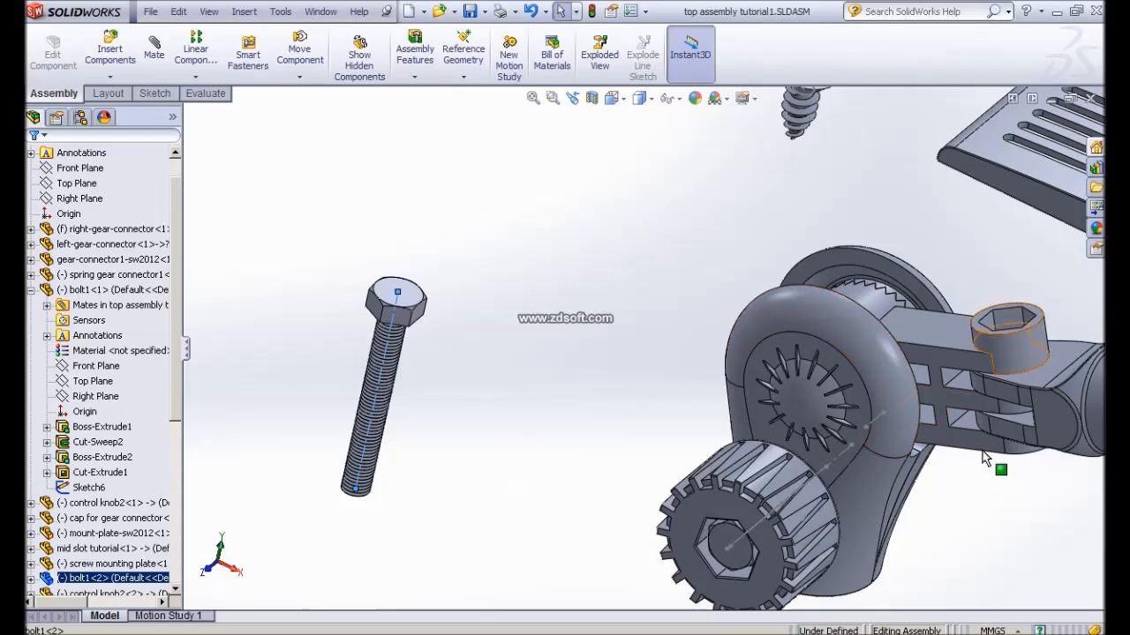
left_click(1015, 352)
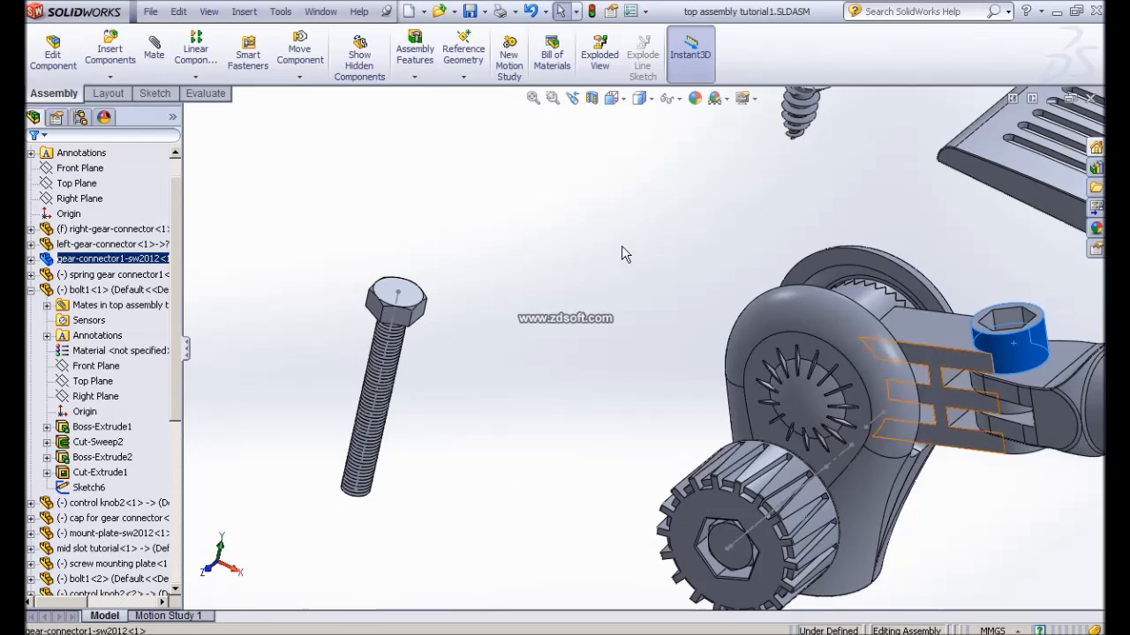
left_click(157, 49)
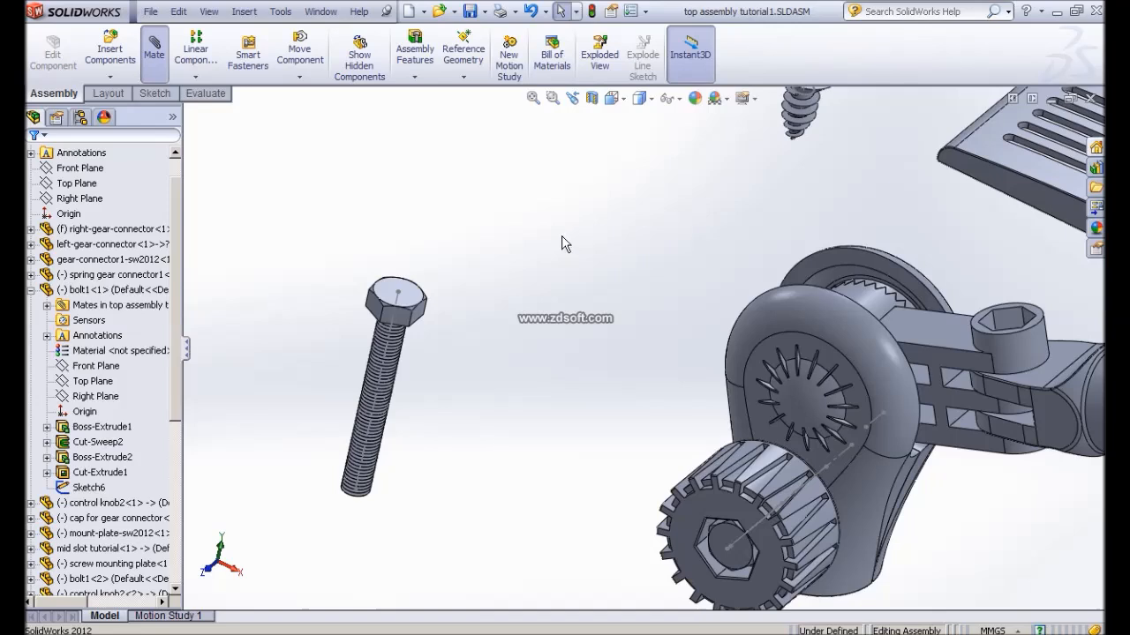
left_click(423, 296)
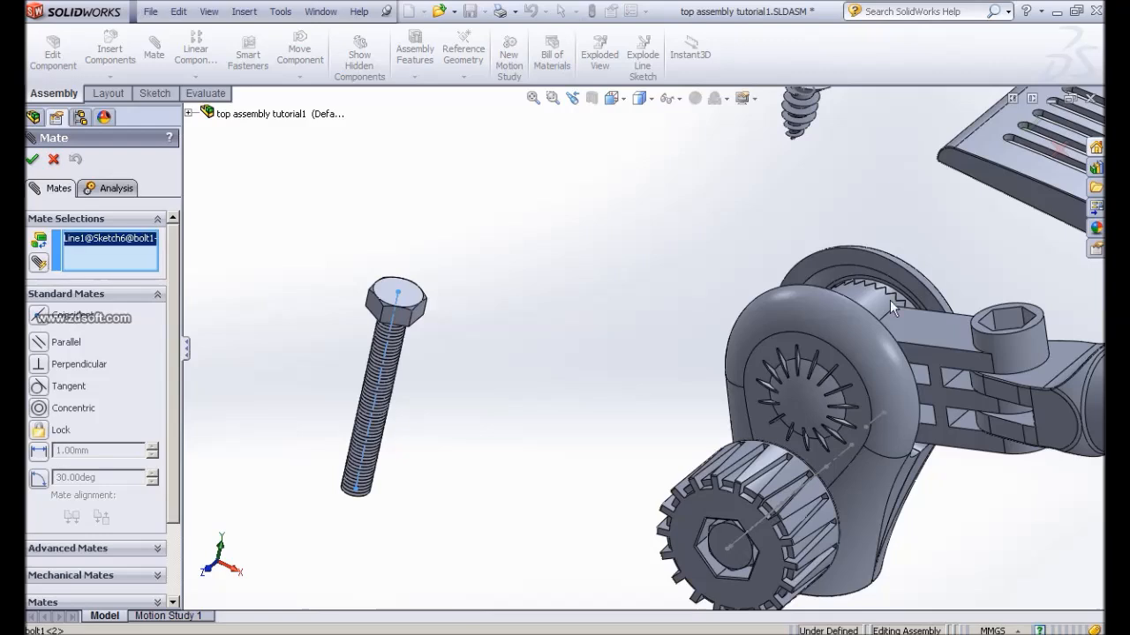
left_click(1027, 338)
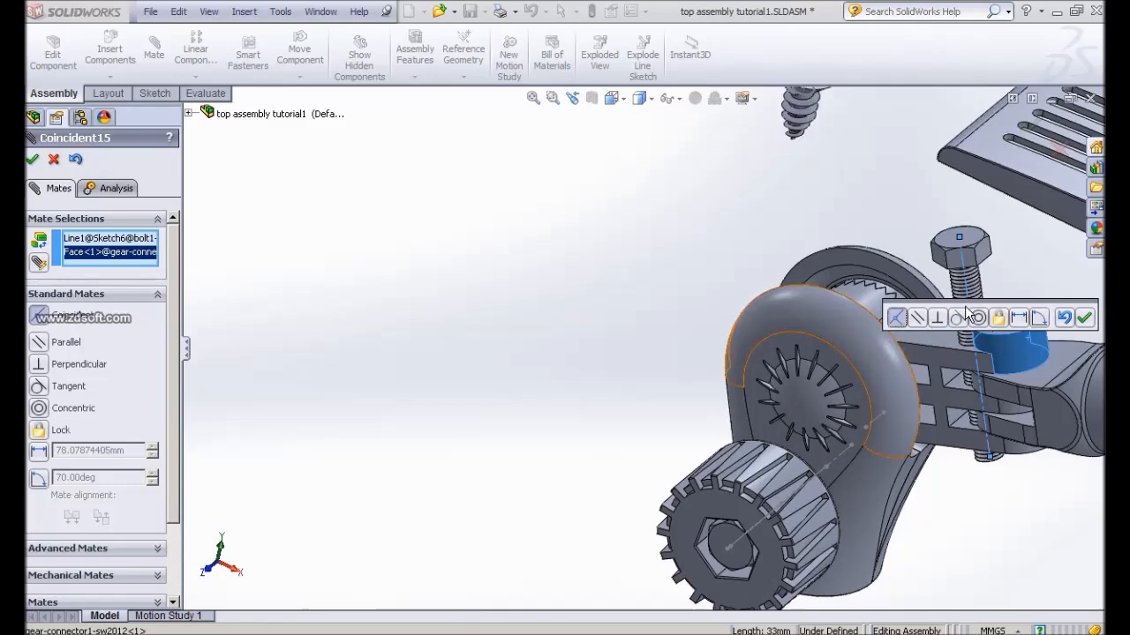
left_click(978, 322)
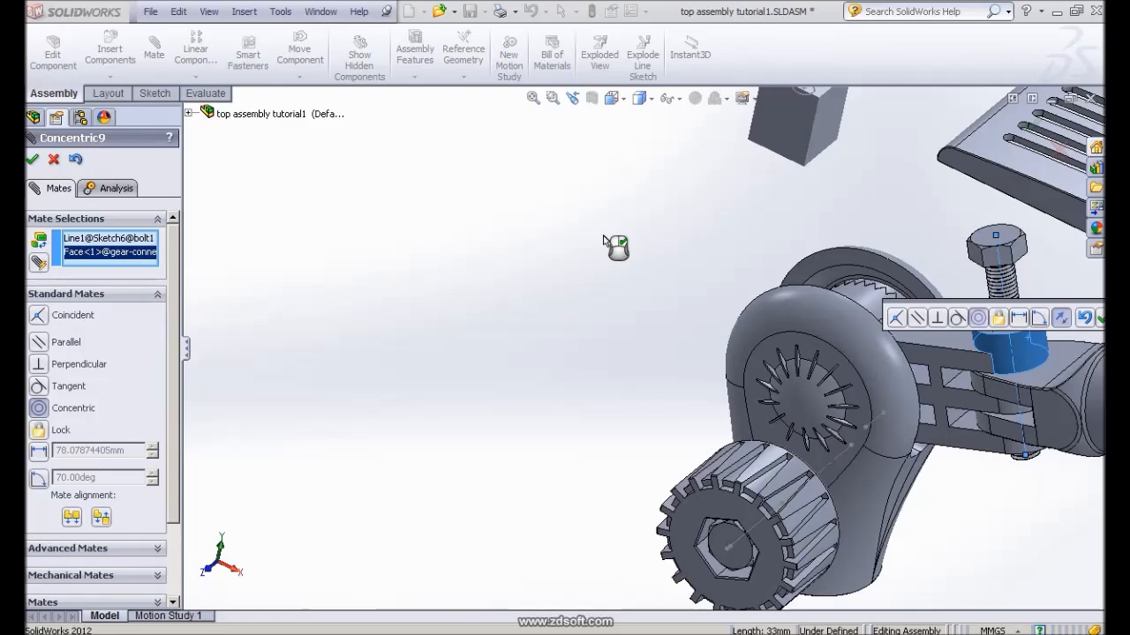
middle_click_drag(459, 290, 278, 204, "ctrl")
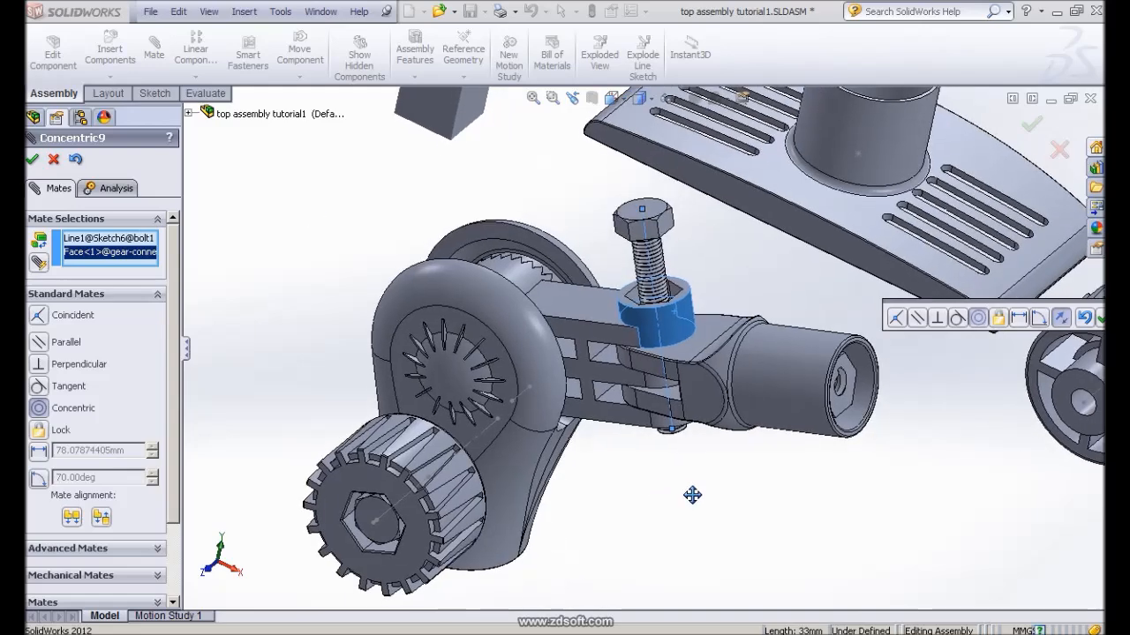
middle_click_drag(690, 497, 652, 471)
scroll(662, 427, "down", 4)
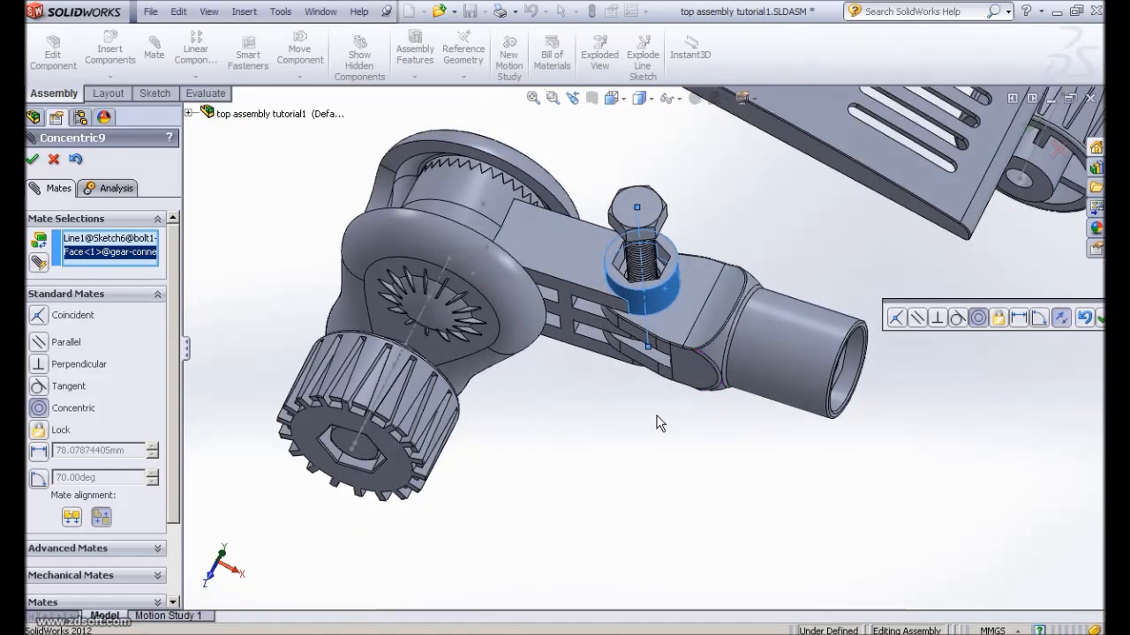
middle_click_drag(640, 466, 644, 344)
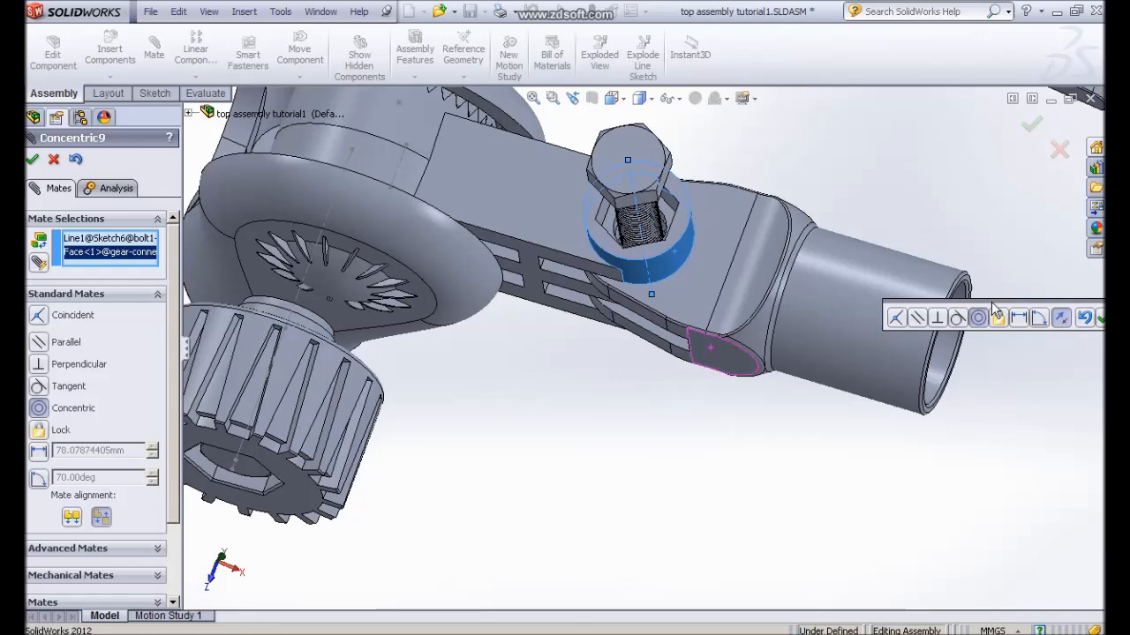
left_click(949, 369)
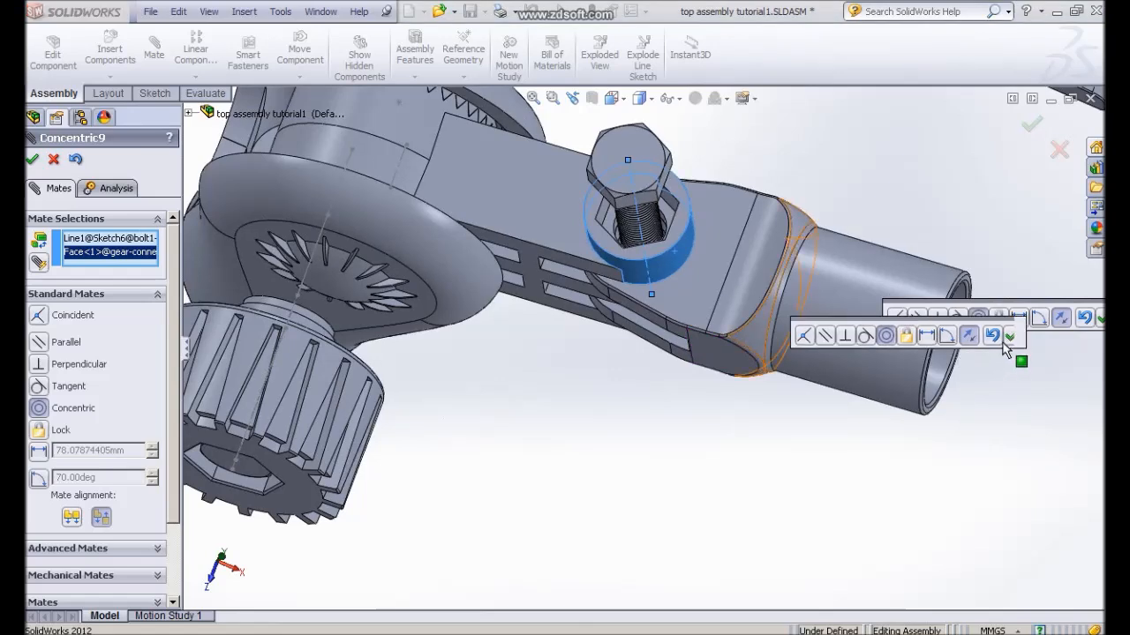
left_click(1011, 337)
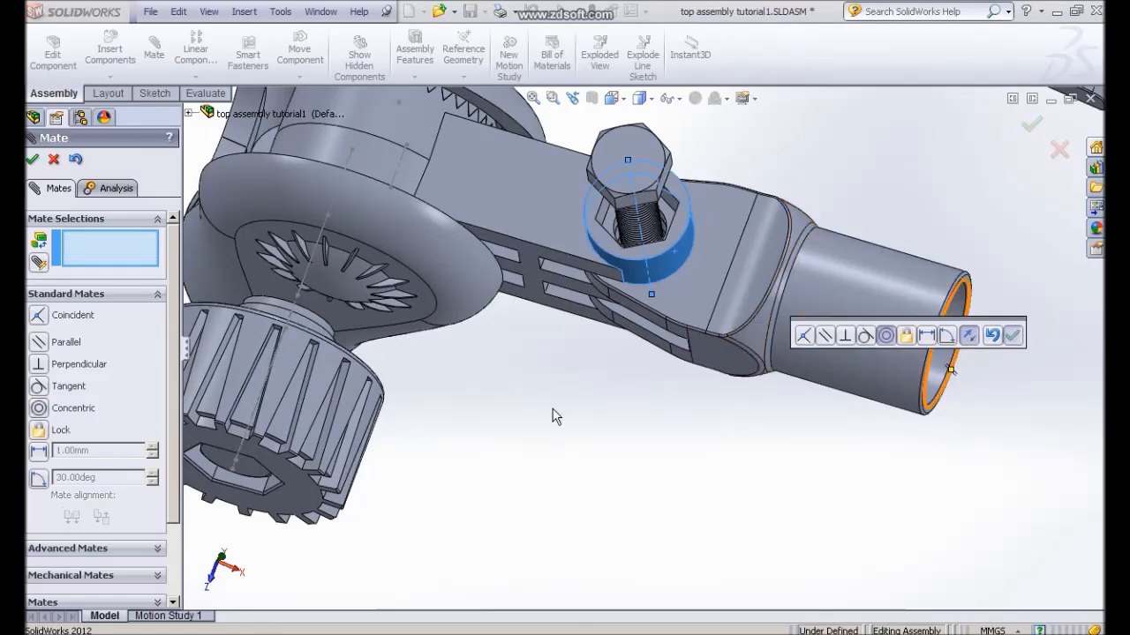
Add a coincident mate between the floor of the gear connector's hexagonal pocket and the underside of the second bolt's head
middle_click_drag(544, 379, 588, 362)
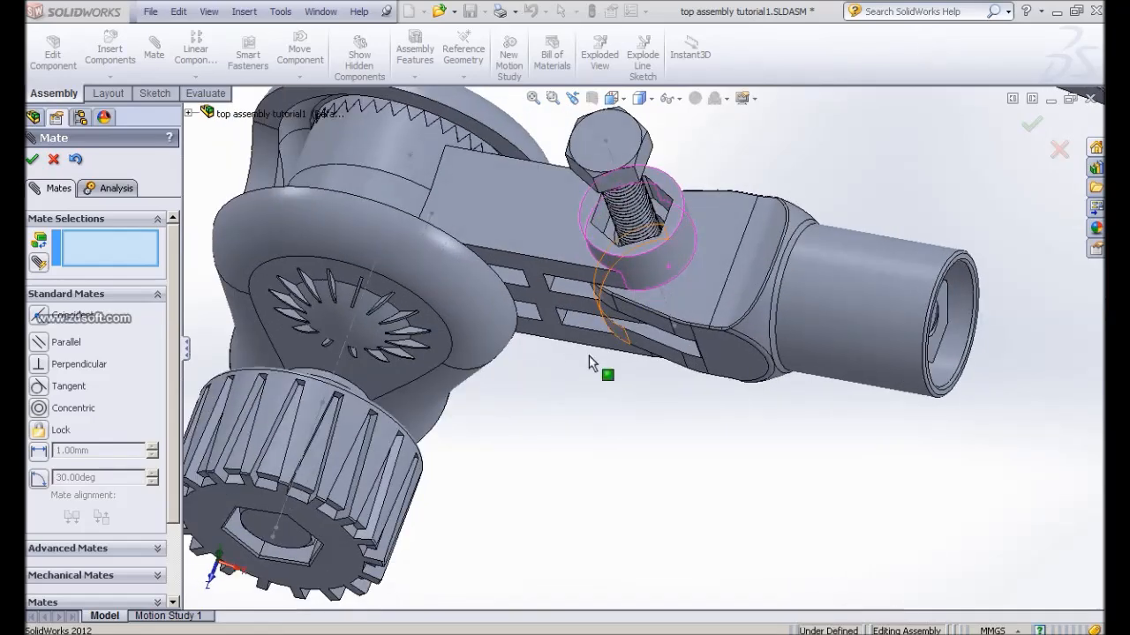
scroll(588, 356, "down", 2)
scroll(629, 175, "down", 3)
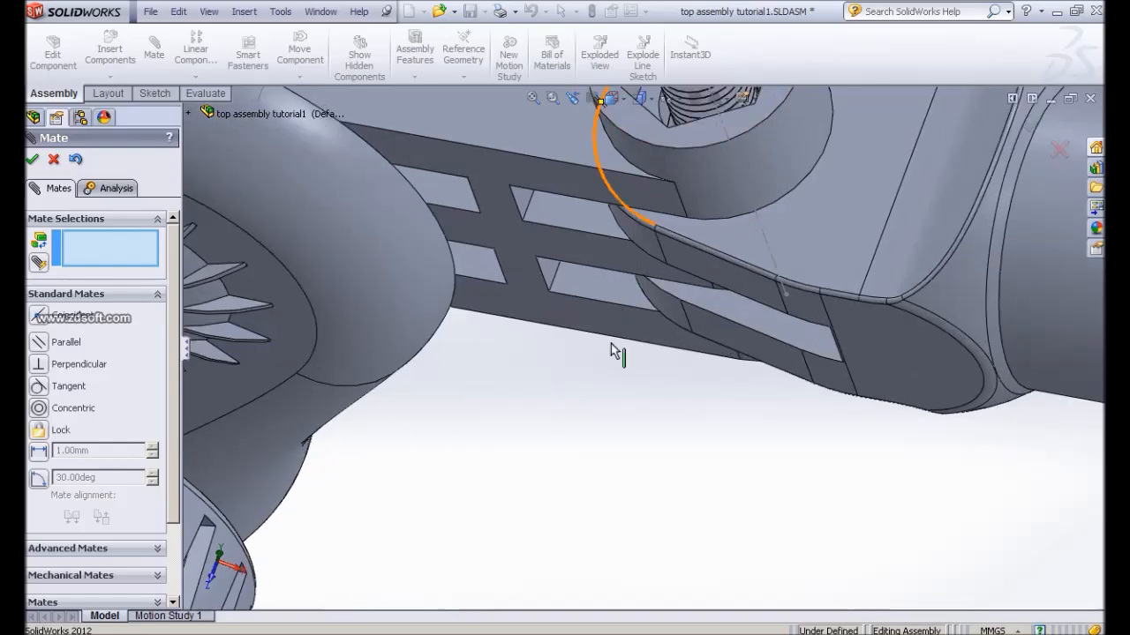
middle_click_drag(582, 414, 574, 444, "ctrl")
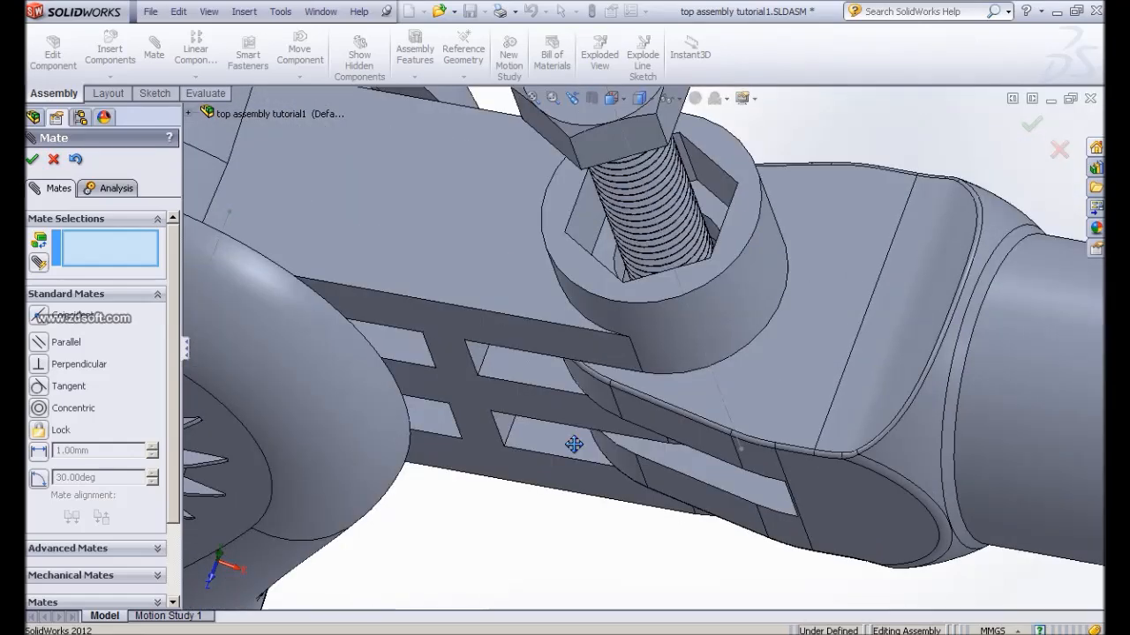
middle_click_drag(617, 246, 606, 281, "ctrl")
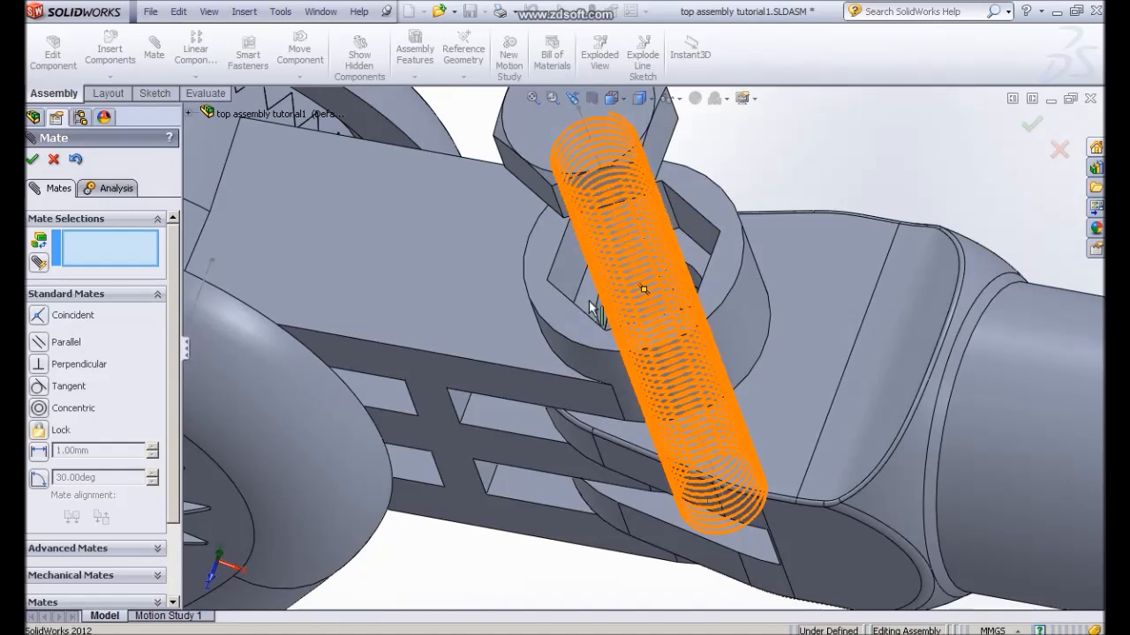
left_click(586, 297)
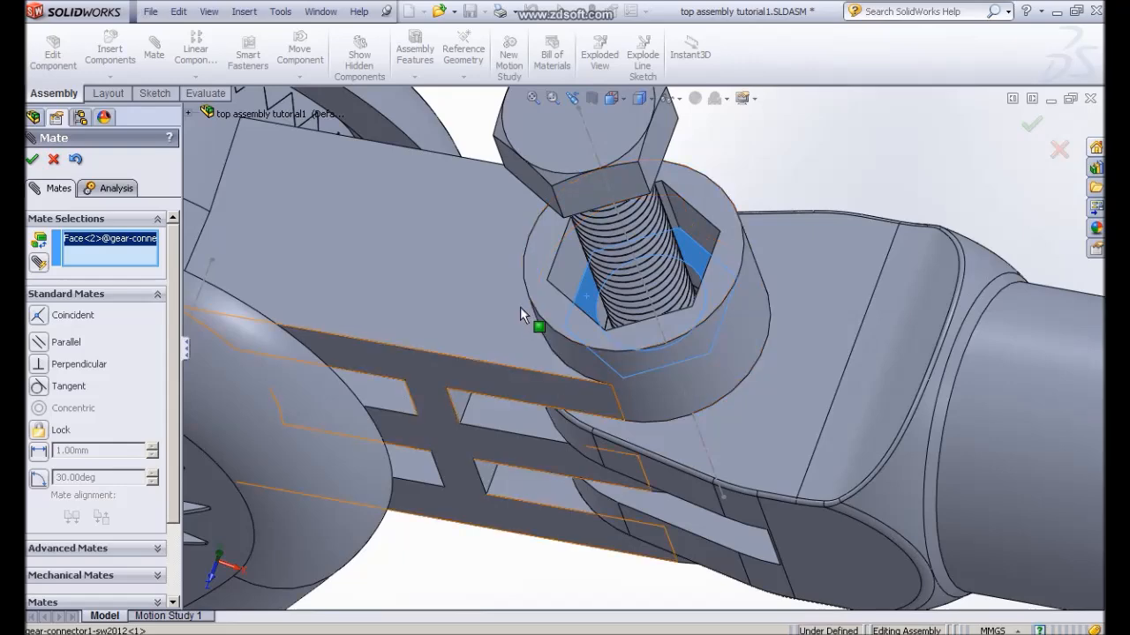
middle_click_drag(517, 300, 449, 117)
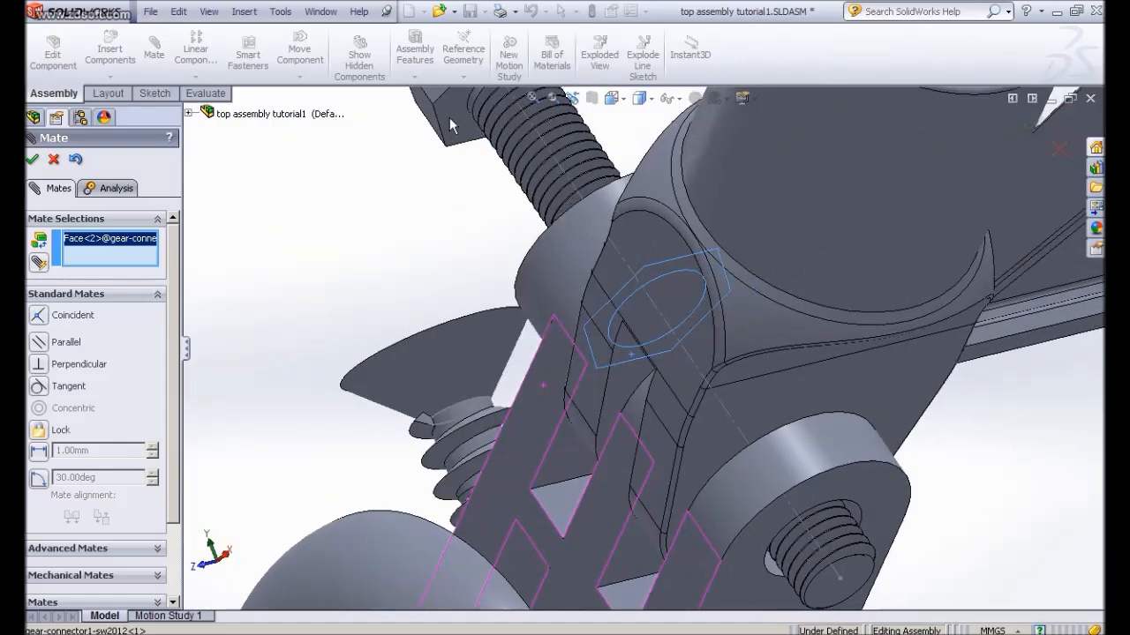
left_click(421, 173)
left_click(398, 148)
Finish mating the second bolt by ending the Mate command, and save the assembly
middle_click_drag(421, 205, 584, 403)
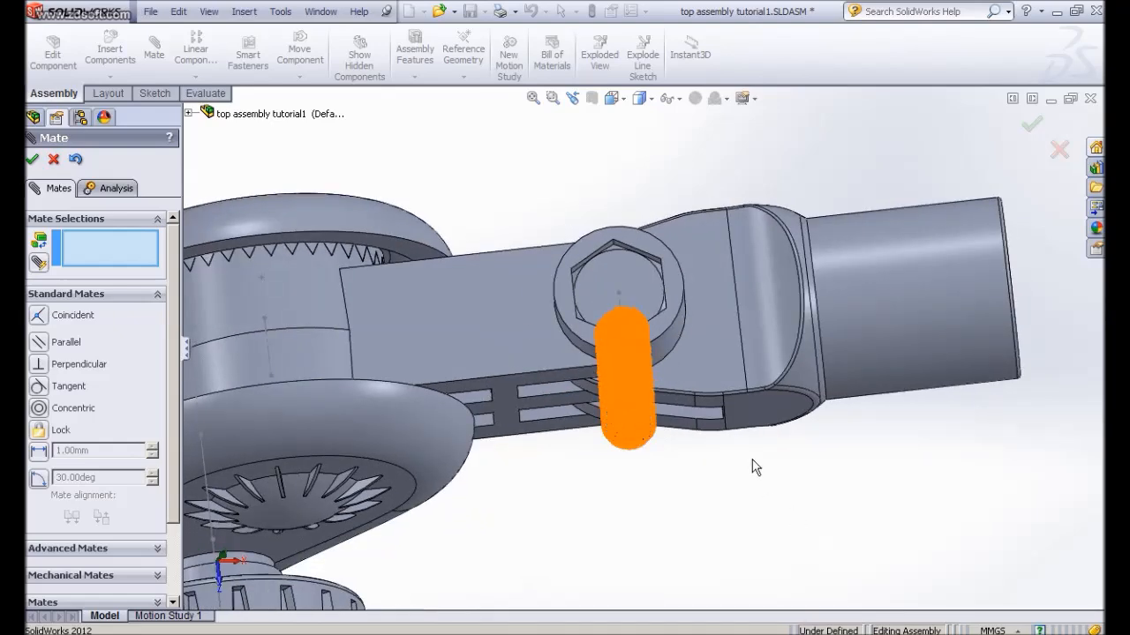
middle_click_drag(750, 463, 849, 491)
scroll(849, 491, "up", 3)
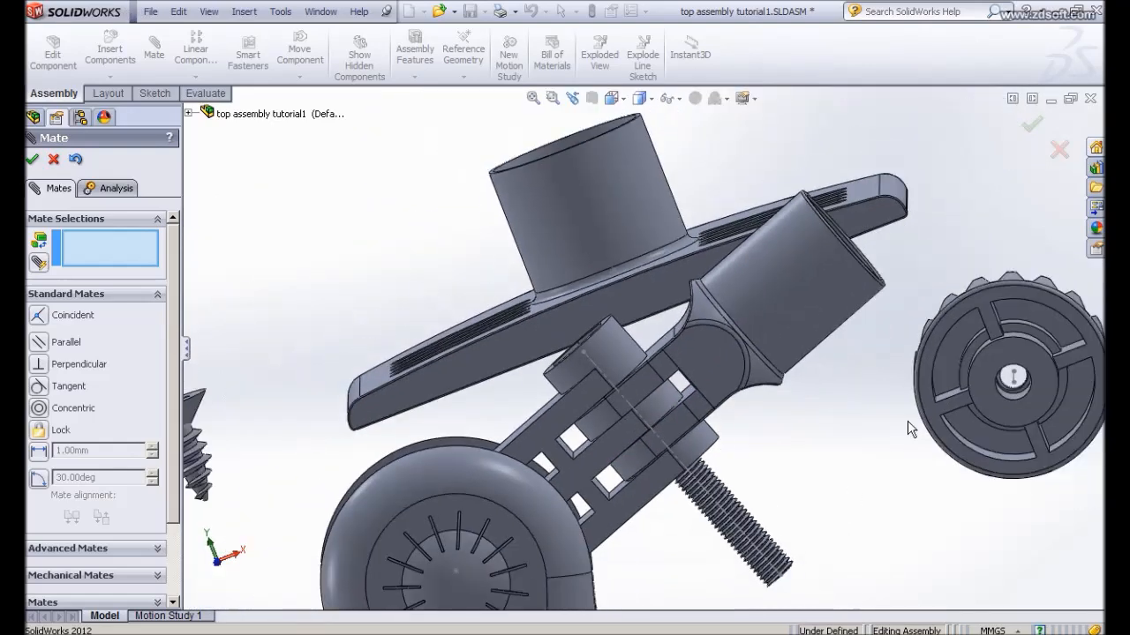
left_click(33, 161)
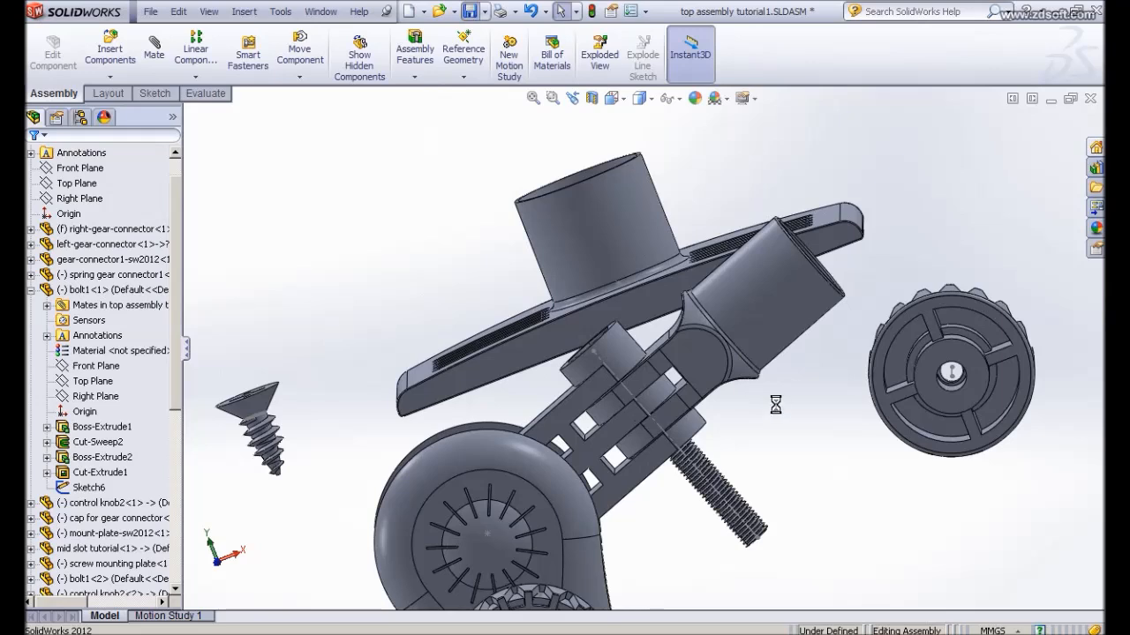
key("ctrl+s")
scroll(787, 401, "up", 1)
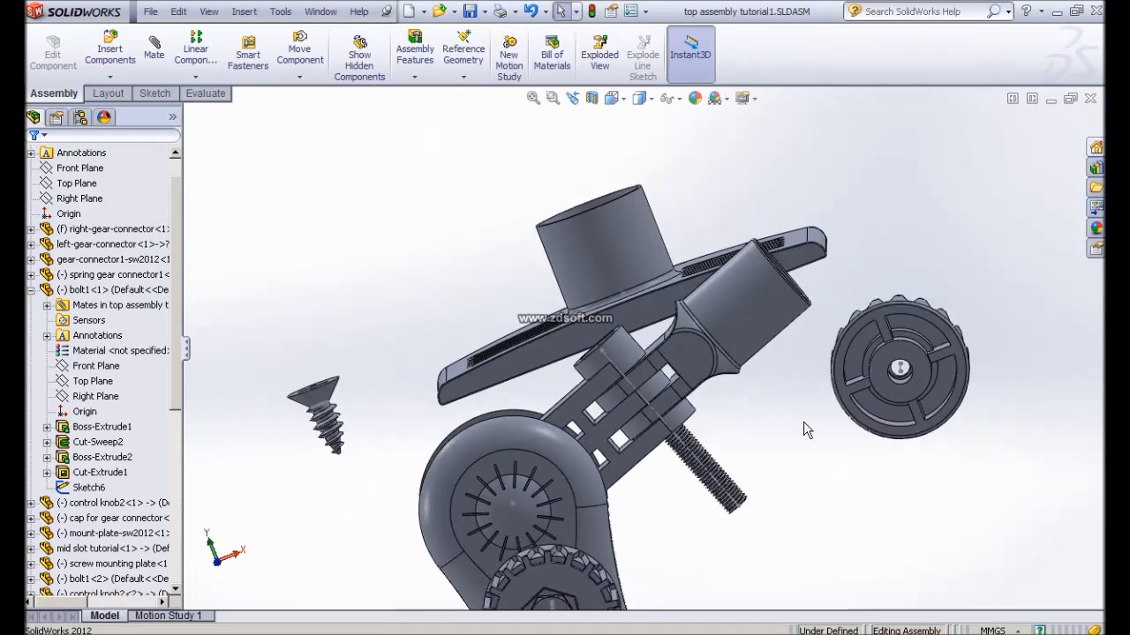
Add a concentric mate between the second control knob's bore and the cylindrical face of the gear connector's hexagonal-pocket boss
scroll(803, 423, "up", 1)
middle_click_drag(742, 390, 165, 60, "ctrl")
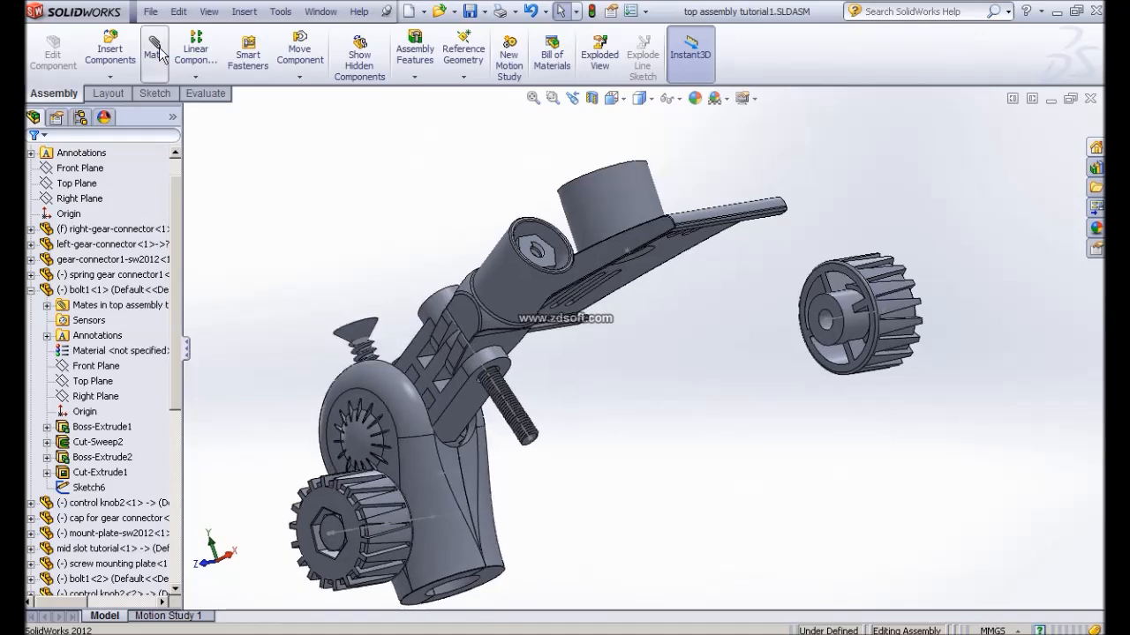
left_click(157, 48)
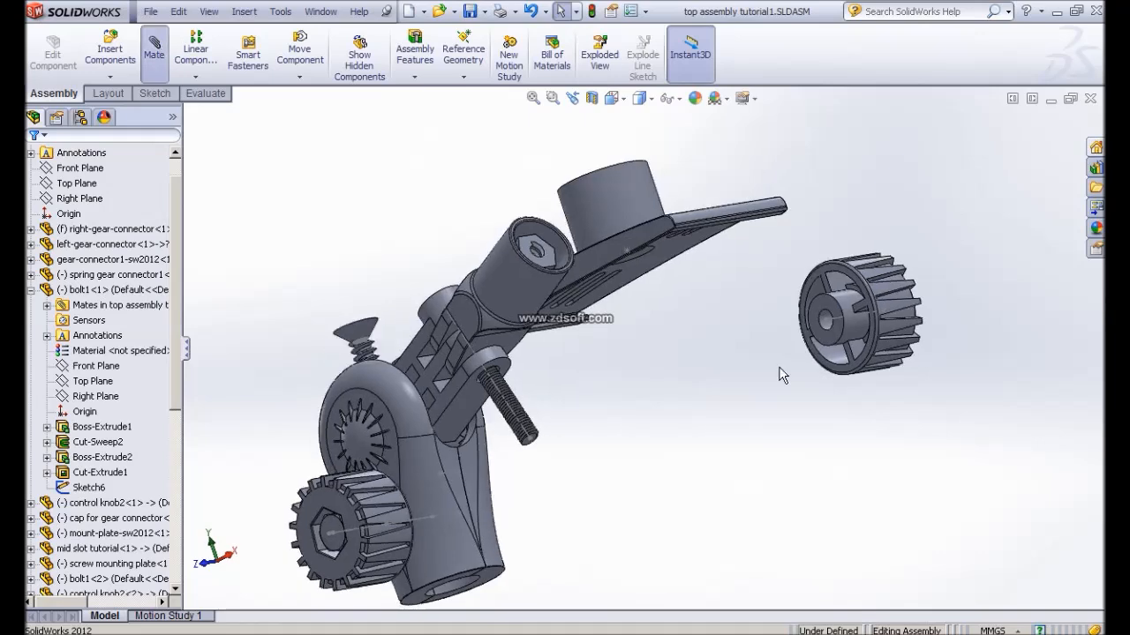
left_click(827, 323)
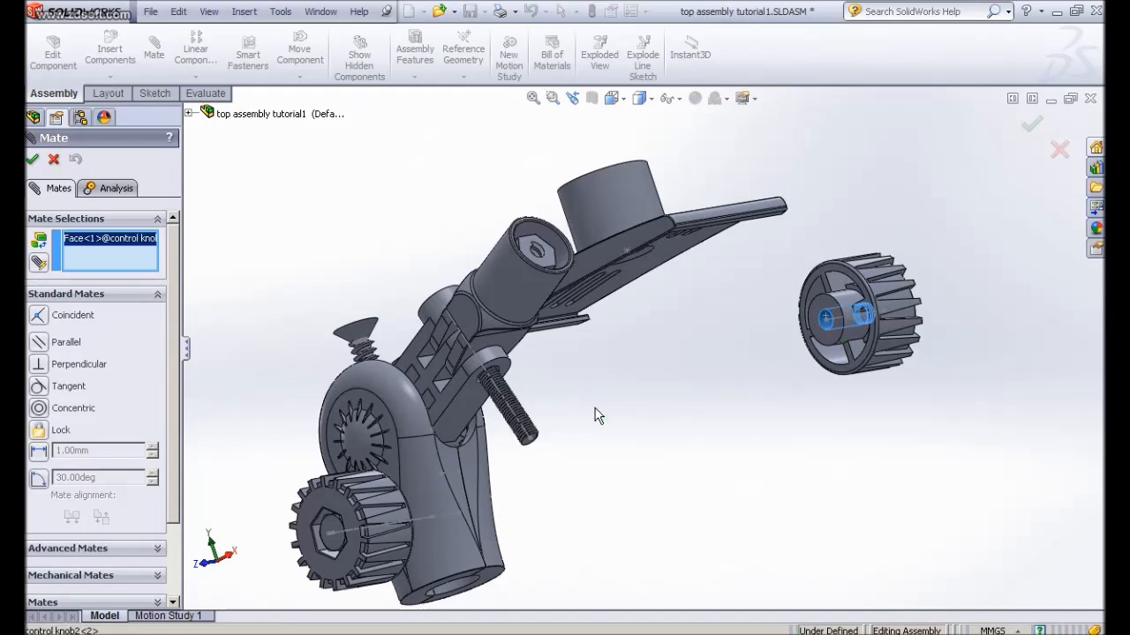
scroll(598, 408, "down", 2)
scroll(598, 408, "down", 3)
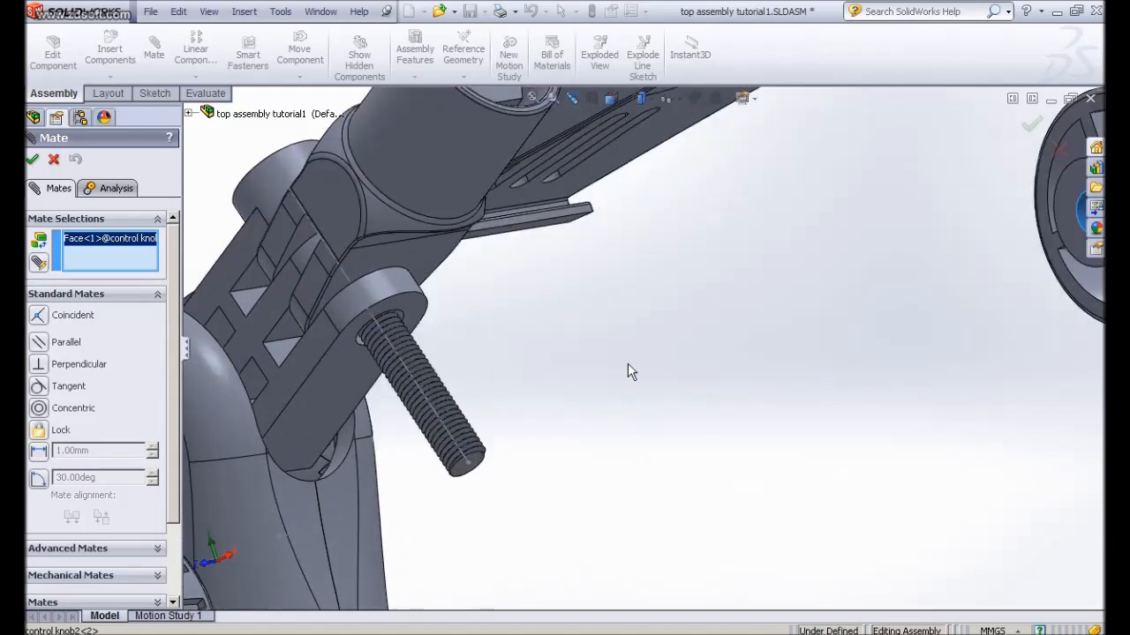
middle_click_drag(696, 368, 739, 315, "ctrl")
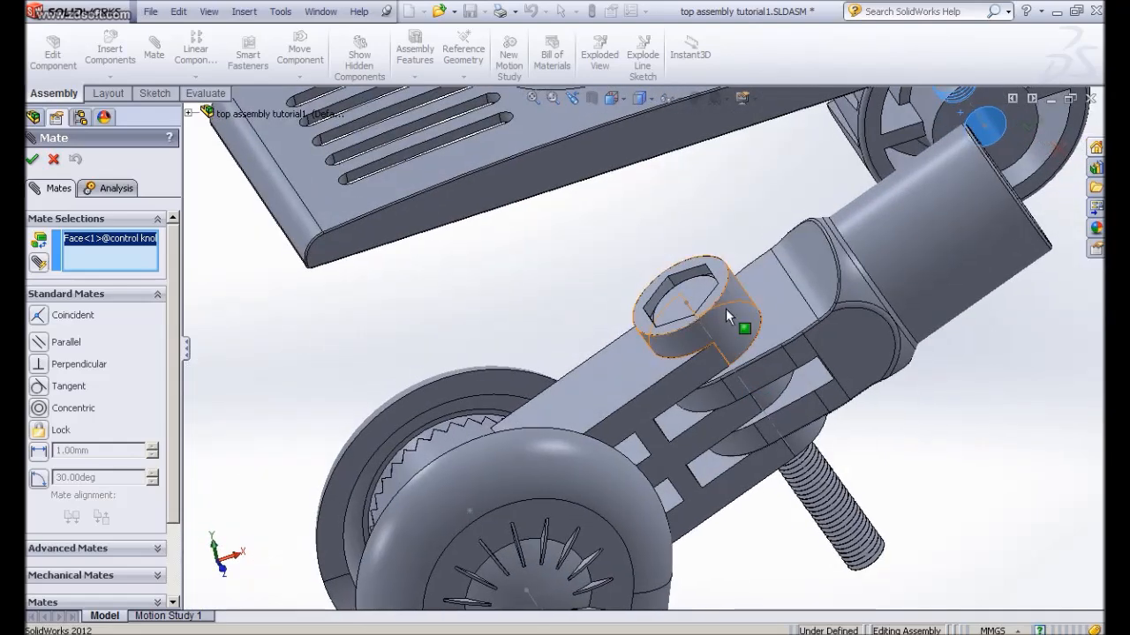
left_click(725, 308)
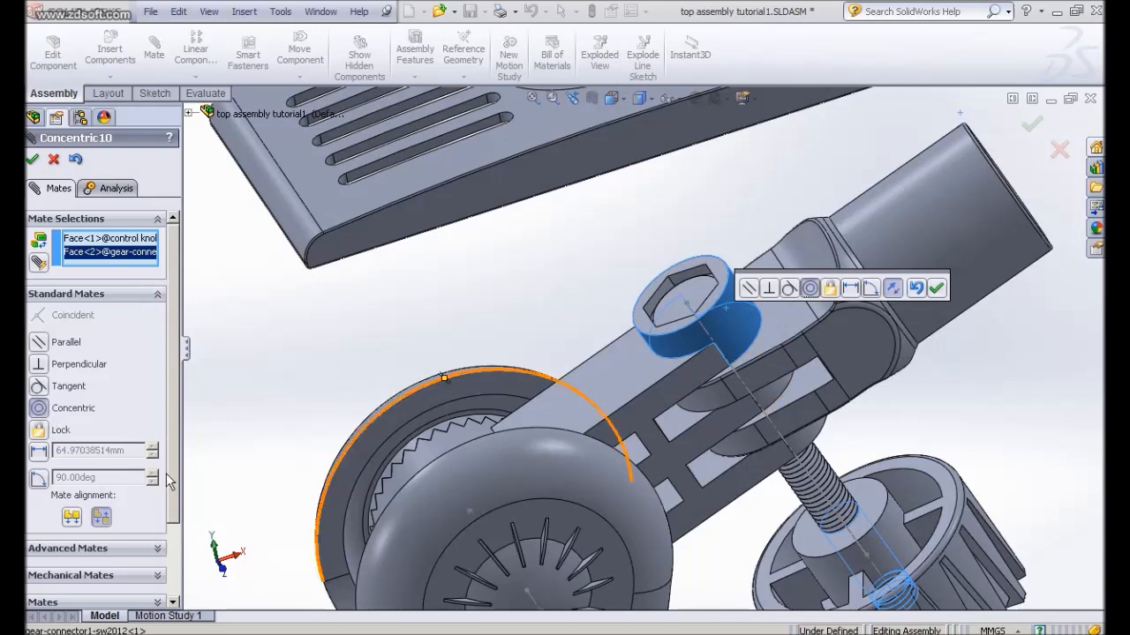
left_click(934, 295)
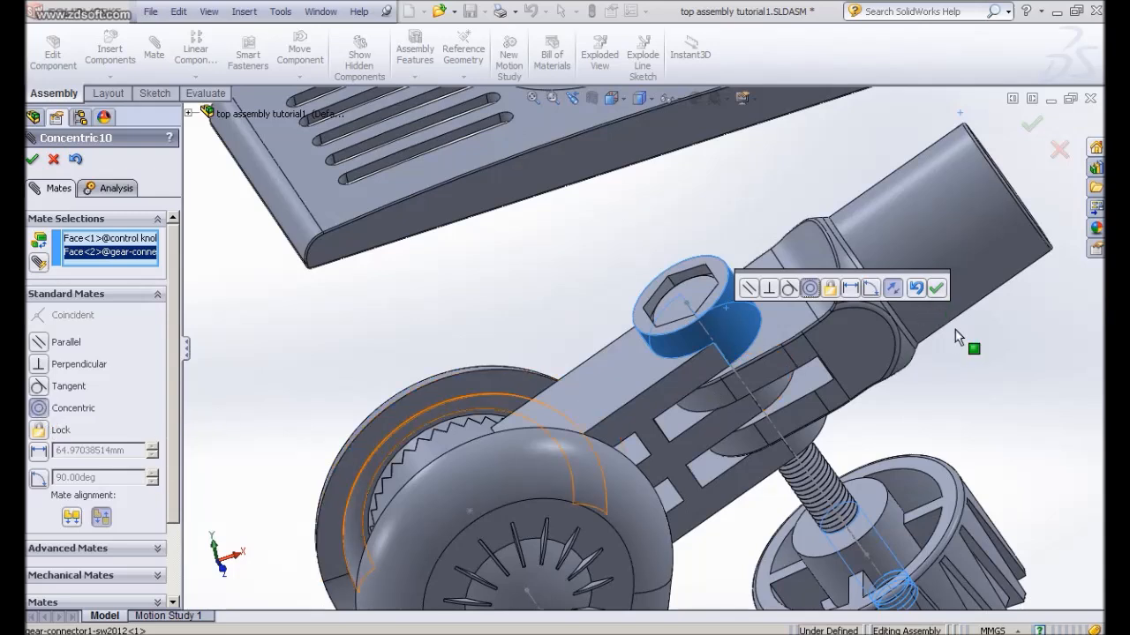
middle_click_drag(922, 311, 851, 262, "ctrl")
middle_click_drag(856, 304, 935, 290)
left_click(937, 289)
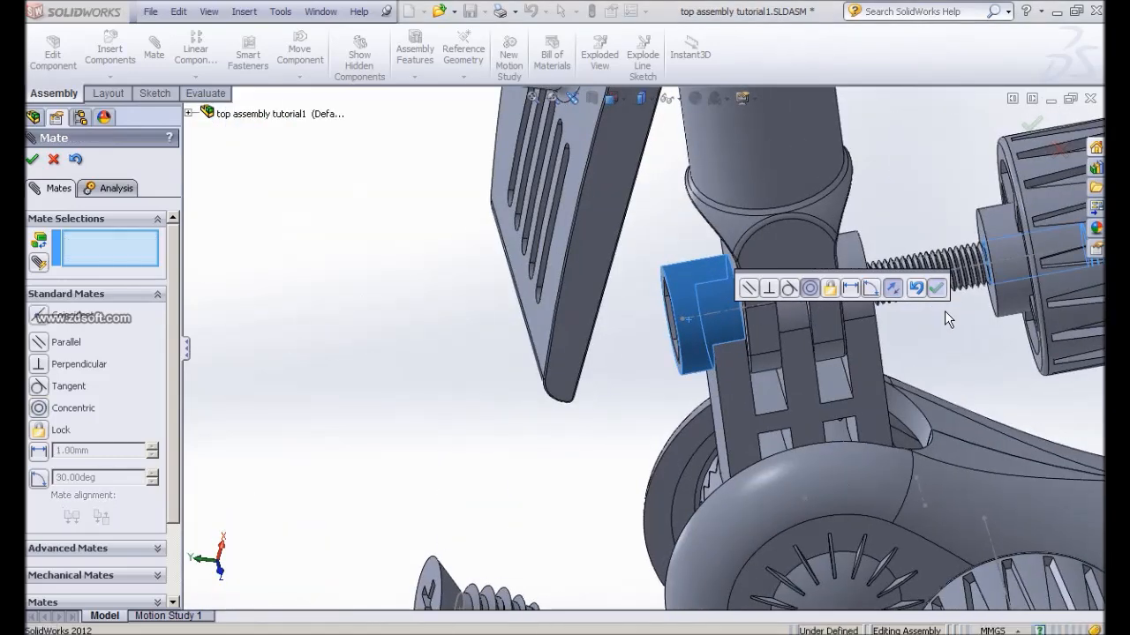
Add a coincident mate between the end face of the second control knob's hub and the gear connector's outer side face around the bolt
middle_click_drag(803, 338, 697, 335, "ctrl")
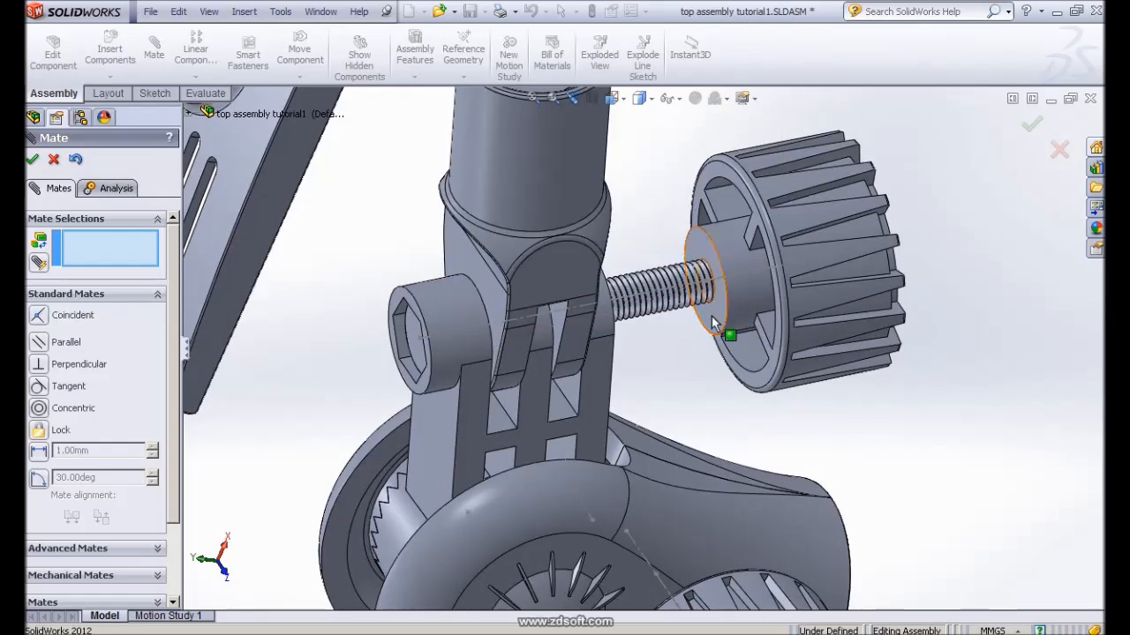
left_click(714, 323)
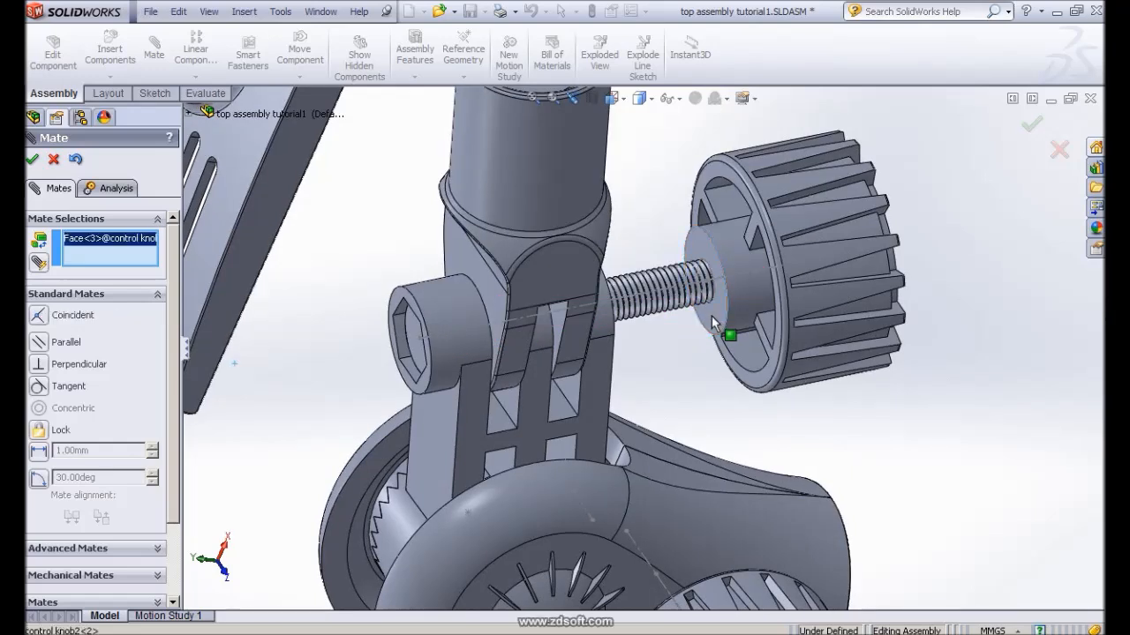
middle_click_drag(622, 354, 612, 356)
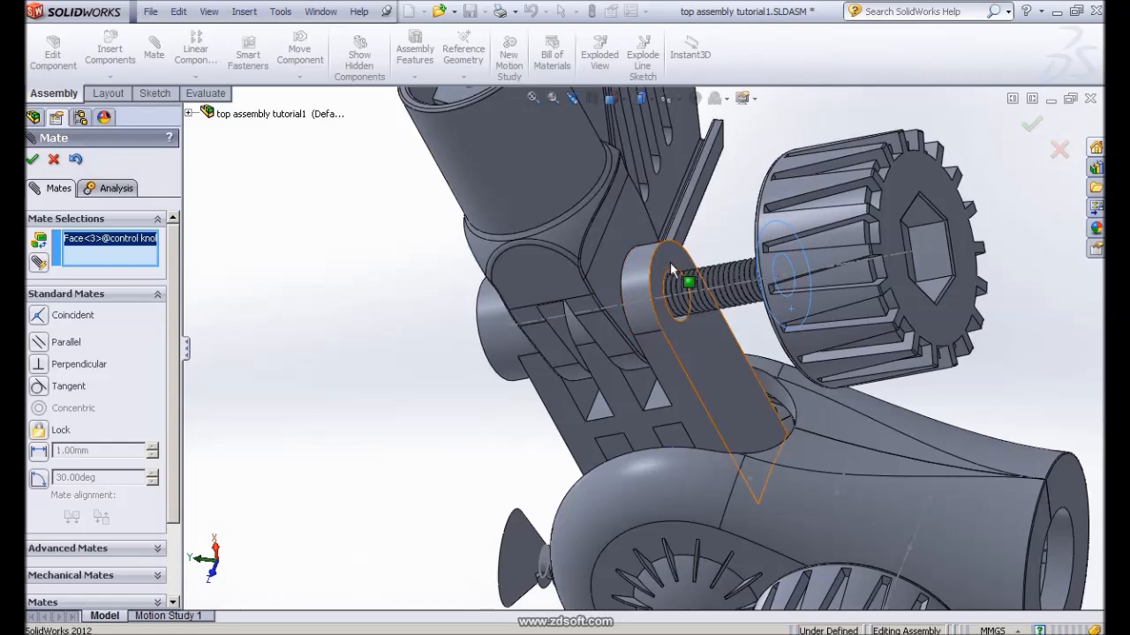
left_click(670, 262)
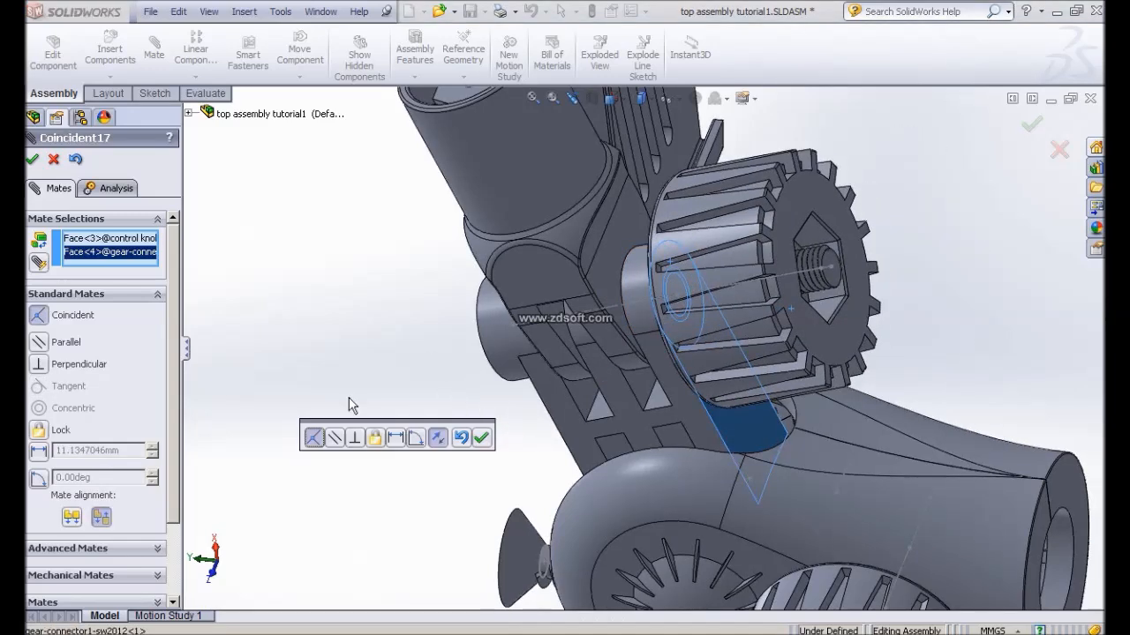
left_click(483, 439)
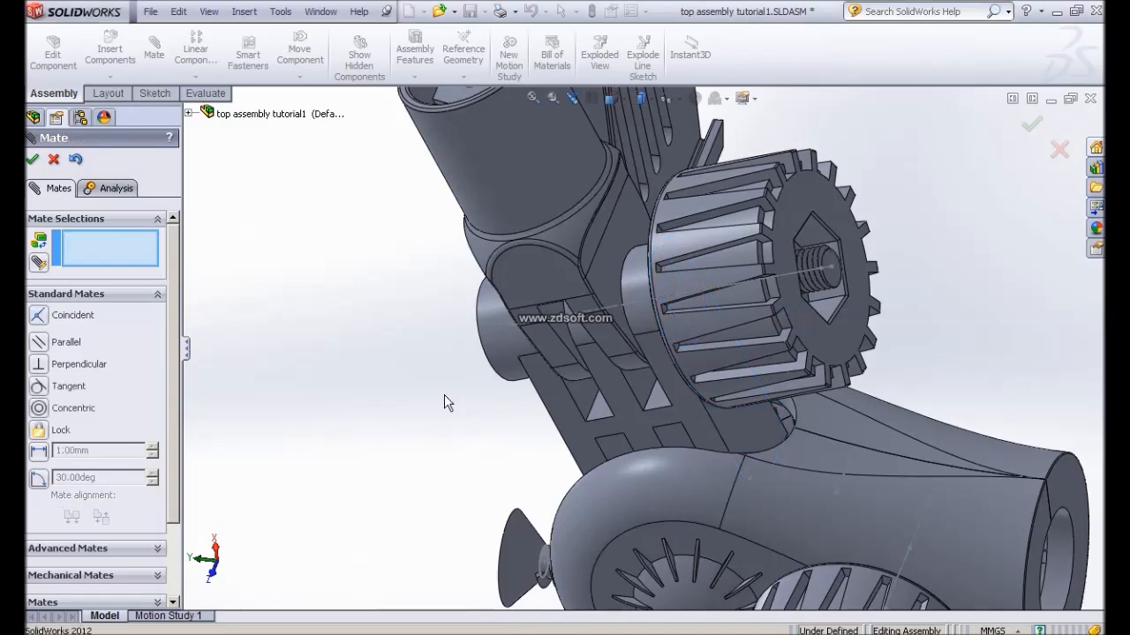
Review the second bolt and knob on the assembly, starting from the isometric view, and end the Mate command
scroll(444, 394, "down", 3)
middle_click_drag(470, 327, 516, 313)
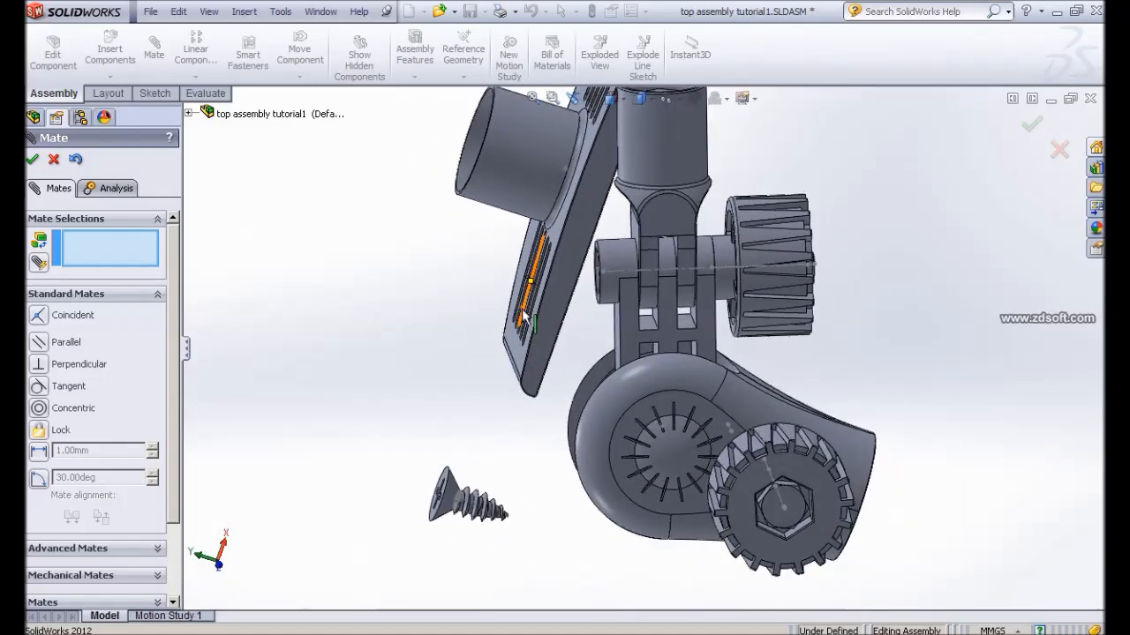
key("ctrl+7")
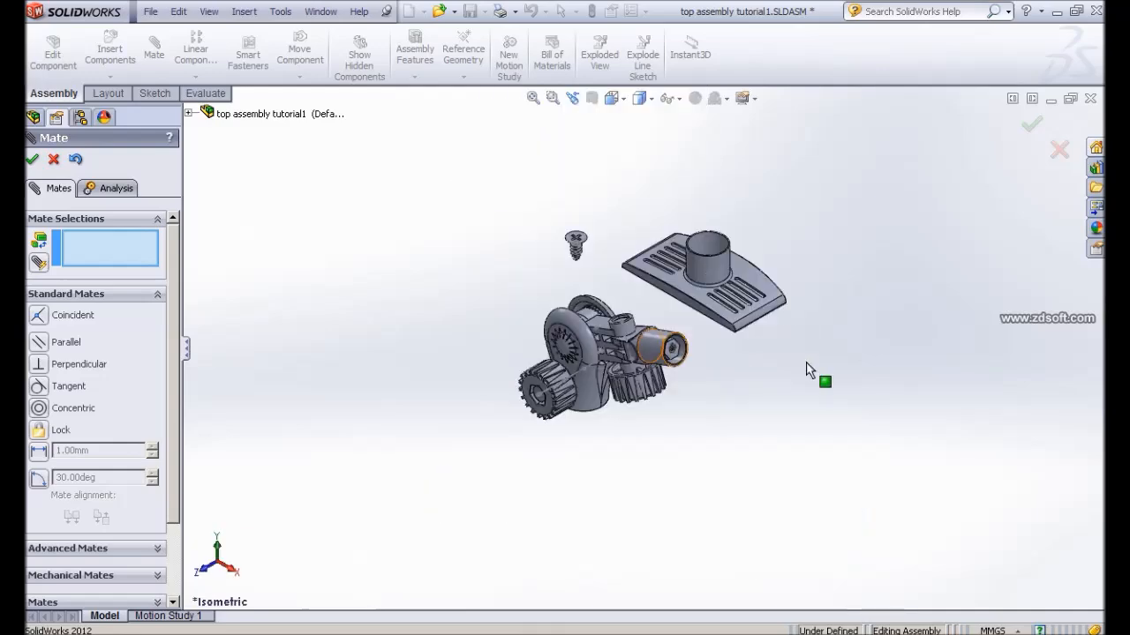
scroll(773, 381, "down", 5)
middle_click_drag(768, 376, 760, 346)
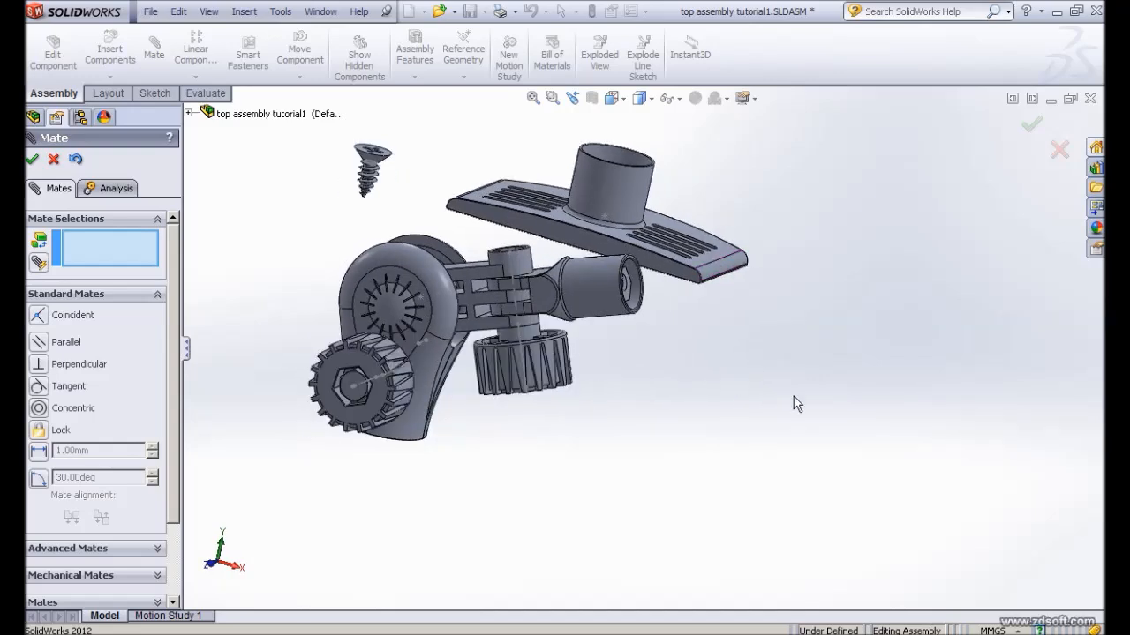
middle_click_drag(842, 421, 850, 419, "ctrl")
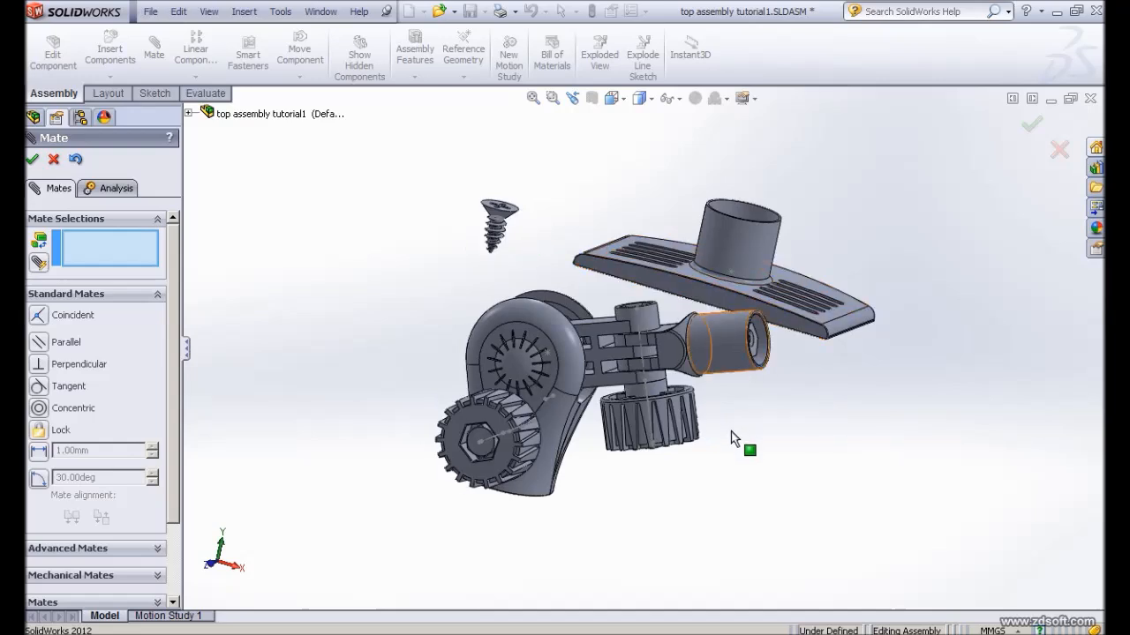
scroll(730, 439, "down", 5)
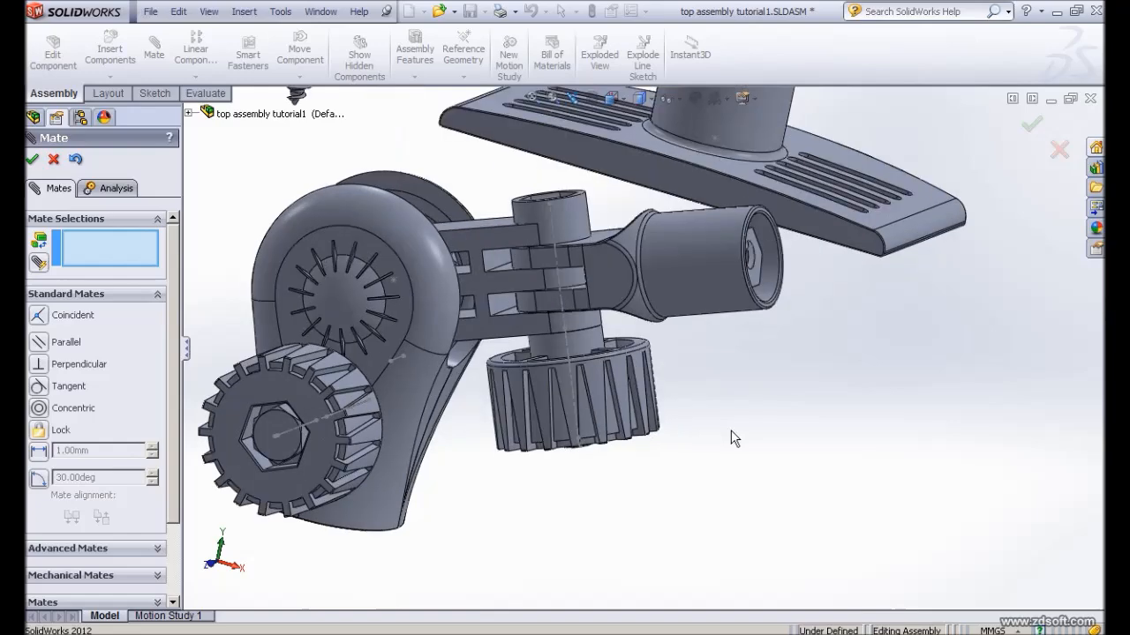
scroll(731, 431, "down", 2)
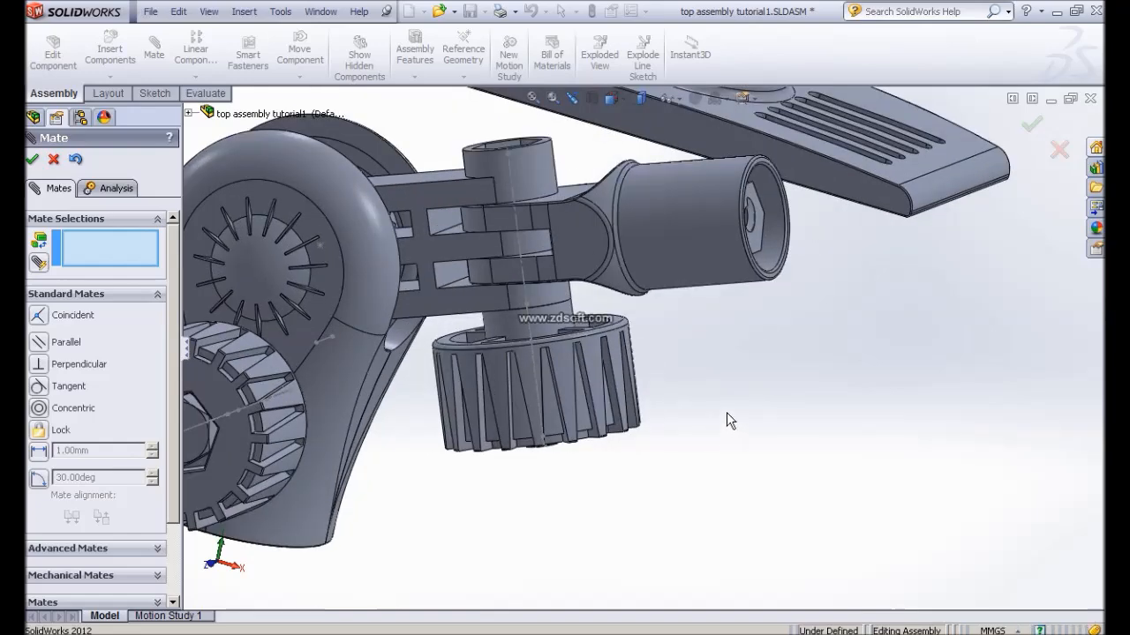
middle_click_drag(786, 415, 850, 421, "ctrl")
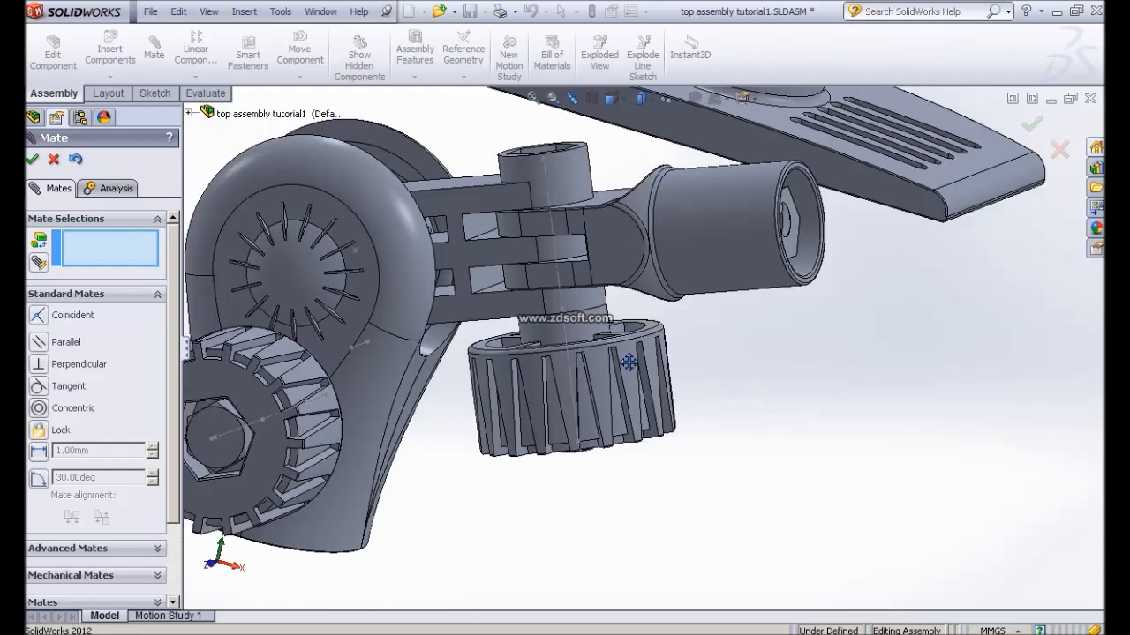
left_click(33, 160)
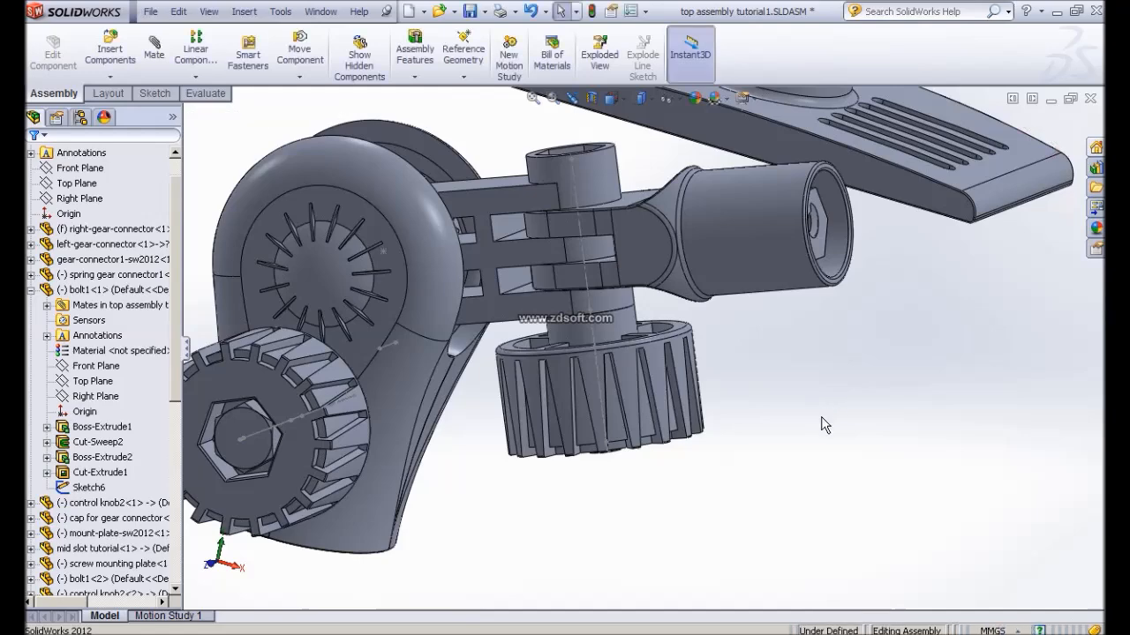
Section the assembly through the second bolt and control knob, and examine how the bolt's thread meets the knob's bore
middle_click_drag(898, 437, 912, 441, "ctrl")
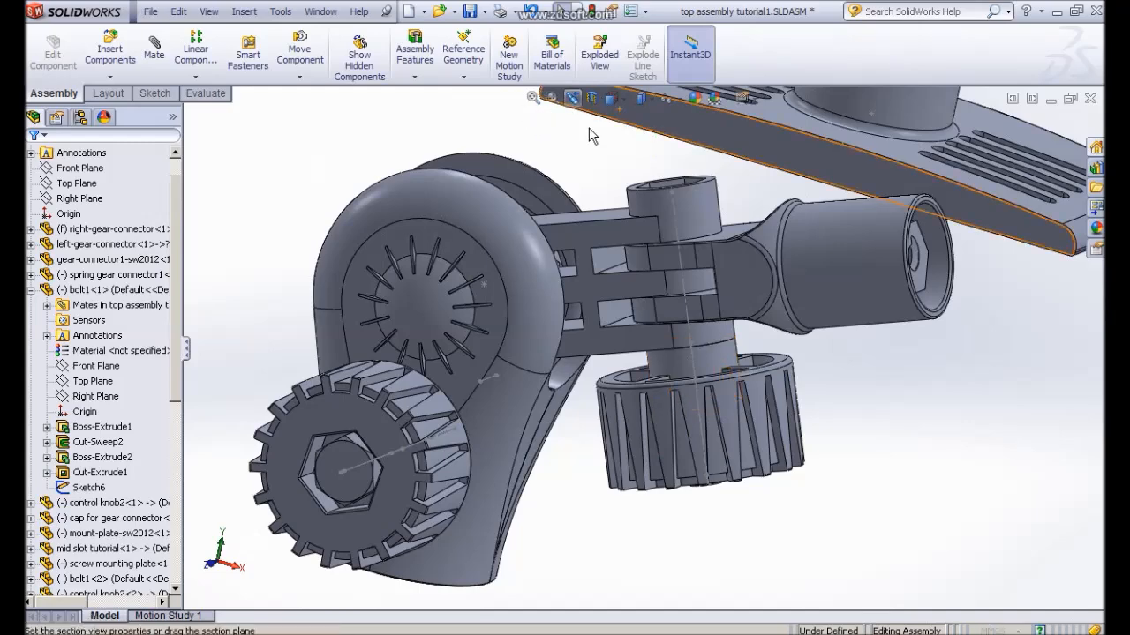
left_click(591, 98)
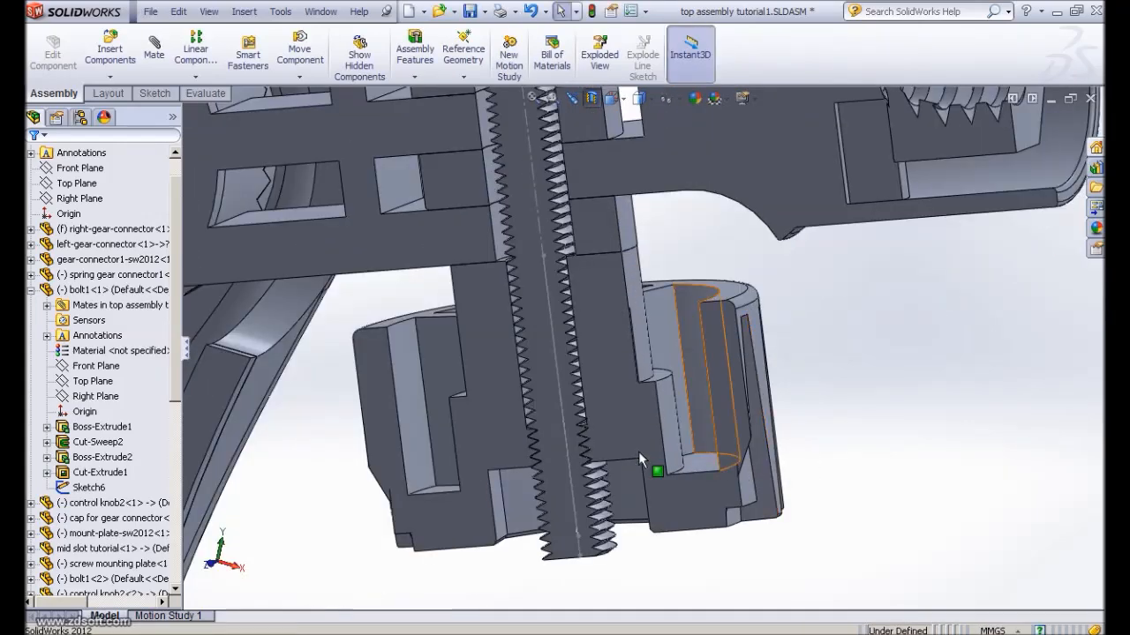
scroll(631, 452, "down", 2)
scroll(624, 449, "down", 1)
middle_click_drag(611, 450, 656, 373, "ctrl")
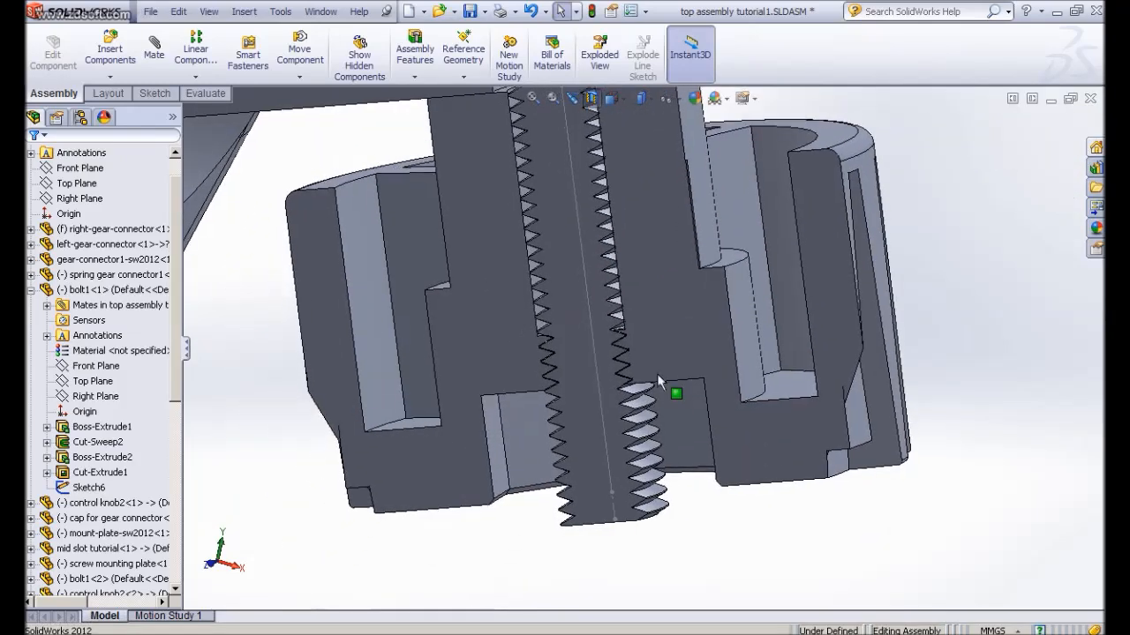
scroll(657, 373, "down", 2)
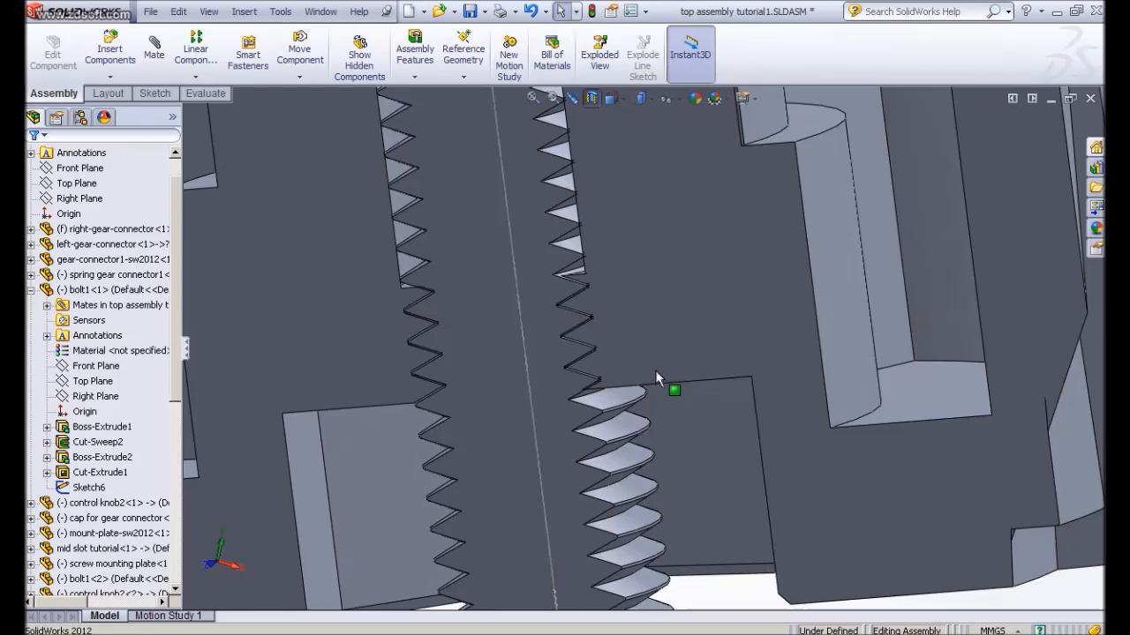
scroll(655, 370, "down", 2)
middle_click_drag(640, 330, 688, 300)
scroll(649, 336, "down", 2)
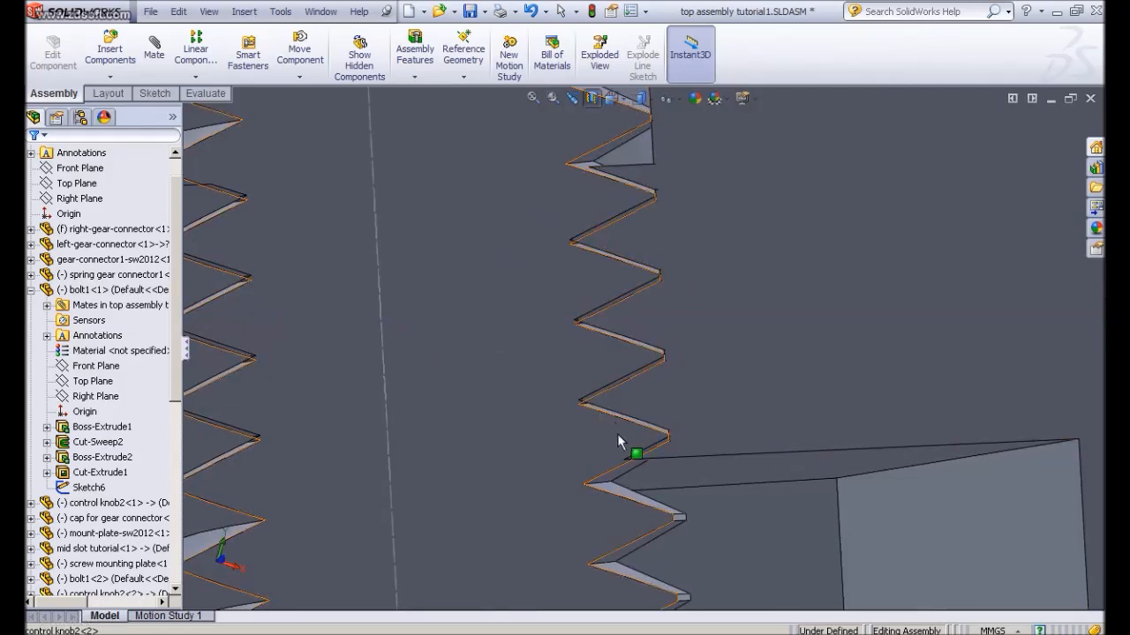
scroll(617, 434, "down", 3)
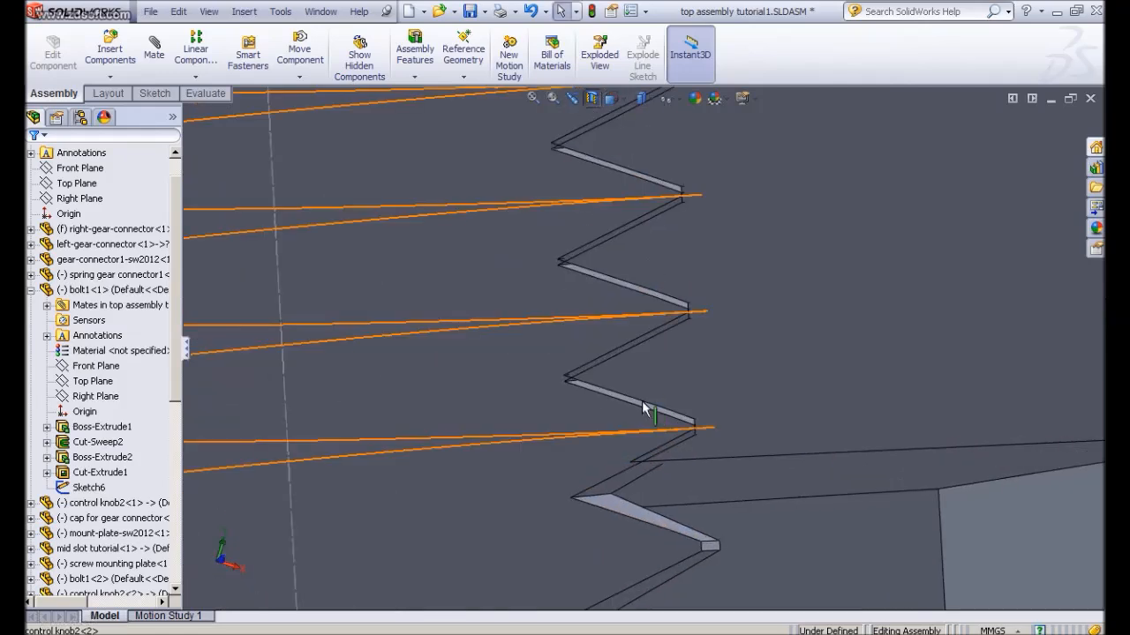
Compare the thread profiles of the second bolt and control knob on both sides of the bolt axis in the section view
scroll(642, 402, "up", 5)
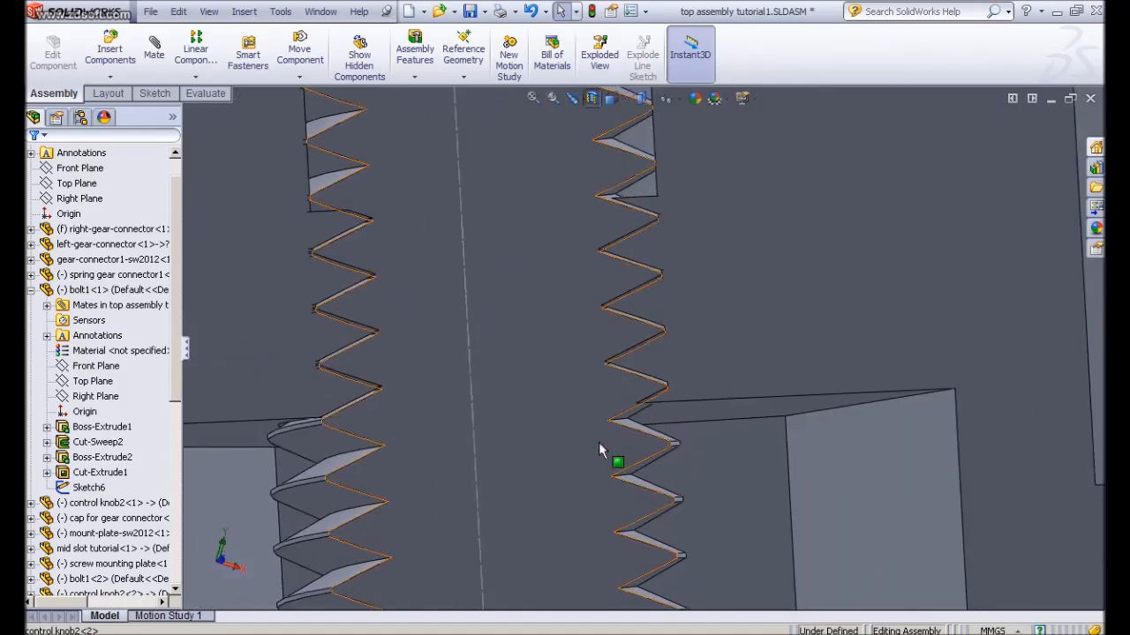
scroll(599, 443, "up", 2)
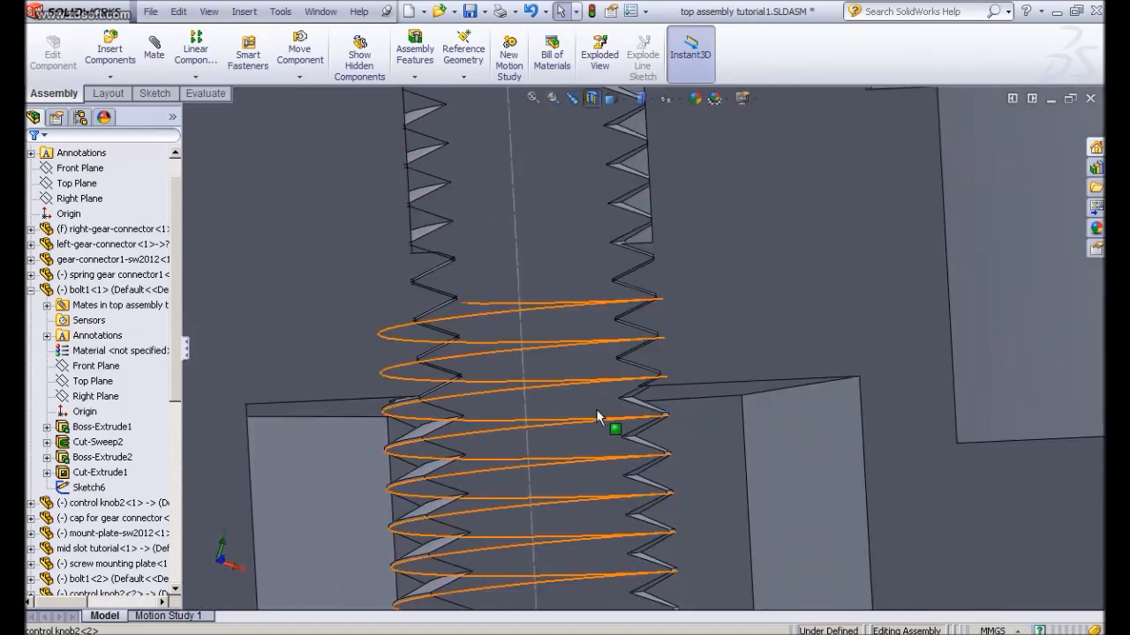
scroll(604, 392, "down", 1)
scroll(604, 388, "down", 2)
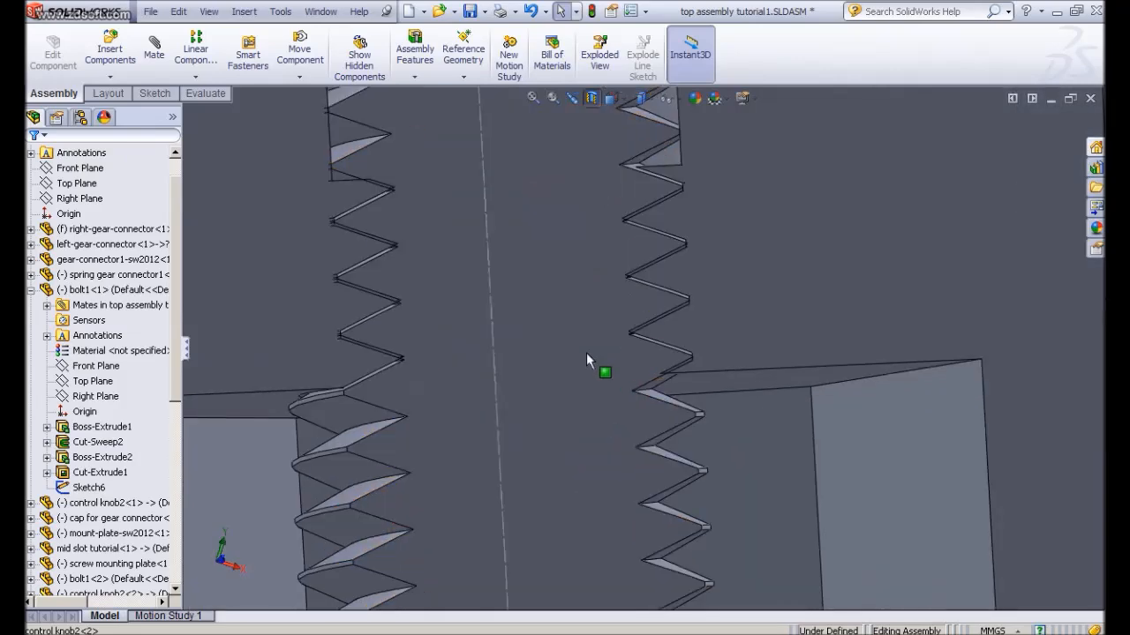
middle_click_drag(590, 375, 593, 378)
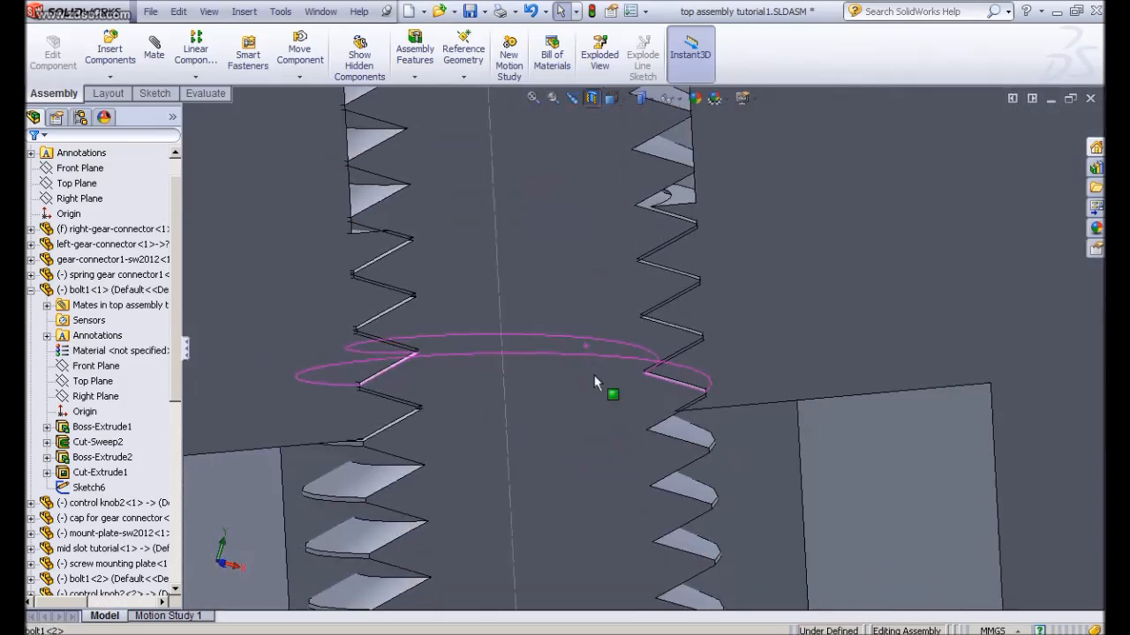
scroll(594, 373, "down", 3)
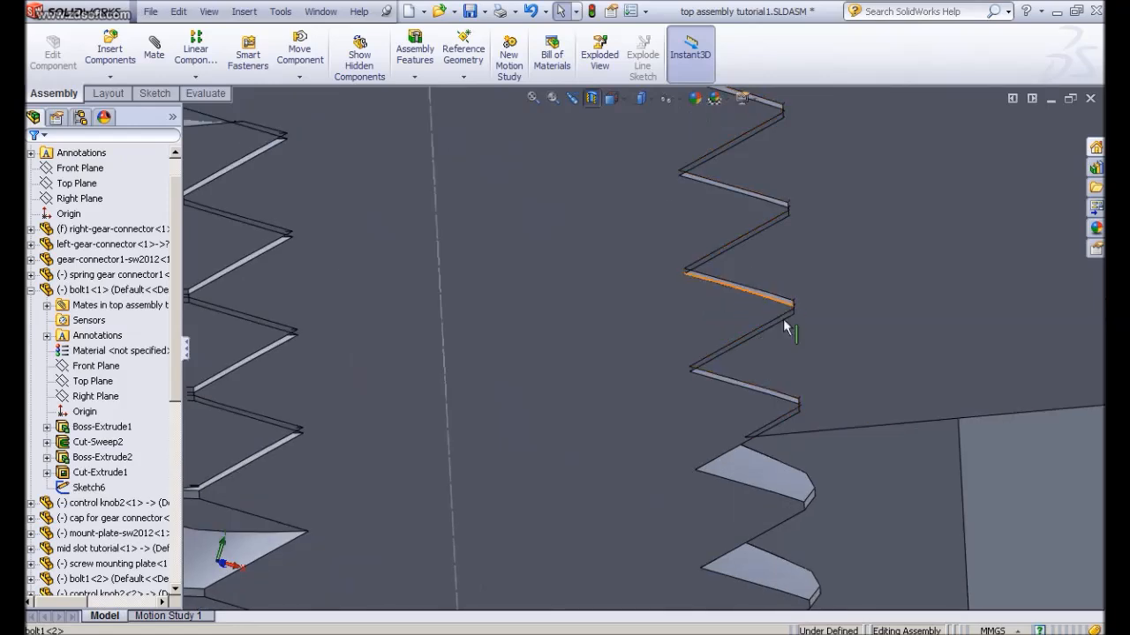
scroll(791, 336, "down", 2)
scroll(787, 337, "down", 1)
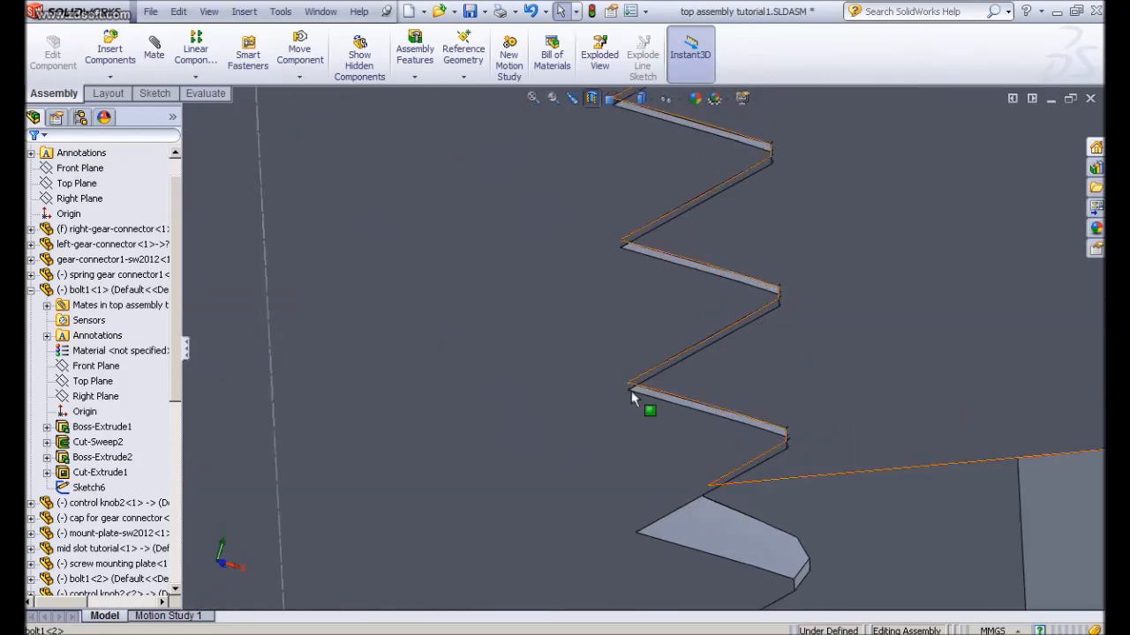
scroll(670, 367, "up", 3)
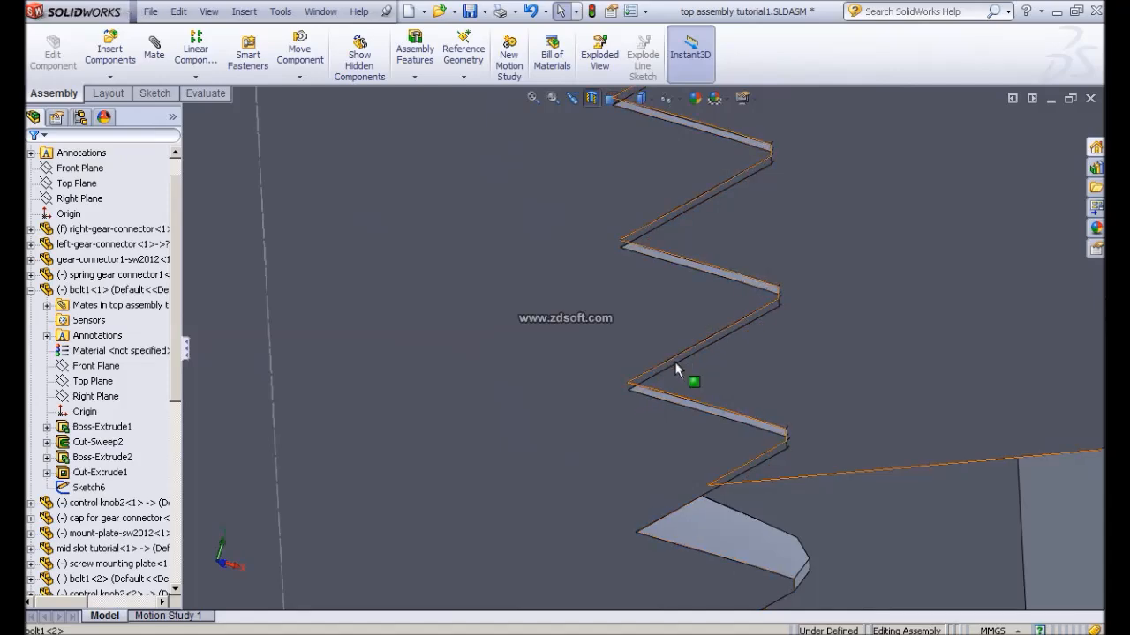
scroll(676, 369, "up", 5)
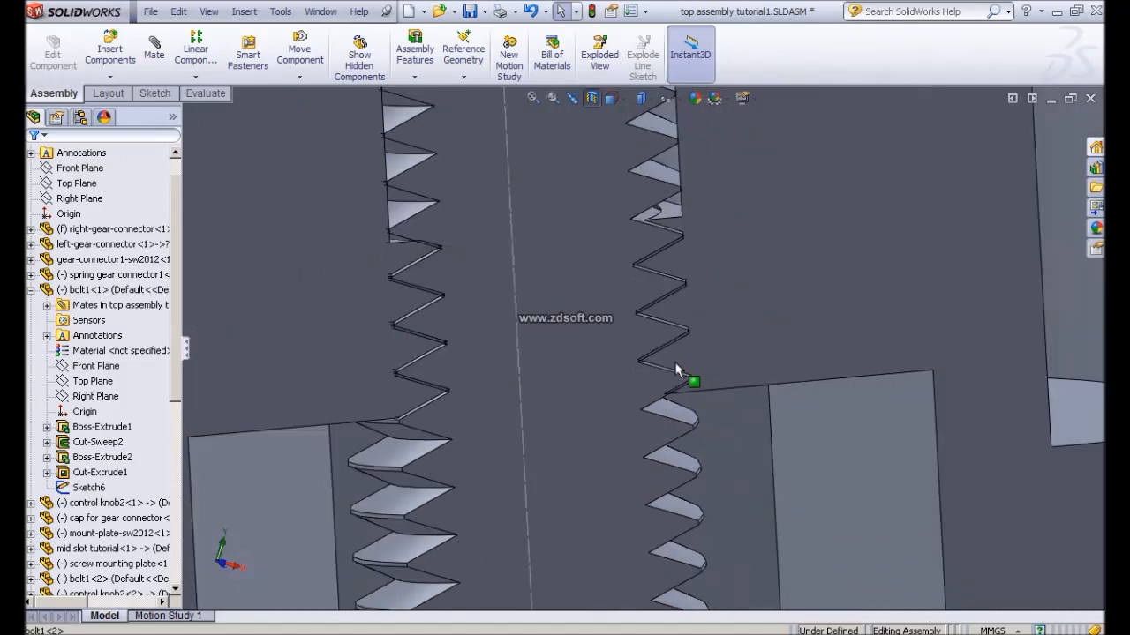
scroll(675, 369, "up", 2)
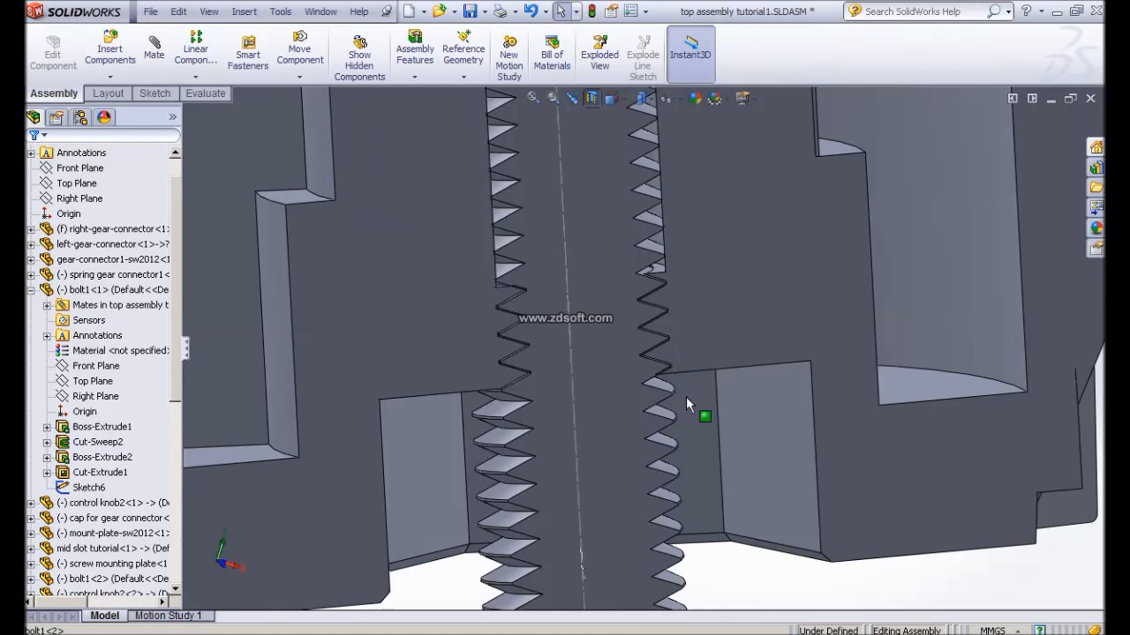
scroll(691, 407, "up", 3)
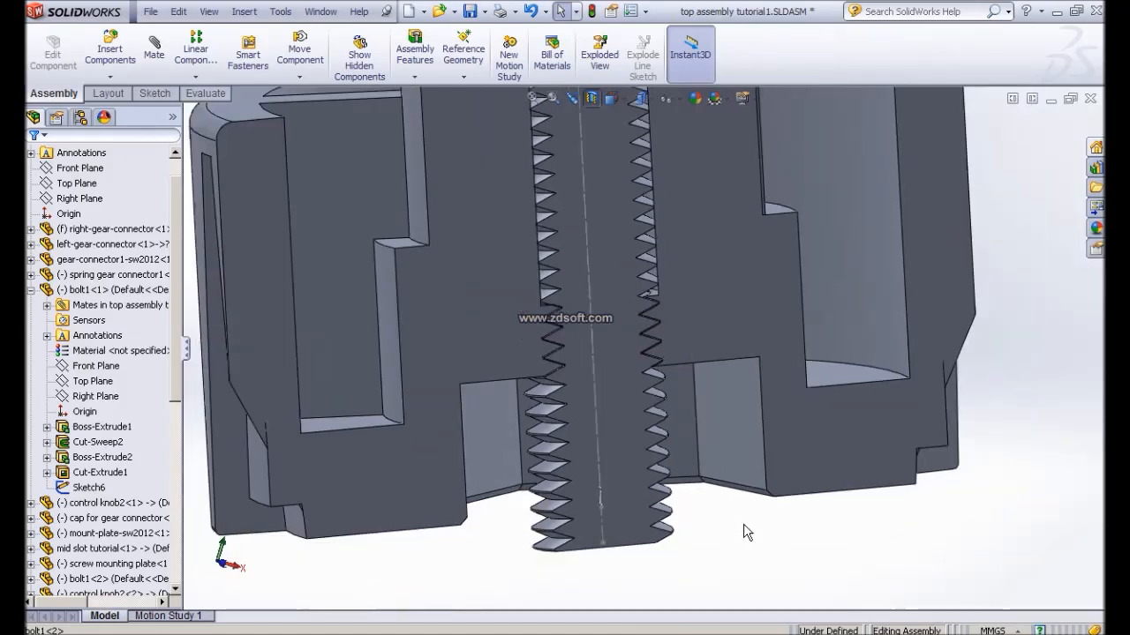
Inspect the sectioned bolt and knob threads from another angle, and turn off the section view to see the whole assembly
middle_click_drag(747, 532, 722, 512)
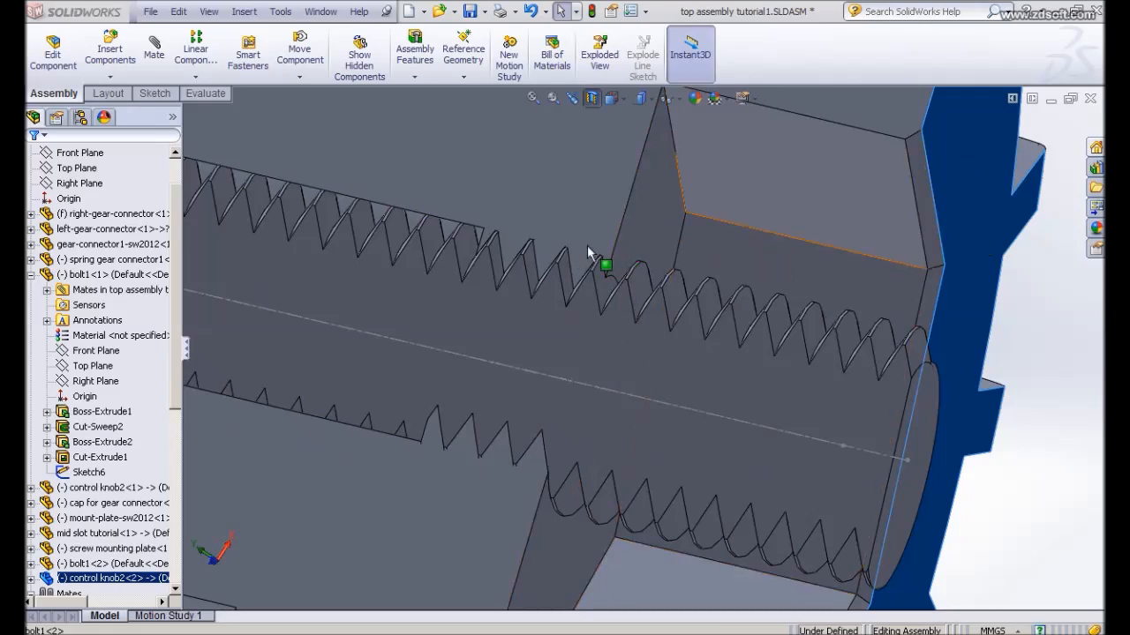
middle_click_drag(594, 206, 557, 250)
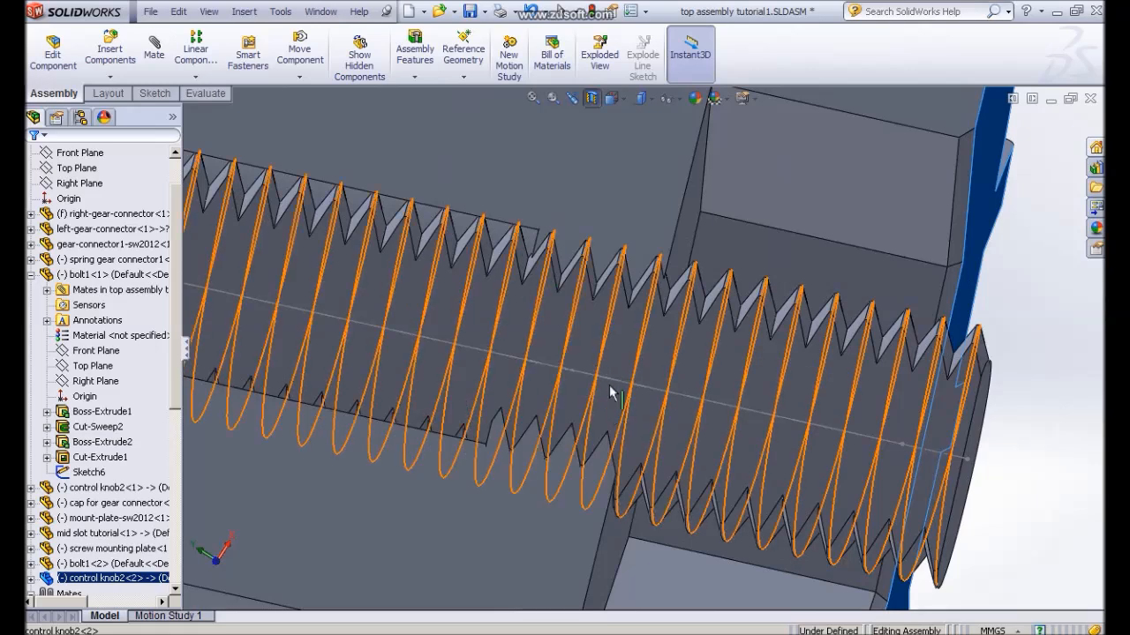
scroll(631, 343, "up", 1)
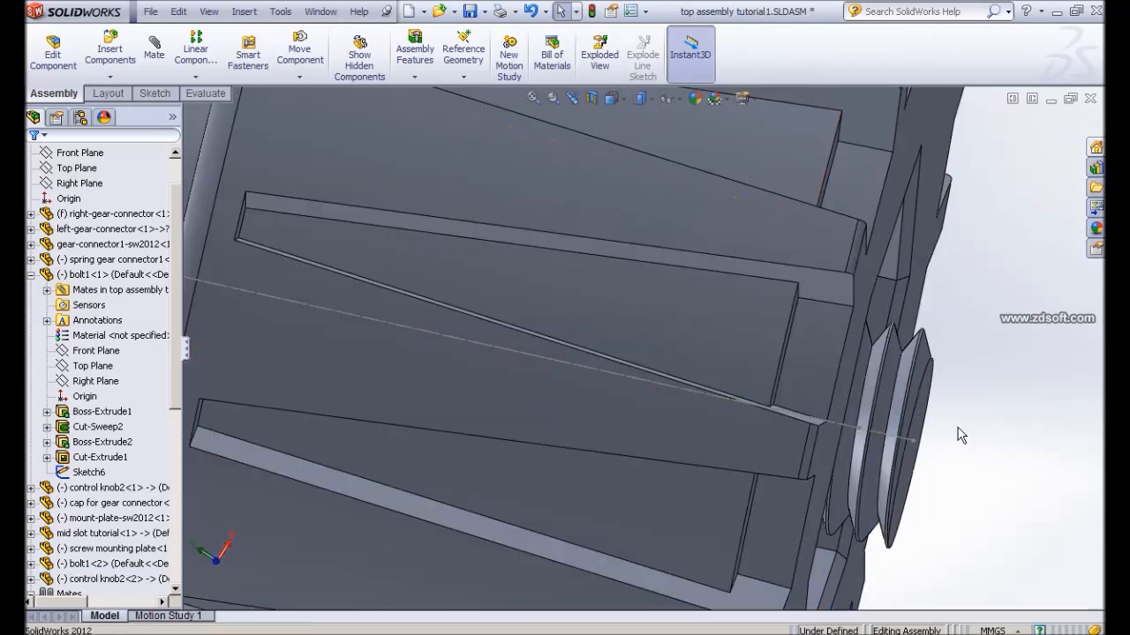
scroll(959, 432, "up", 3)
scroll(946, 414, "up", 4)
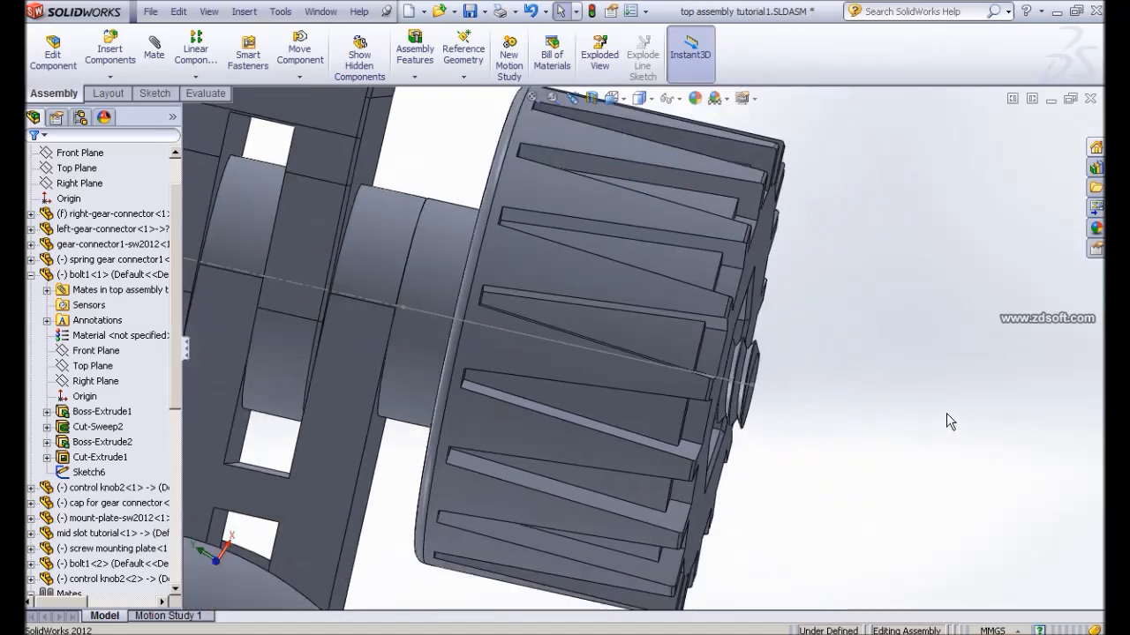
scroll(934, 393, "up", 3)
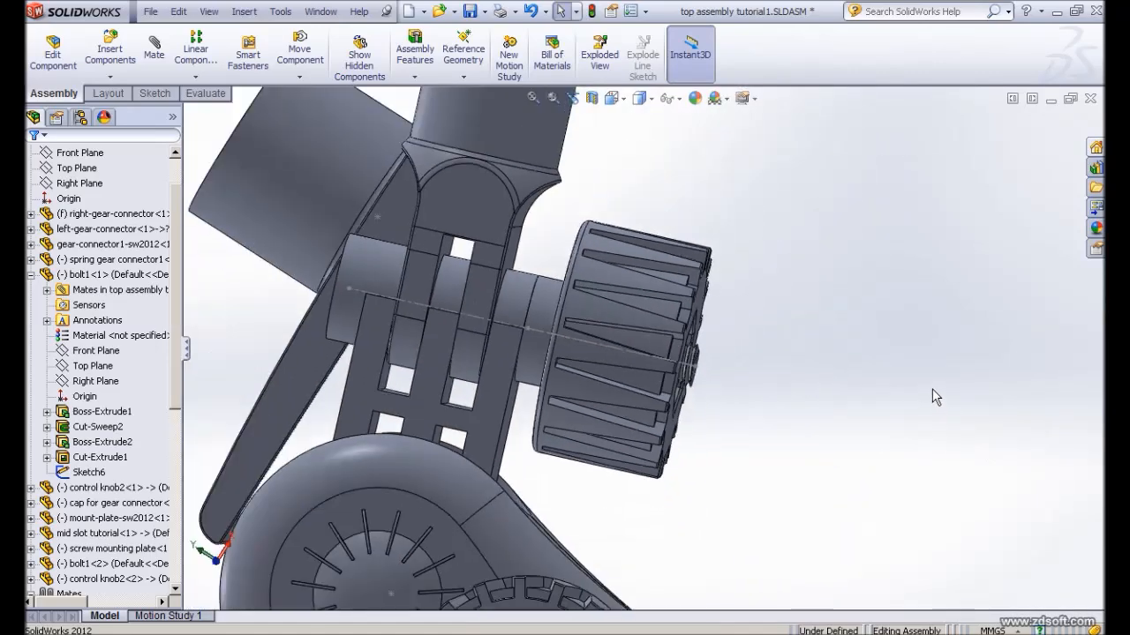
scroll(891, 344, "up", 3)
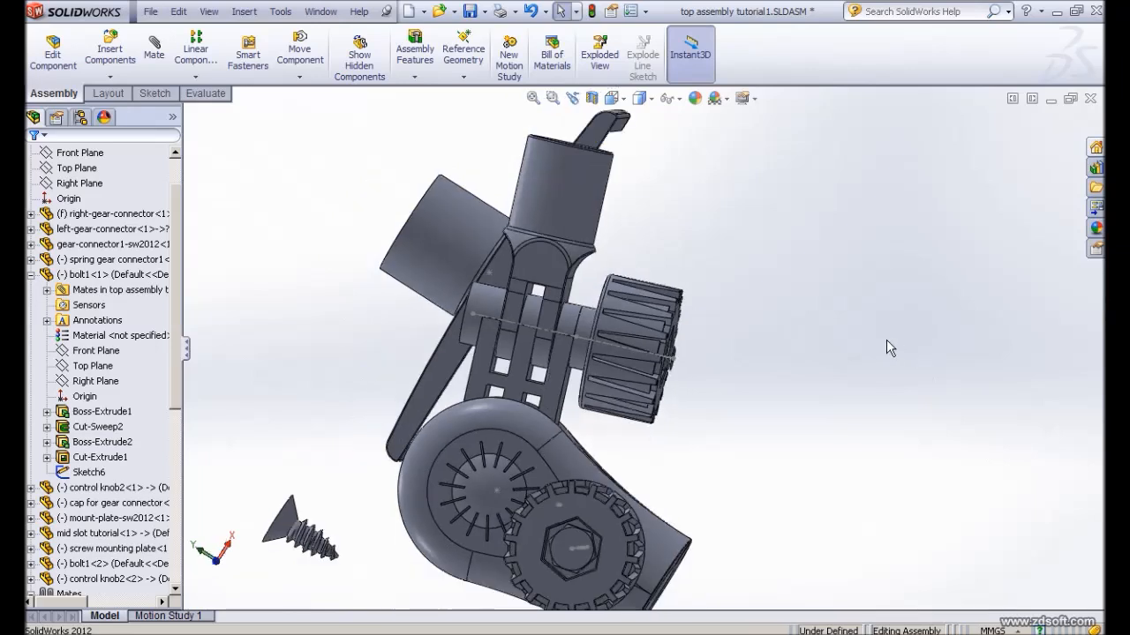
Add a concentric mate with flipped alignment between the mount plate's cylindrical boss and the mid slot's round end
scroll(841, 364, "up", 2)
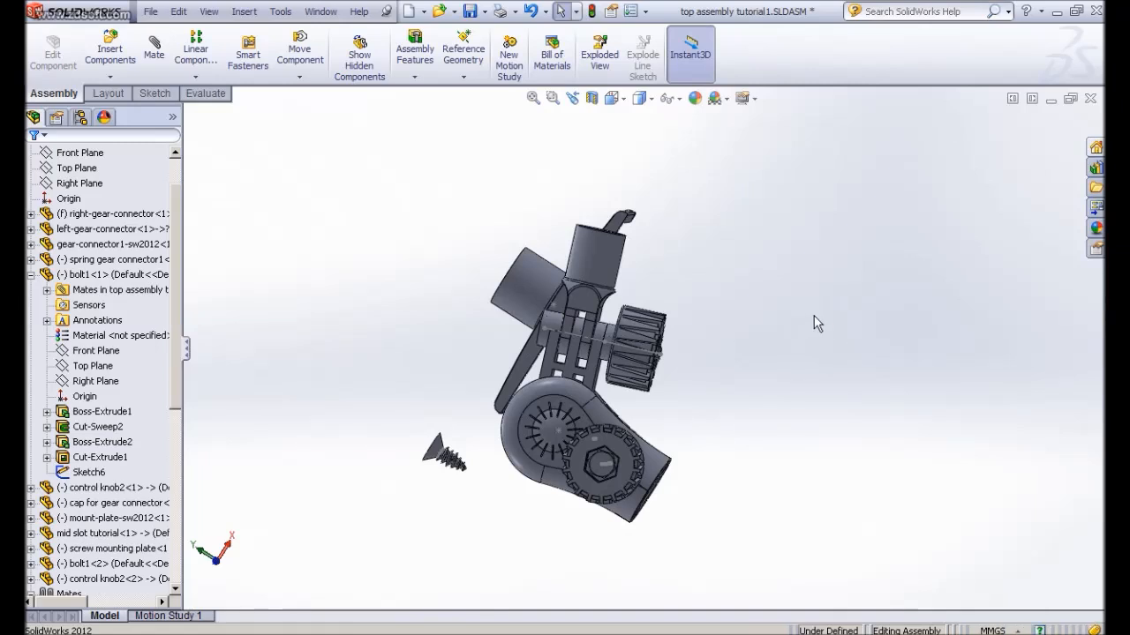
key("ctrl+7")
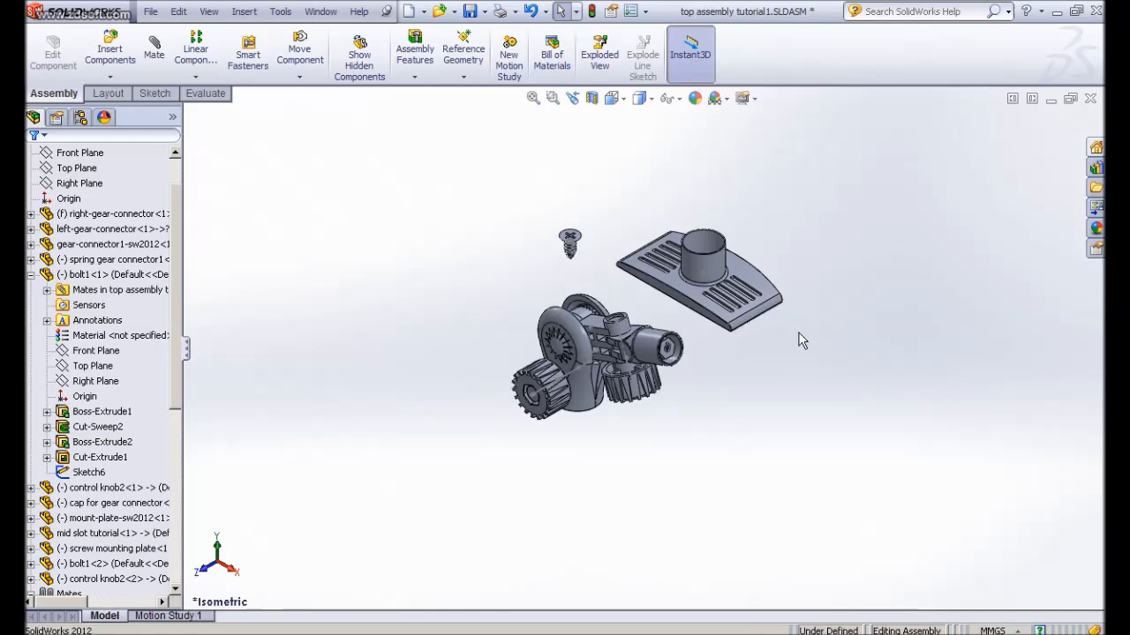
scroll(790, 336, "down", 3)
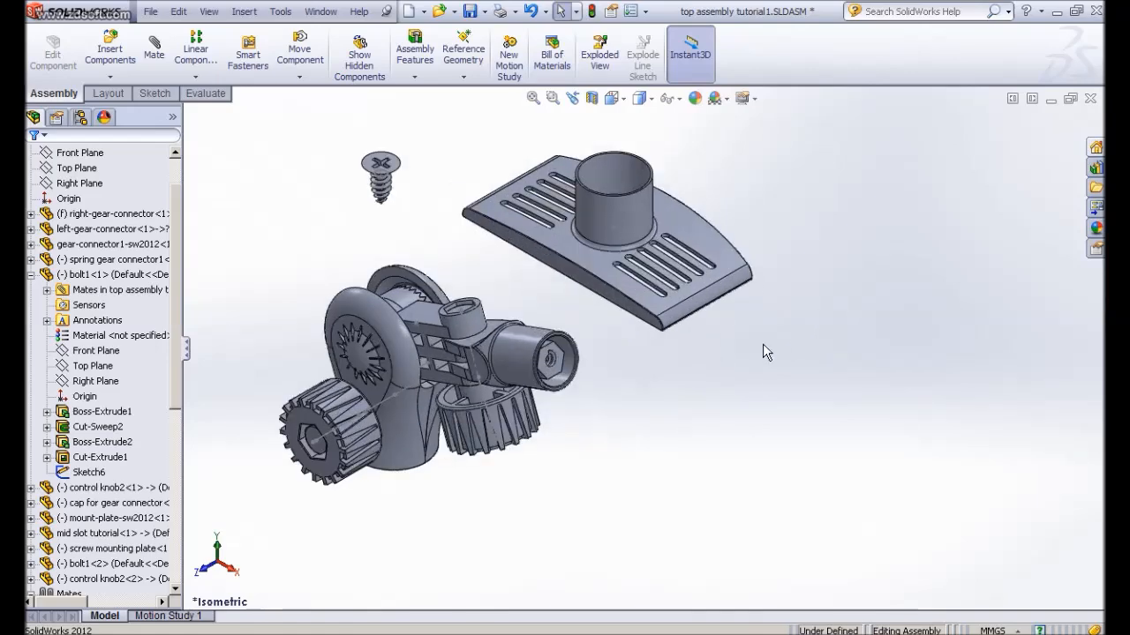
scroll(764, 351, "down", 1)
scroll(761, 355, "down", 2)
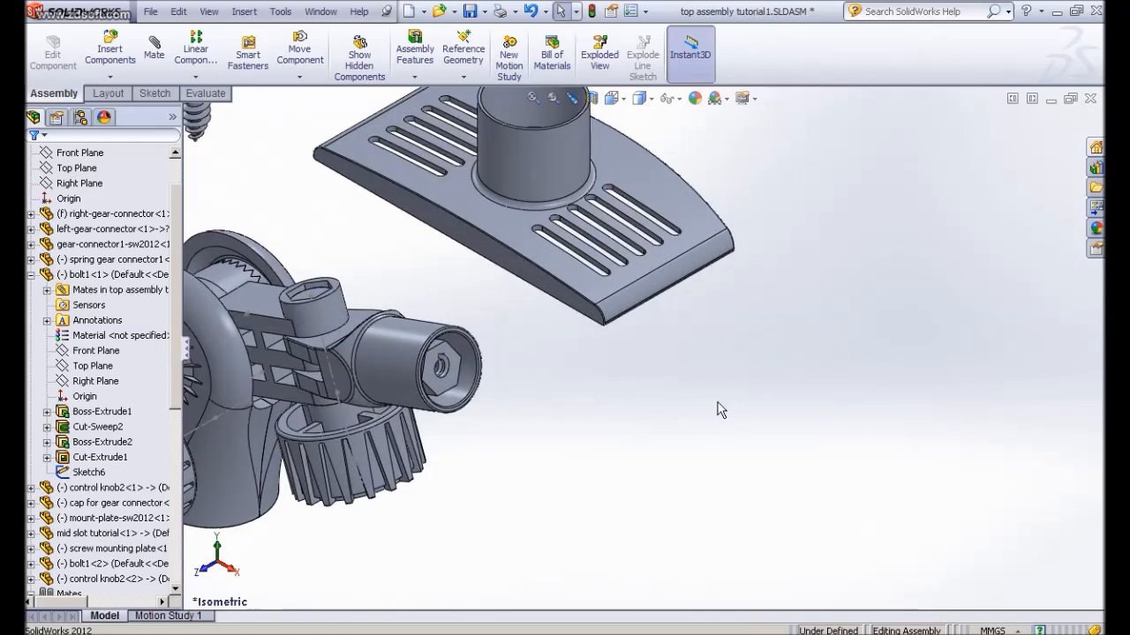
scroll(843, 459, "up", 4)
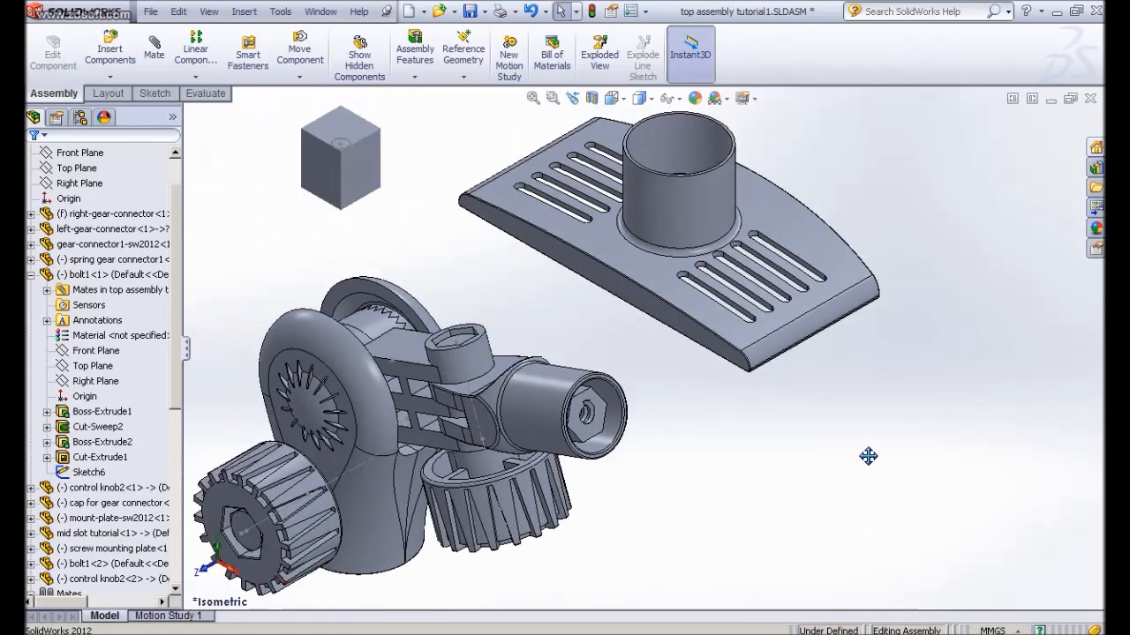
middle_click_drag(869, 453, 858, 446, "ctrl")
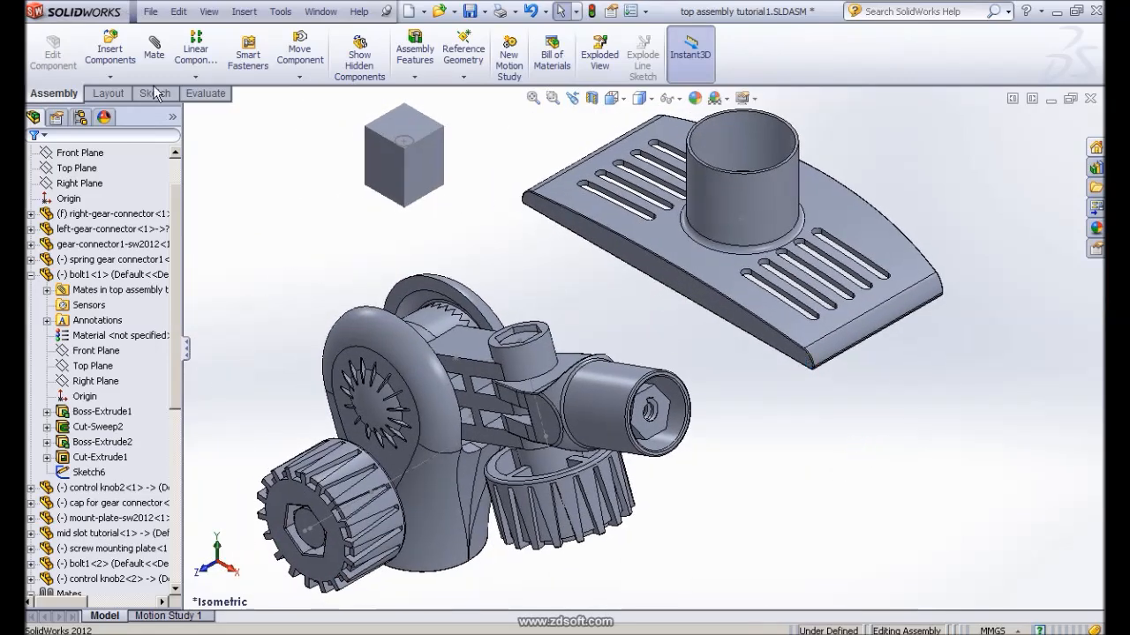
left_click(154, 51)
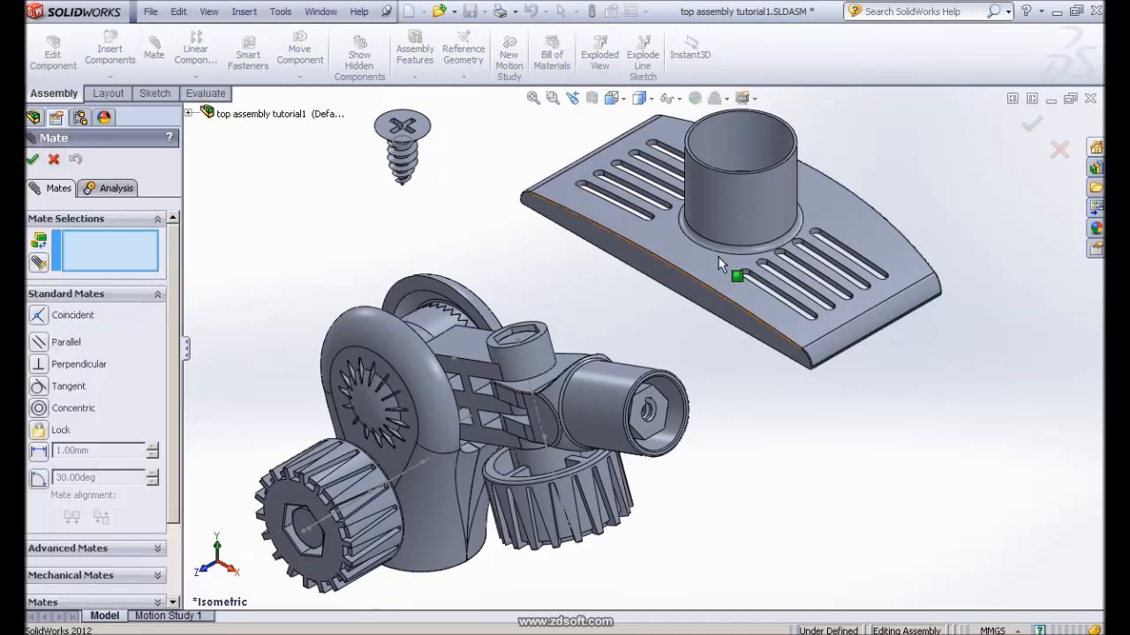
left_click(741, 196)
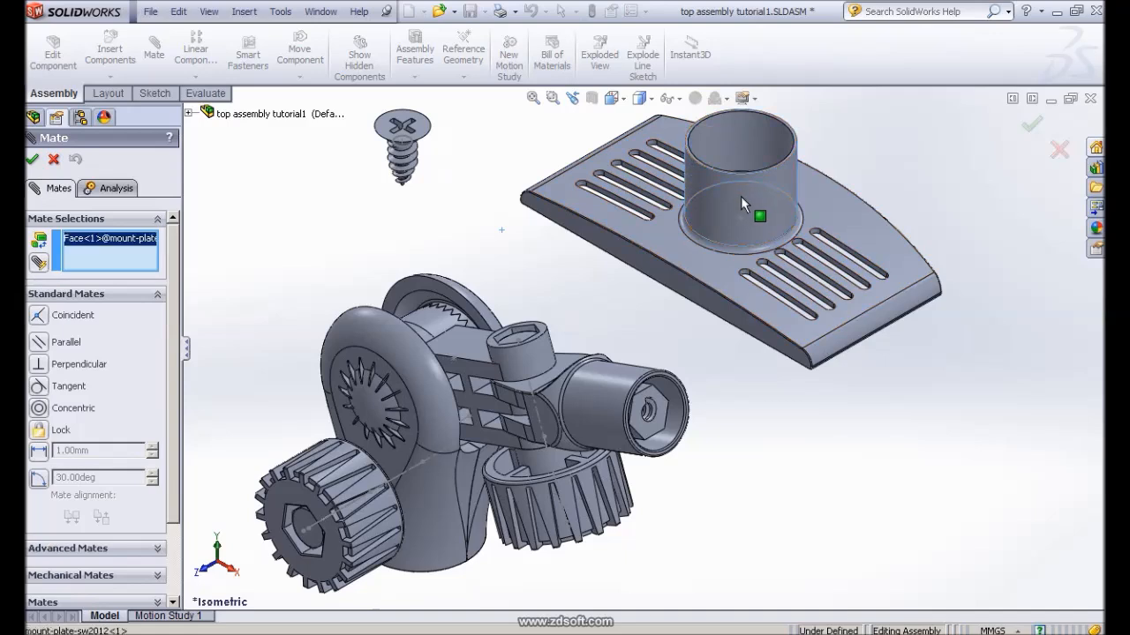
left_click(597, 394)
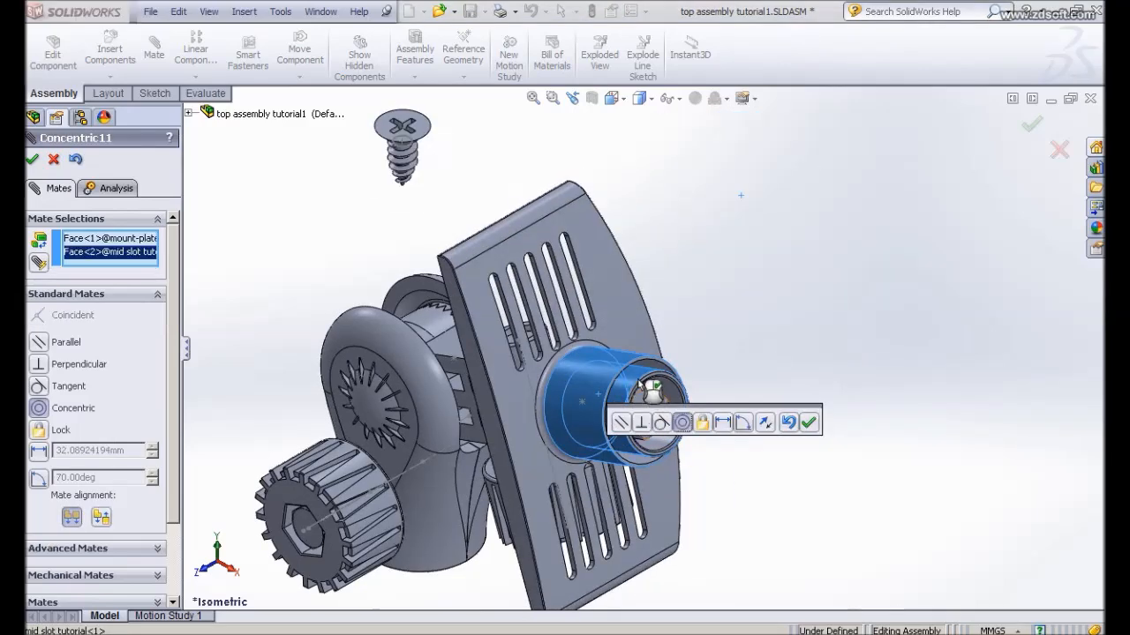
left_click(765, 424)
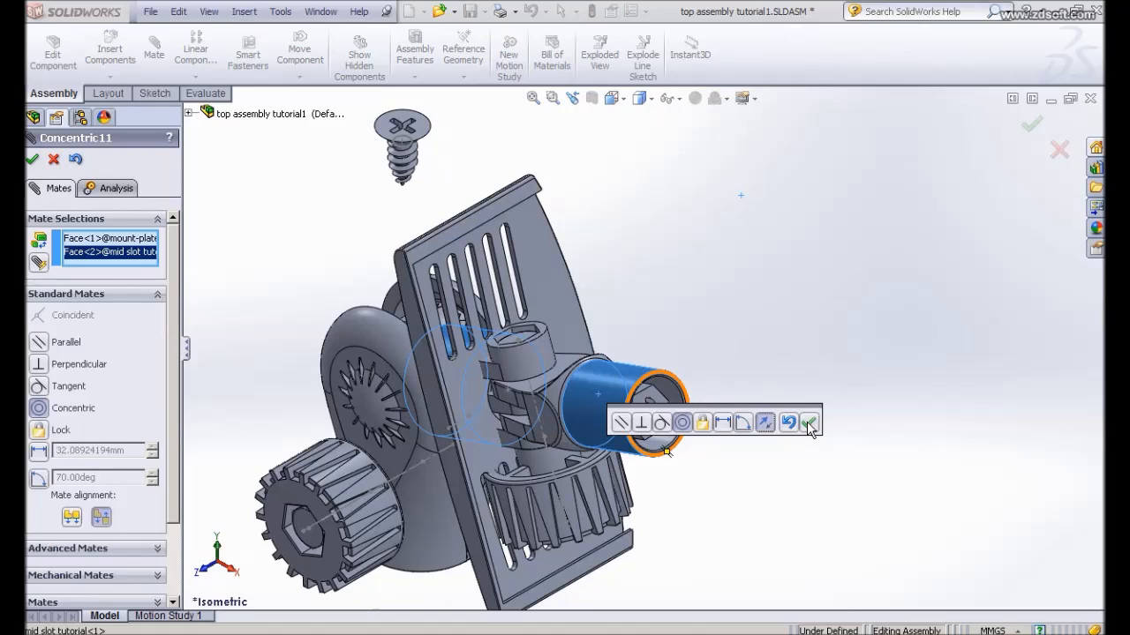
left_click(810, 425)
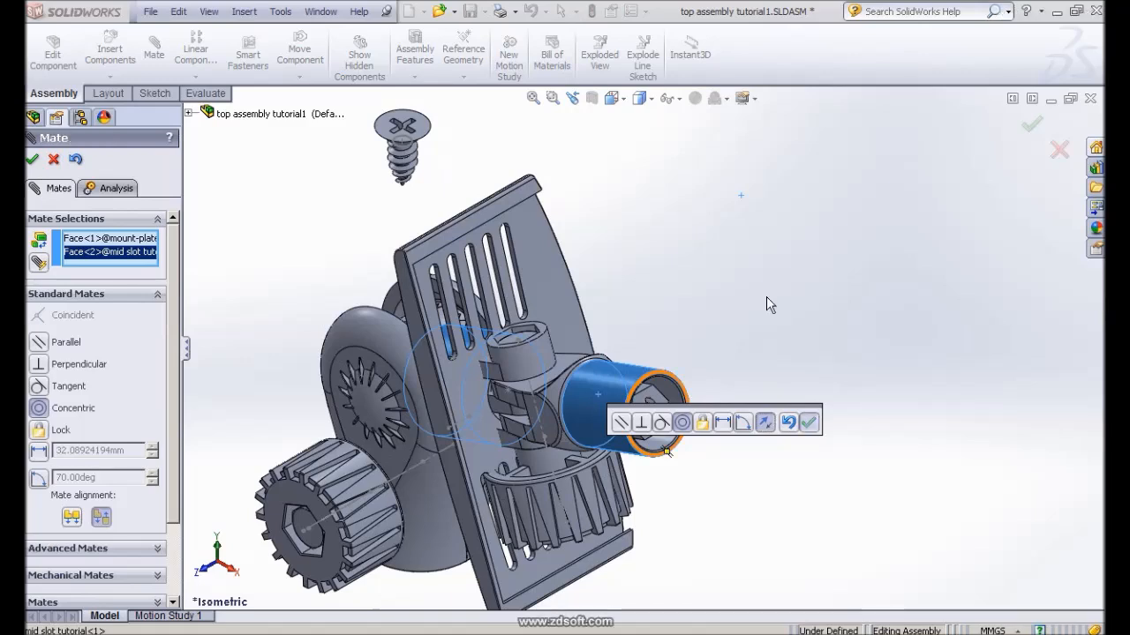
Slide the mount plate outward along the shared axis until it clears the open end of the mid slot
middle_click_drag(703, 281, 623, 338)
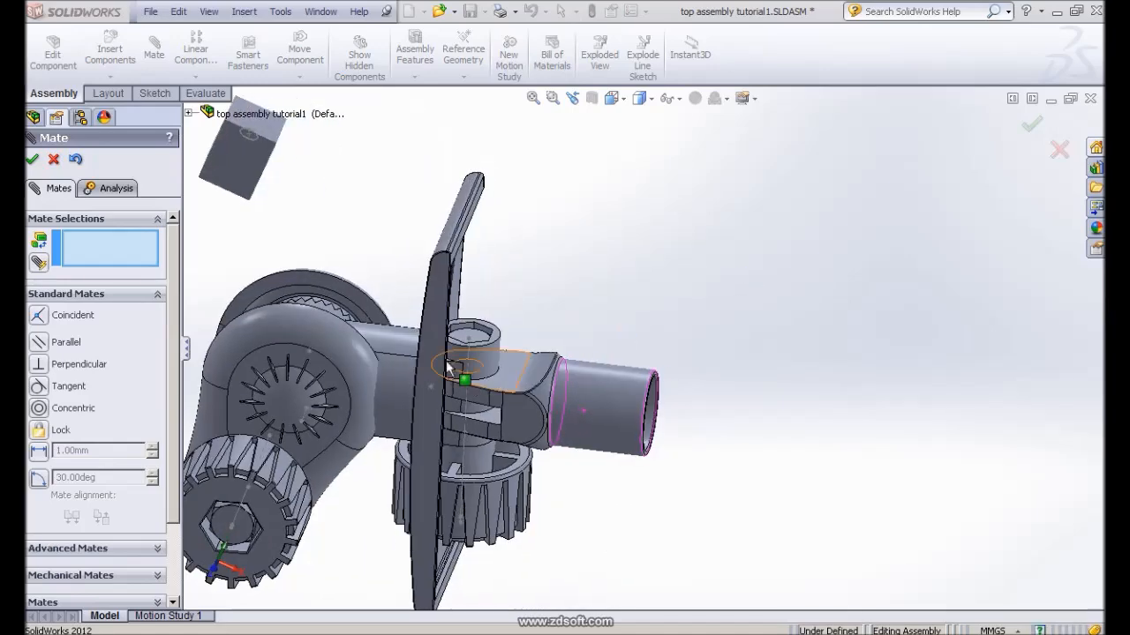
left_click(432, 333)
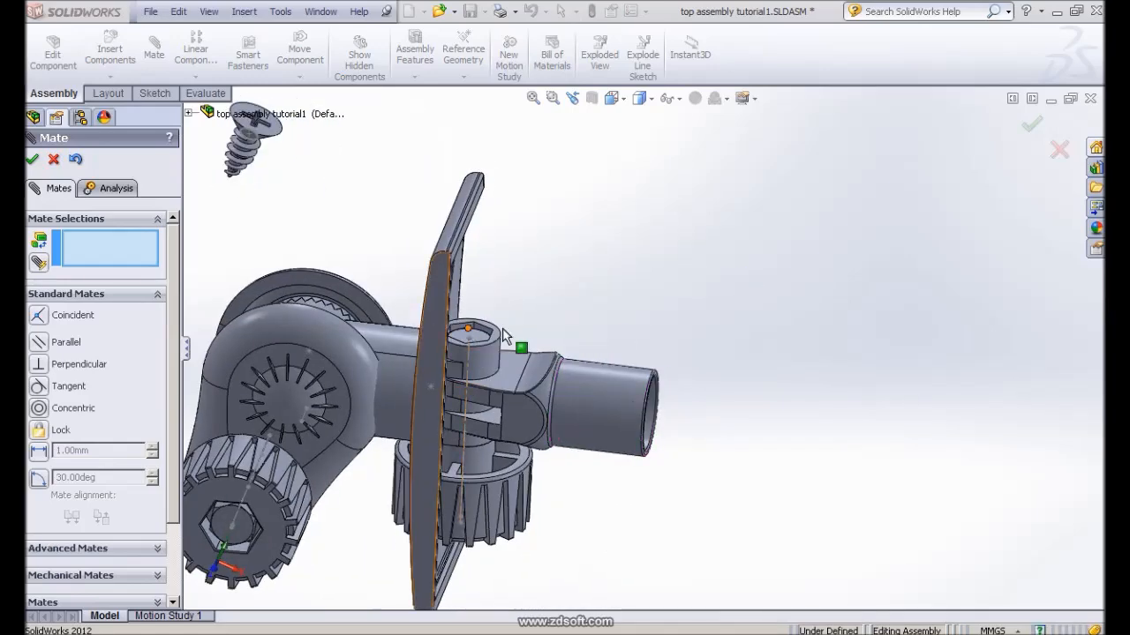
left_click_drag(816, 348, 912, 398)
Add a coincident mate between a flat of the mount plate's hexagonal socket and the matching flat of the mid slot's hexagon
middle_click_drag(926, 448, 1001, 368)
scroll(785, 331, "down", 5)
middle_click_drag(366, 346, 715, 257, "ctrl")
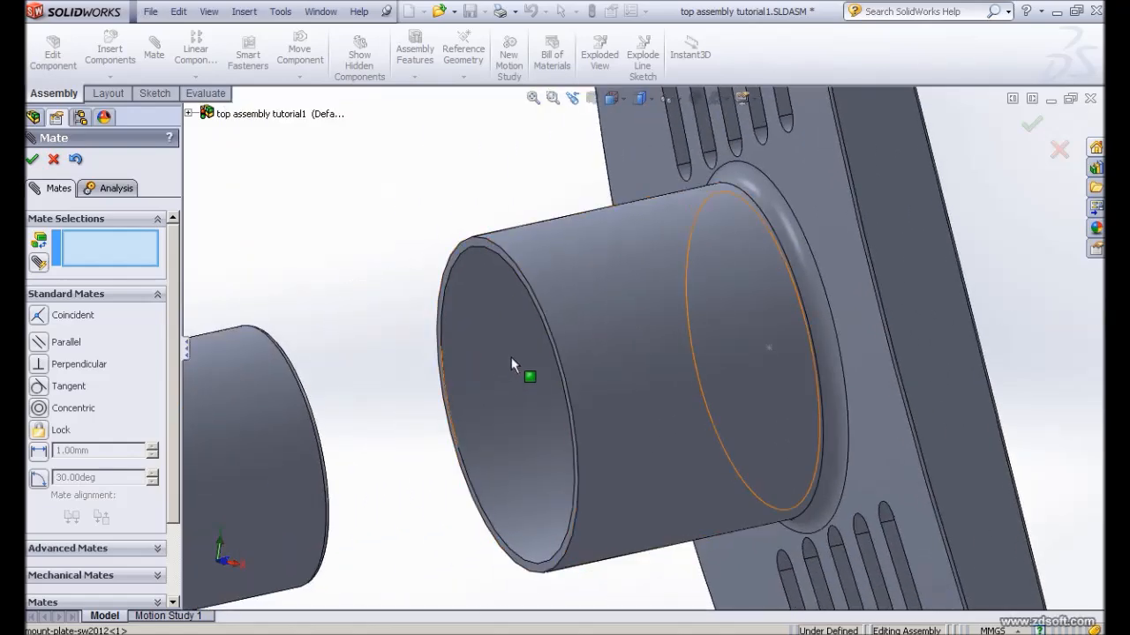
middle_click_drag(378, 323, 416, 276)
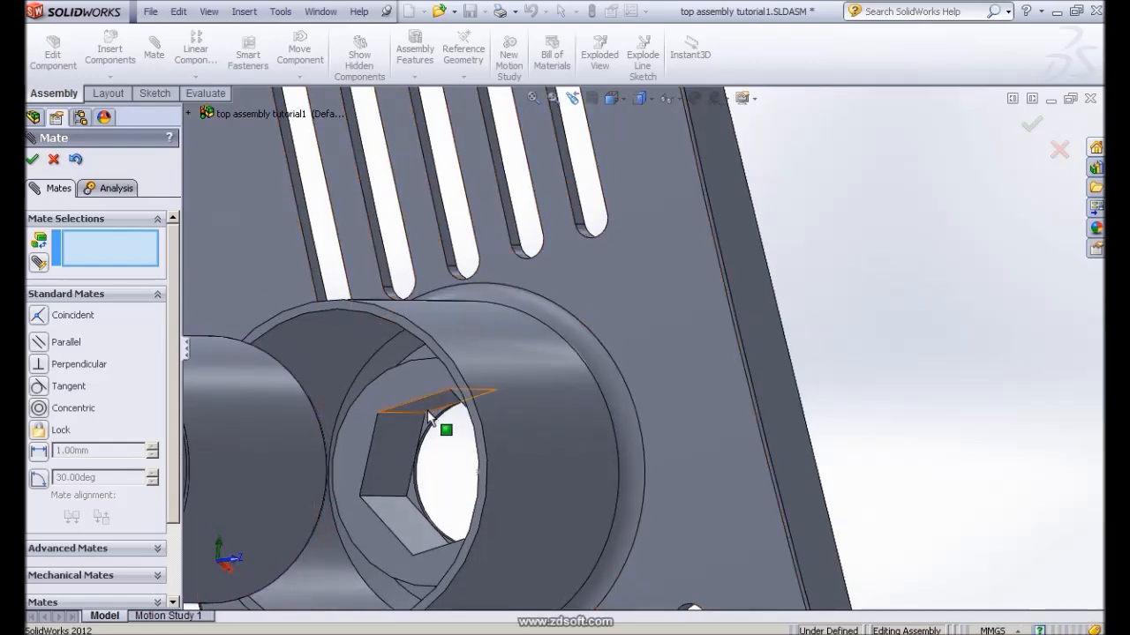
left_click(426, 408)
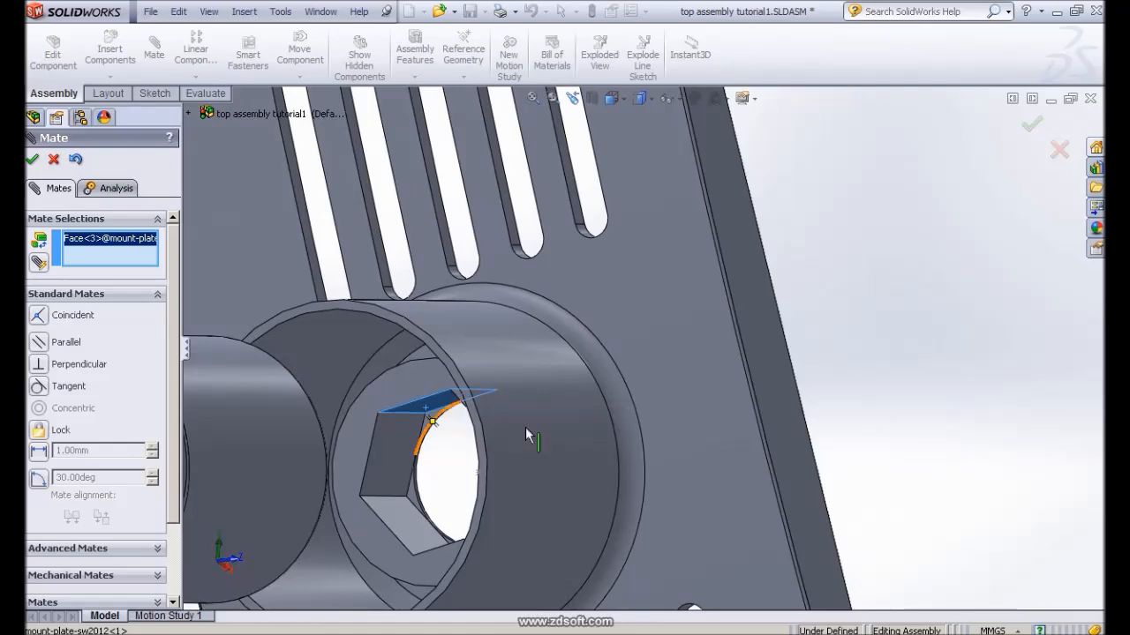
middle_click_drag(526, 428, 378, 483)
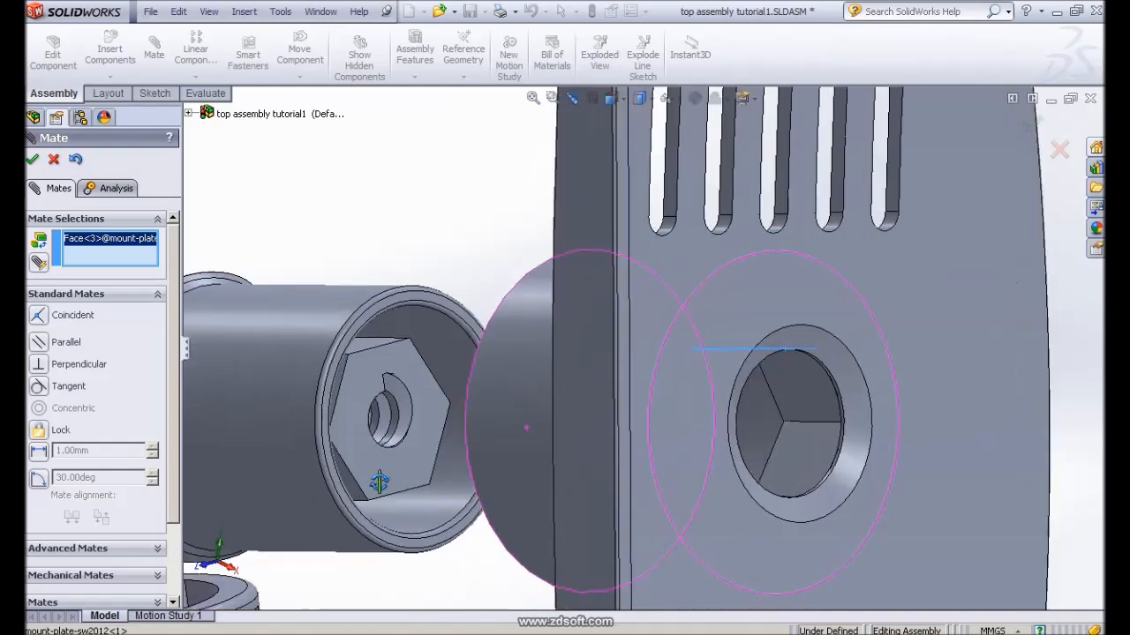
left_click(365, 341)
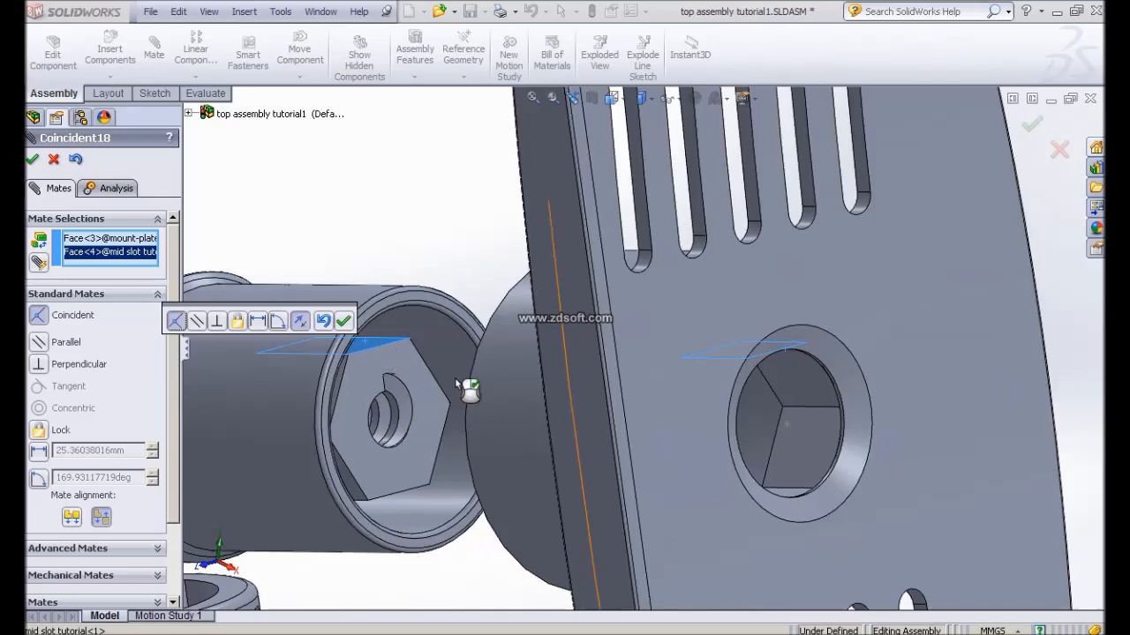
left_click(343, 323)
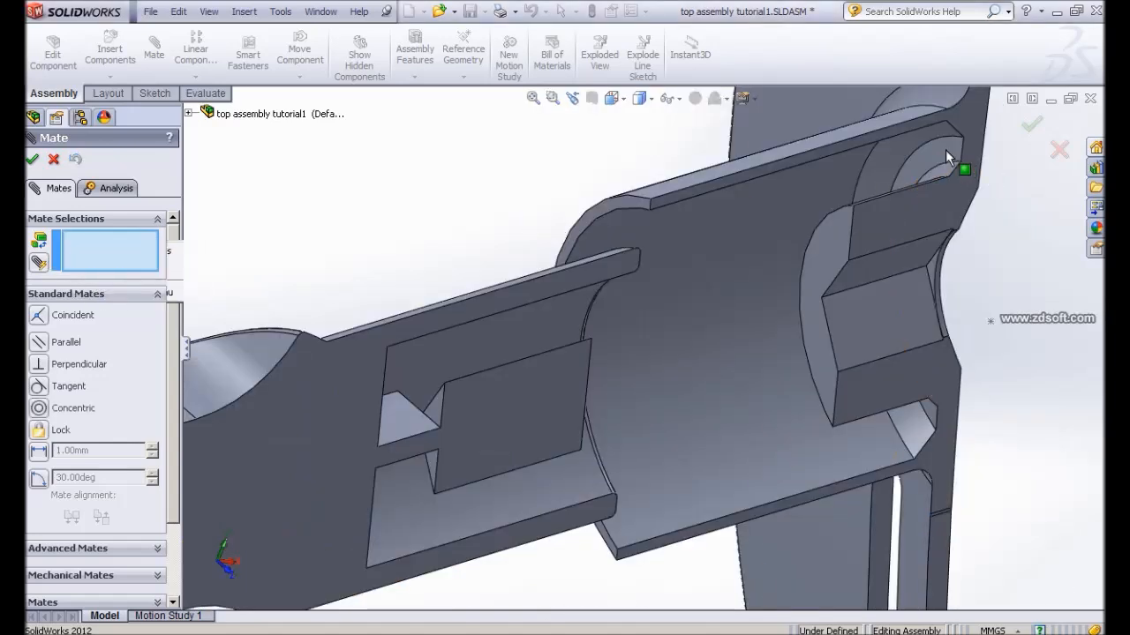
With the assembly sectioned, add a tangent mate between the mount plate's inner groove face and the mid slot's rounded end rim
left_click(951, 149)
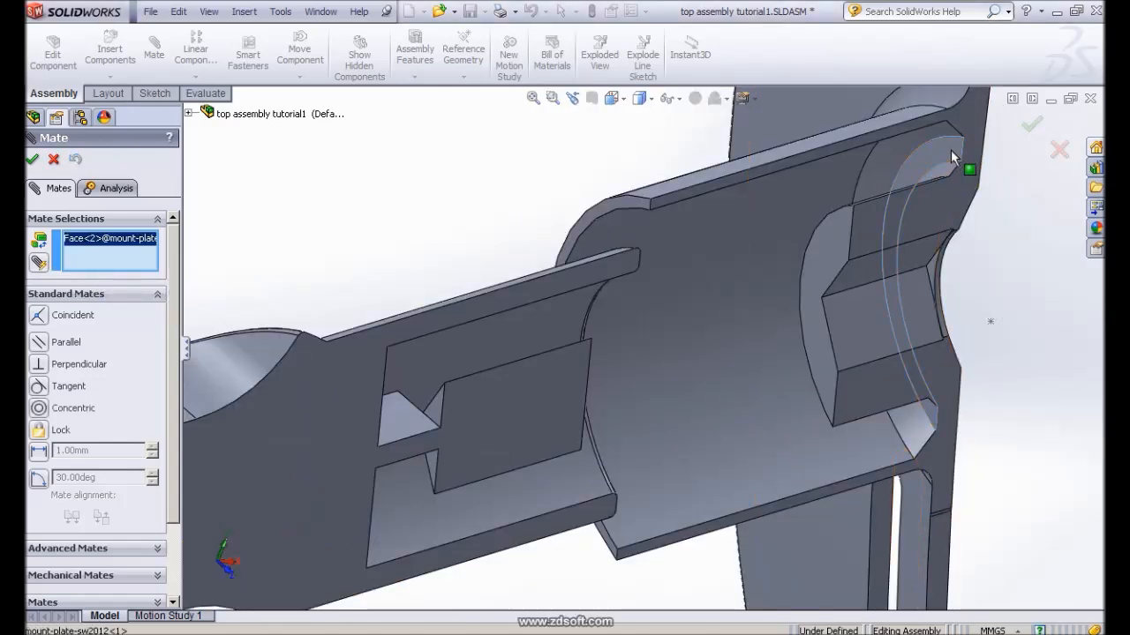
middle_click_drag(518, 180, 456, 241)
scroll(548, 303, "down", 3)
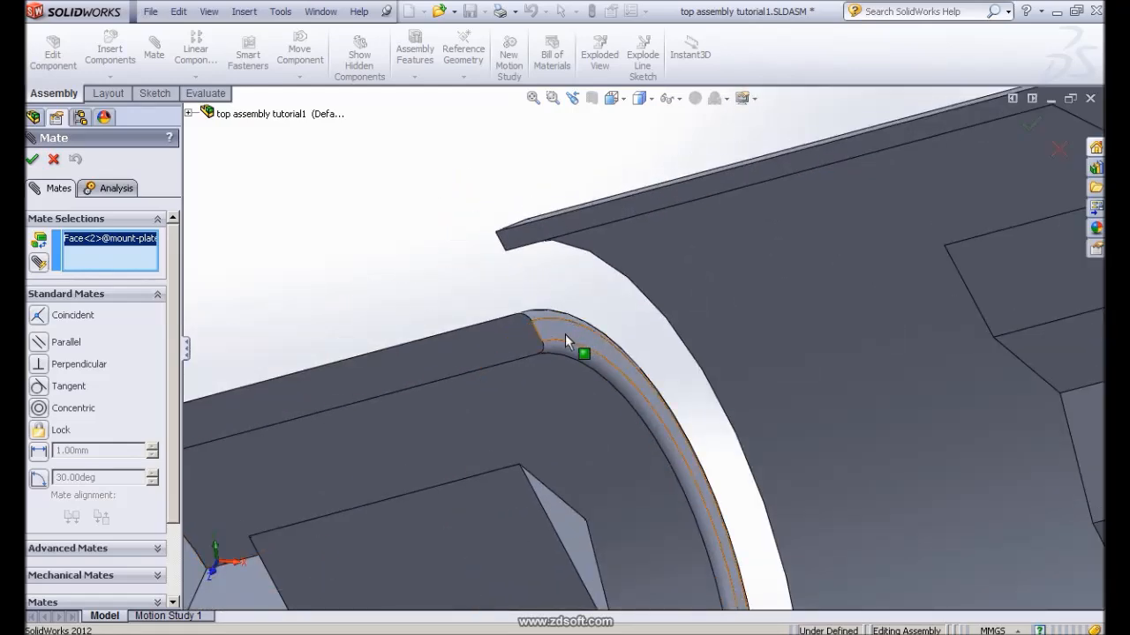
left_click(565, 335)
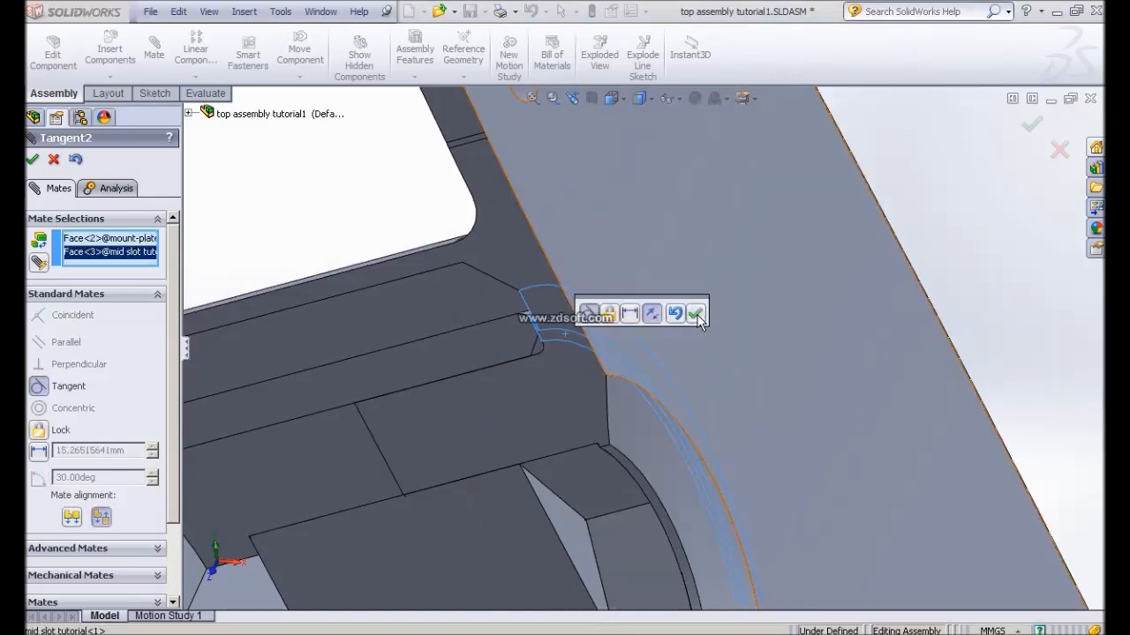
scroll(610, 356, "up", 4)
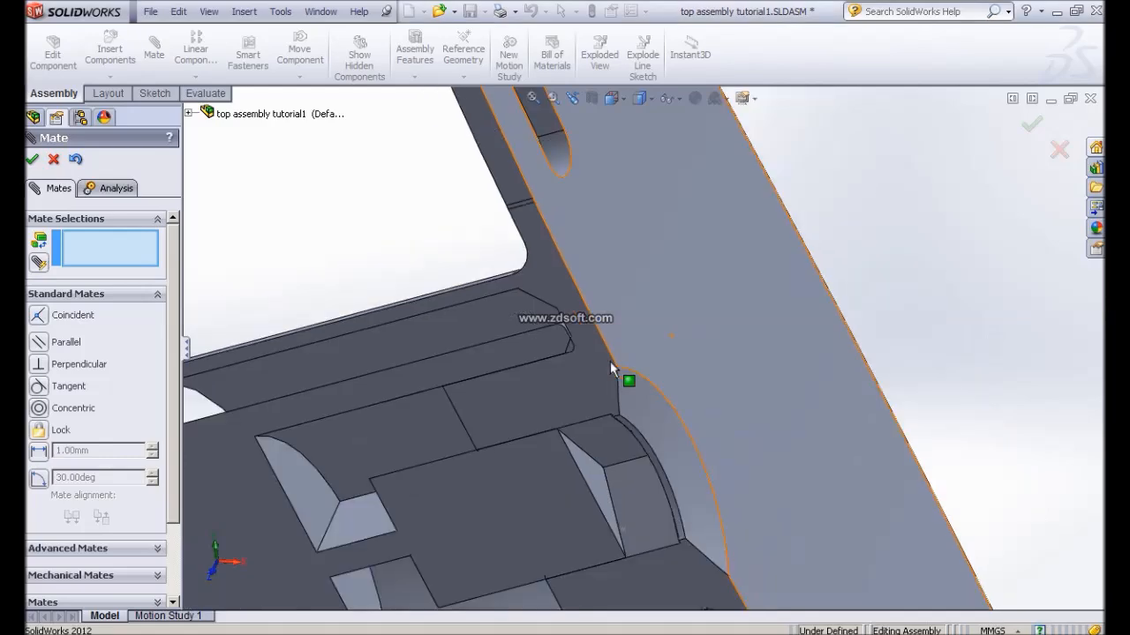
Turn off the section view of the seated mount plate and save the assembly
middle_click_drag(809, 249, 788, 274)
scroll(821, 232, "up", 2)
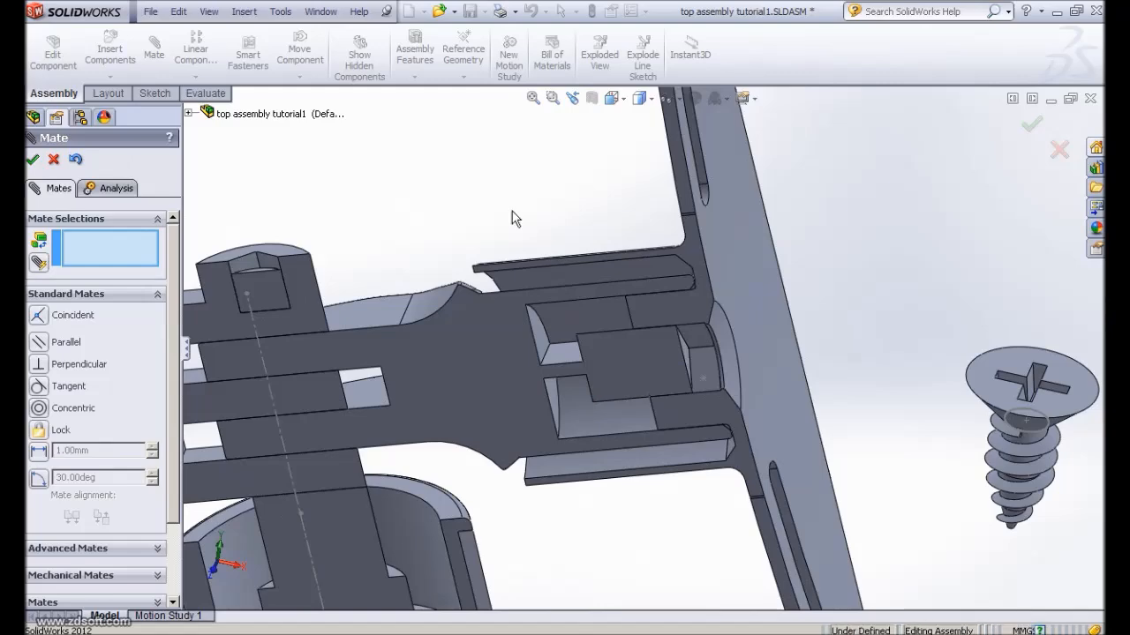
key("Escape")
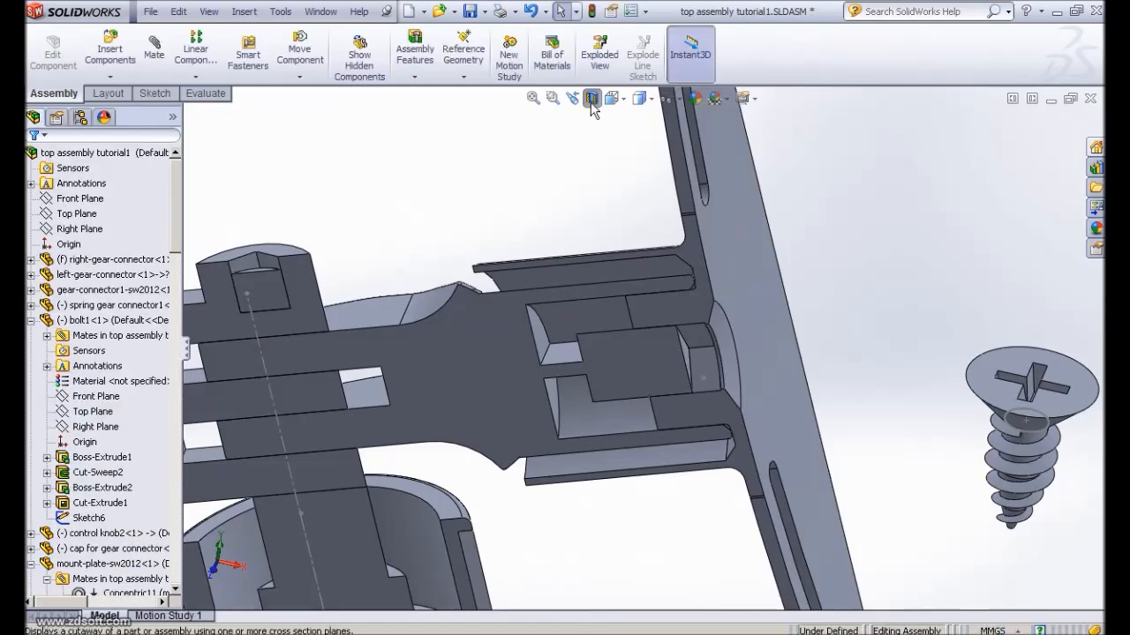
left_click(592, 98)
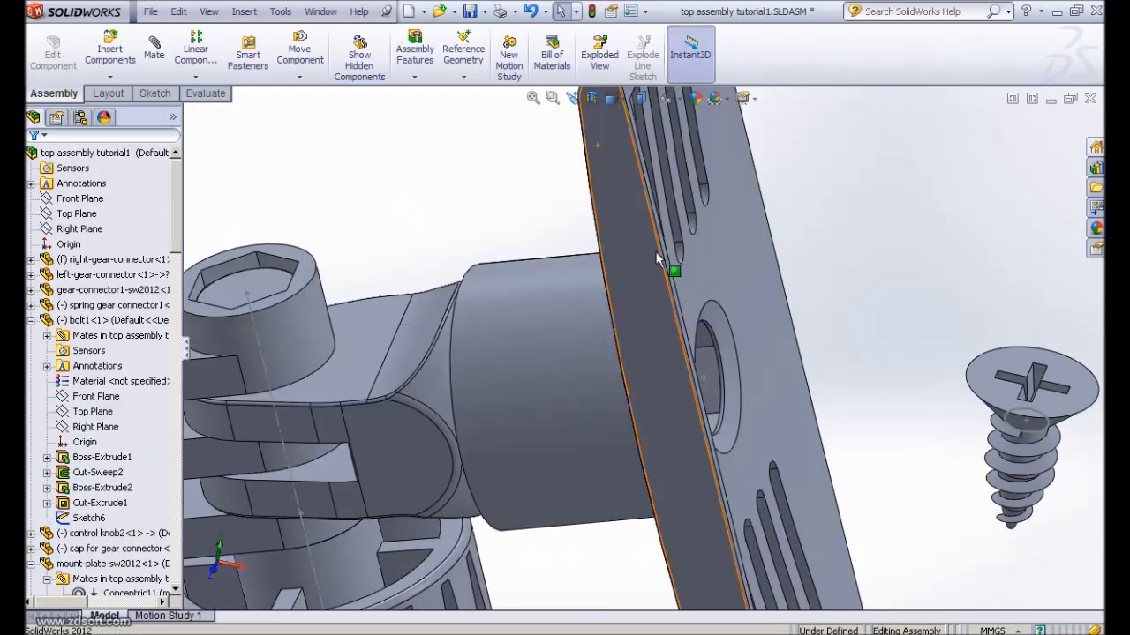
scroll(794, 322, "up", 2)
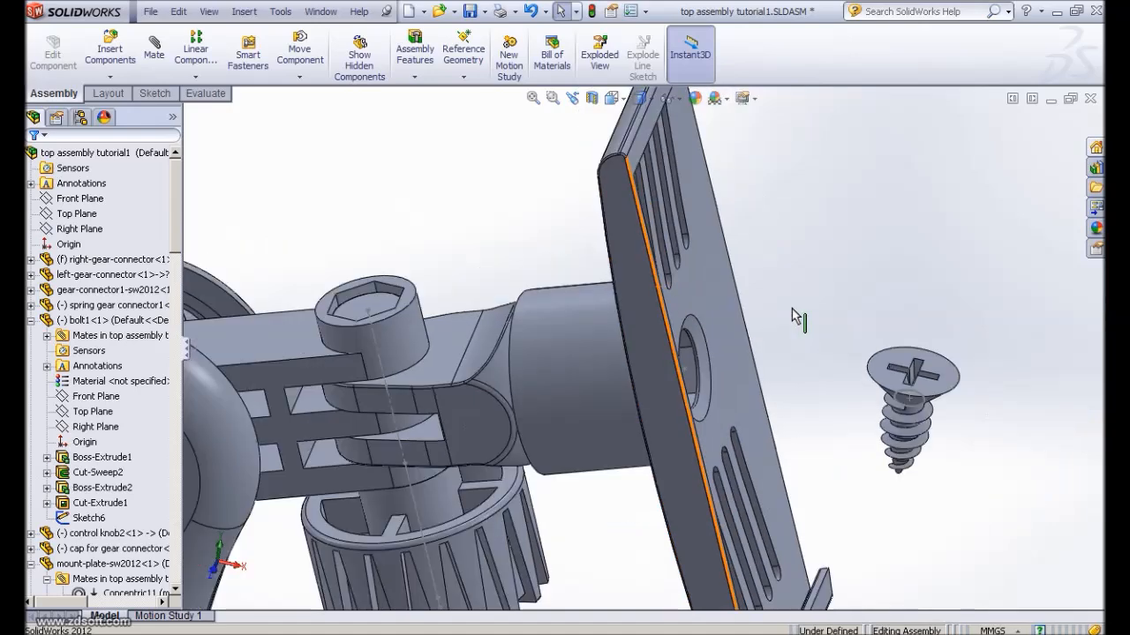
scroll(757, 327, "up", 1)
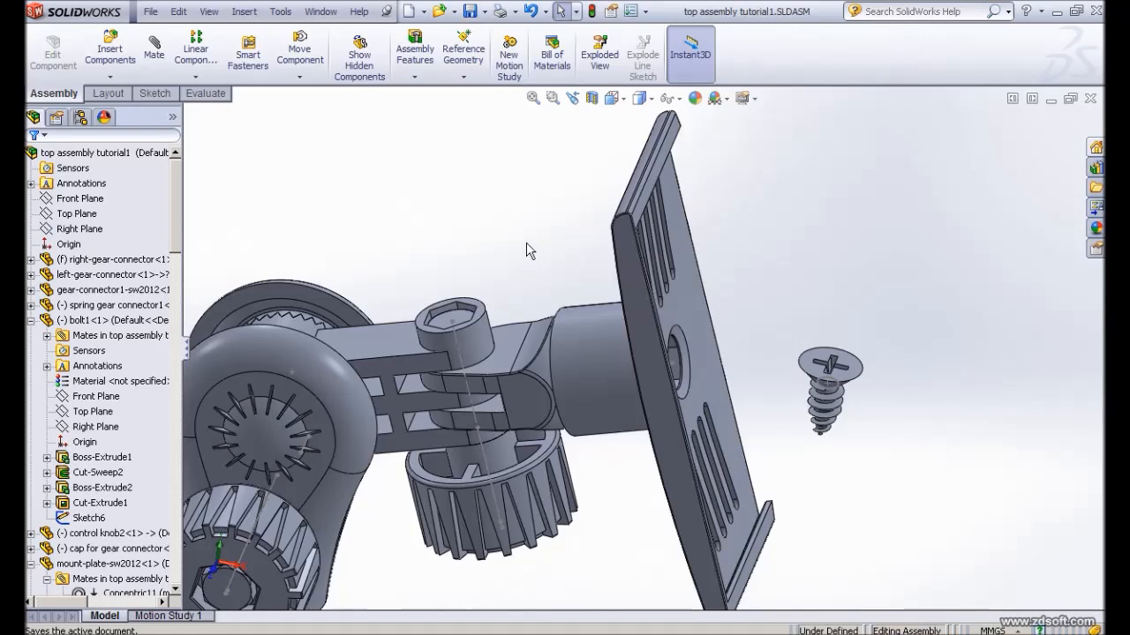
Add a concentric mate between the mounting screw's cylindrical shank and the mount plate's cylindrical boss, with the screw head facing outward
middle_click_drag(548, 209, 567, 189, "ctrl")
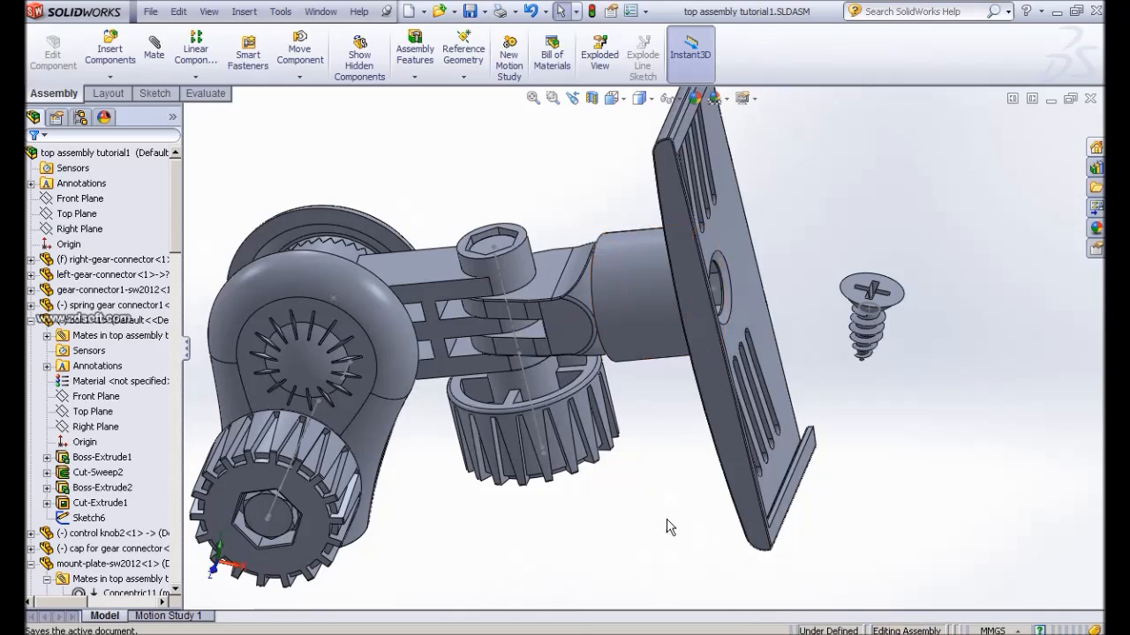
mouse_move(662, 513)
middle_mouse_down()
mouse_move(638, 506)
mouse_move(655, 499)
middle_mouse_up()
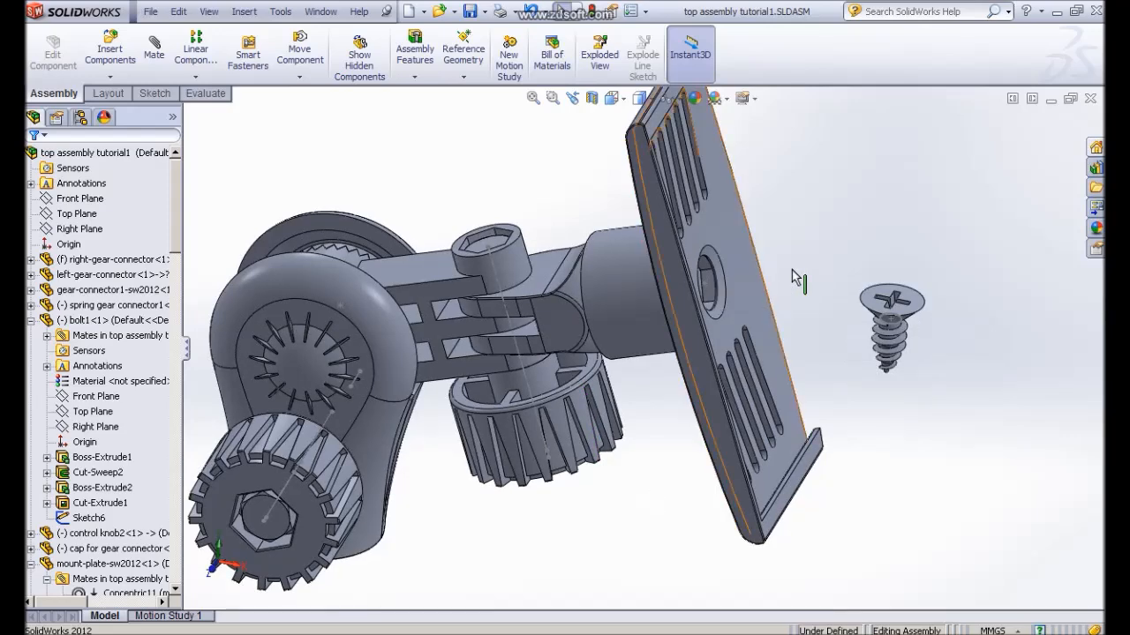
scroll(792, 271, "down", 3)
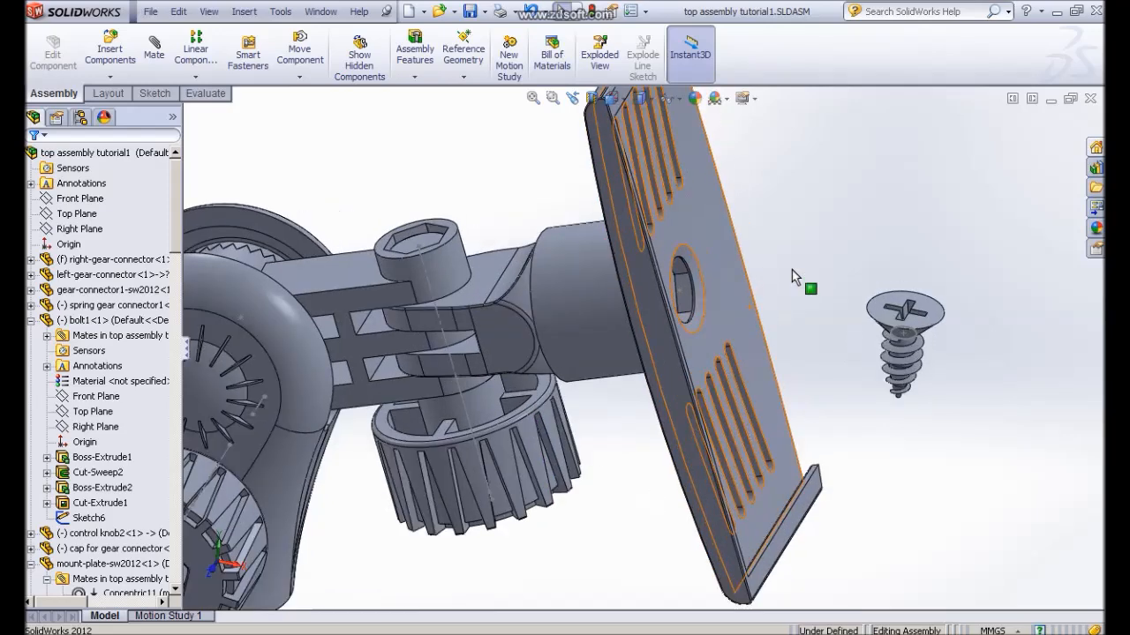
scroll(792, 275, "down", 2)
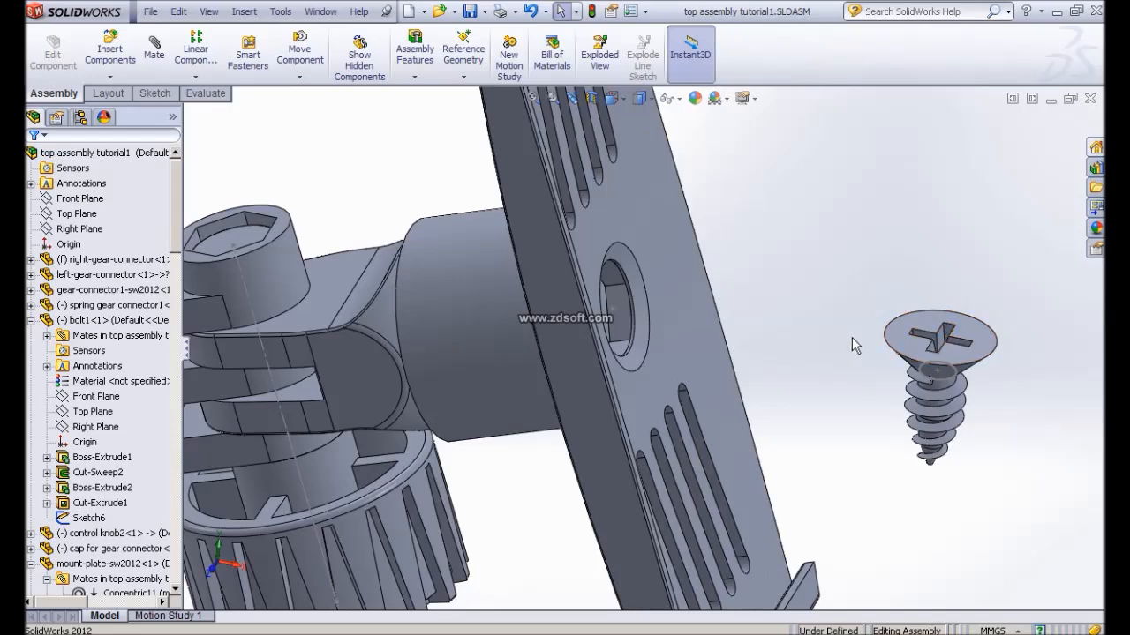
scroll(852, 337, "down", 1)
scroll(841, 330, "up", 2)
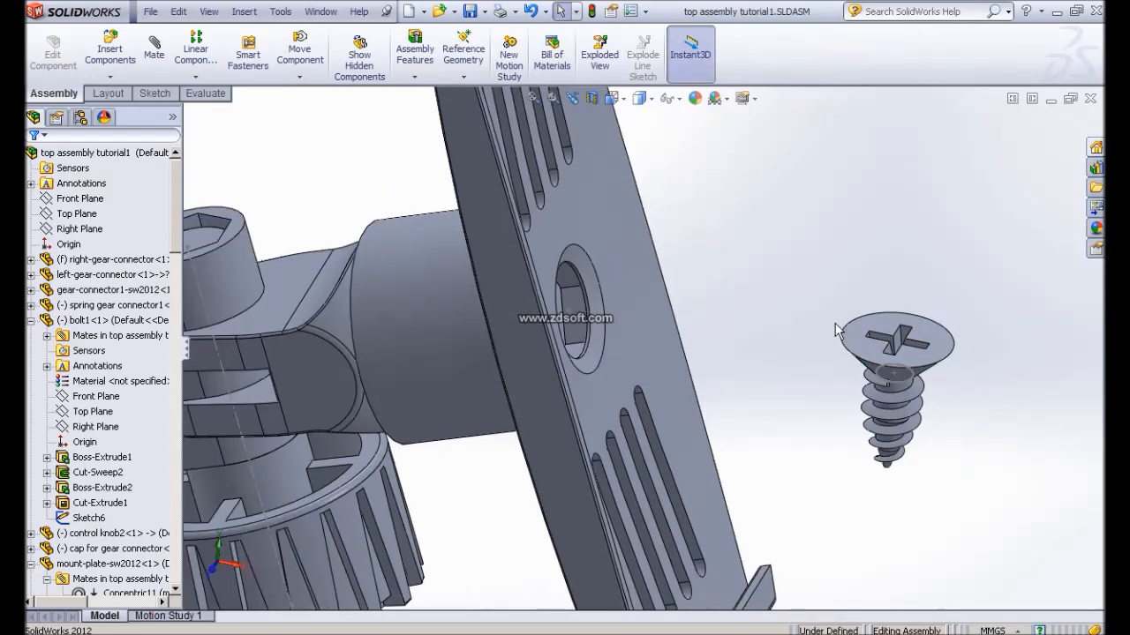
middle_click_drag(791, 239, 814, 298)
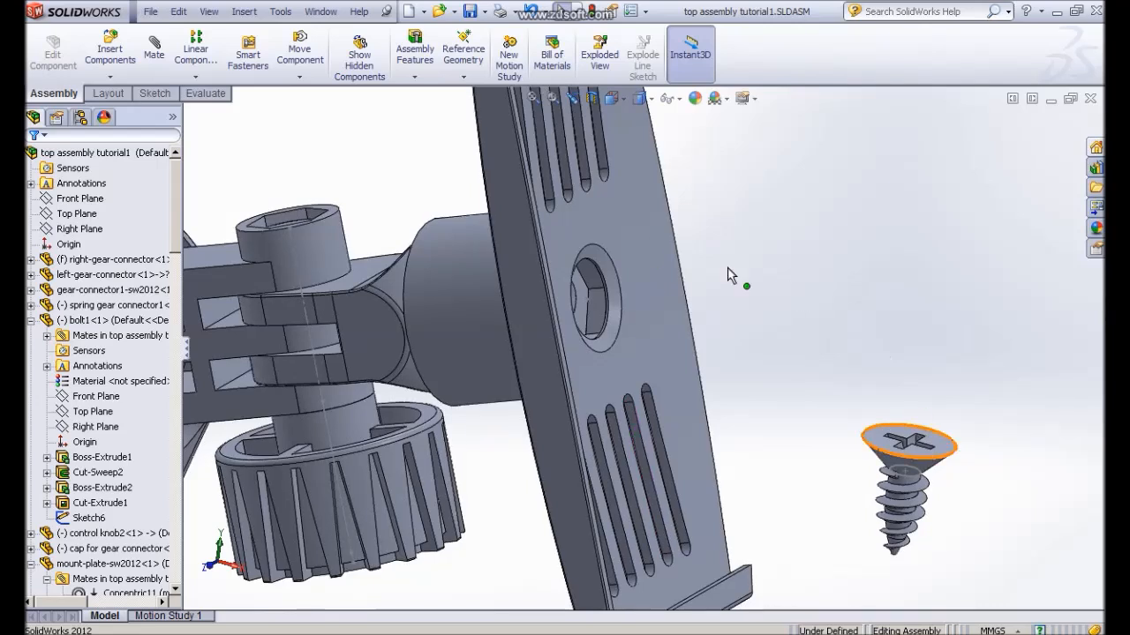
left_click(153, 53)
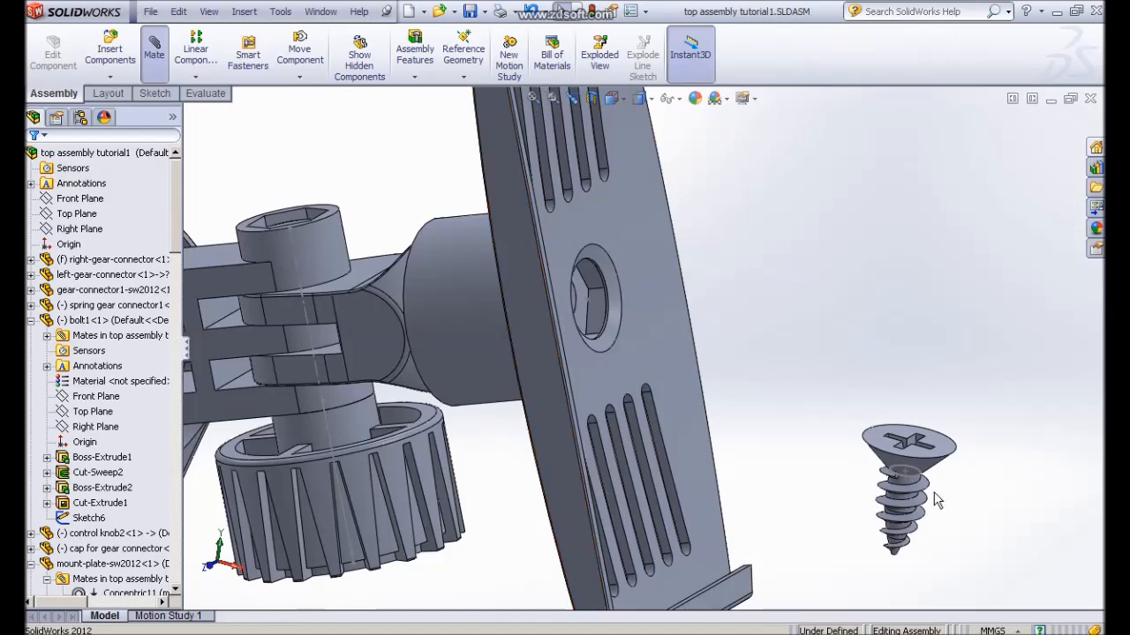
scroll(940, 486, "down", 3)
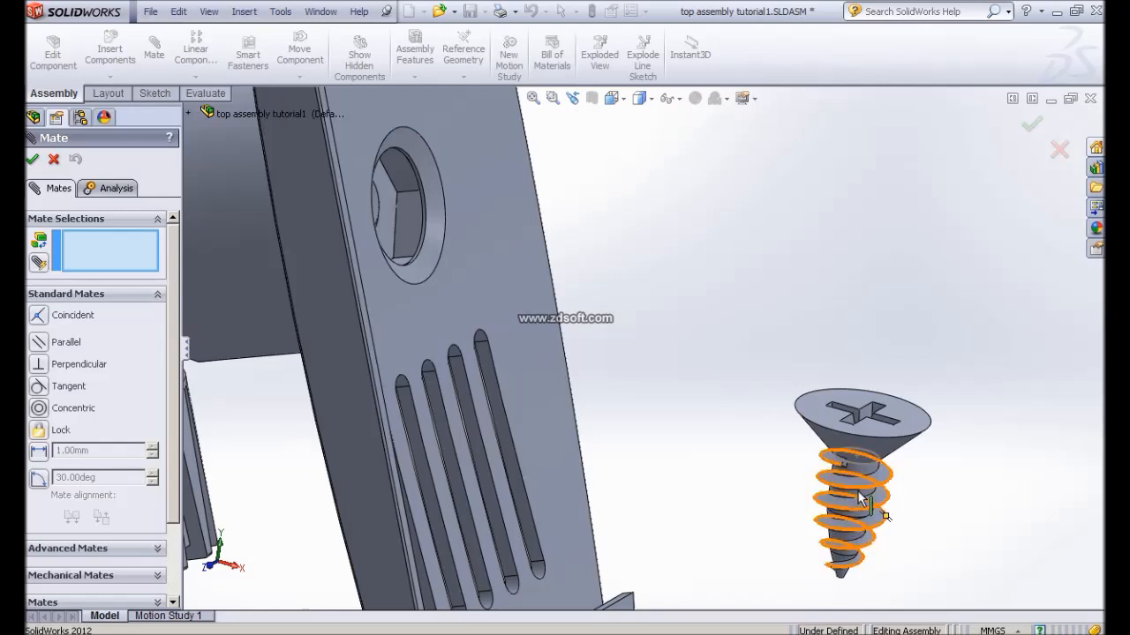
scroll(860, 499, "down", 3)
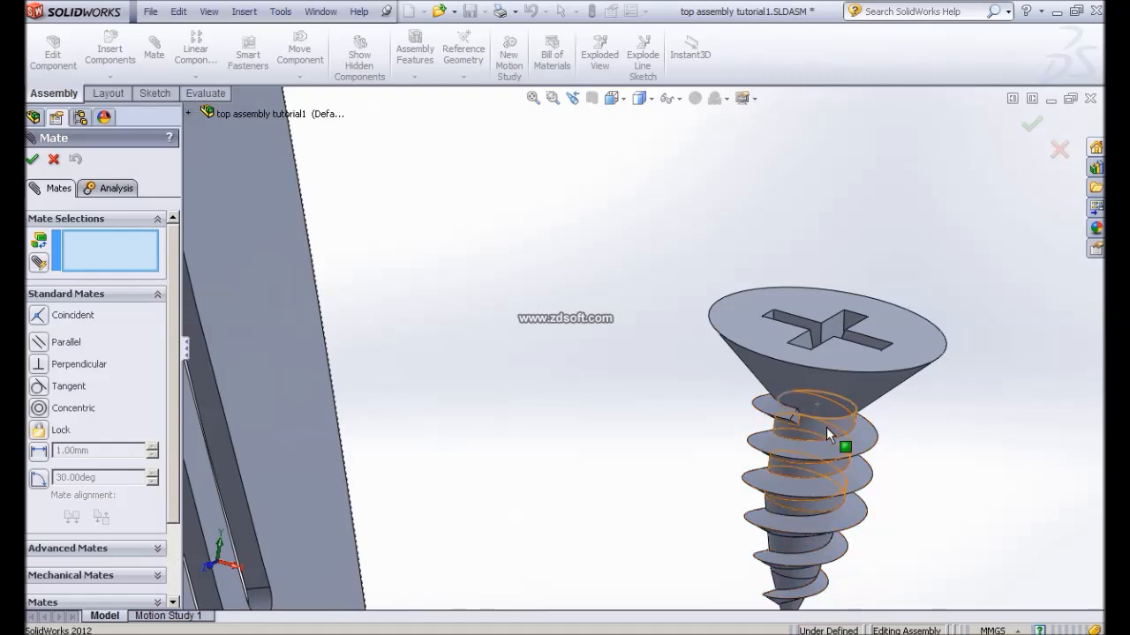
left_click(826, 426)
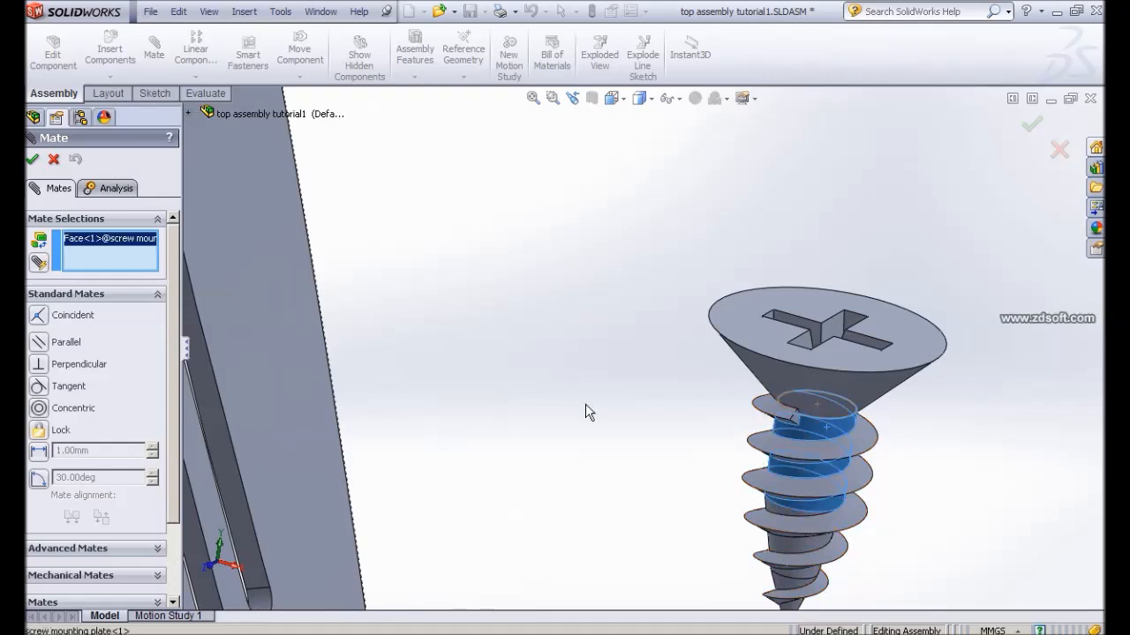
scroll(585, 404, "up", 1)
scroll(585, 403, "up", 3)
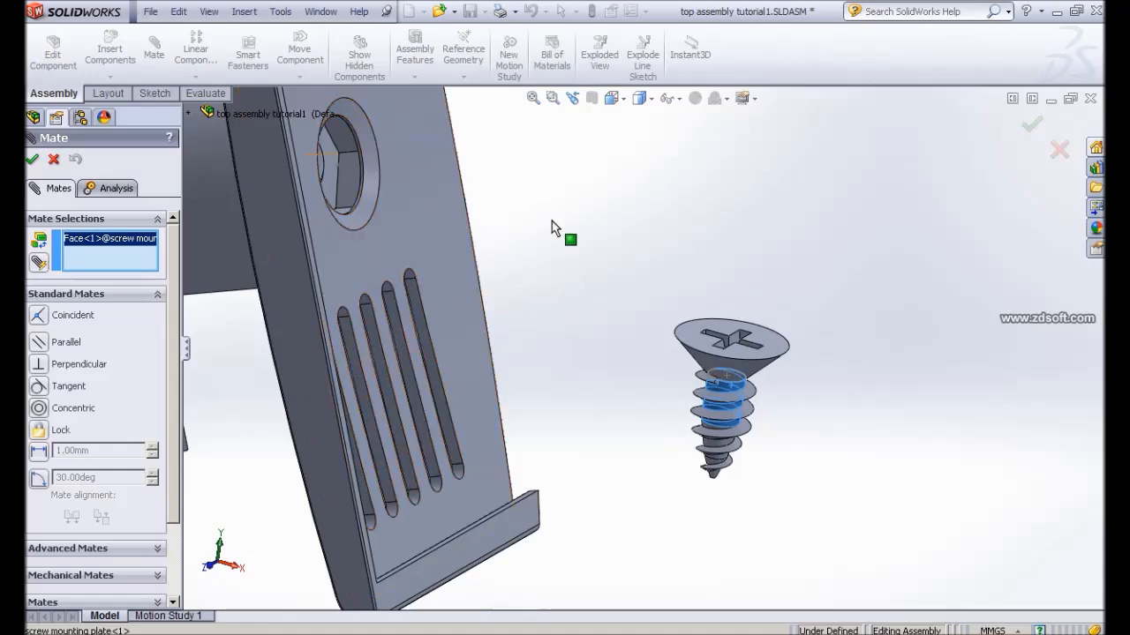
middle_click_drag(523, 224, 542, 207)
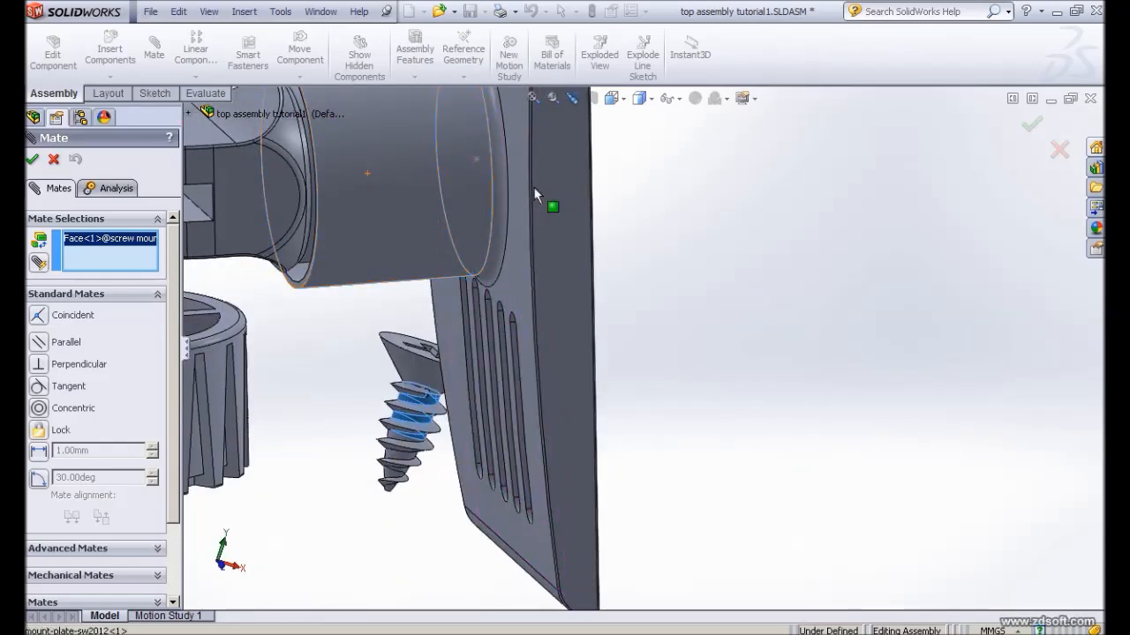
left_click(534, 188)
middle_click_drag(697, 261, 674, 278)
middle_click_drag(127, 390, 55, 405)
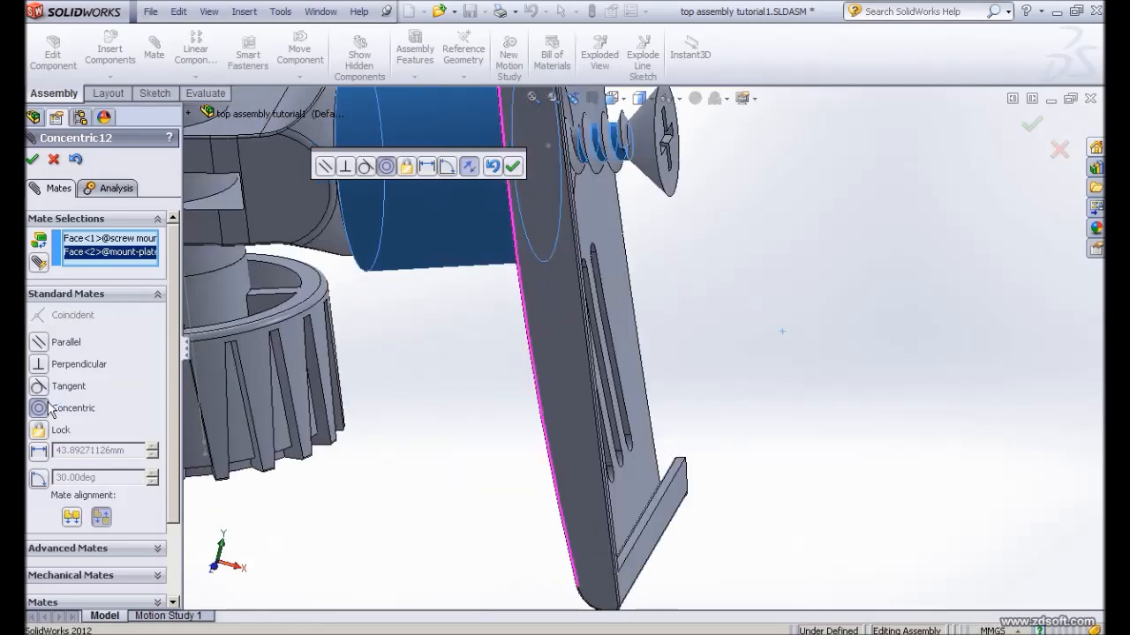
mouse_move(783, 266)
middle_mouse_down()
mouse_move(747, 277)
mouse_move(777, 288)
middle_mouse_up()
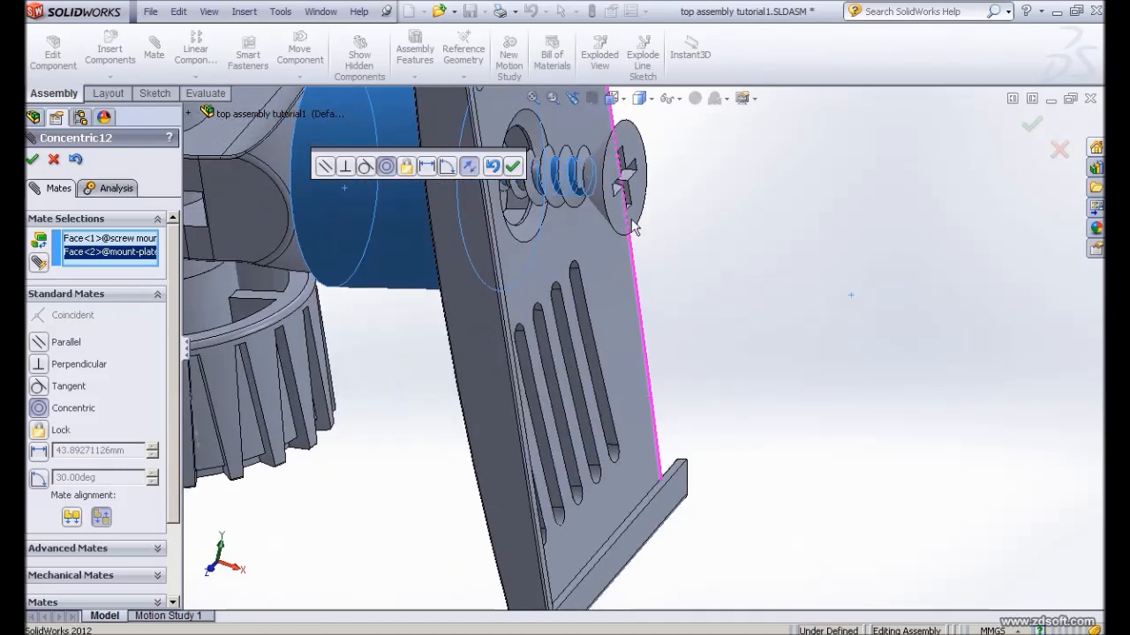
left_click(513, 167)
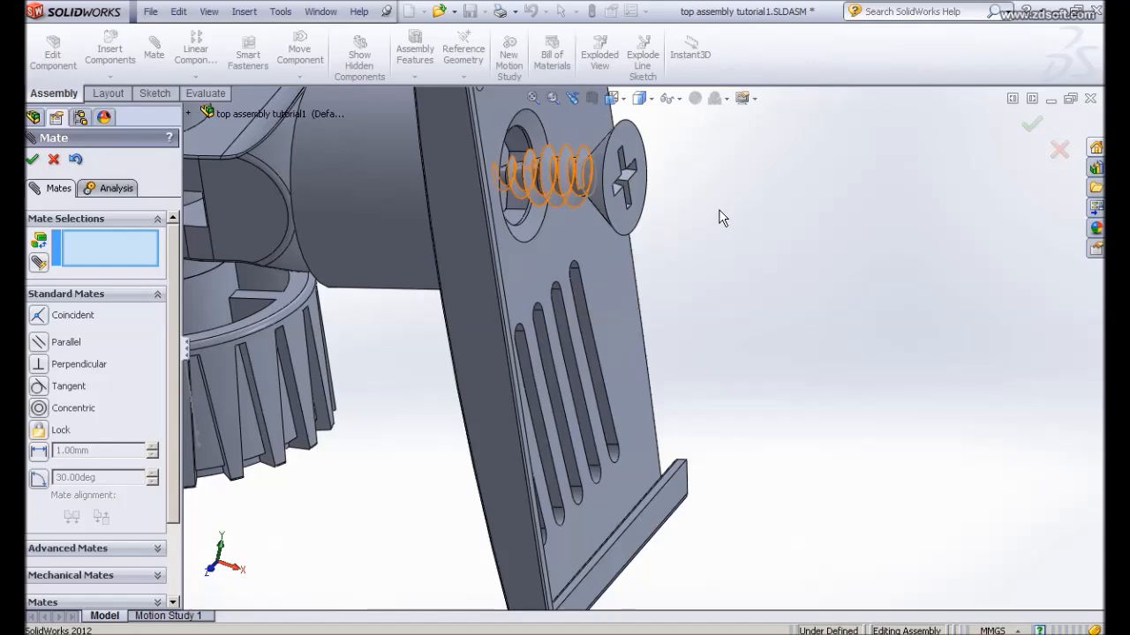
Add a tangent mate between the flat top of the screw head and the mount plate's curved outer face, and finish mating
middle_click_drag(732, 227, 749, 233)
middle_click_drag(761, 234, 789, 172)
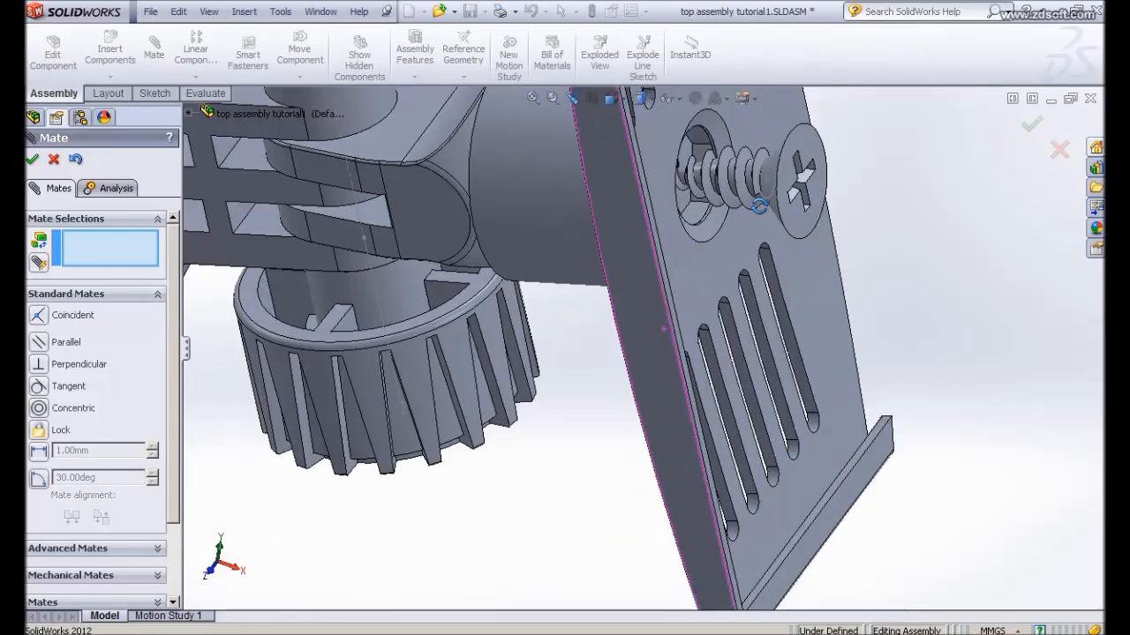
left_click(805, 150)
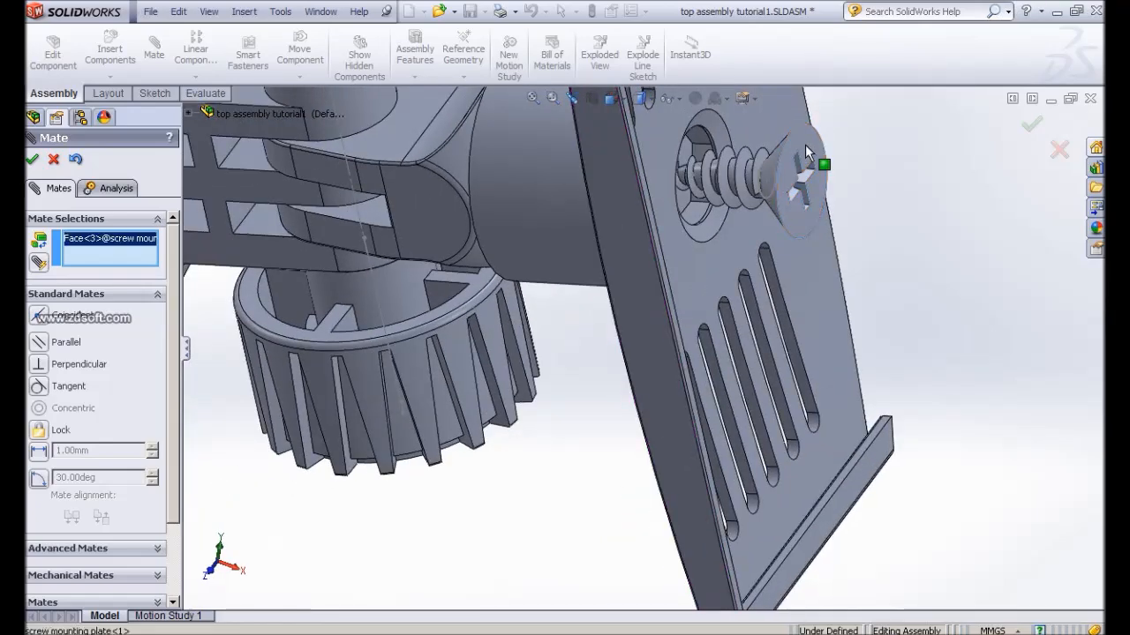
left_click(702, 262)
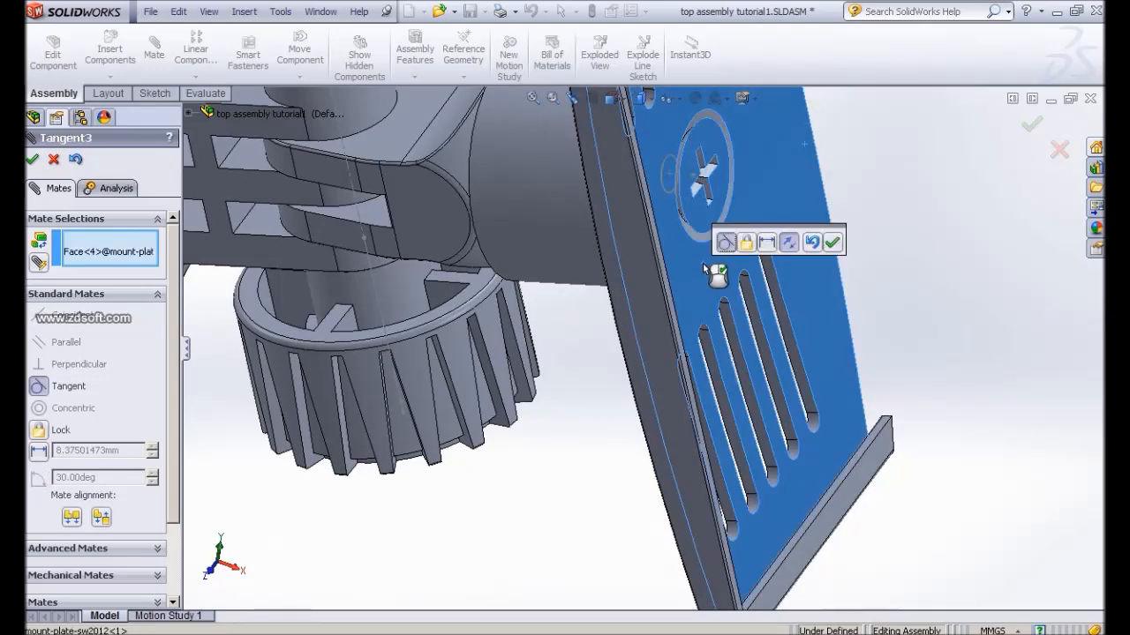
left_click(833, 243)
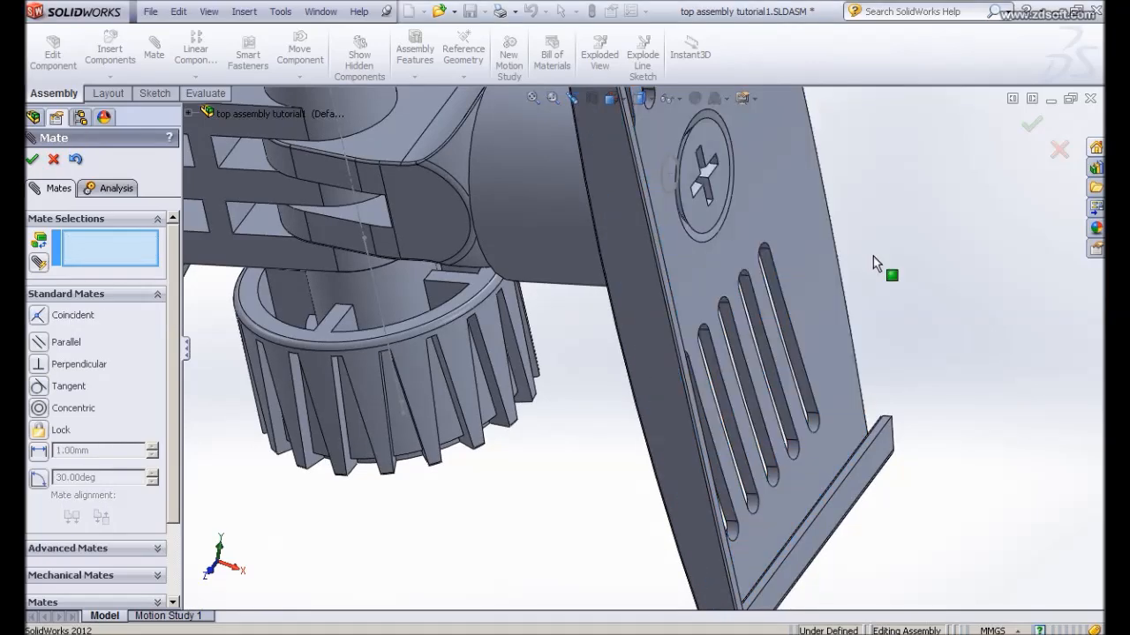
left_click(32, 161)
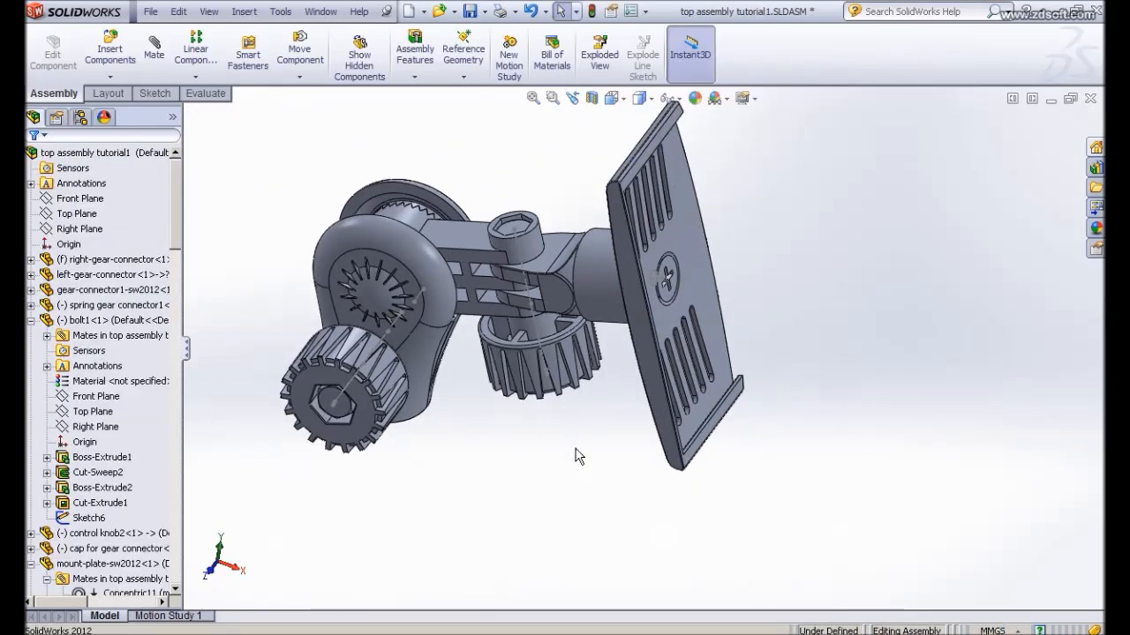
Inspect the completed mount assembly from isometric, side and close-up views, including the screw seated in the mount plate
key("ctrl+7")
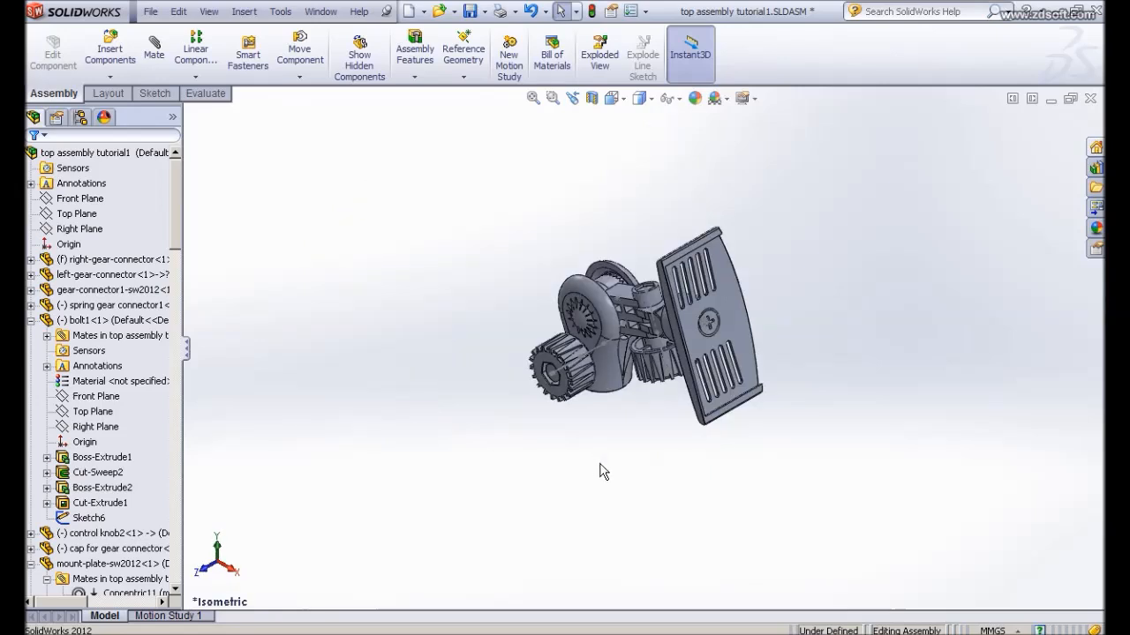
mouse_move(683, 390)
middle_mouse_down()
mouse_move(687, 379)
mouse_move(673, 383)
middle_mouse_up()
key("ctrl+7")
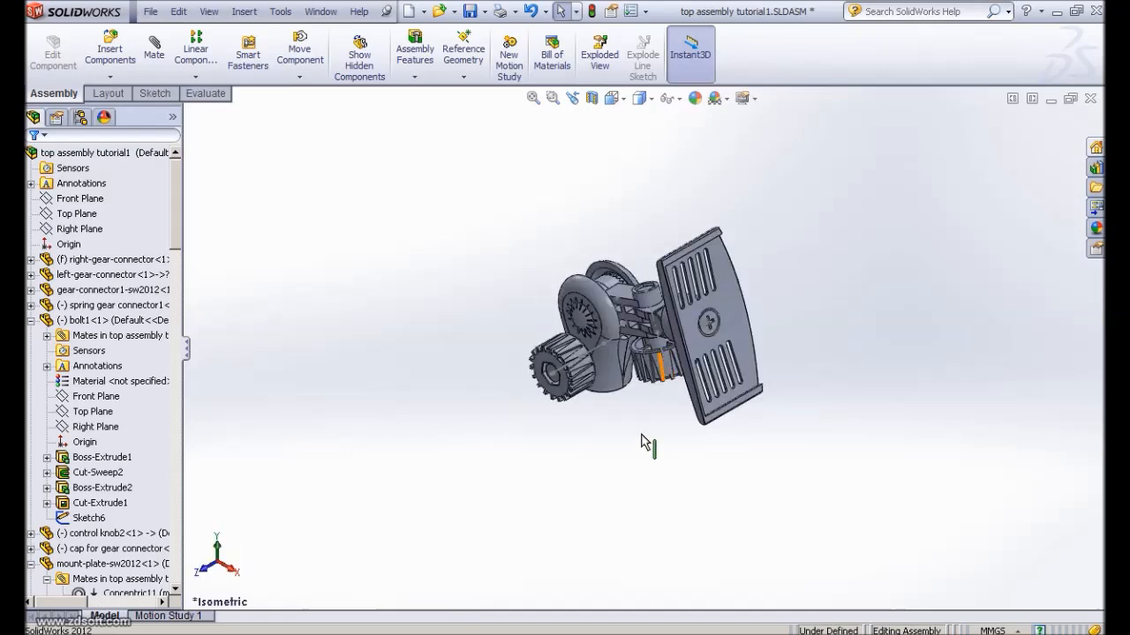
scroll(620, 455, "down", 2)
middle_click_drag(620, 421, 653, 385)
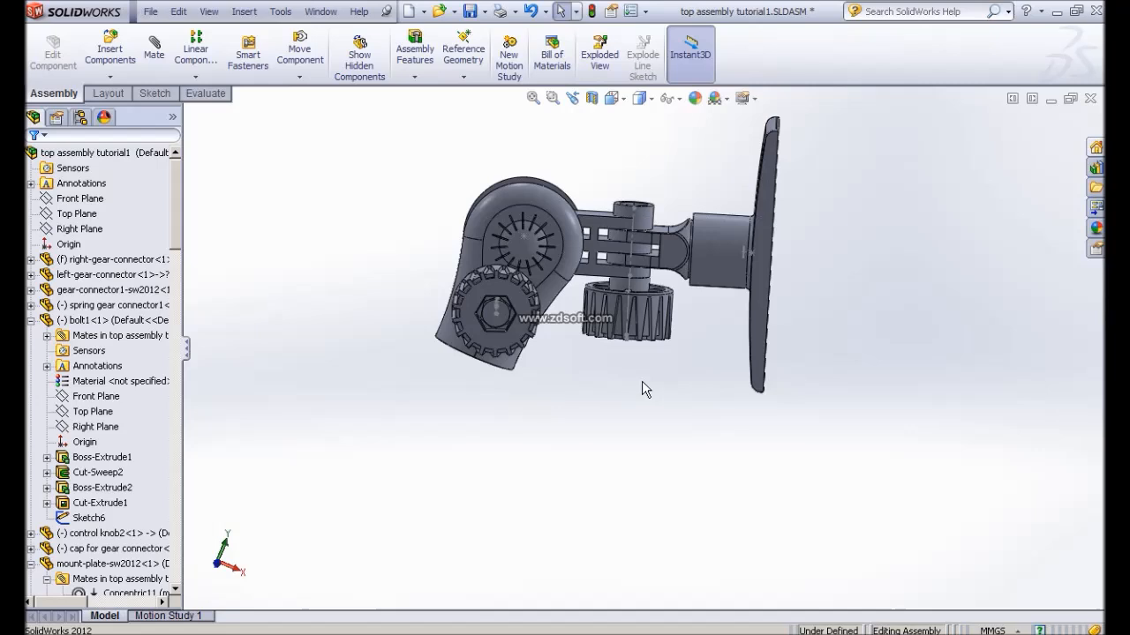
middle_click_drag(641, 388, 606, 363)
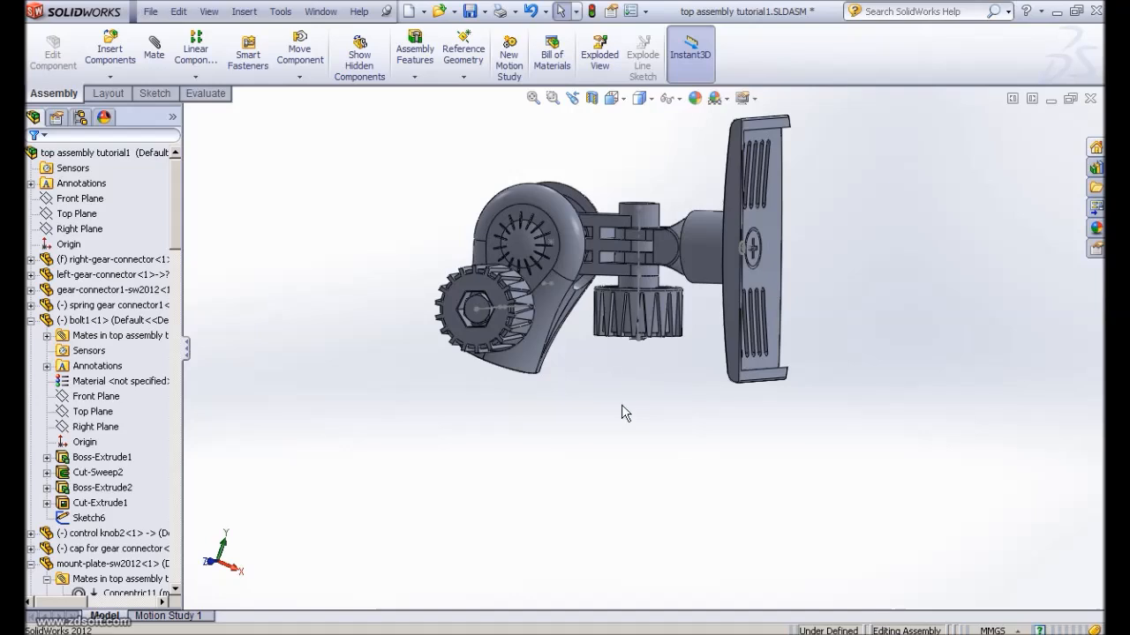
middle_click_drag(615, 421, 620, 410)
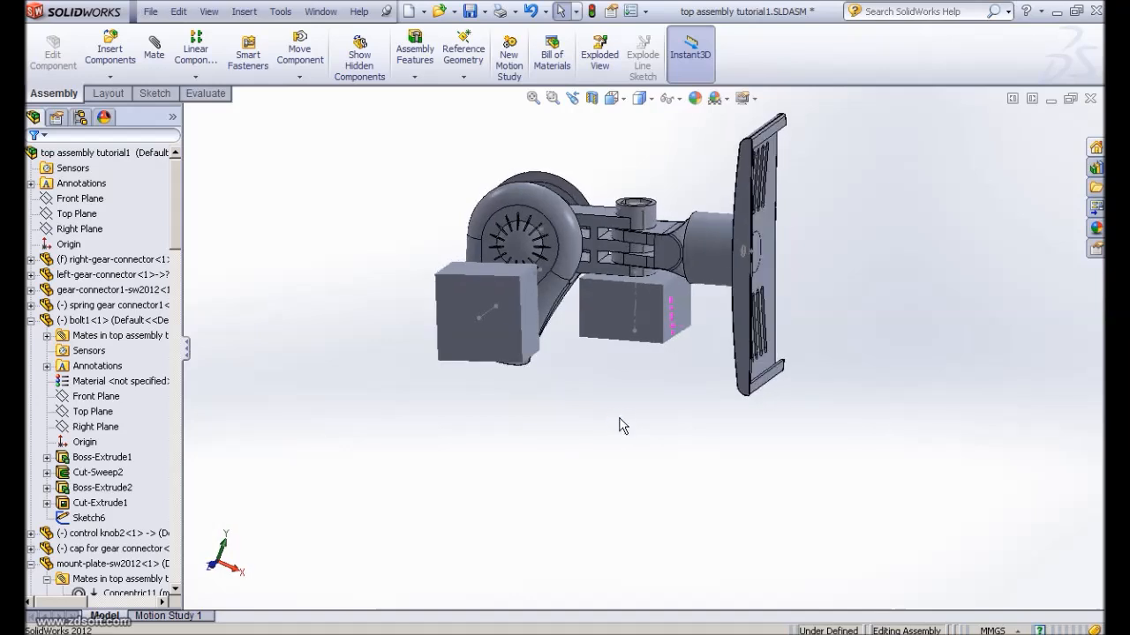
key("ctrl+7")
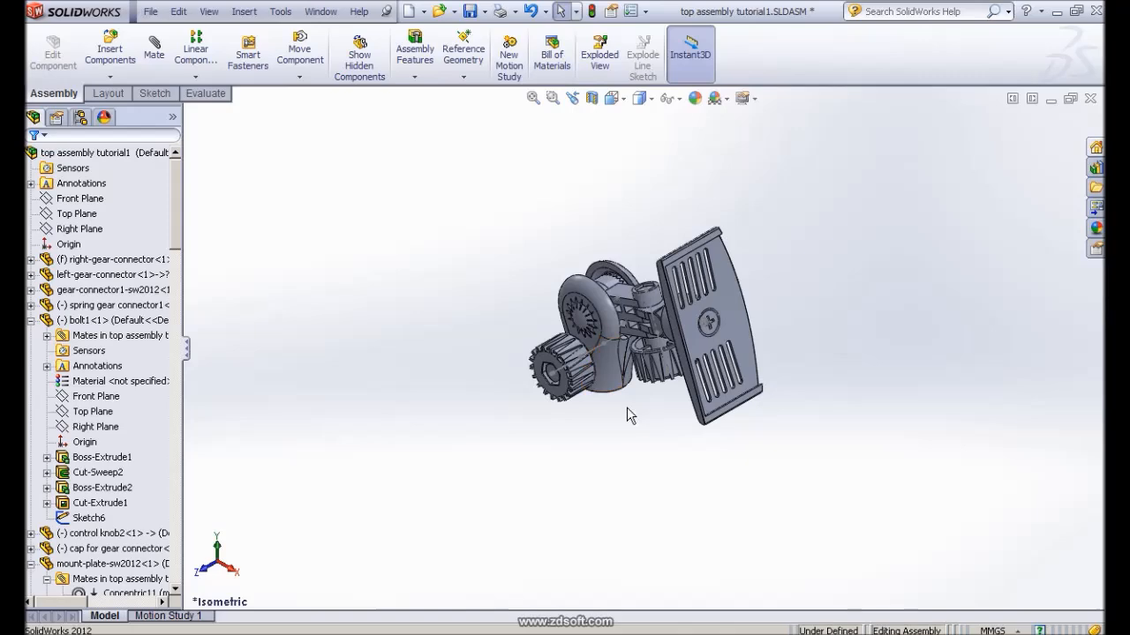
scroll(626, 411, "down", 1)
scroll(627, 413, "down", 1)
middle_click_drag(633, 415, 651, 383)
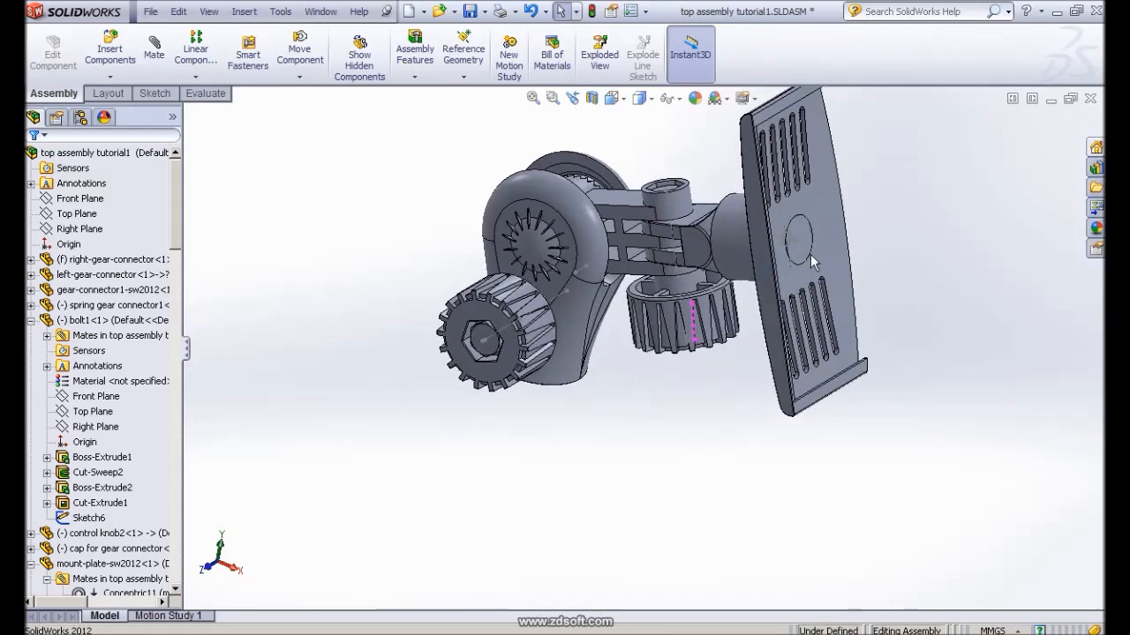
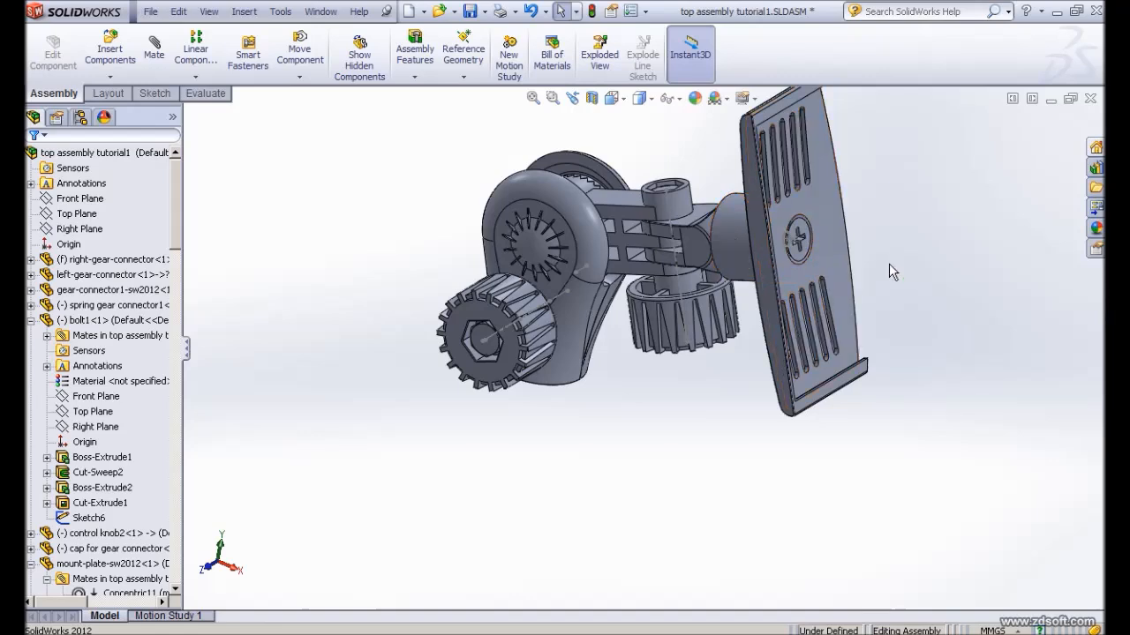
scroll(889, 263, "down", 4)
scroll(869, 269, "down", 2)
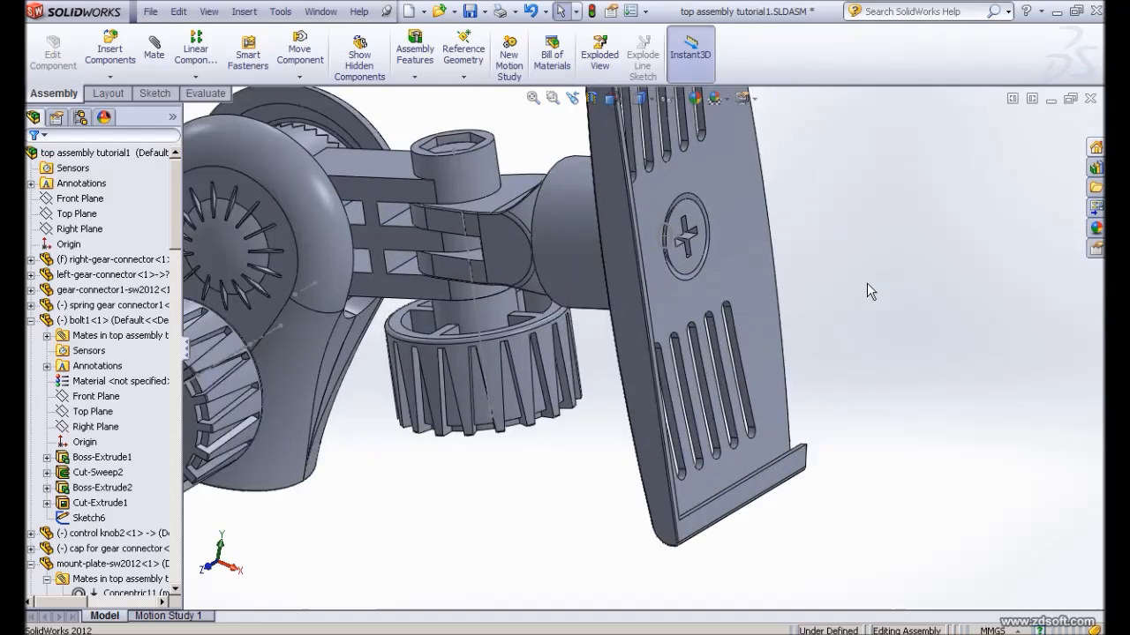
middle_click_drag(886, 296, 955, 328, "ctrl")
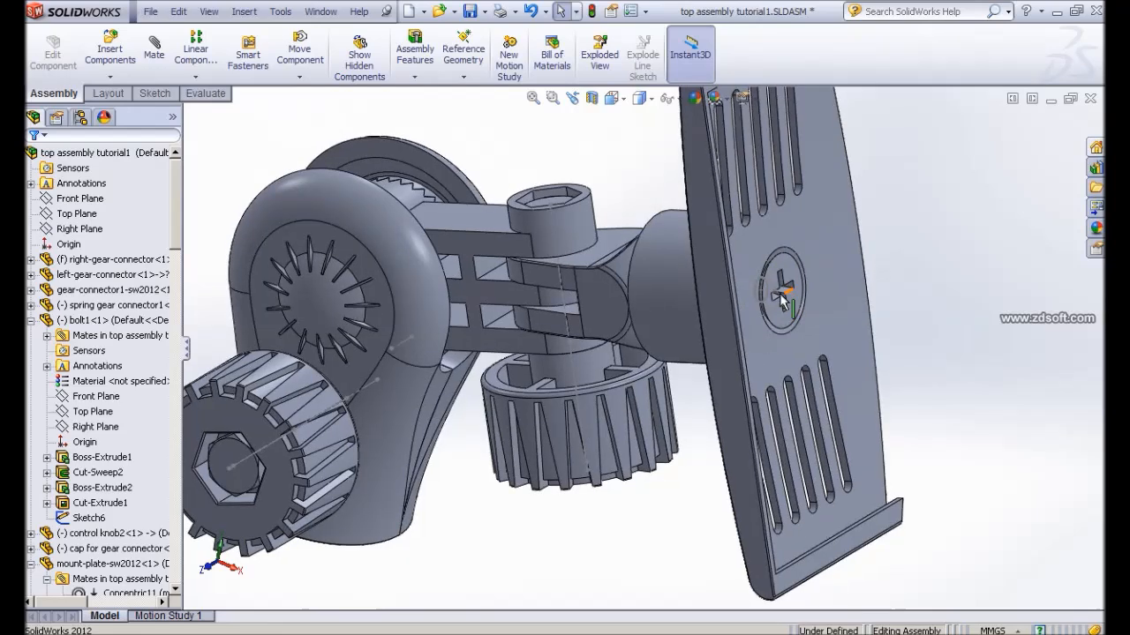
key("f")
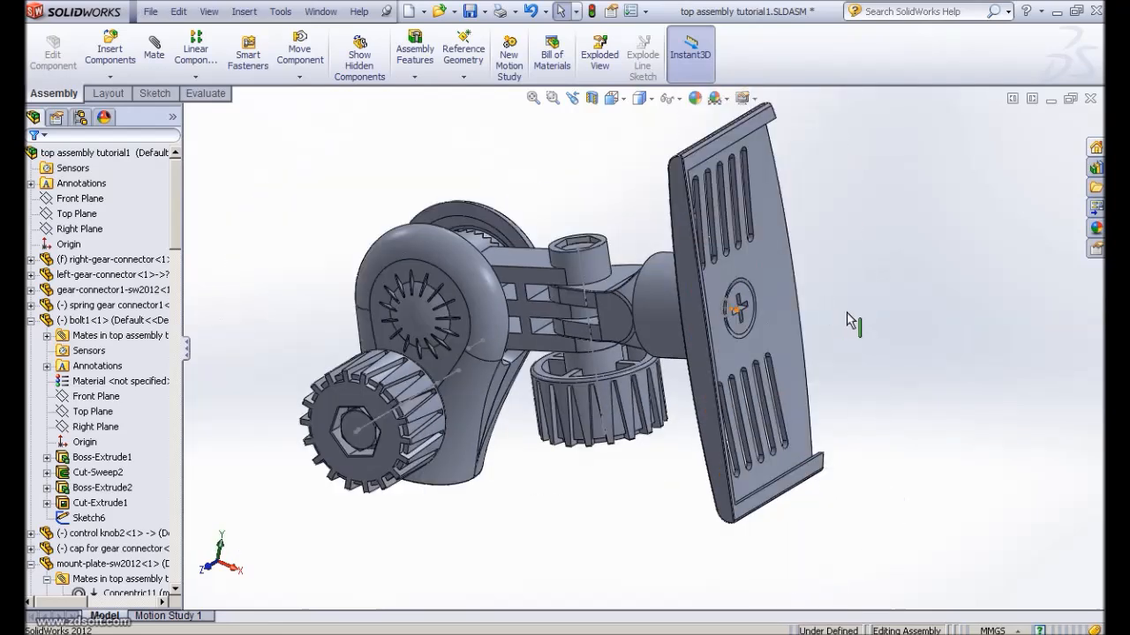
middle_click_drag(898, 268, 822, 298)
scroll(869, 284, "down", 2)
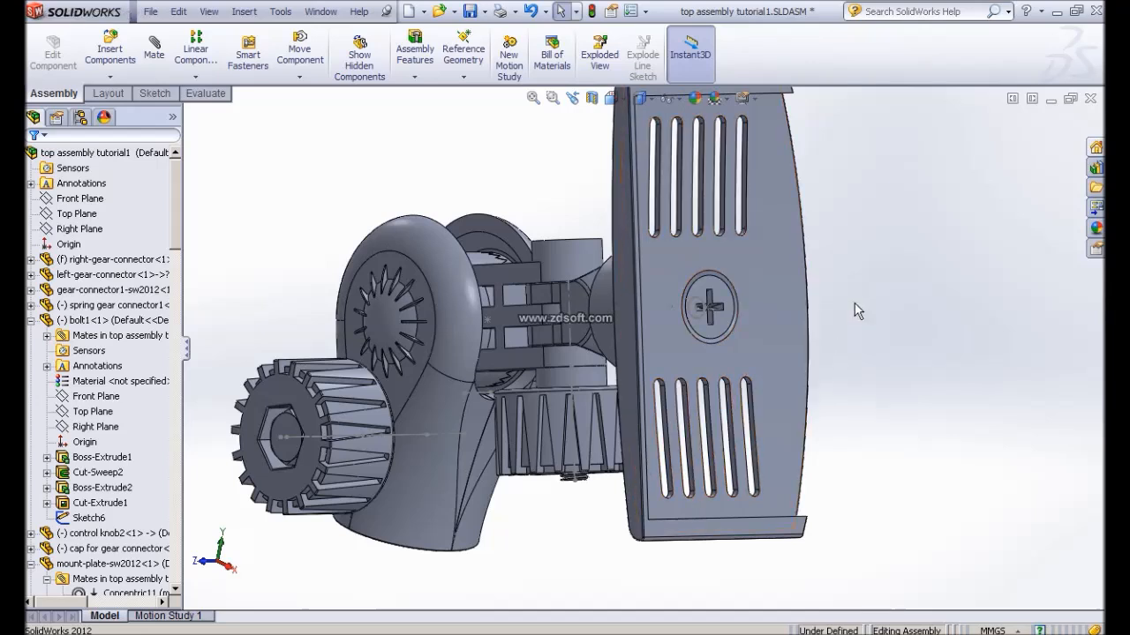
key("ctrl+7")
middle_click_drag(550, 530, 714, 384)
middle_click_drag(683, 446, 676, 477, "ctrl")
scroll(677, 477, "down", 4)
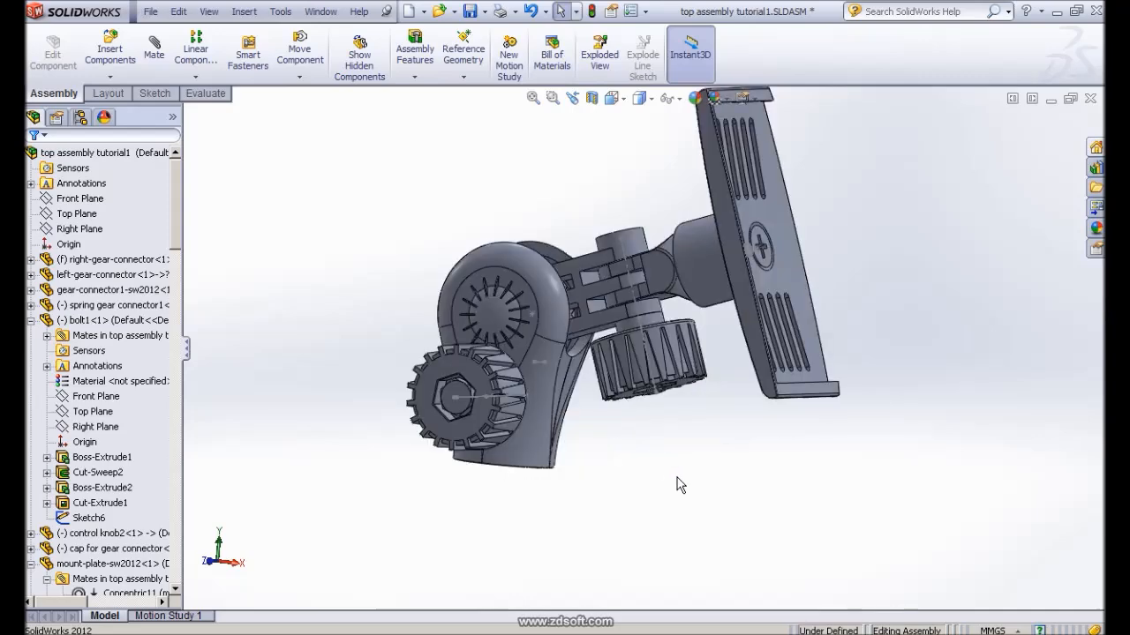
middle_click_drag(662, 446, 690, 540, "ctrl")
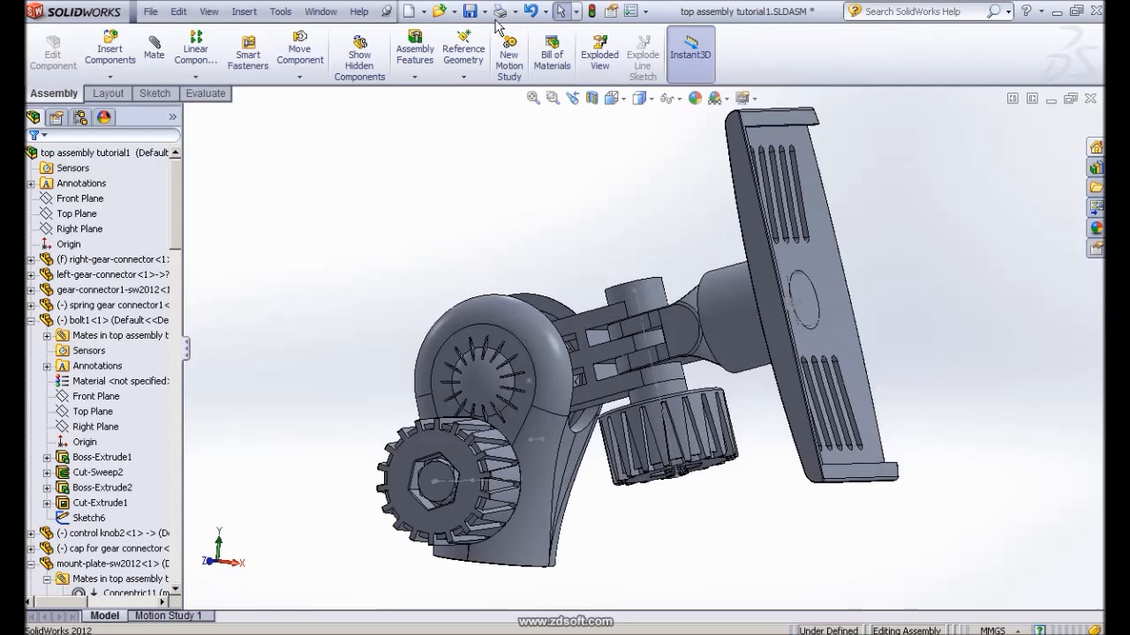
Save the completed mount assembly
left_click(472, 15)
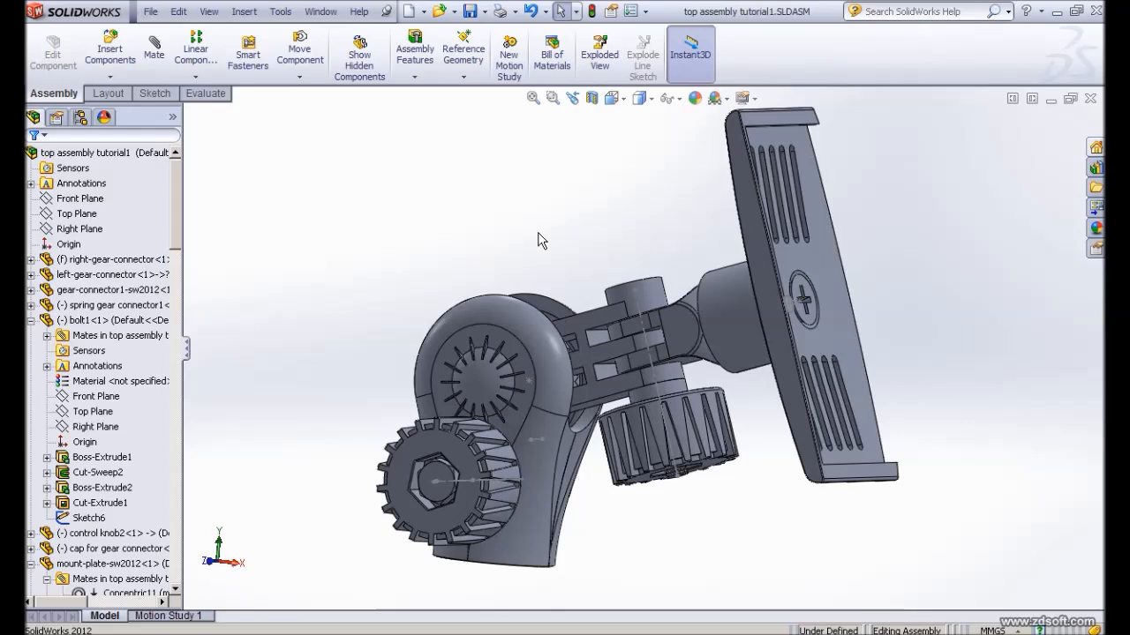
scroll(541, 240, "up", 3)
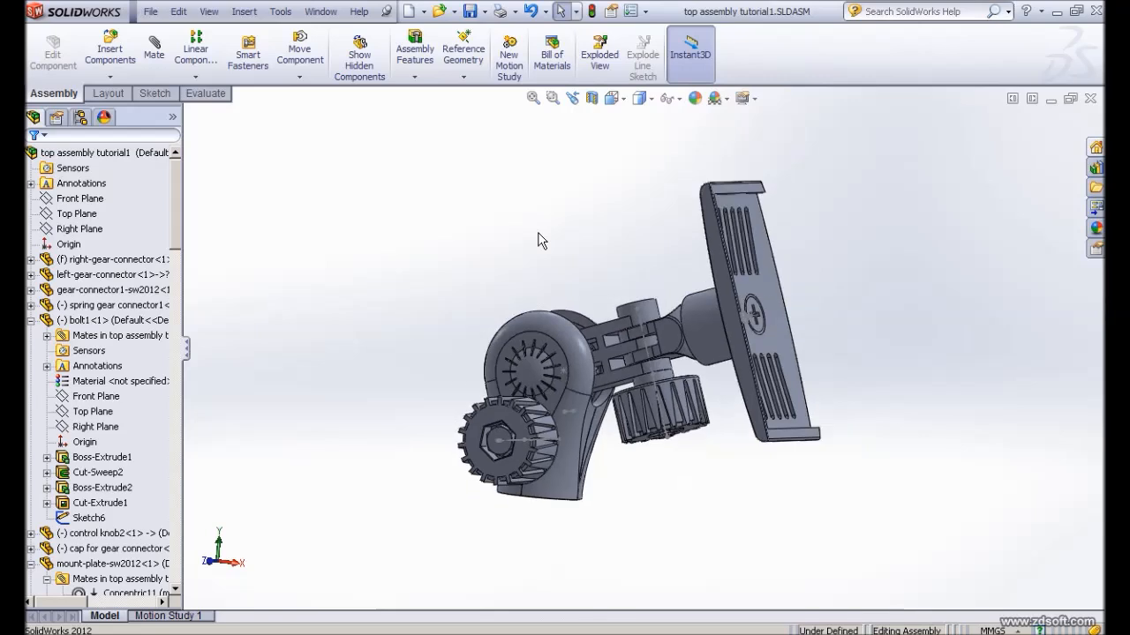
middle_click_drag(529, 232, 532, 244)
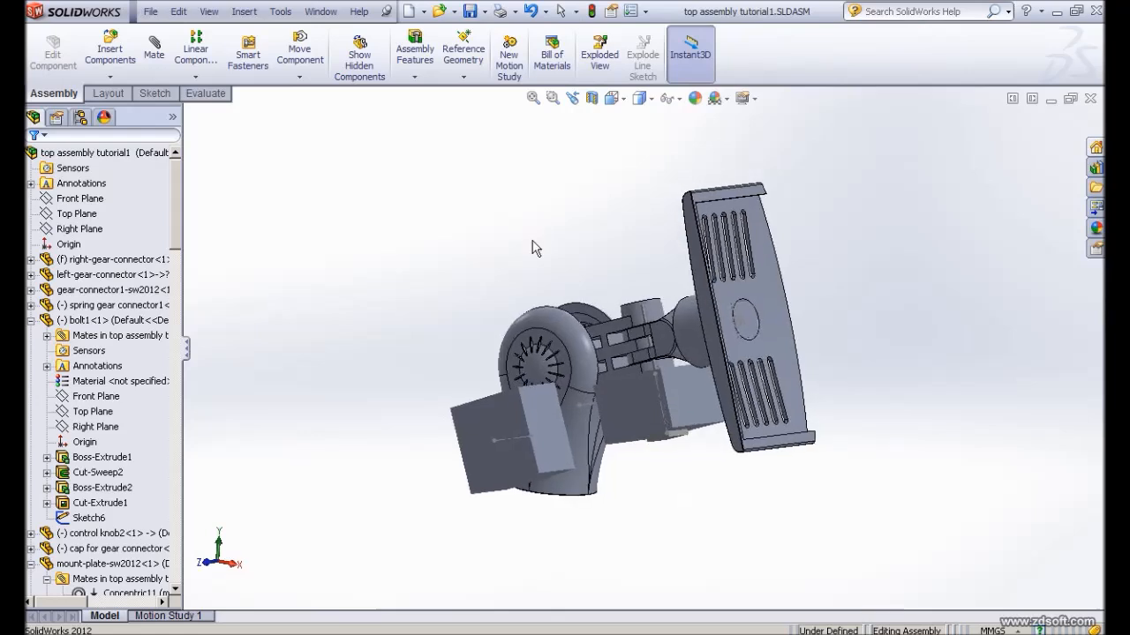